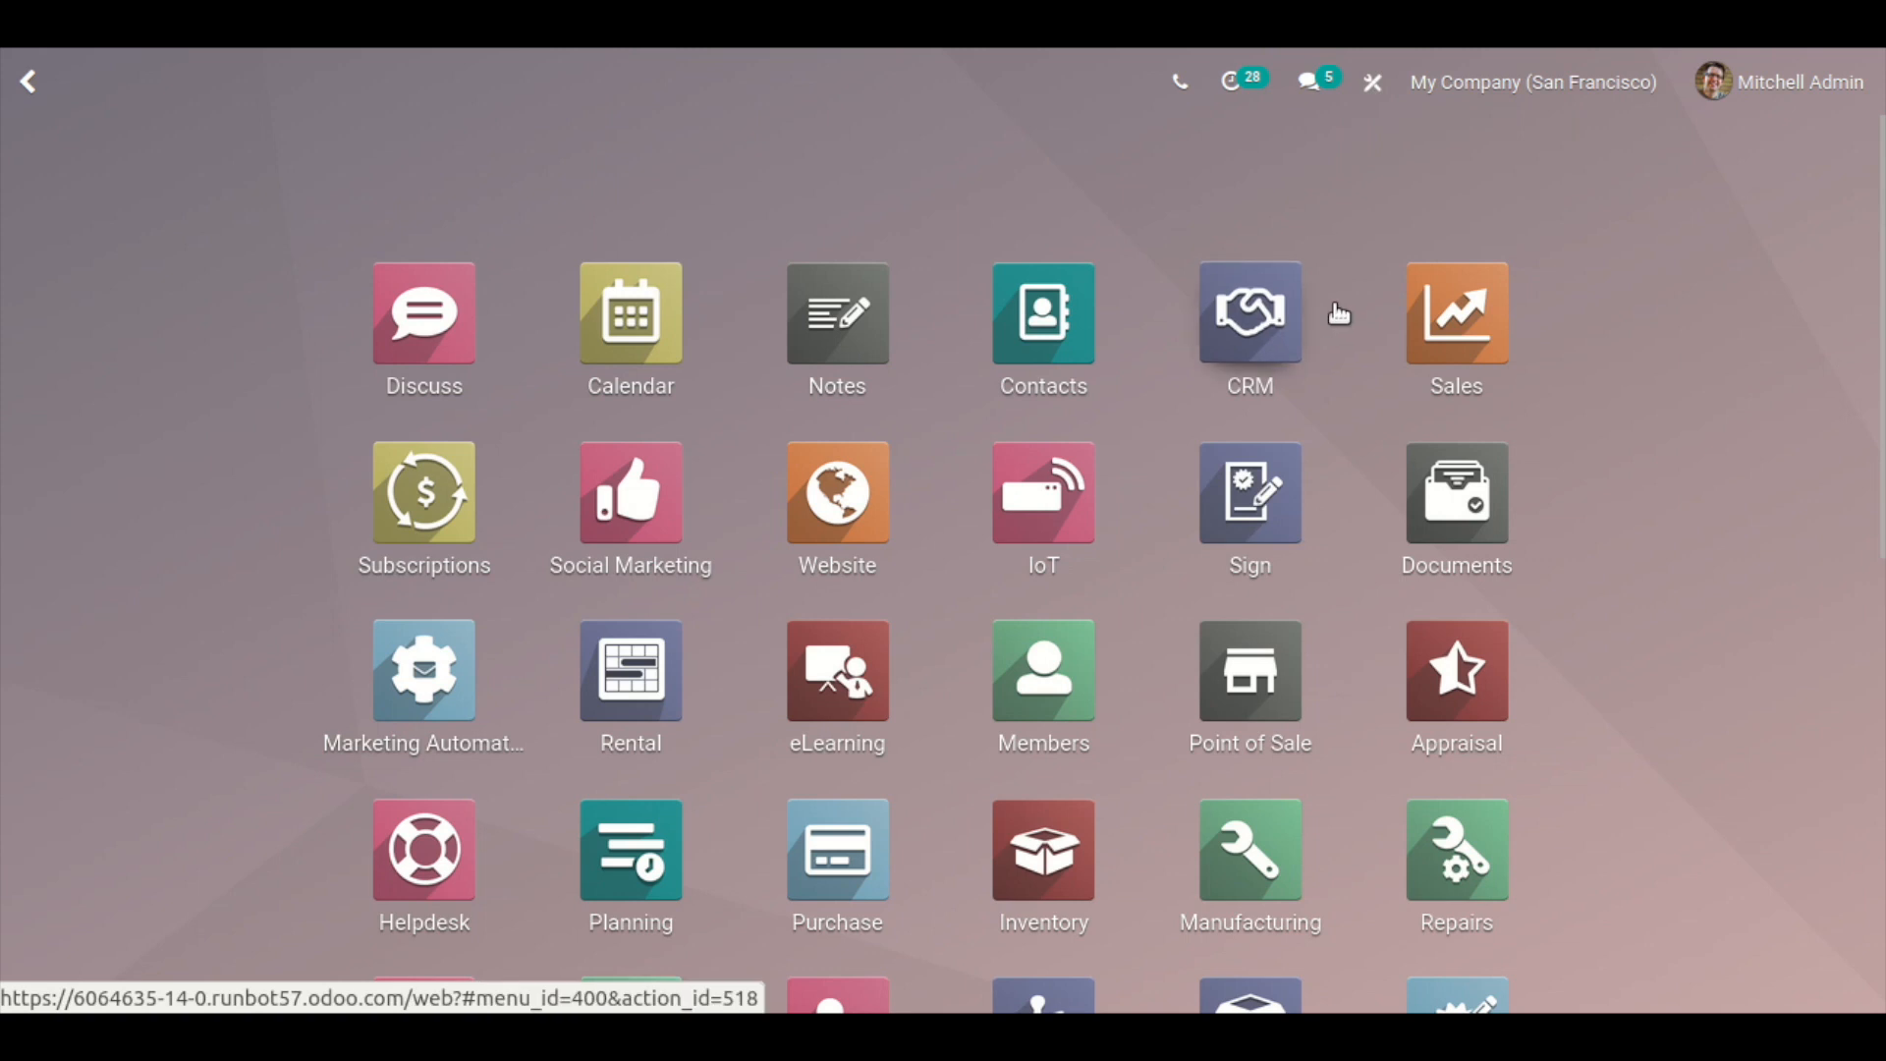
- Change the home screen background to the image abstract-grunge-background-hd-wallpaper-linii.jpeg, and leave customization mode
click(1372, 81)
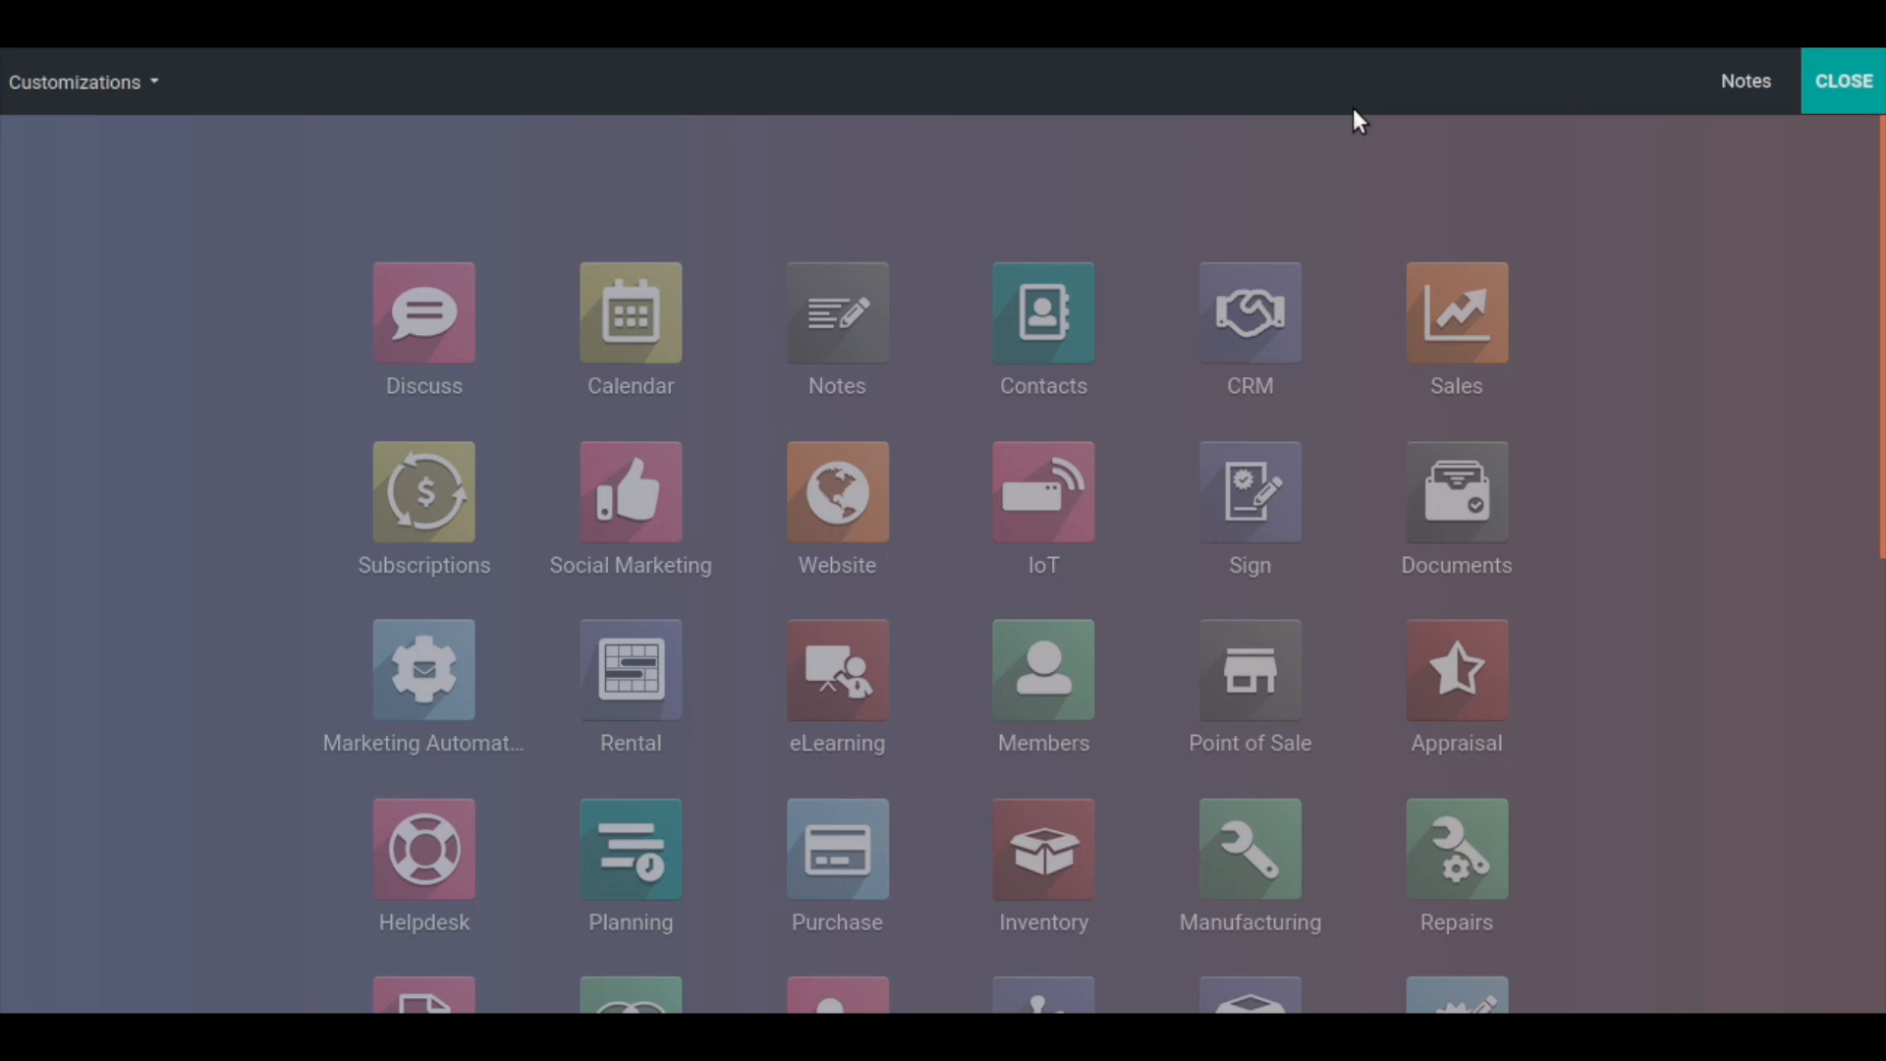
click(126, 86)
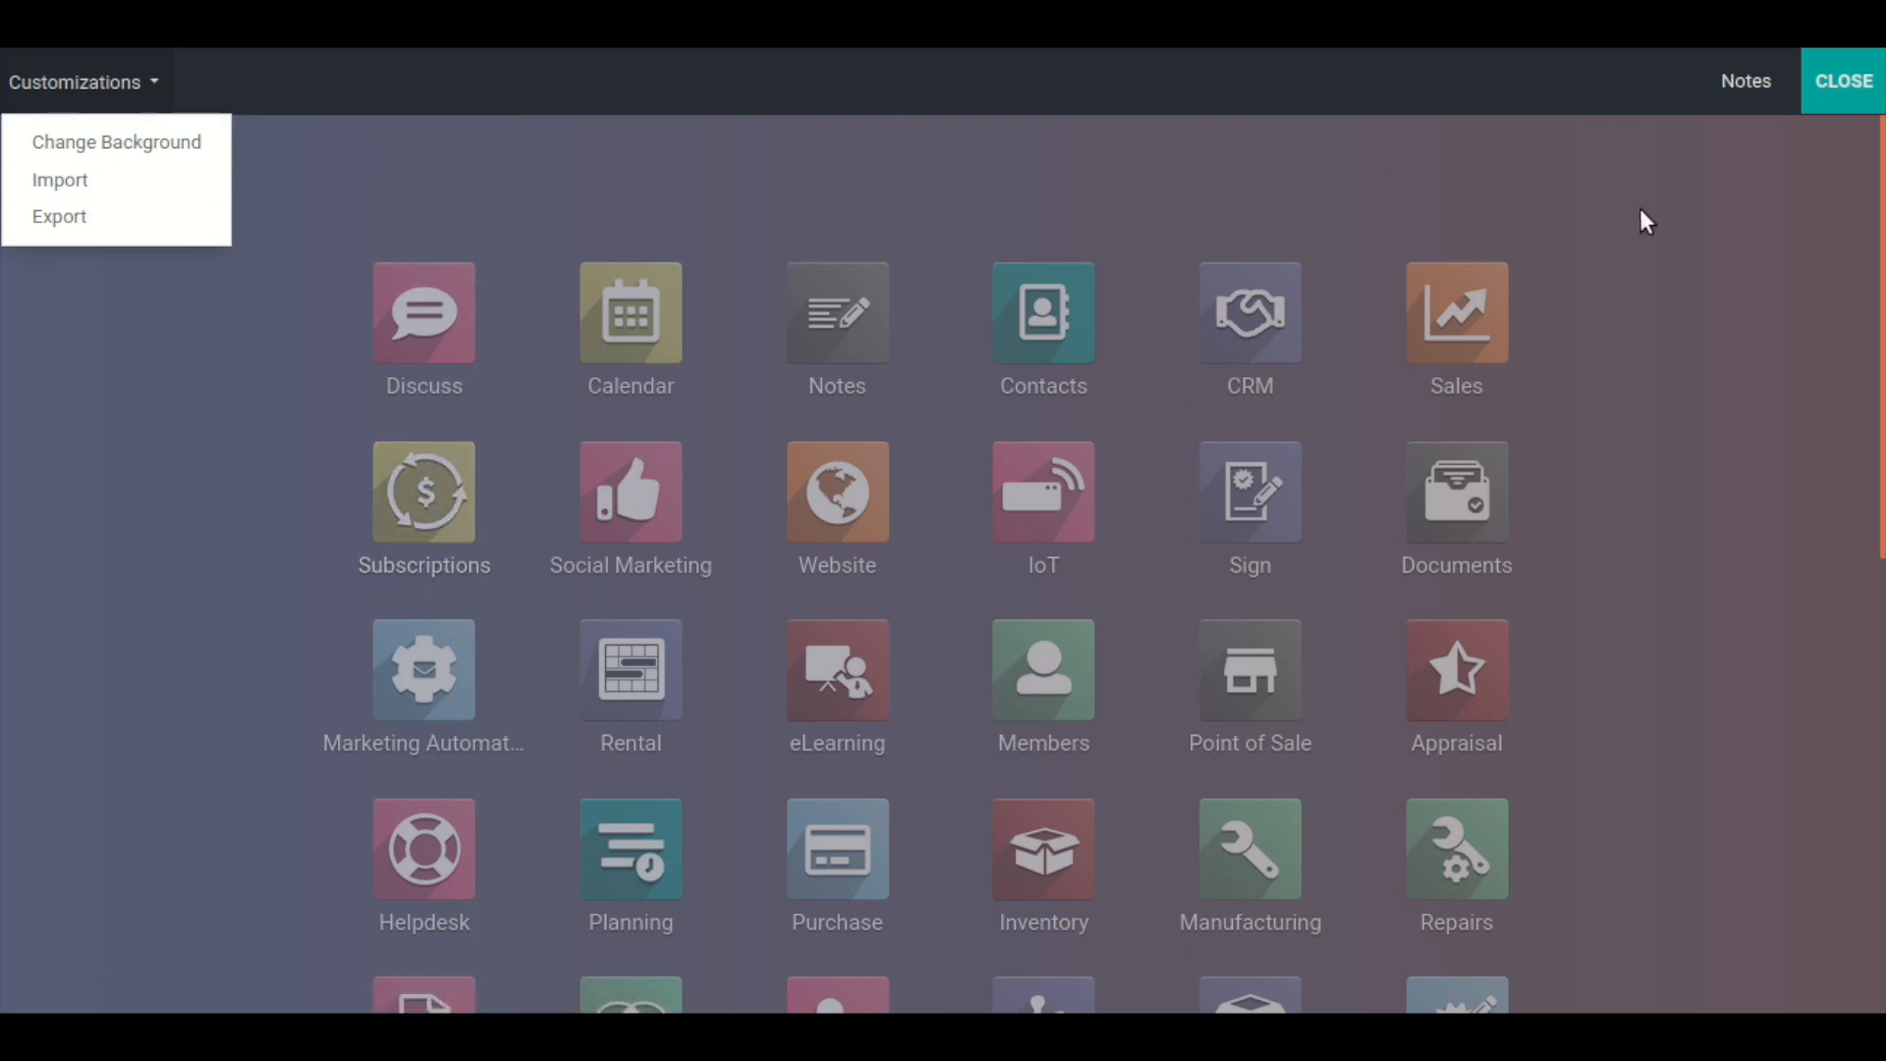
click(195, 147)
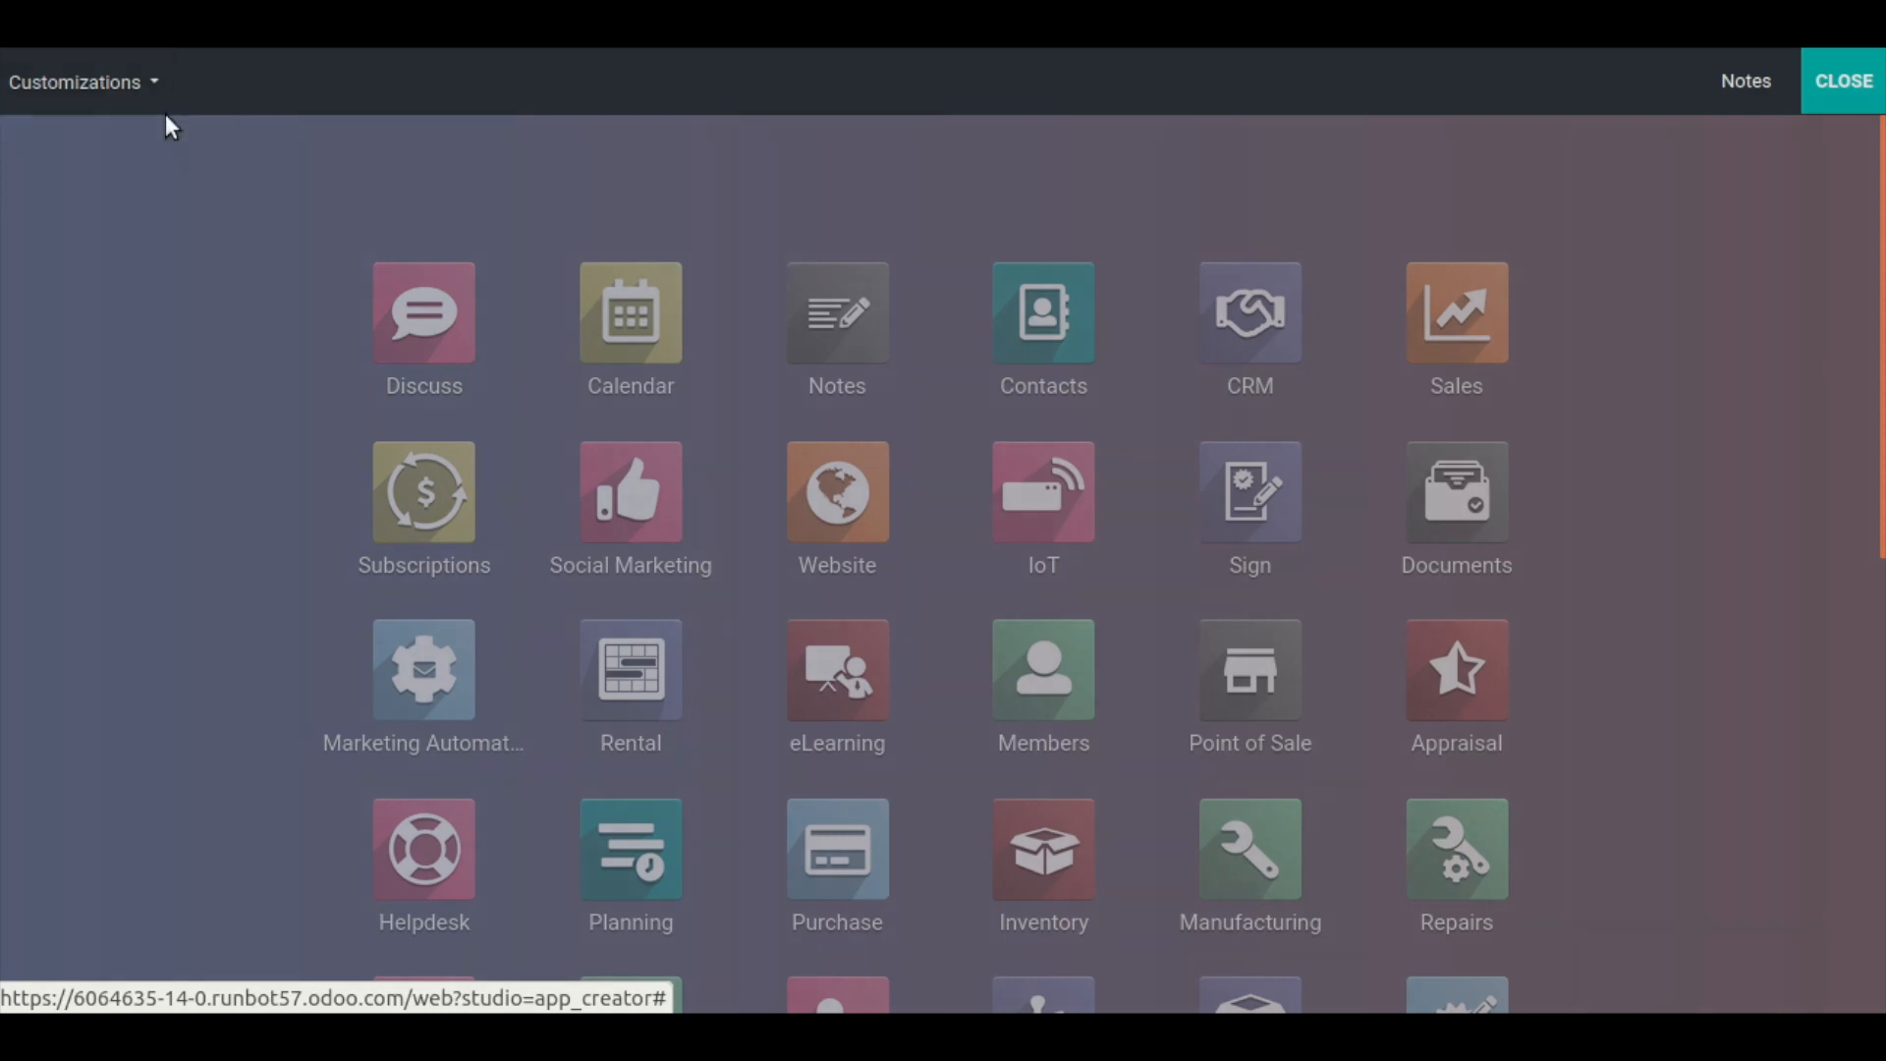
click(862, 376)
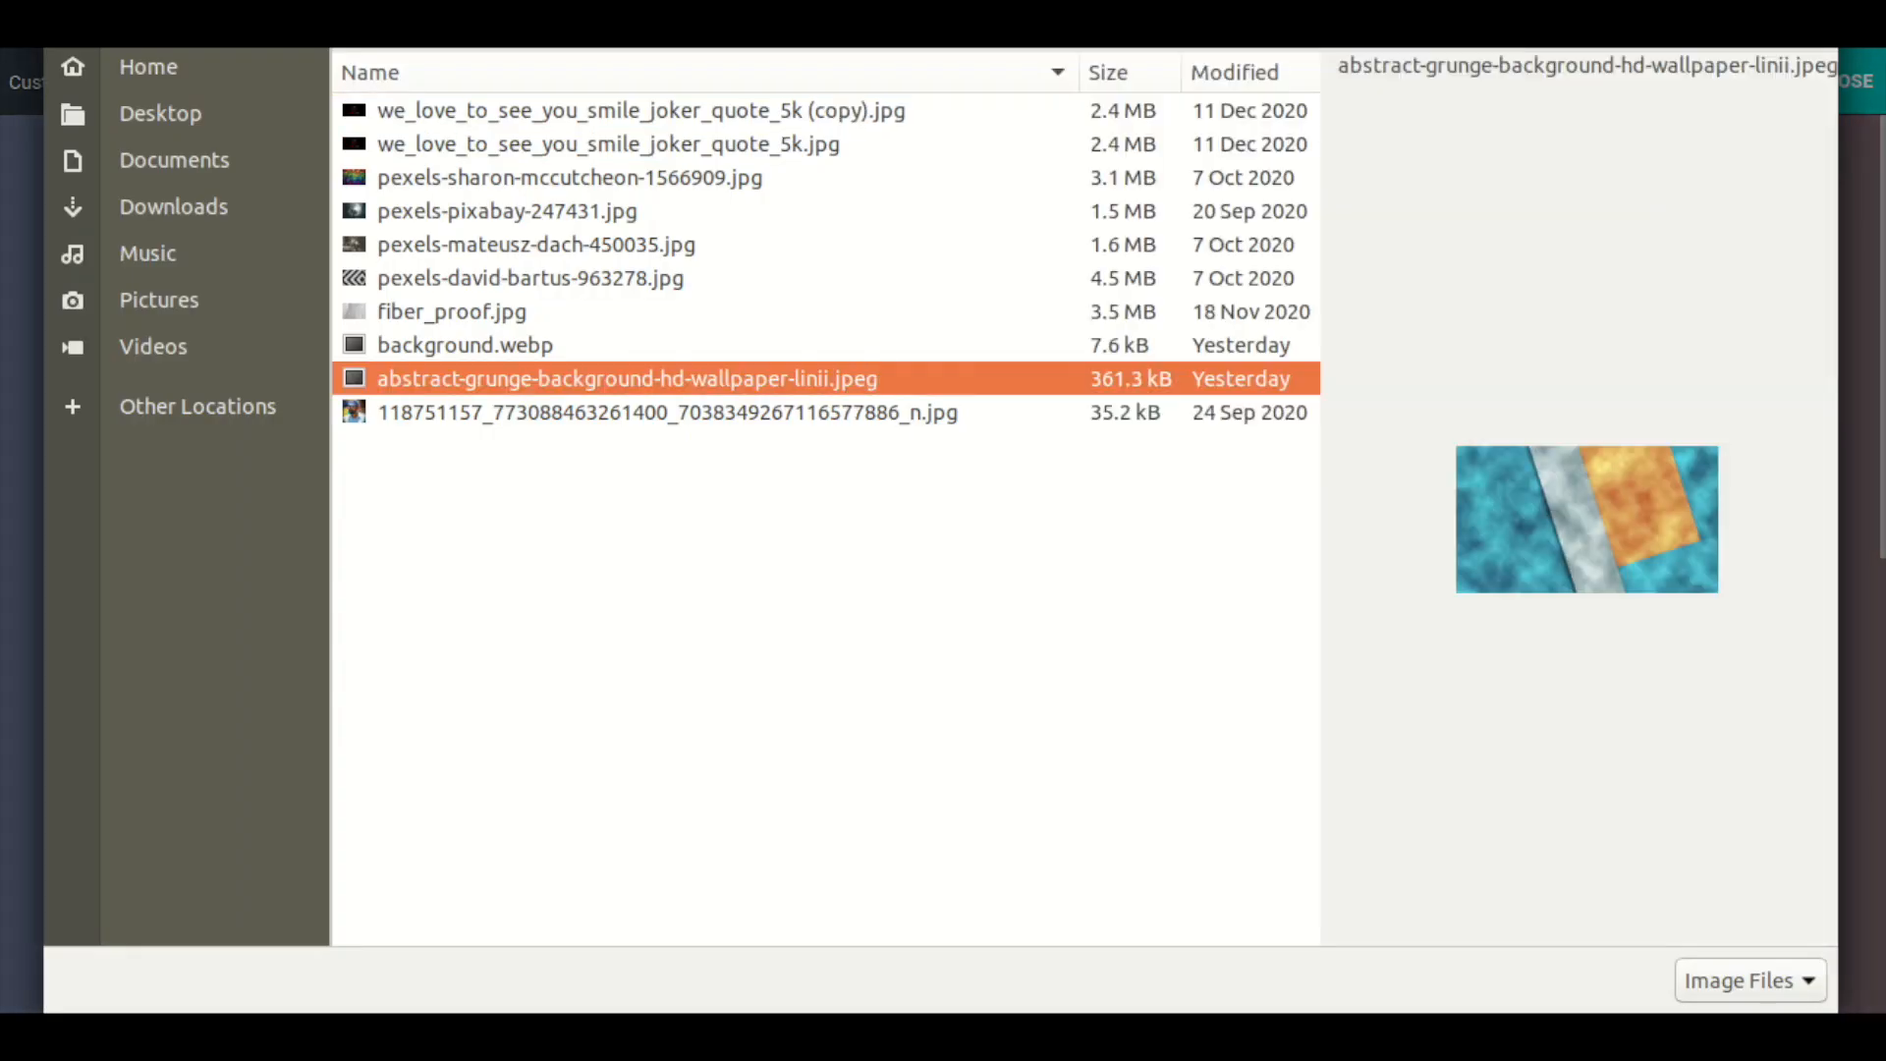
key(Return)
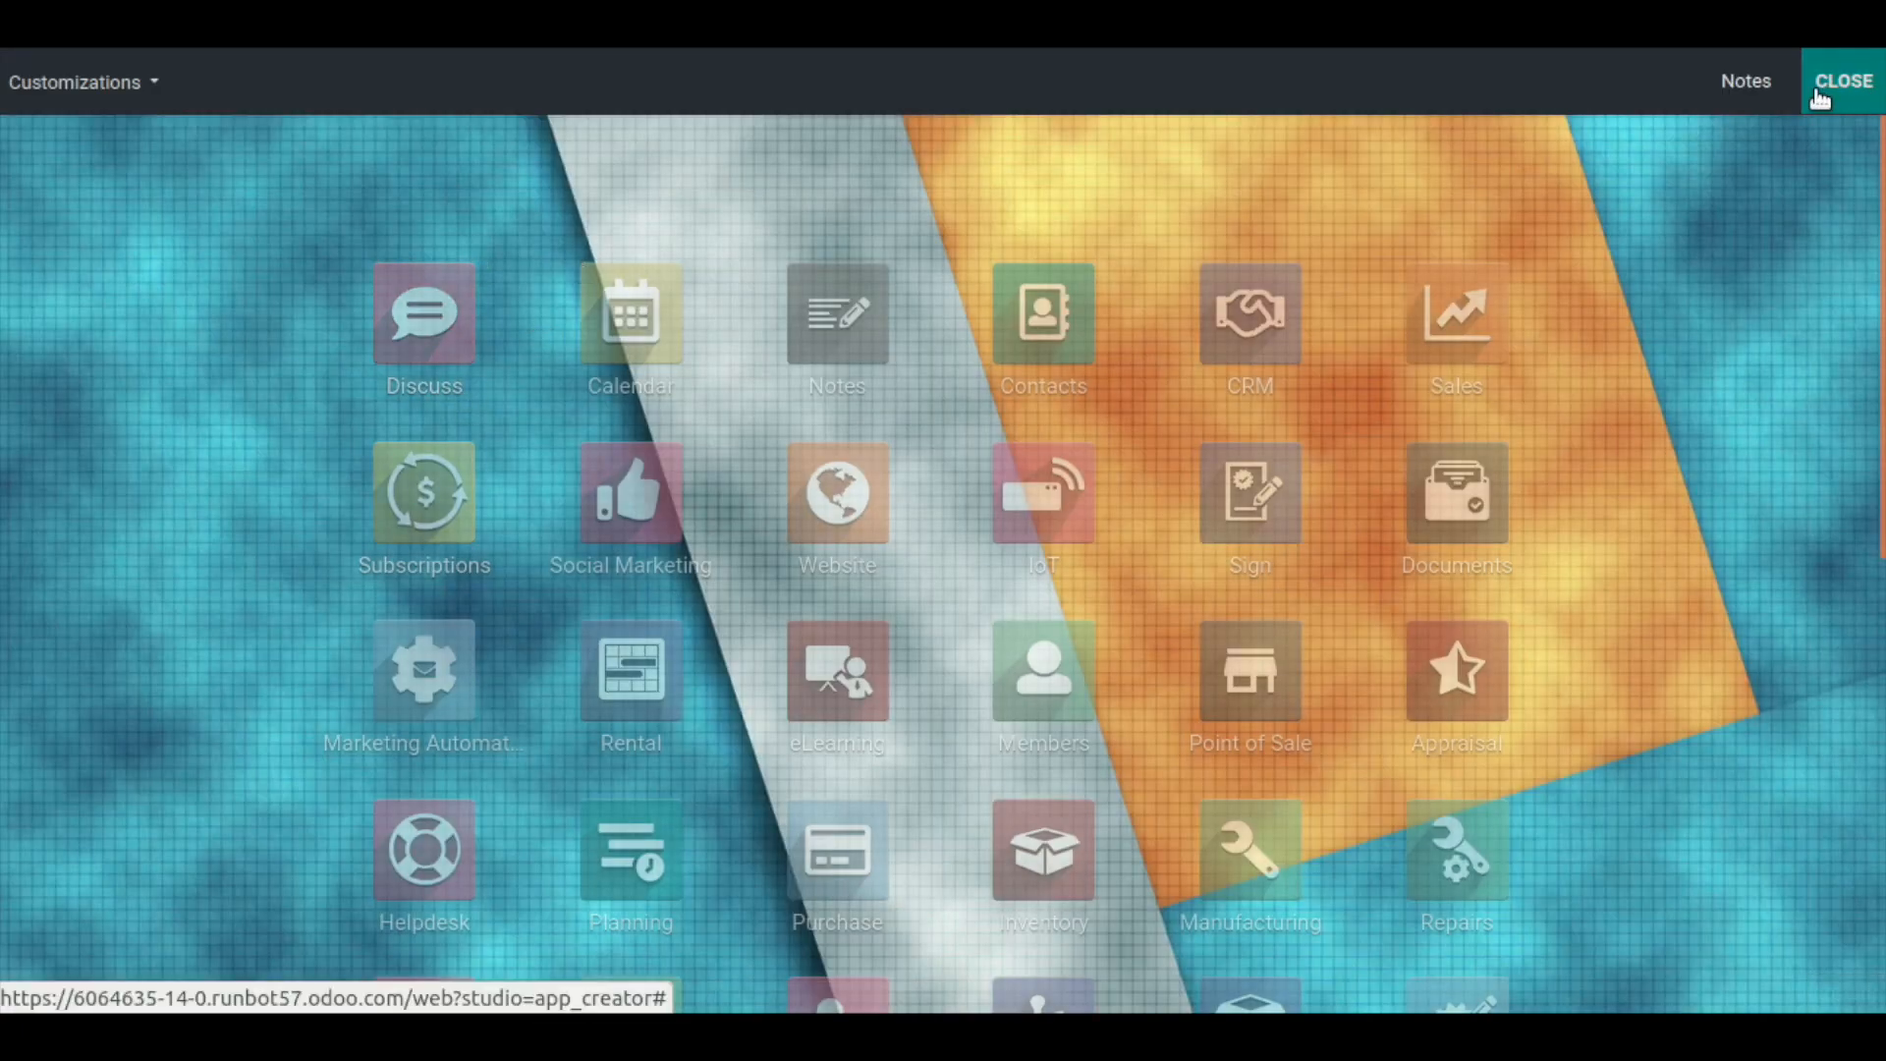
click(1820, 94)
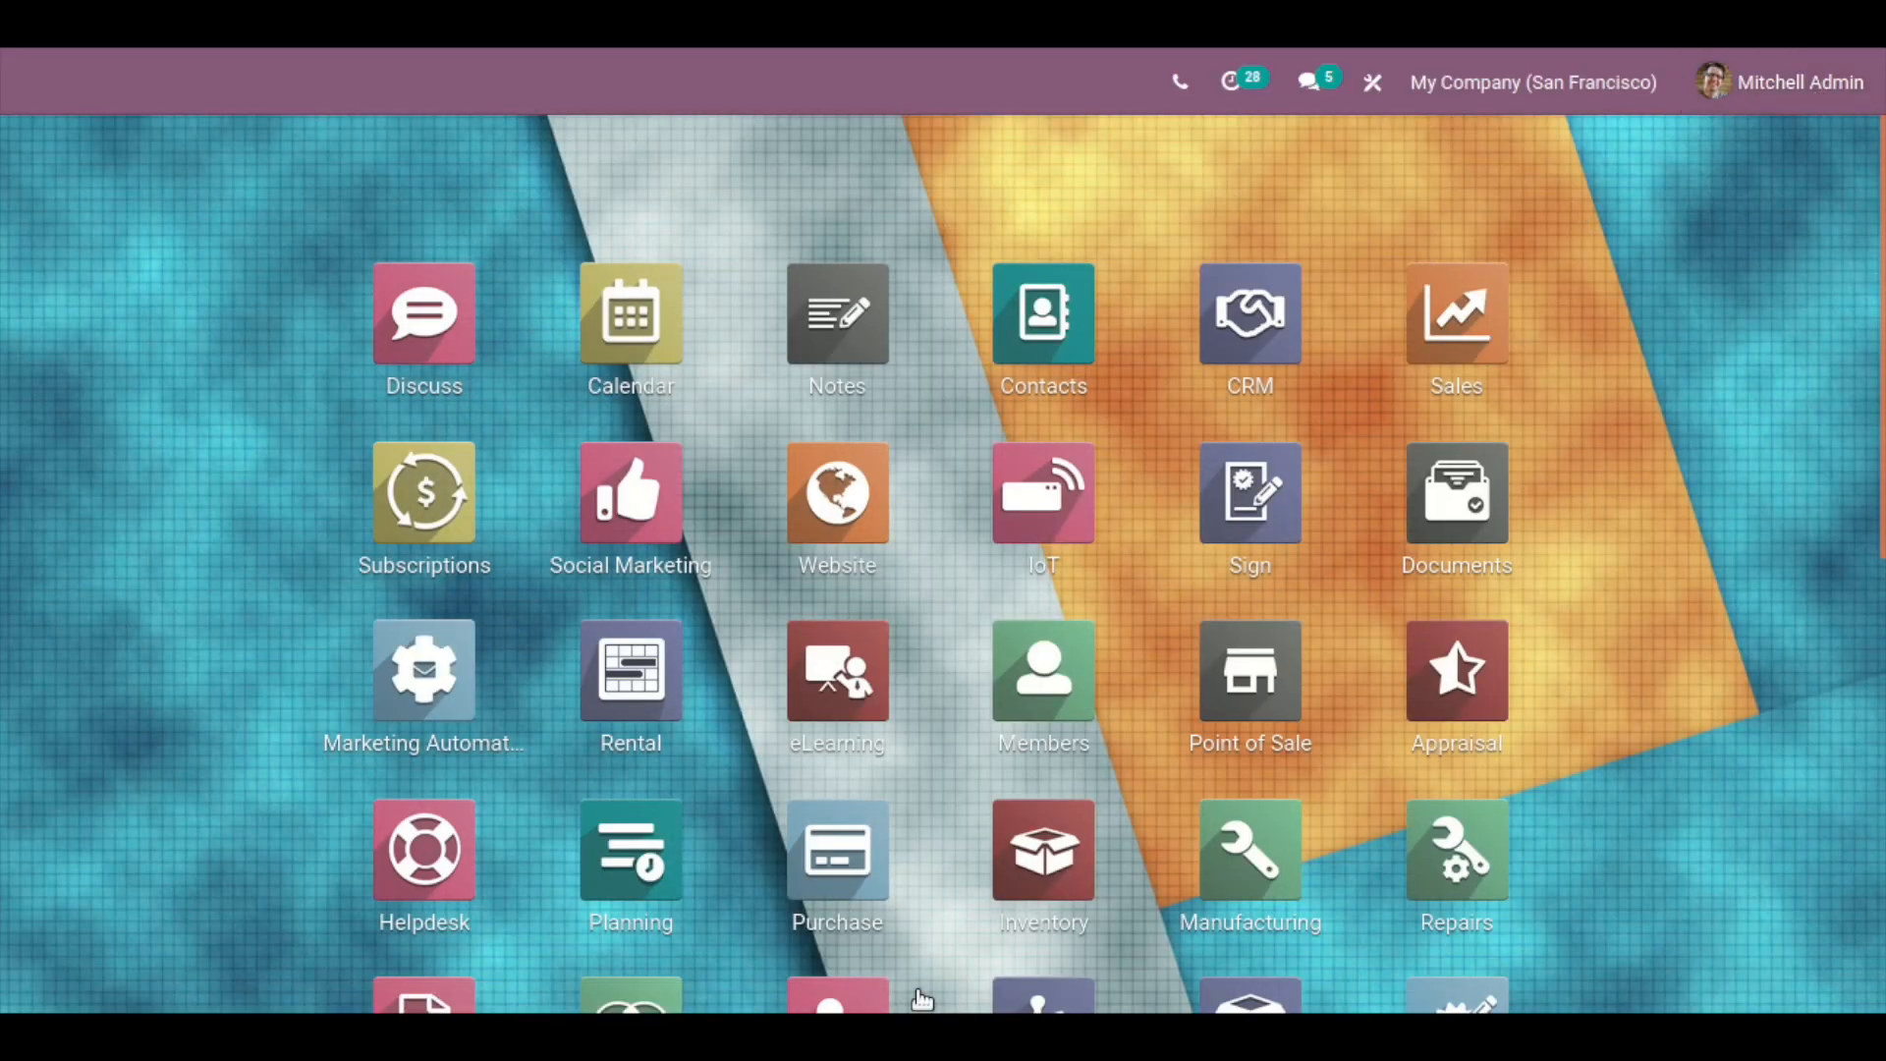
scroll(1336, 470, down, 5)
scroll(1297, 825, up, 5)
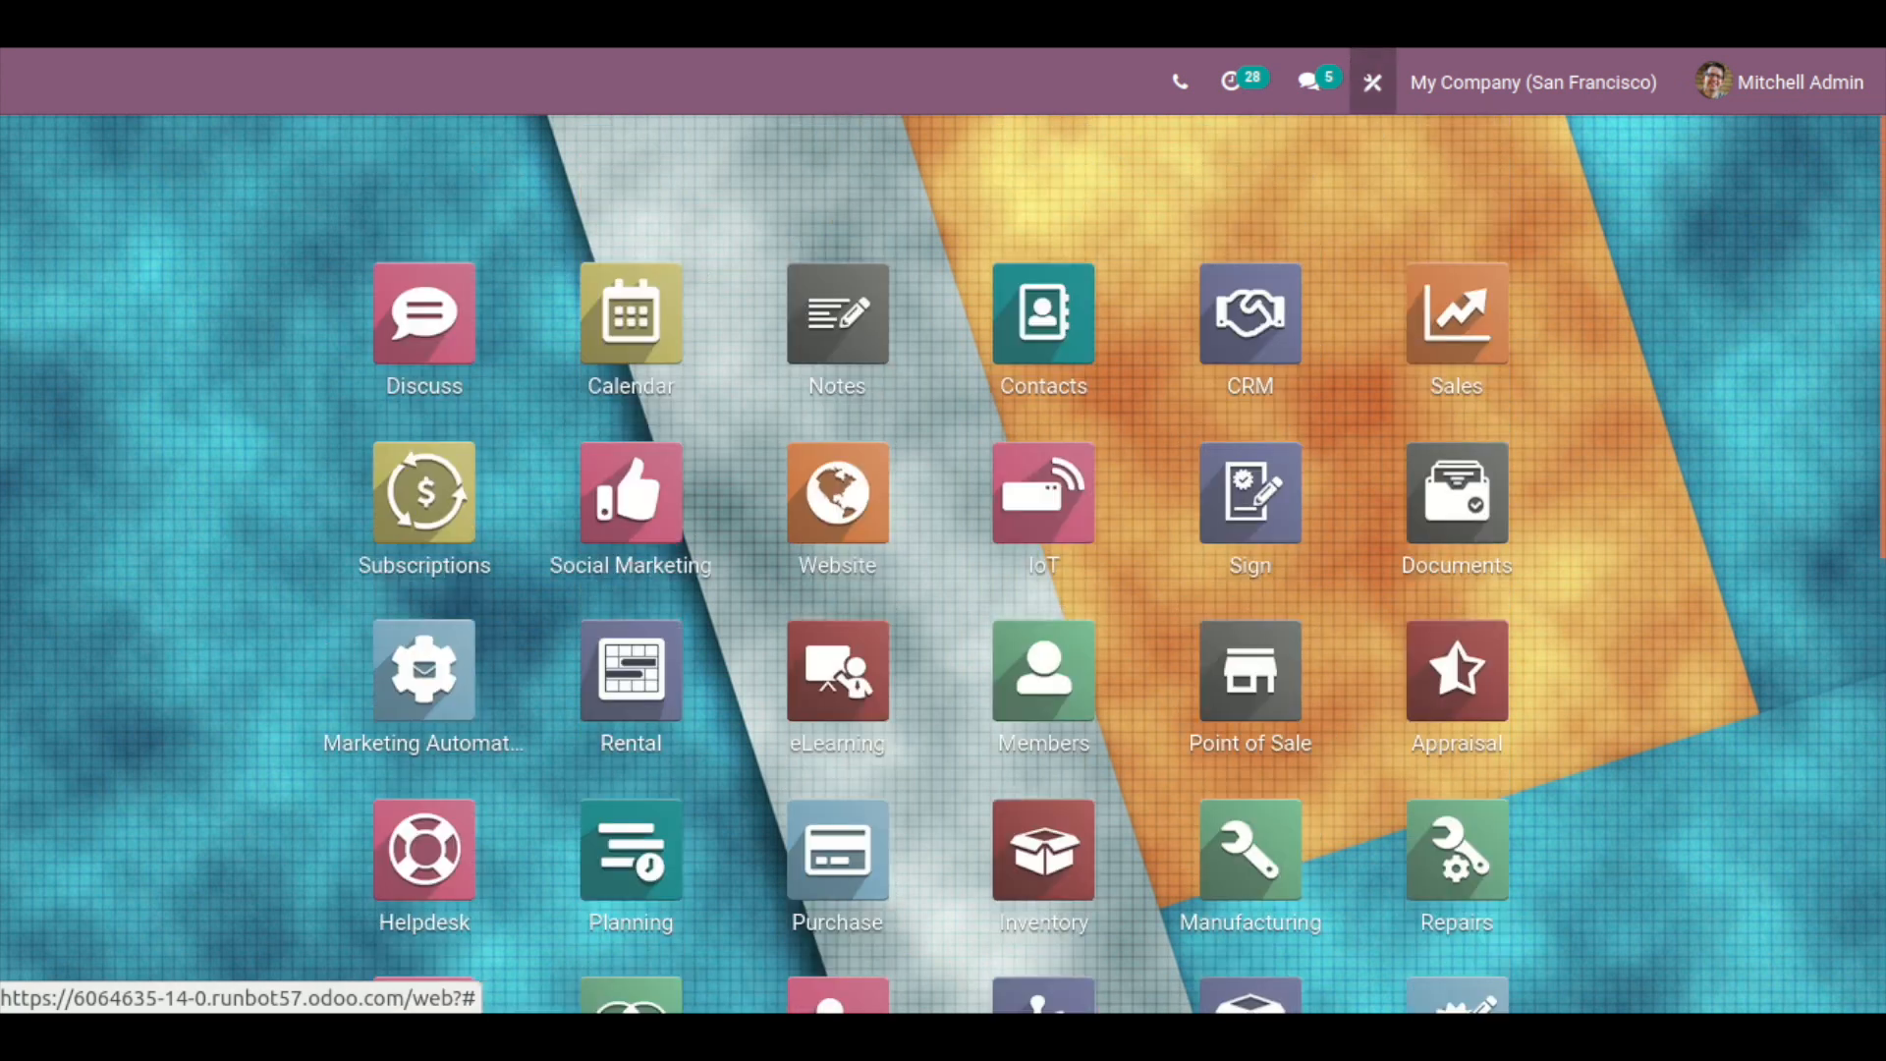
- Start creating a new app in Studio and name it School
click(1374, 83)
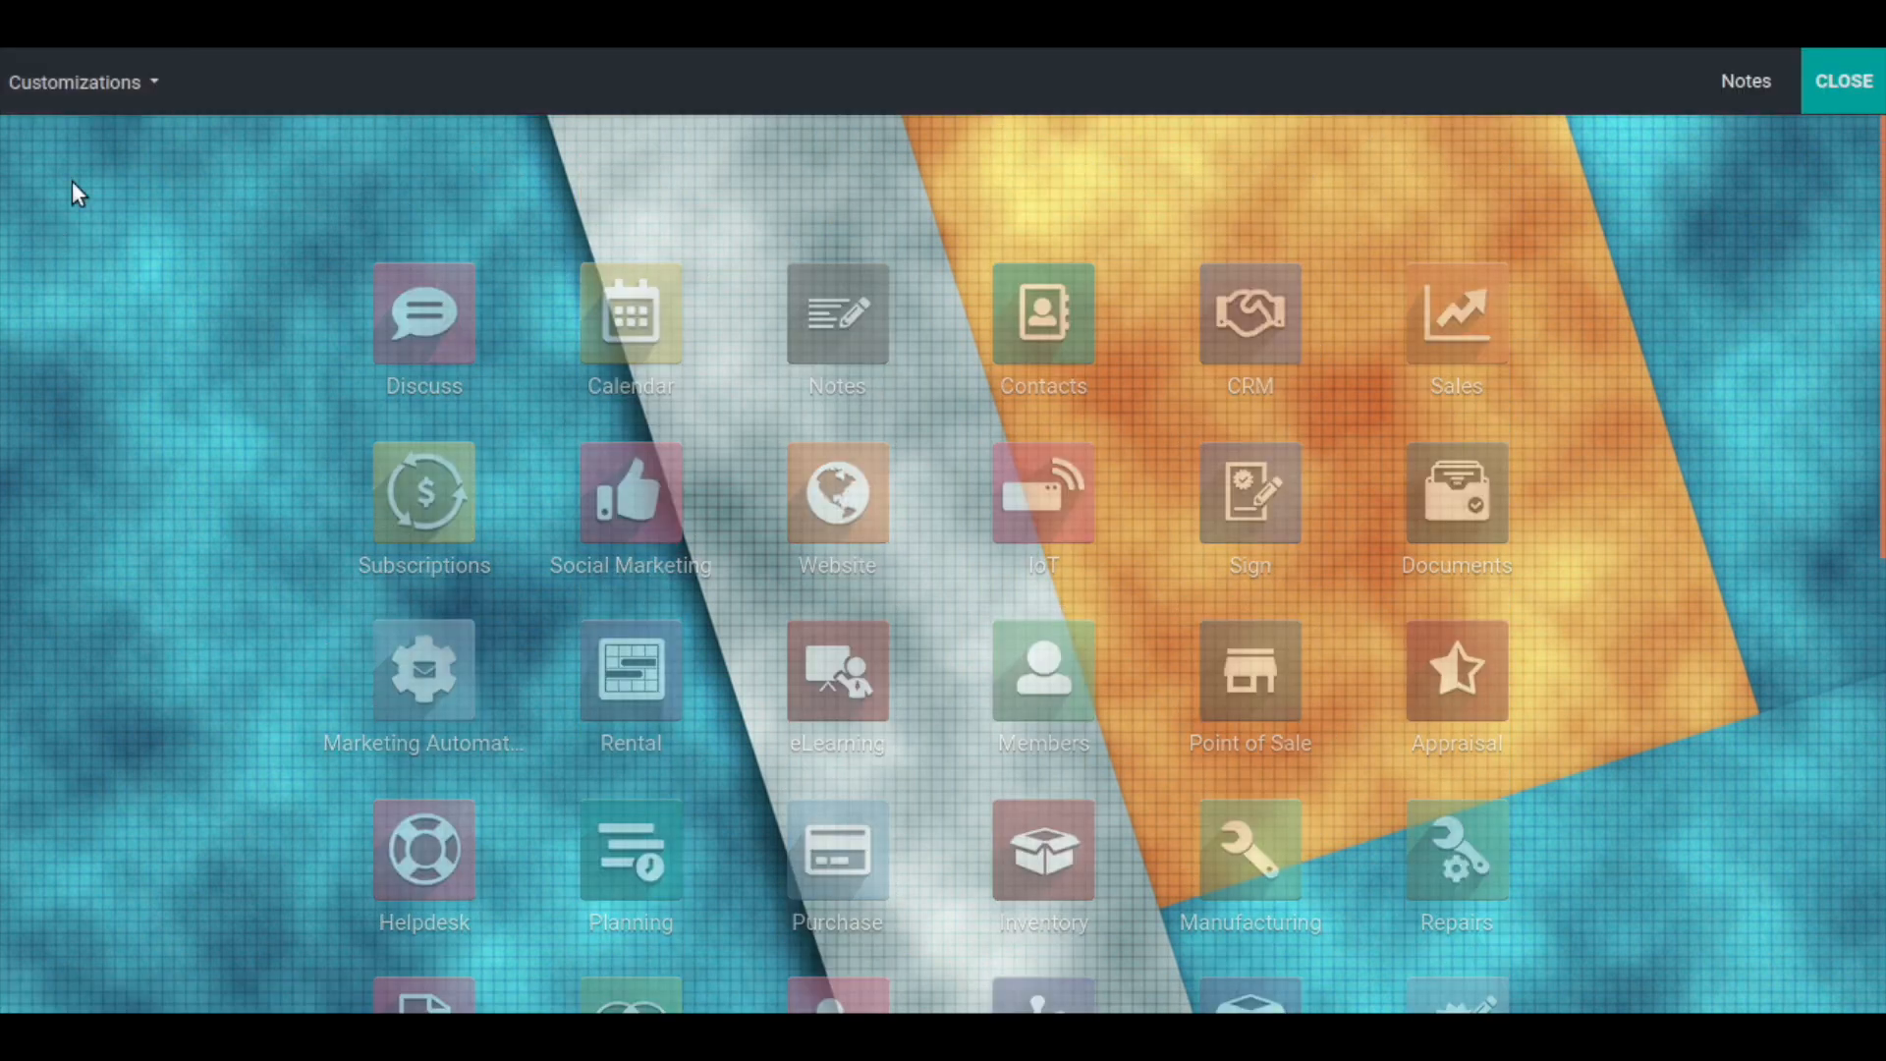
click(108, 90)
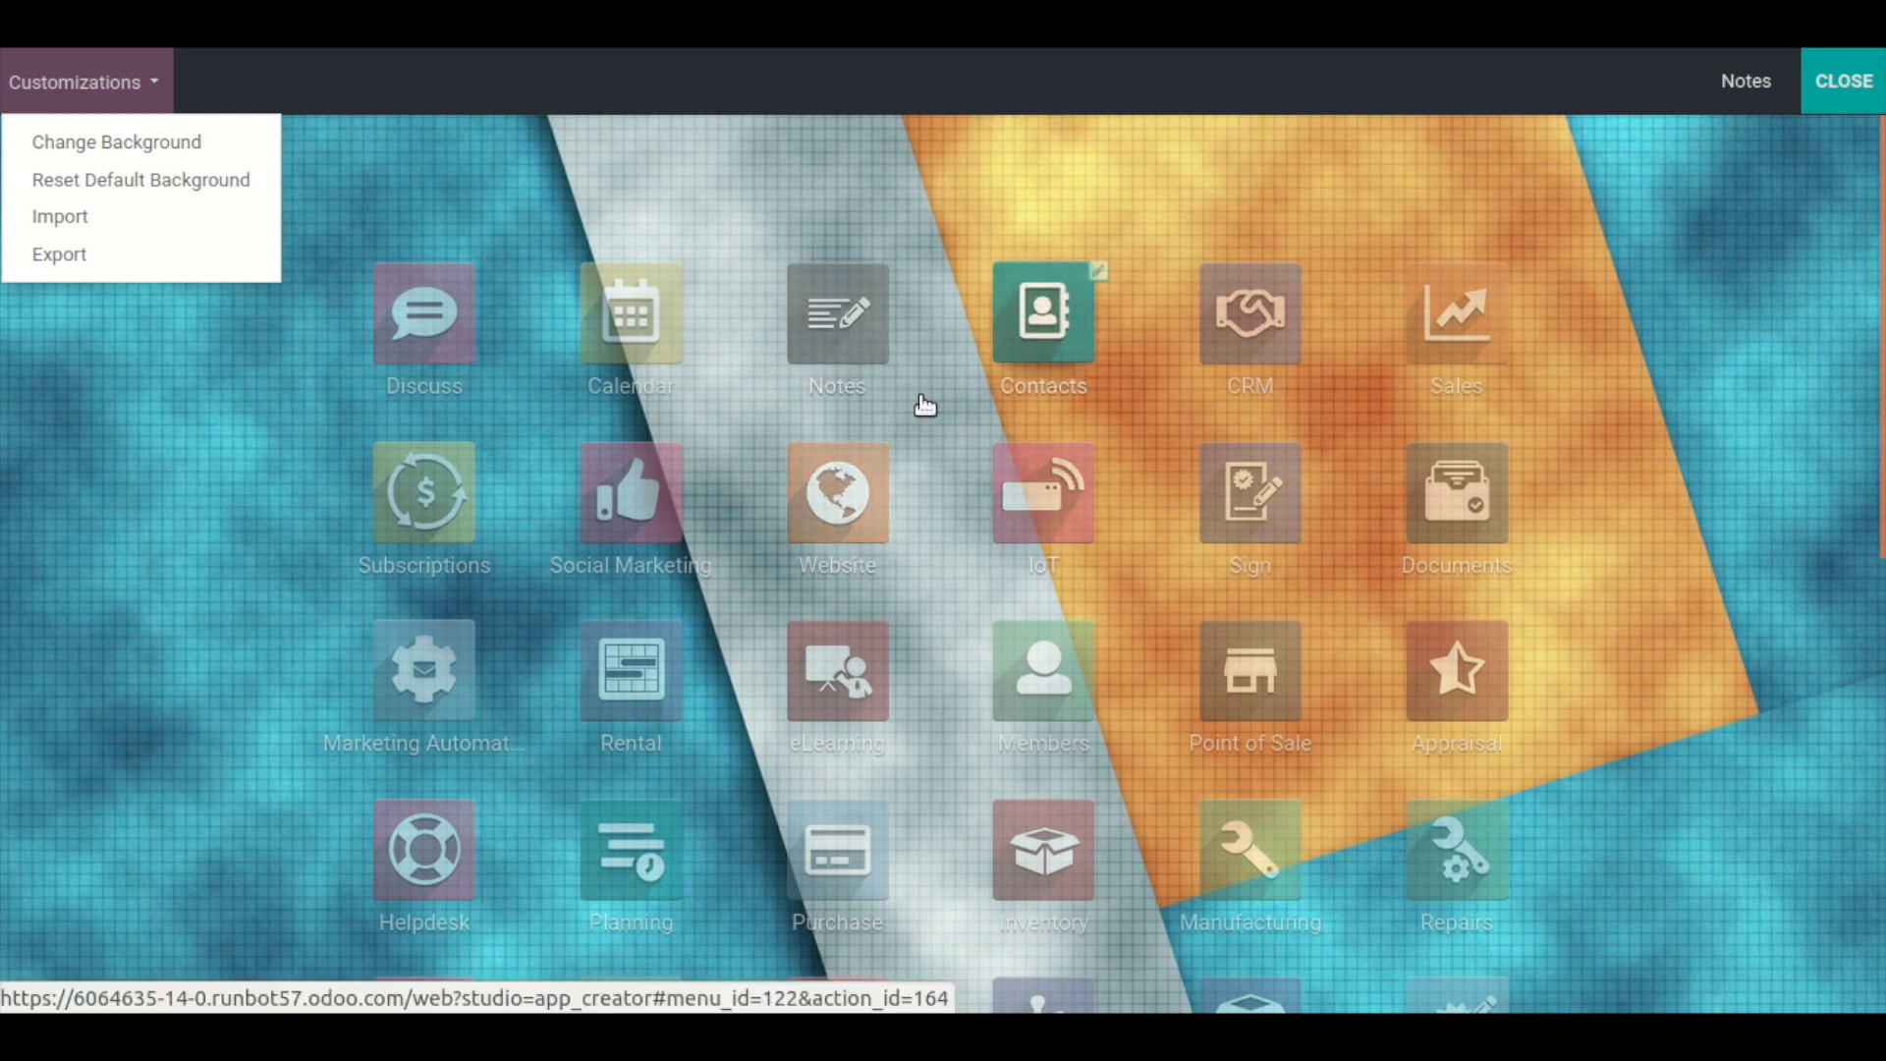
scroll(1179, 484, down, 8)
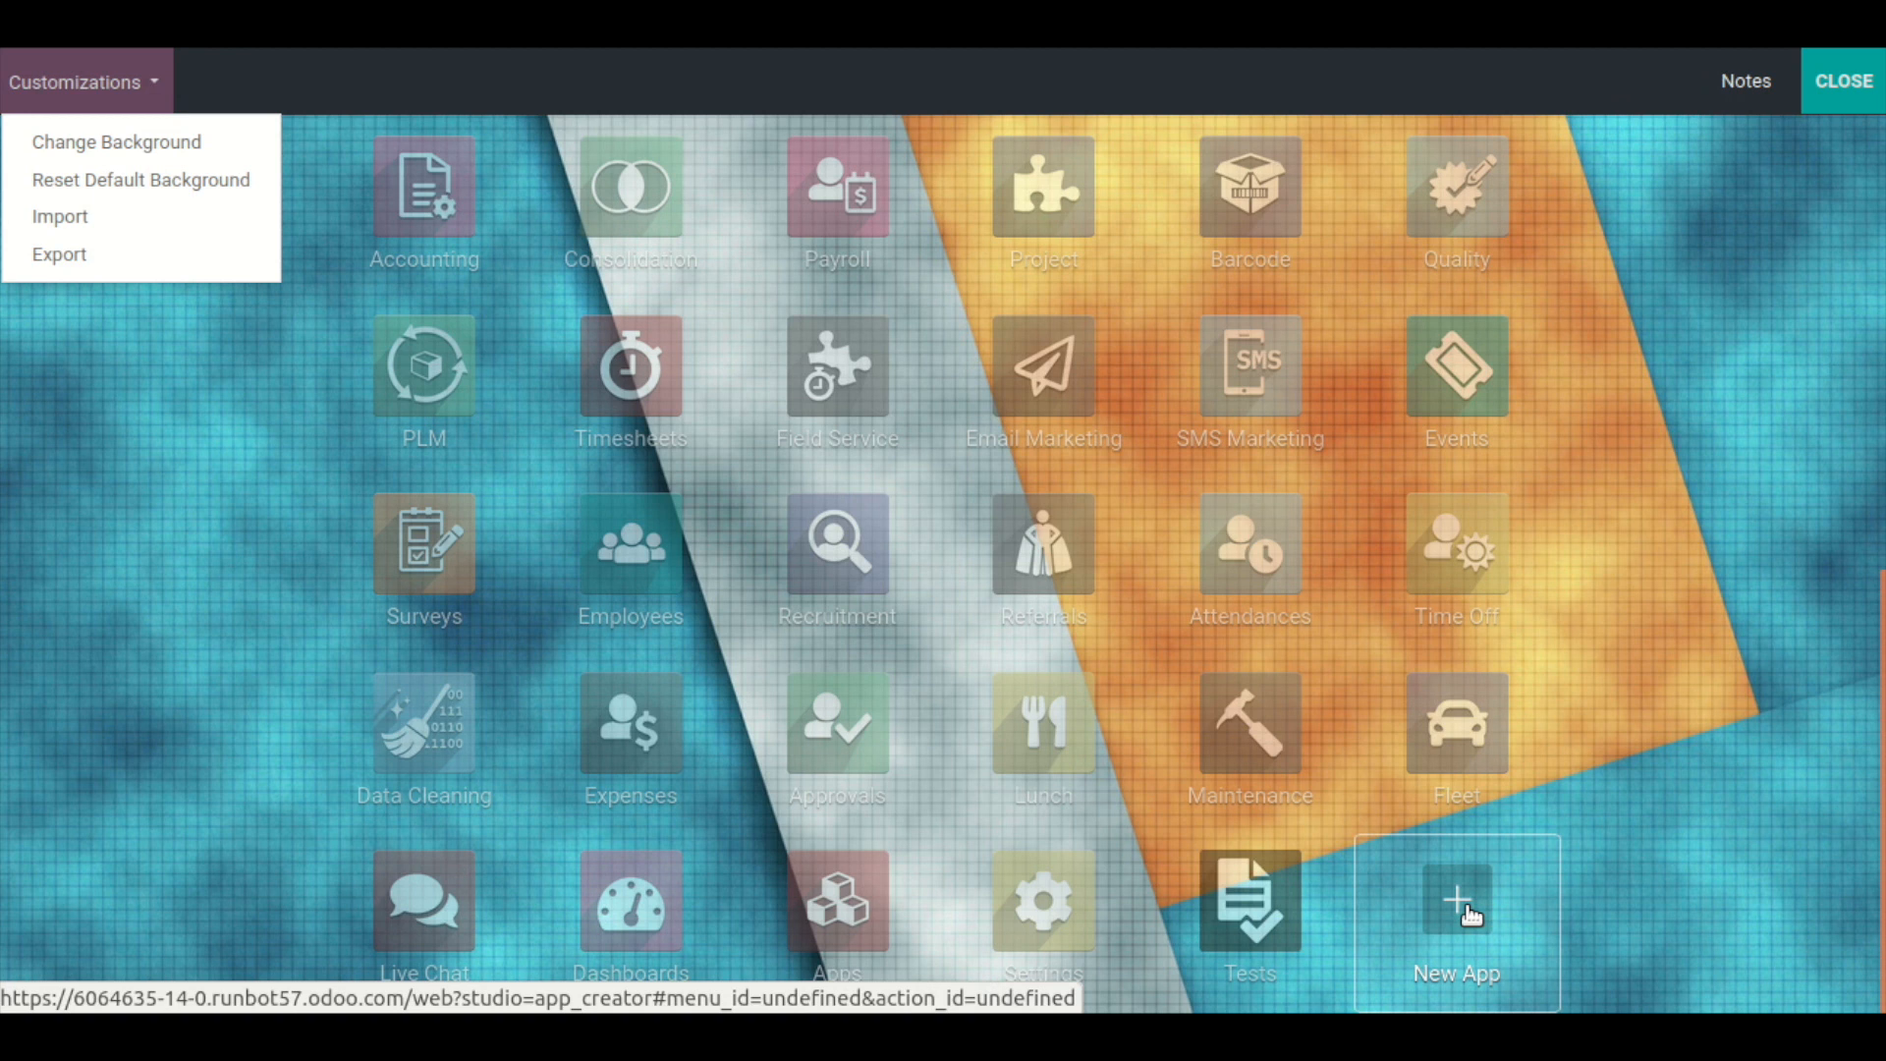
click(1471, 914)
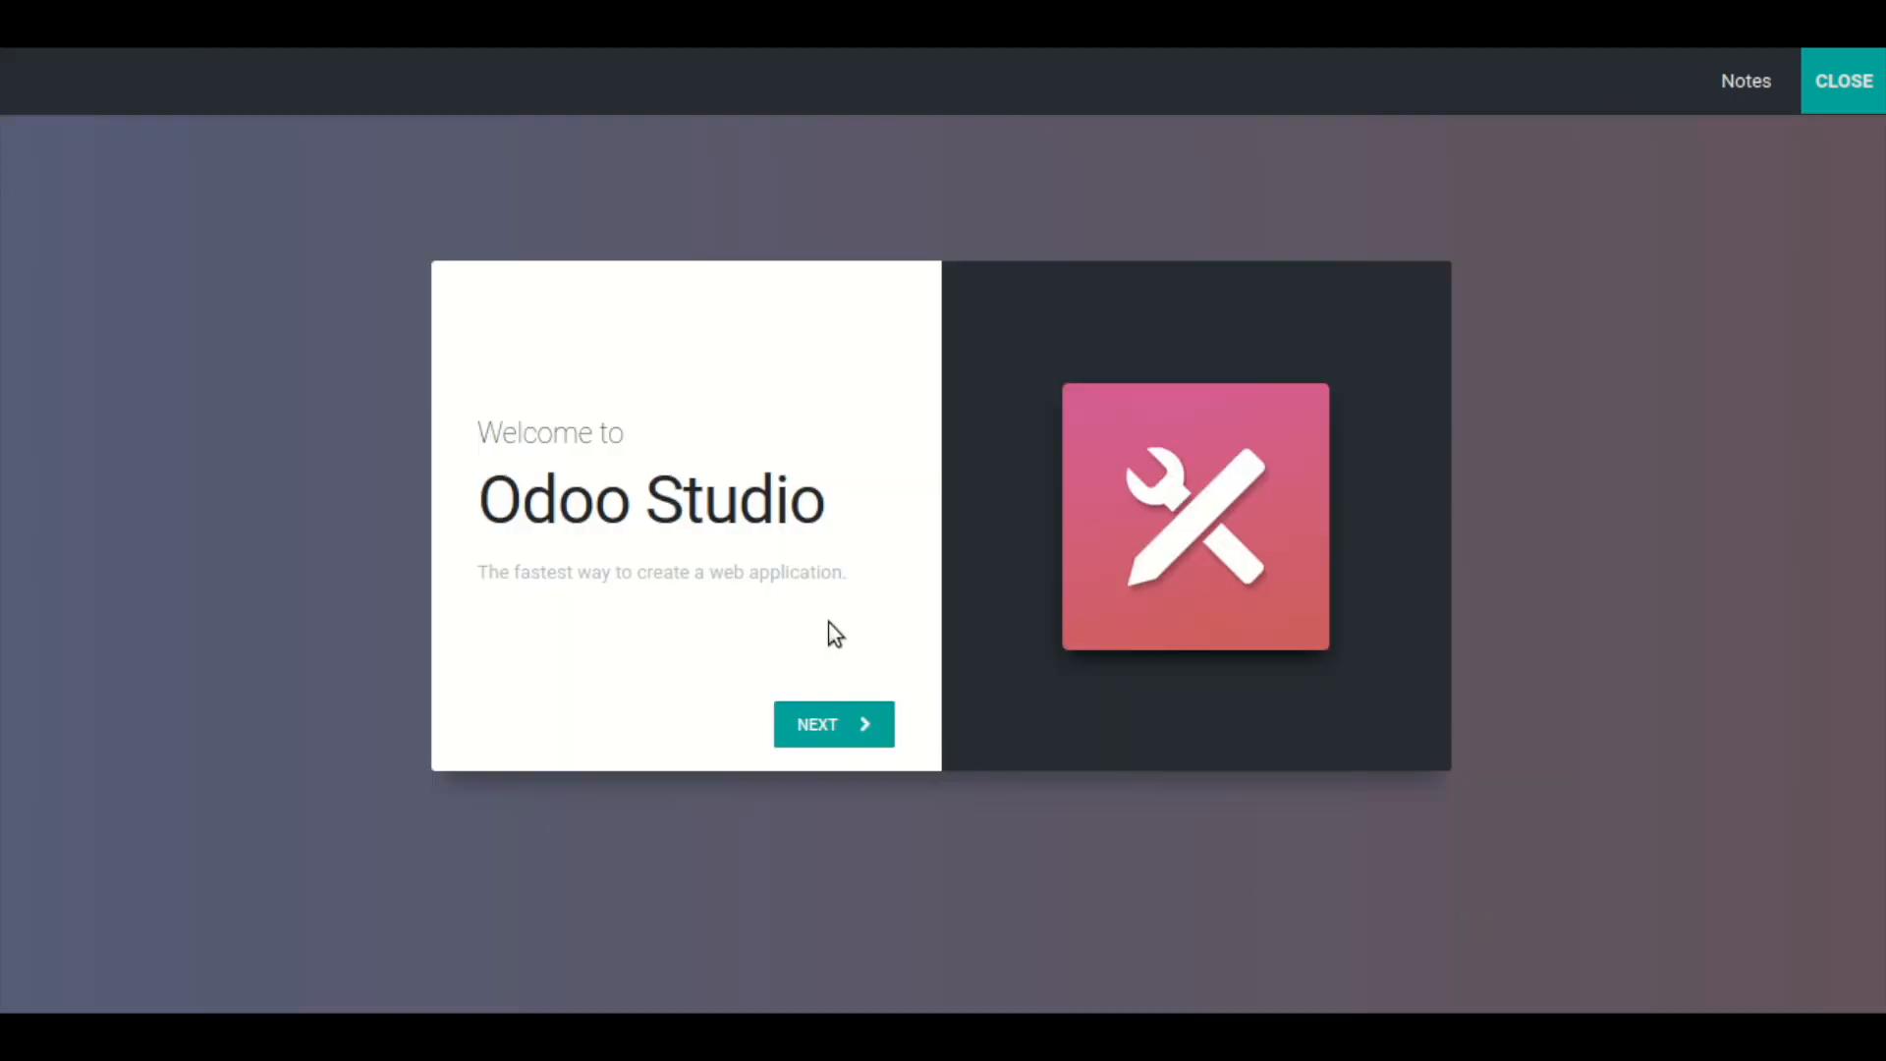
click(842, 728)
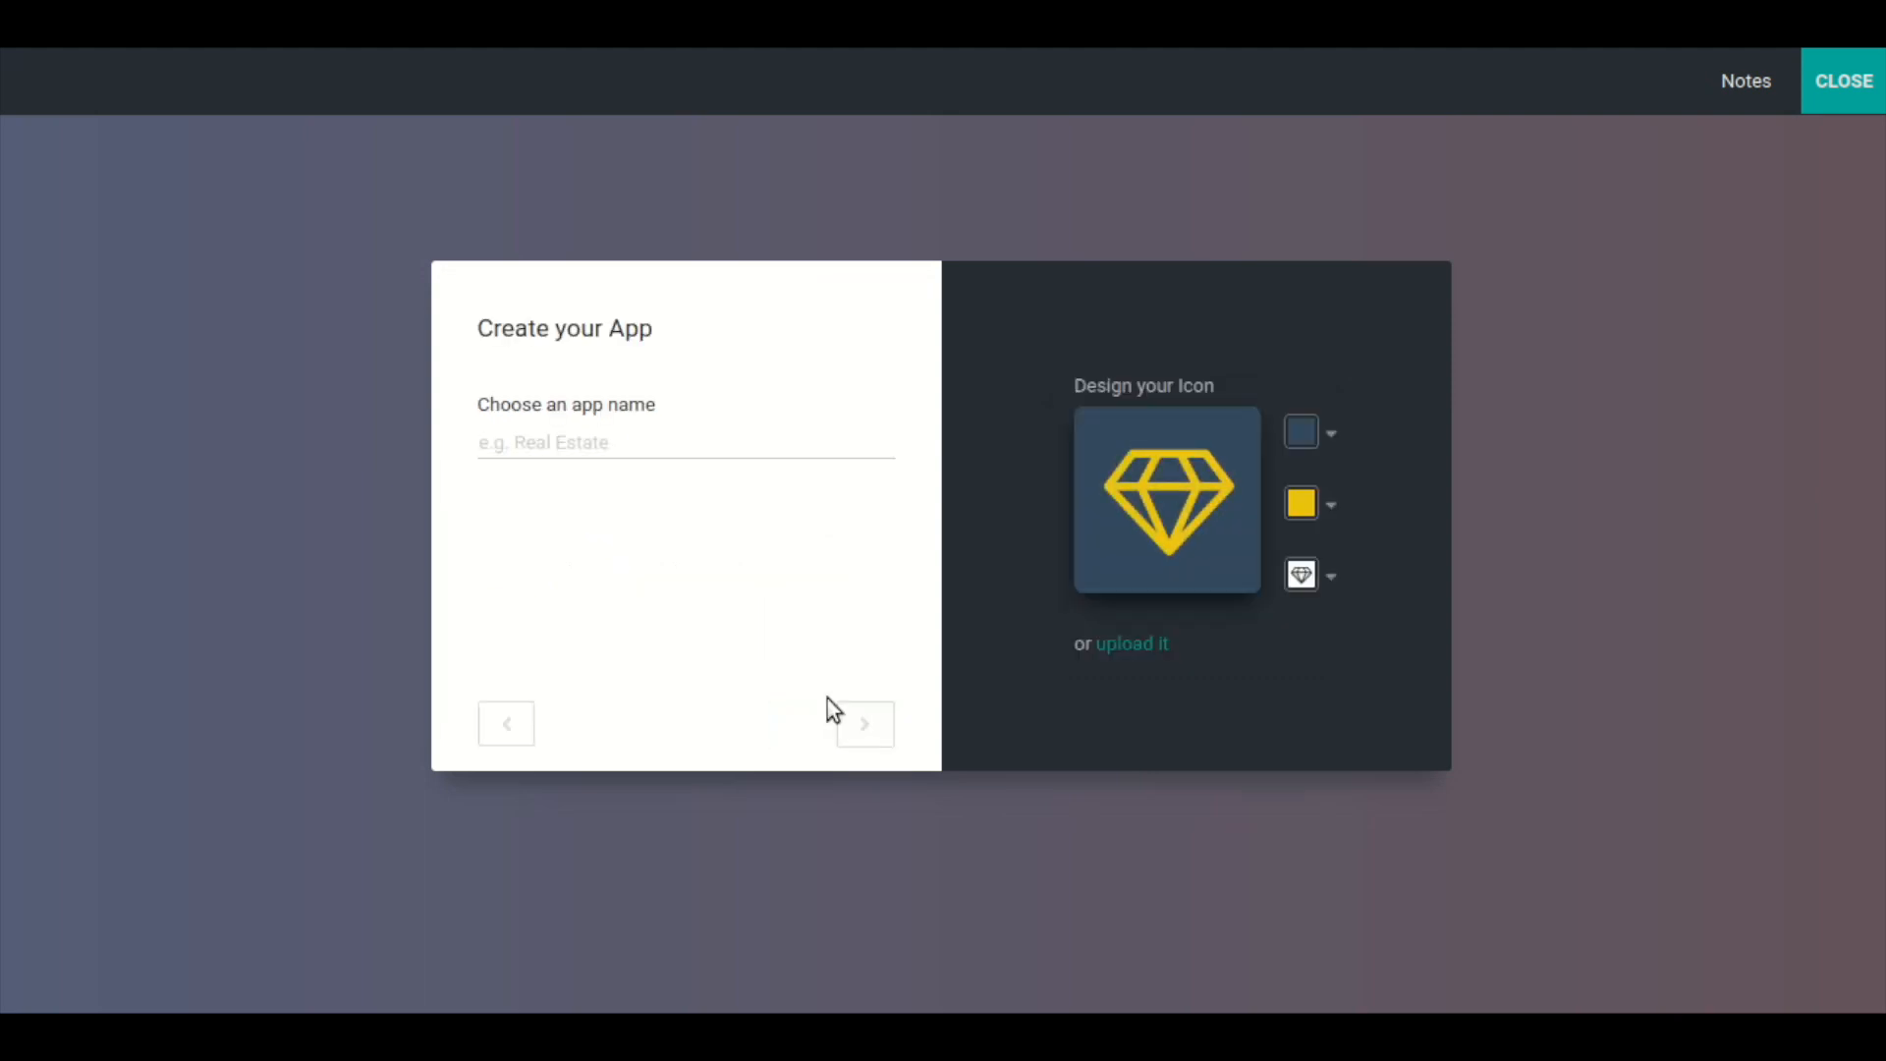
click(704, 447)
text(Sc)
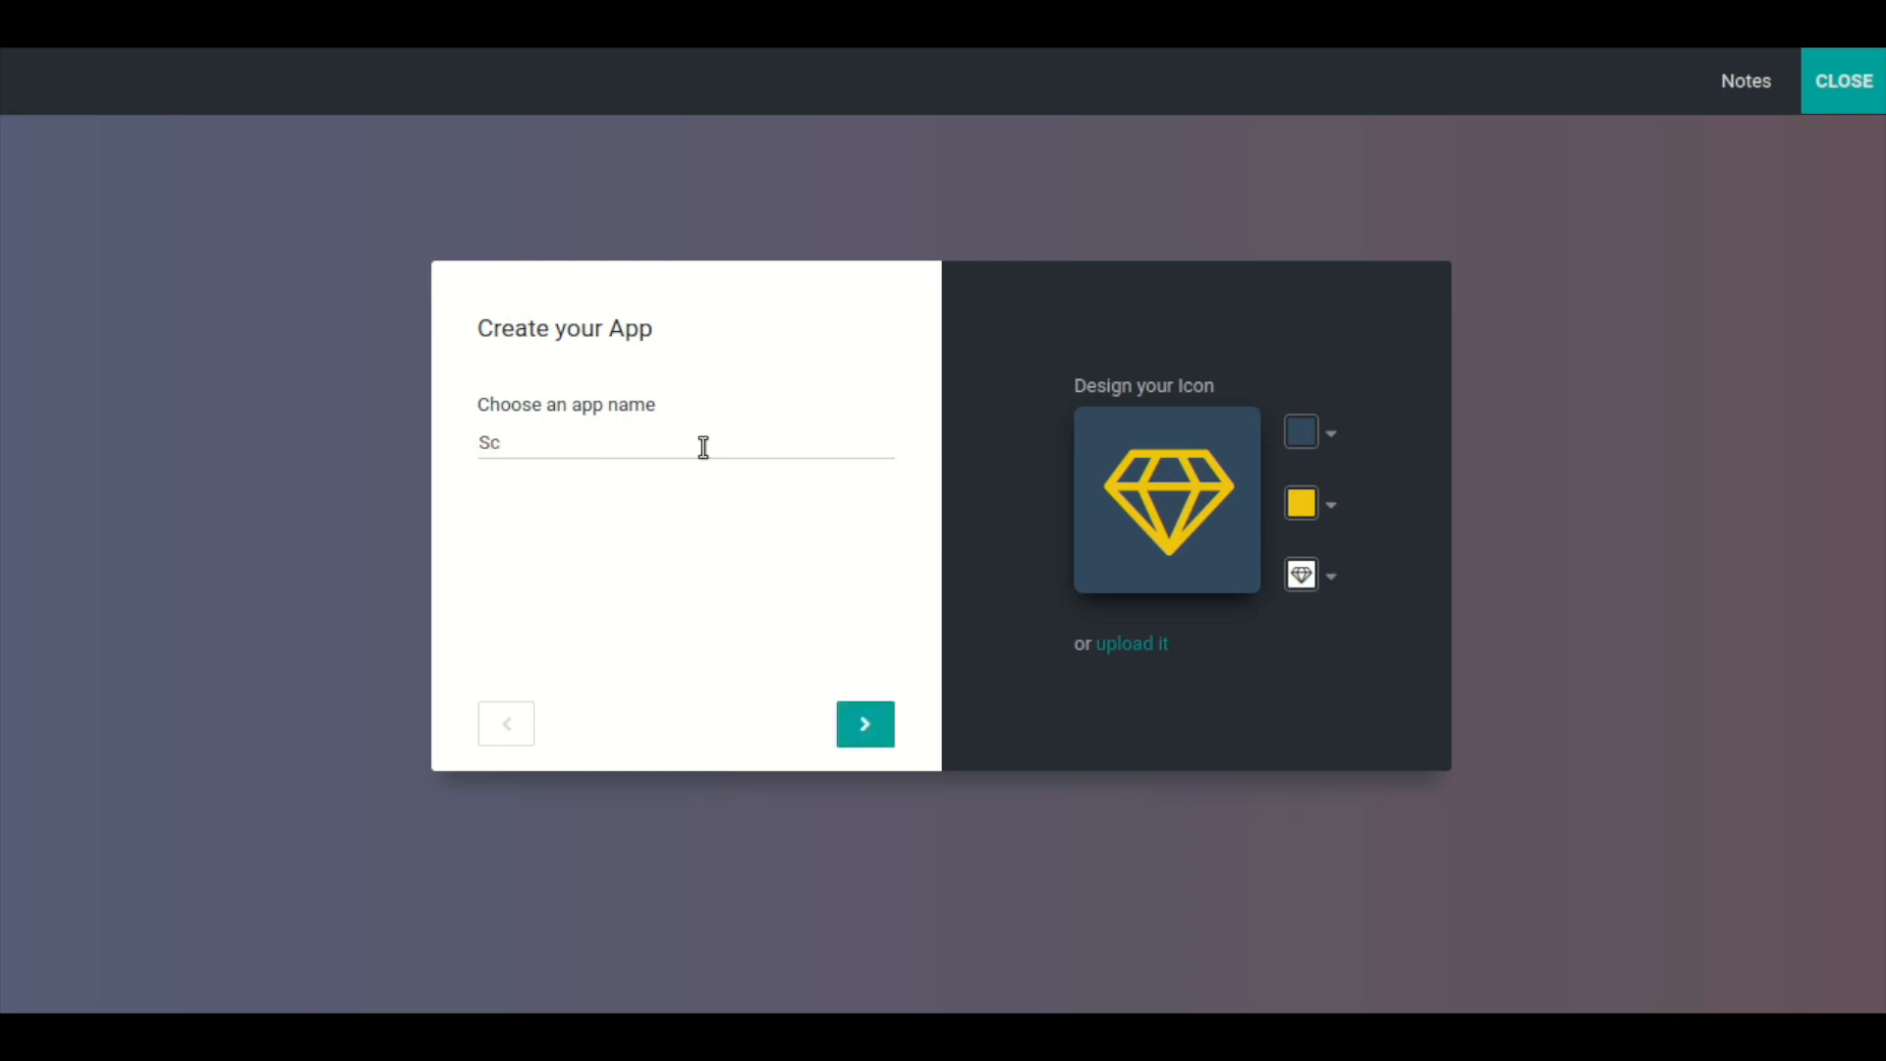
text(hool)
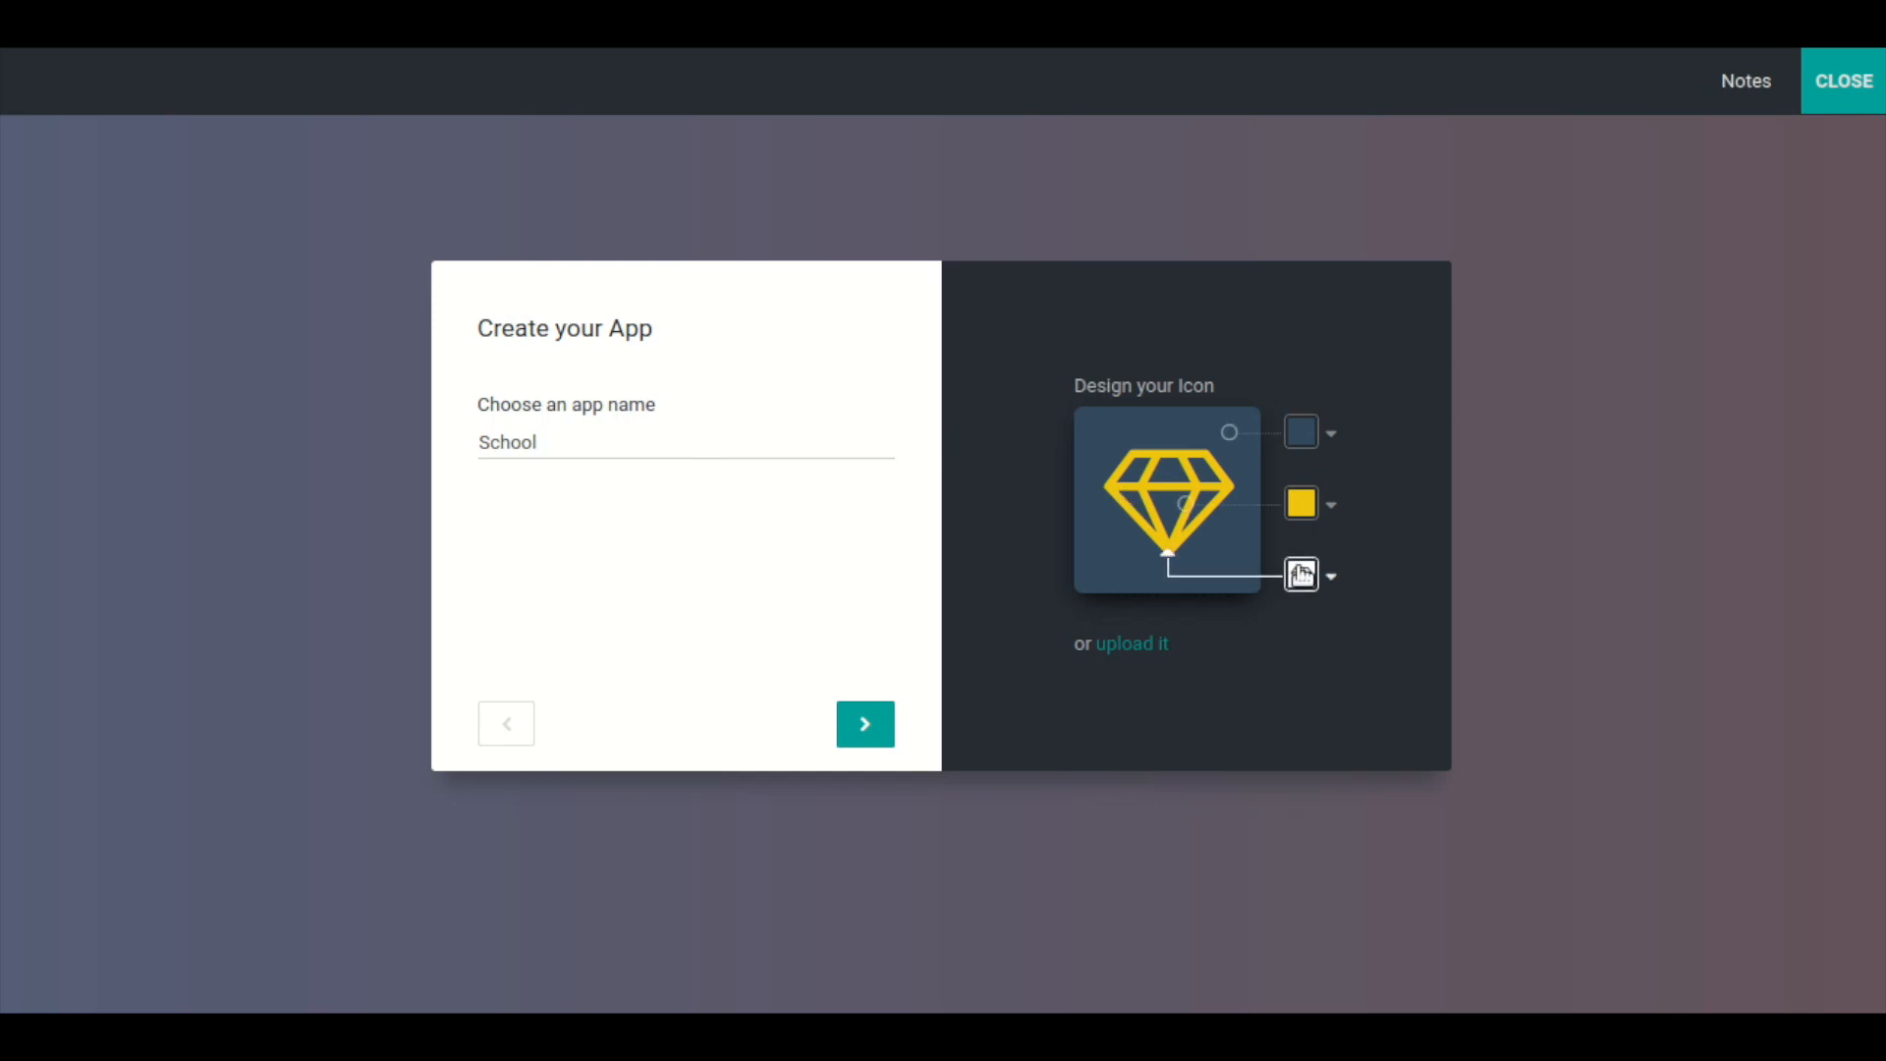
- Design the app icon as a white columned building on a green background
click(1302, 575)
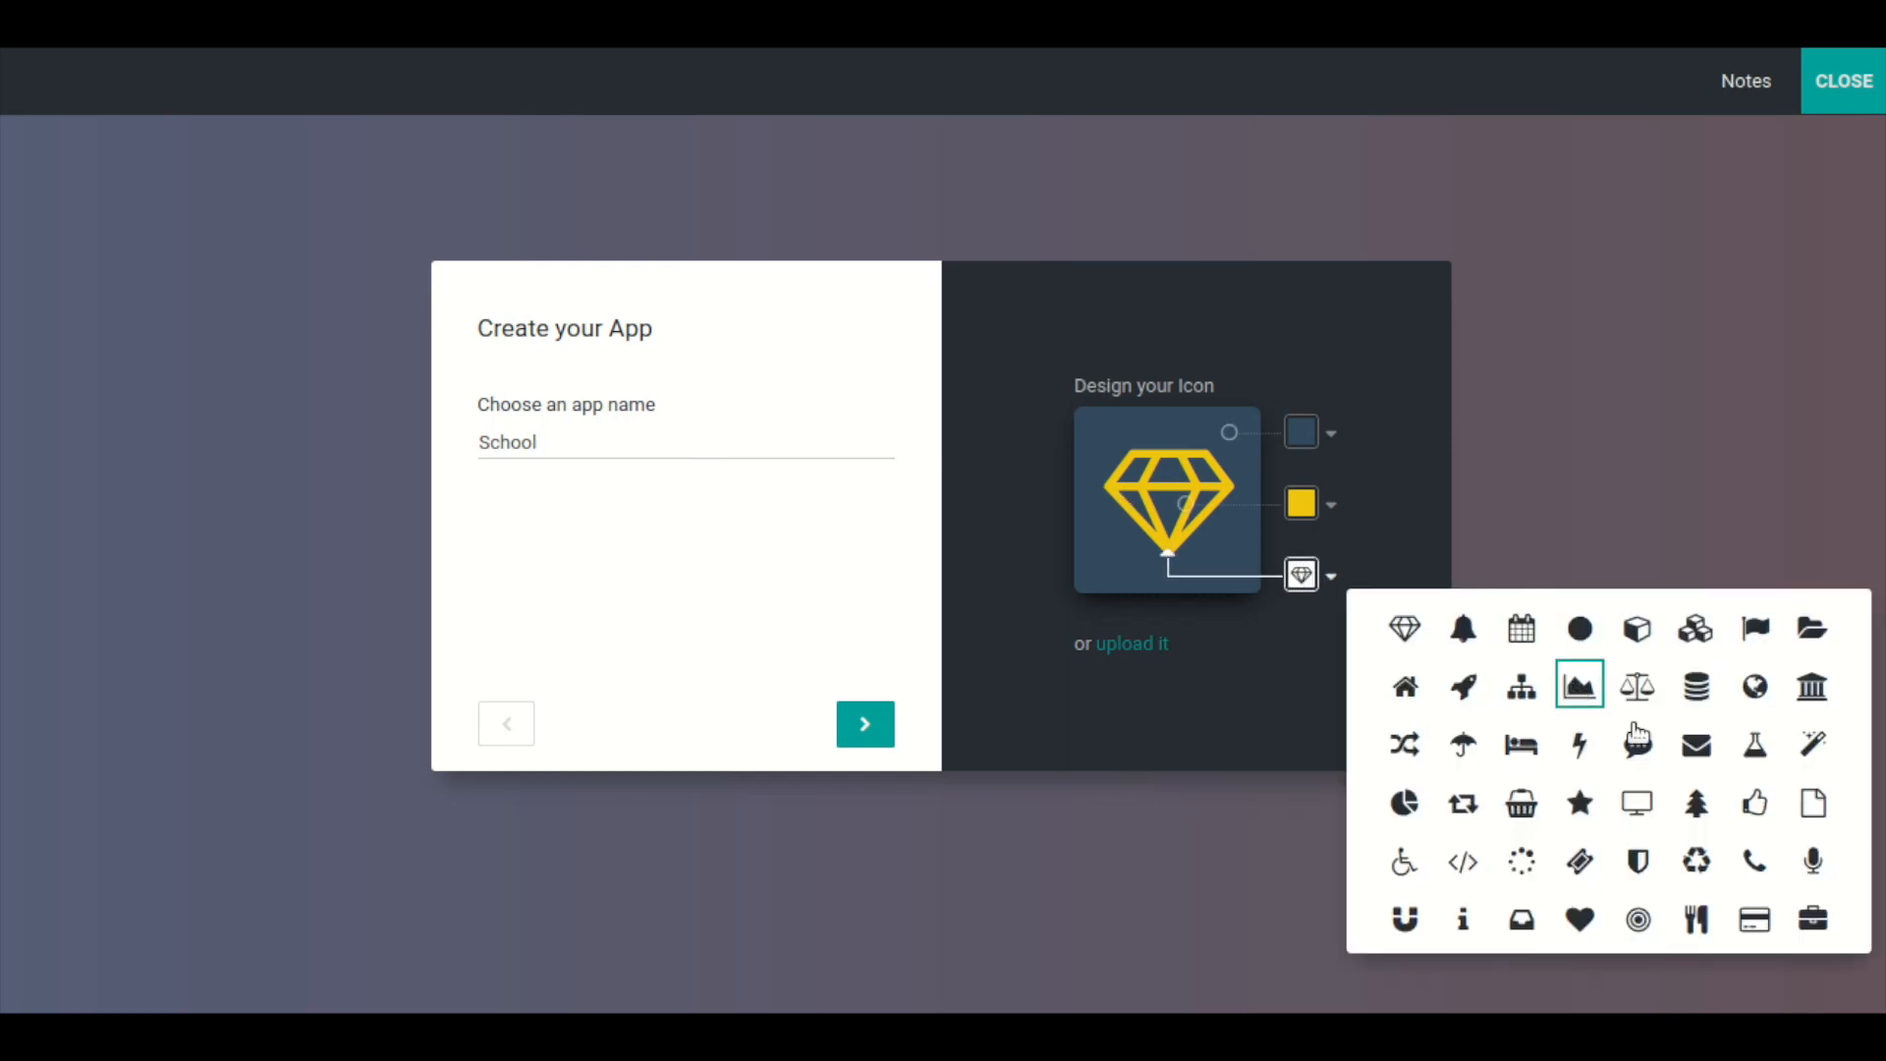
click(1827, 690)
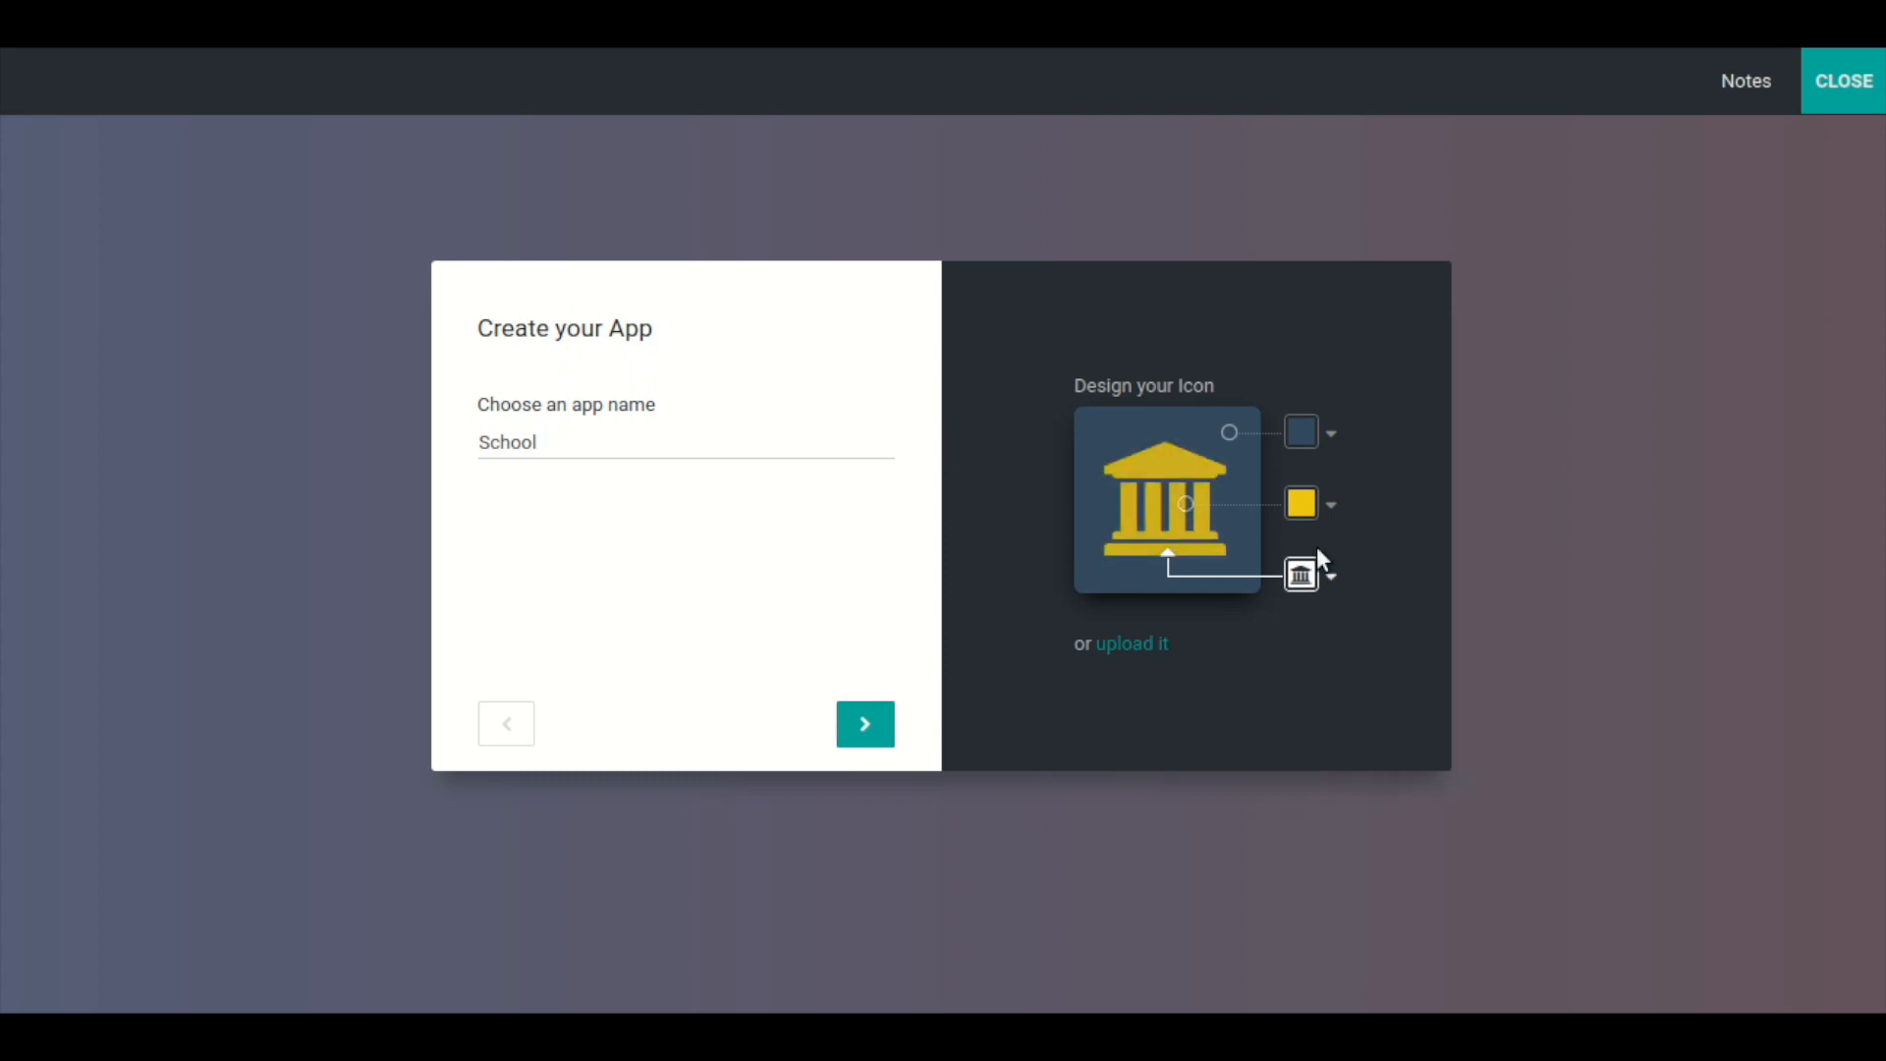
click(1306, 504)
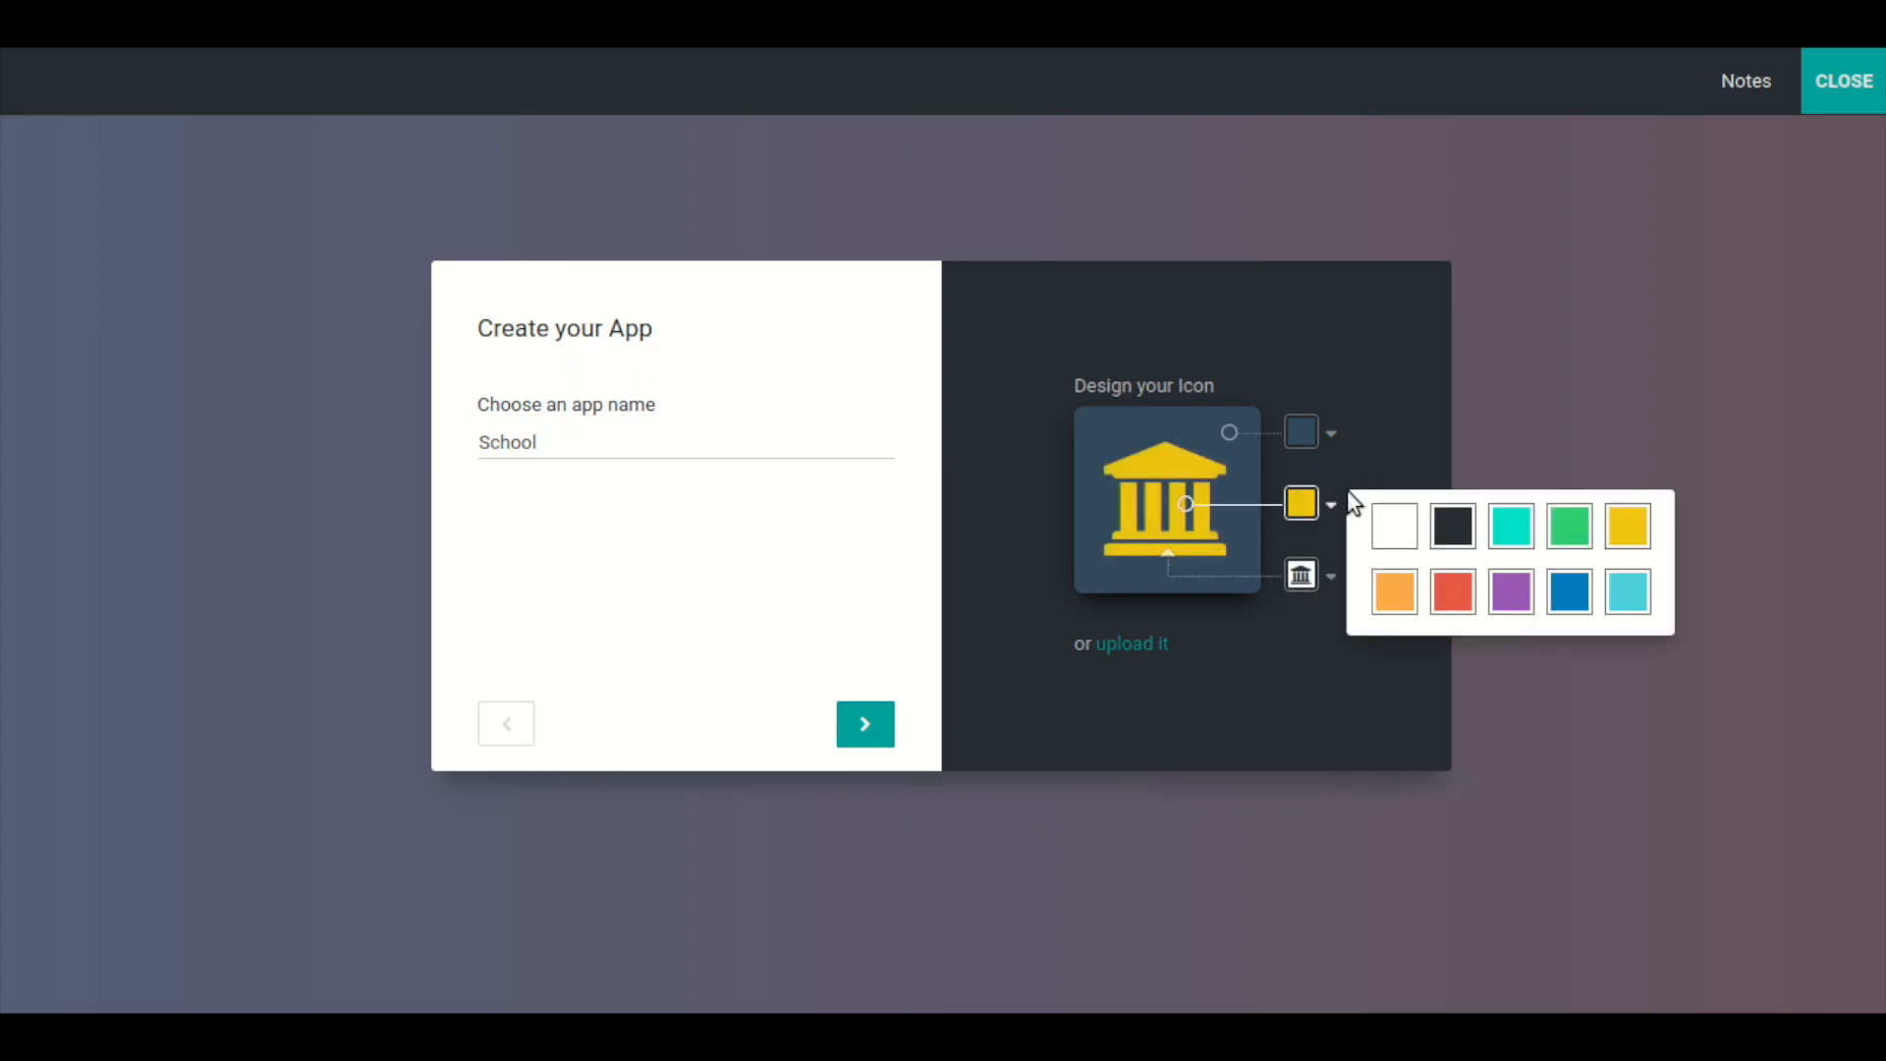
click(1395, 526)
click(1304, 432)
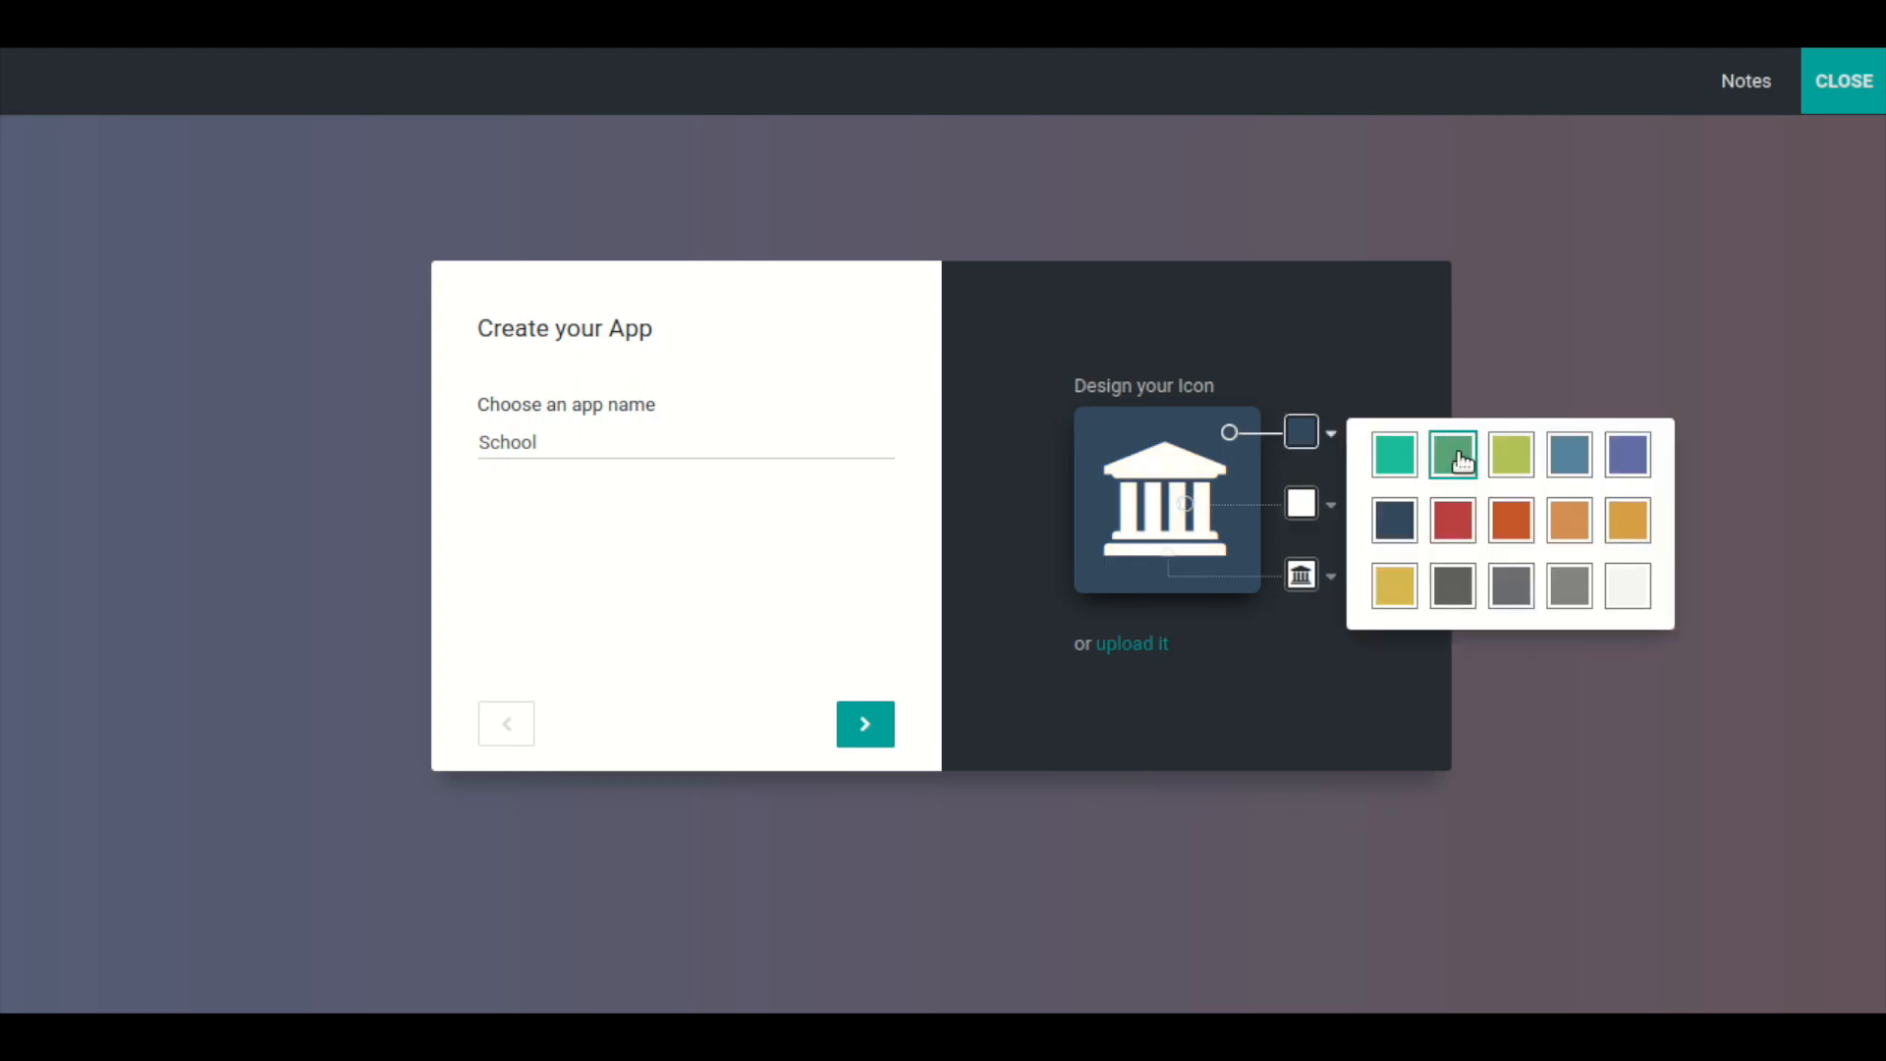
click(1456, 455)
- Continue to the first menu of the app and name its object School
click(855, 724)
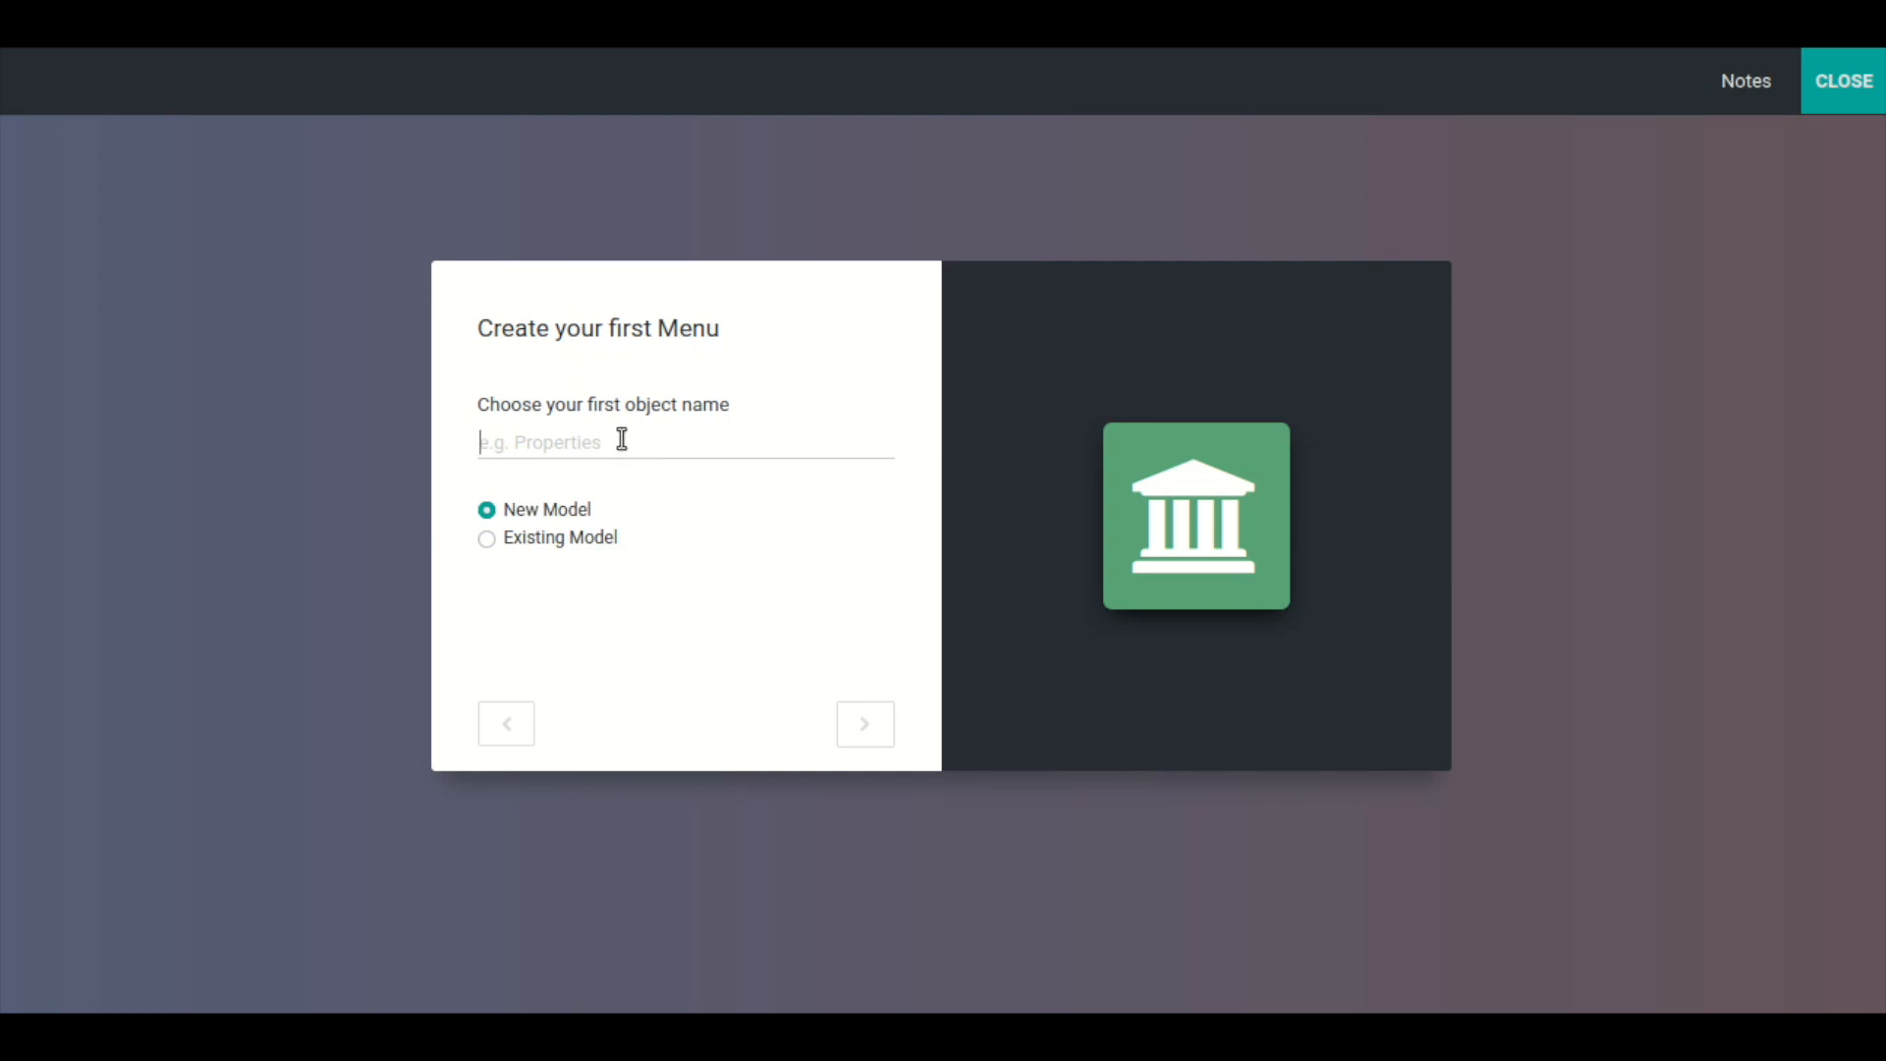
text(Sc)
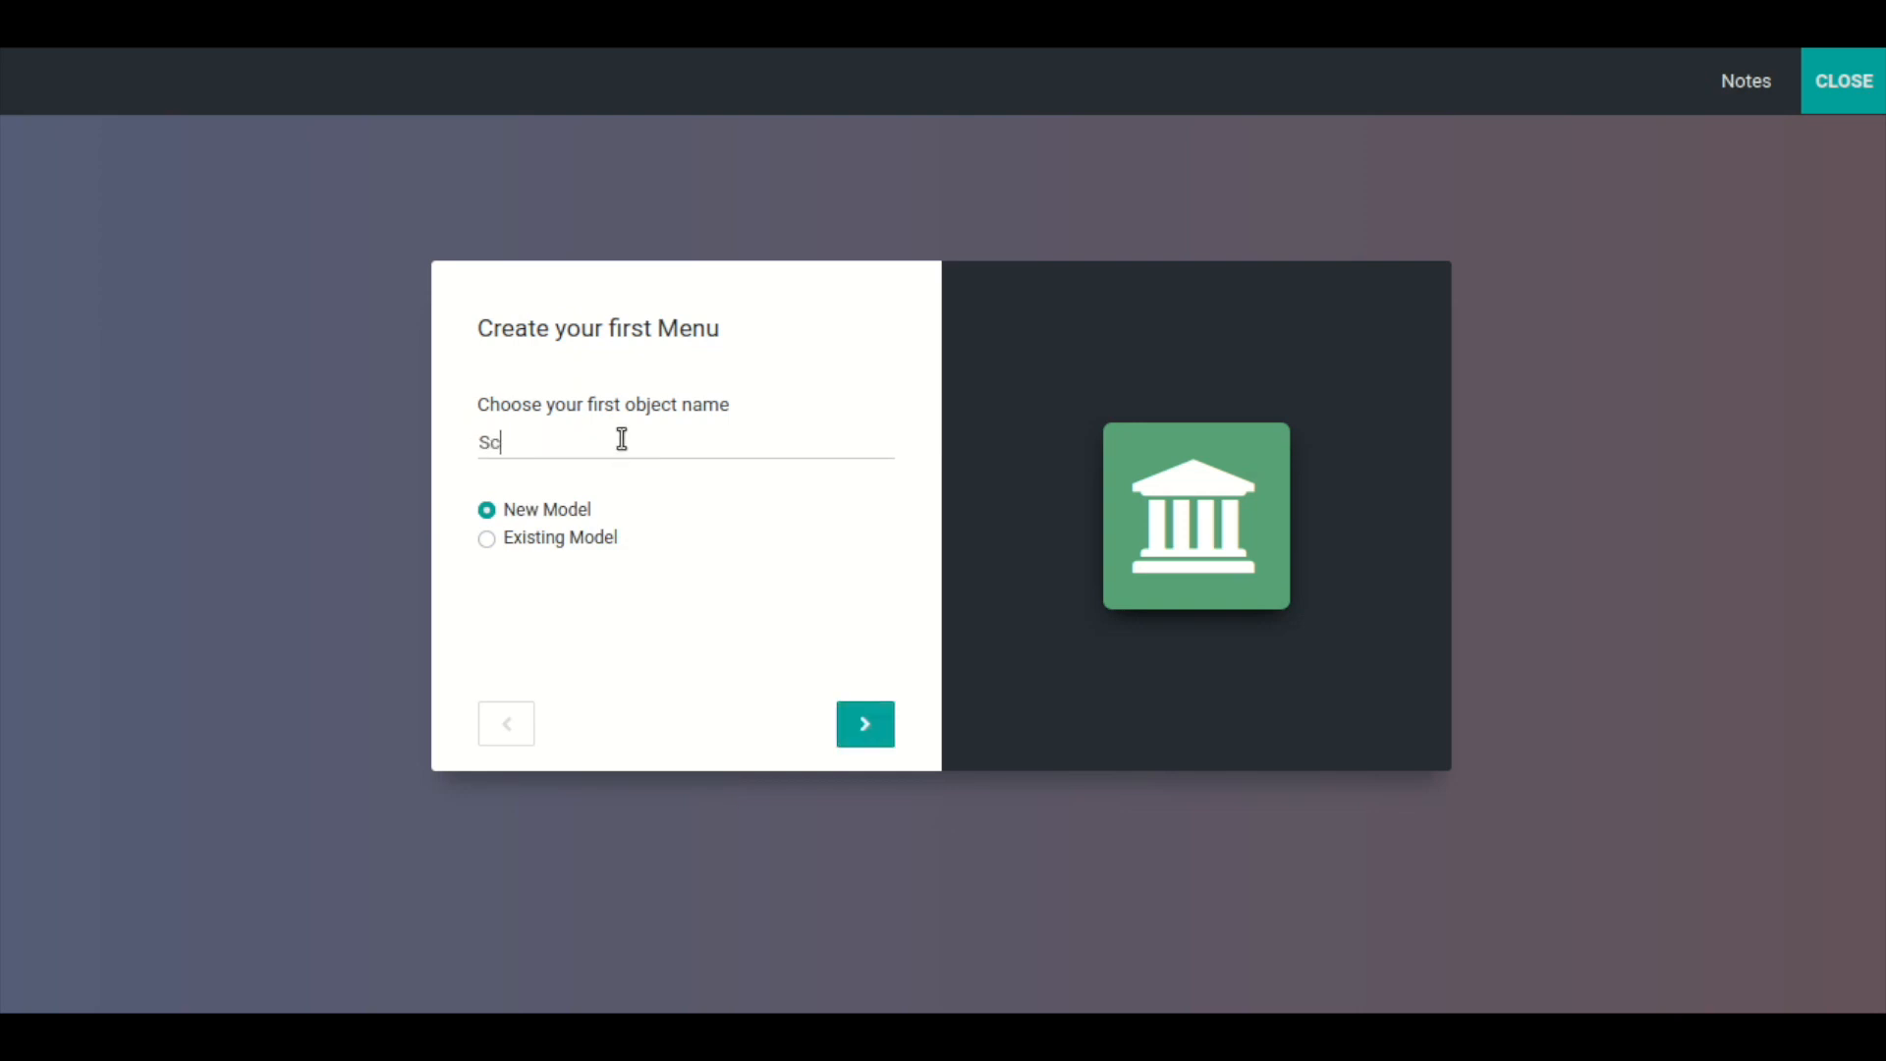
text(hool)
click(564, 540)
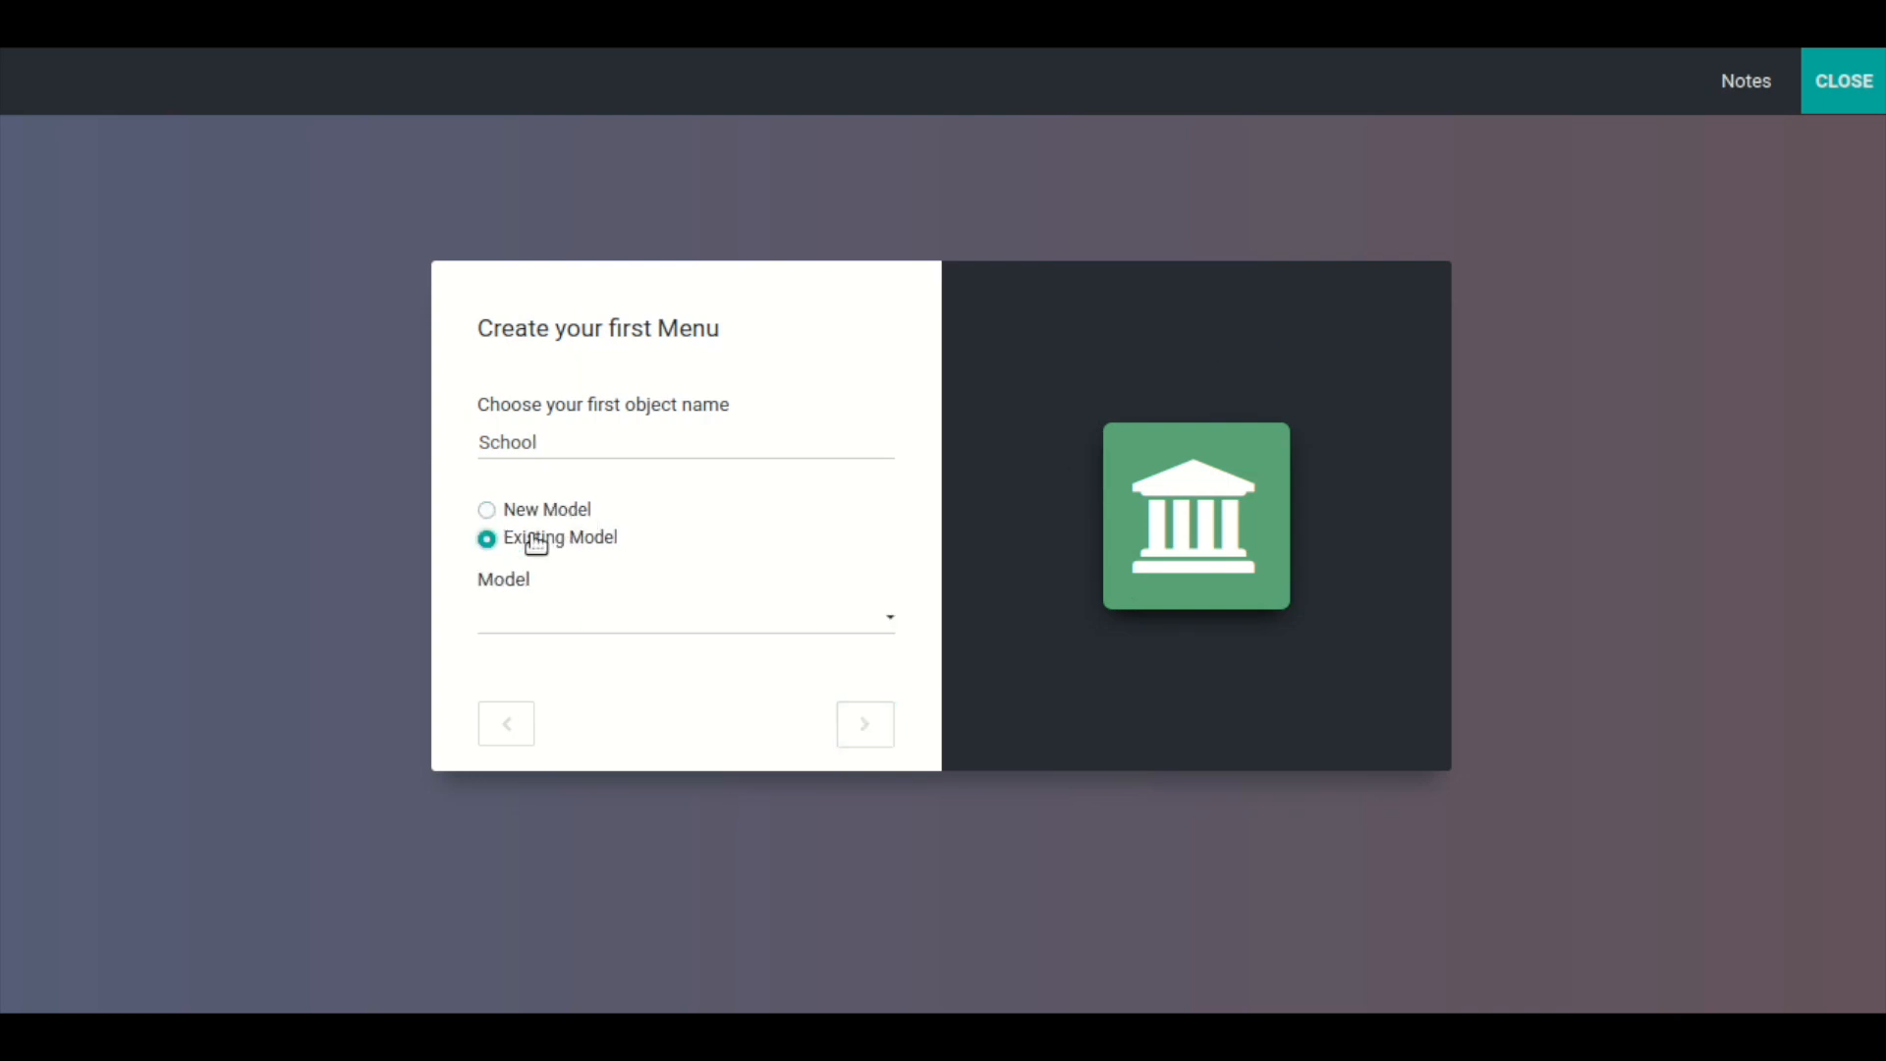
click(574, 623)
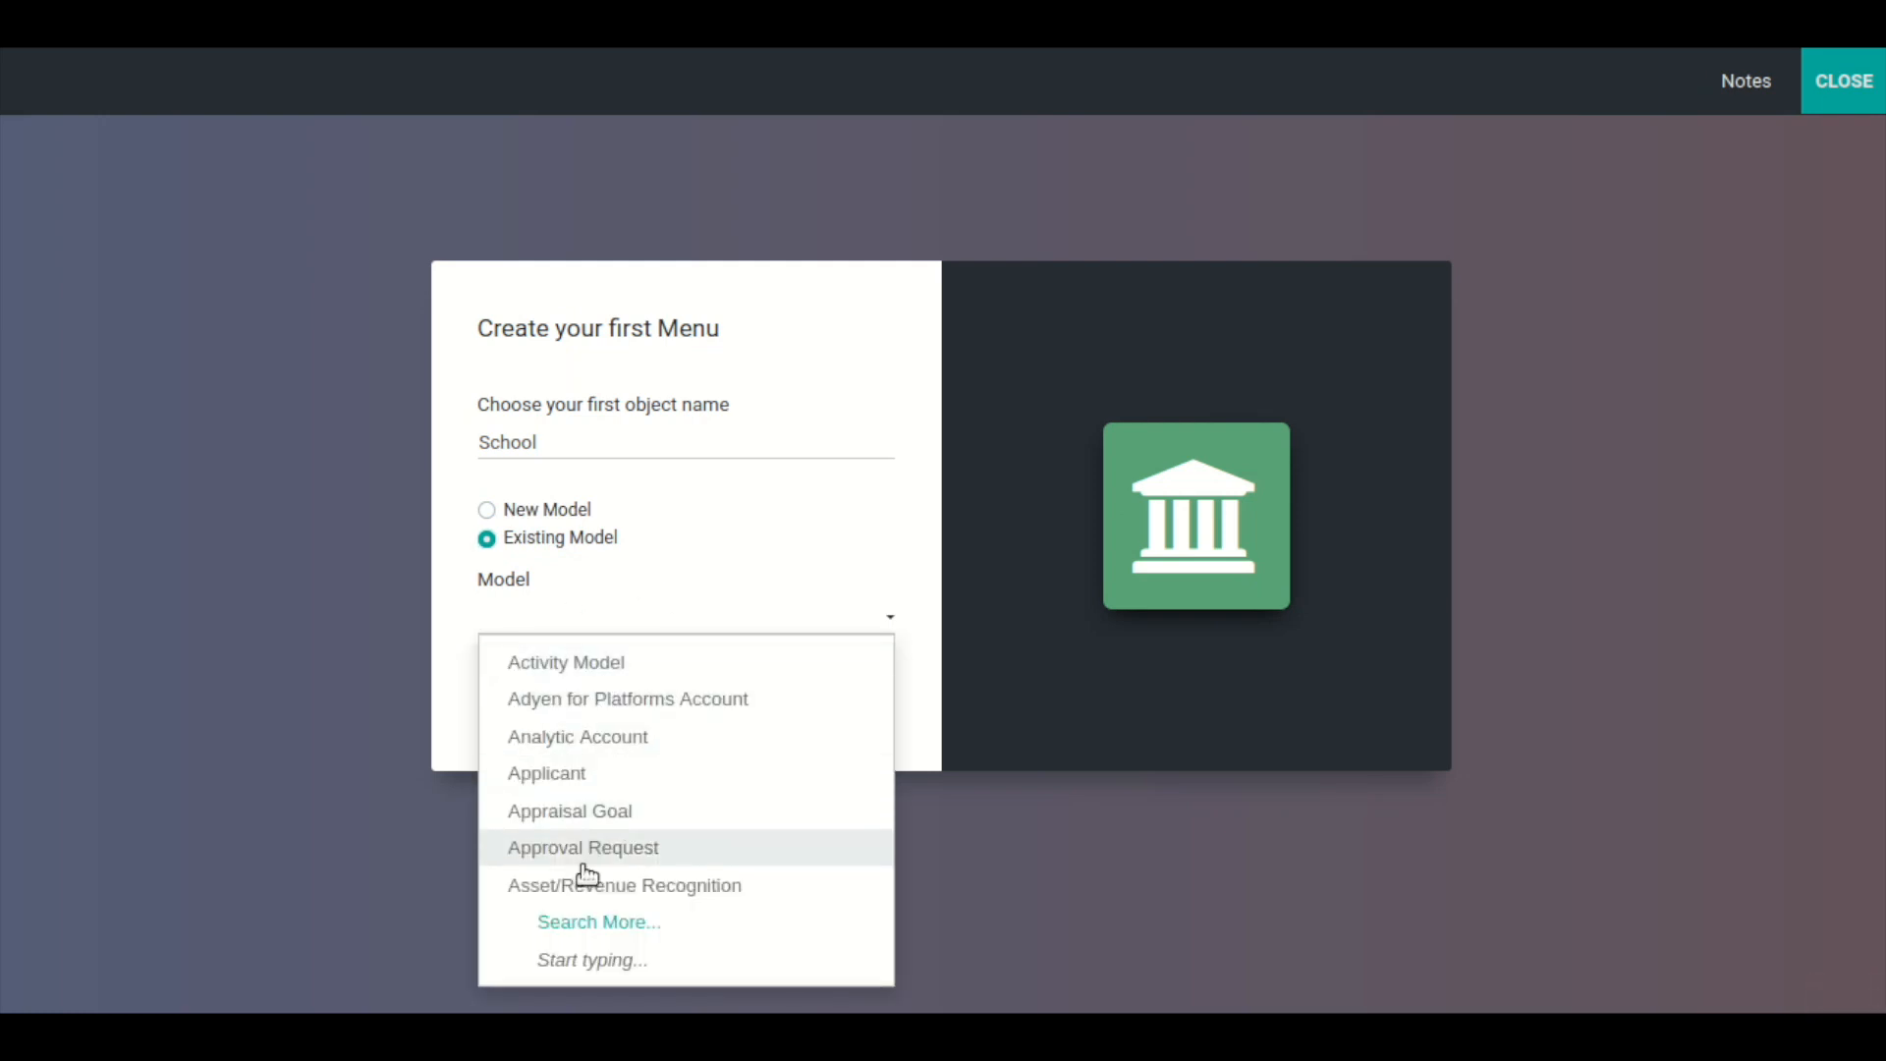
click(549, 516)
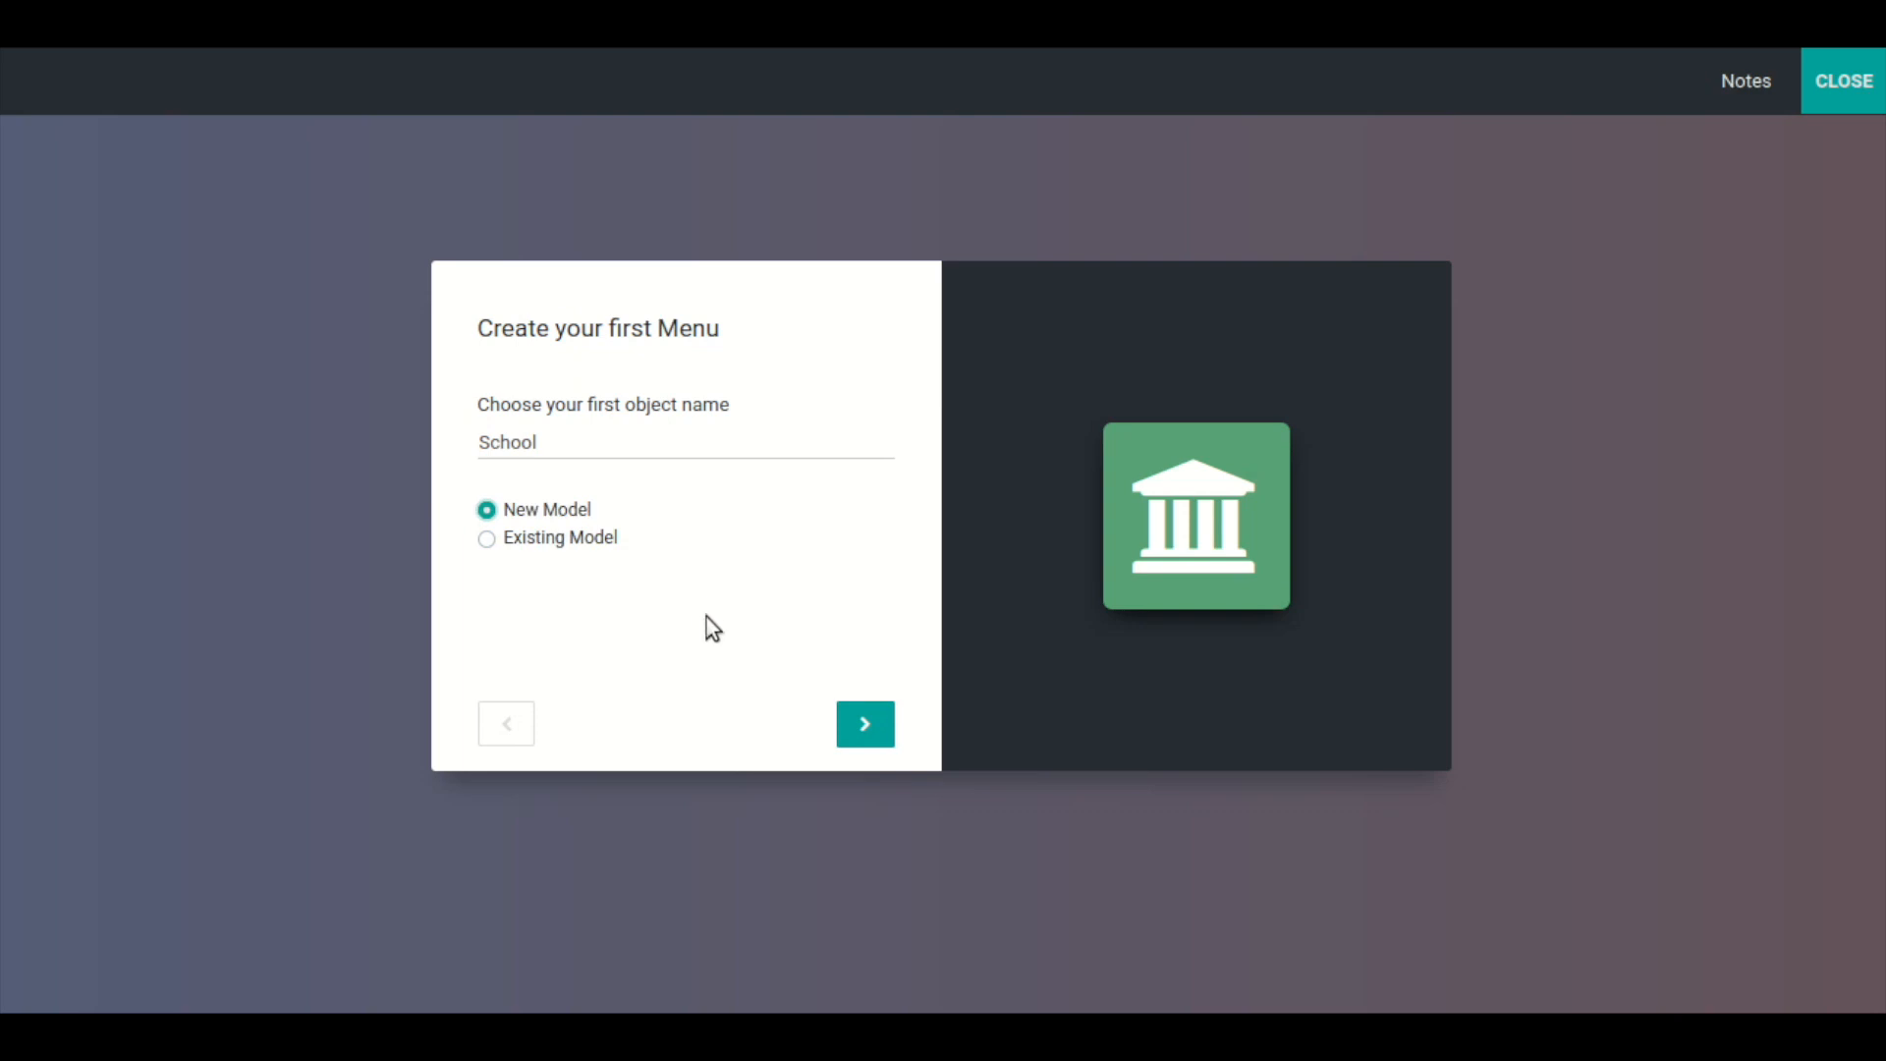
- Enable Contact details, Company, User assignment and Picture for the new School model, and create the app
click(863, 720)
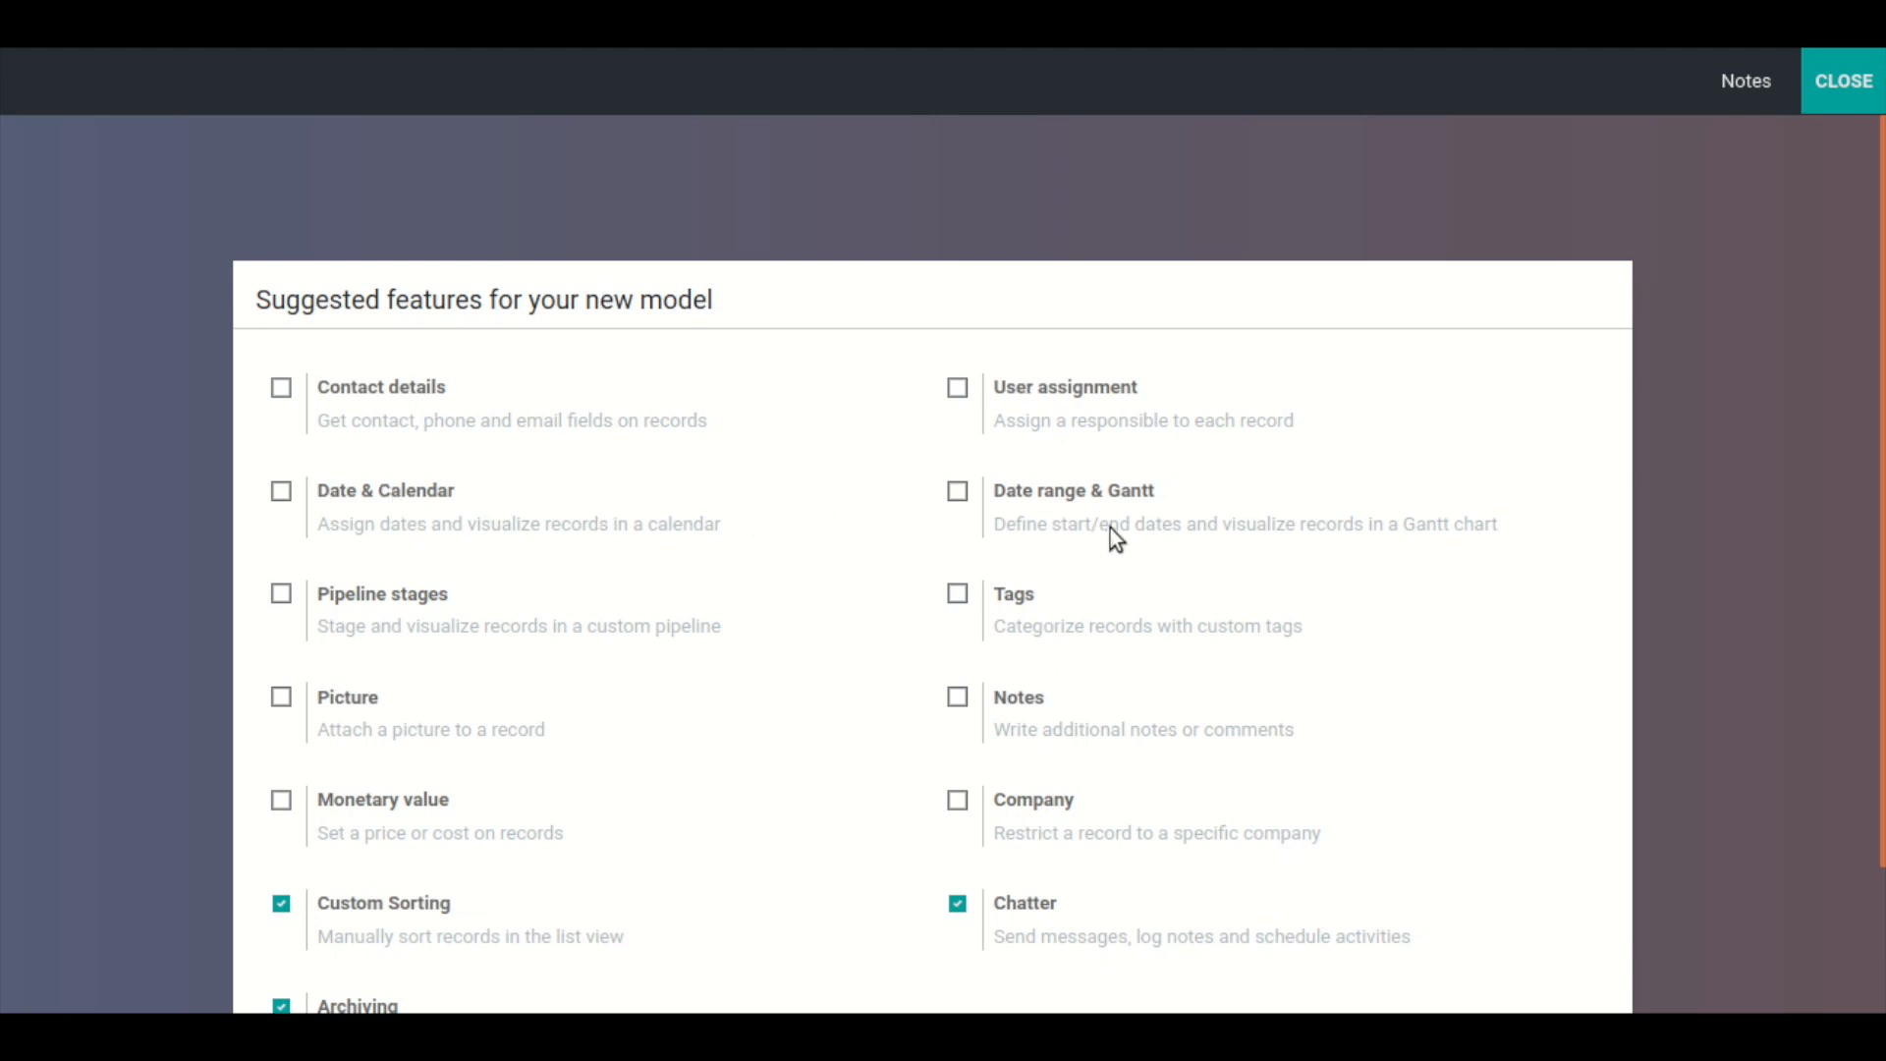
scroll(511, 700, down, 3)
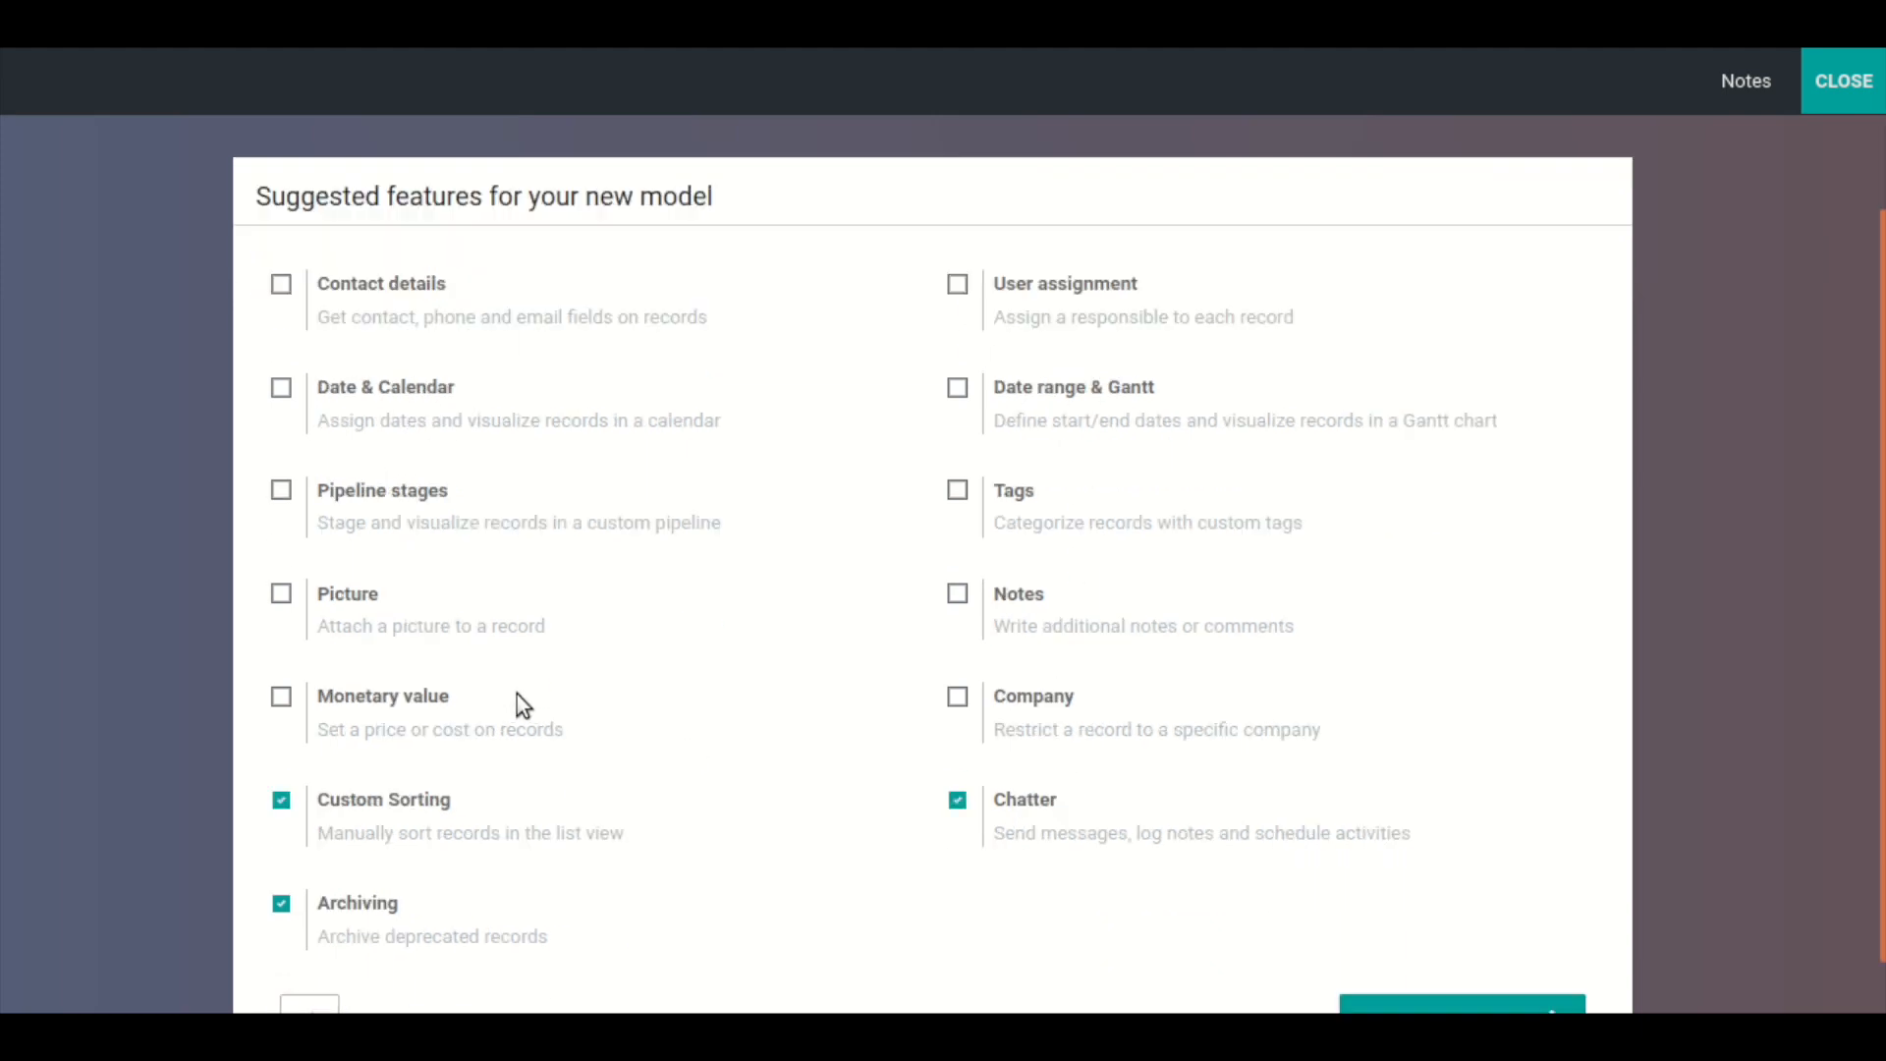
scroll(757, 665, up, 3)
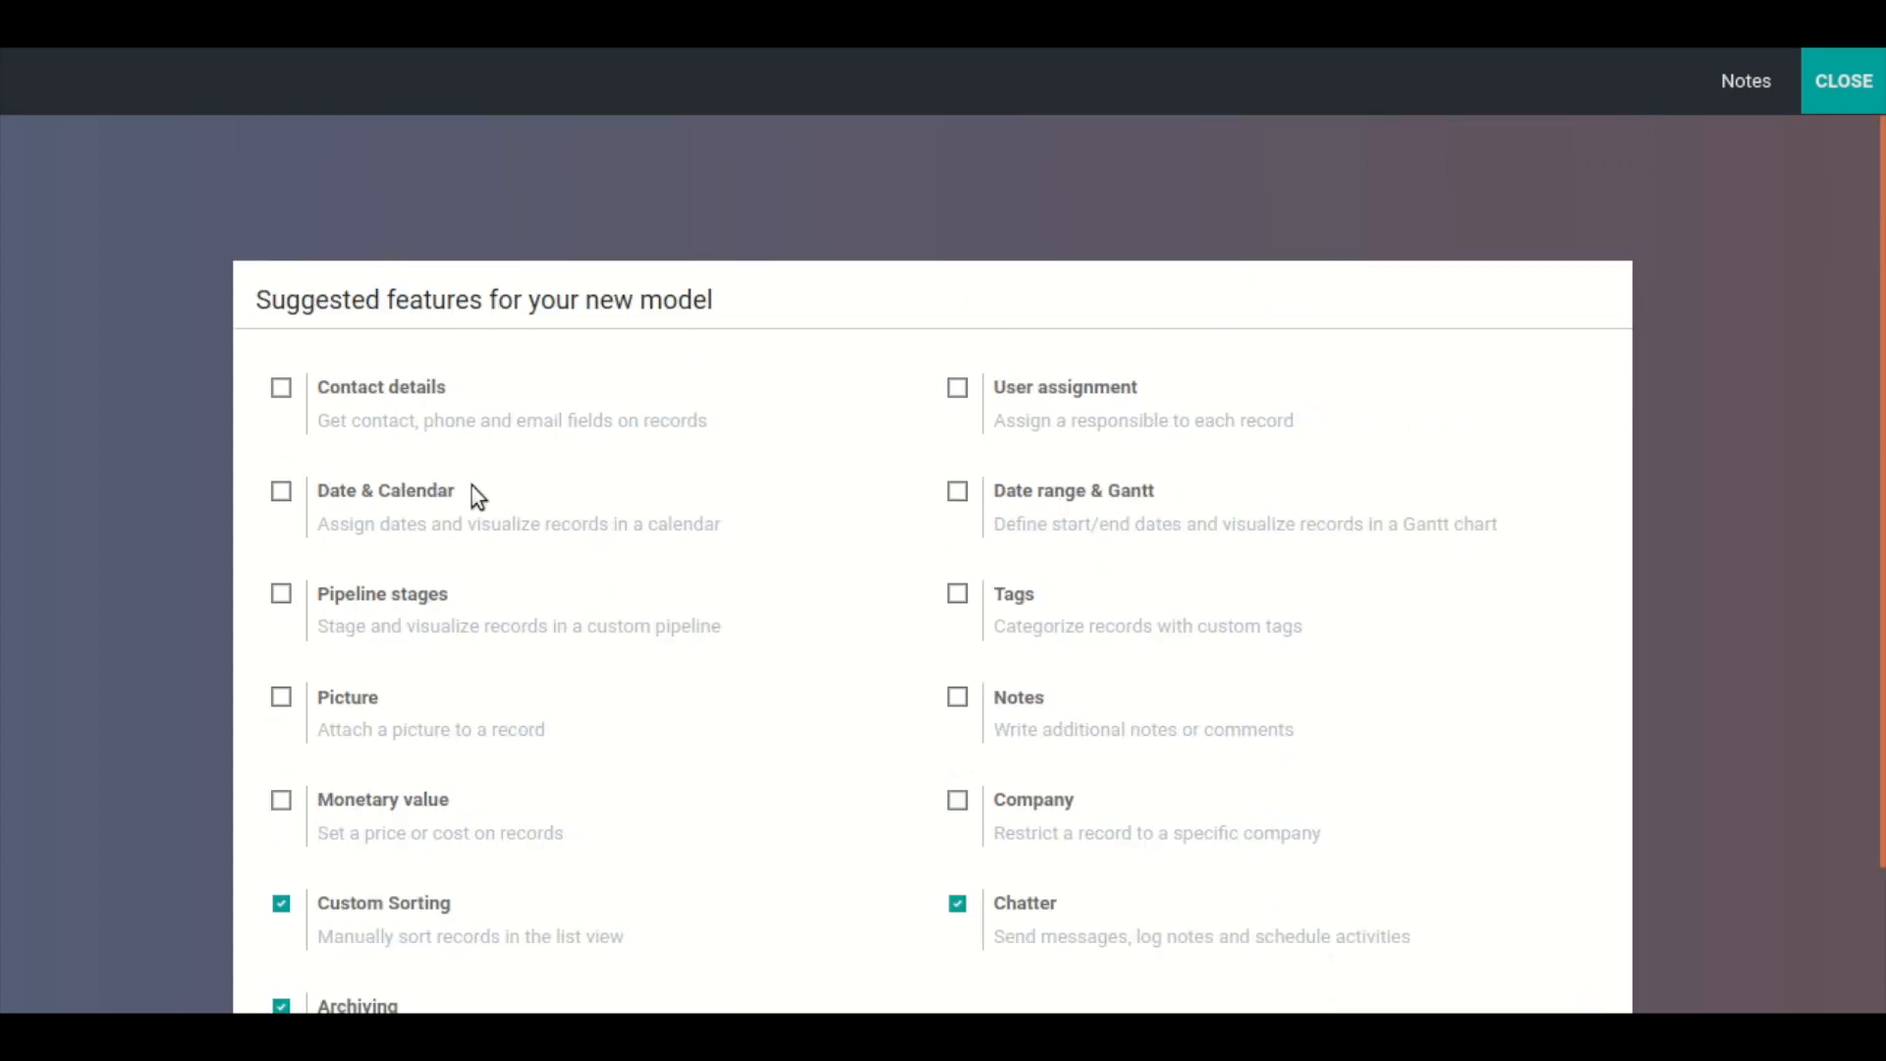
click(397, 391)
click(1048, 804)
click(1052, 385)
click(375, 699)
scroll(998, 724, down, 2)
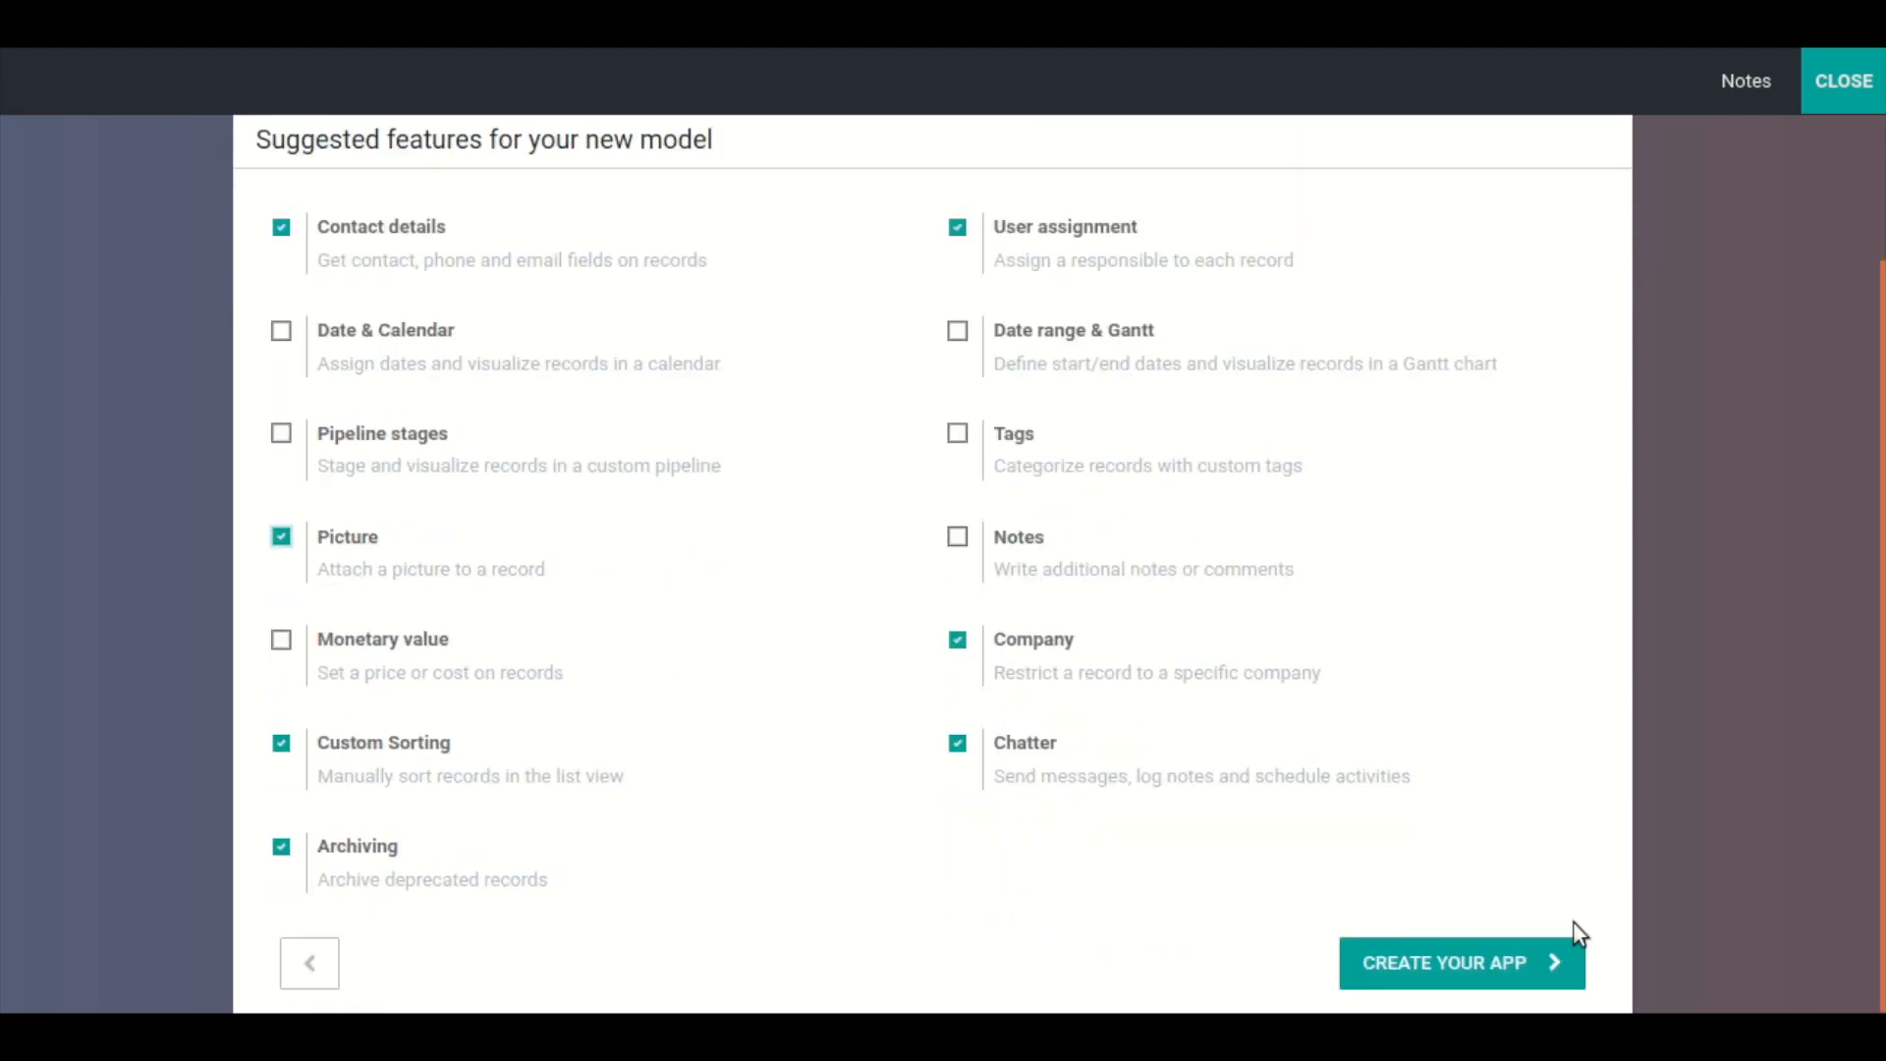
click(1447, 963)
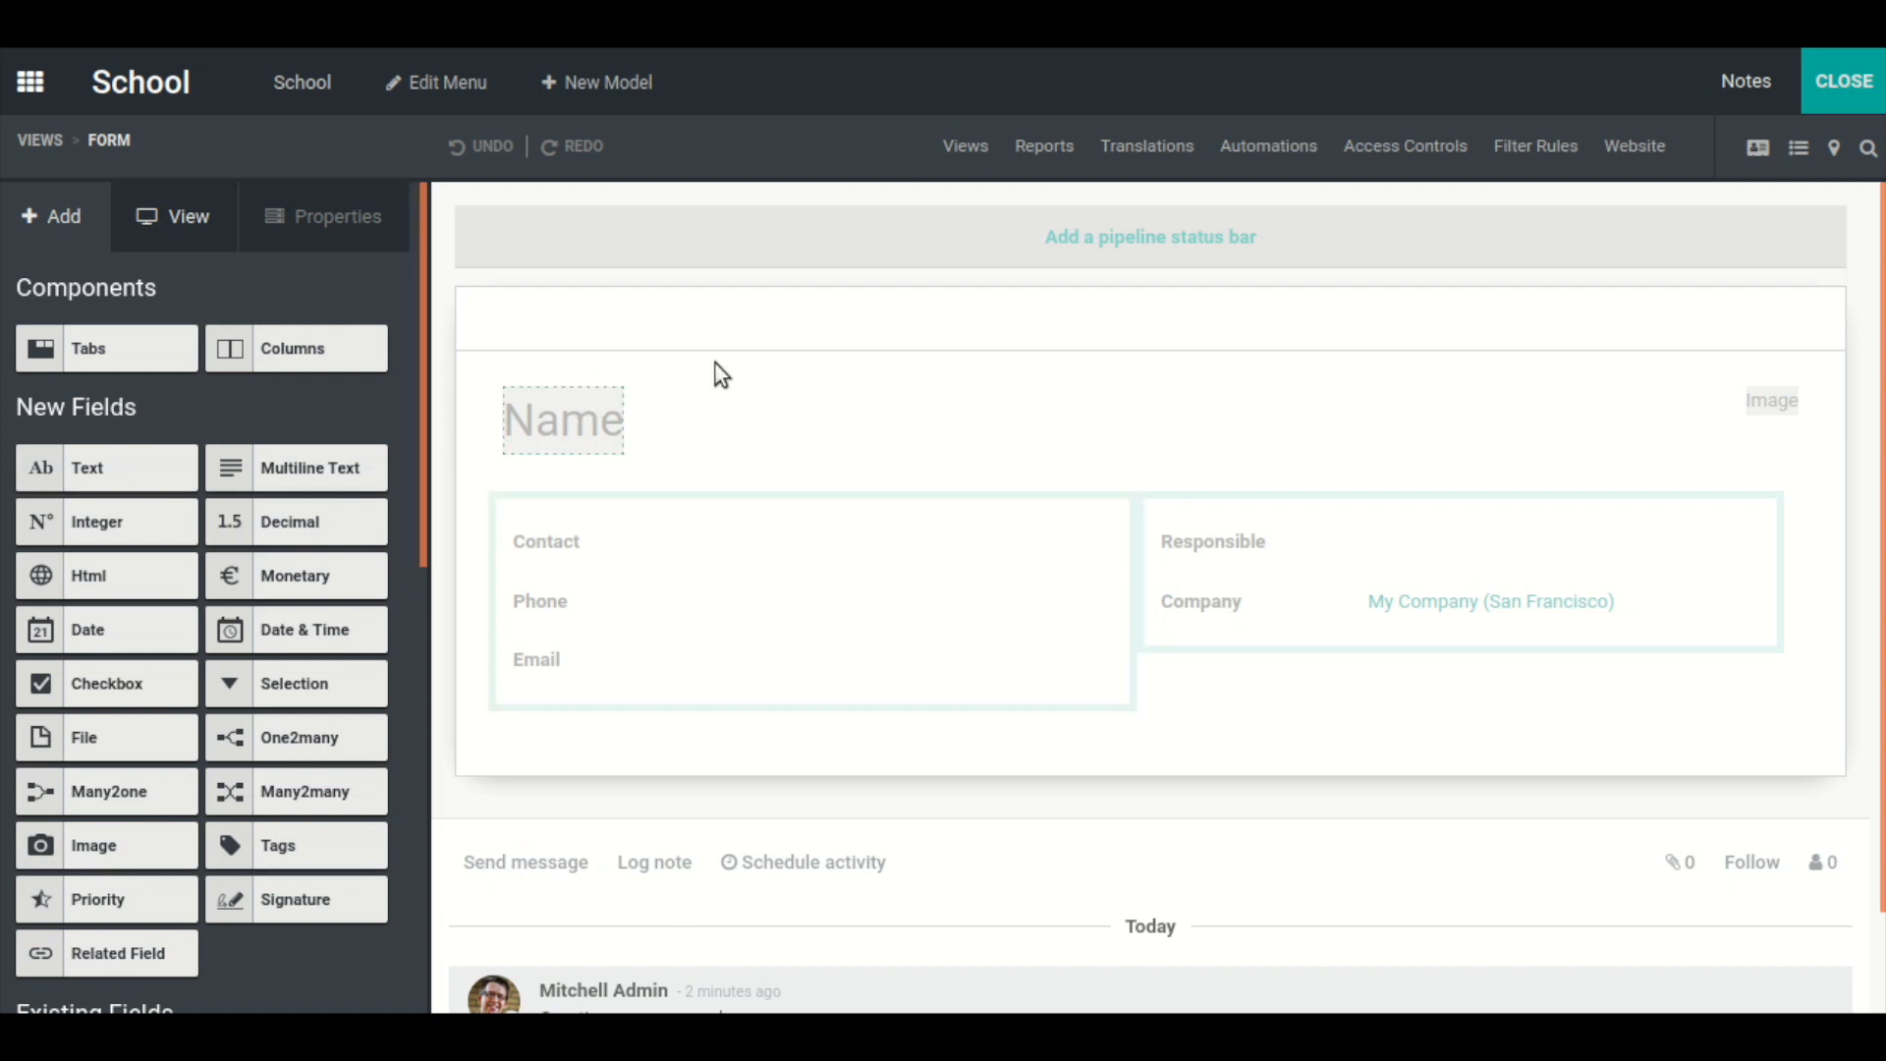
- Add a new Integer field to the School form between Contact and Phone
mouse_move(536, 300)
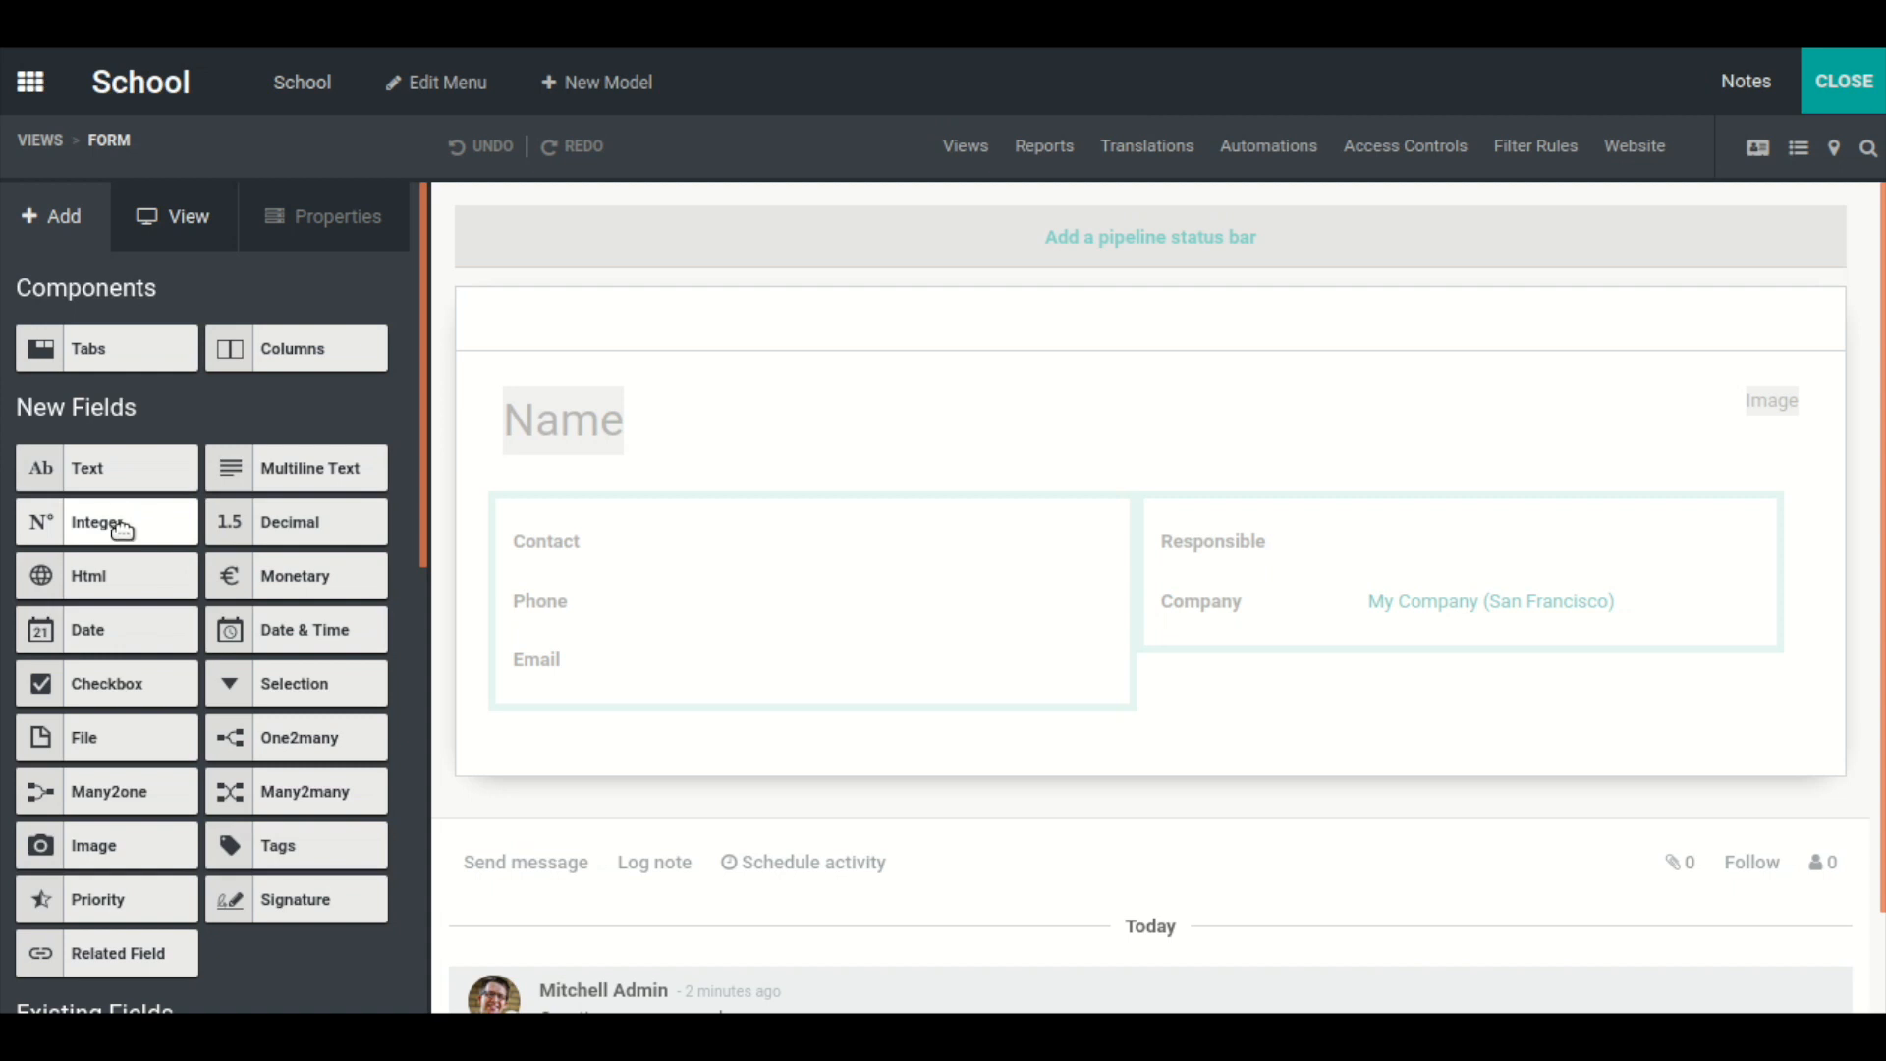
drag(122, 530, 603, 601)
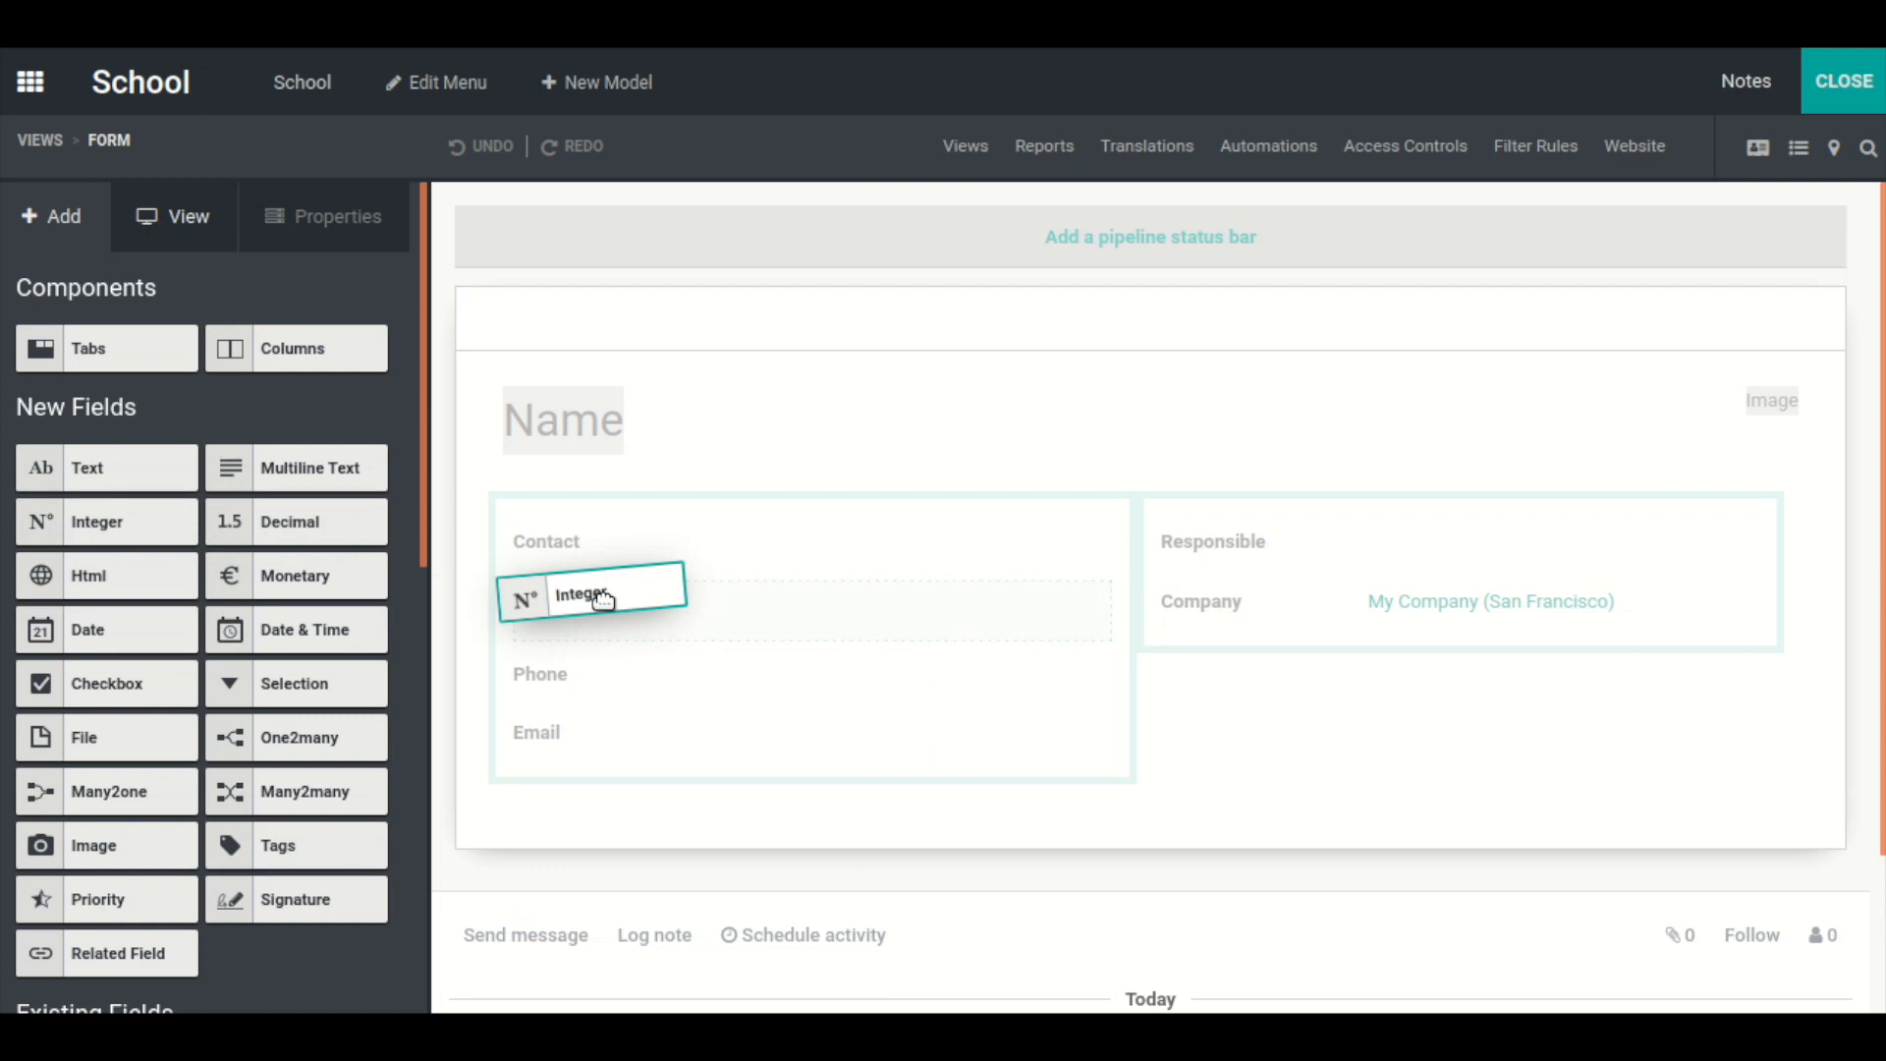
drag(603, 601, 609, 596)
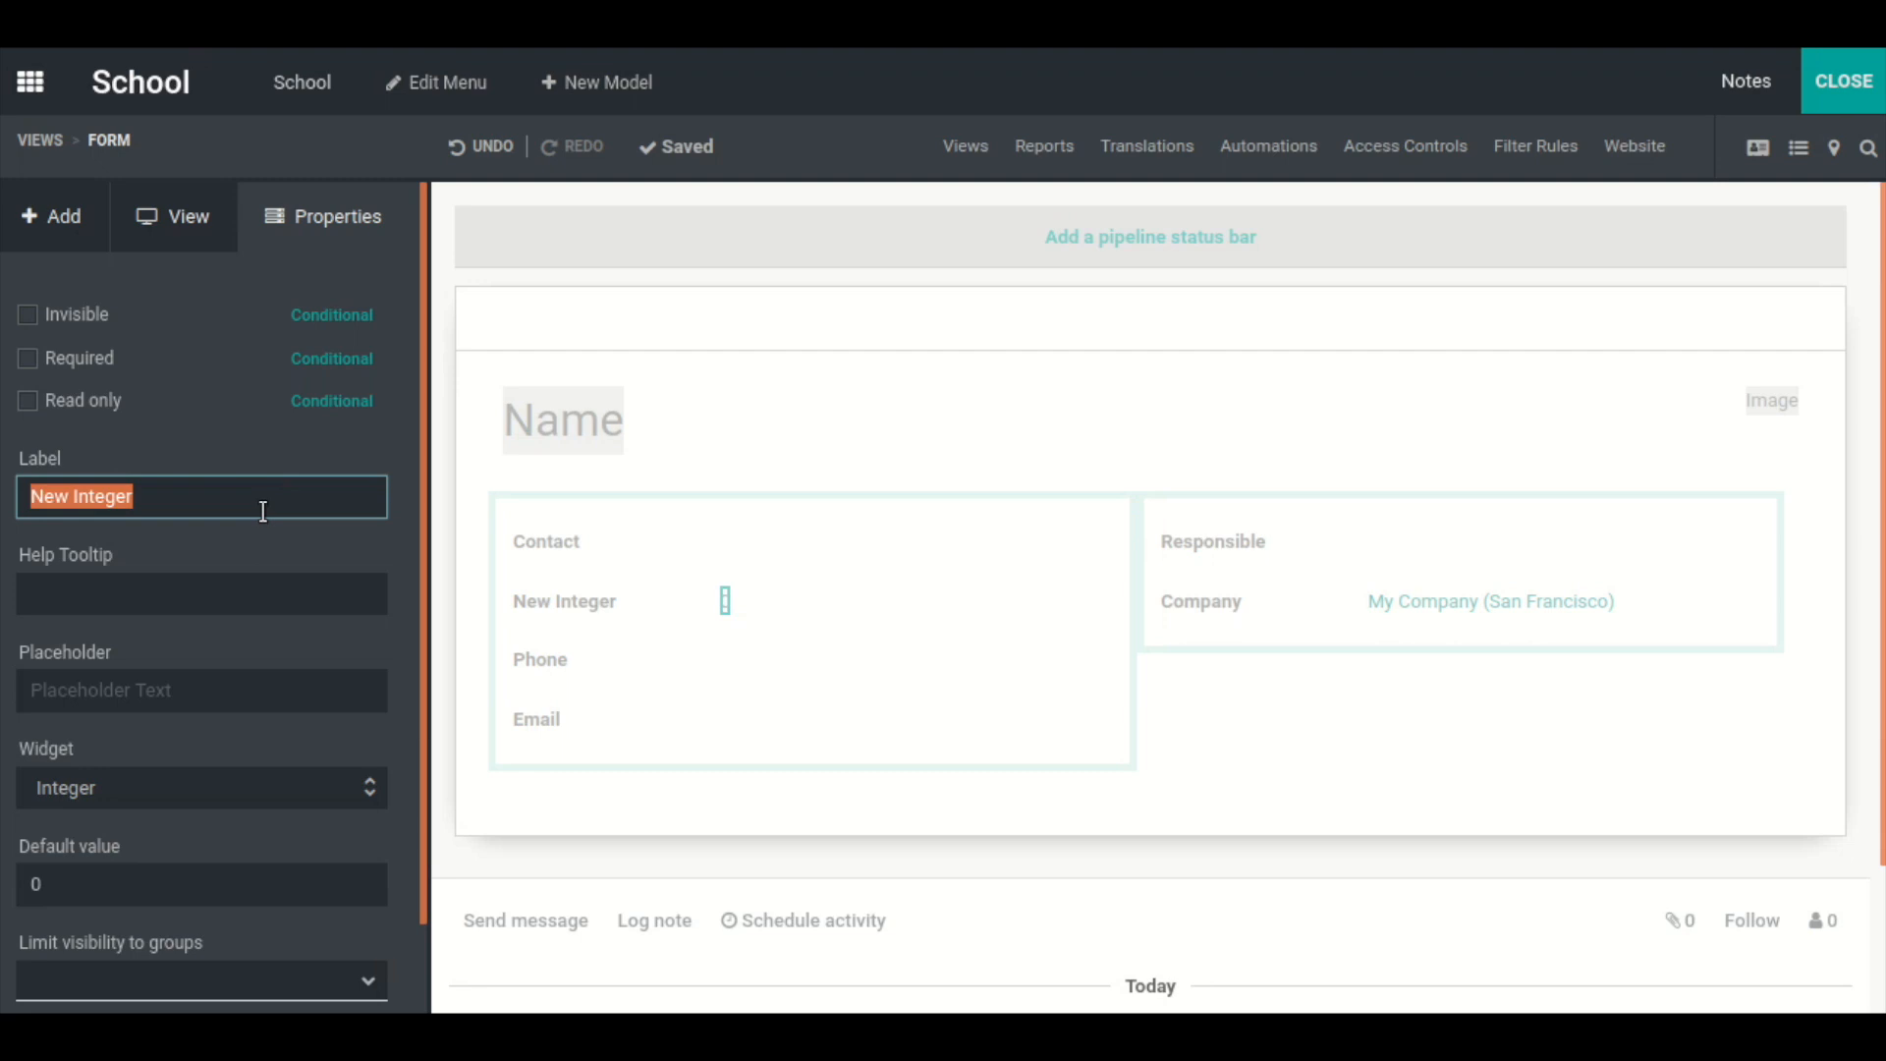
- Set the label of the new integer field to Order
text(Num)
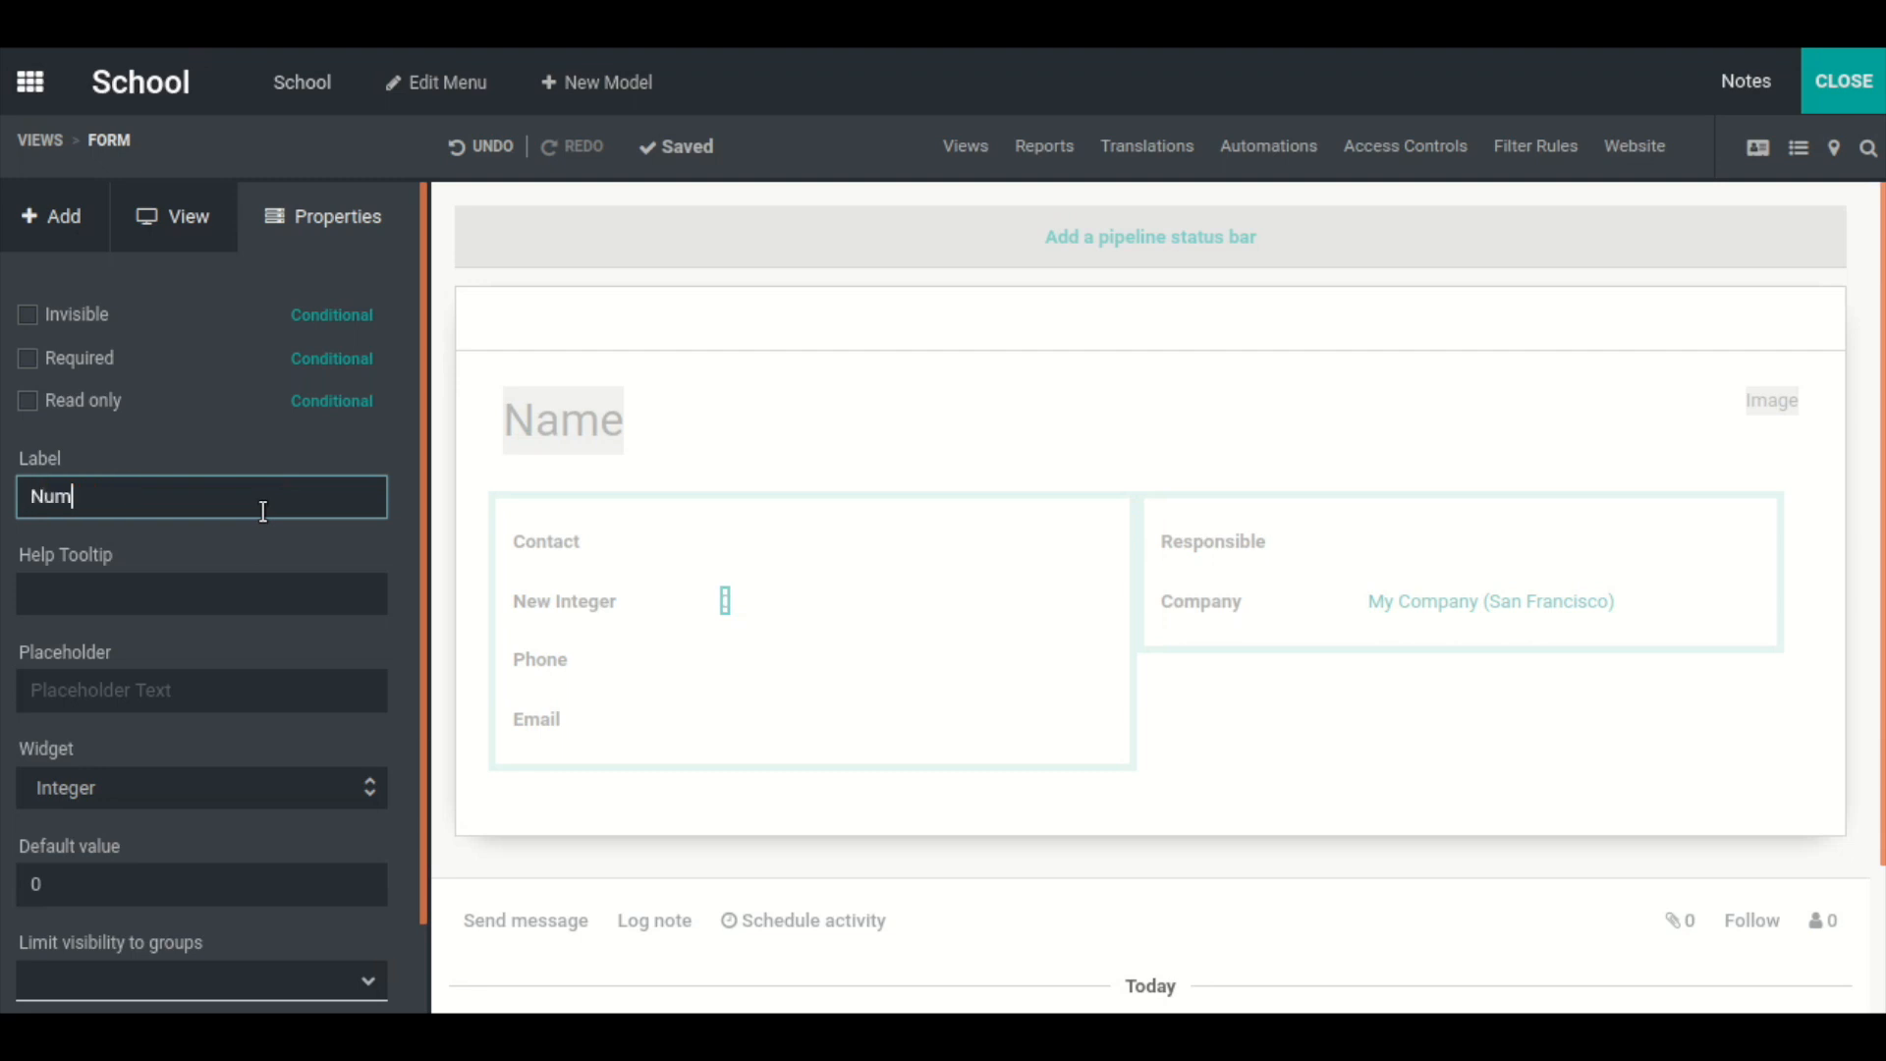
key(BackSpace)
key(BackSpace)
key(BackSpace)
text(Order)
click(185, 690)
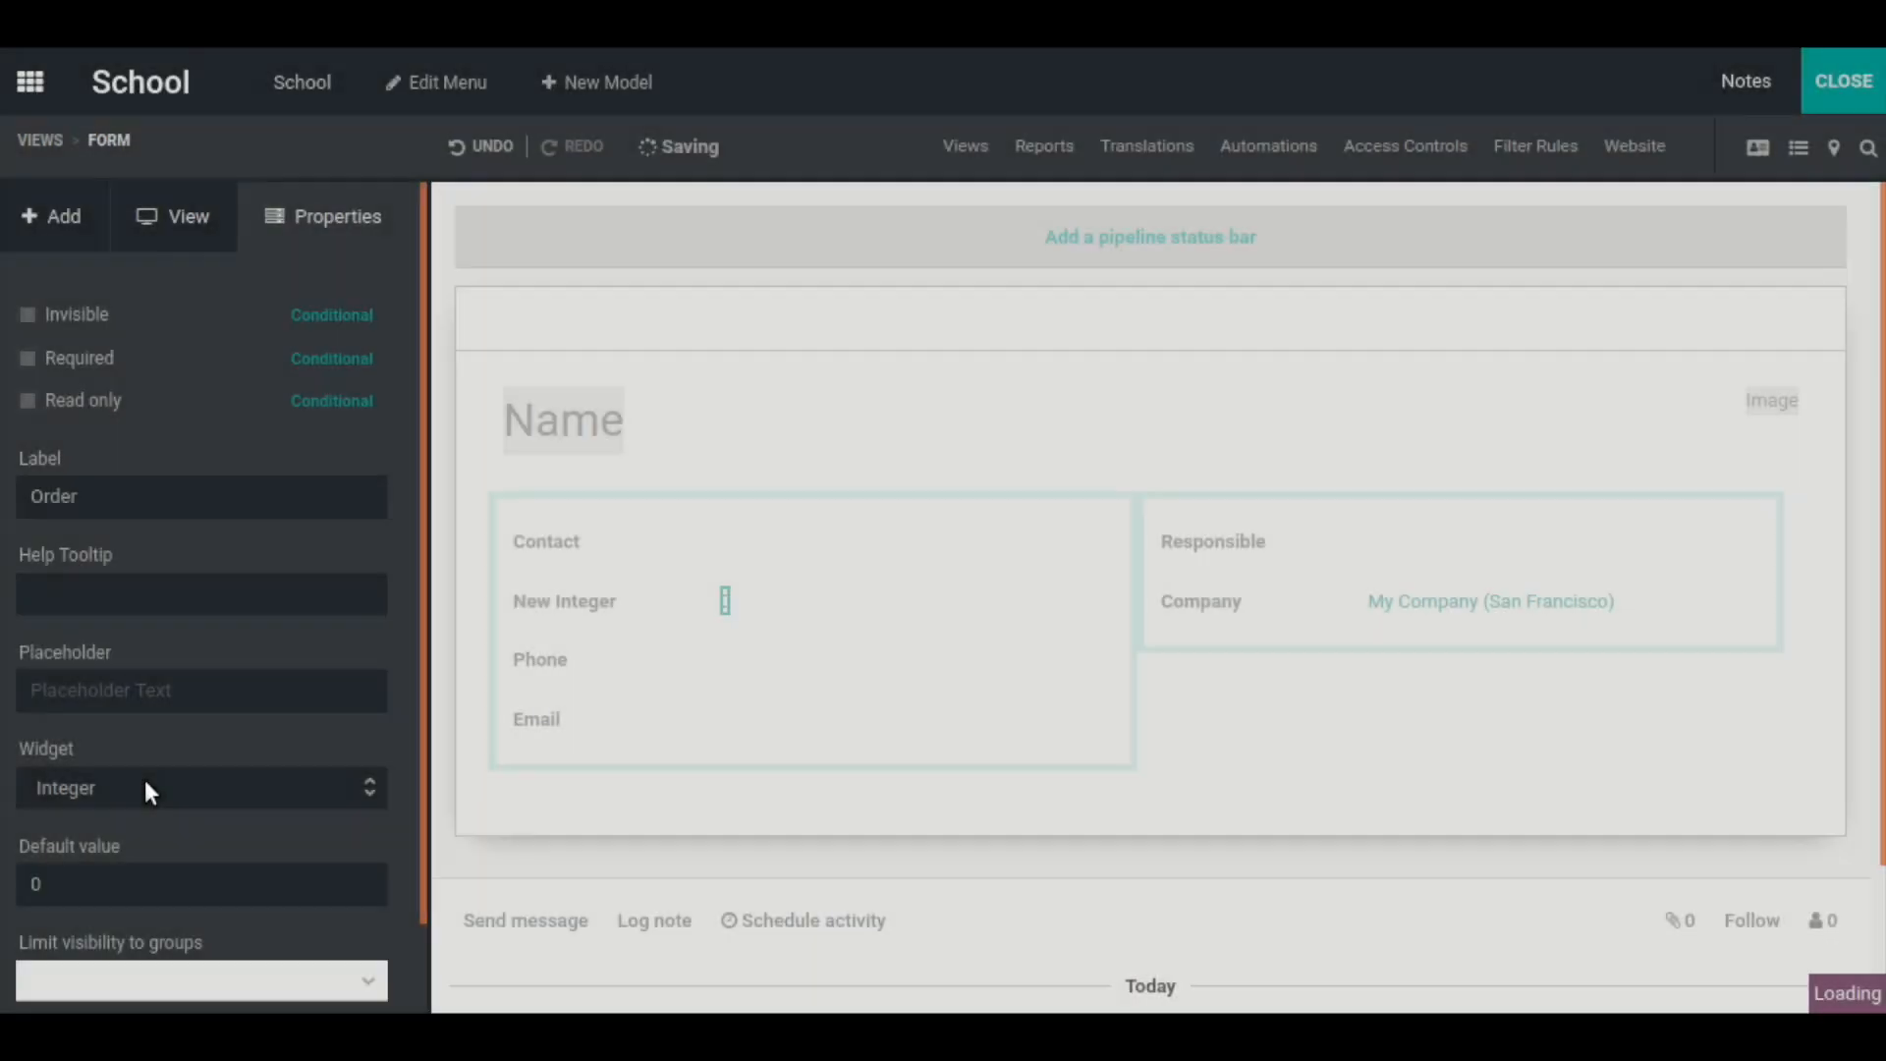
- Set the default value of the Order field to 1, keeping the Integer widget and no group restriction
scroll(242, 696, down, 1)
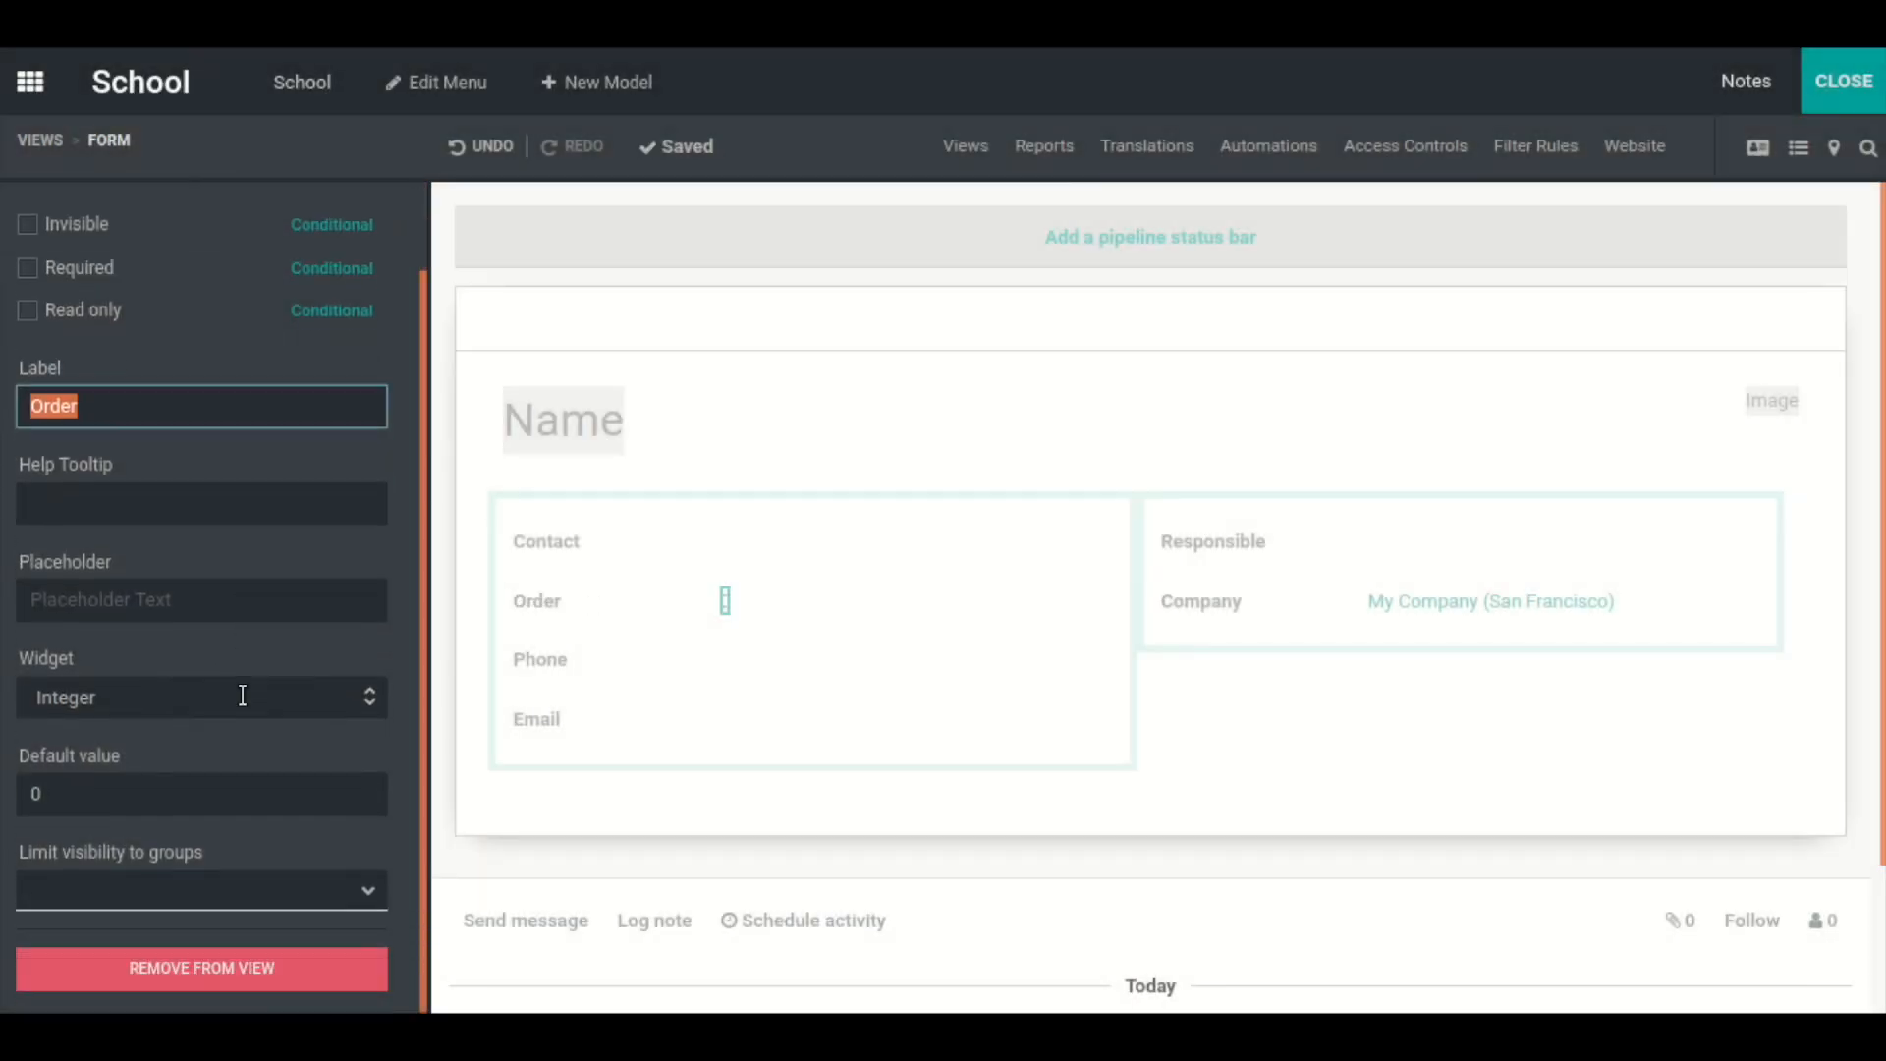
click(165, 703)
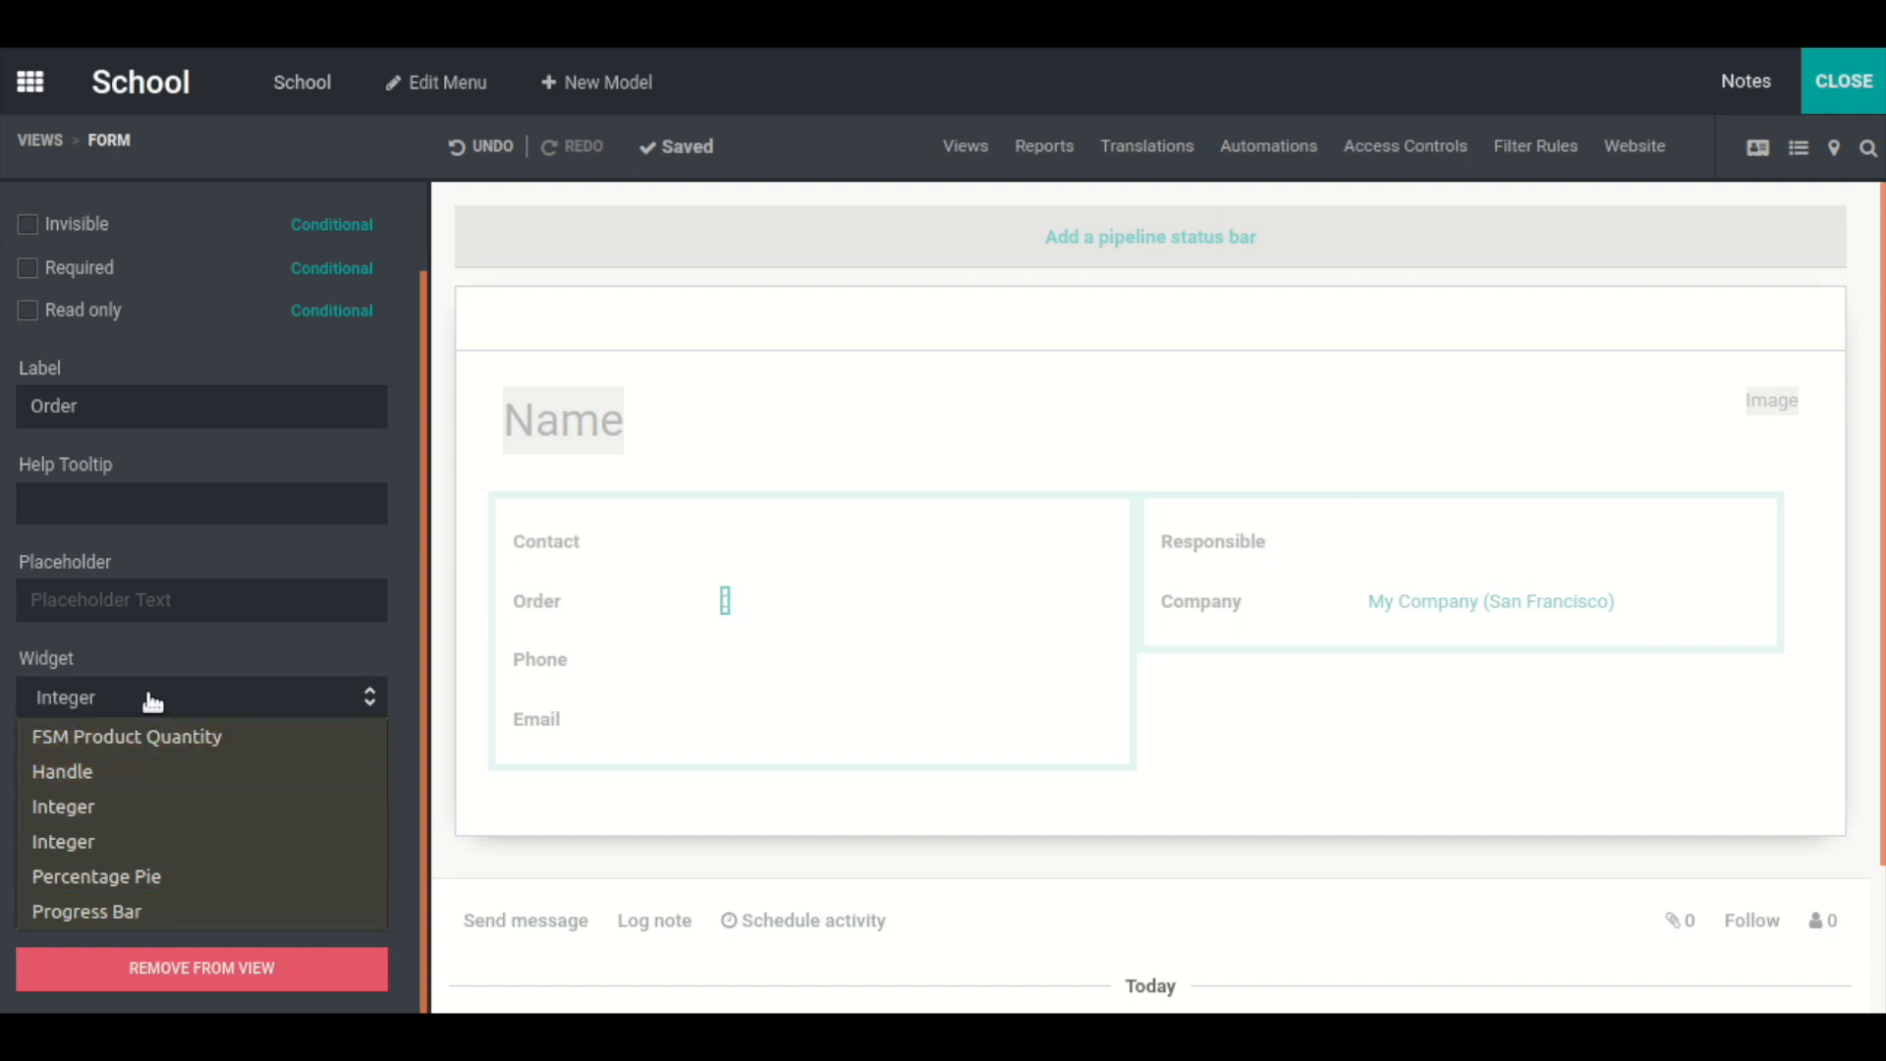
click(148, 704)
click(119, 801)
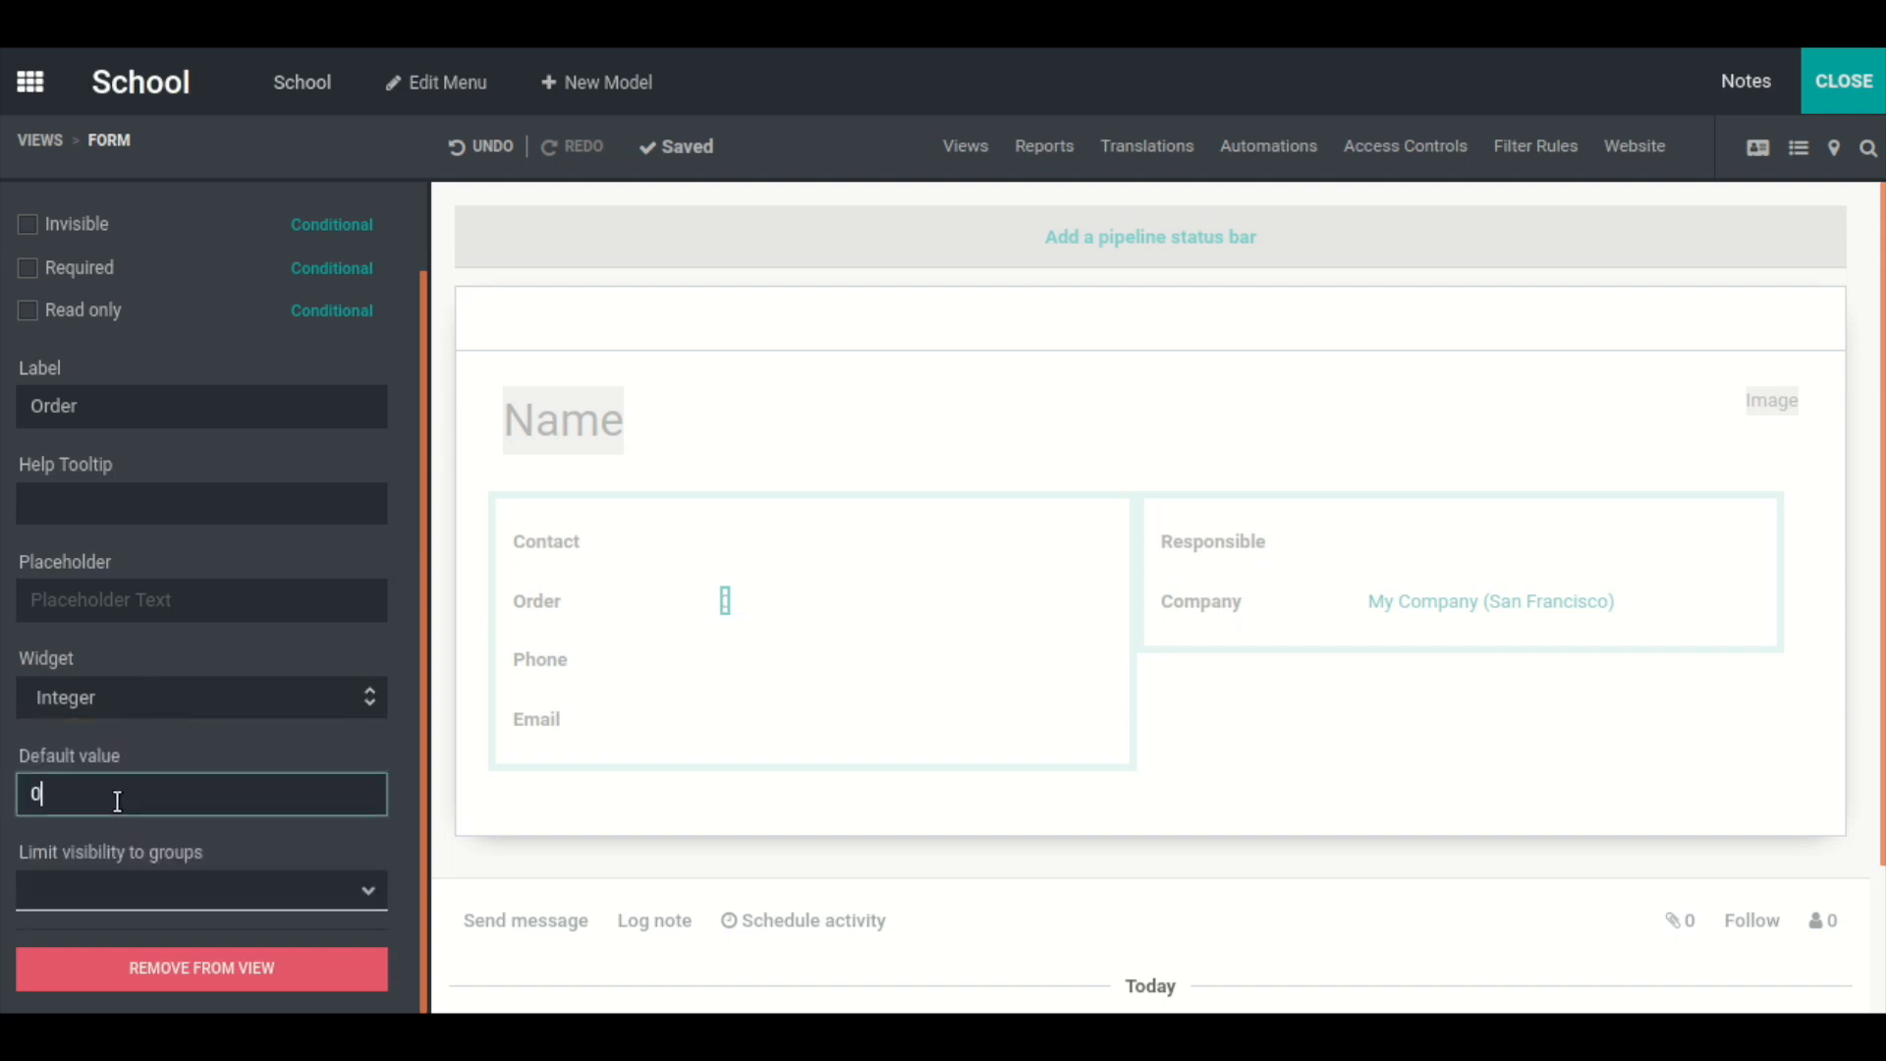
key(BackSpace)
text(1)
click(280, 883)
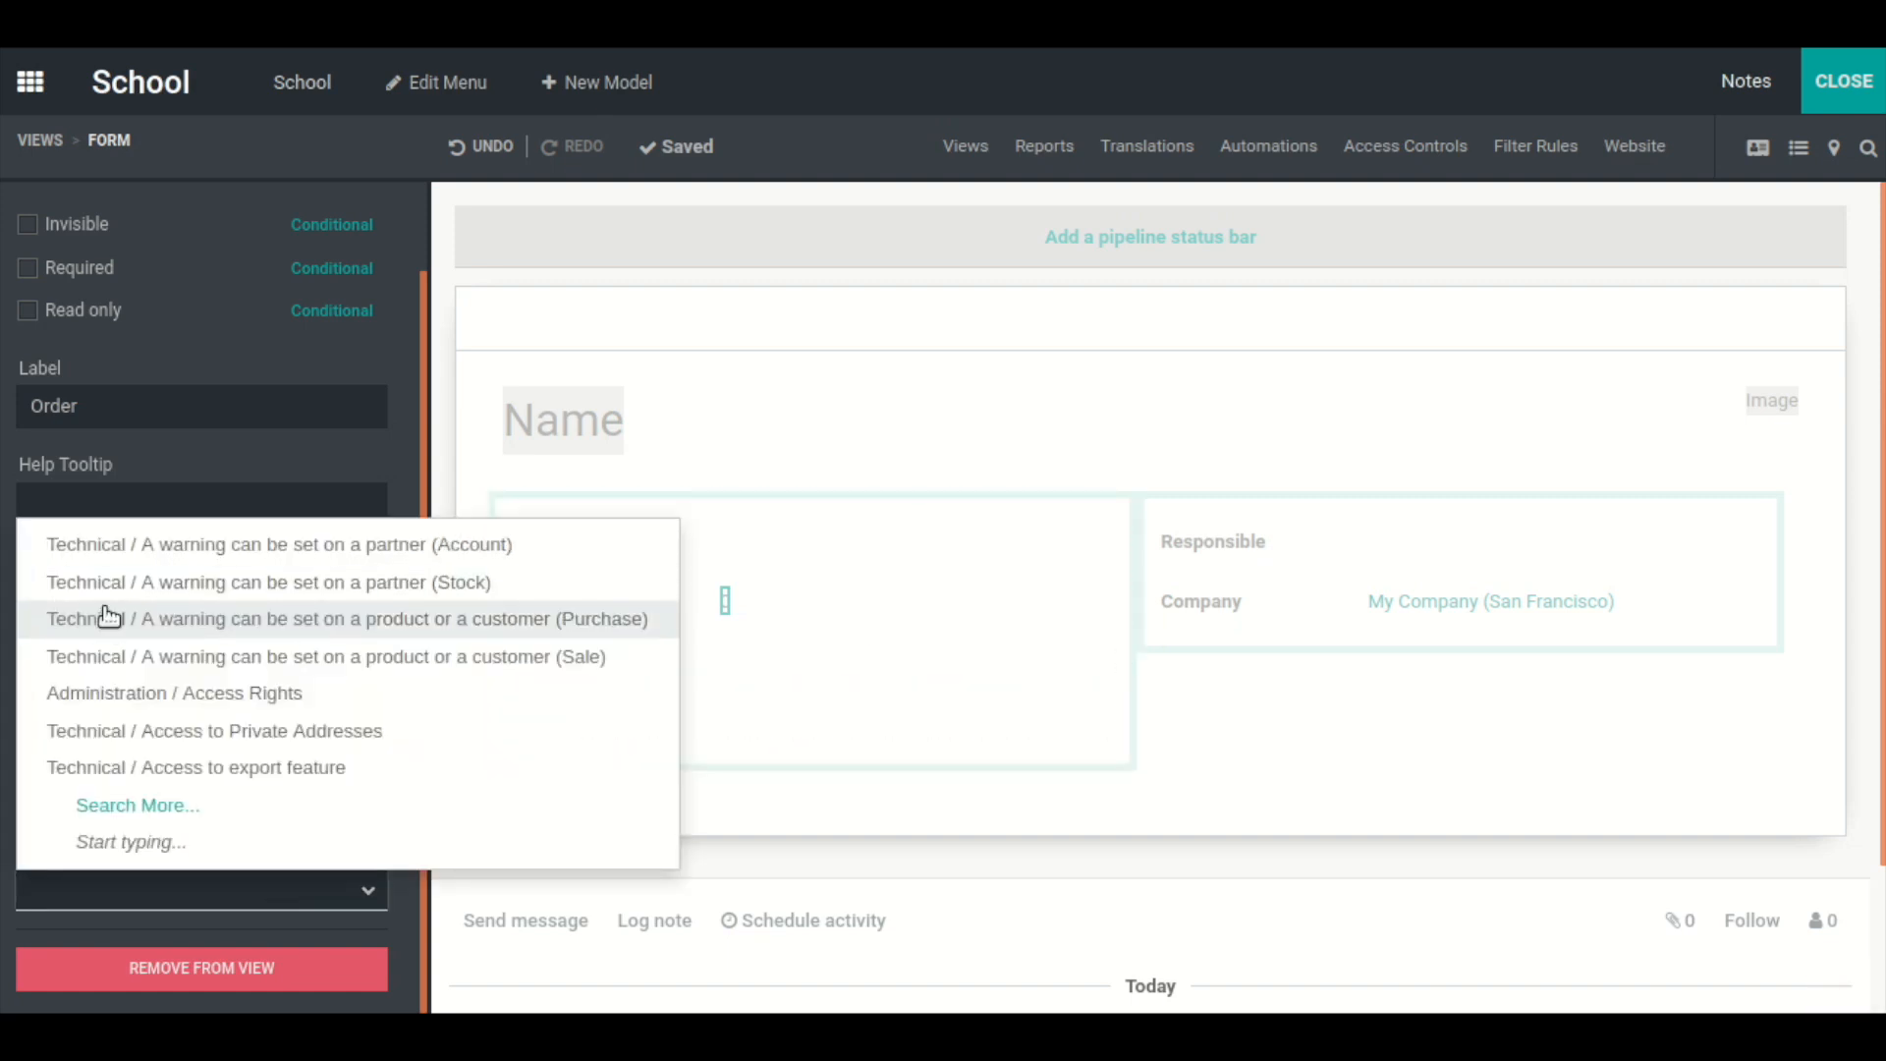
click(137, 925)
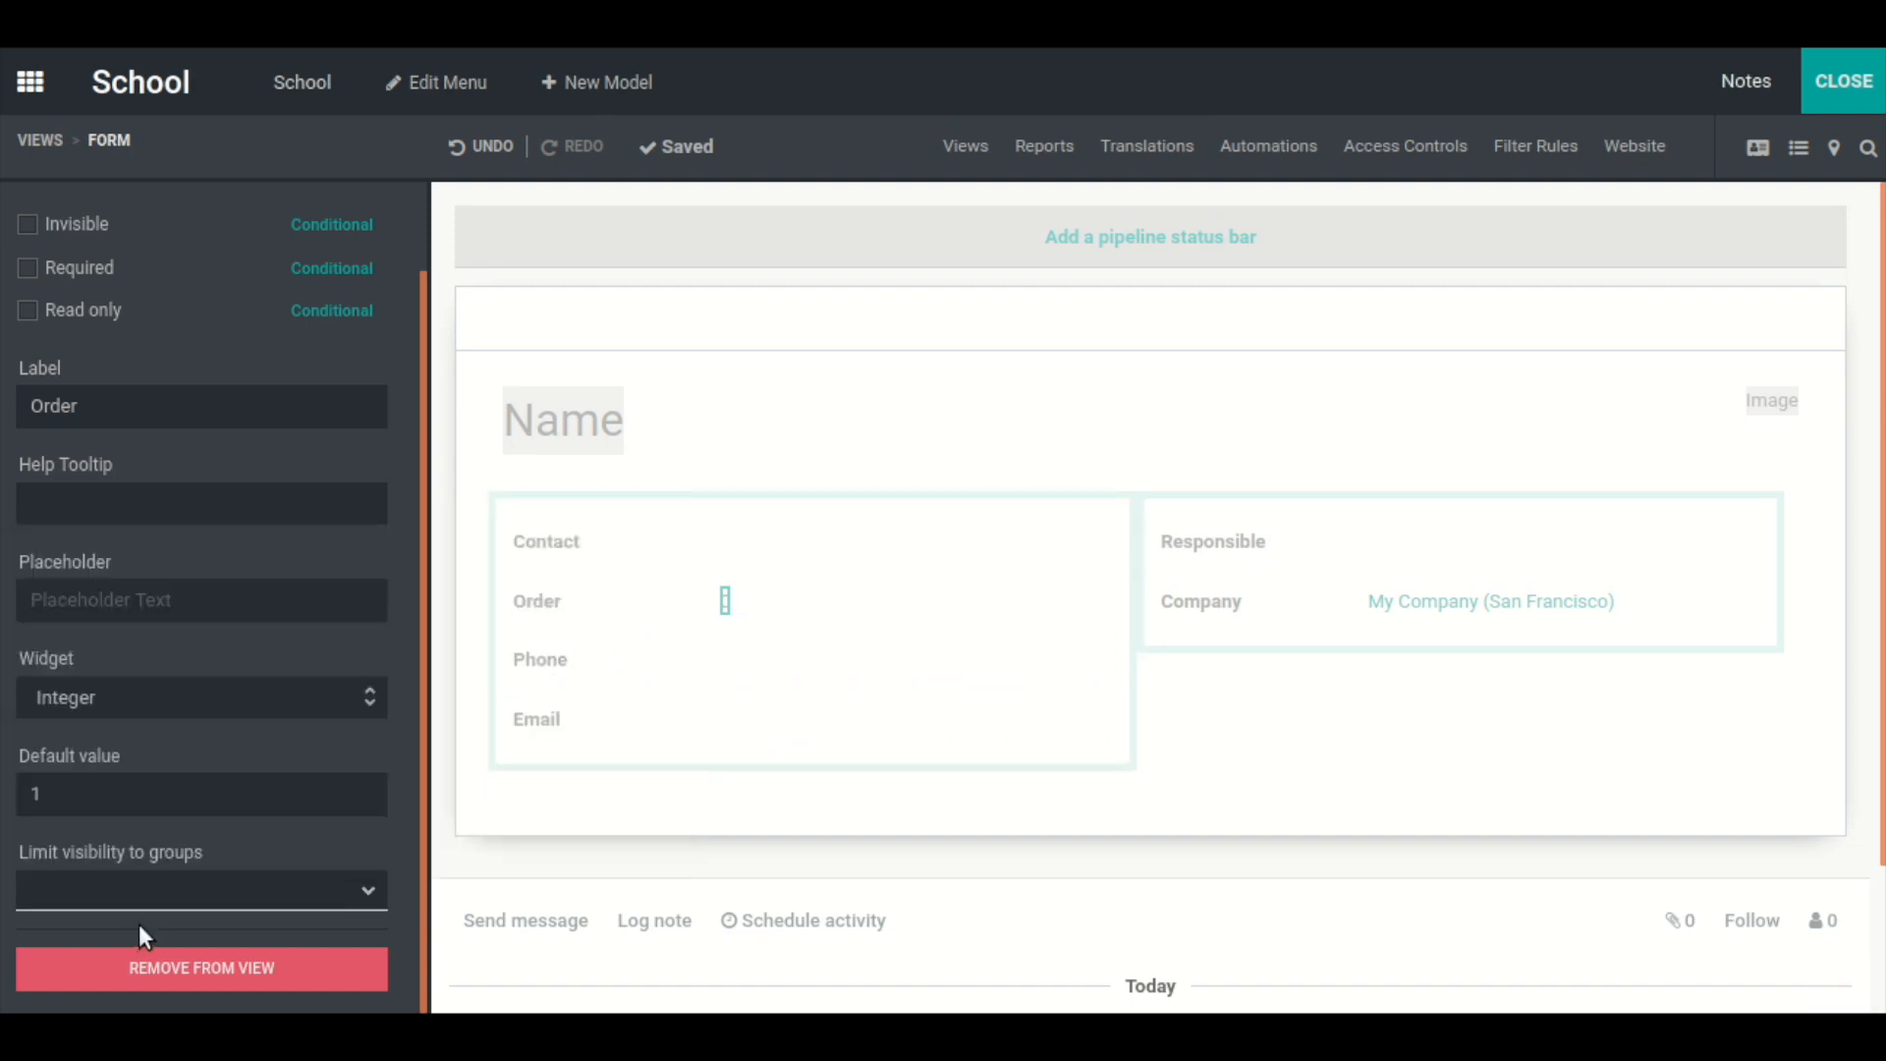
scroll(245, 610, up, 2)
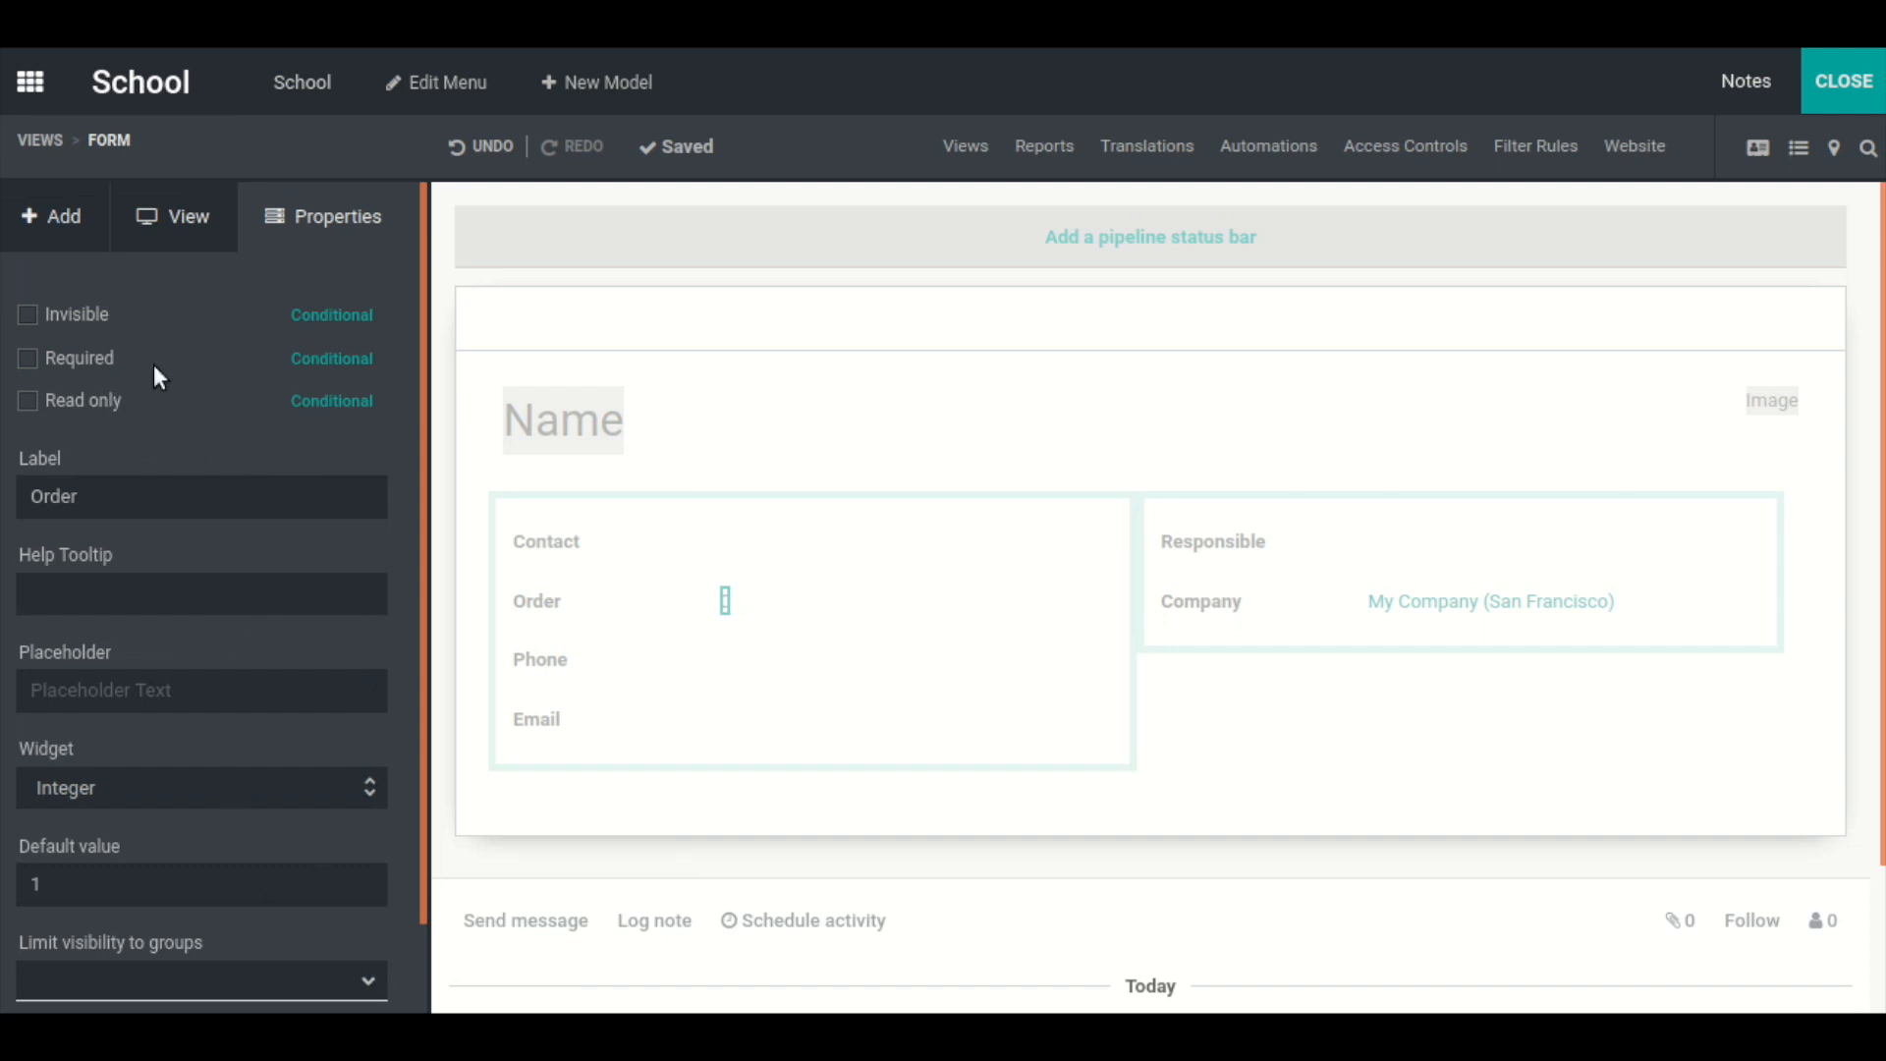
- Add a new Priority field to the School form below Company
click(204, 244)
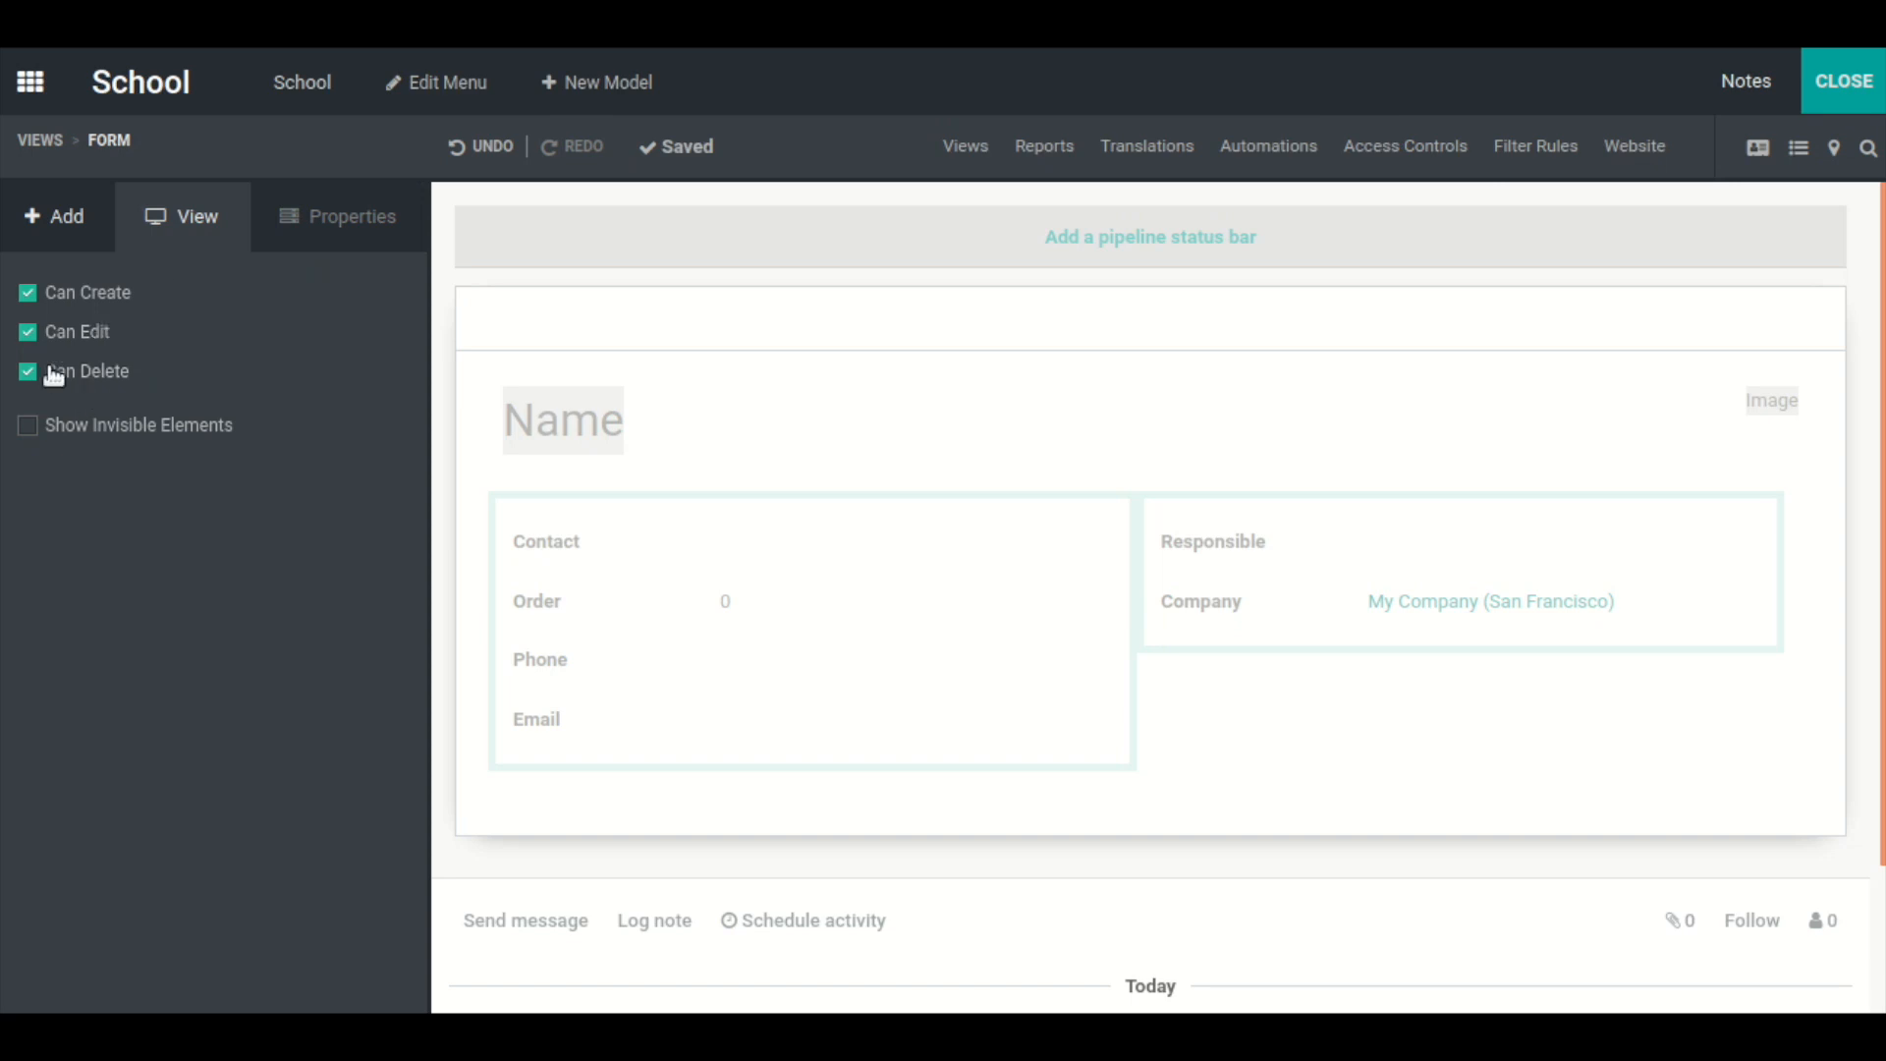
click(75, 224)
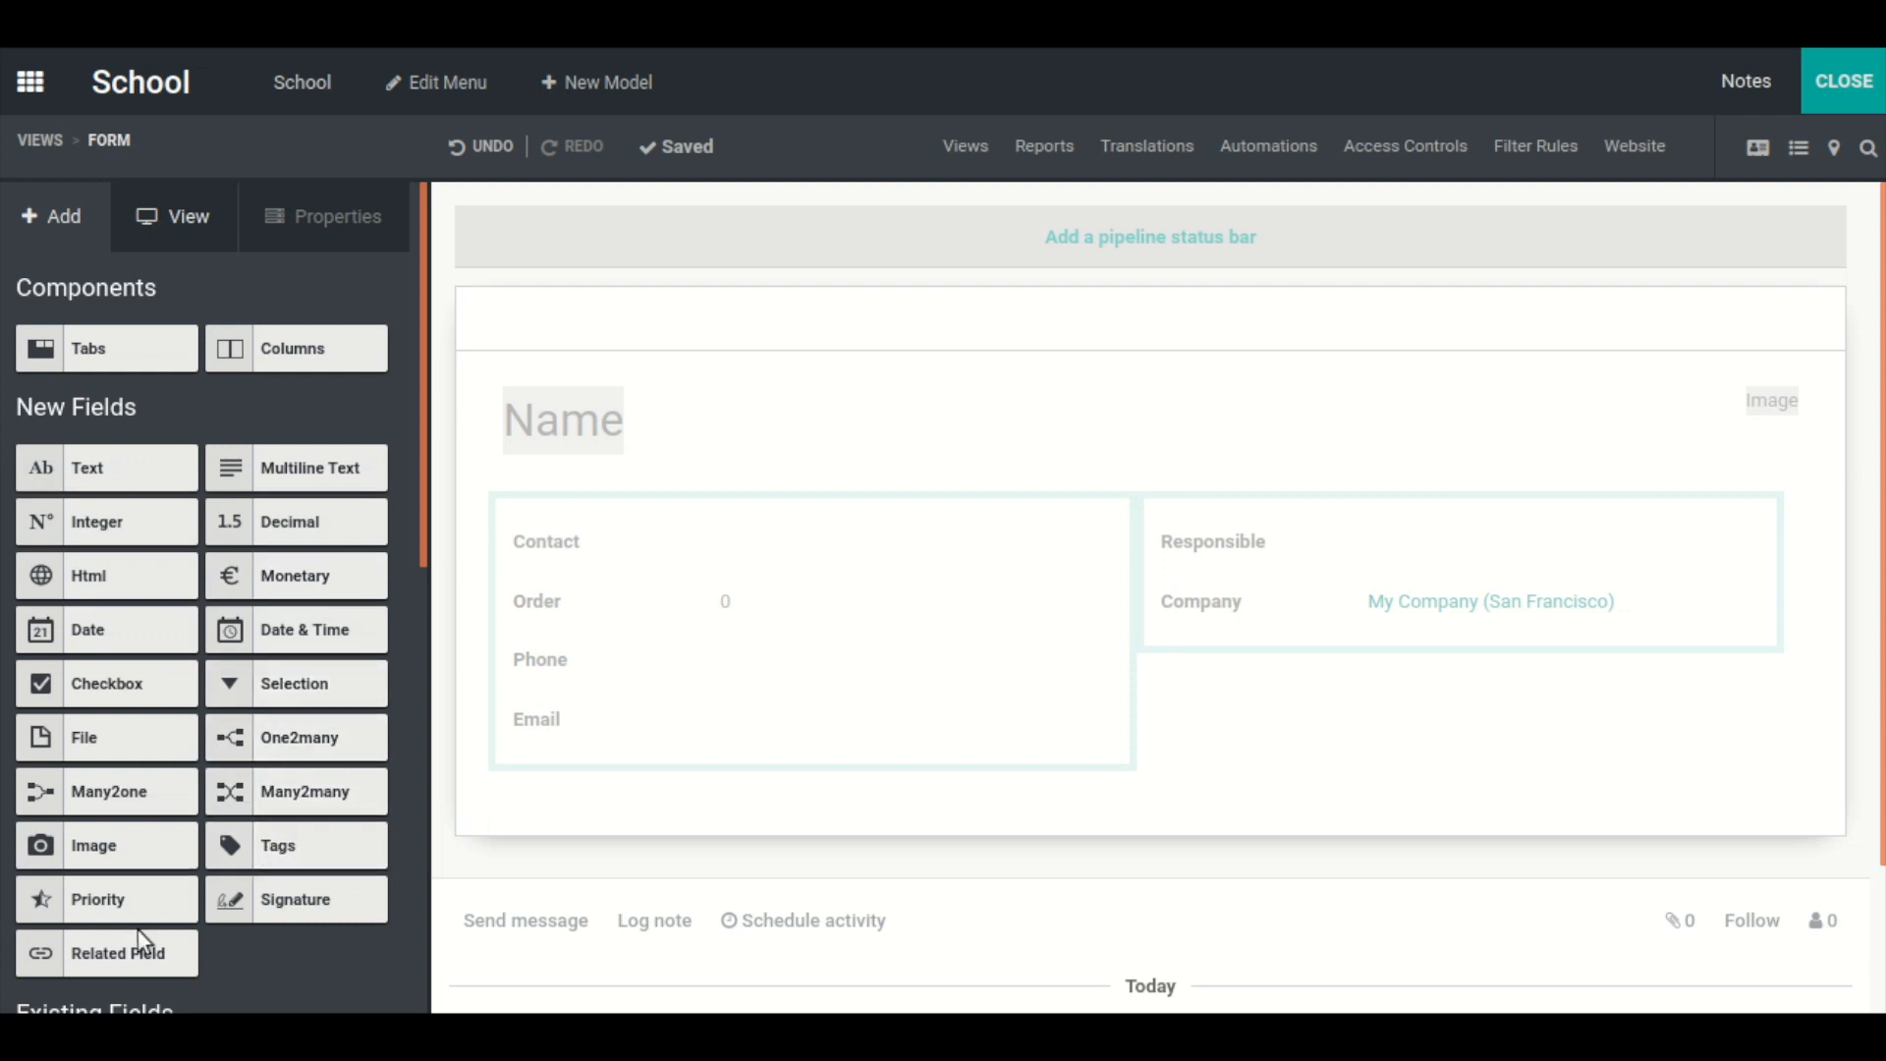
drag(130, 897, 1287, 656)
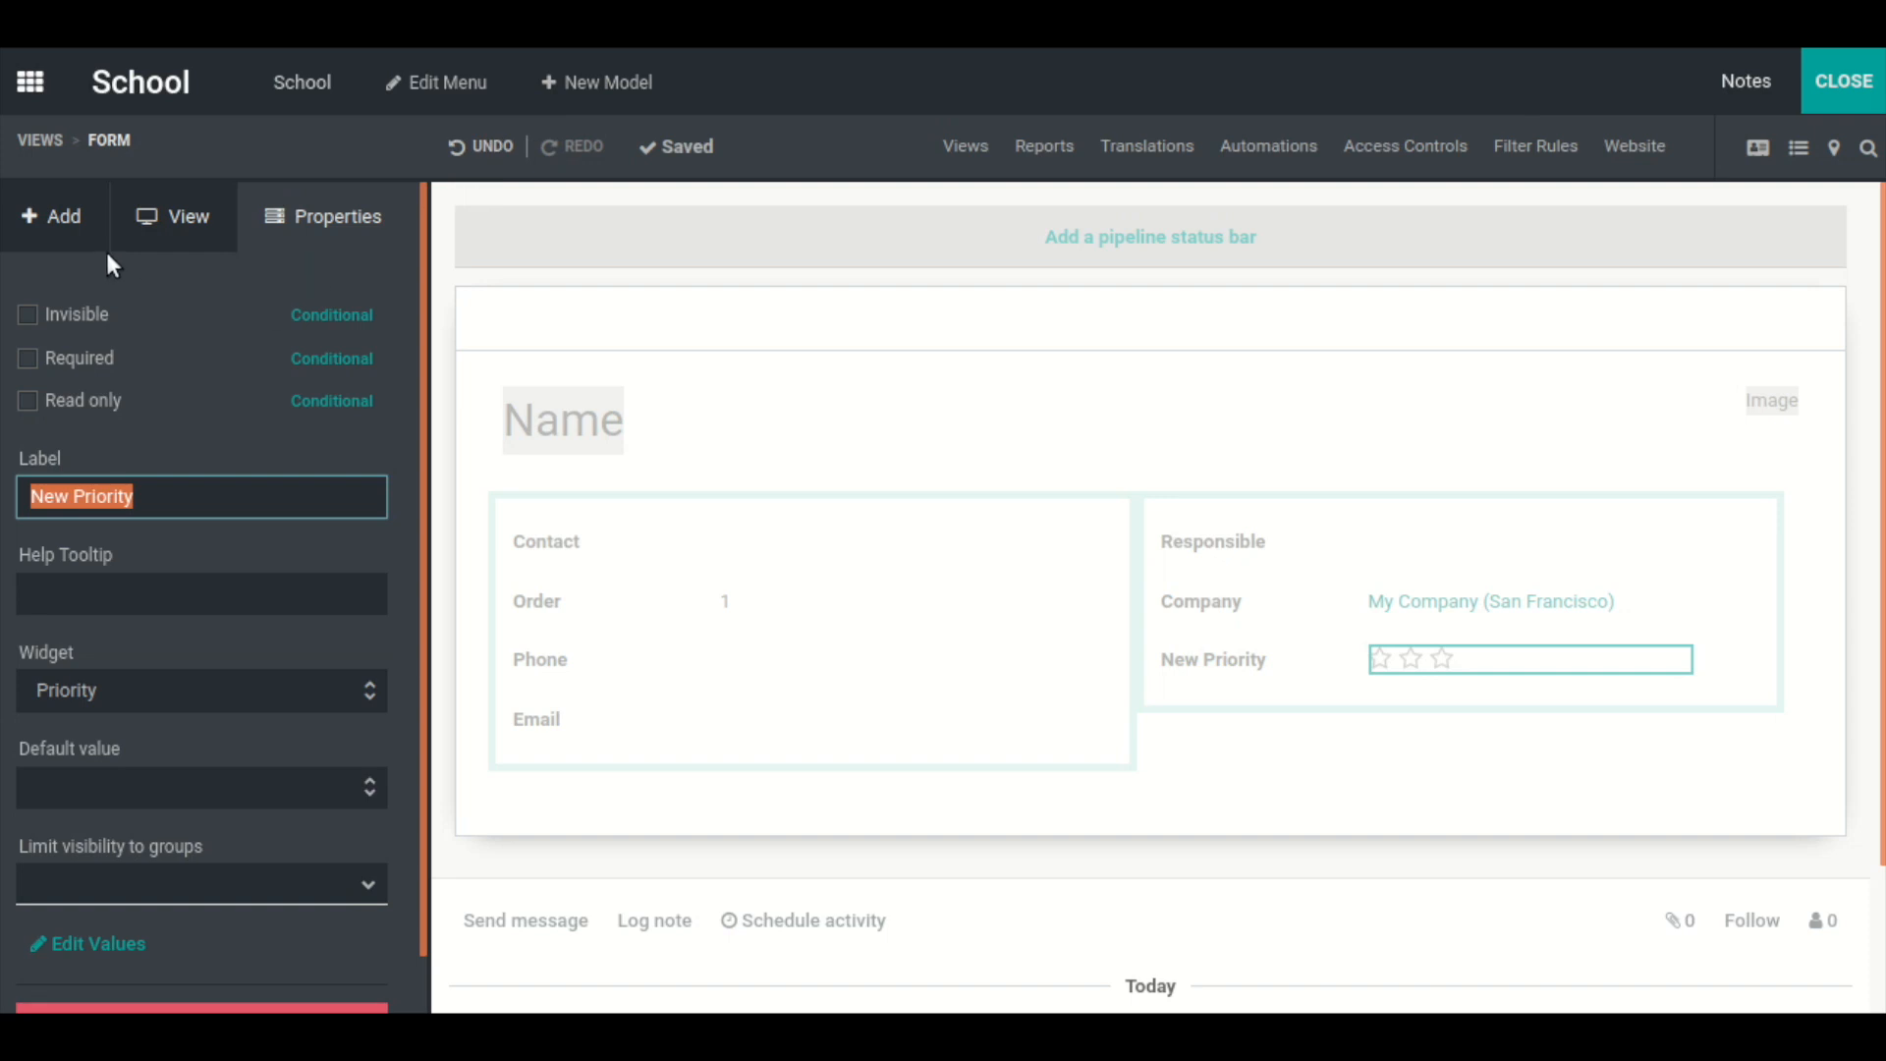
- Place a new Many2one field between Phone and Email and open the full list of models for its relation
click(83, 229)
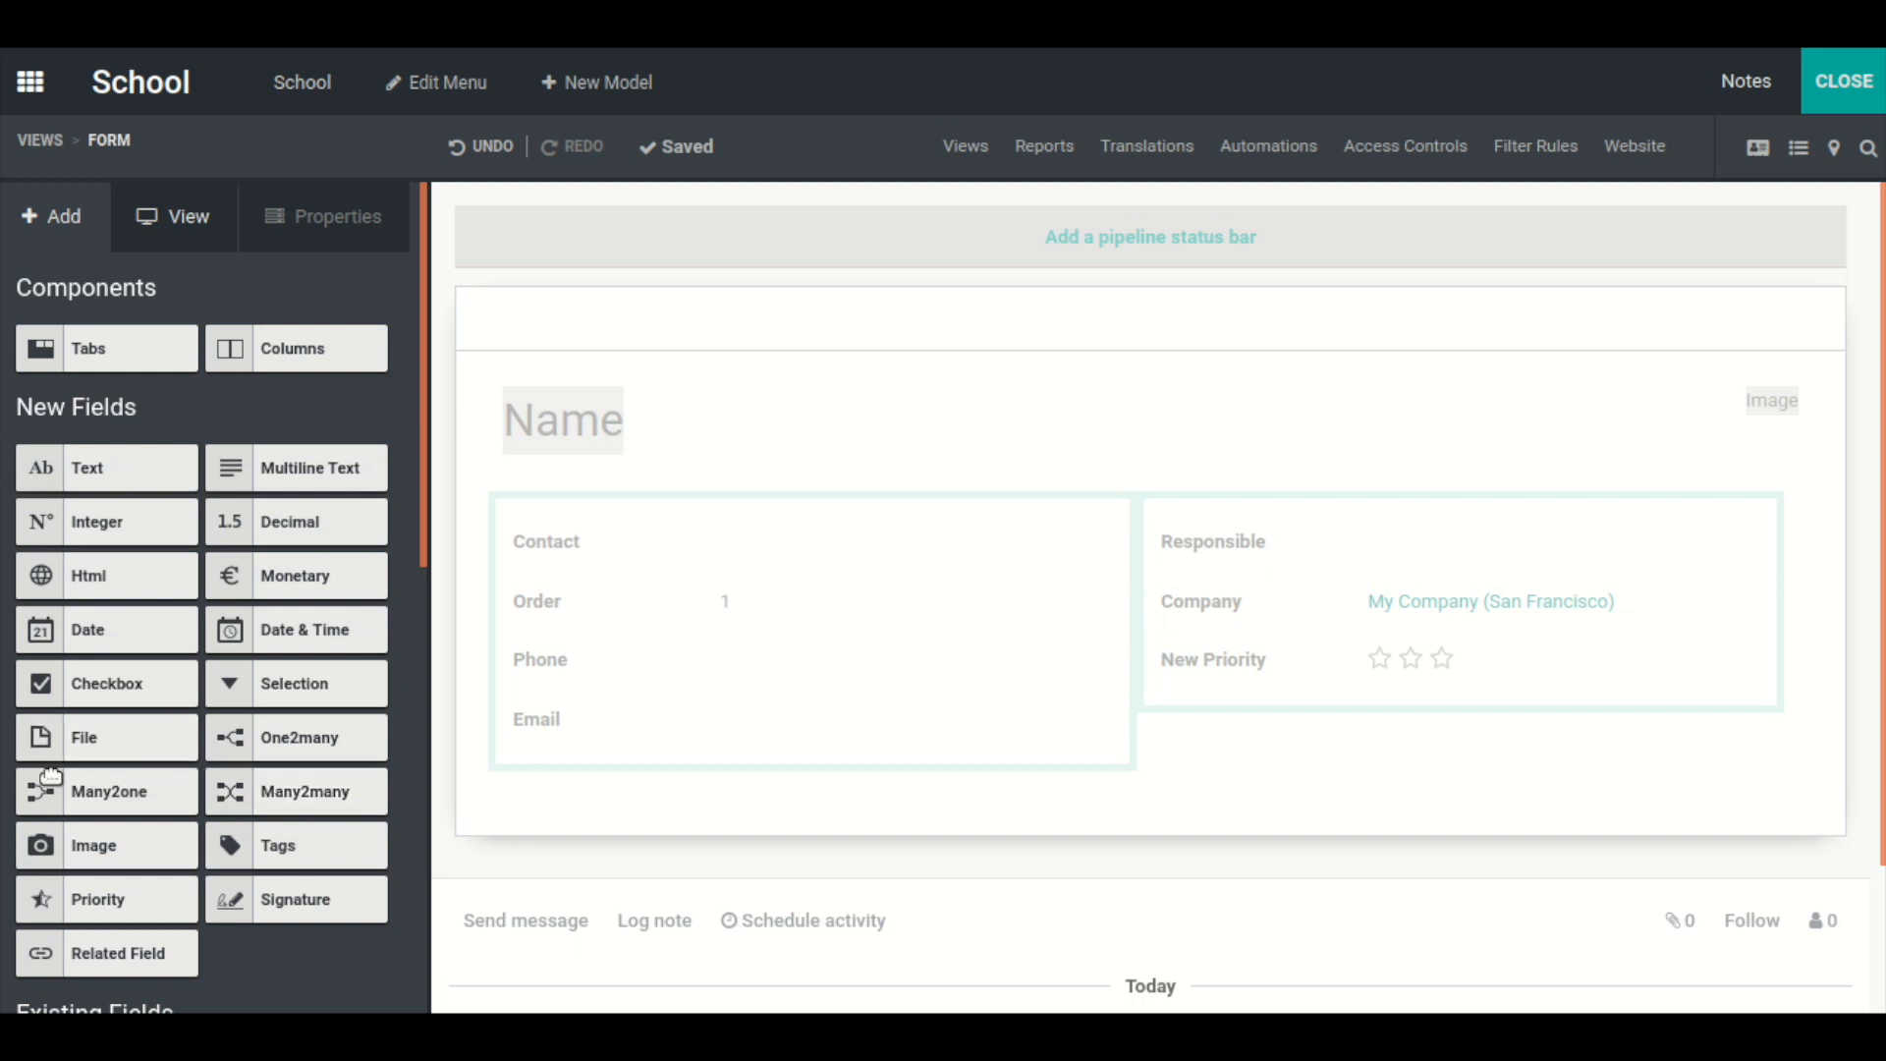
drag(92, 791, 641, 656)
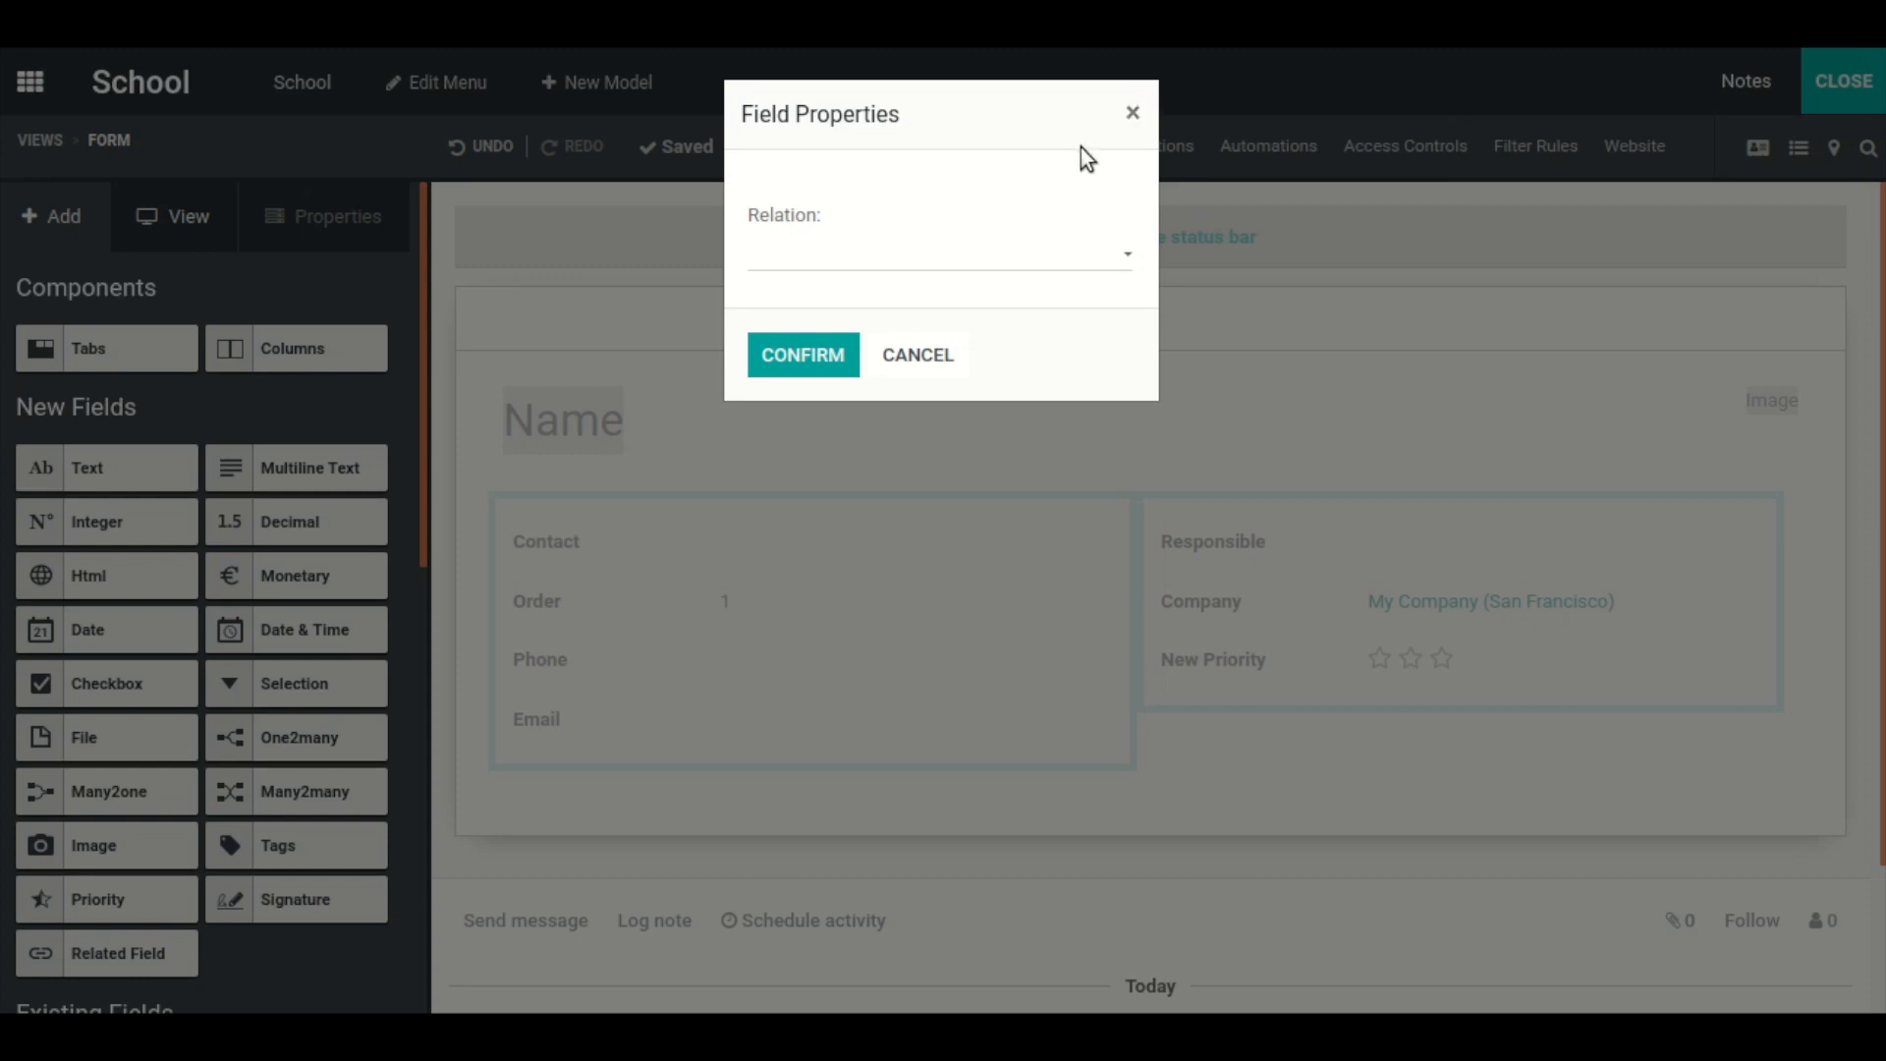
click(989, 260)
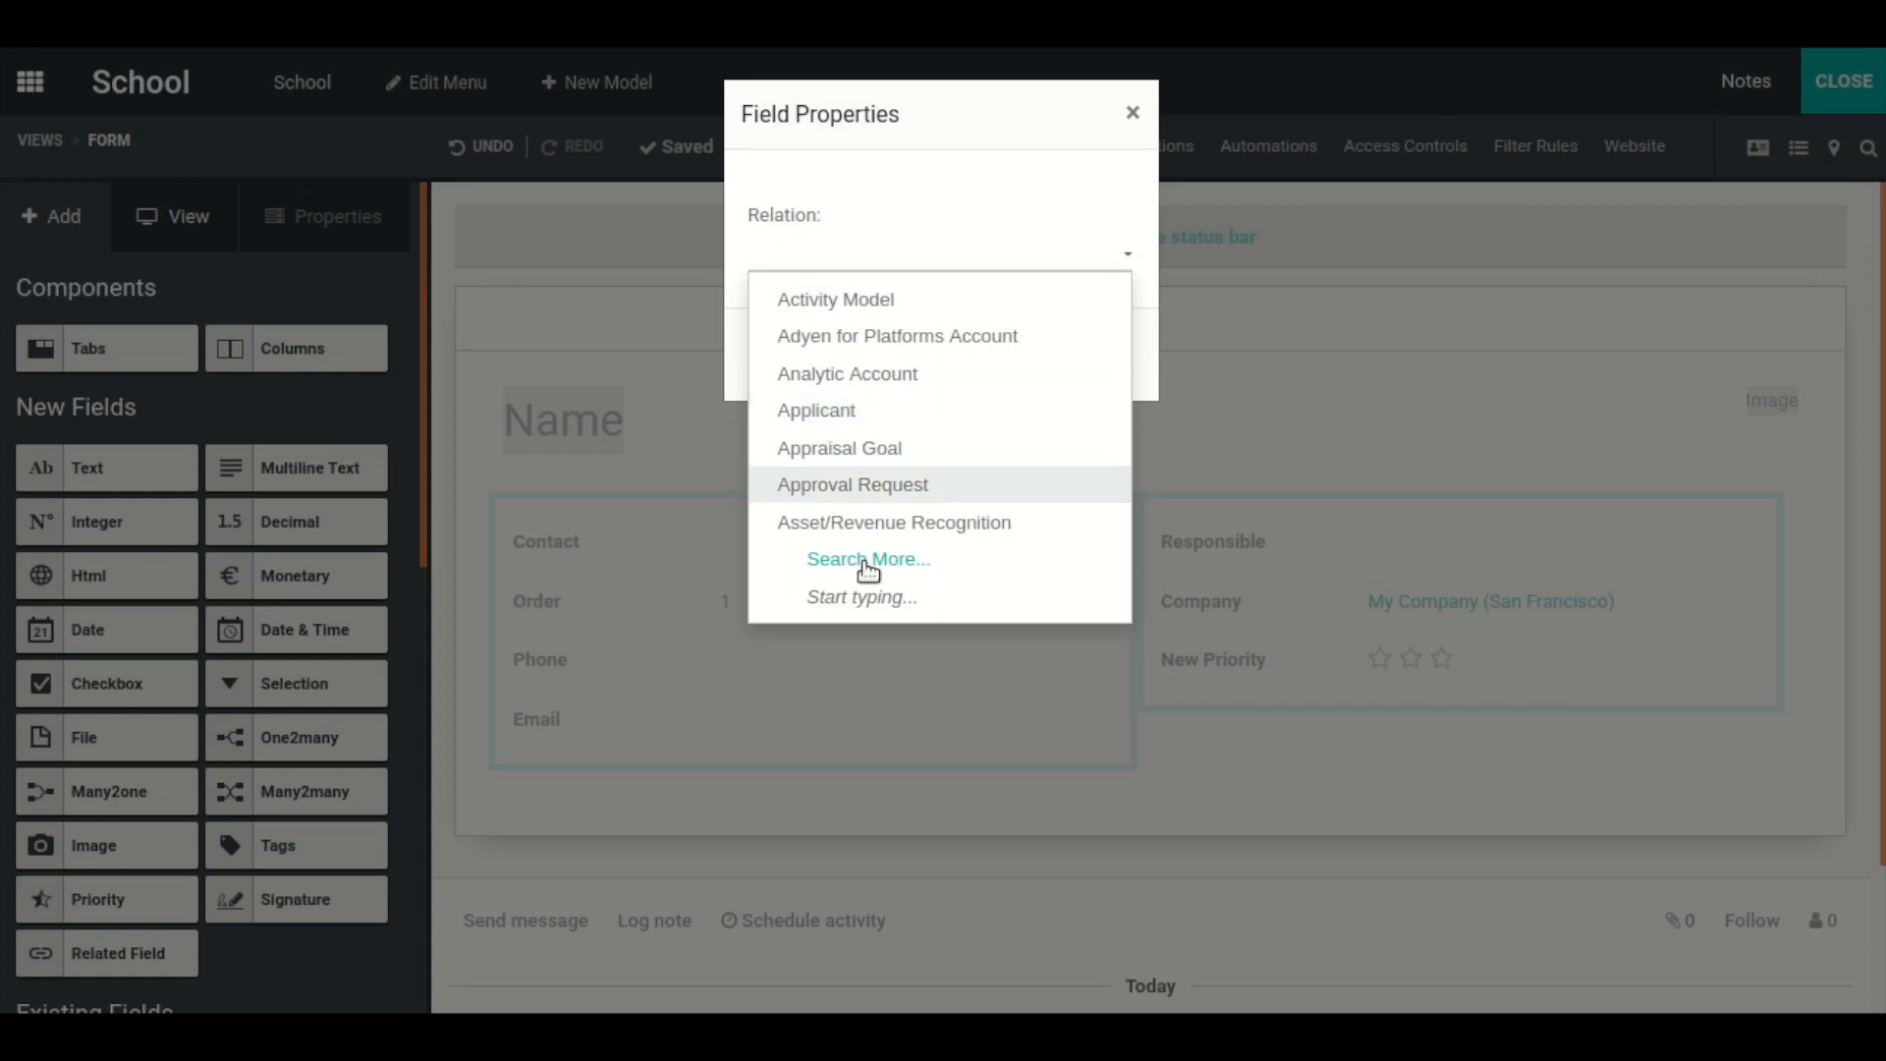
click(874, 565)
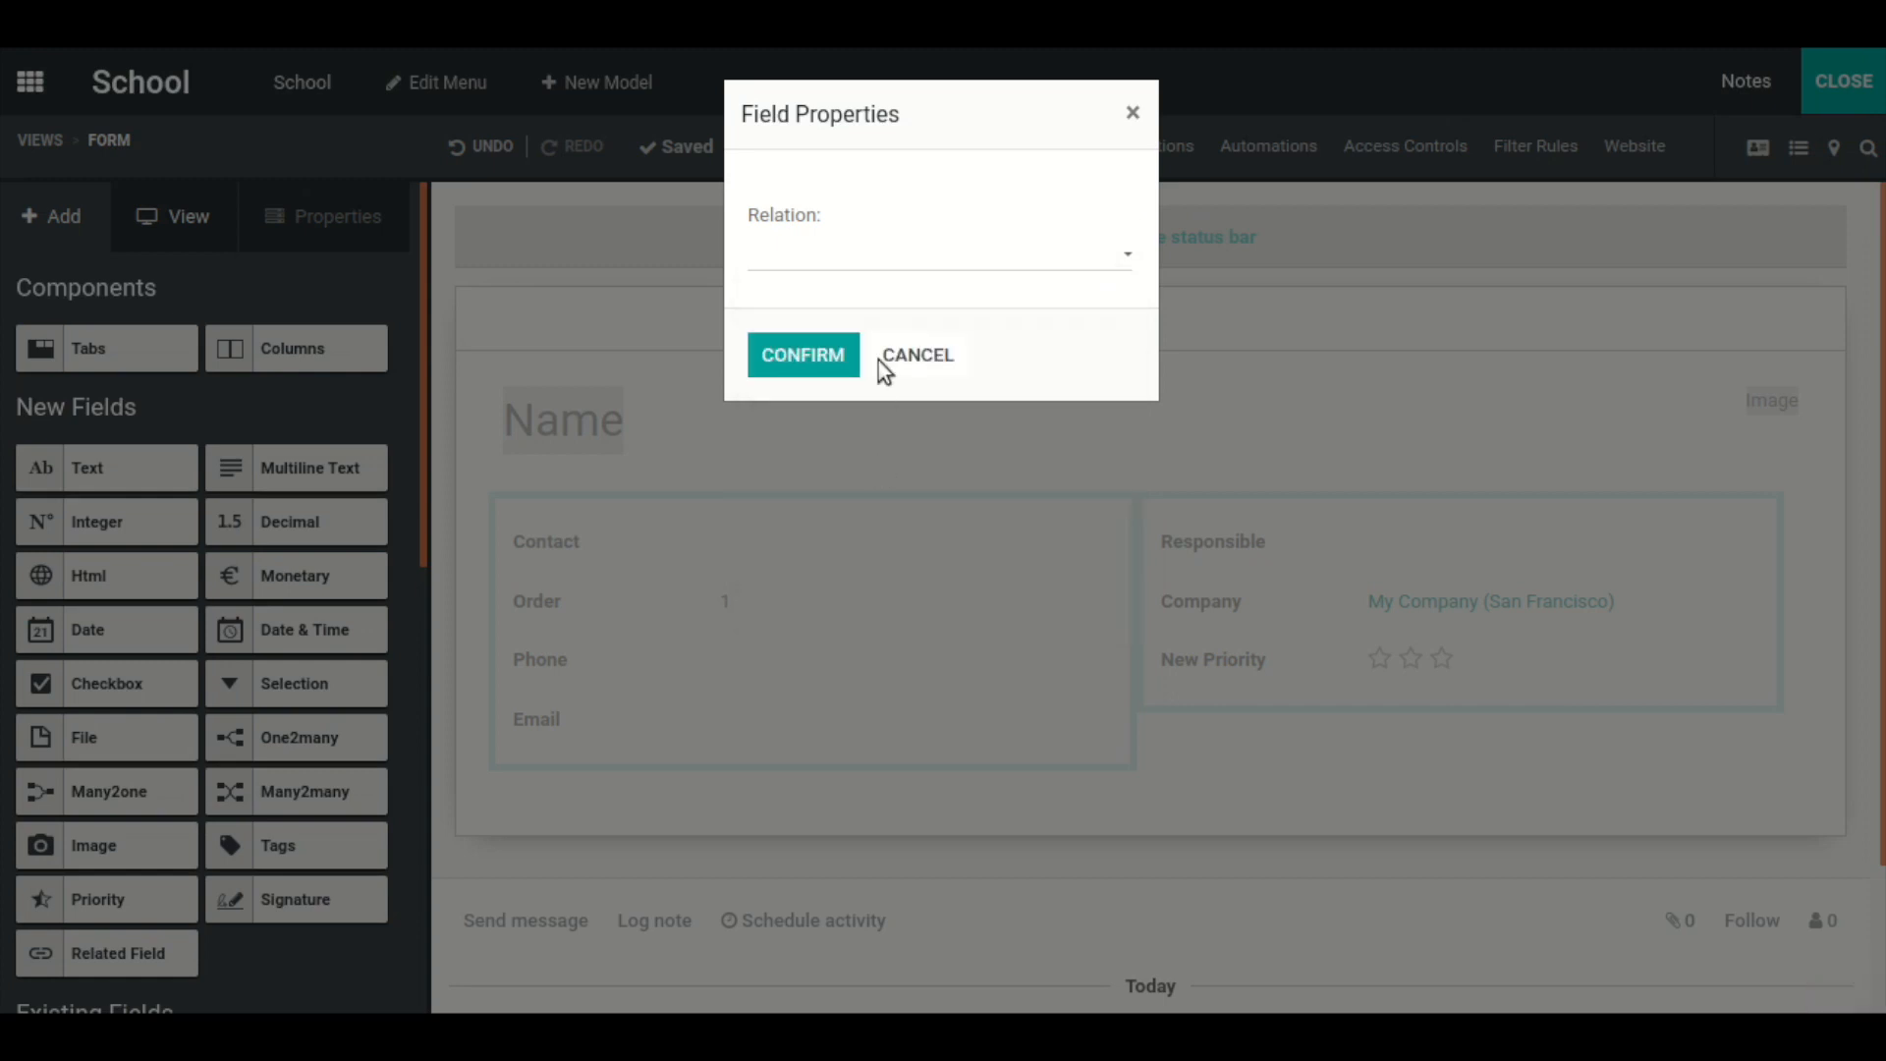
- Choose the crm.lead model (Lead/Opportunity) as the relation of the new Many2one field and confirm it
scroll(532, 474, down, 5)
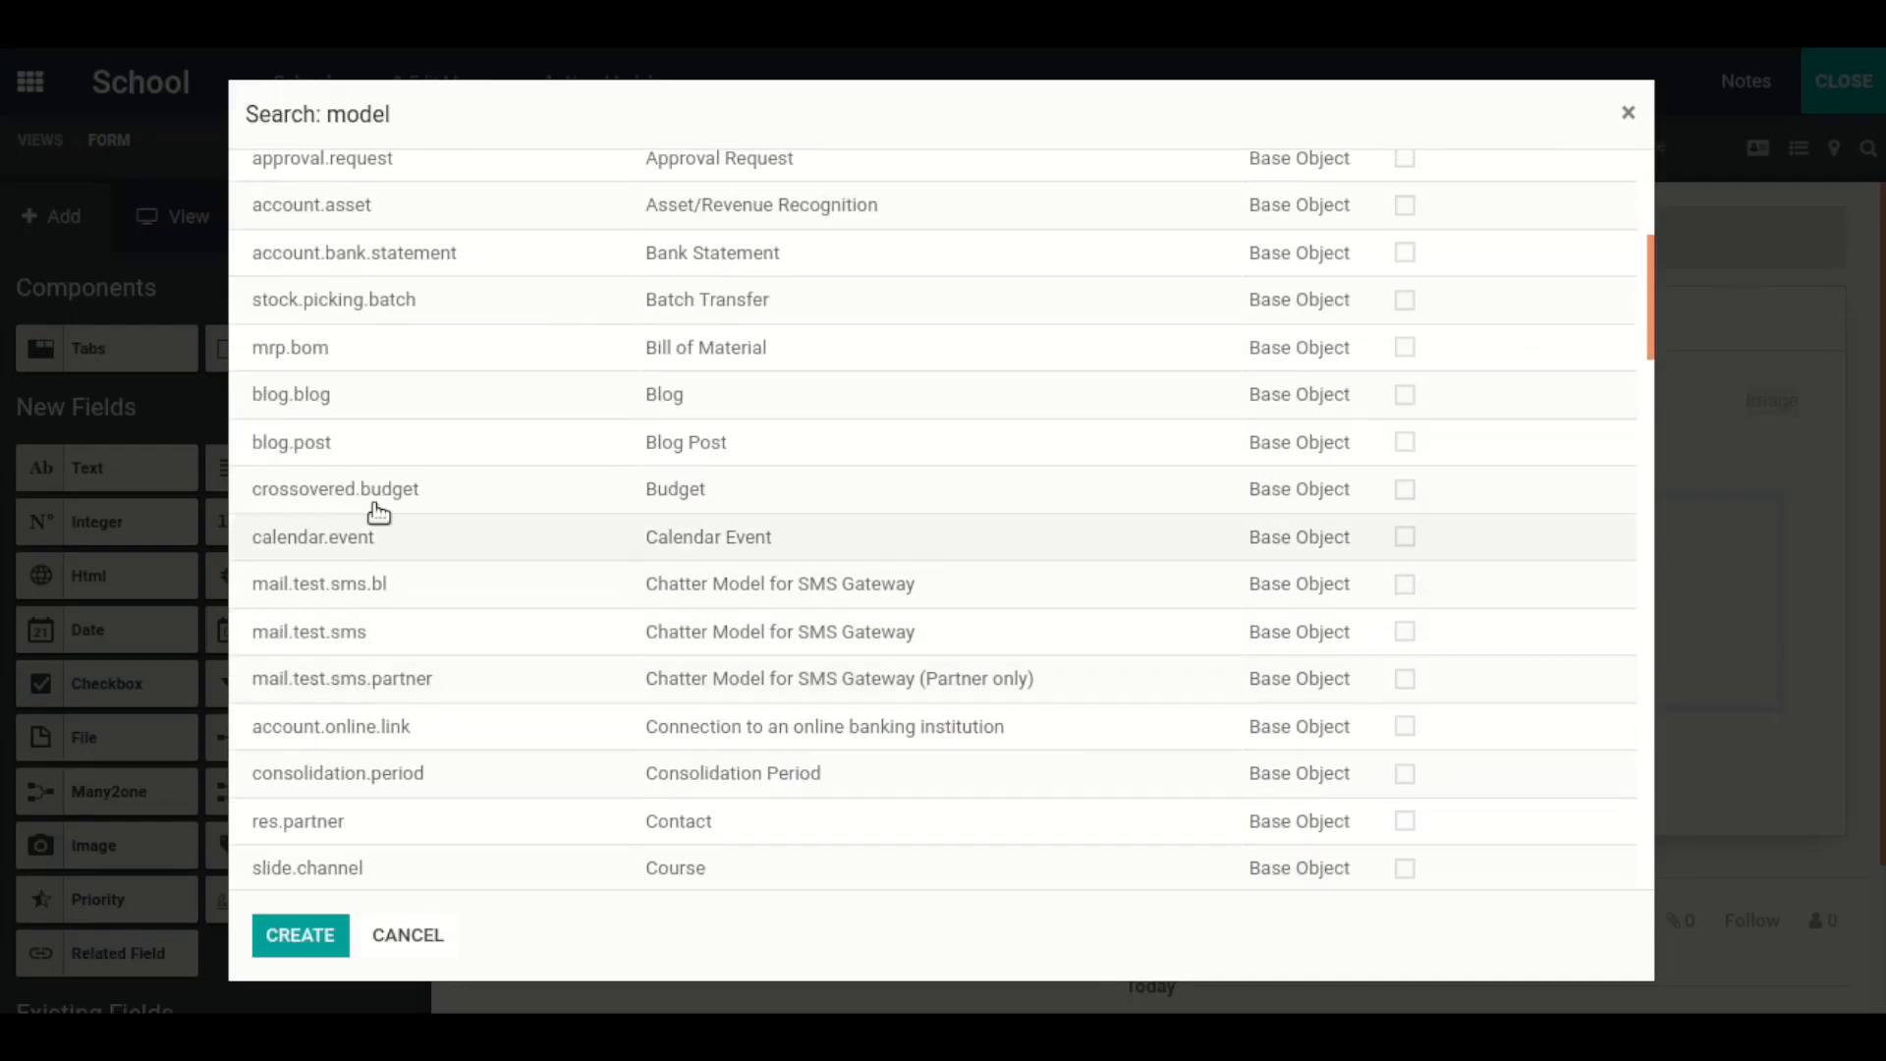
scroll(363, 442, up, 3)
scroll(356, 433, up, 2)
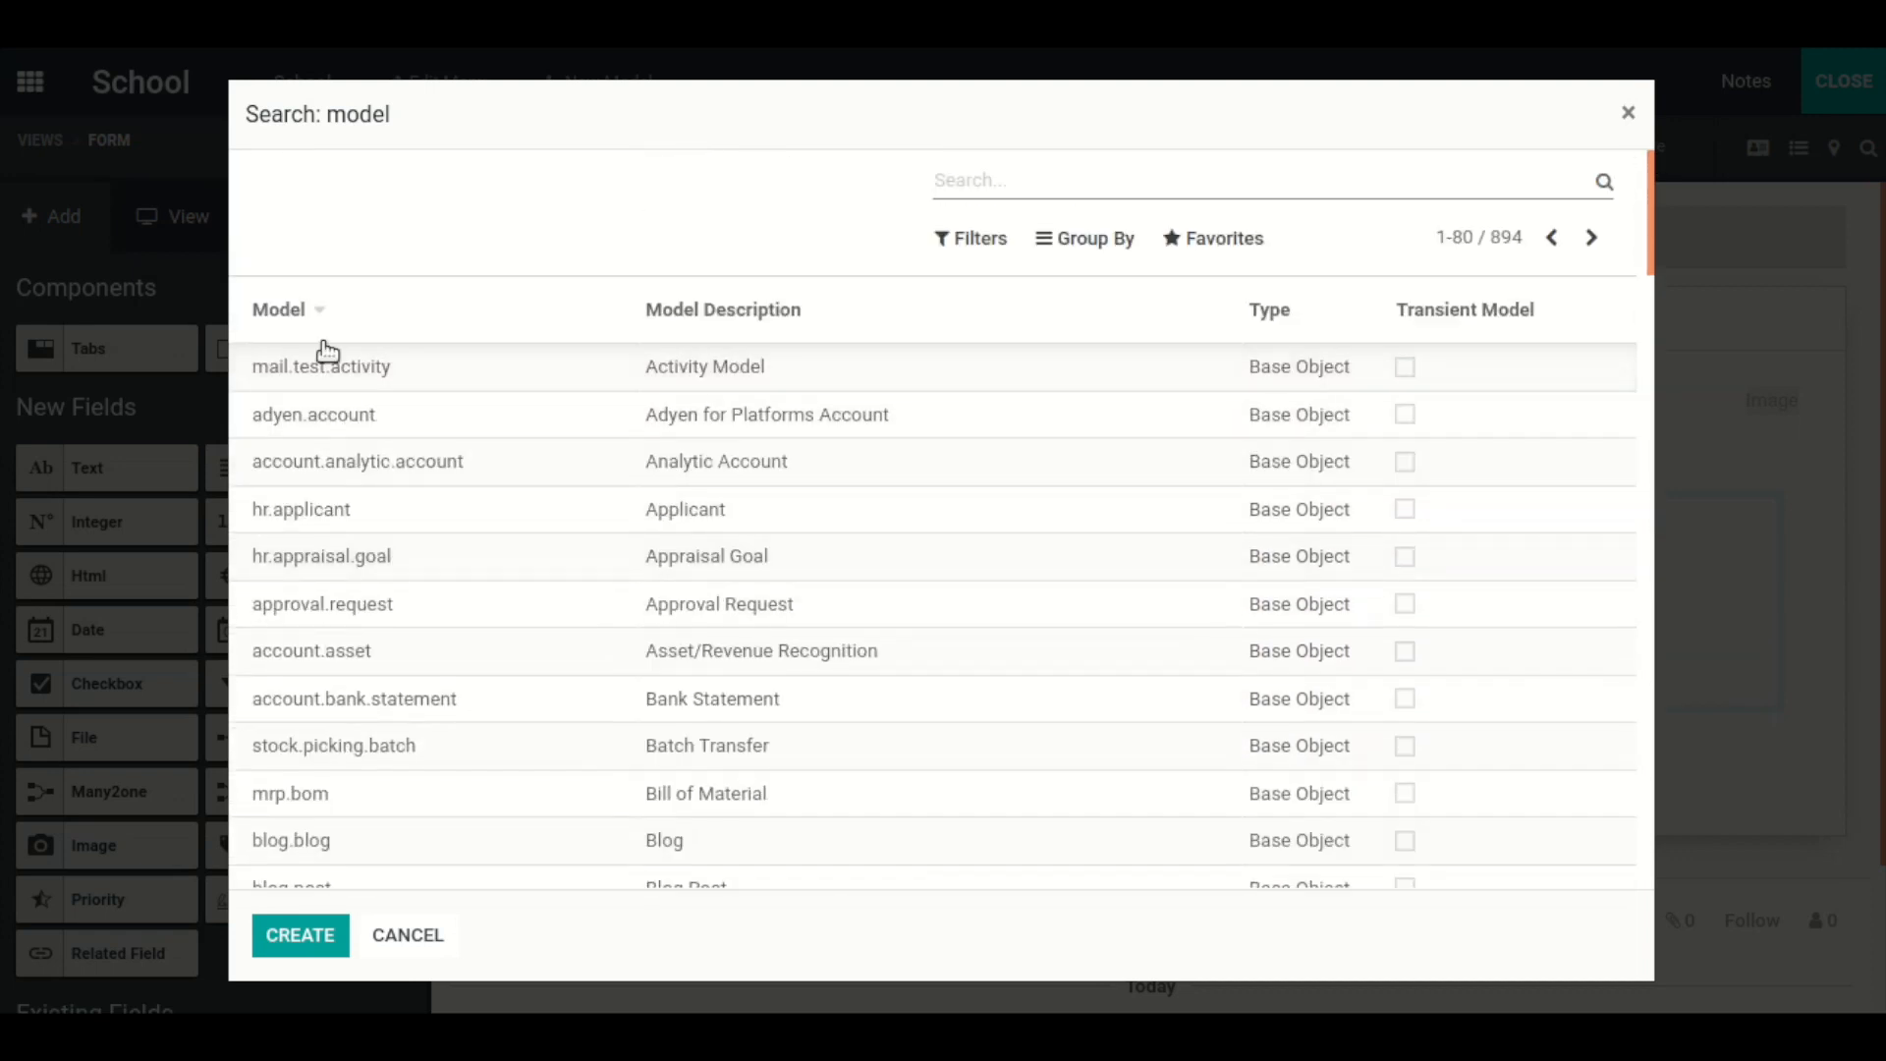
scroll(320, 594, down, 4)
scroll(320, 629, down, 6)
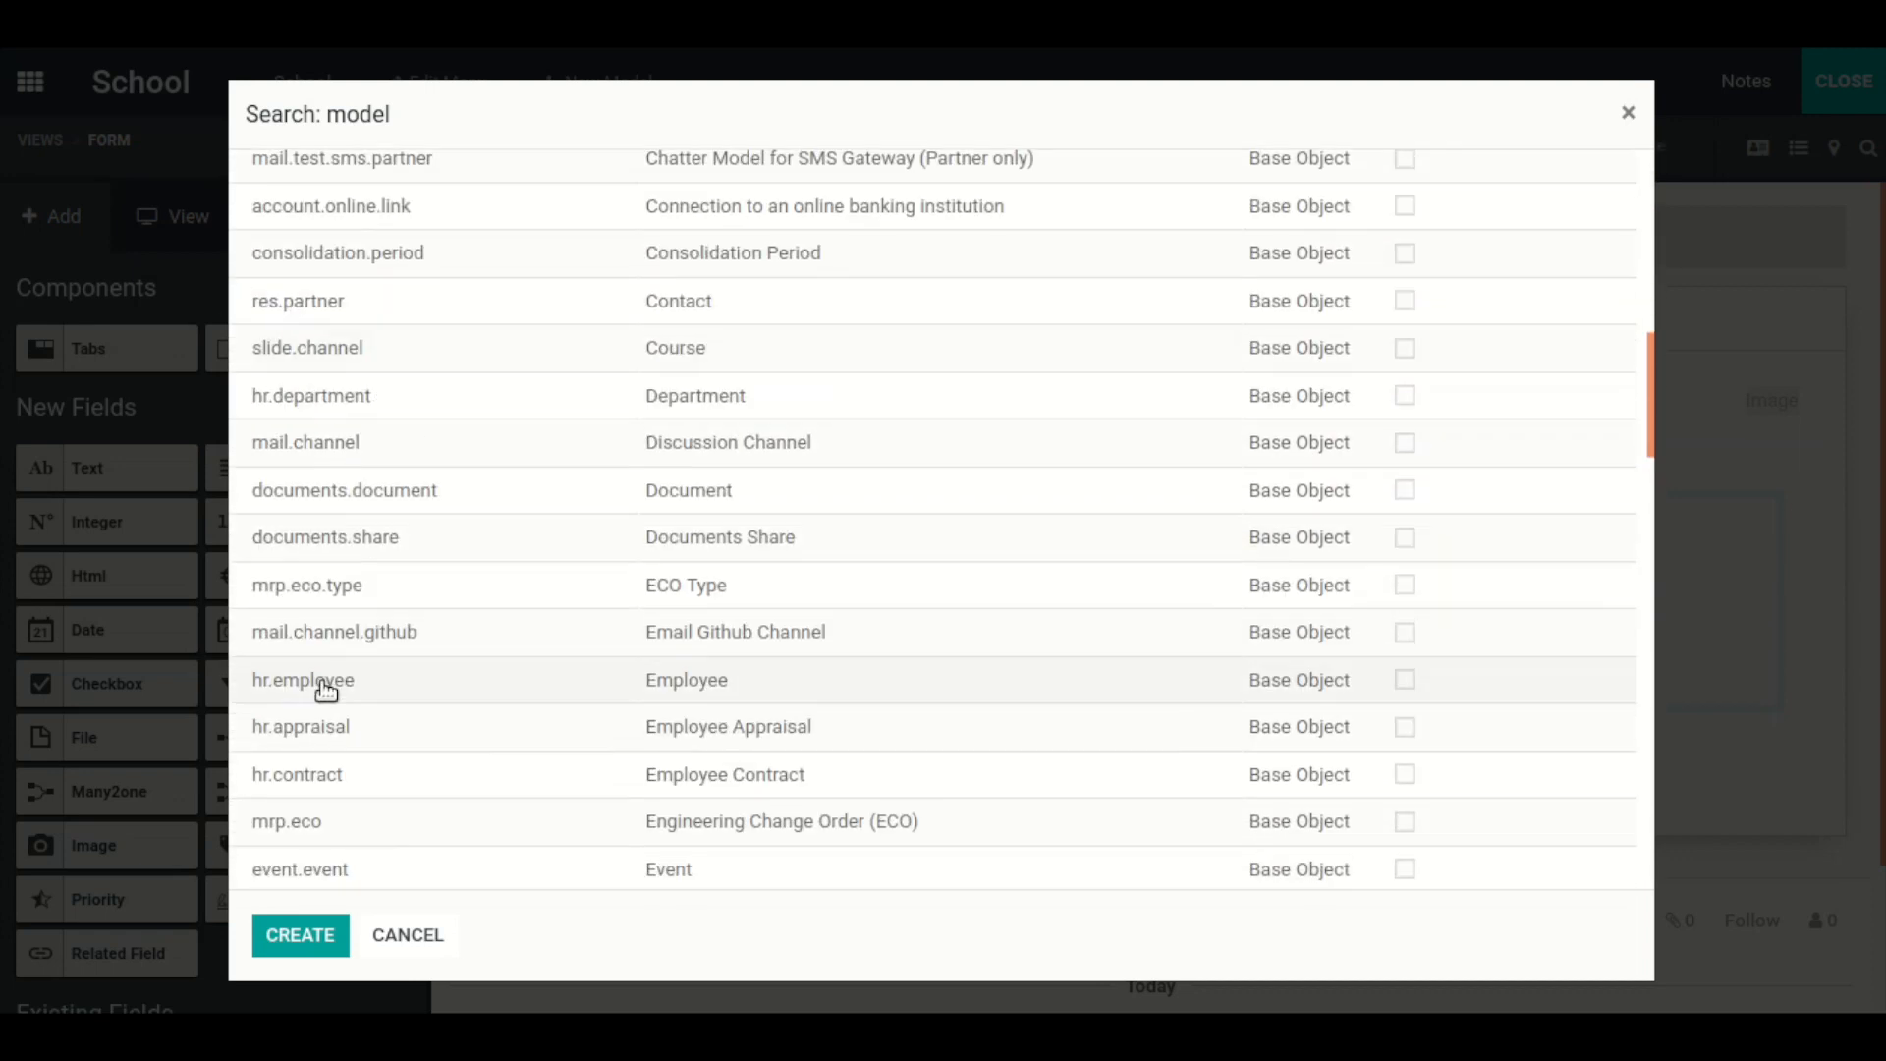
scroll(328, 786, down, 4)
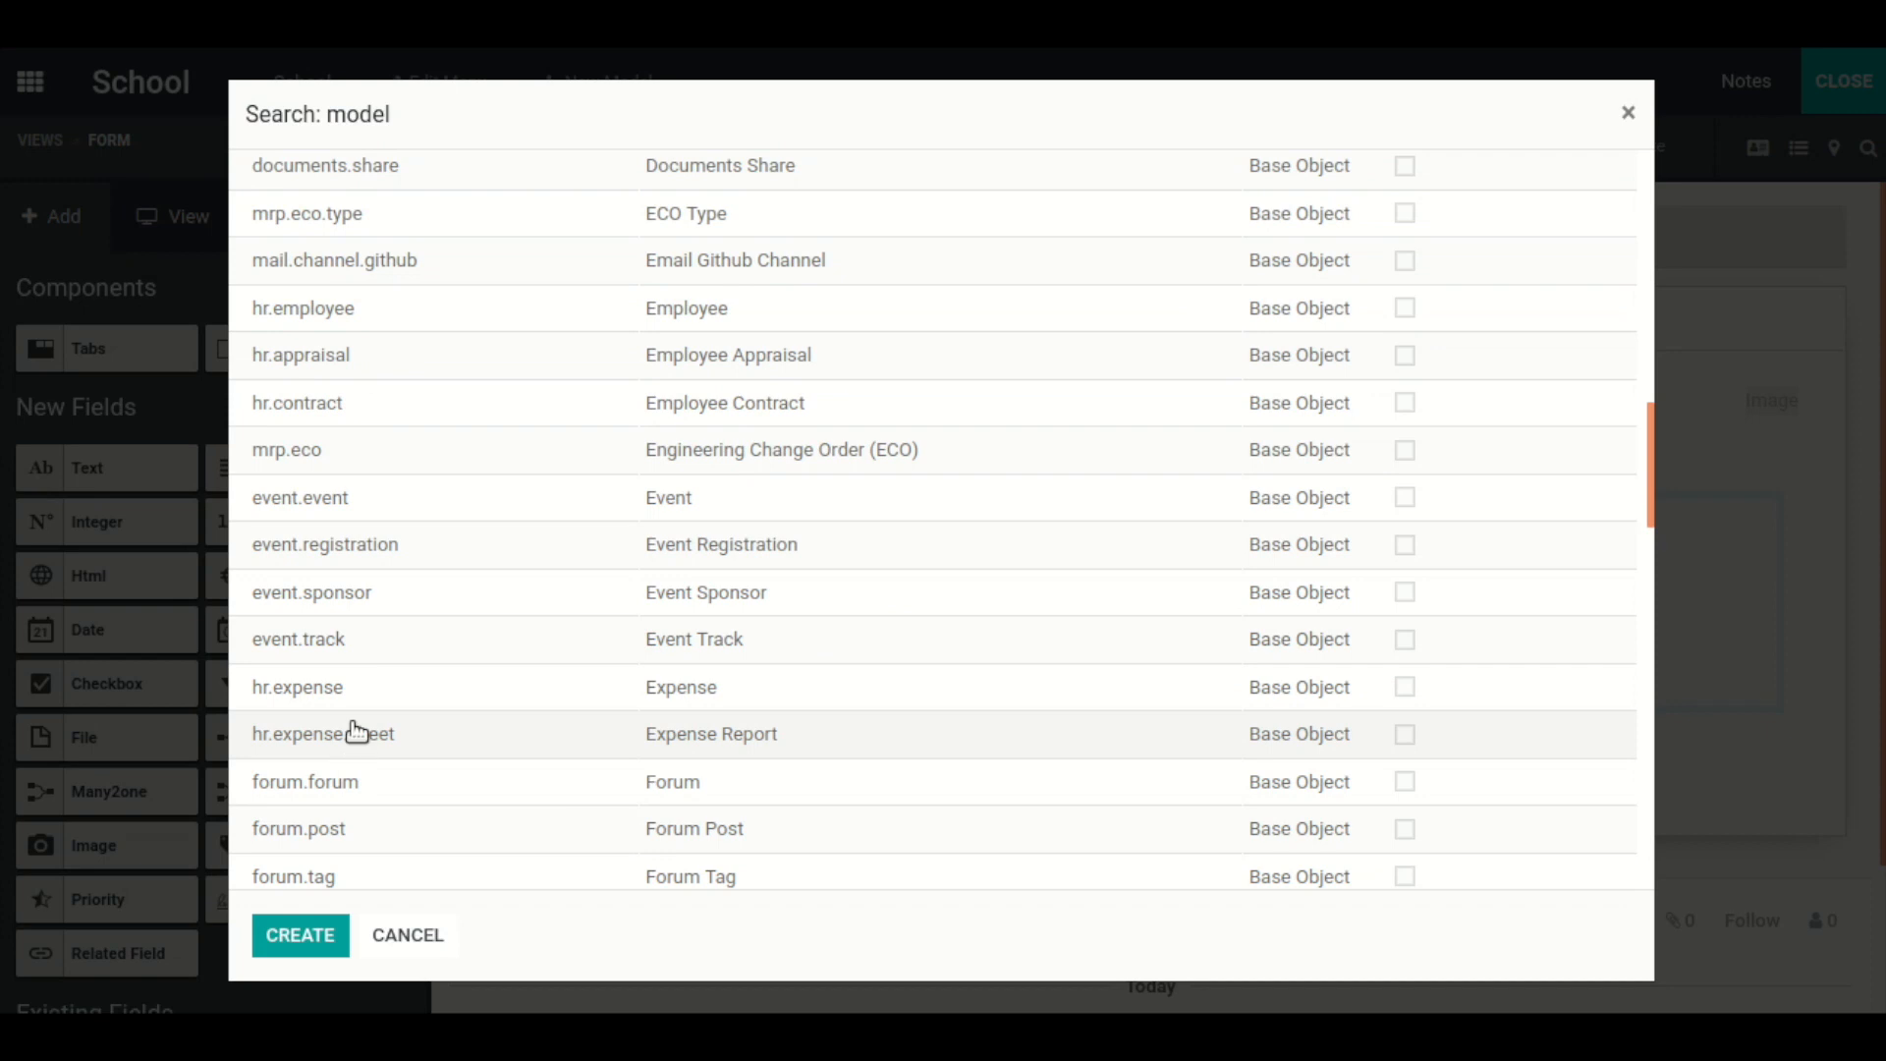
scroll(339, 638, down, 5)
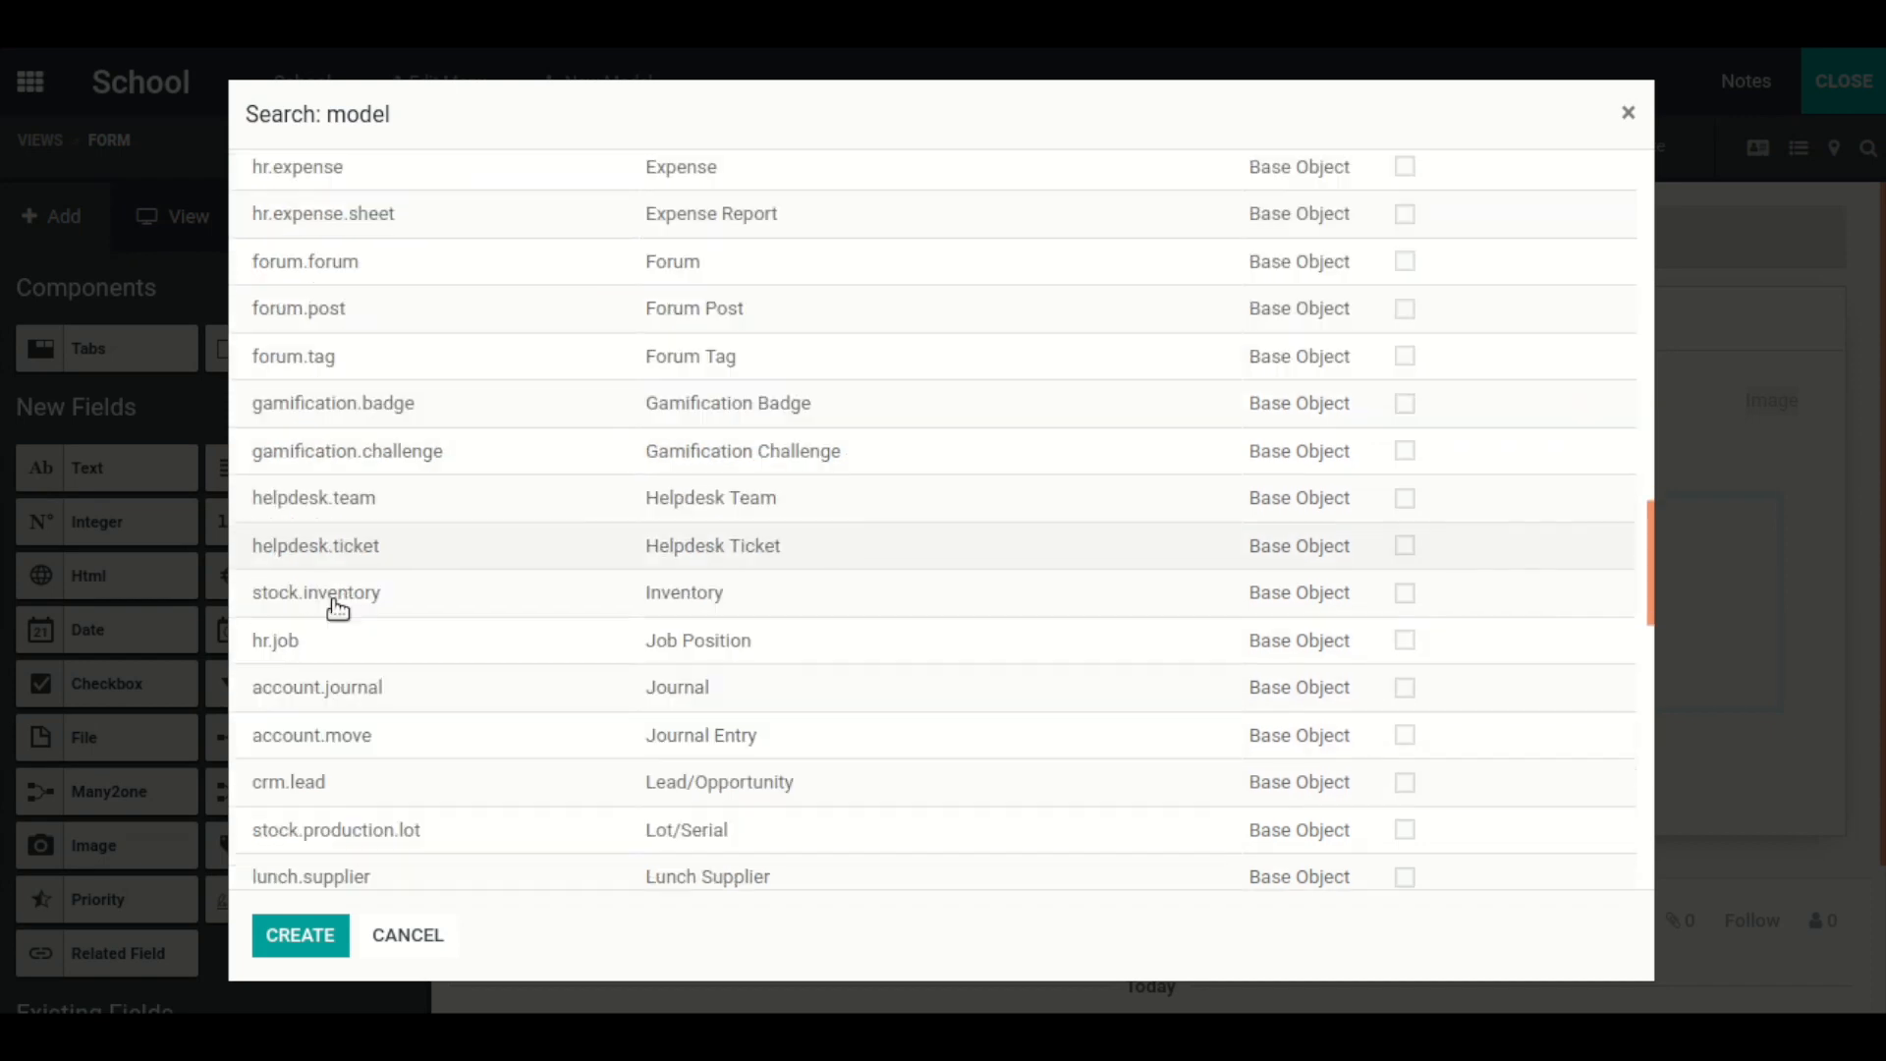
click(328, 784)
click(794, 361)
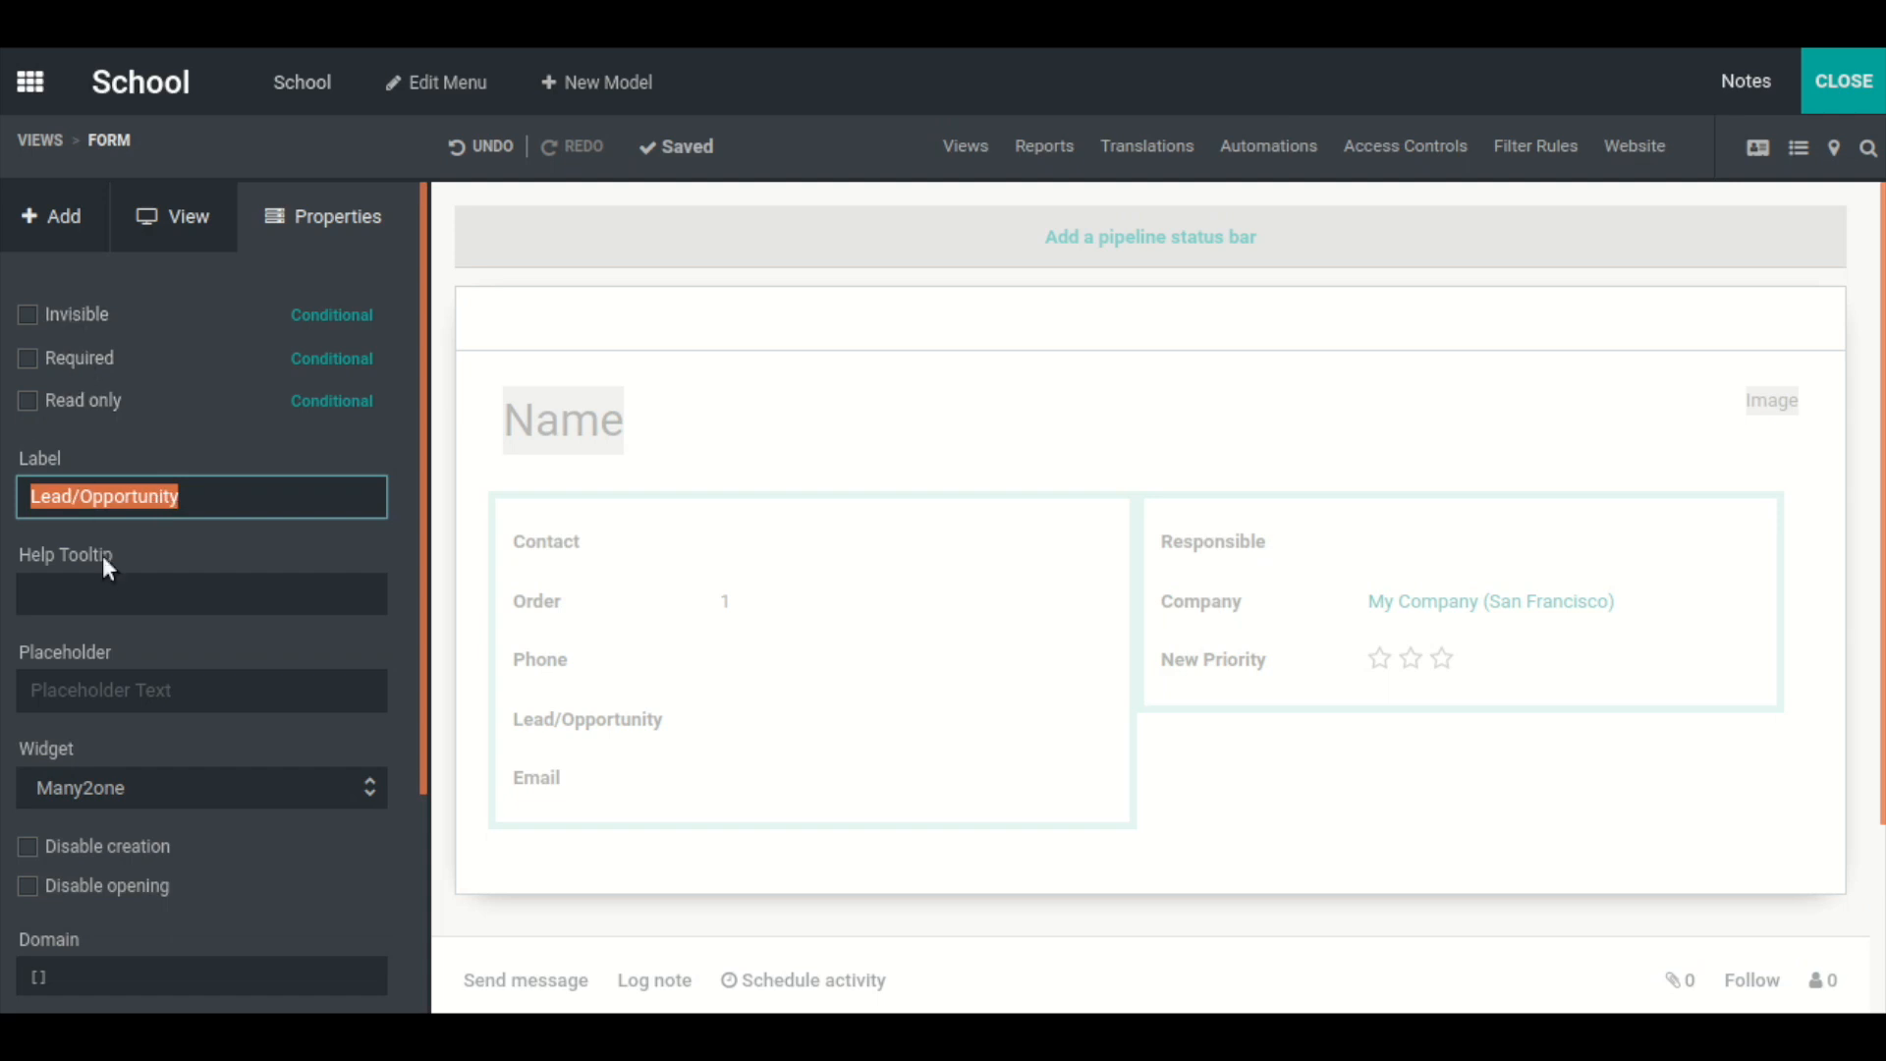
scroll(148, 668, down, 3)
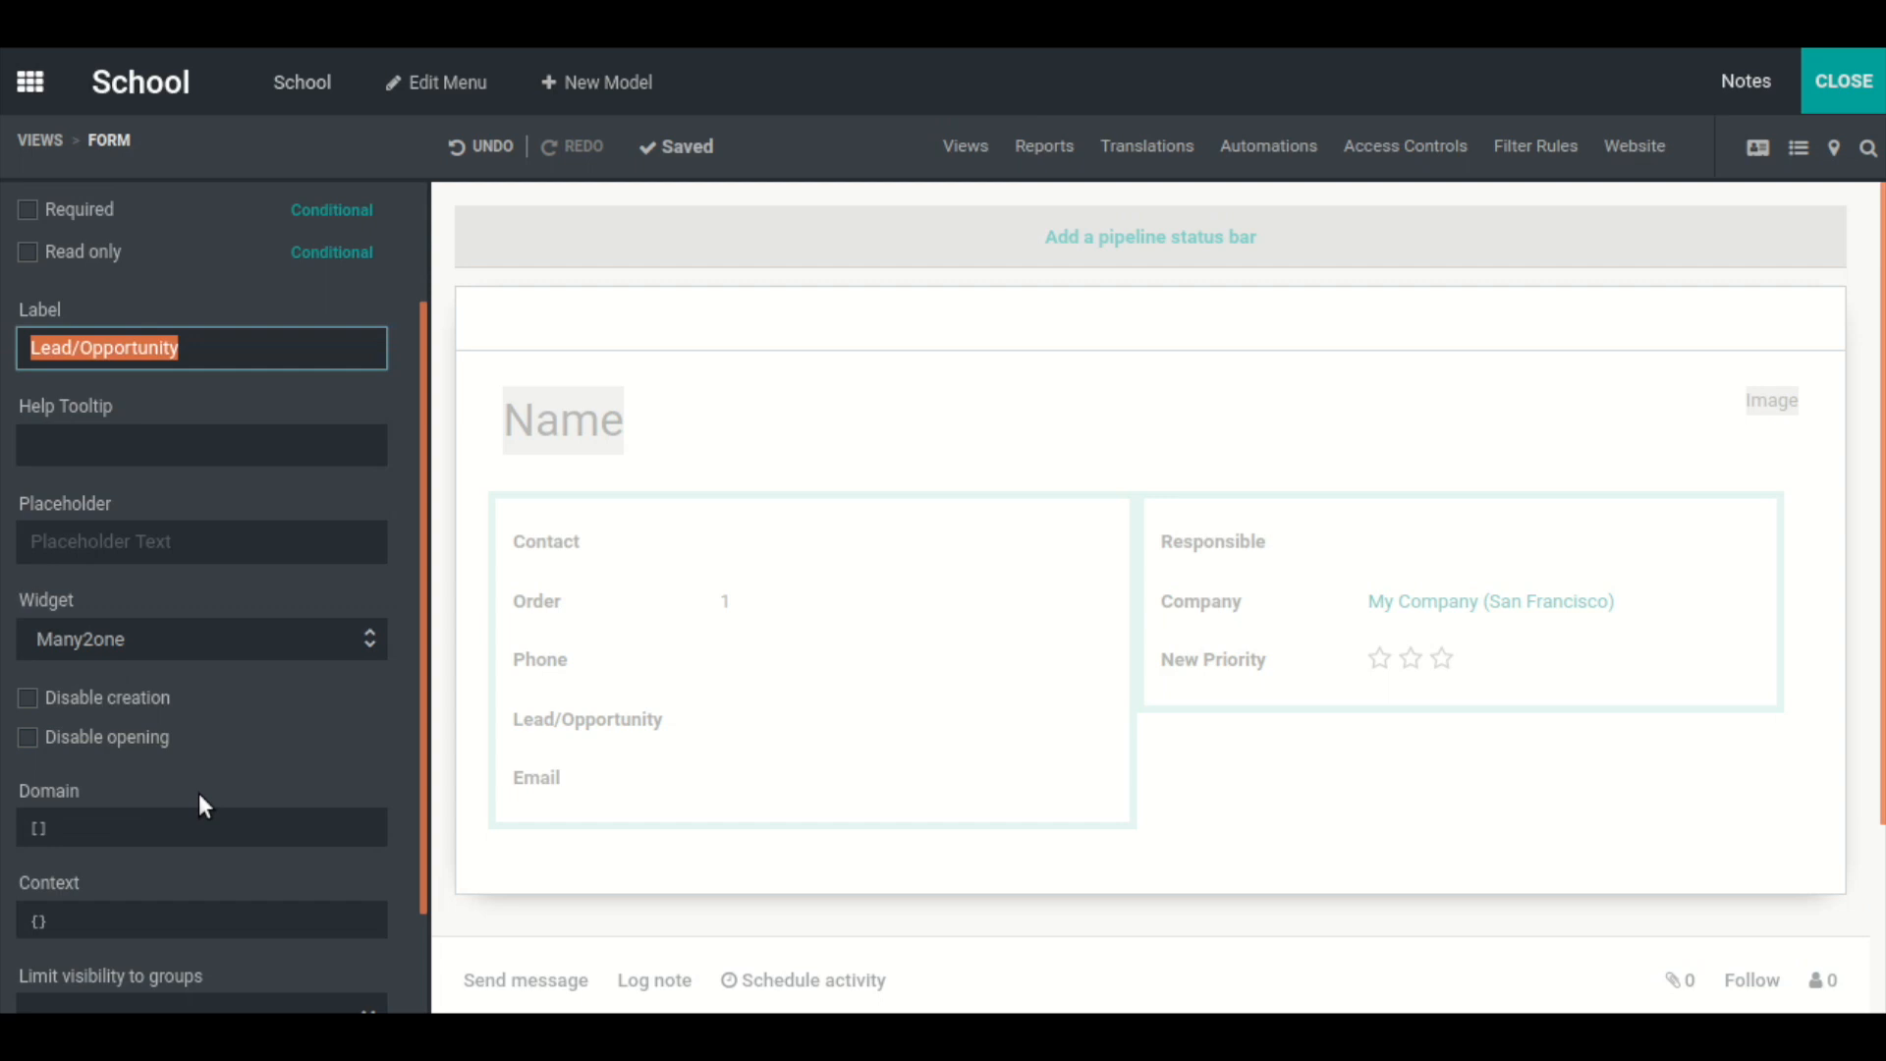
scroll(122, 826, down, 3)
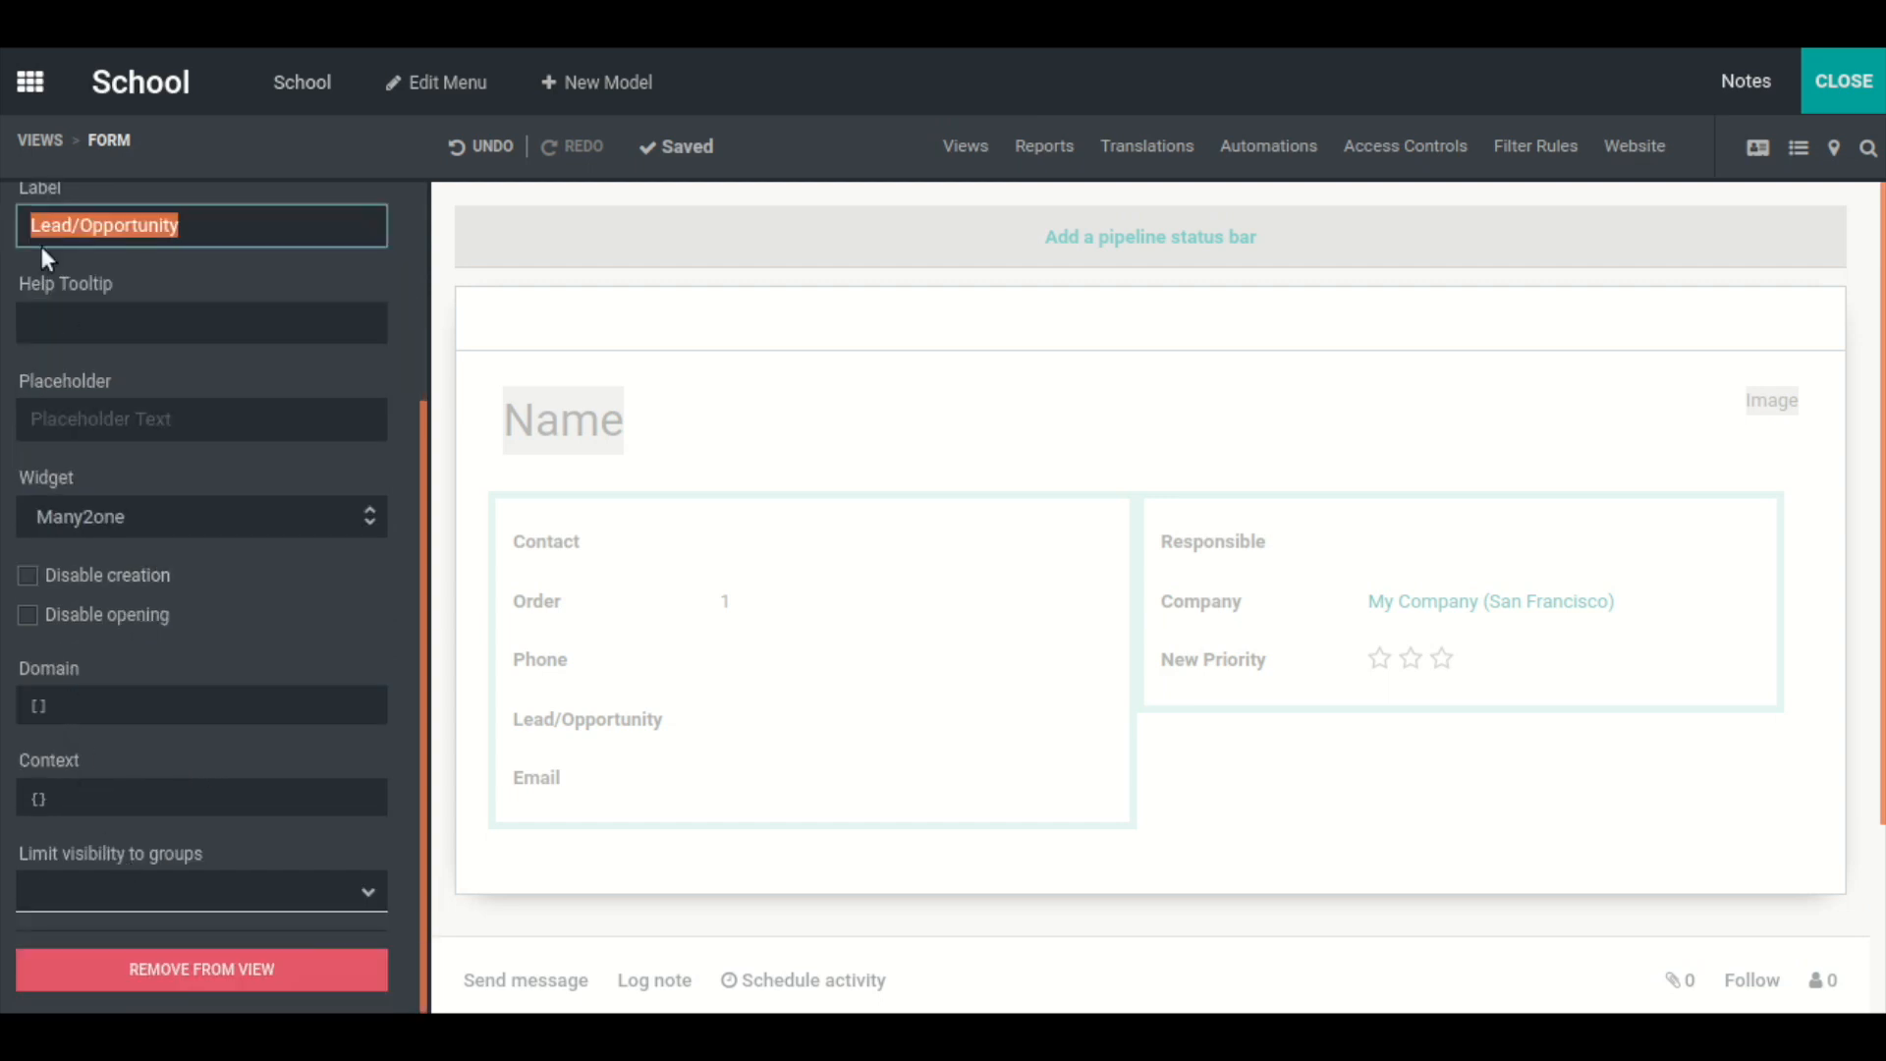
scroll(181, 481, up, 6)
click(61, 218)
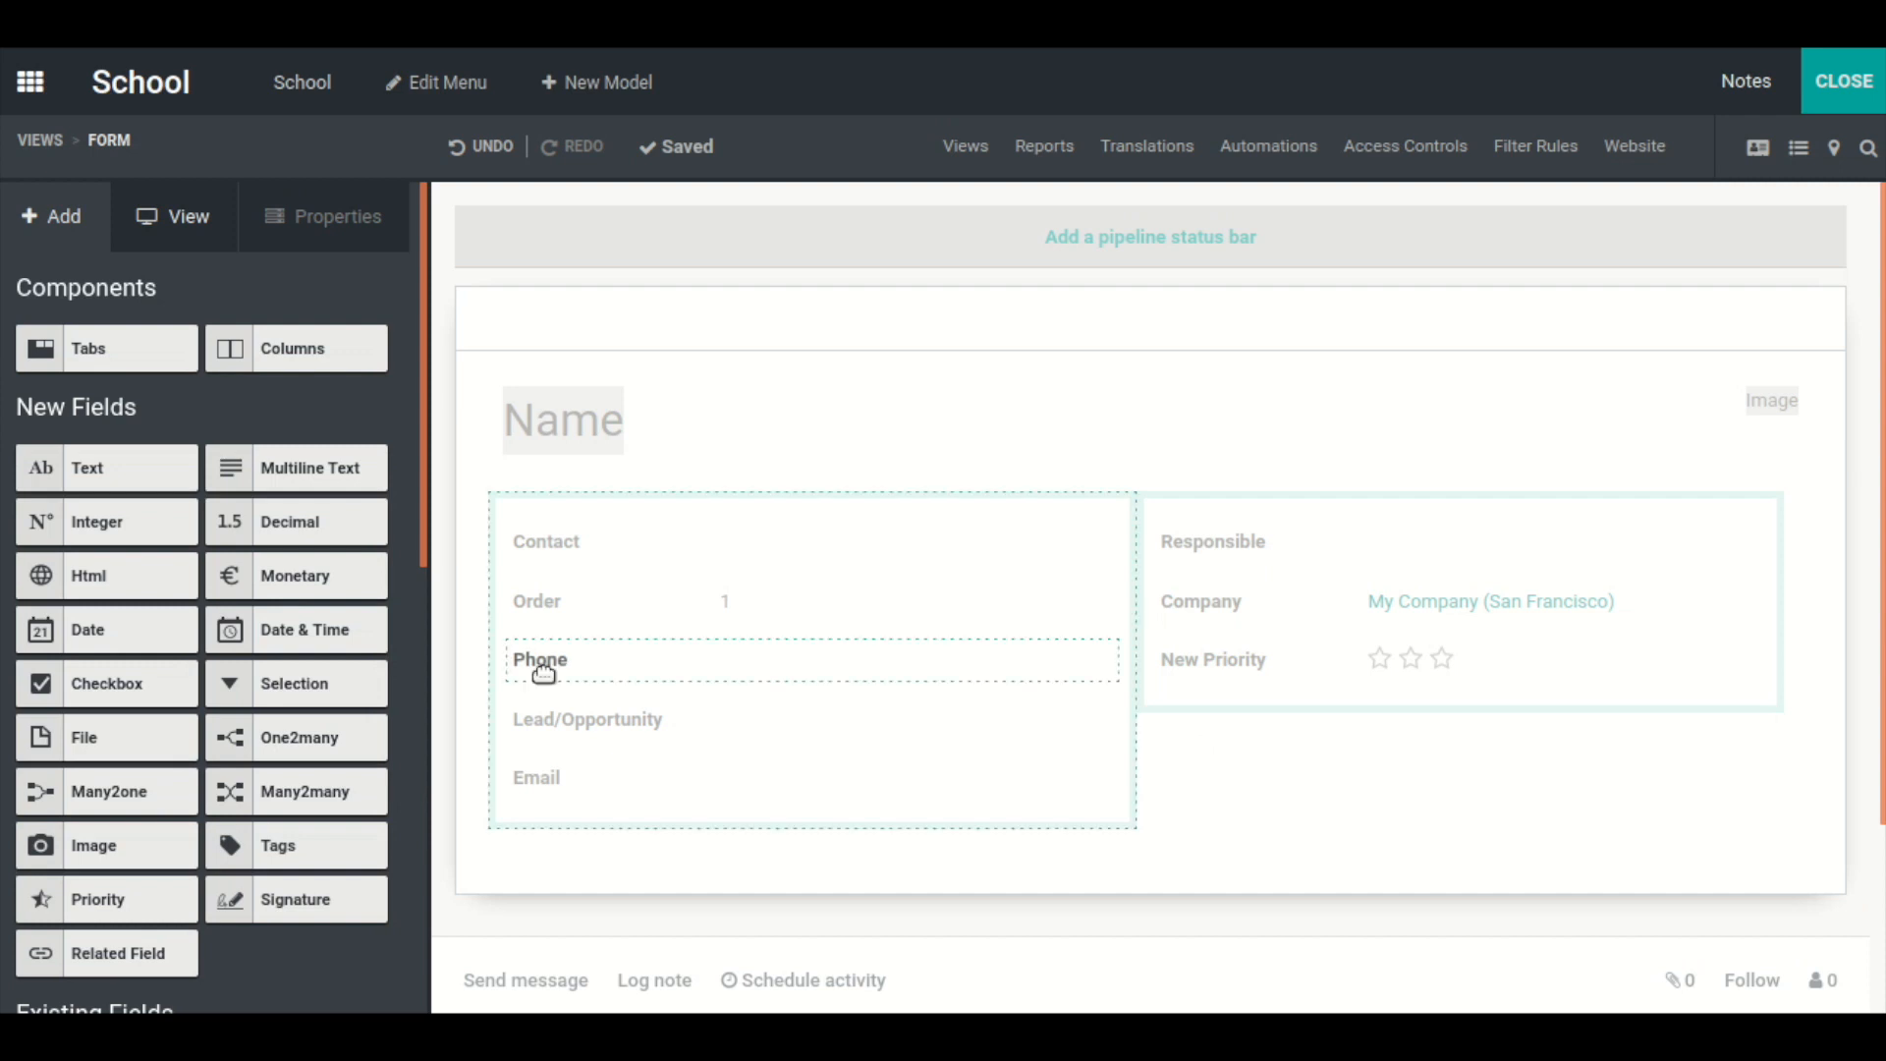
- Try to add a form button labelled confirm with the circle icon and no related field
mouse_move(1837, 312)
click(1810, 321)
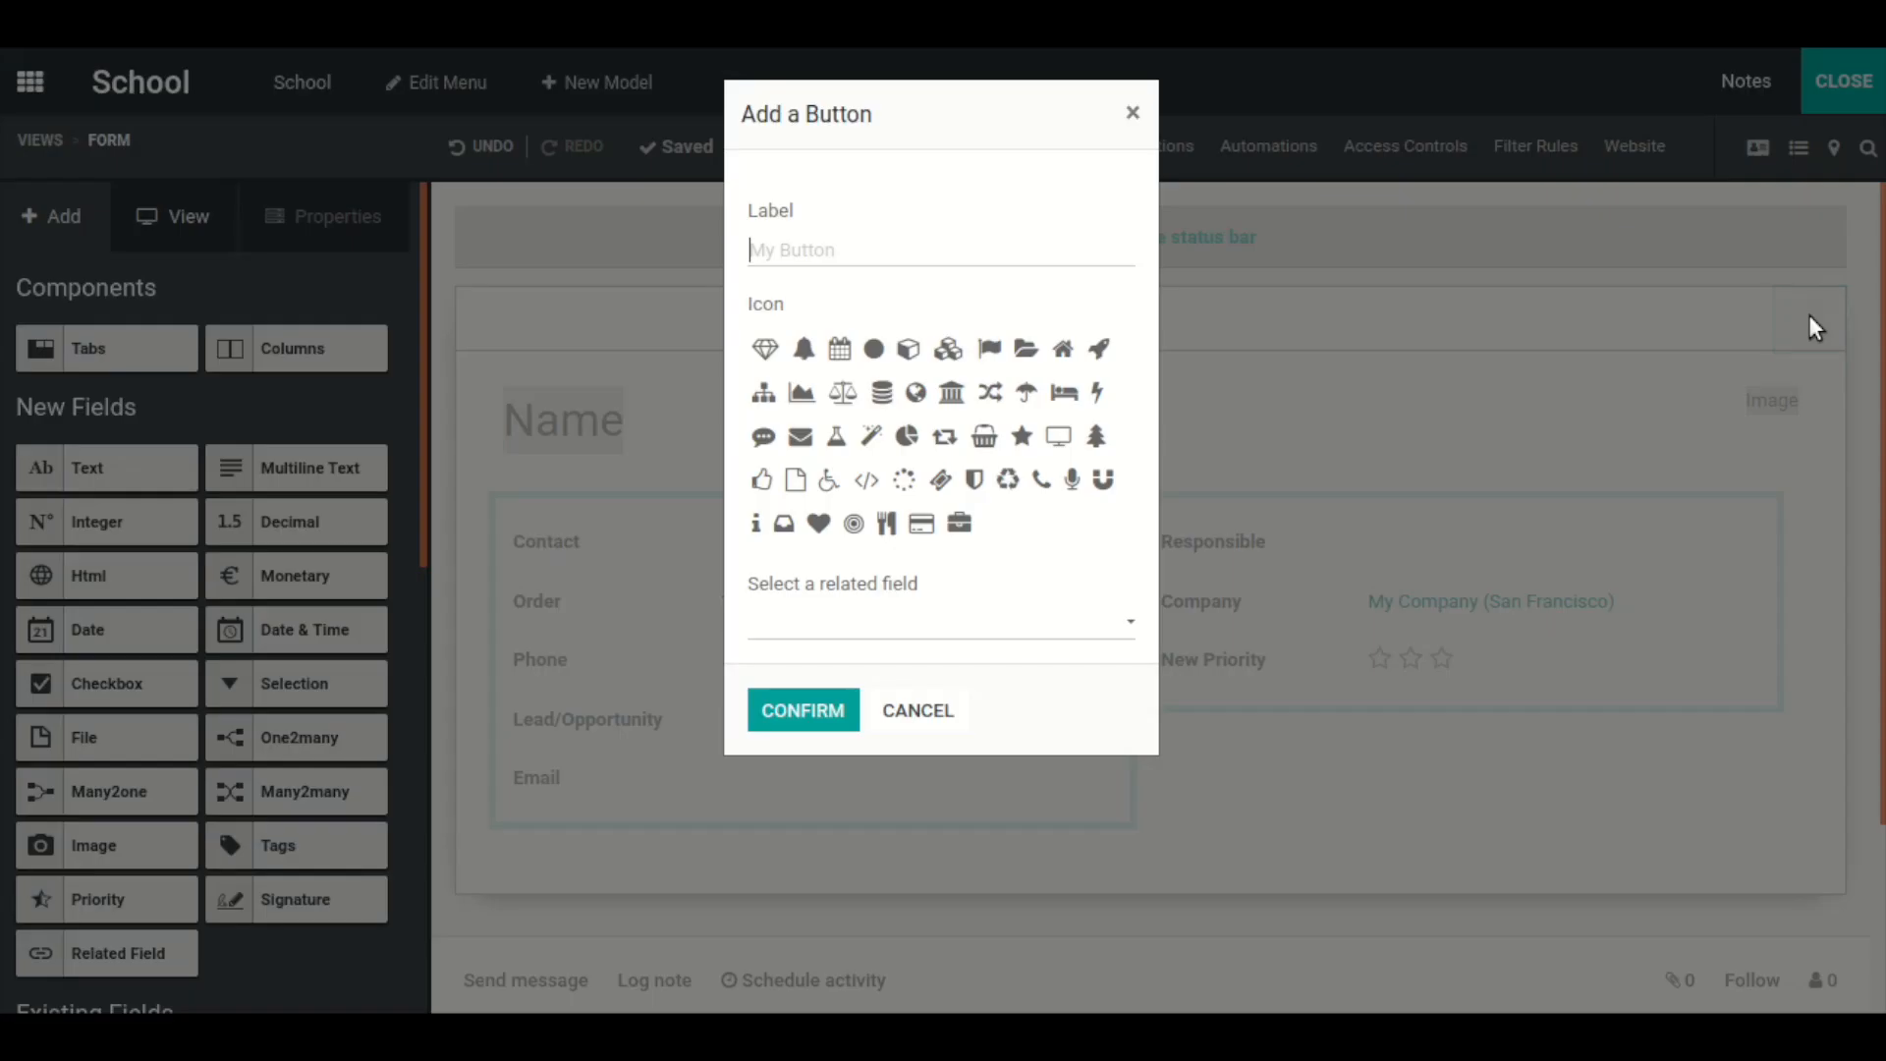
click(920, 253)
text(confirm)
click(871, 351)
click(890, 641)
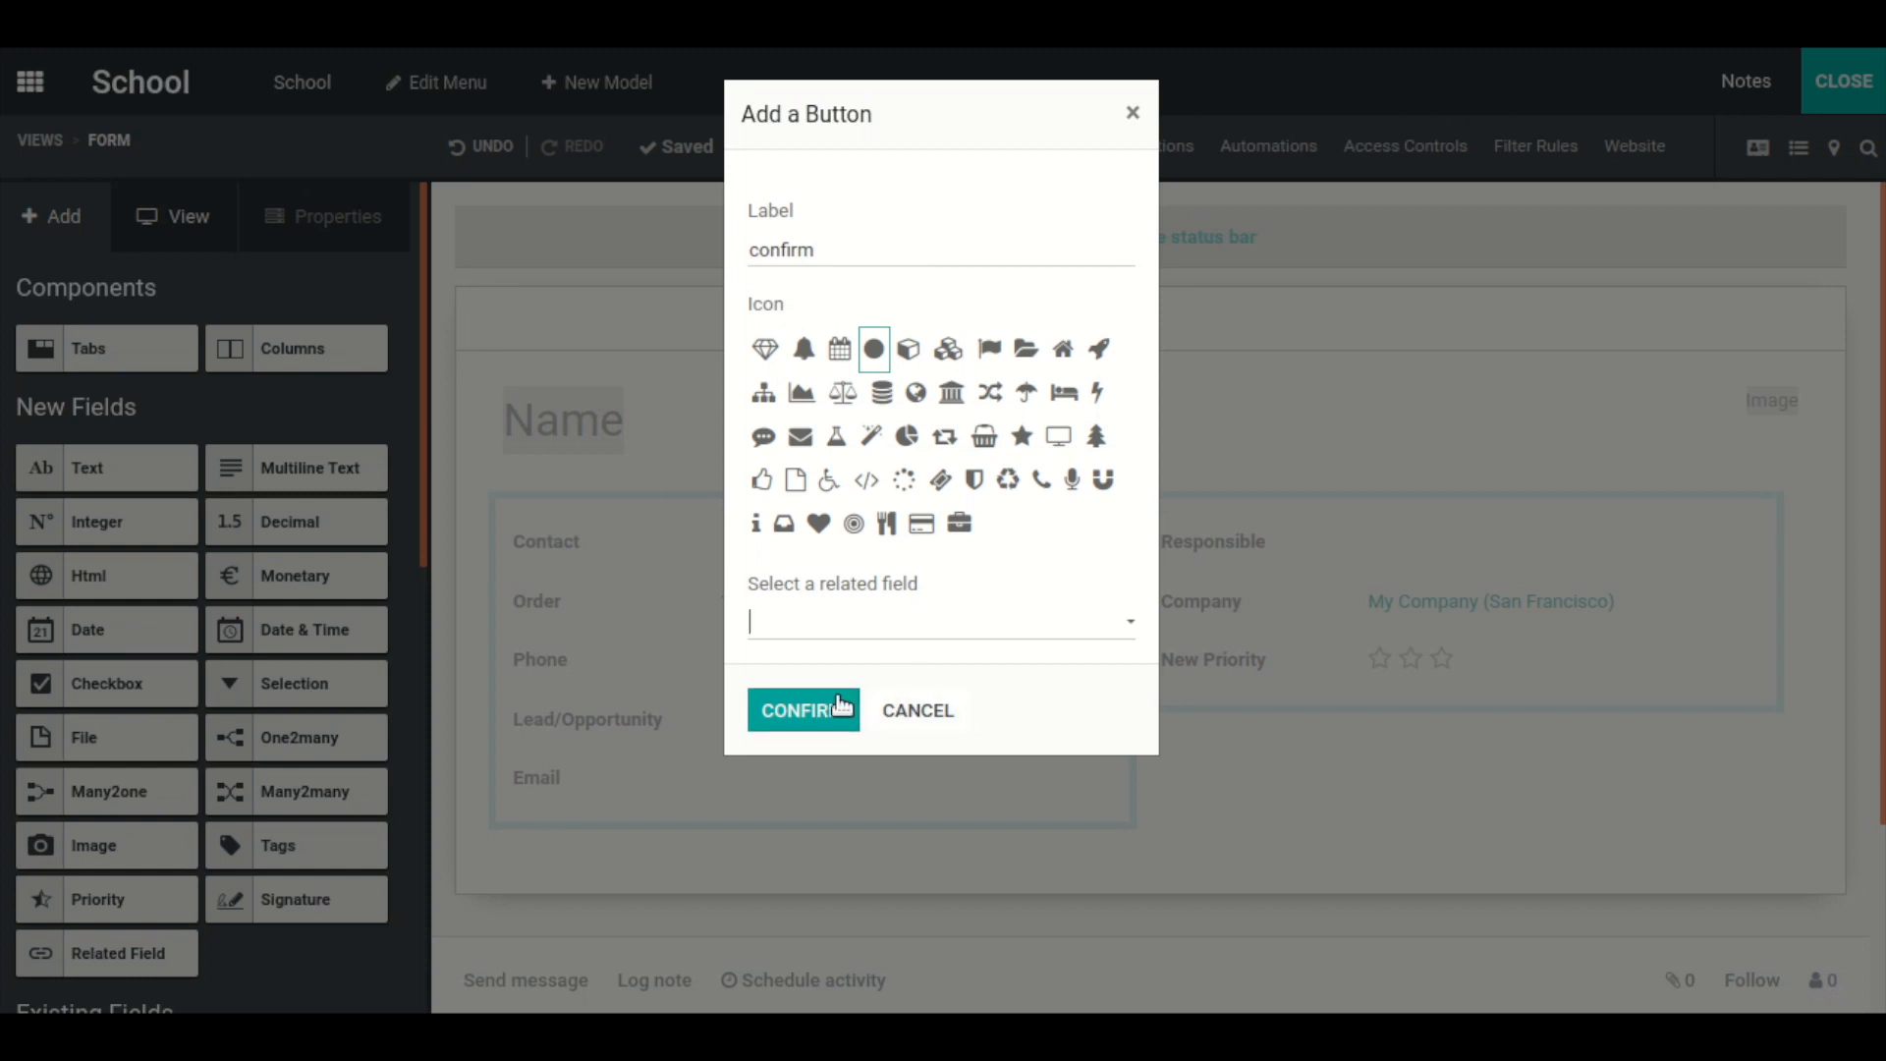
click(800, 711)
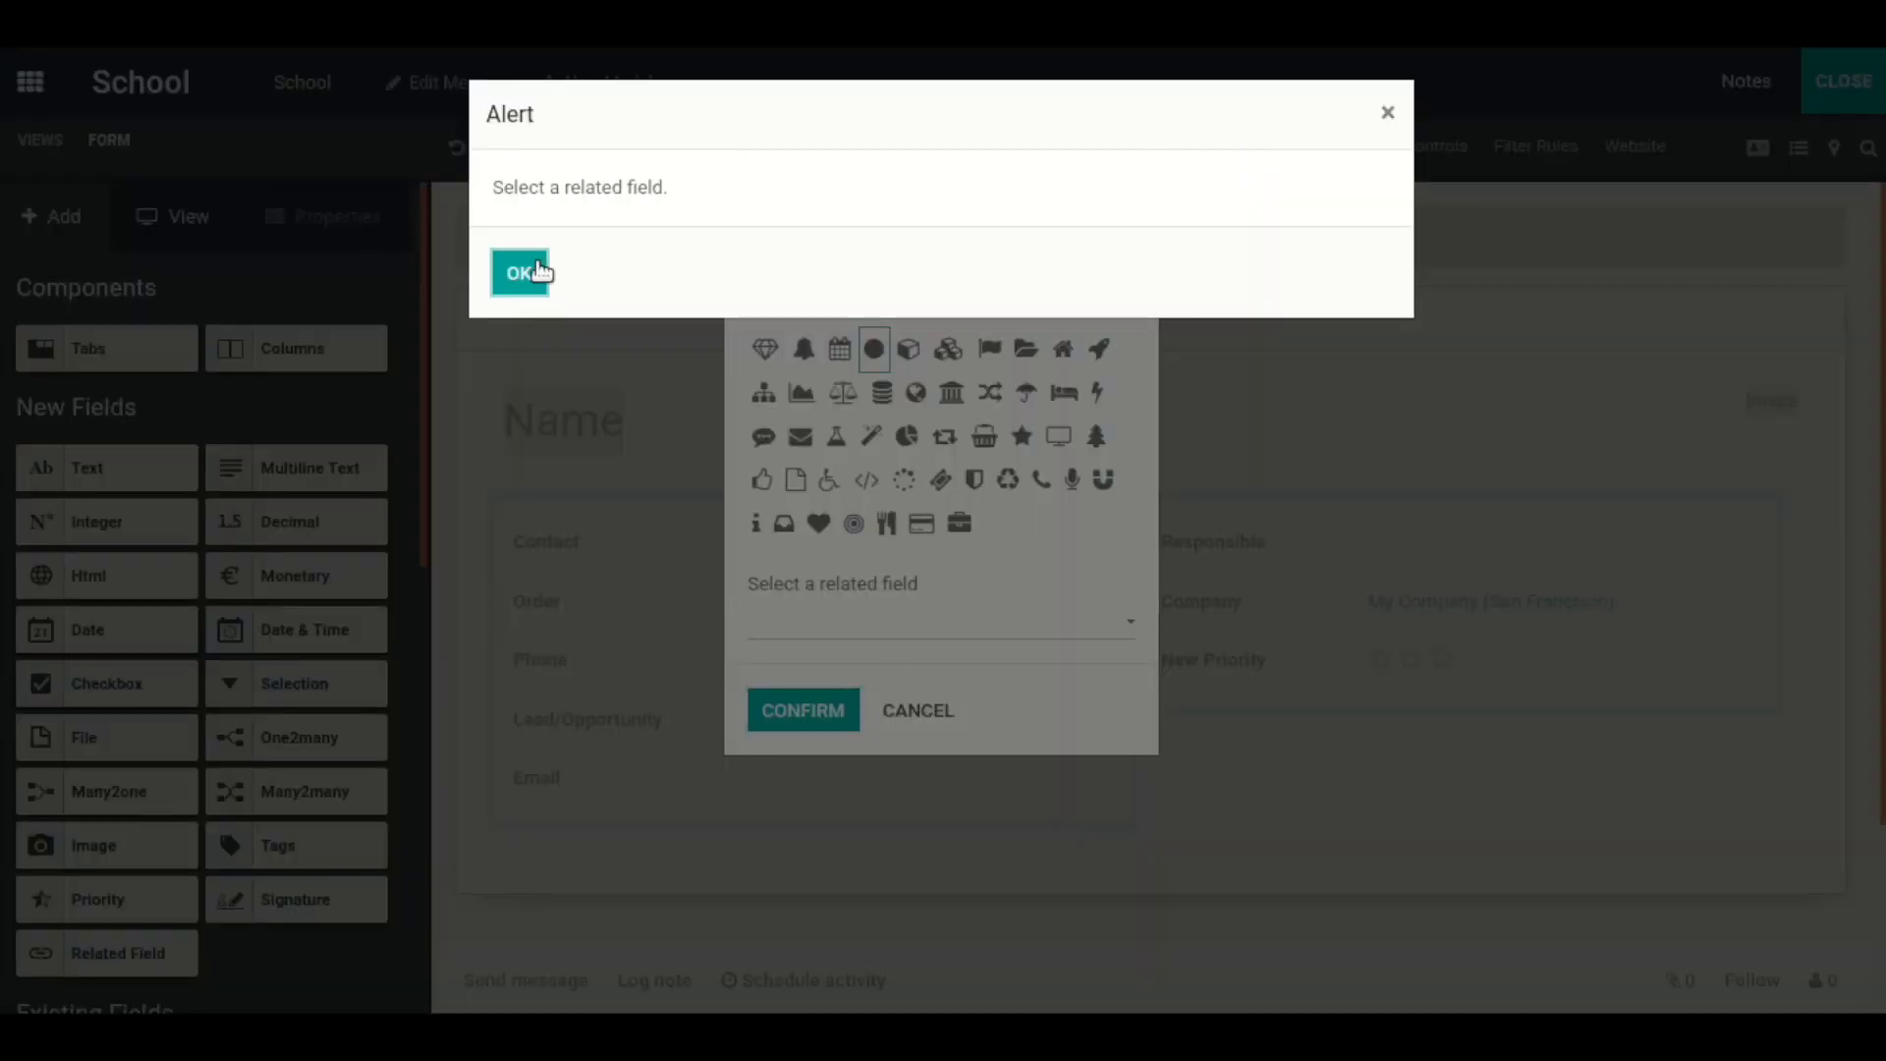
click(530, 280)
click(913, 712)
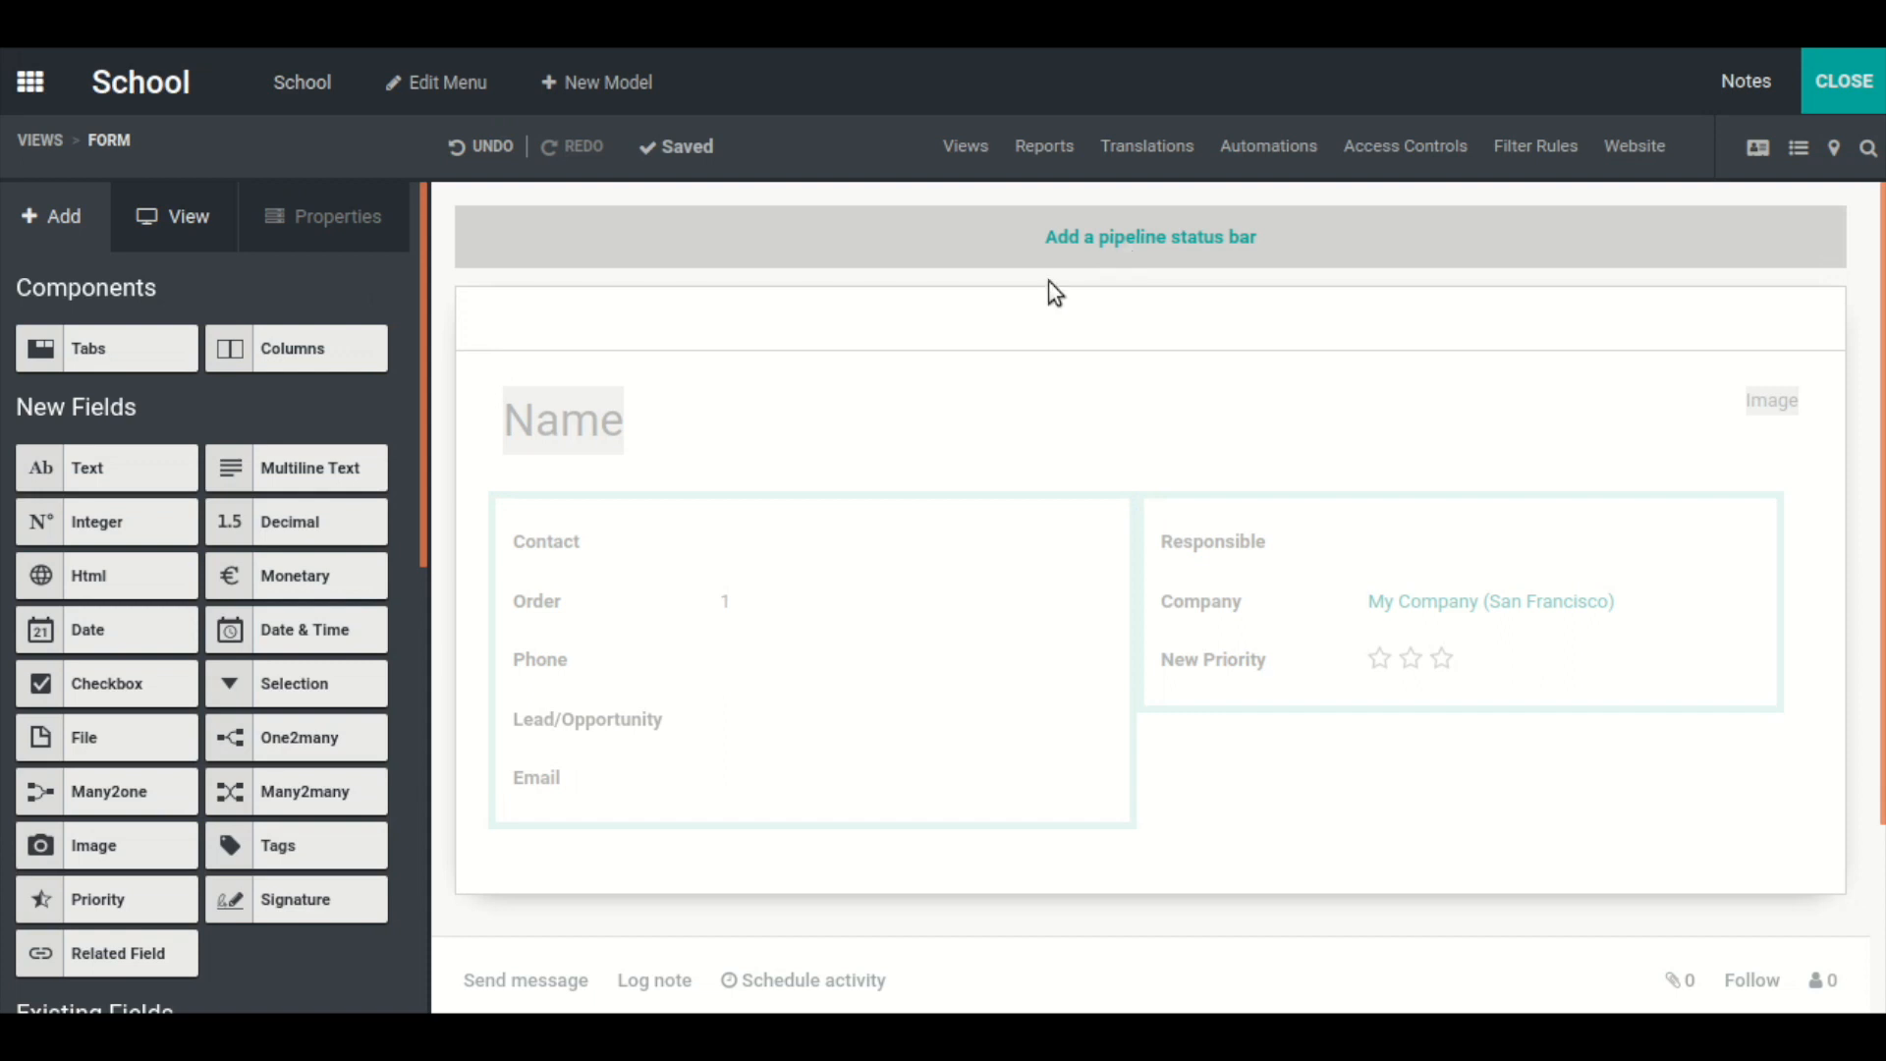
- Add a pipeline status bar to the School form with an extra Final value after Third Status
click(1122, 244)
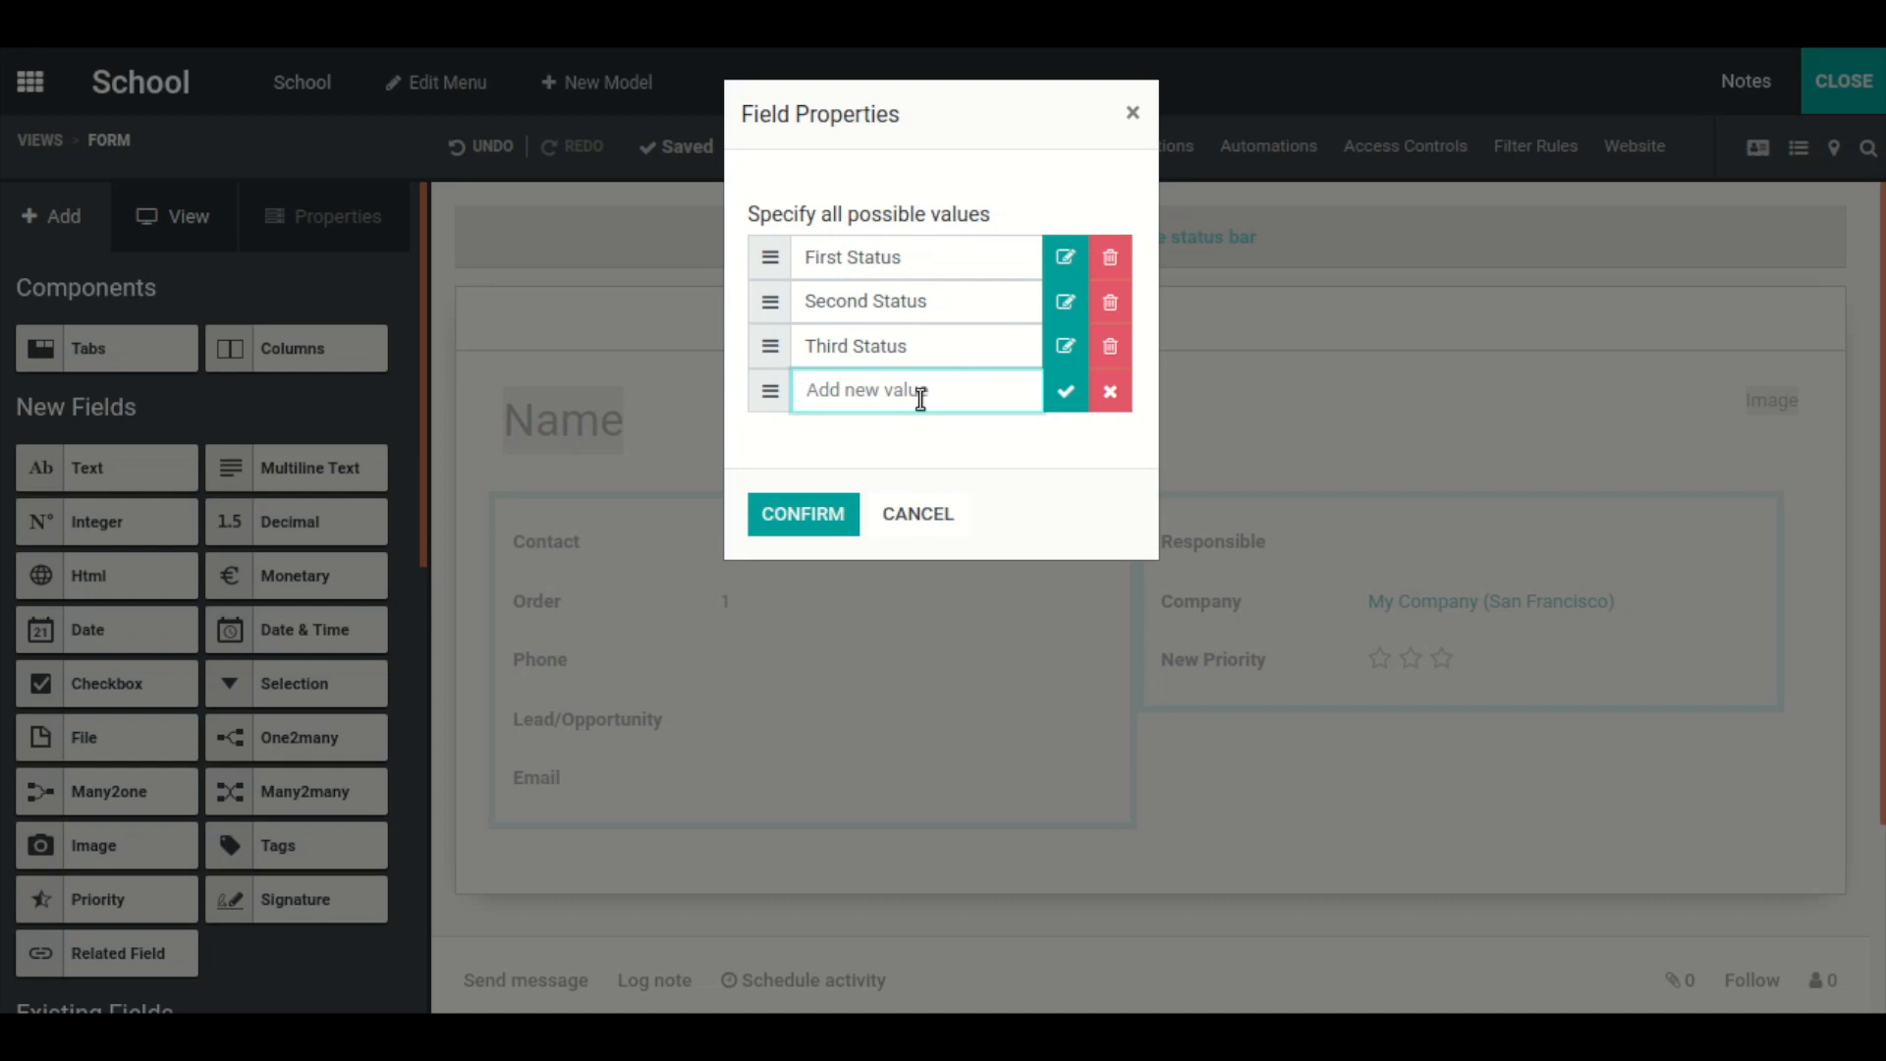
text(Final)
click(758, 512)
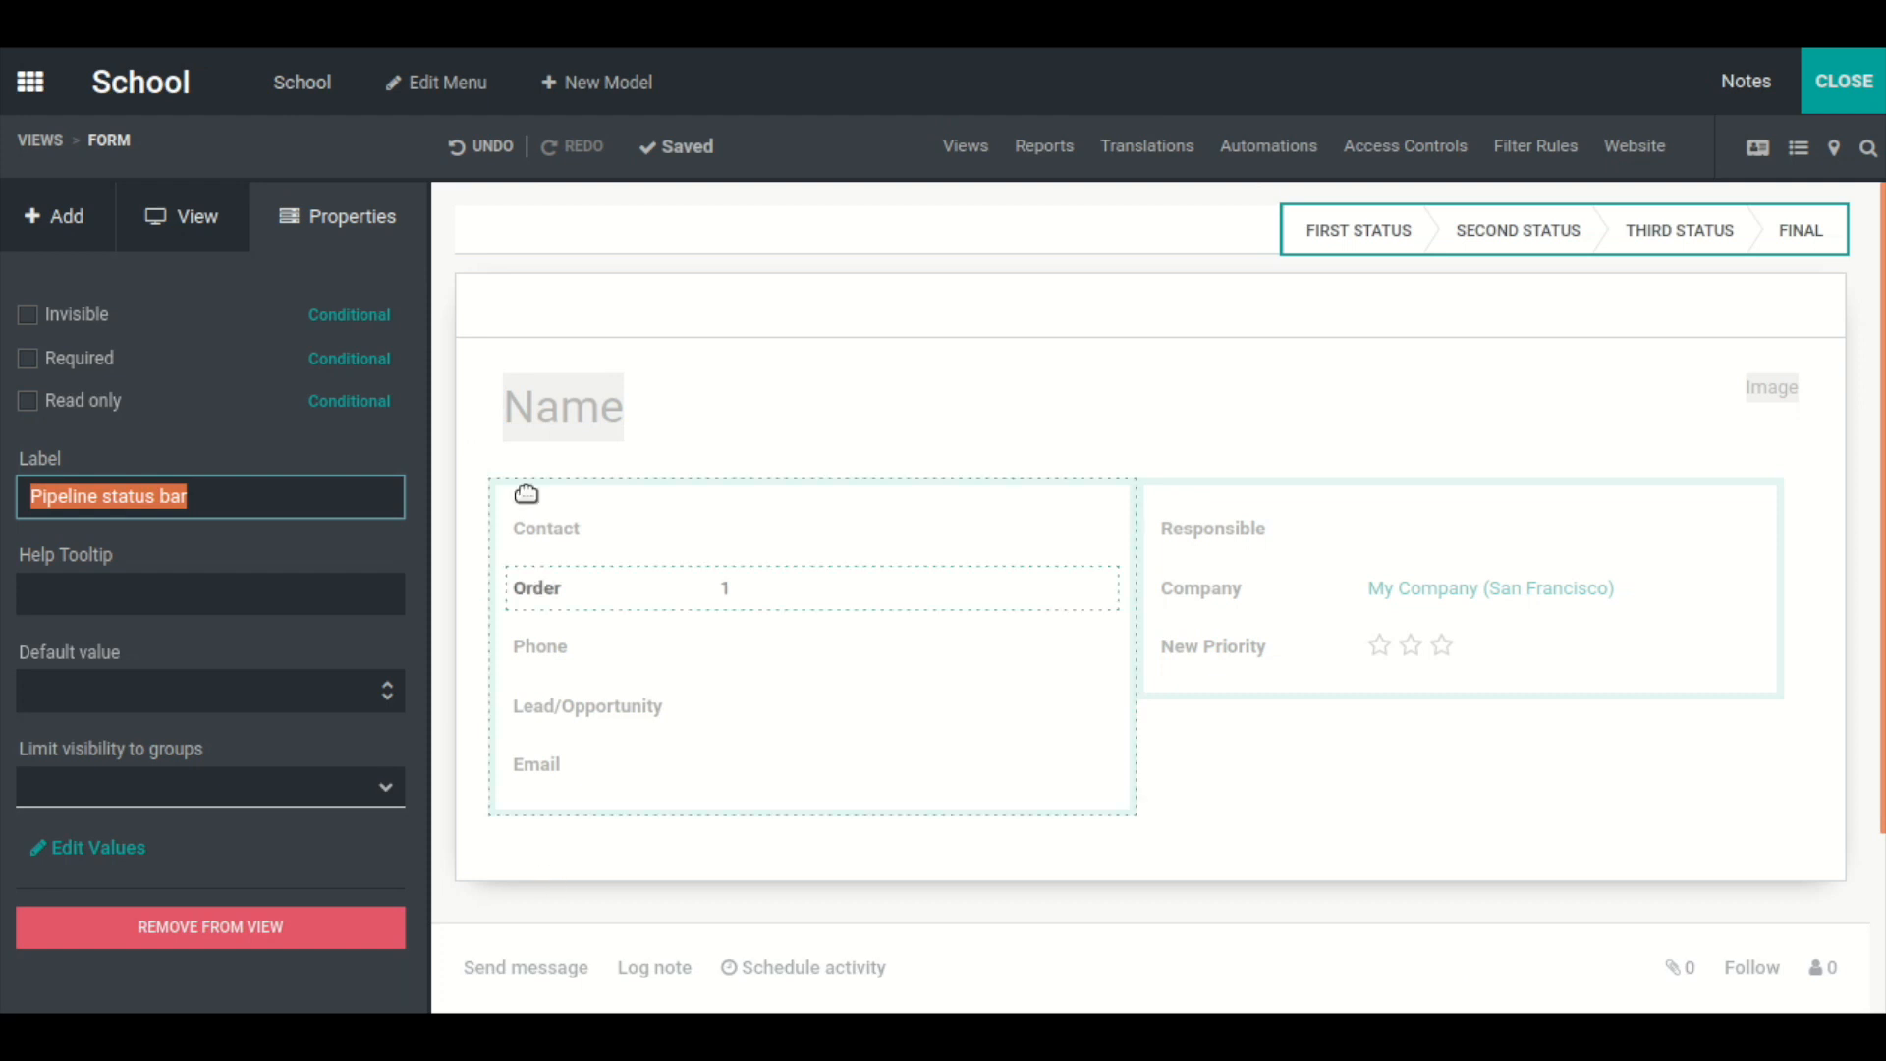
- Look through the existing fields available for the School form and open the overview of its views
click(51, 210)
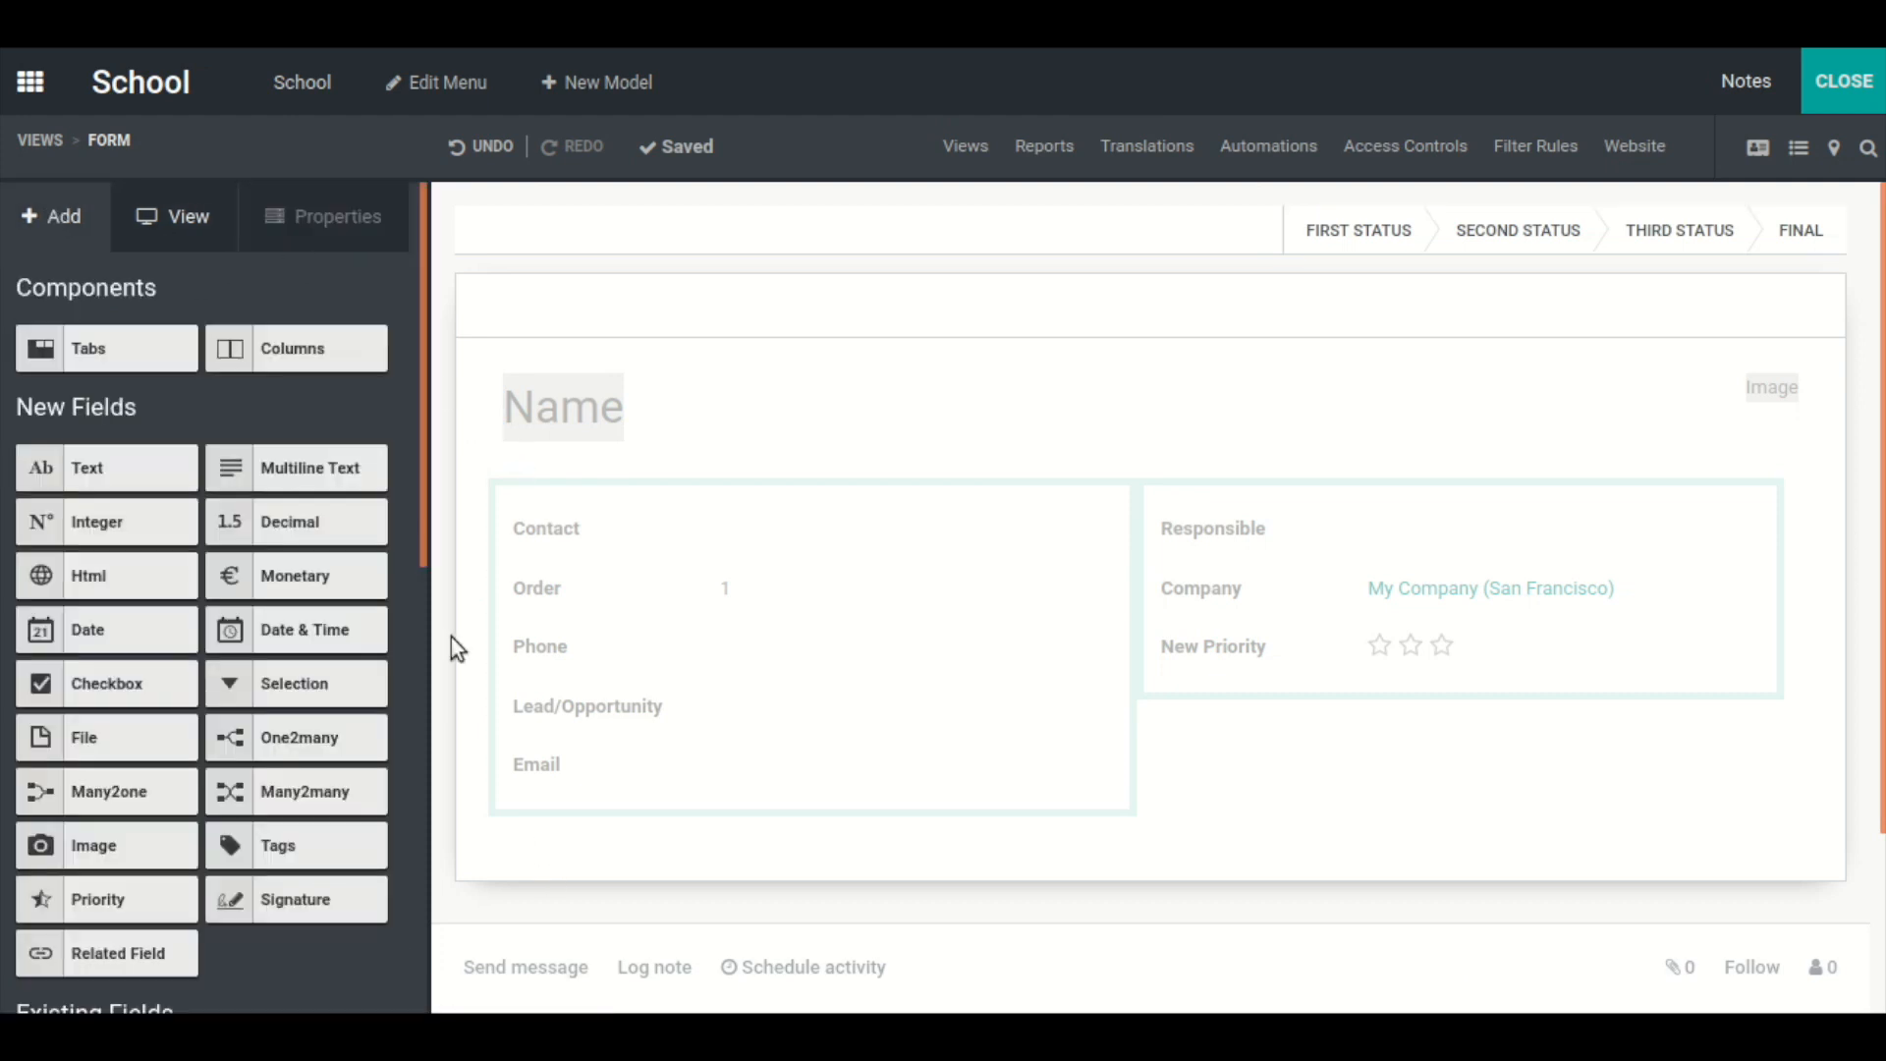
scroll(232, 732, down, 6)
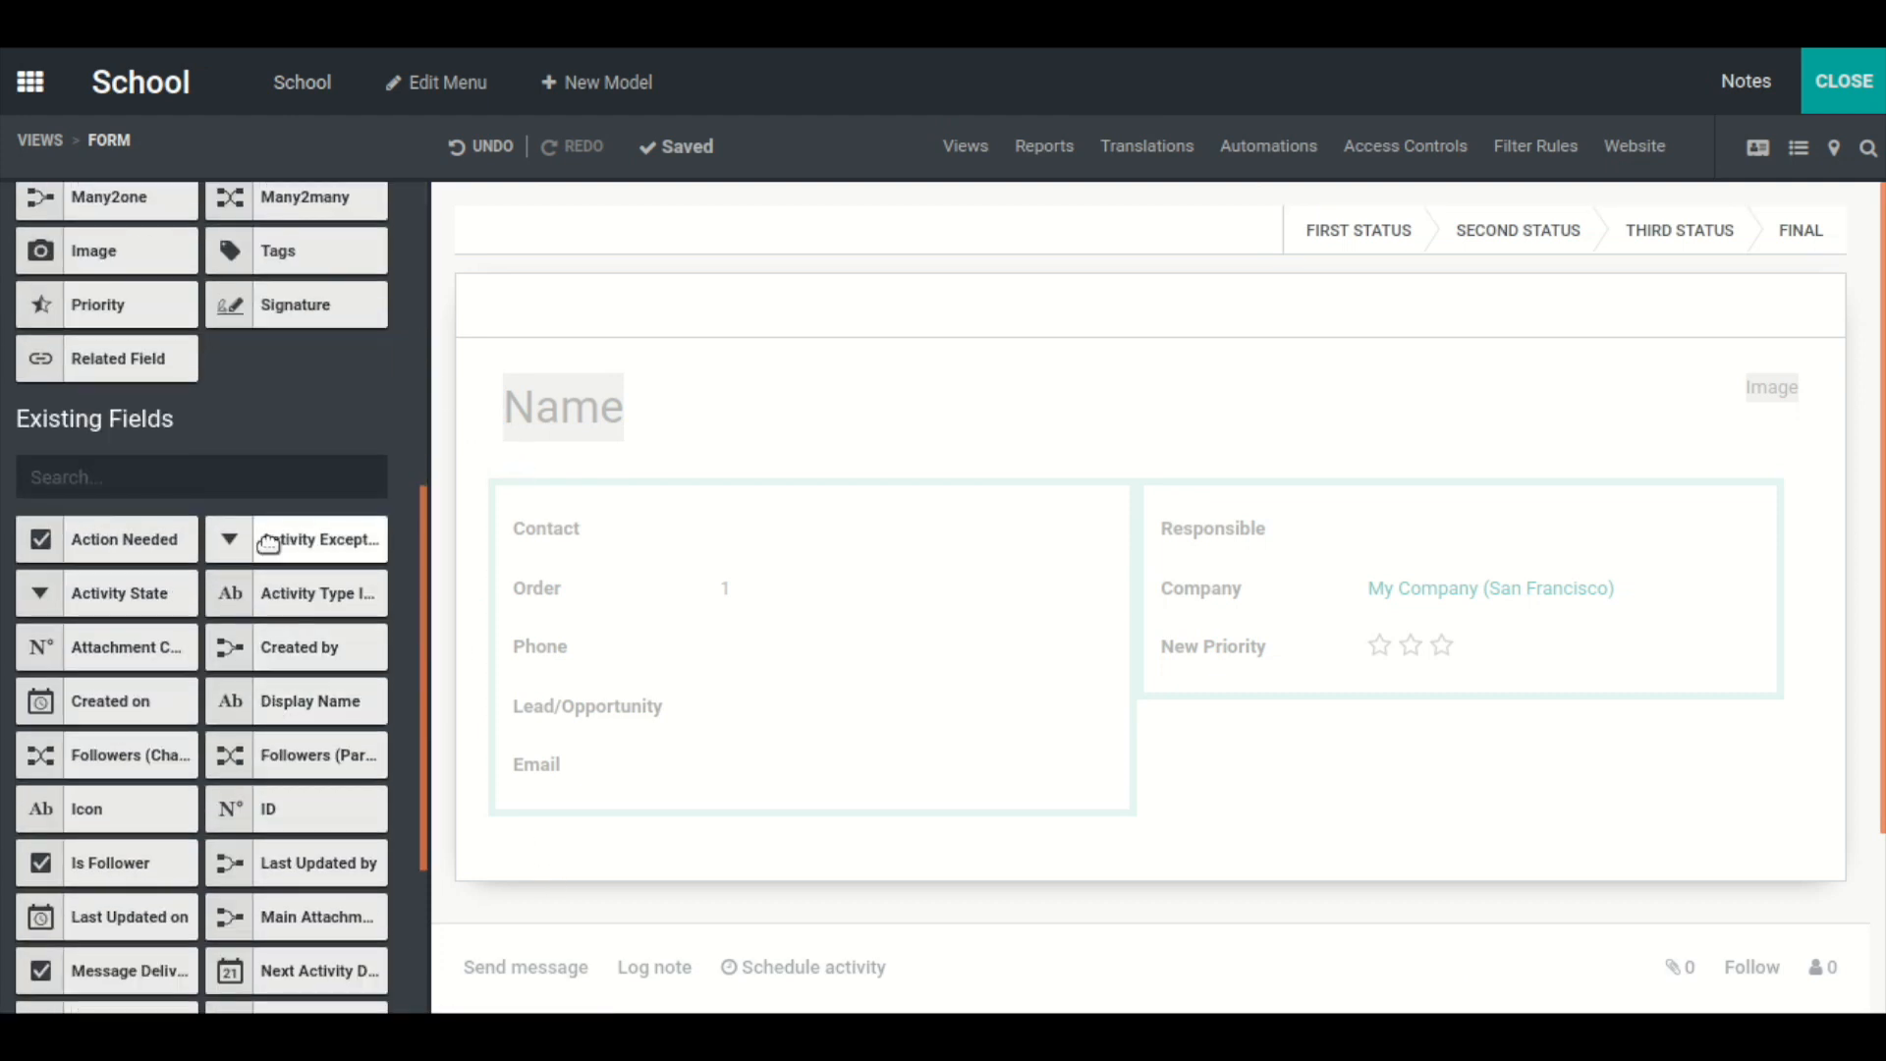
scroll(340, 499, down, 1)
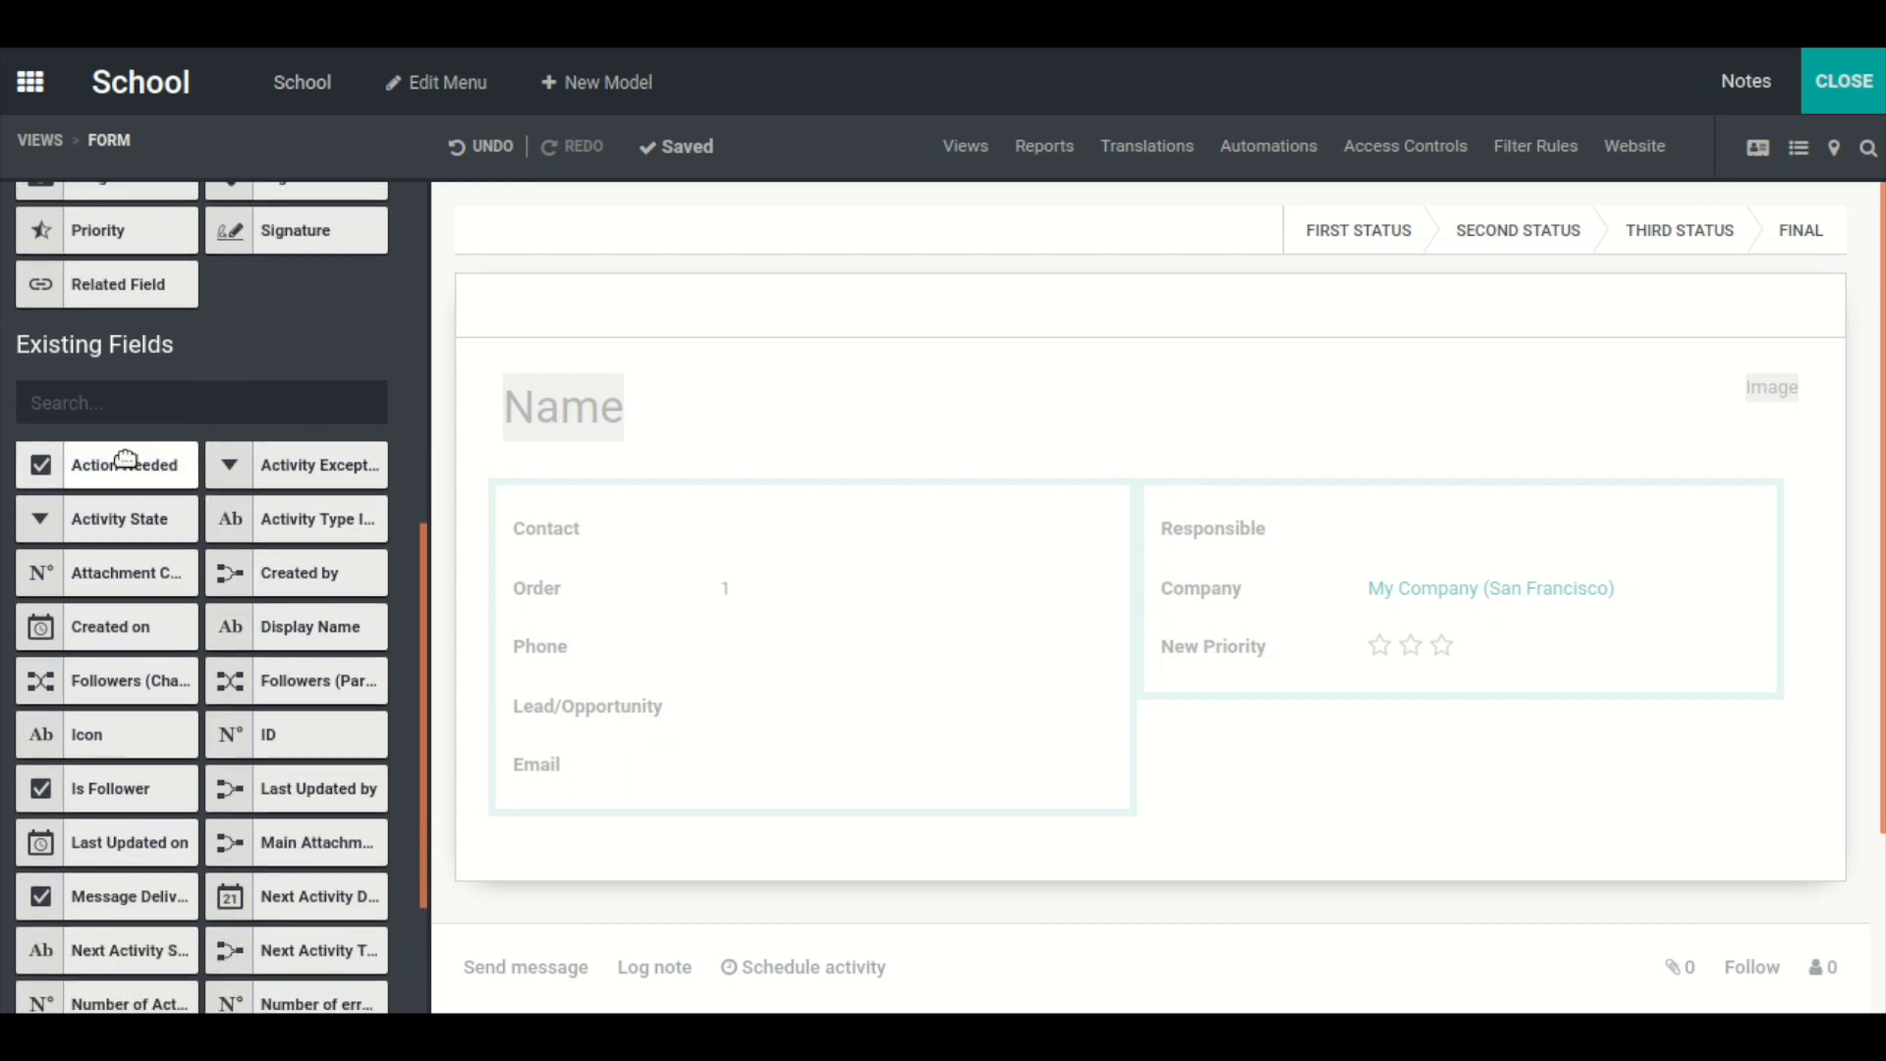
scroll(190, 432, down, 3)
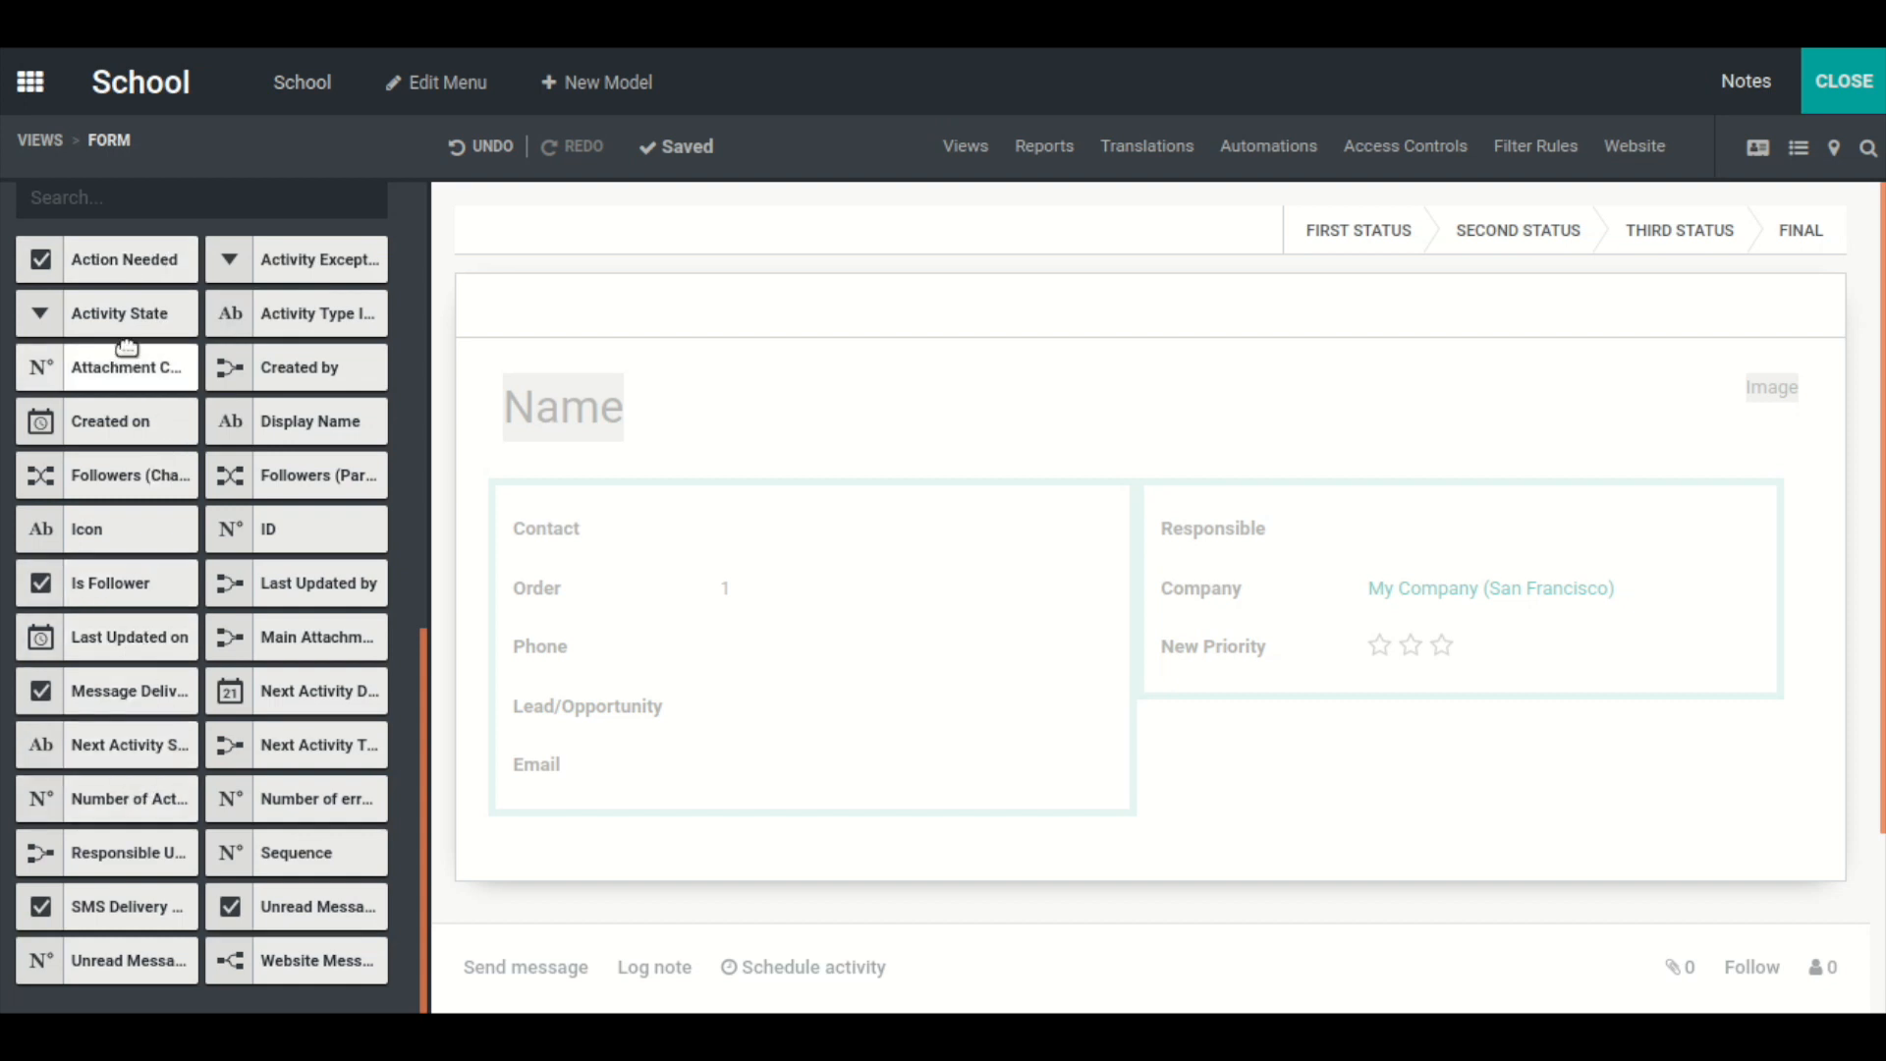
scroll(280, 481, up, 3)
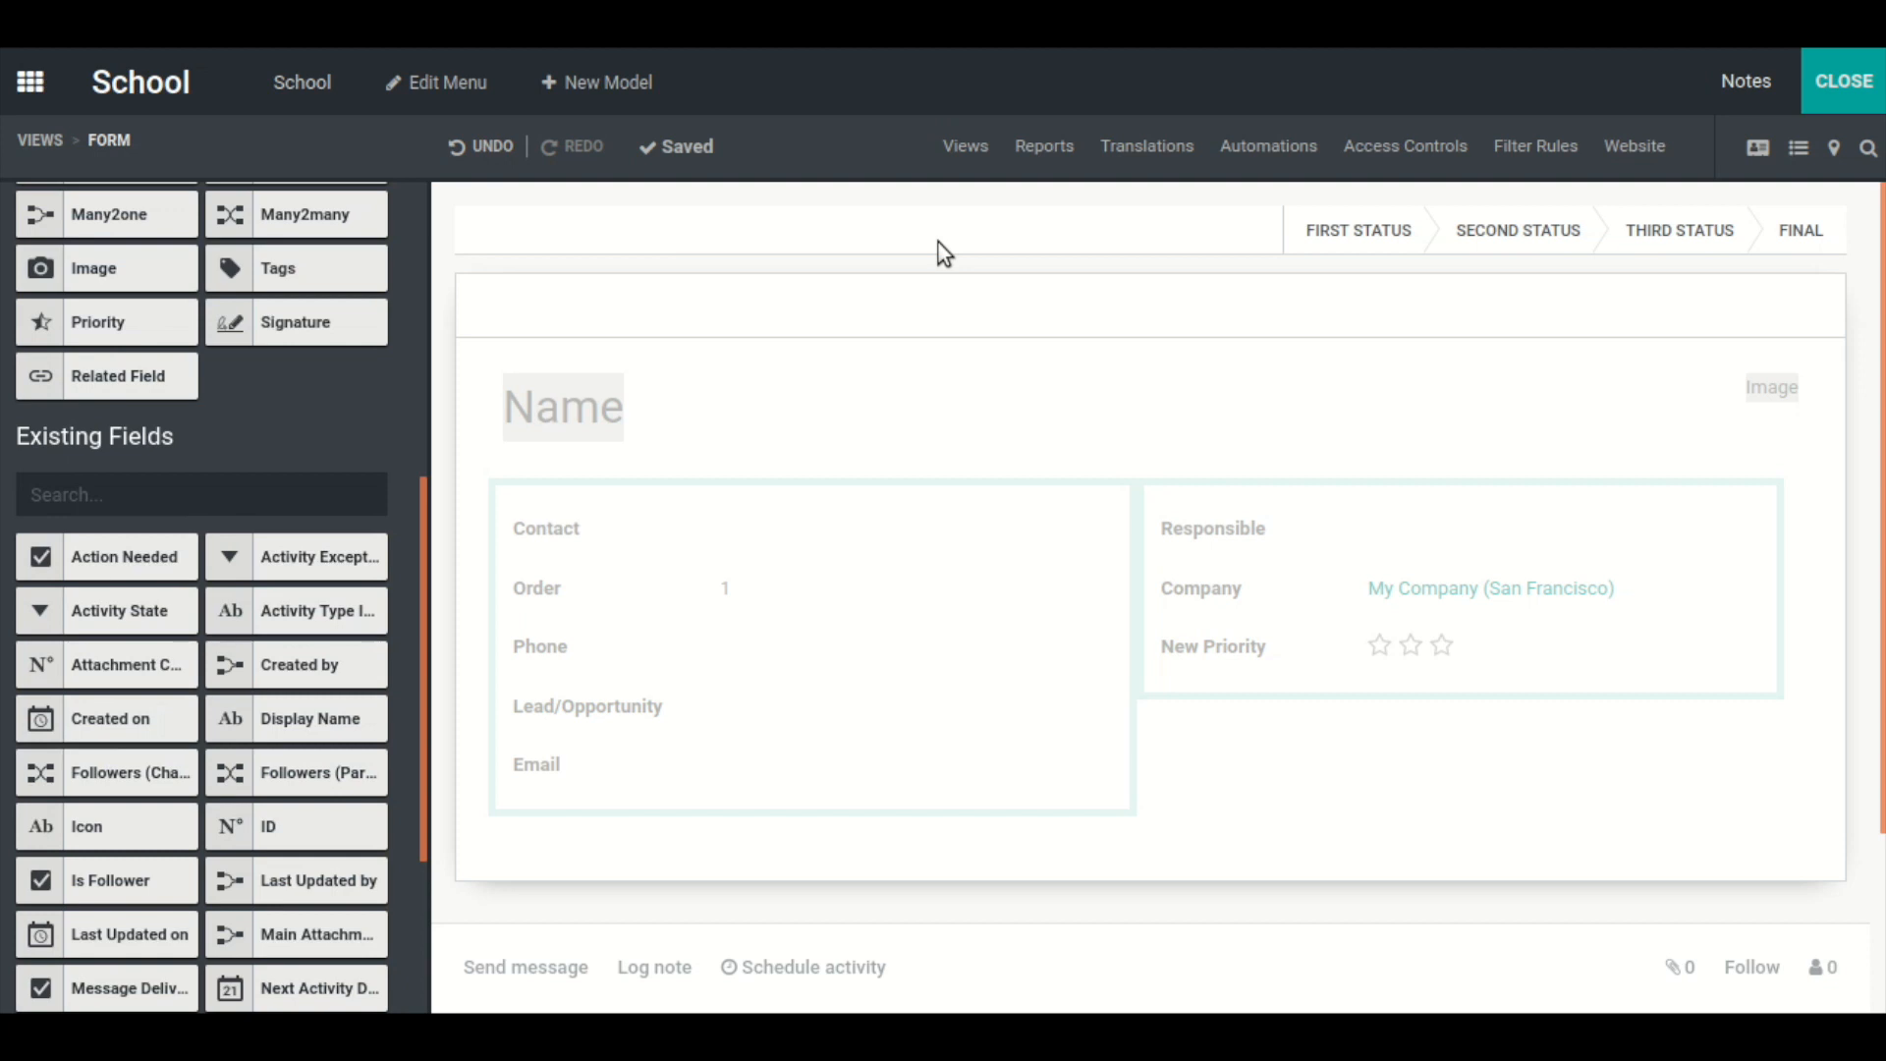
click(955, 162)
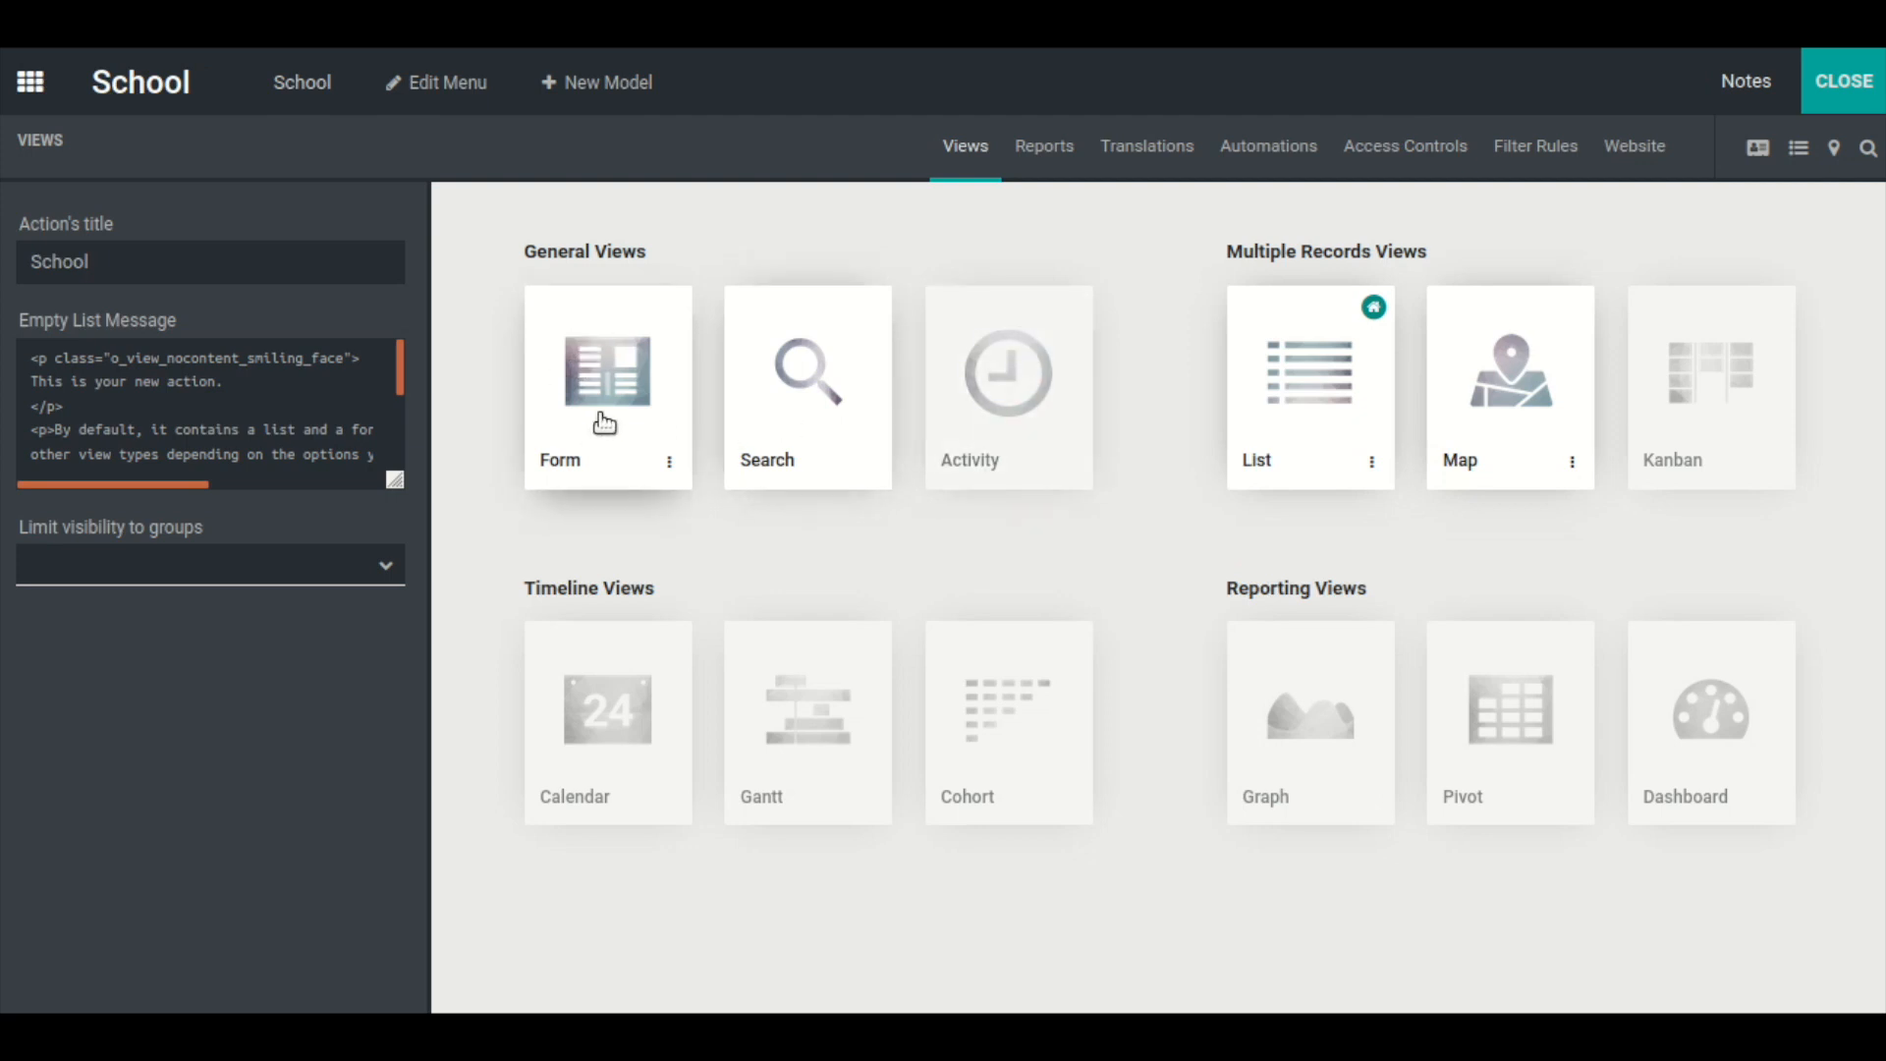
mouse_move(943, 381)
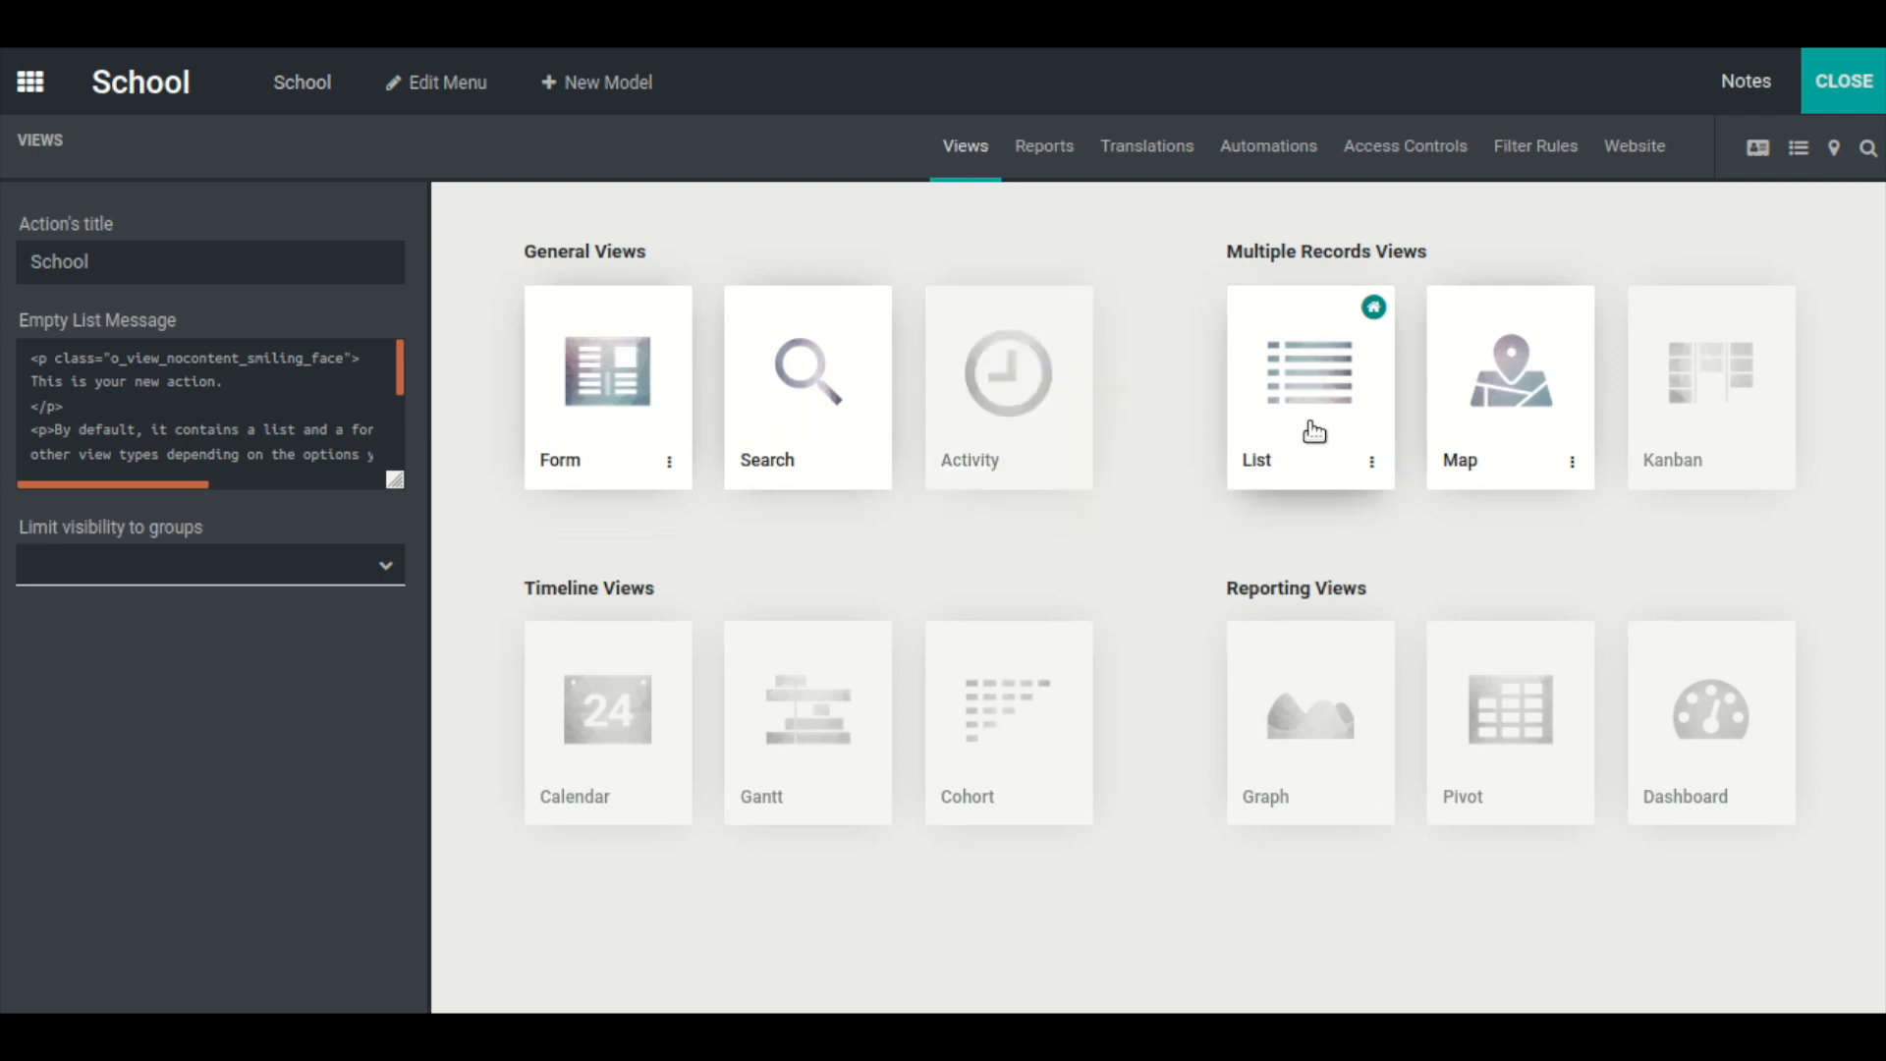
- Look at the School form view and return to the views overview
mouse_move(543, 670)
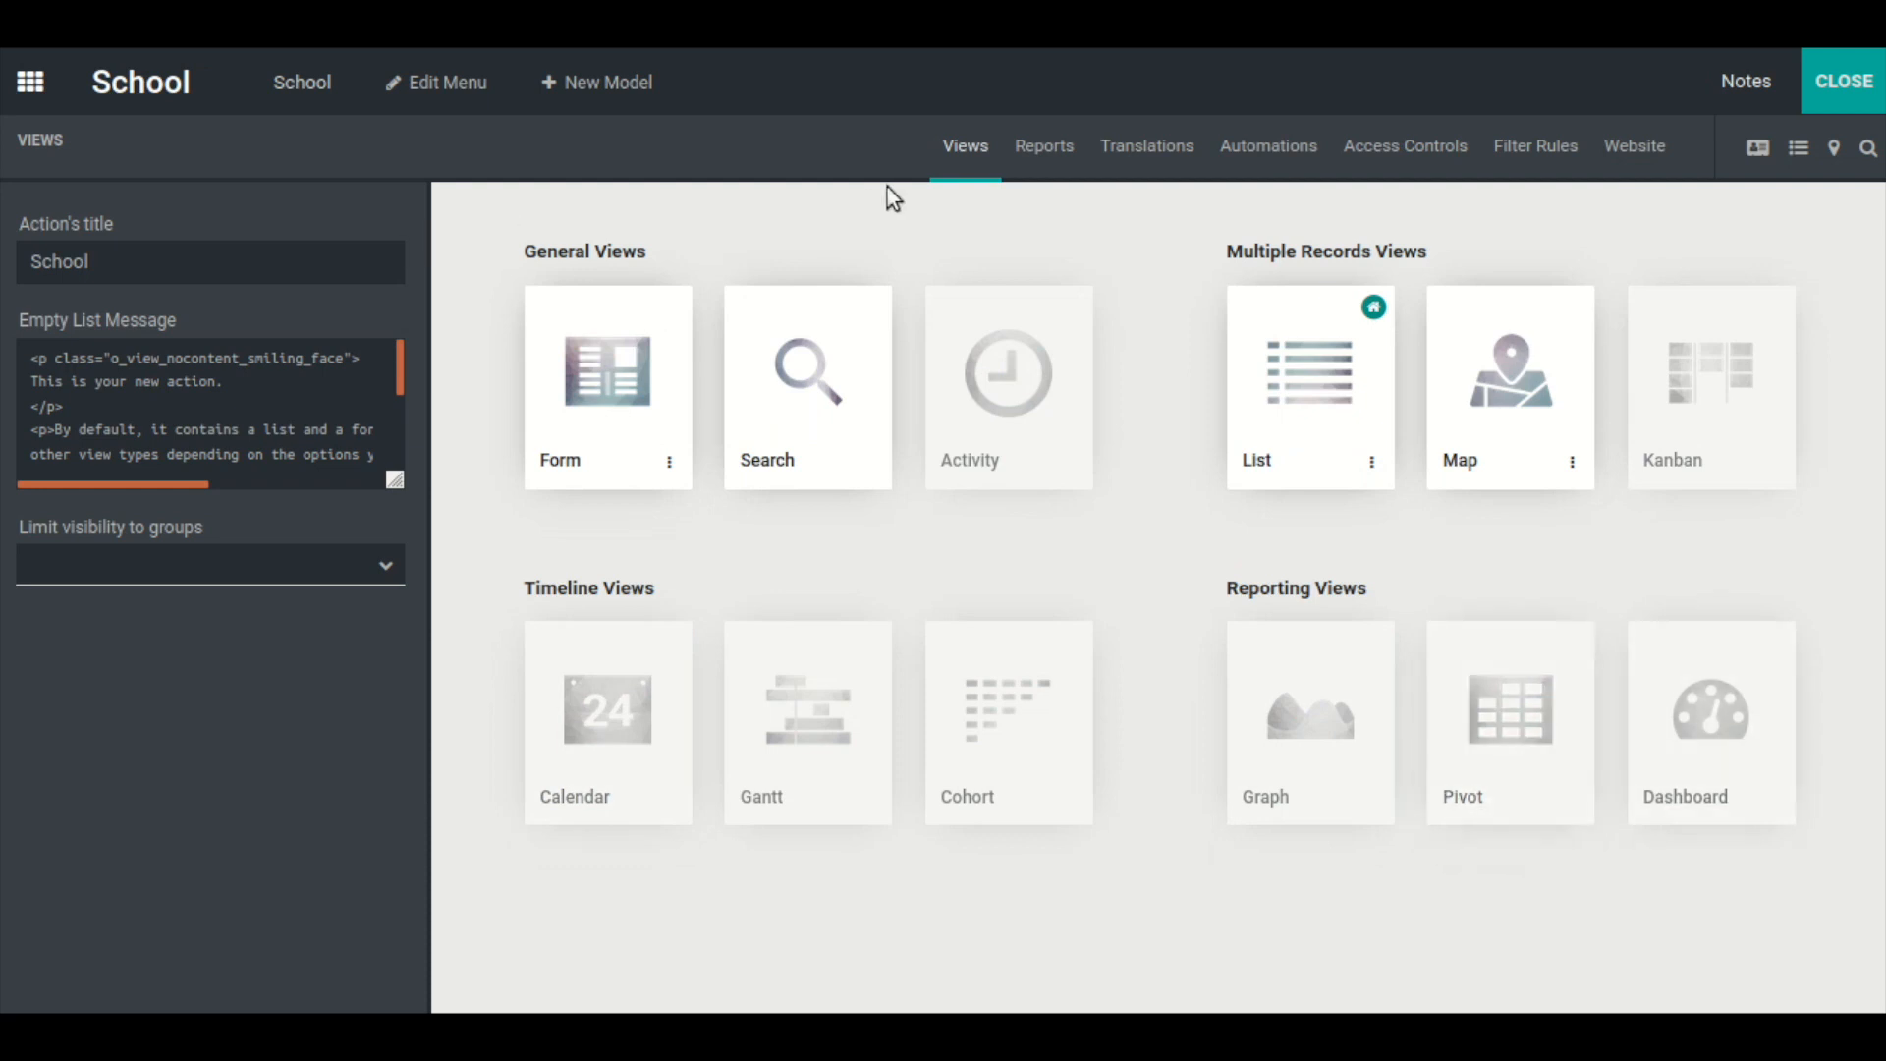
click(584, 386)
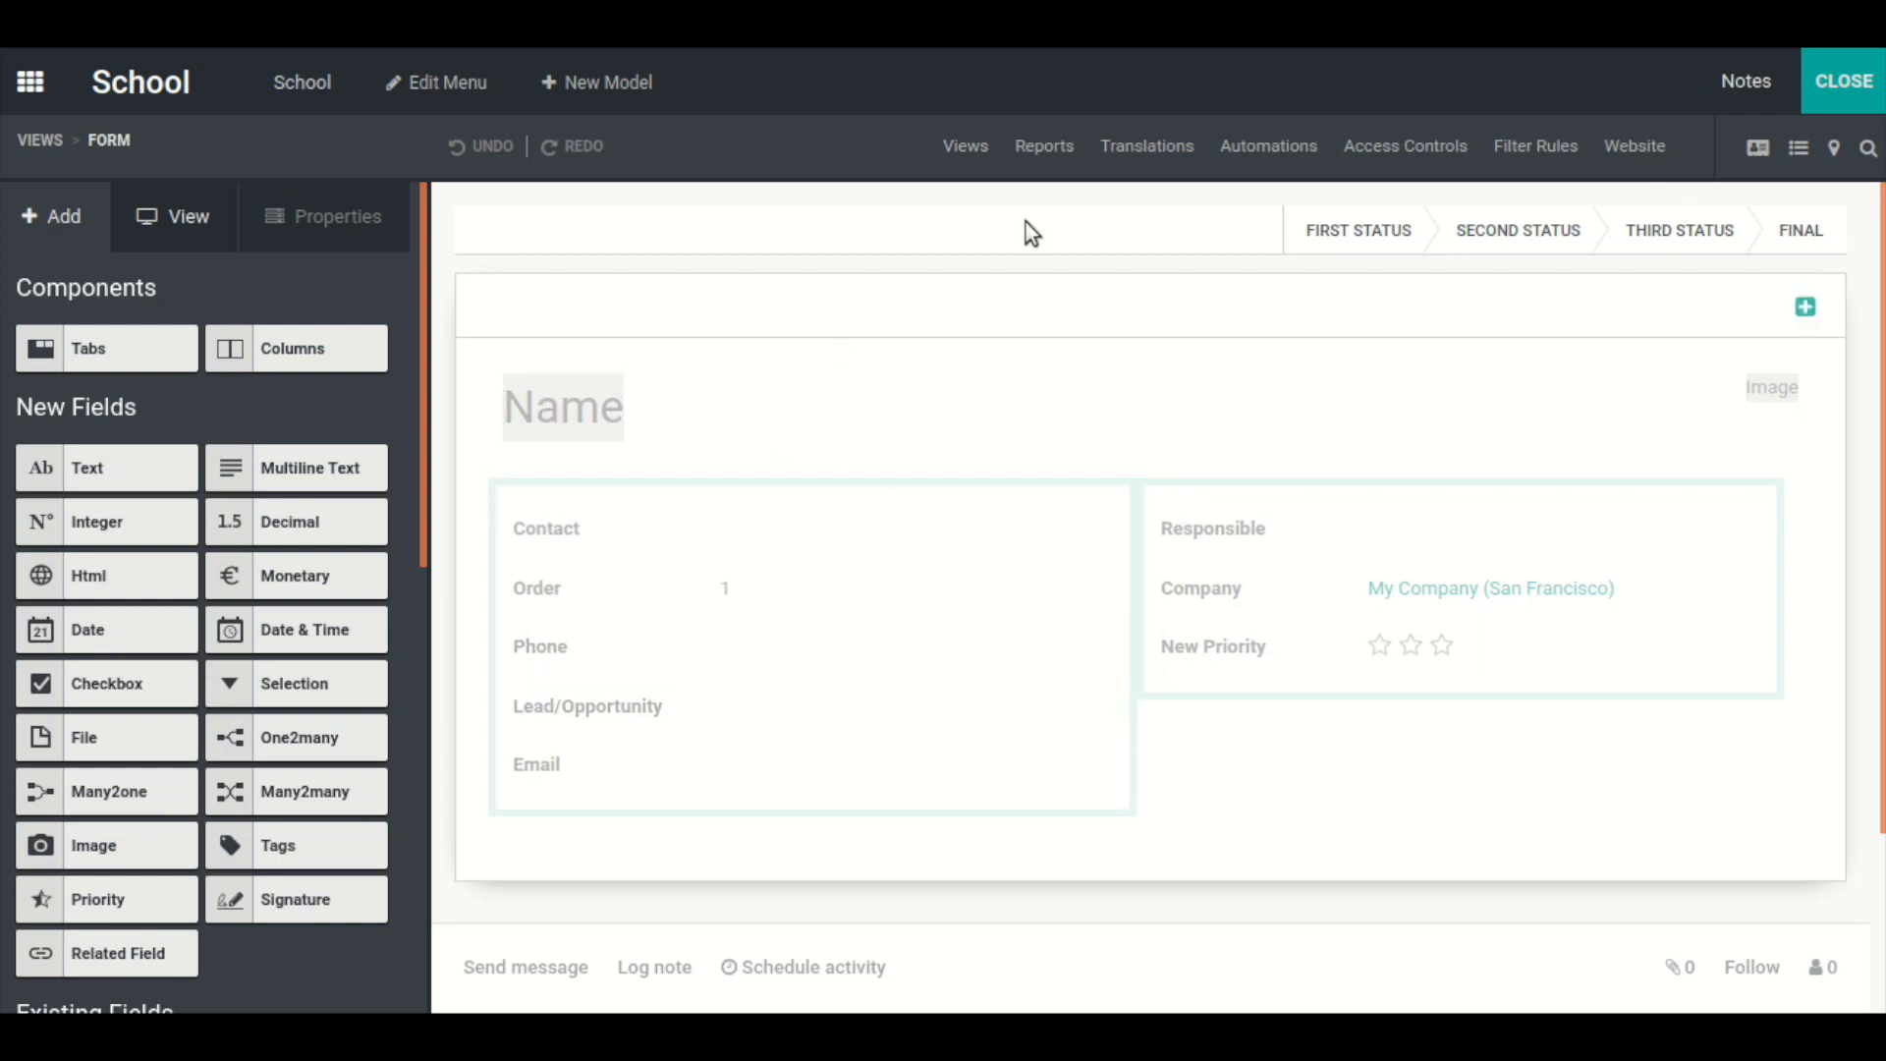
click(955, 150)
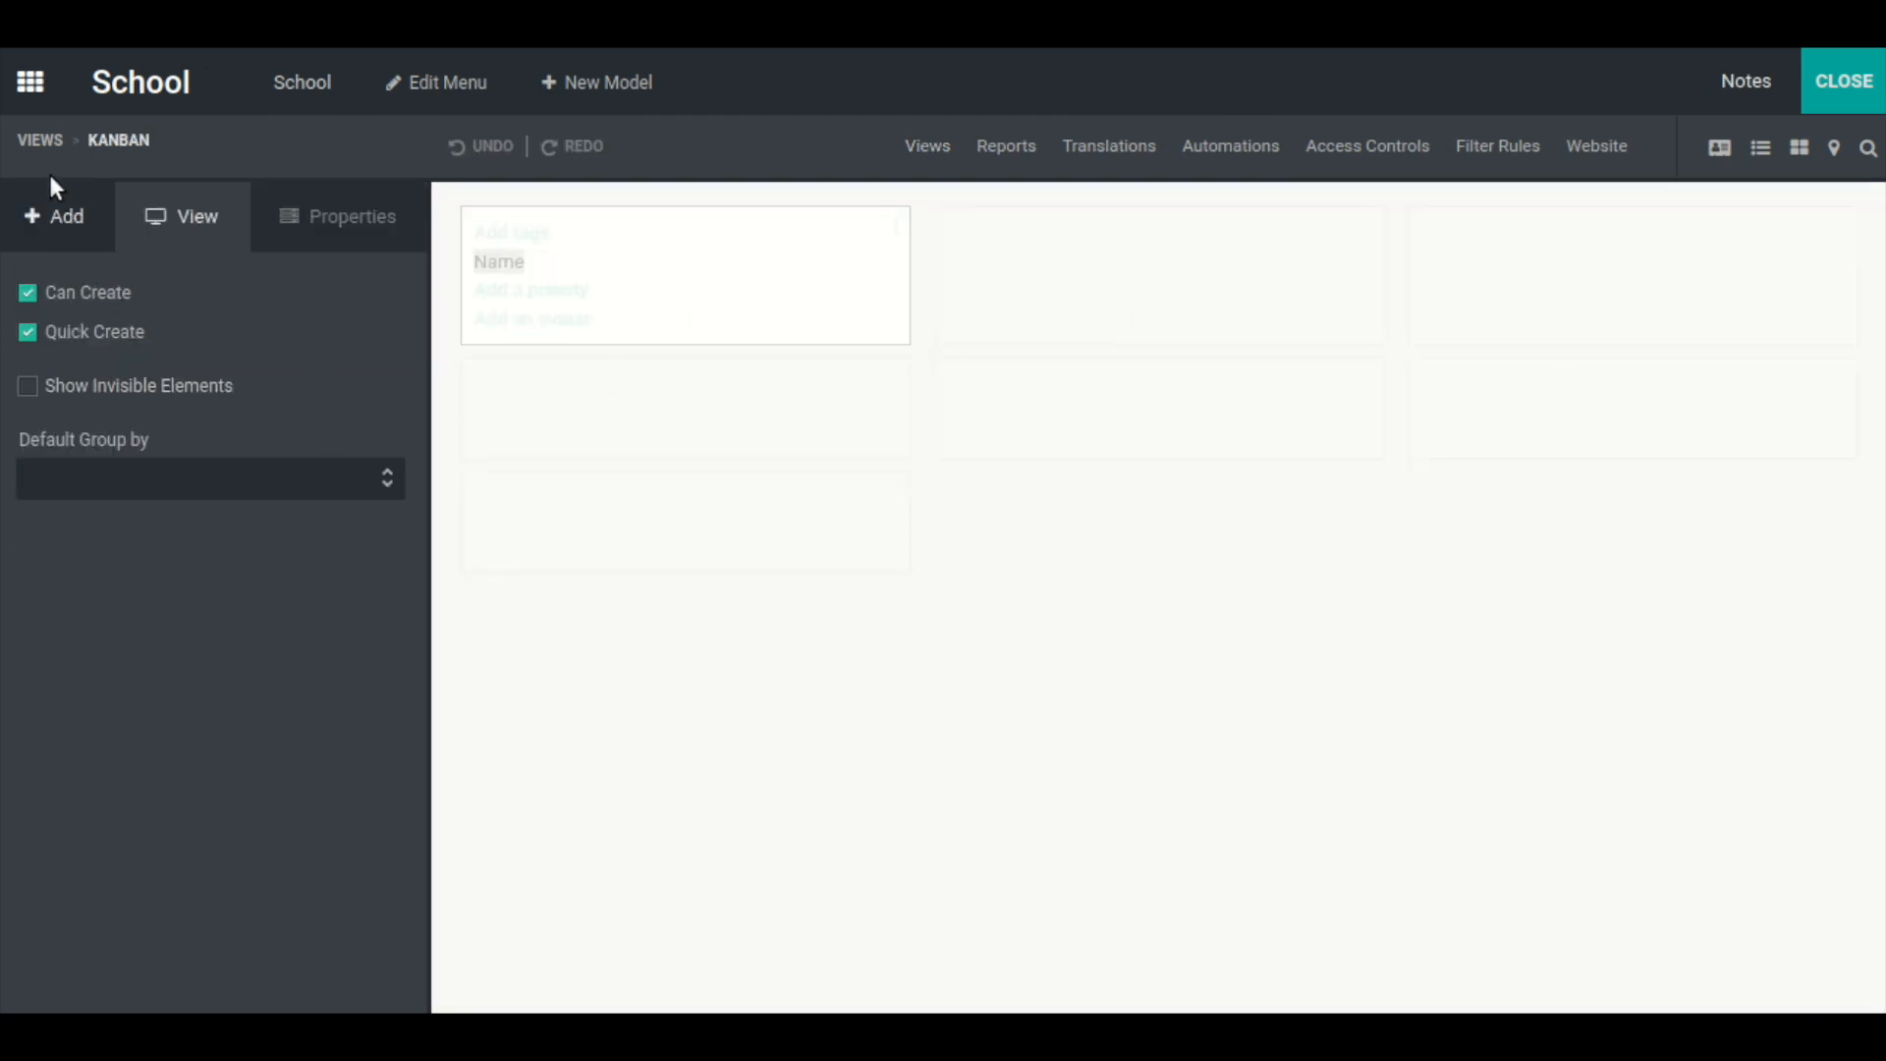
- Add the existing Active and Company fields to the School kanban card below Name
click(55, 220)
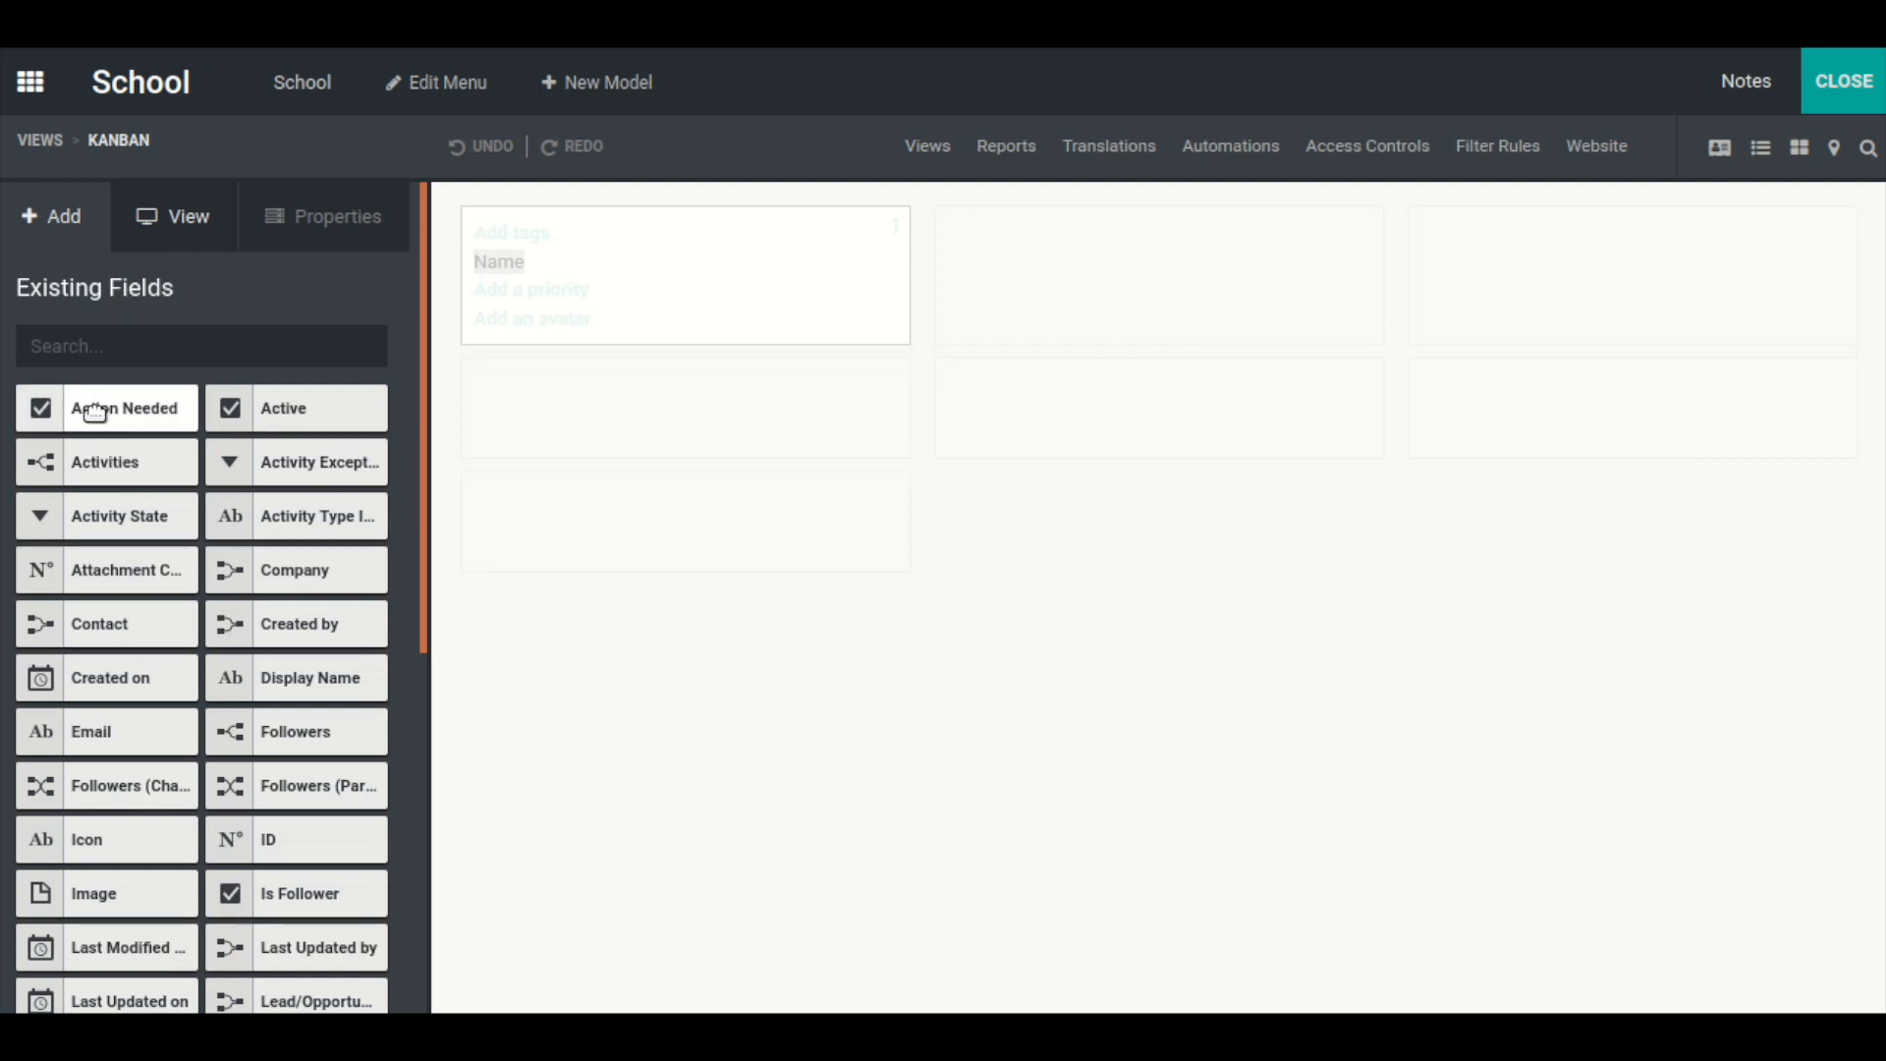
drag(546, 226, 547, 274)
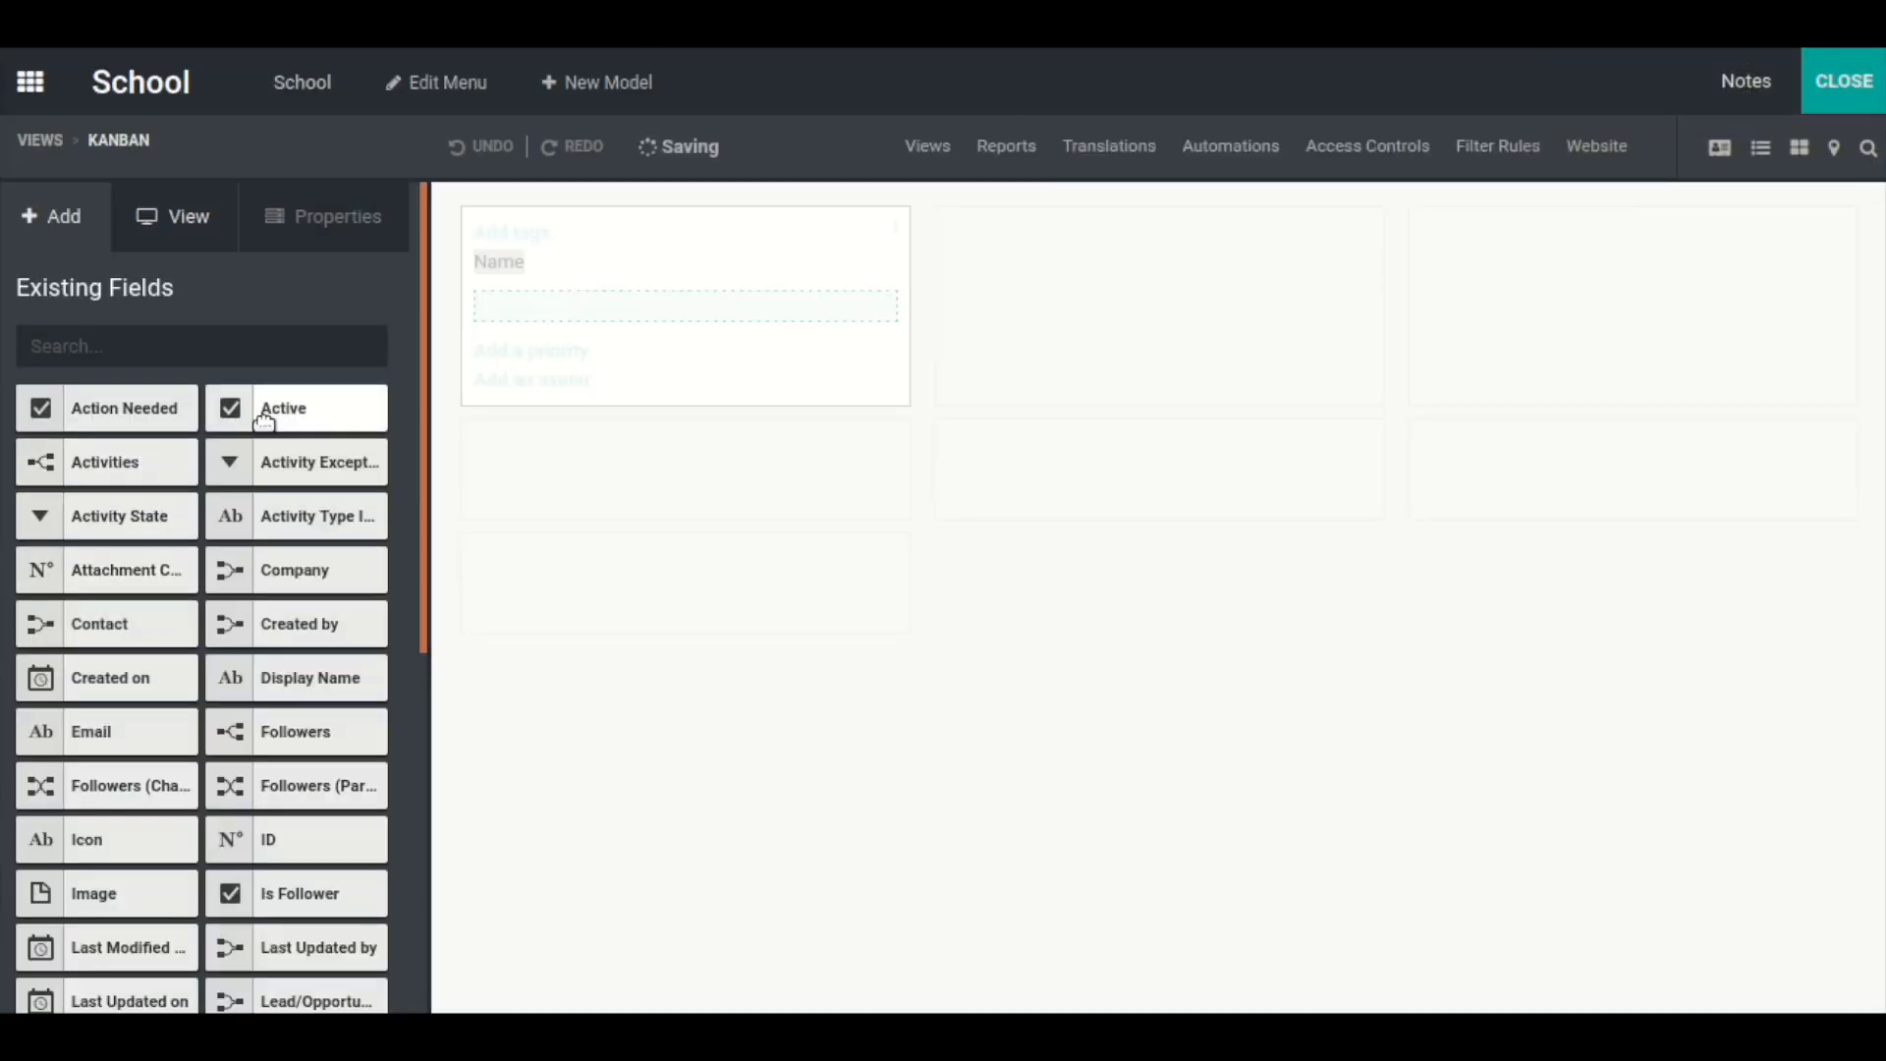
drag(265, 412, 566, 329)
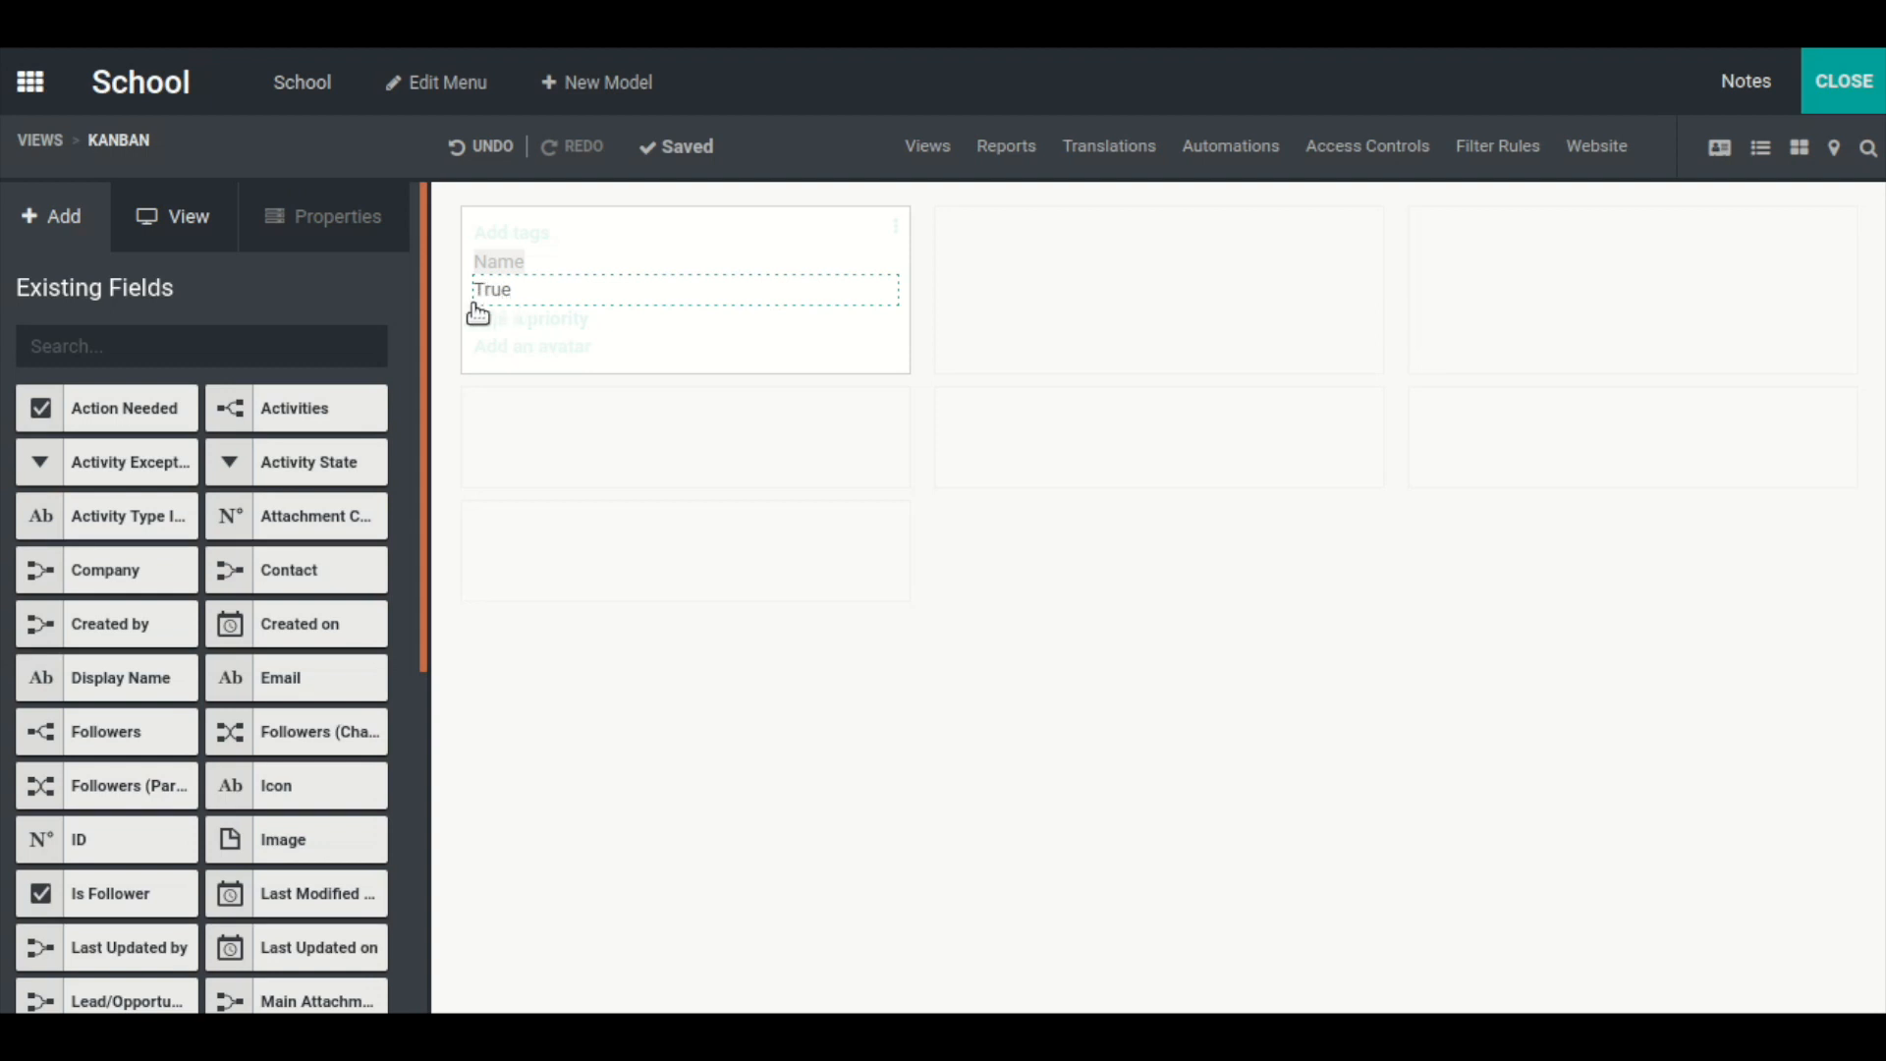
drag(119, 568, 543, 344)
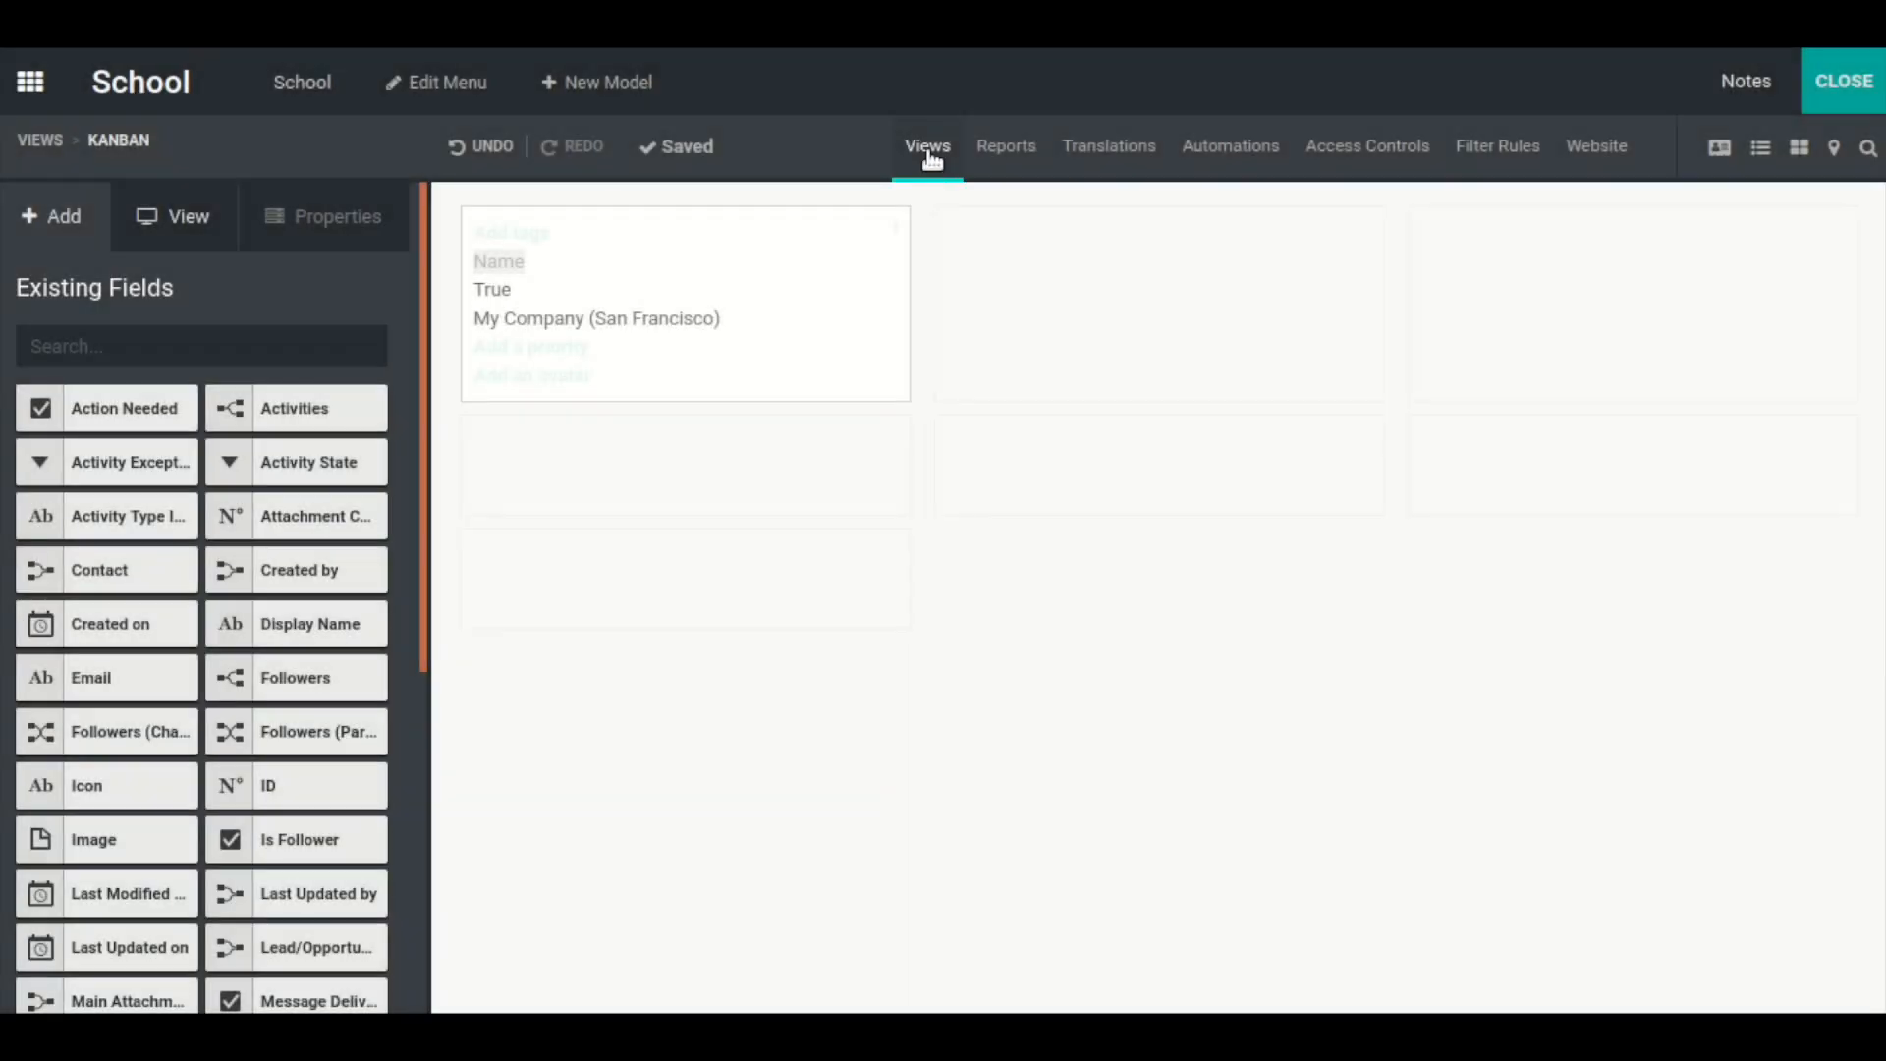
scroll(295, 678, down, 3)
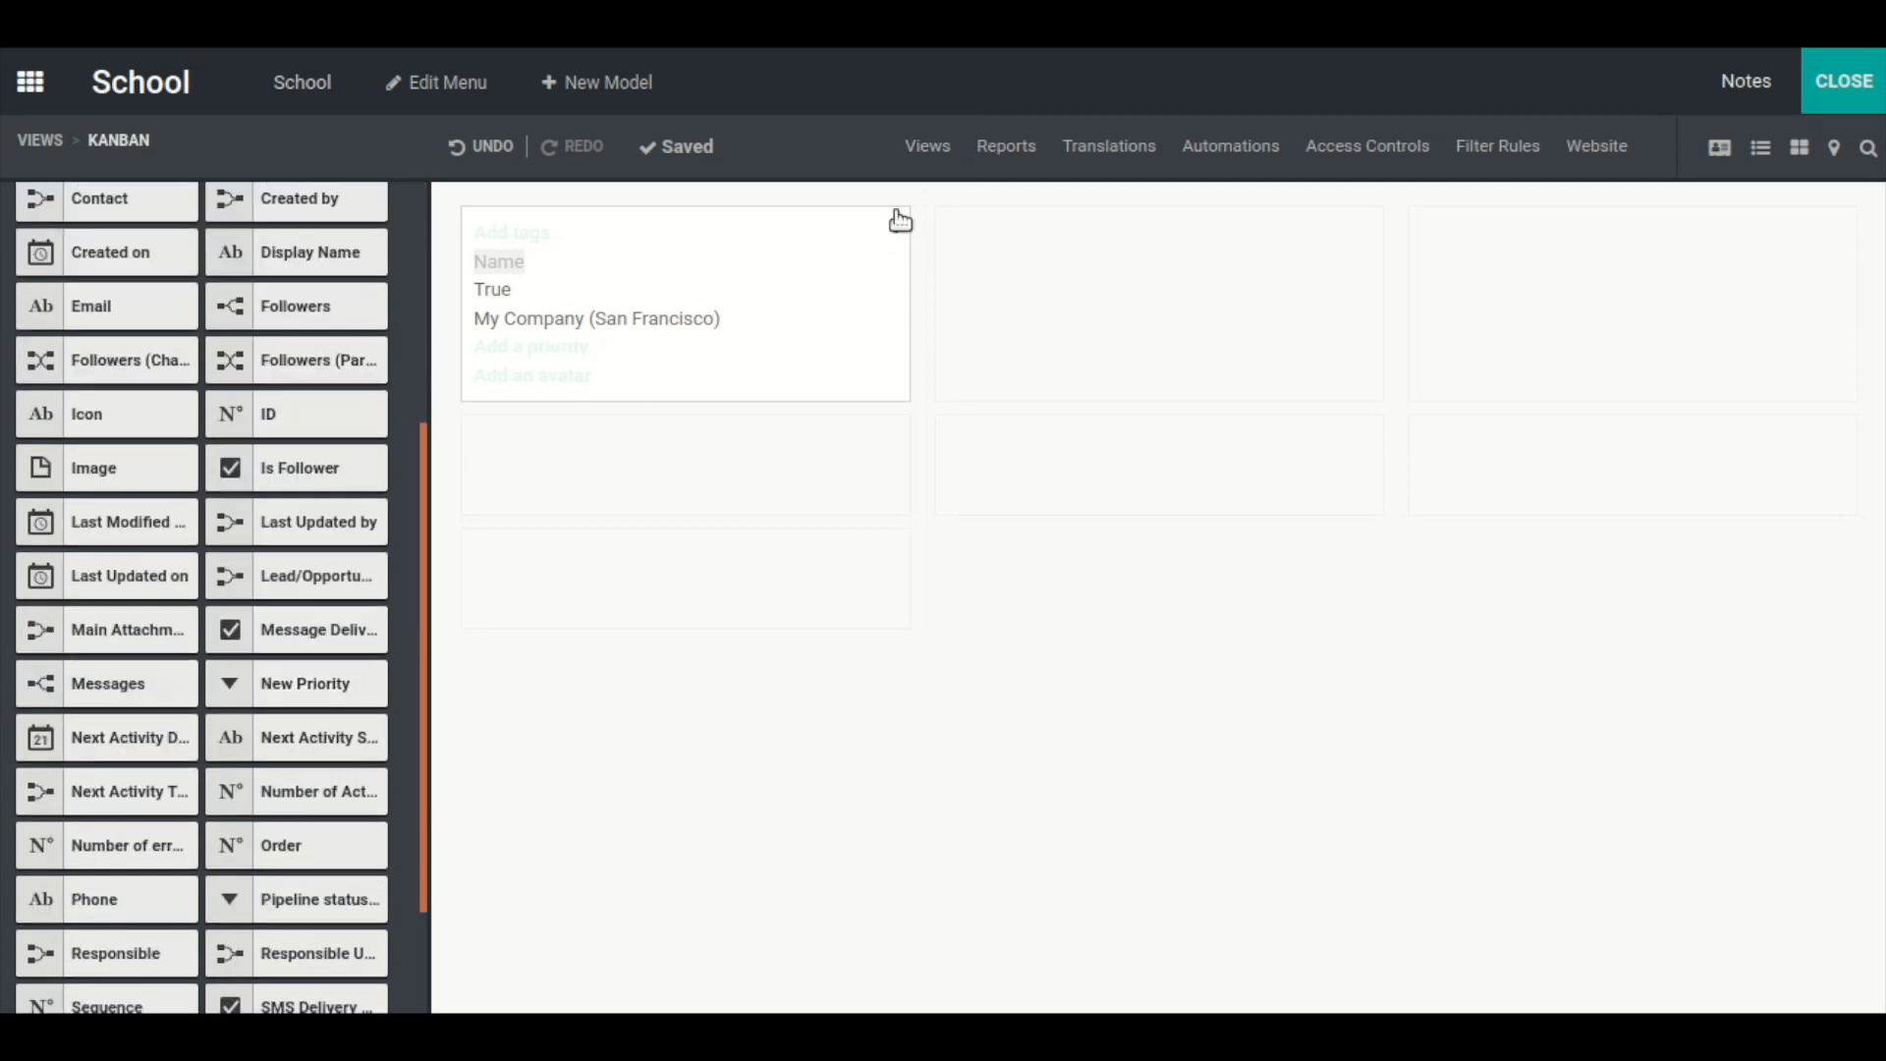
- Add a new Text field as the first column of the School list view and return to the views overview
click(949, 149)
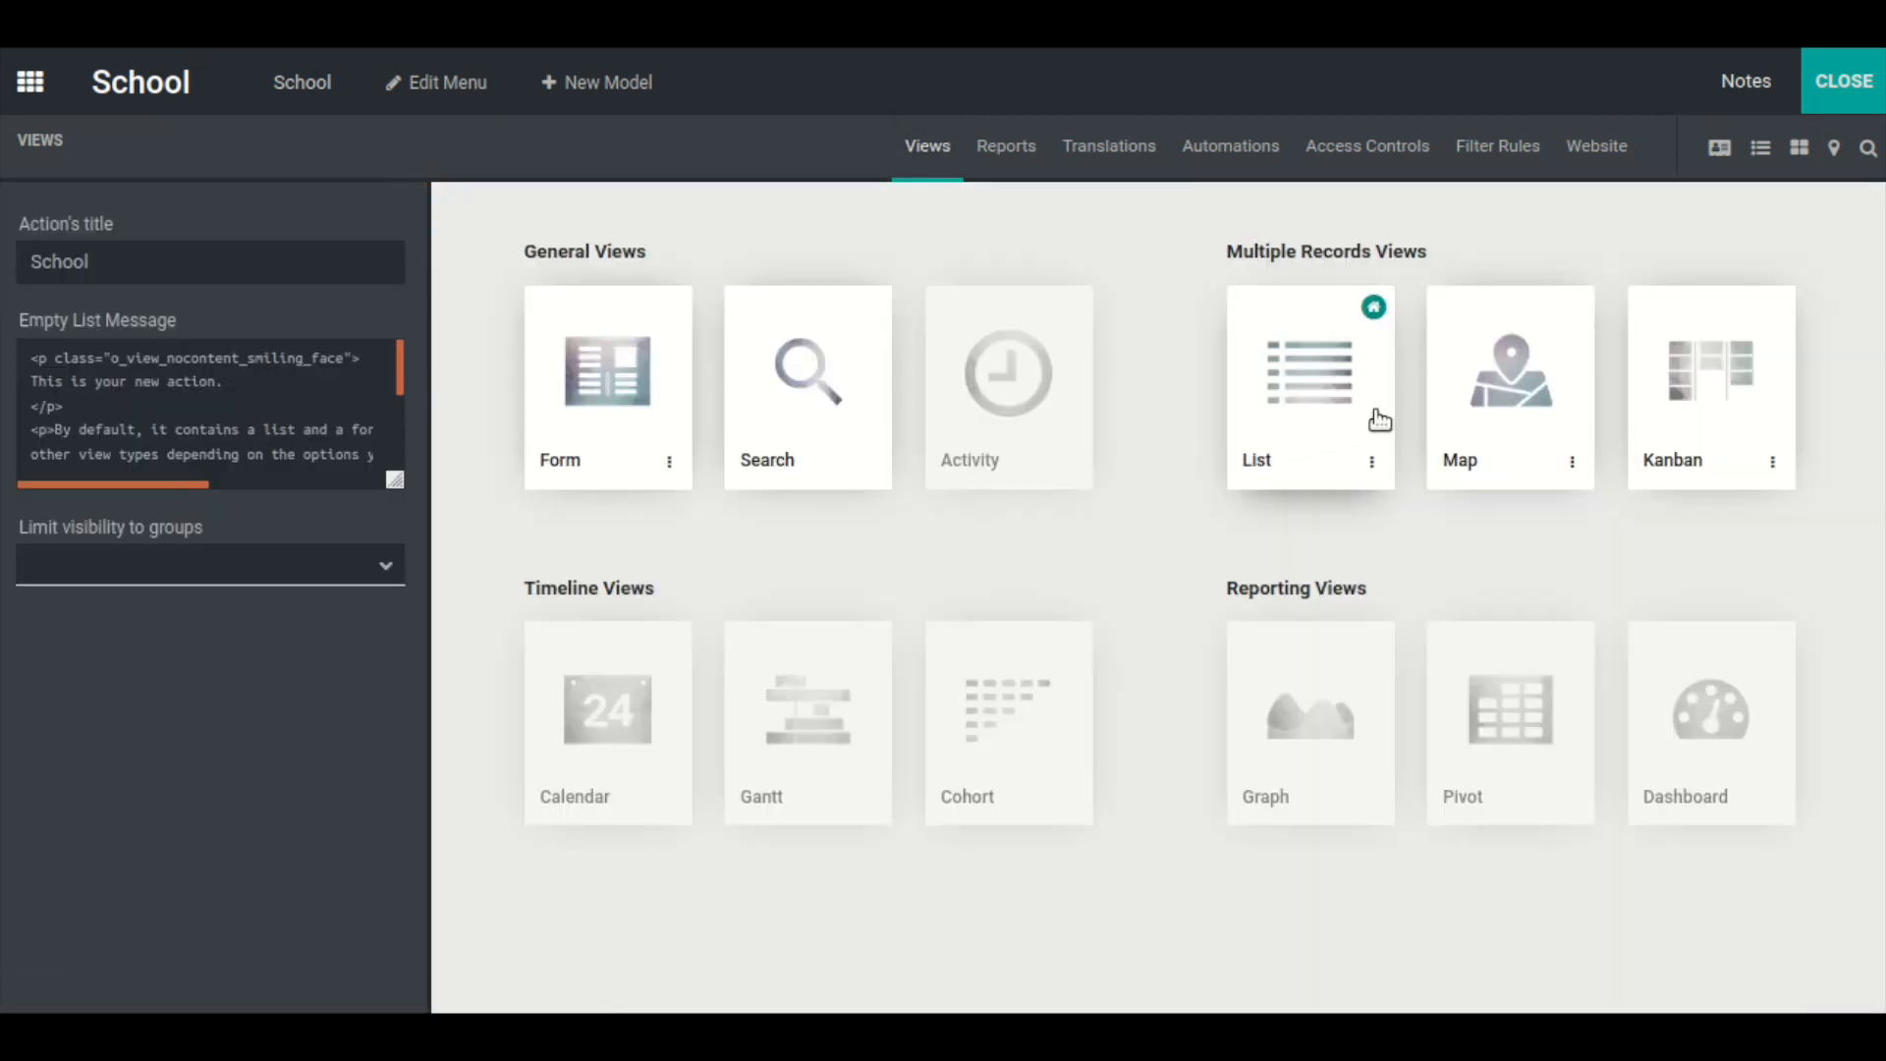
click(1312, 428)
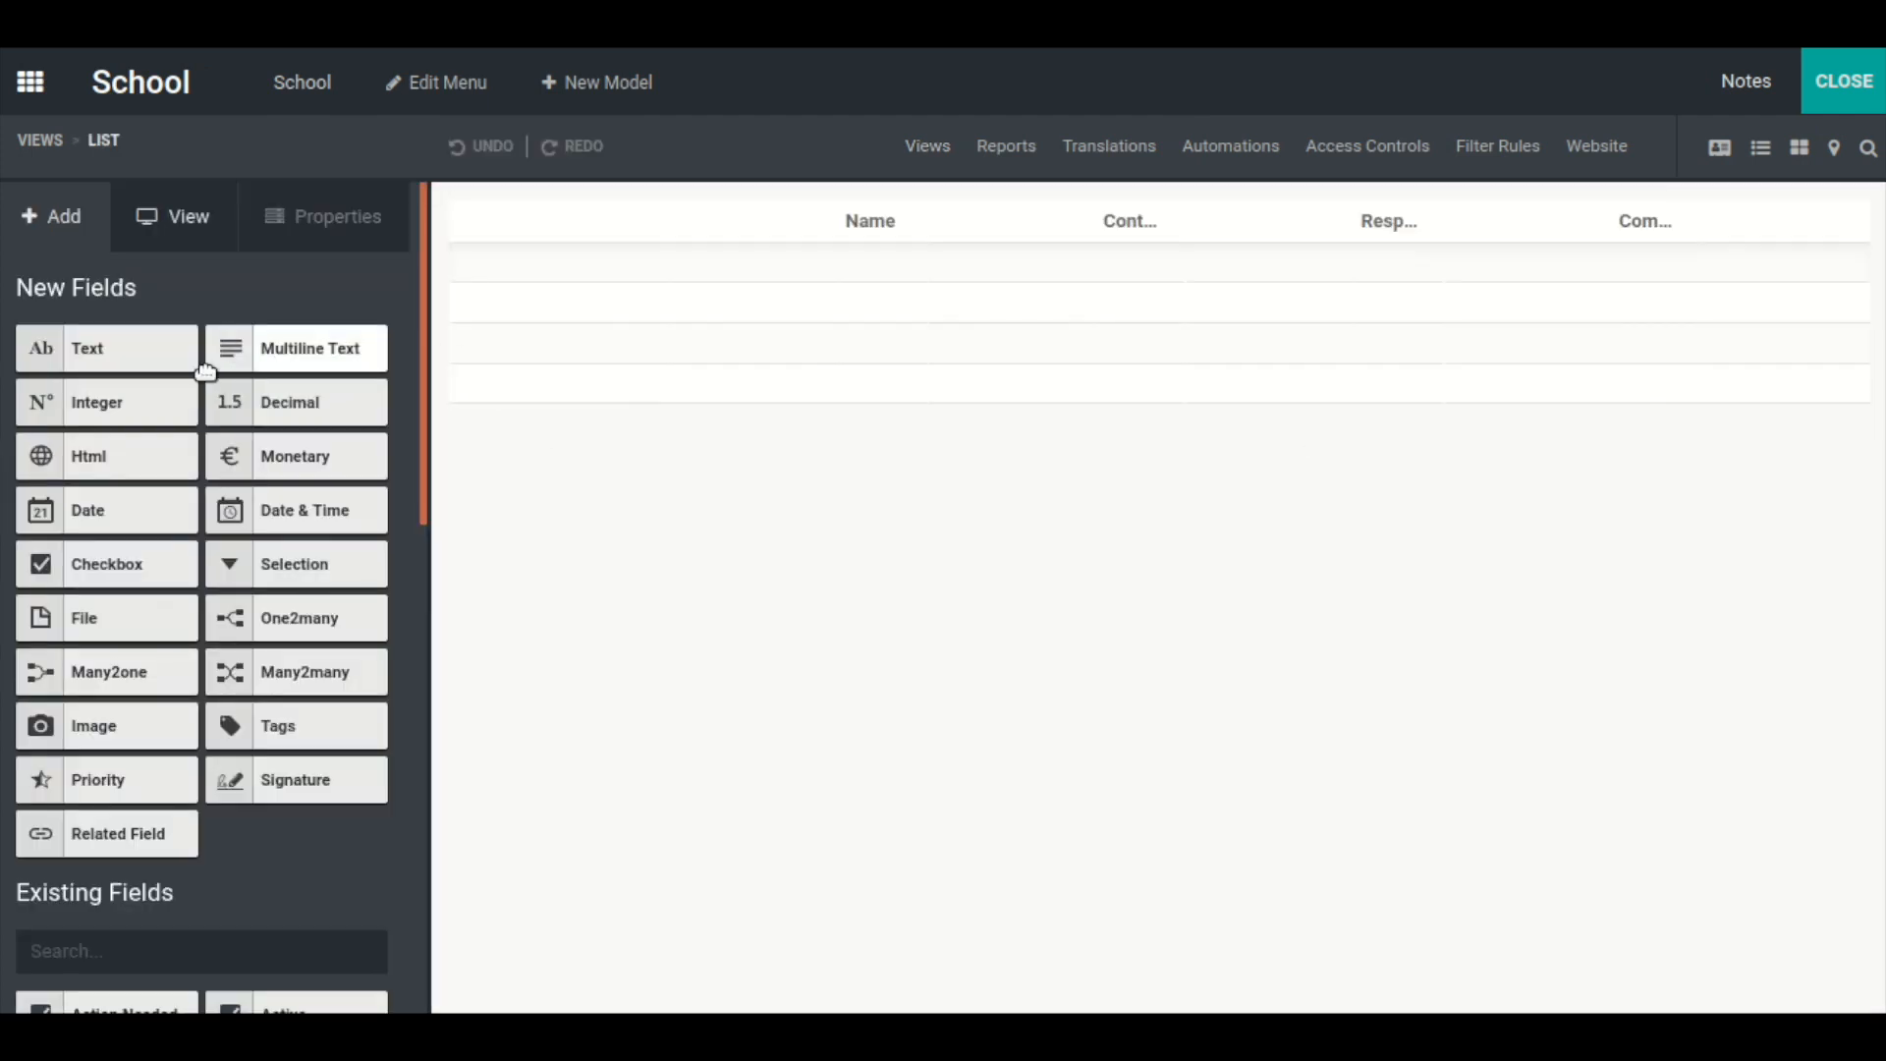
drag(105, 365, 594, 286)
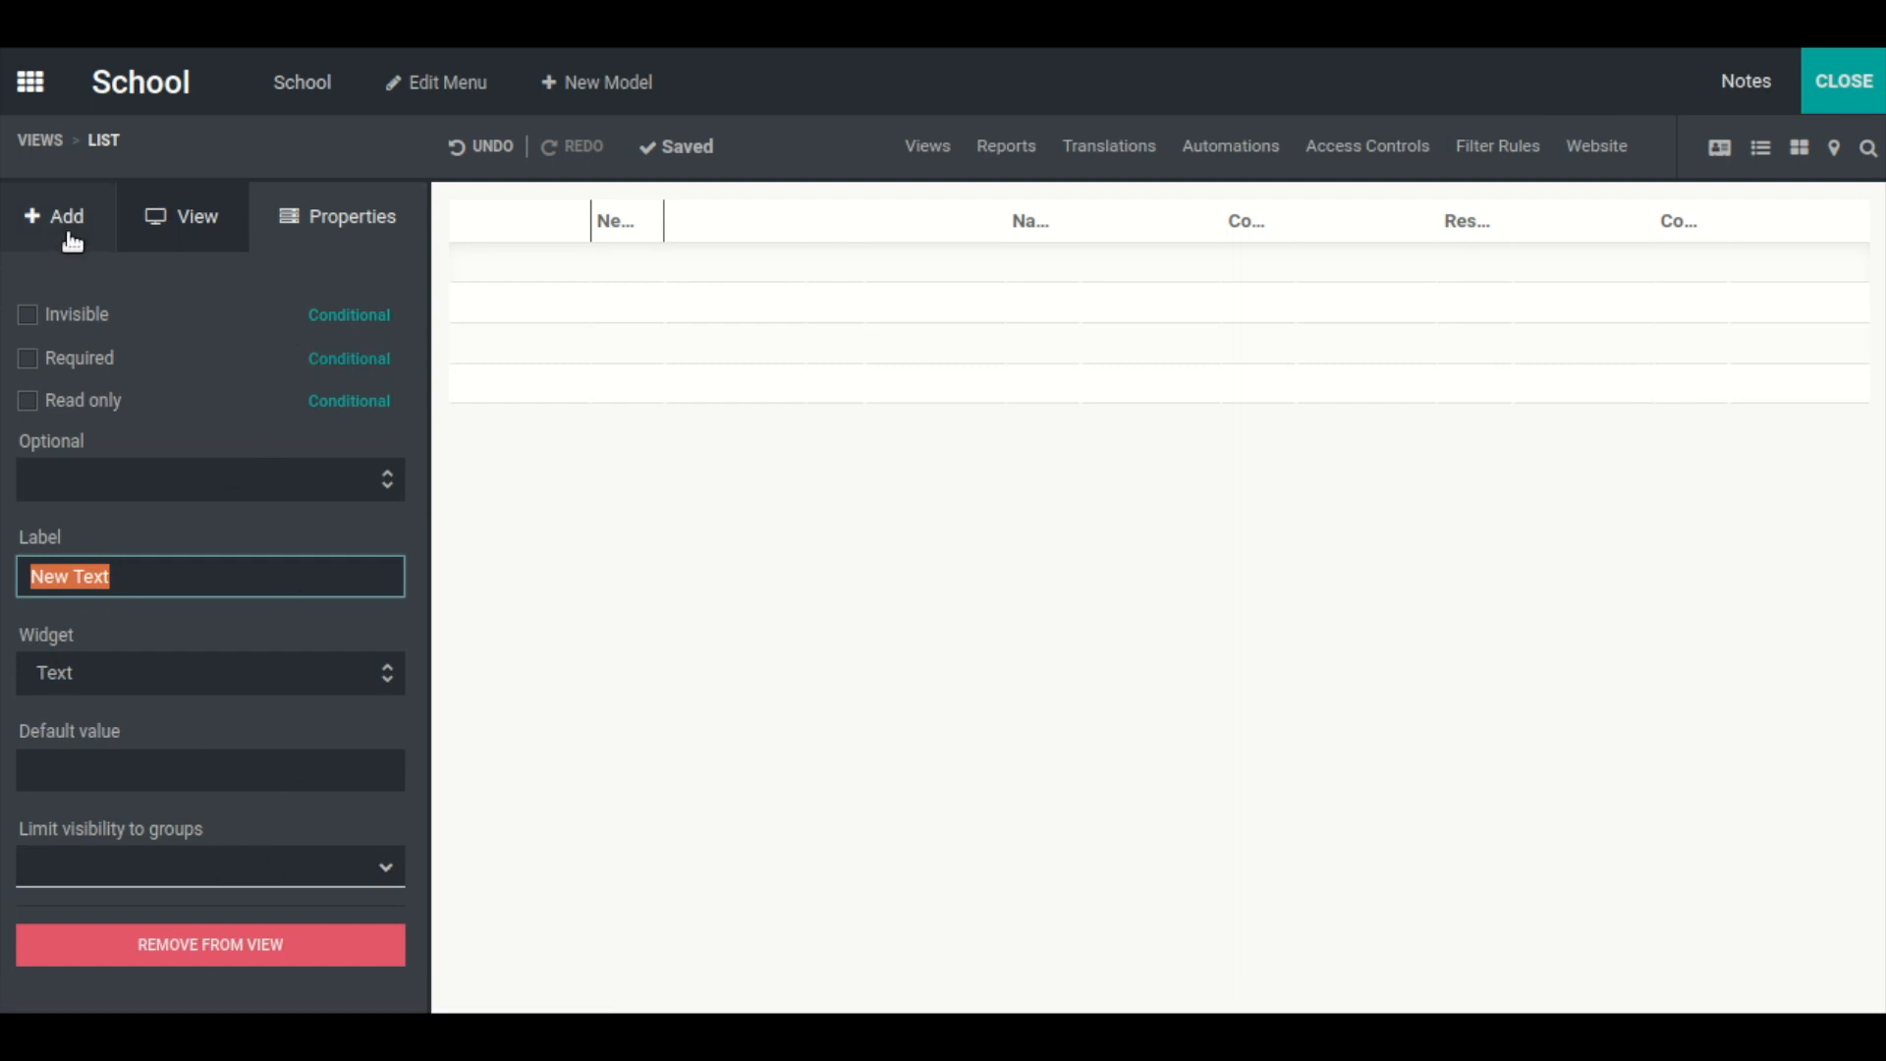
click(941, 165)
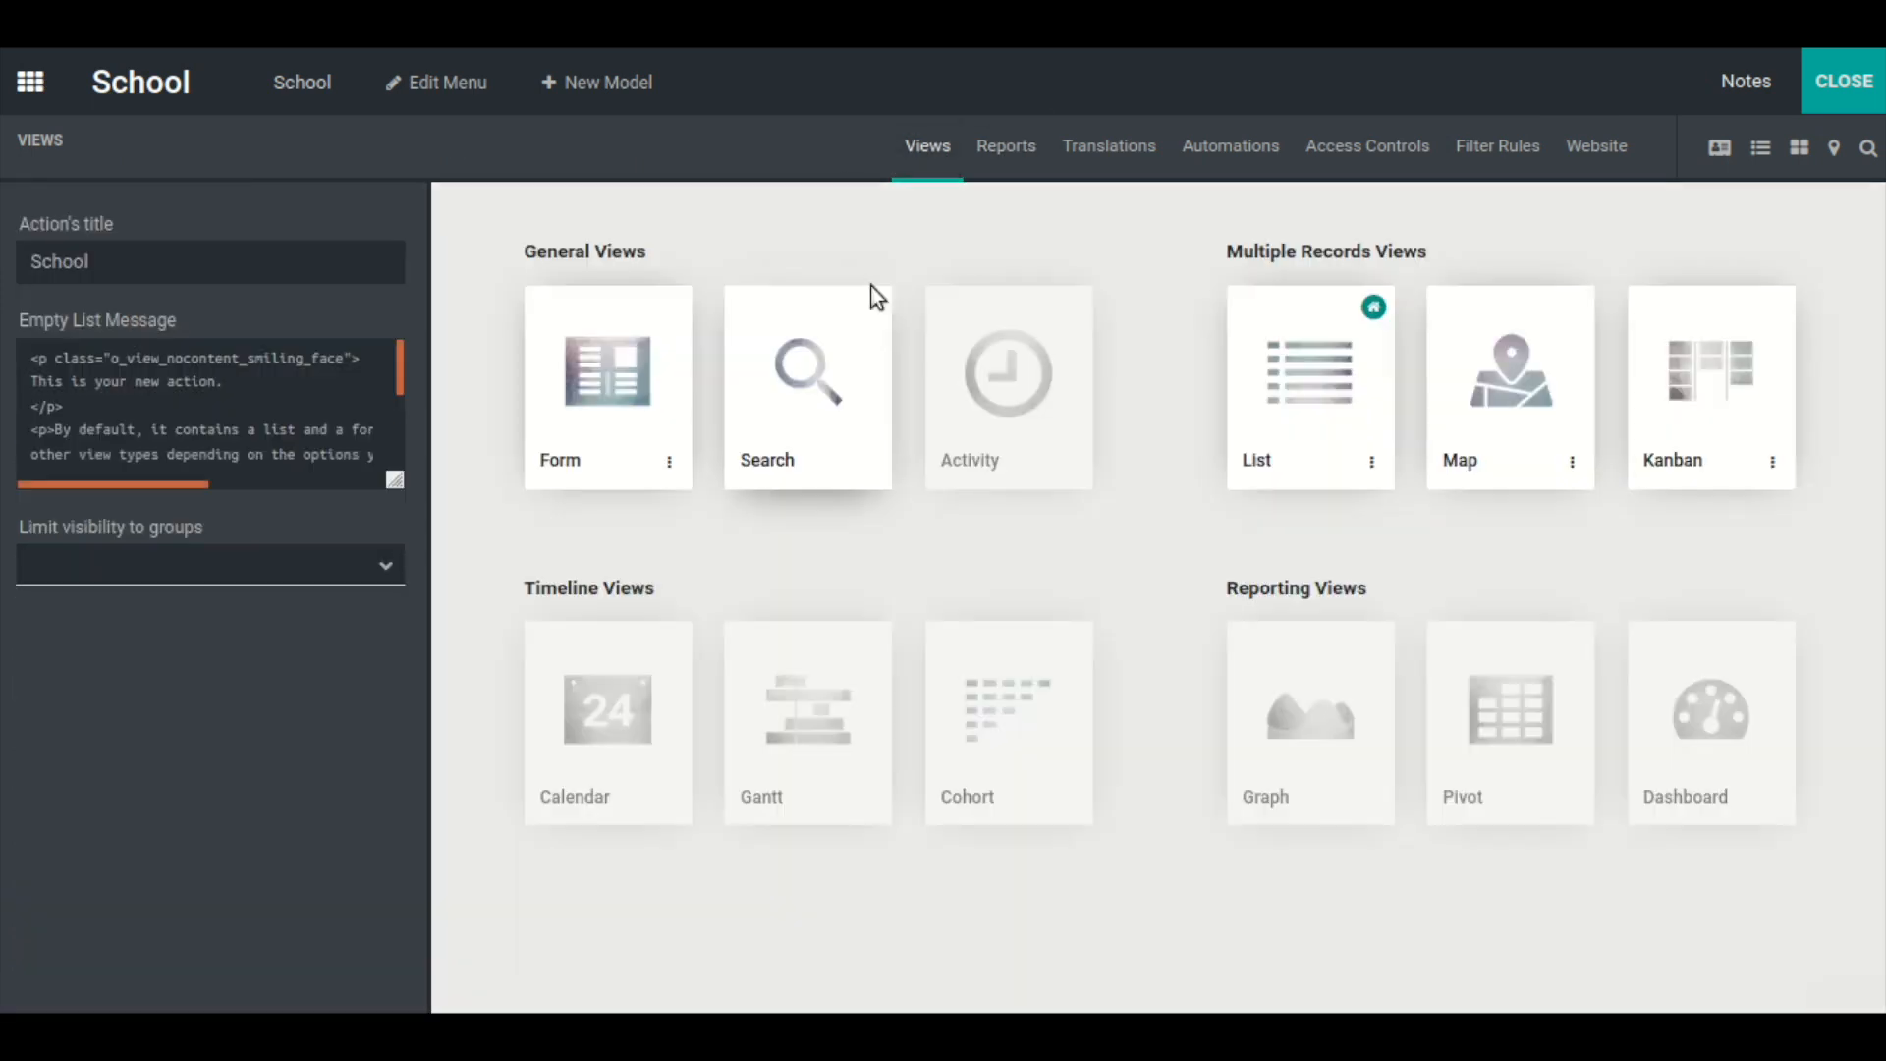
- Create an External report for the School model, try to open it and dismiss the notification
click(1020, 170)
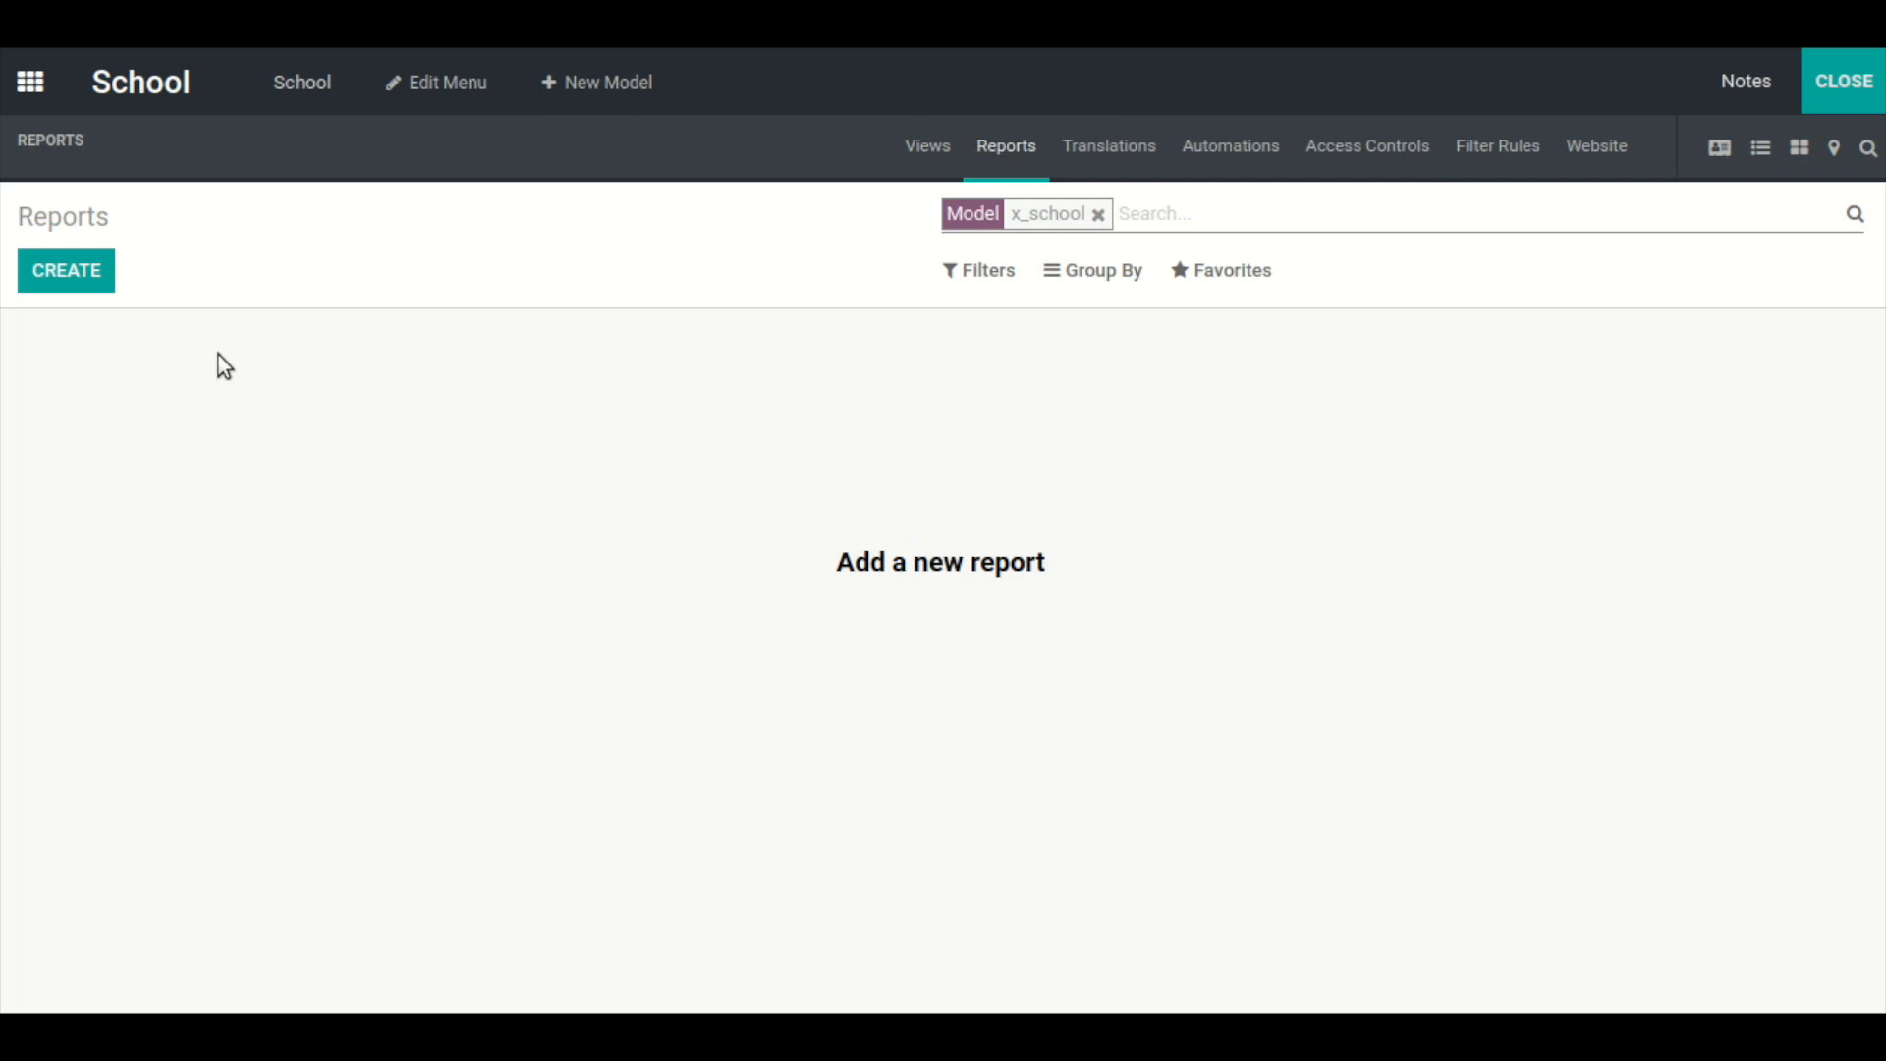
click(69, 278)
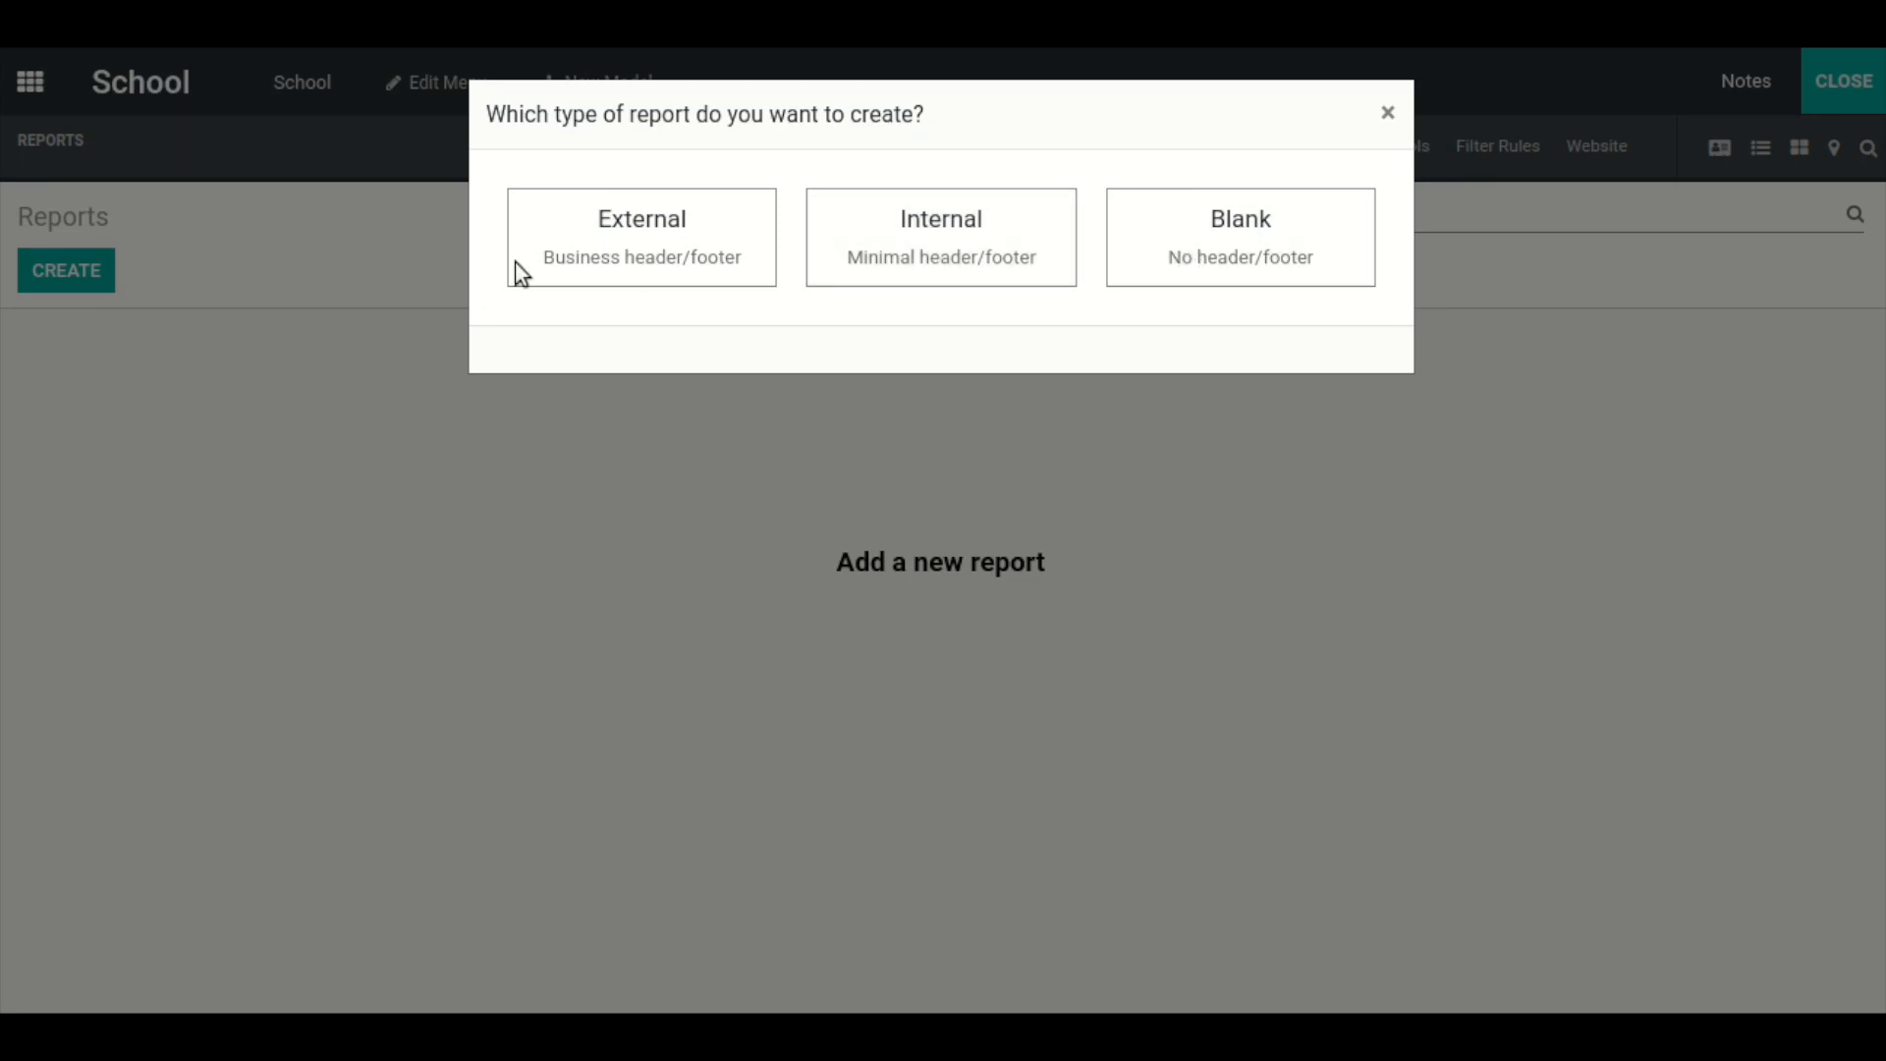
click(627, 243)
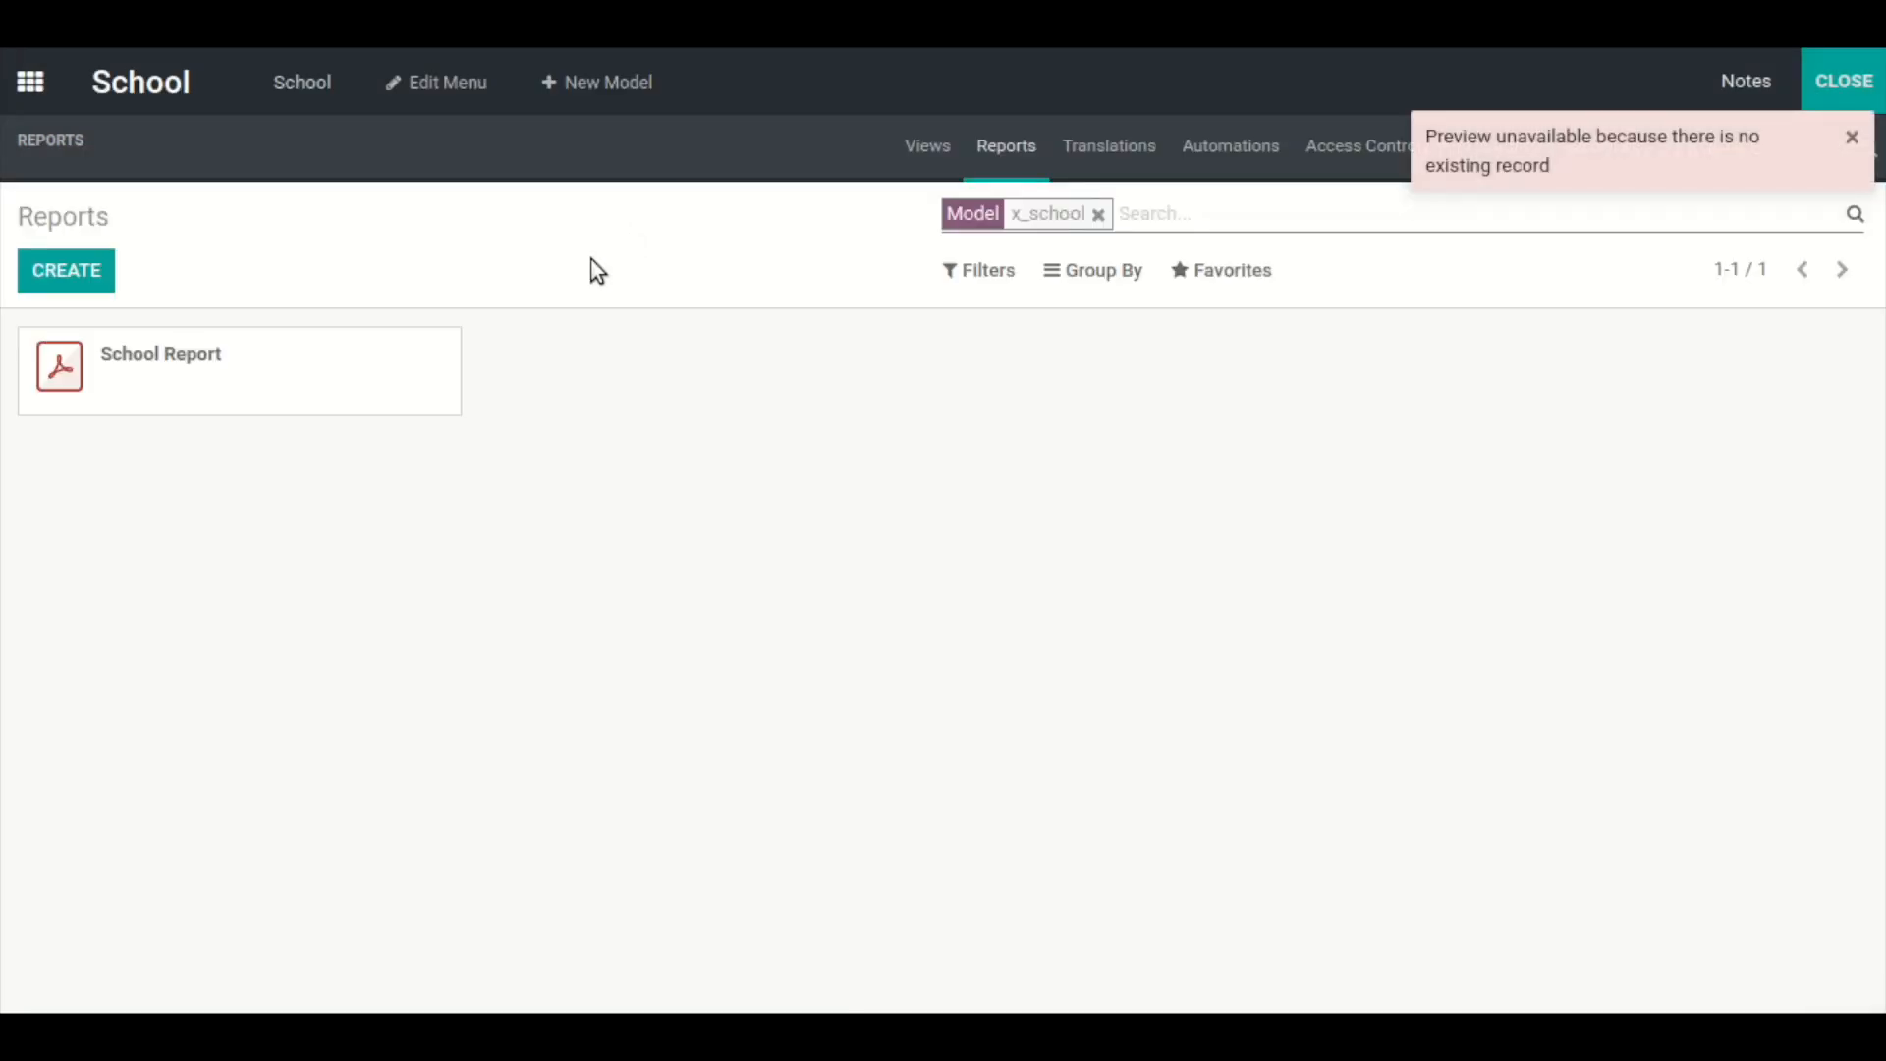
click(177, 392)
click(1851, 136)
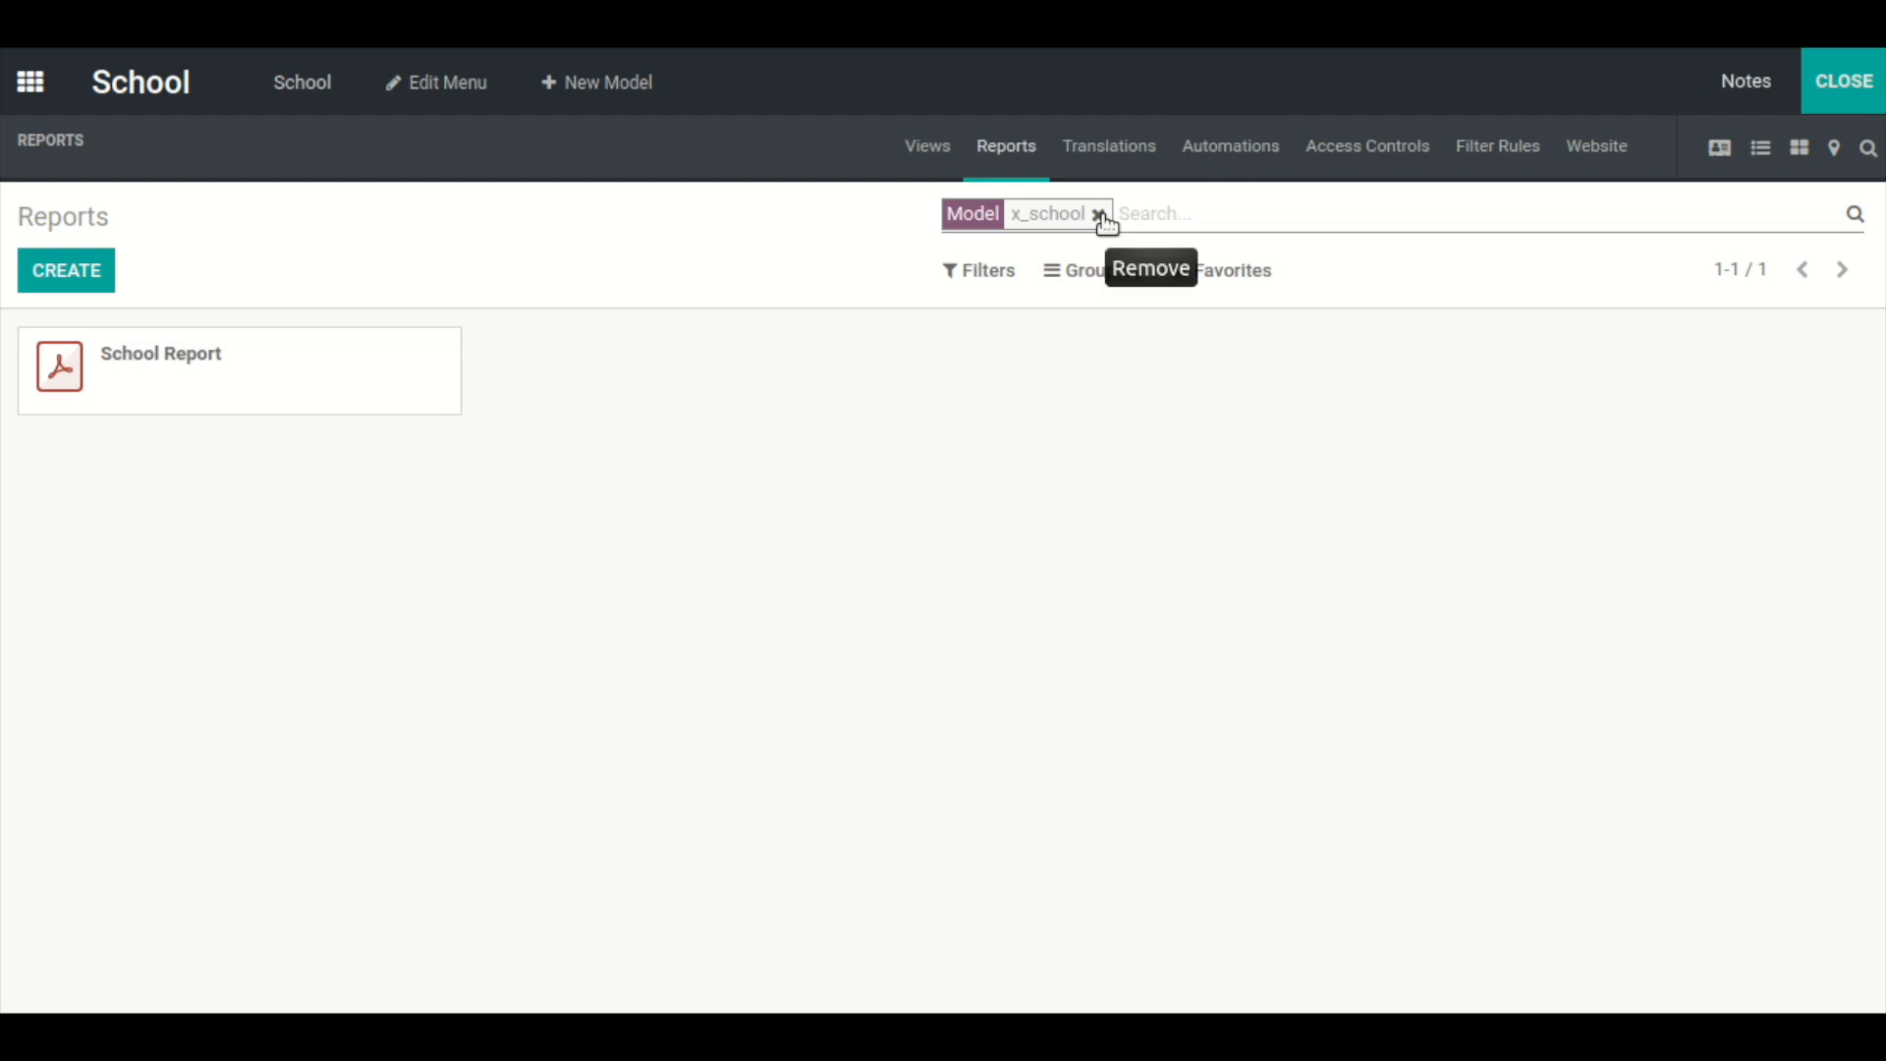
- Look through the translations, automated actions and access controls of the School model
click(1104, 162)
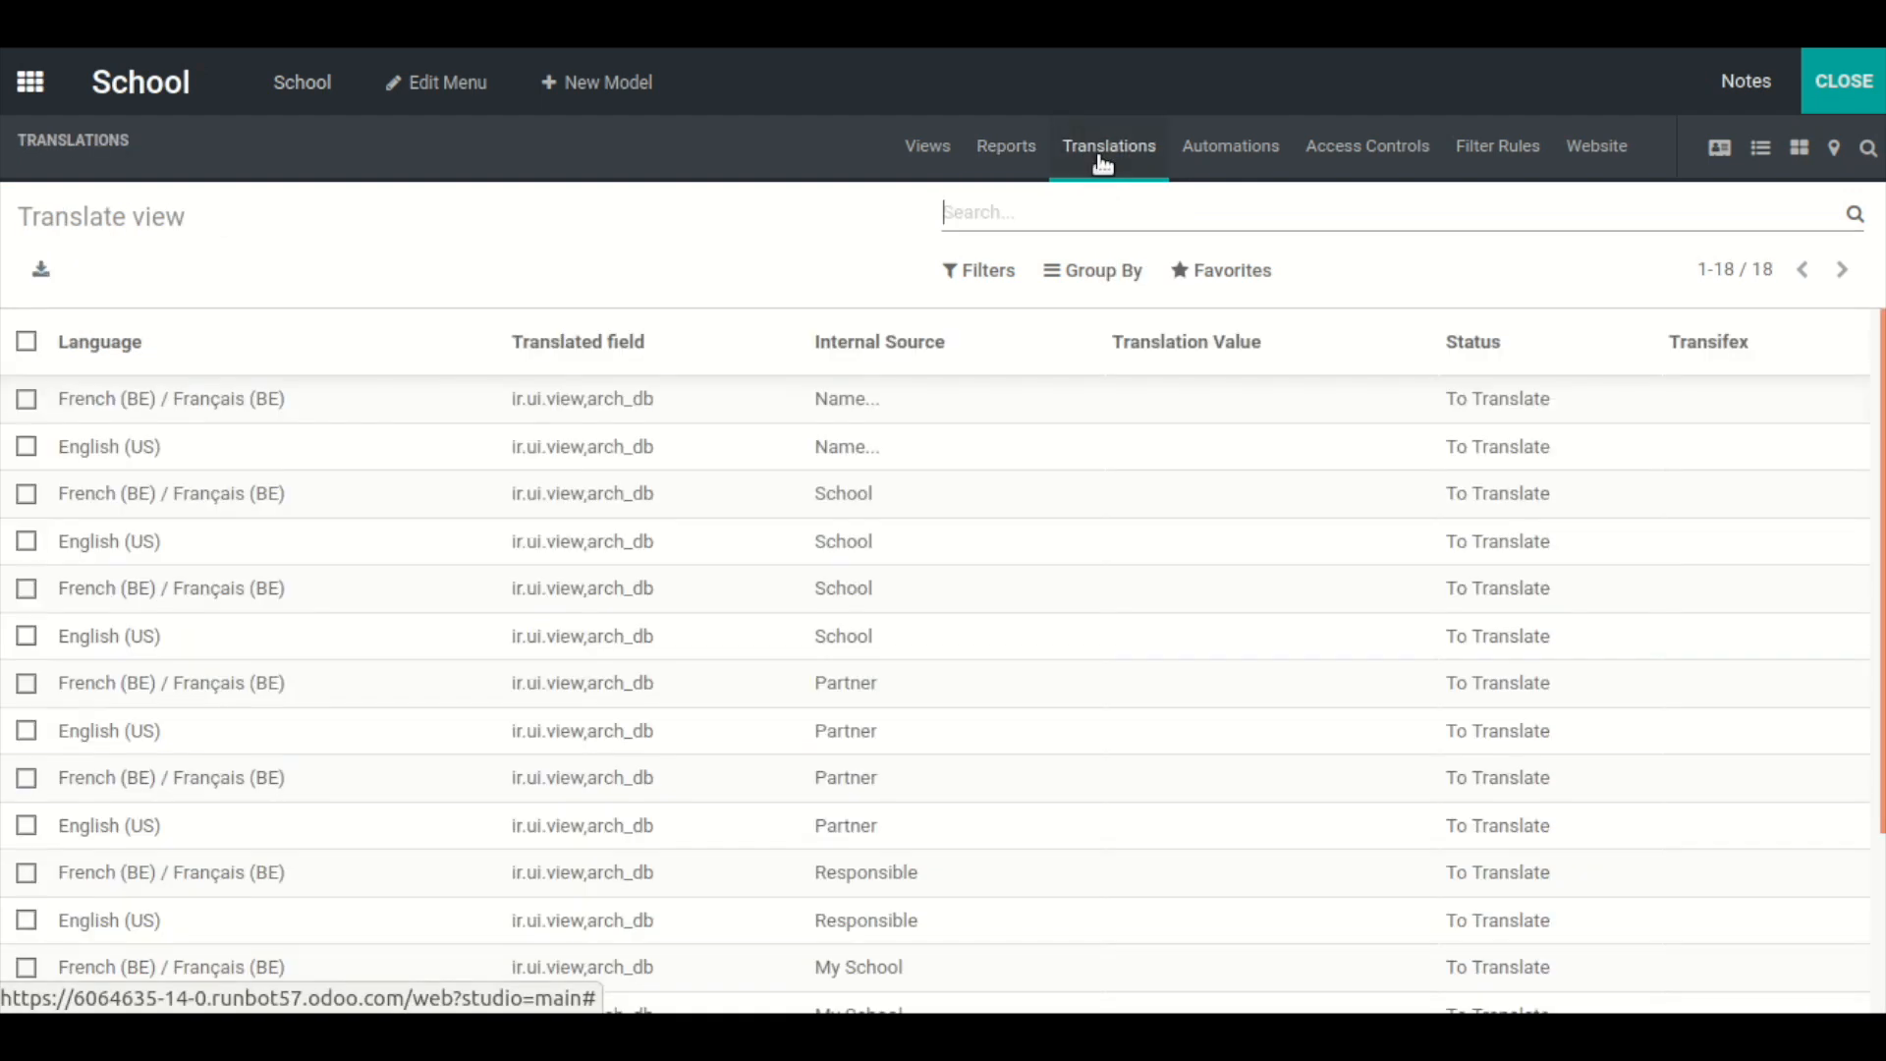
click(27, 447)
click(1233, 158)
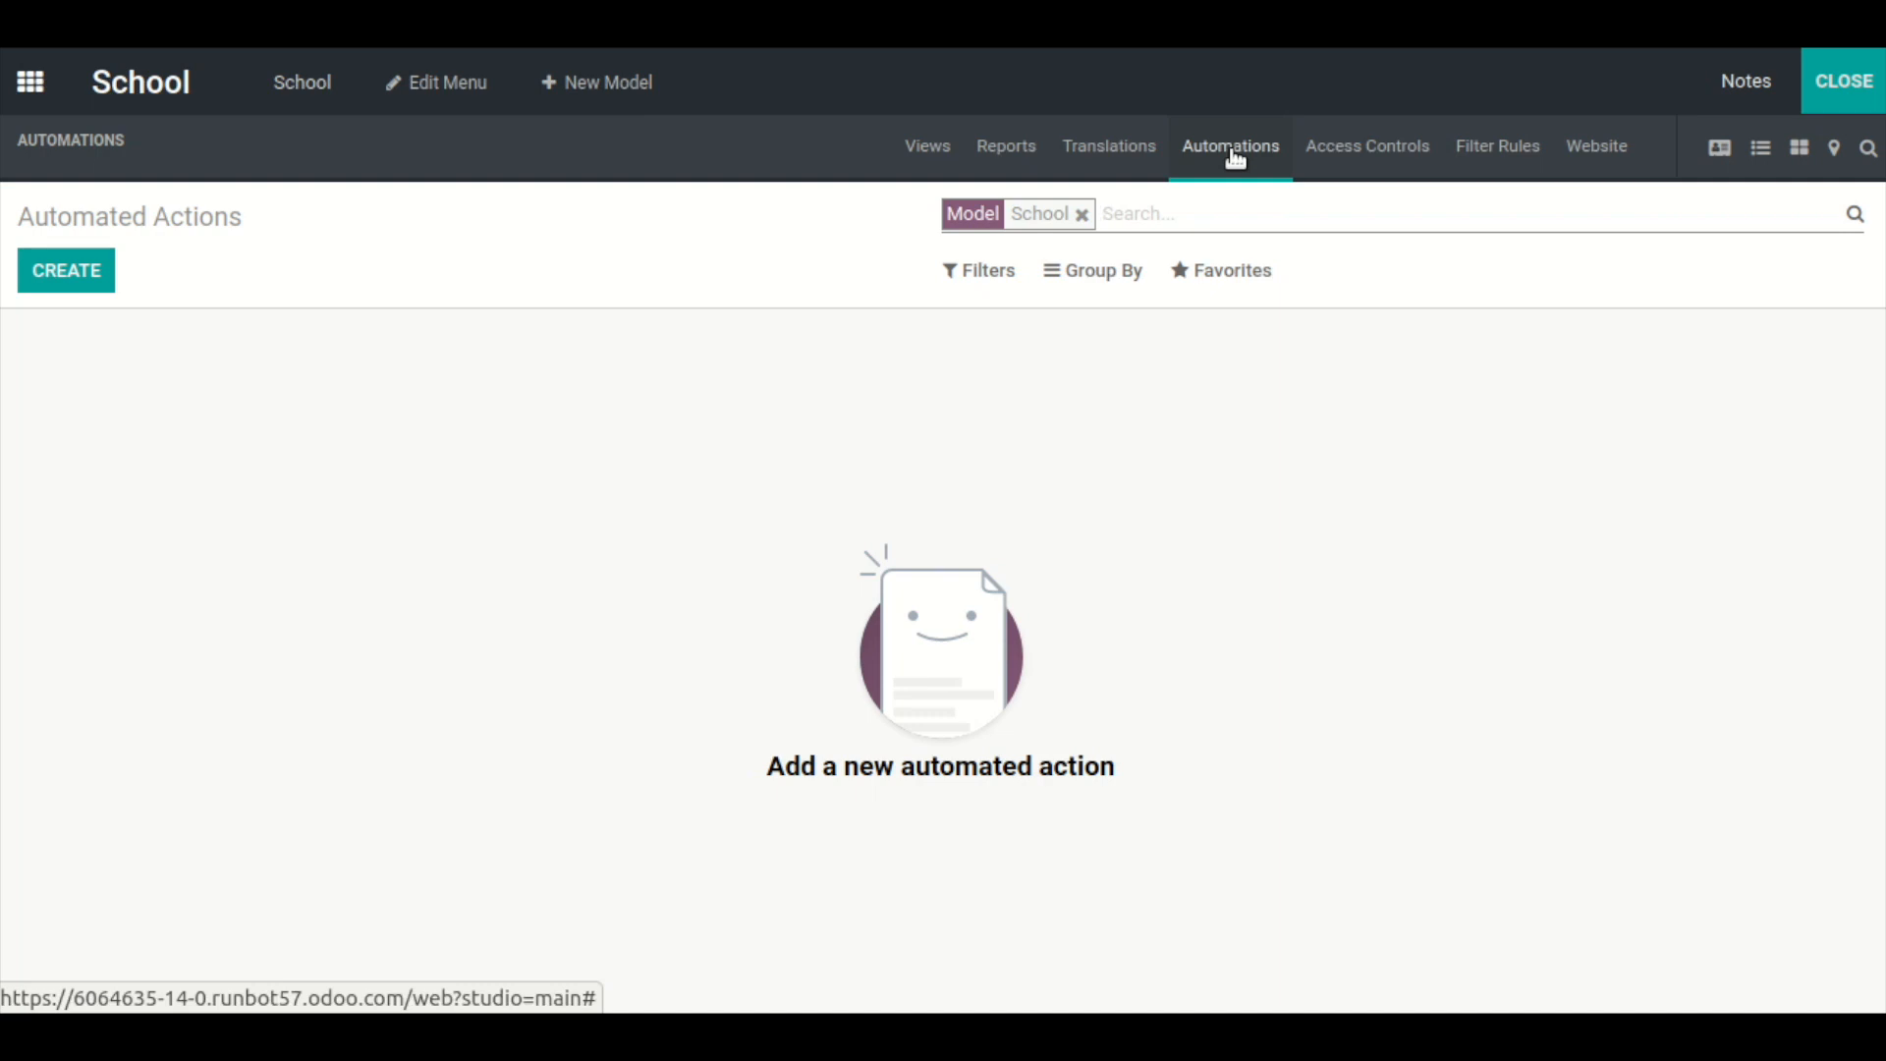
click(1362, 153)
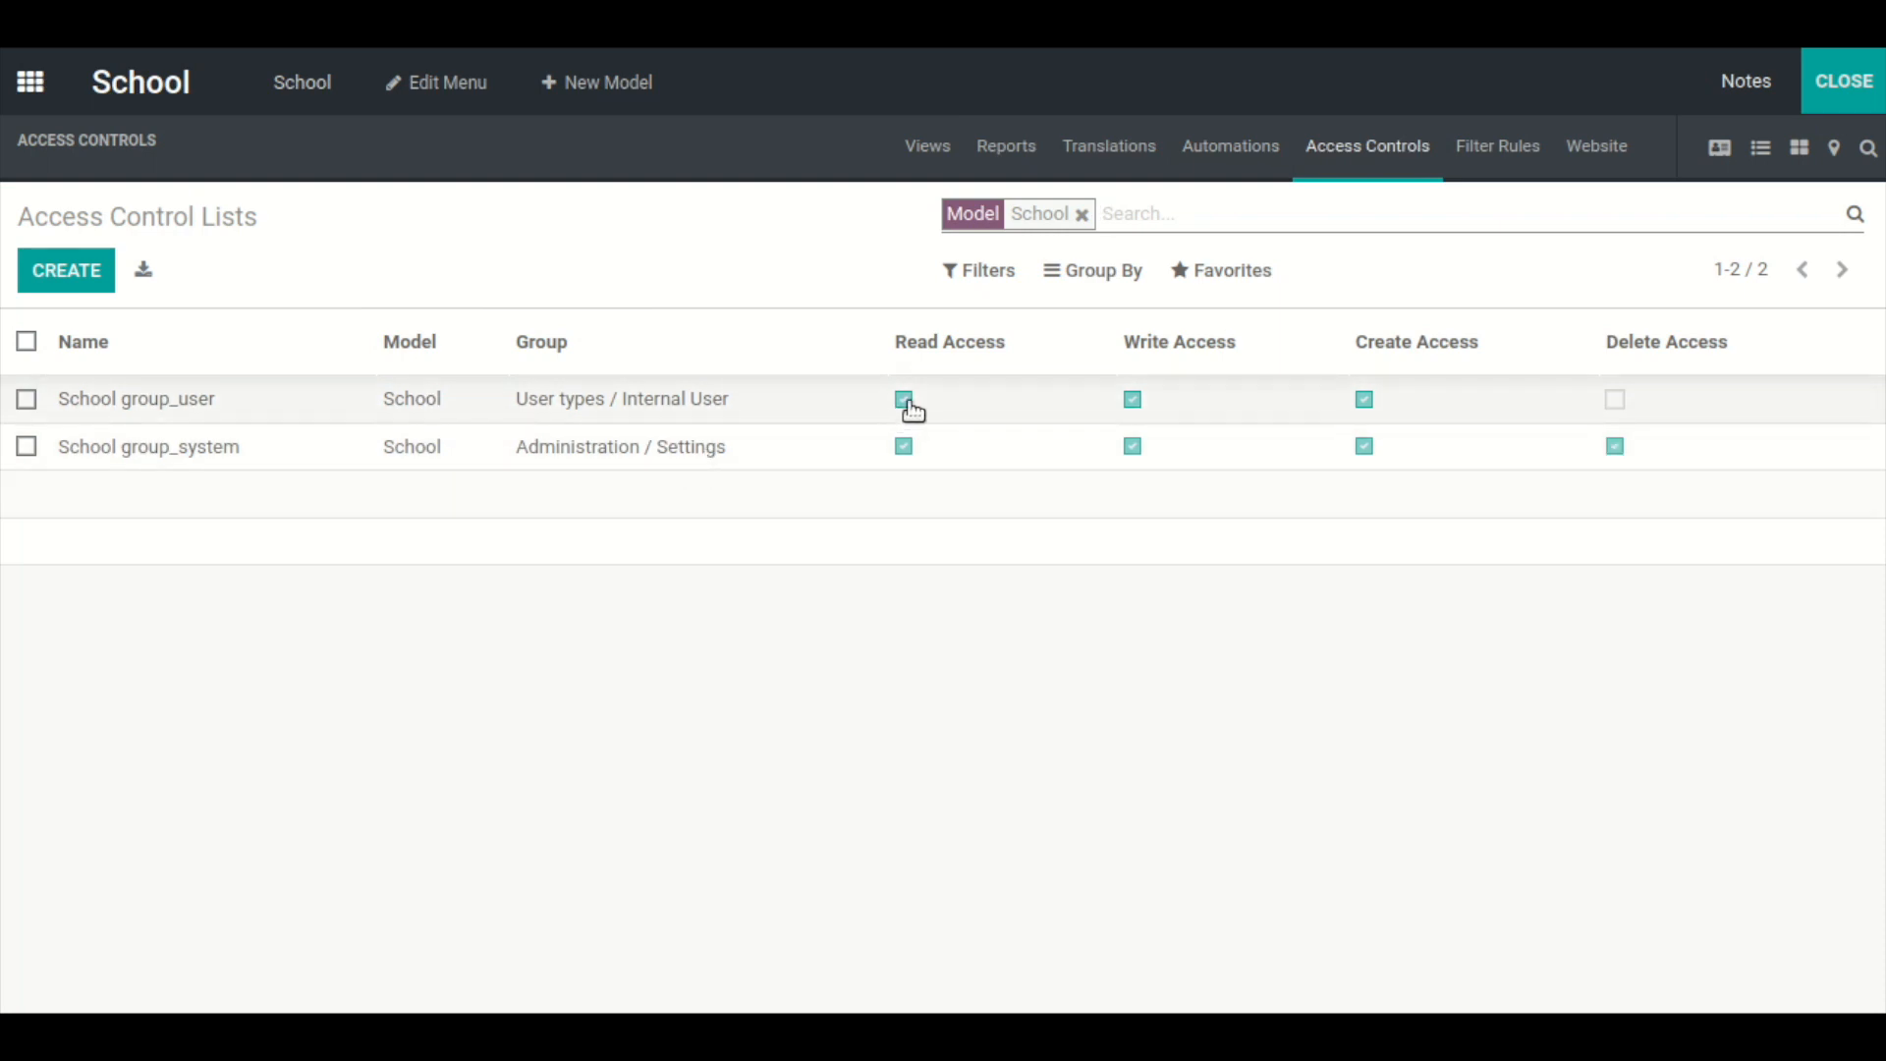
- Examine the options of a new School filter rule and go back to the views overview without saving it
click(1500, 150)
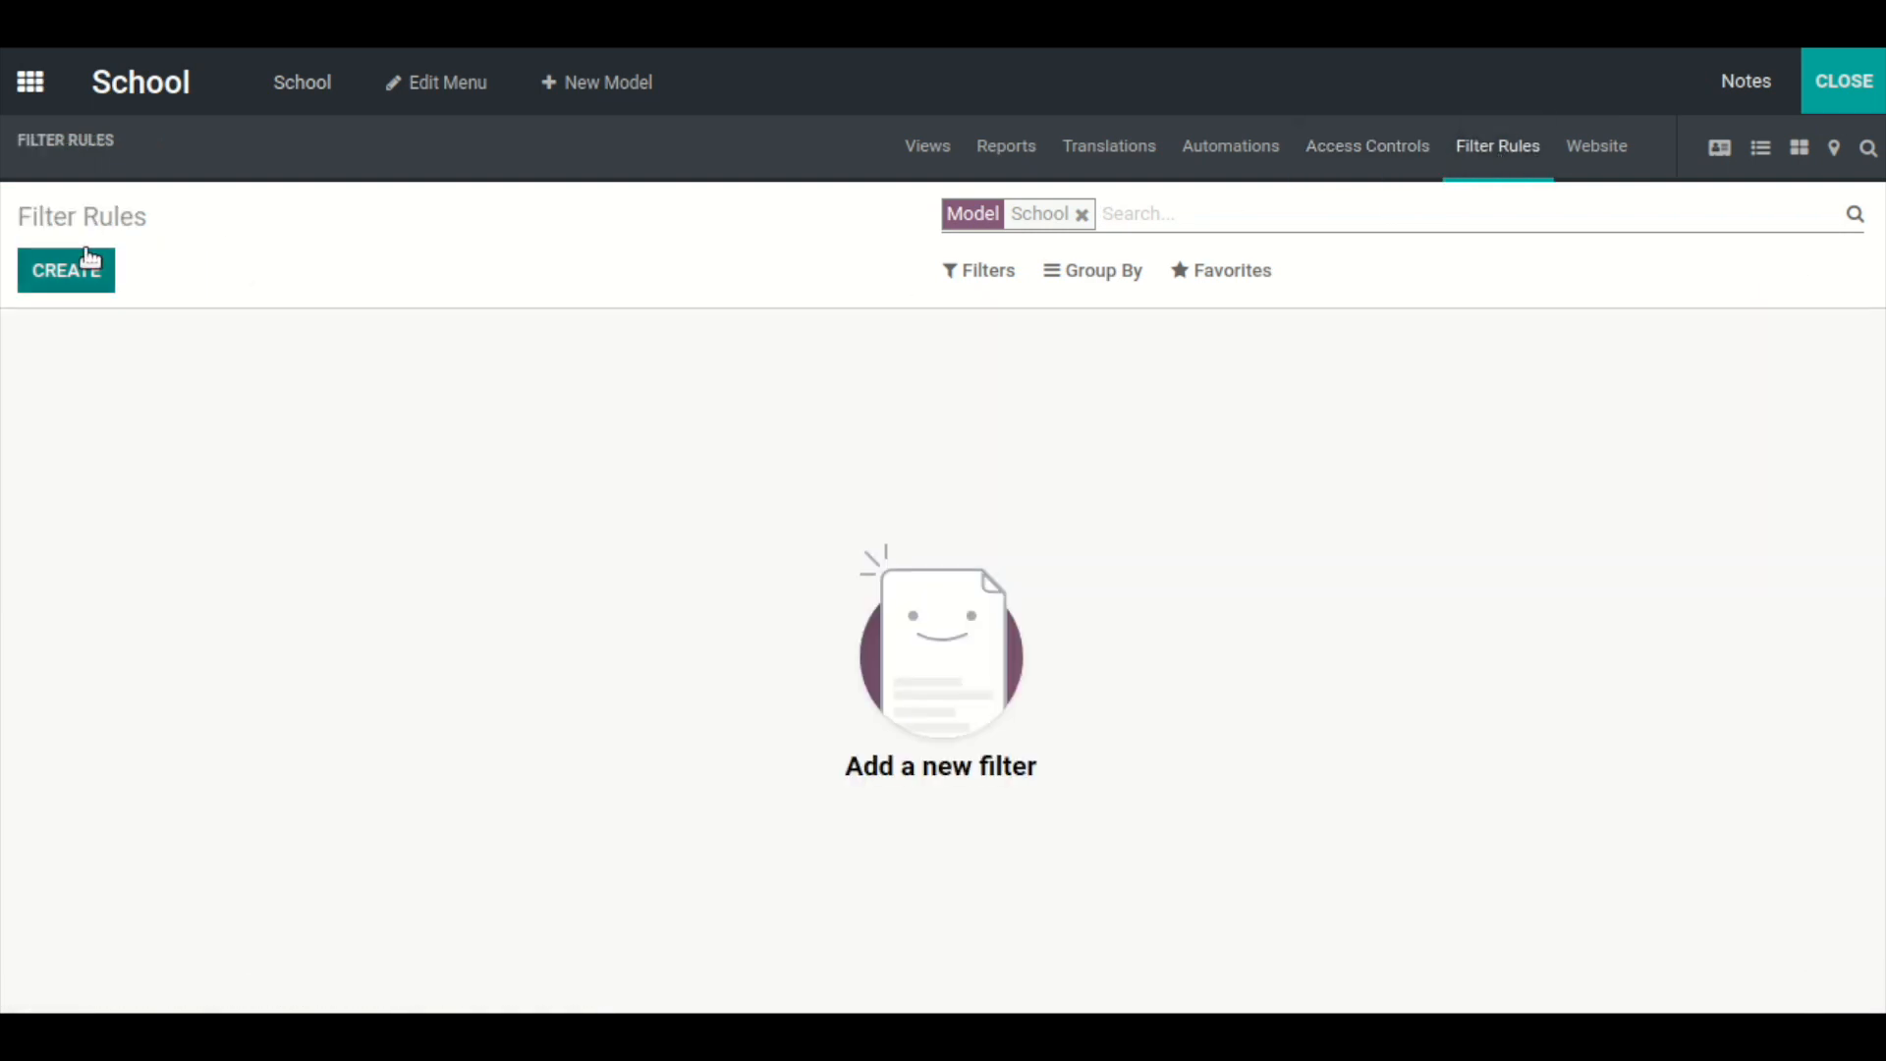
click(76, 272)
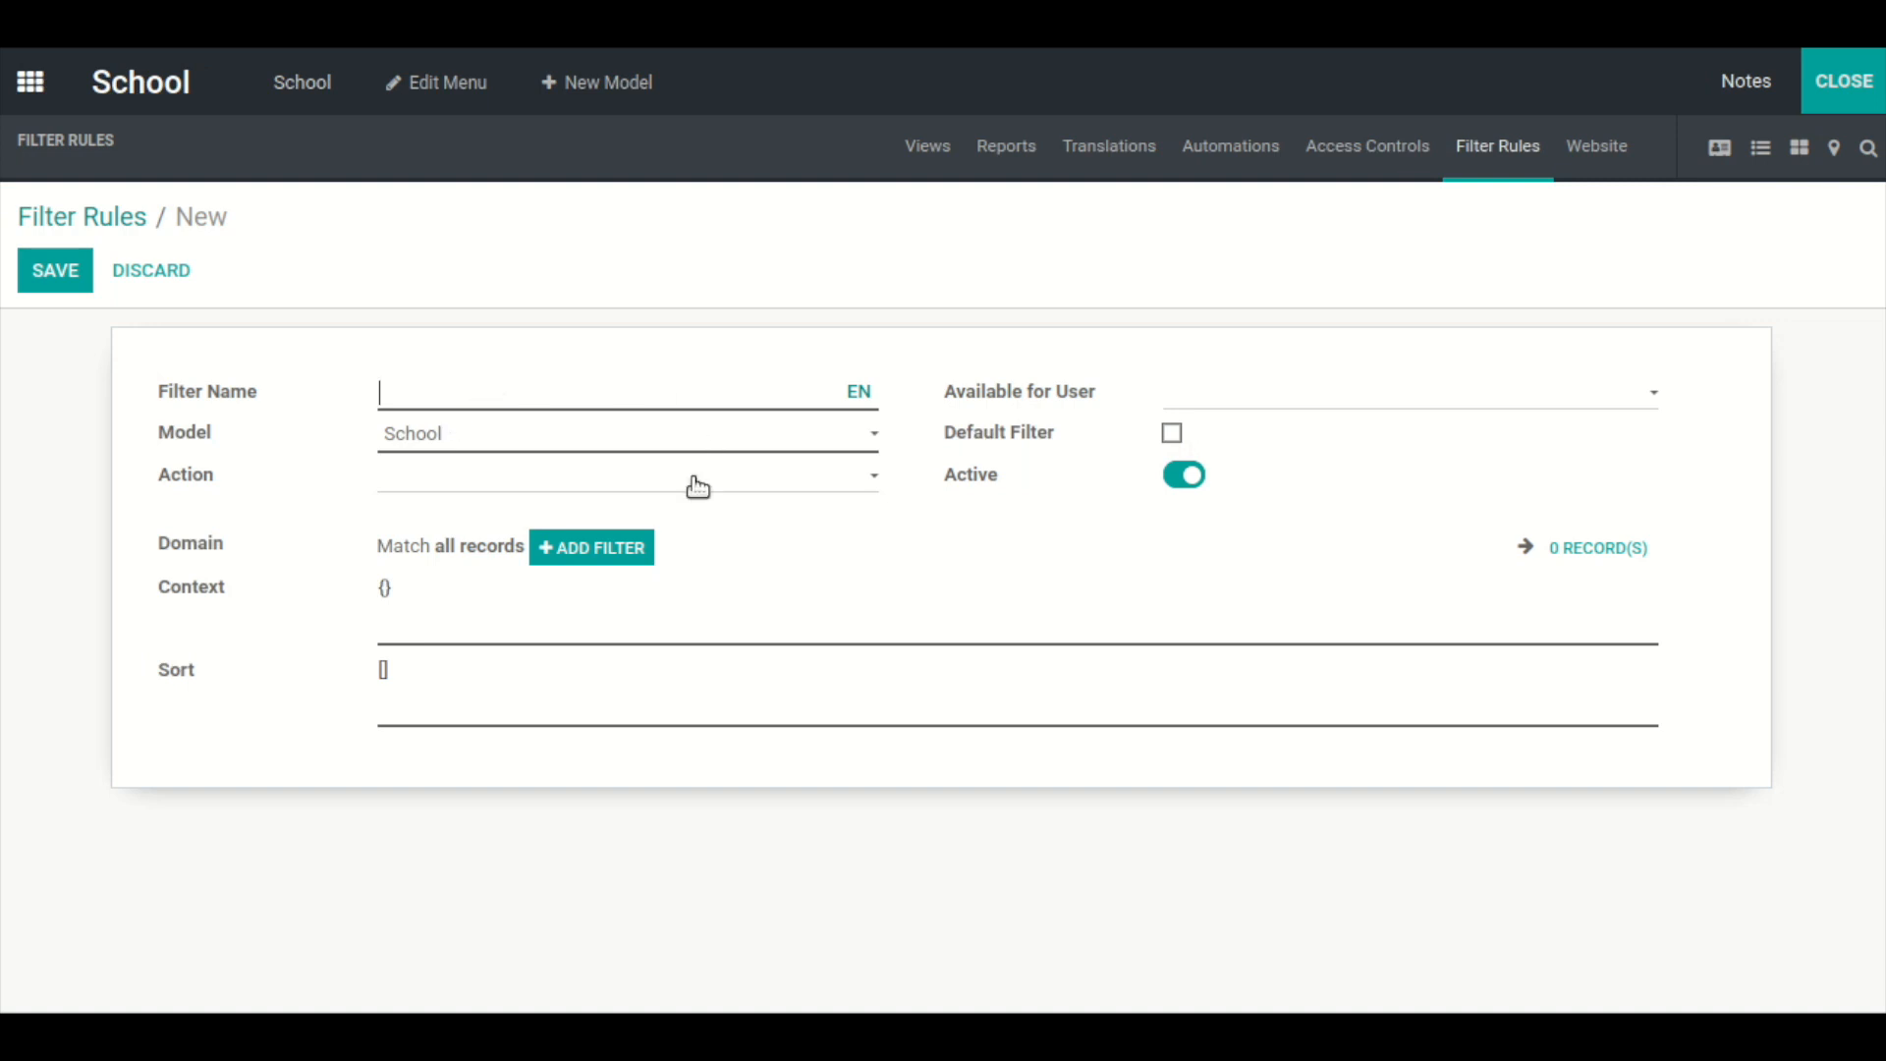
click(478, 481)
click(935, 552)
click(951, 150)
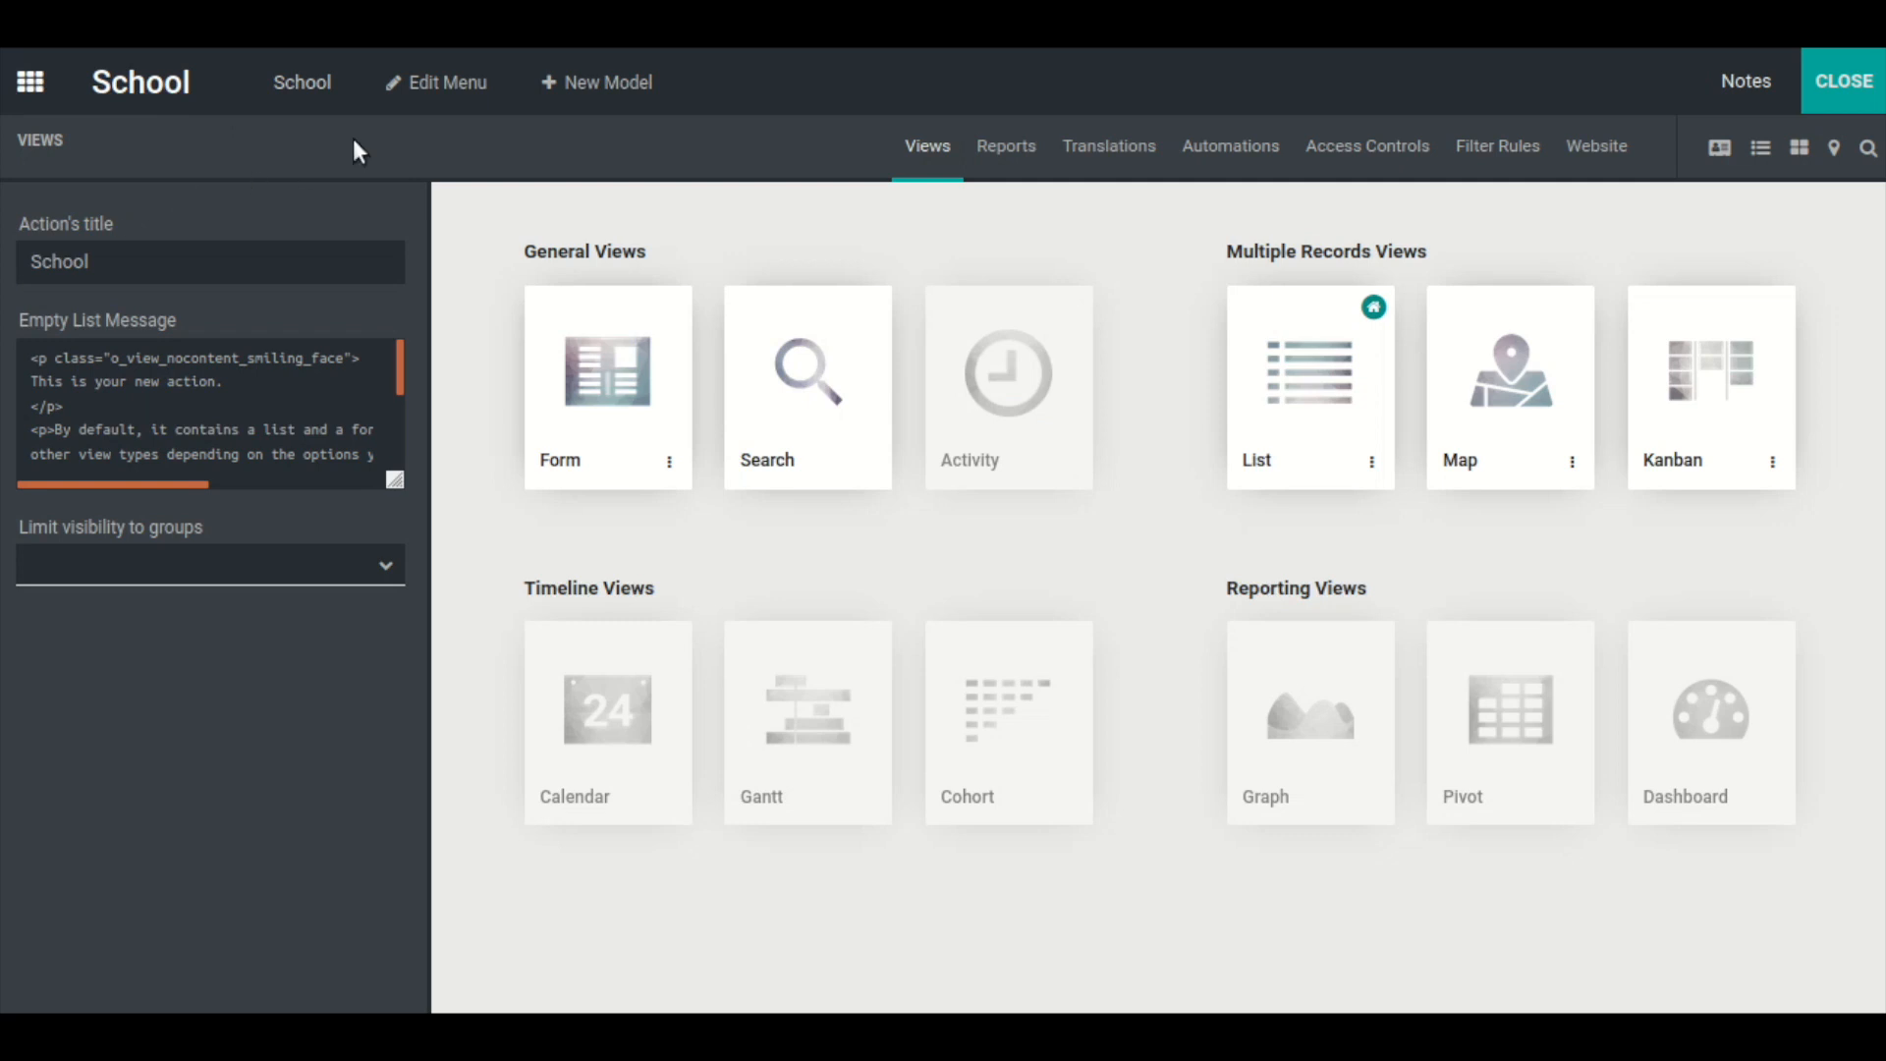
- Start a new menu named Configuration in the School app's menu structure
click(454, 90)
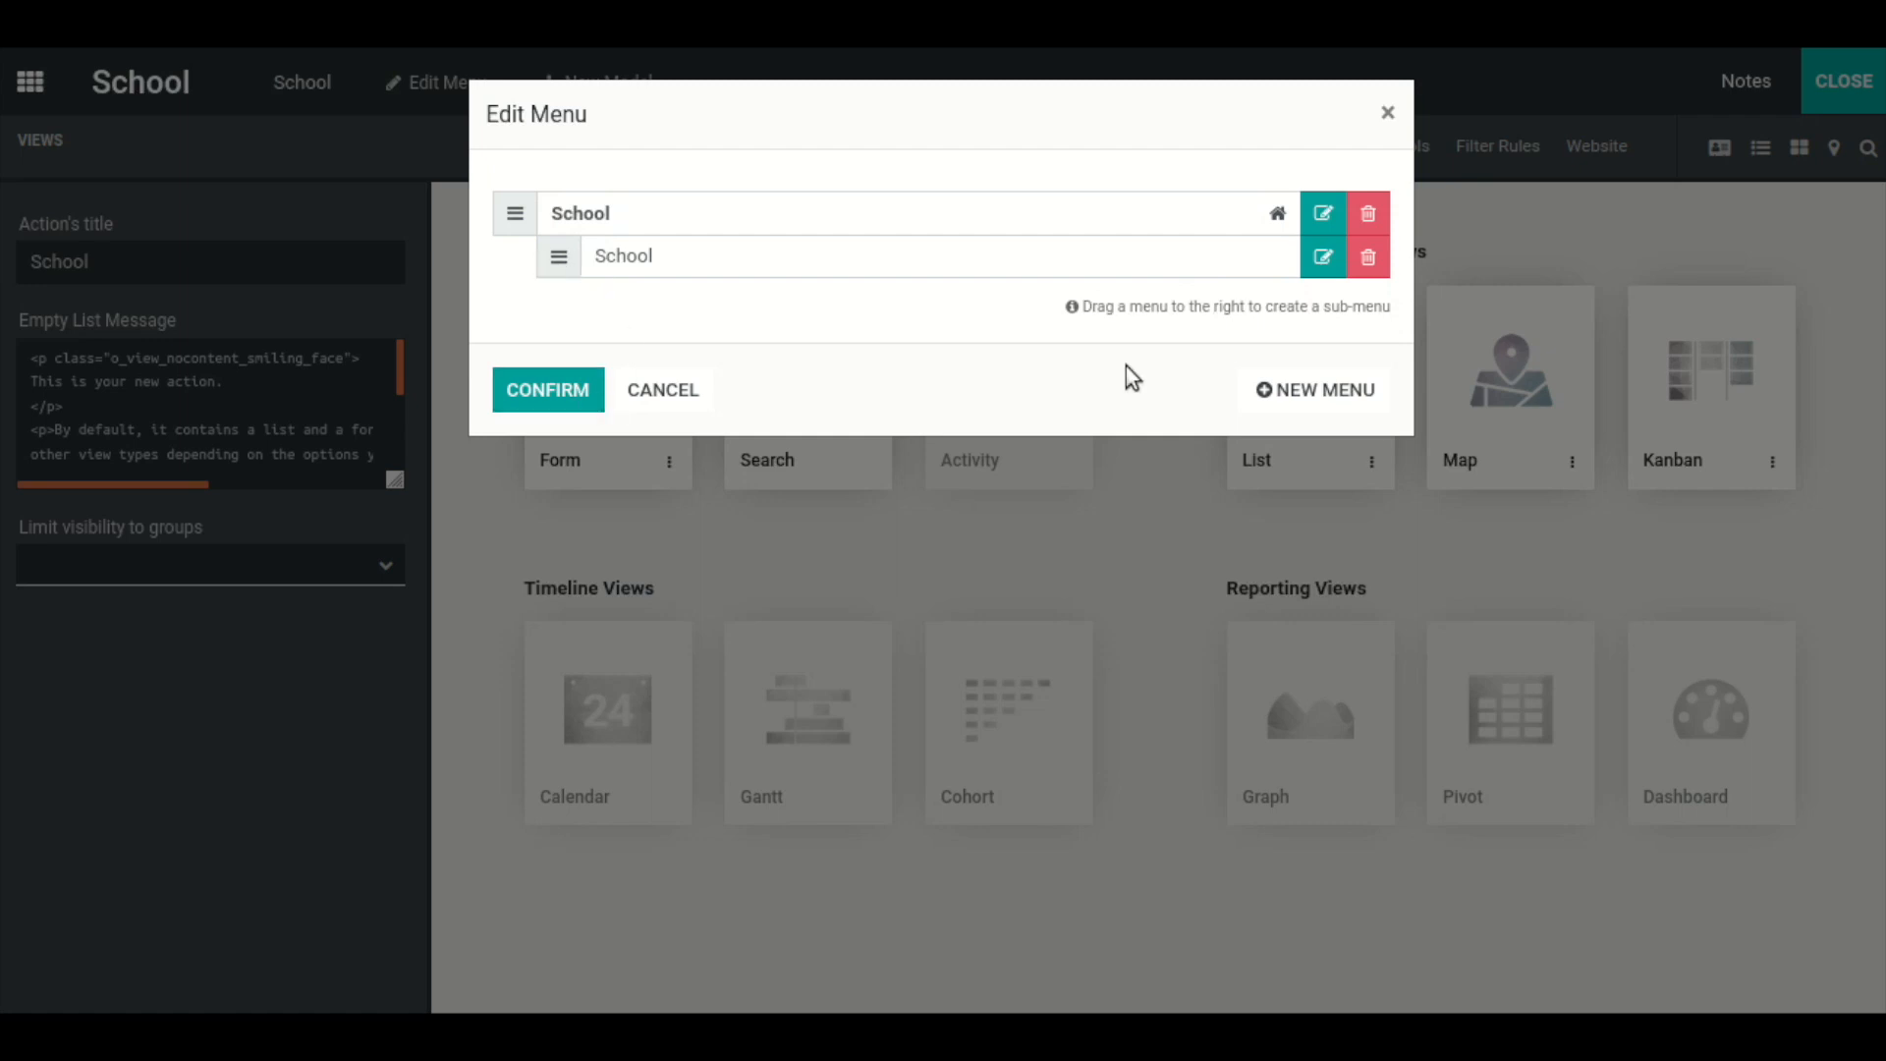
click(1297, 393)
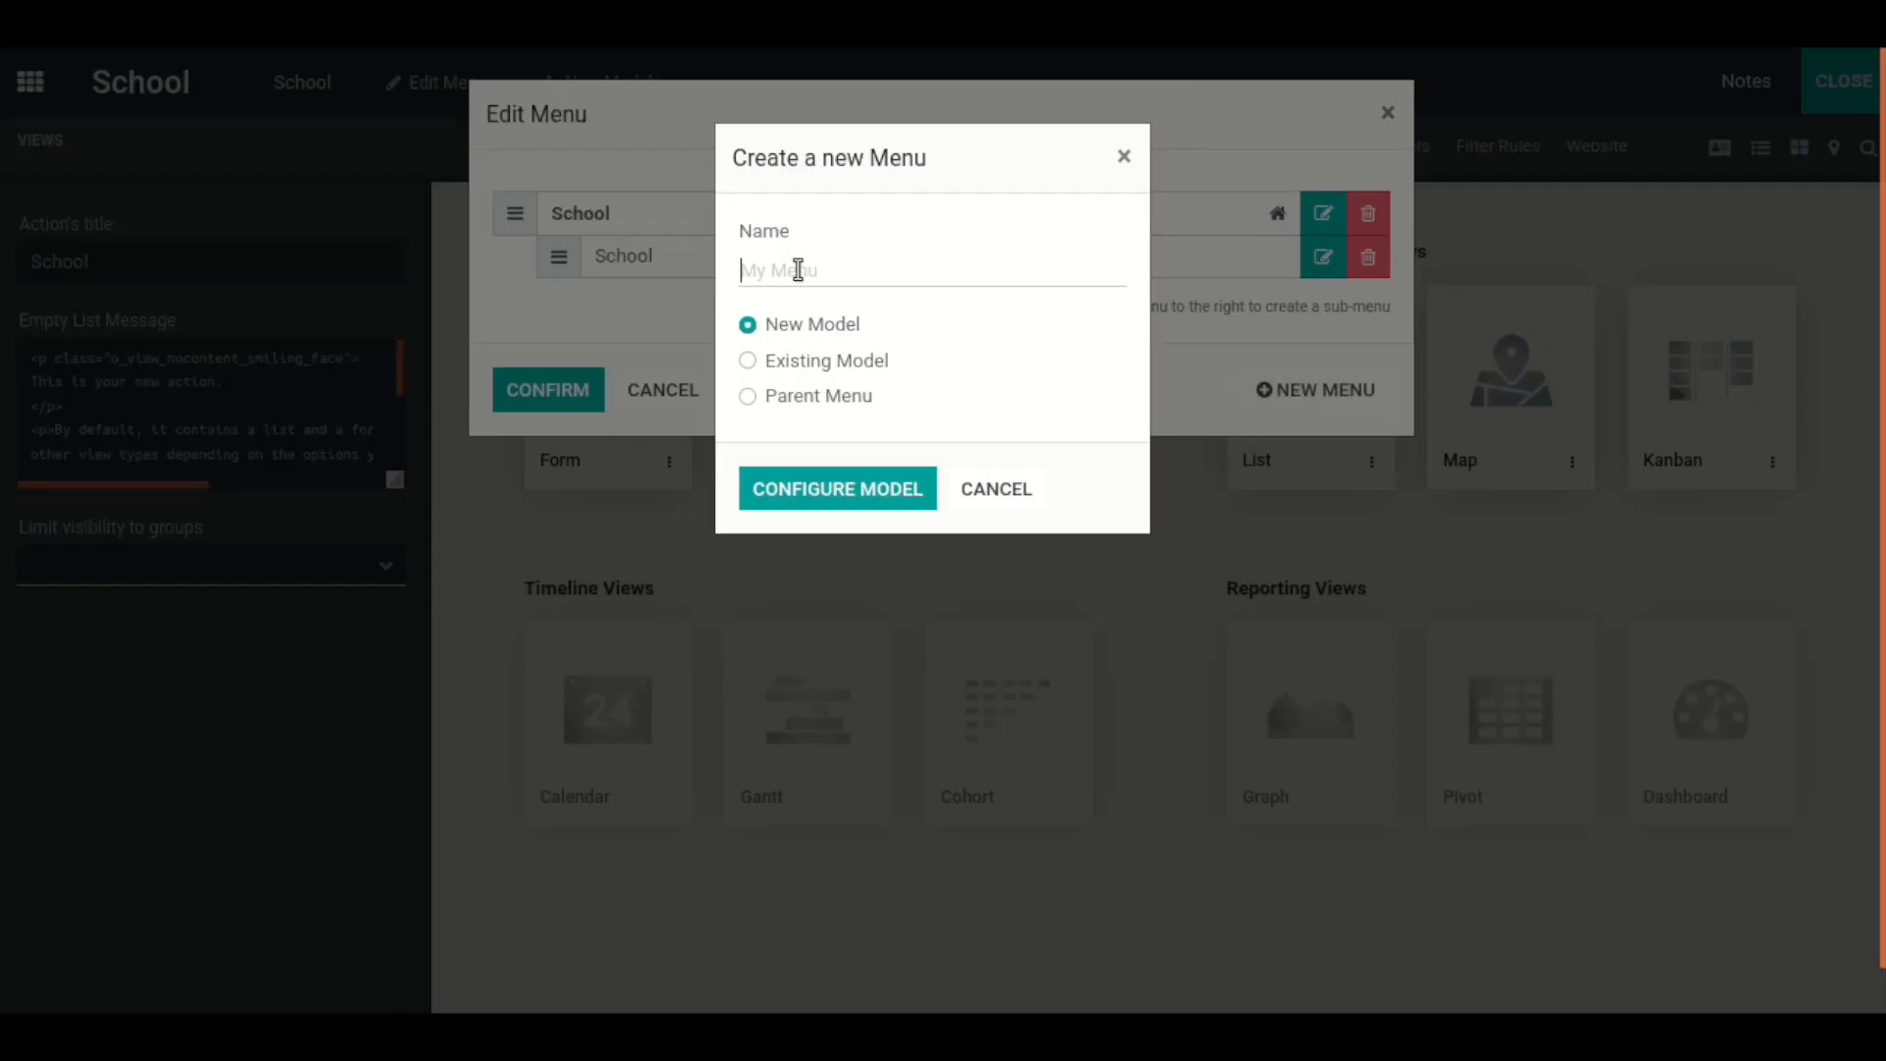
text(Configuration)
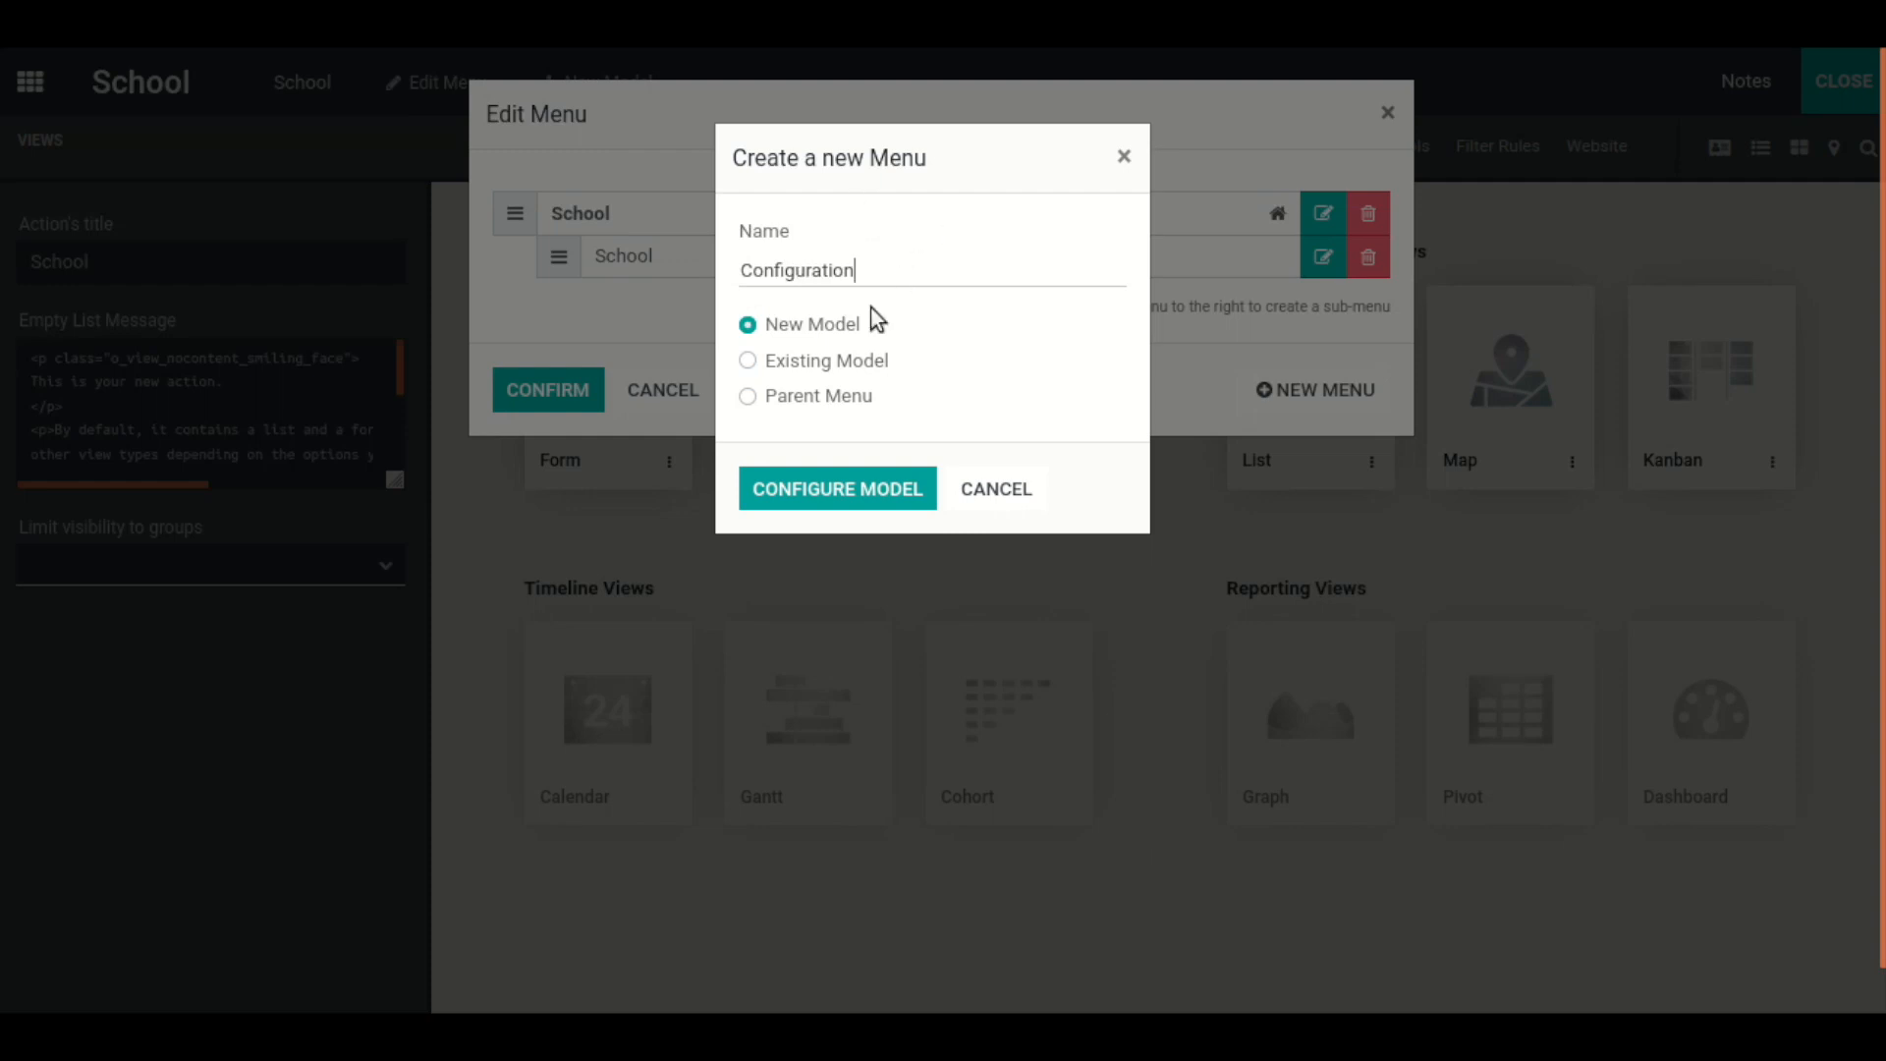
- Compare the Existing Model and Parent Menu options for the Configuration menu
click(838, 364)
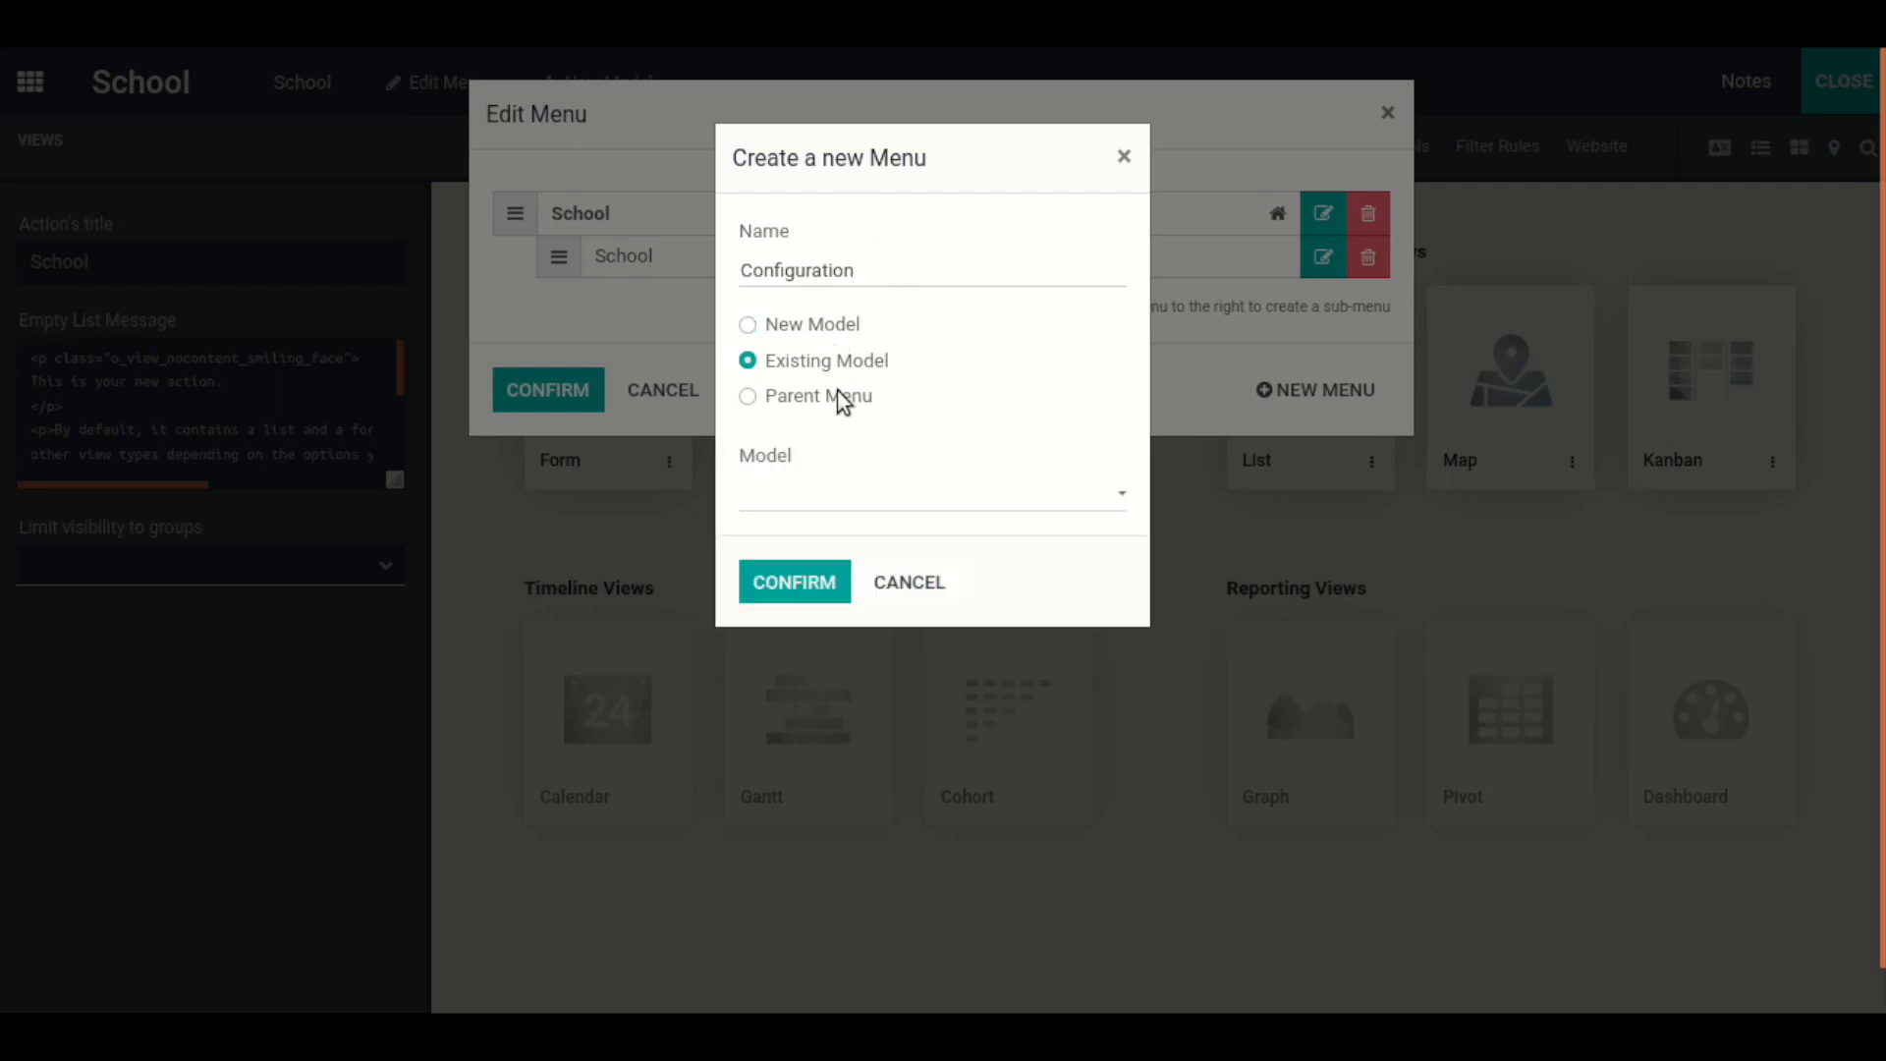
click(843, 398)
click(834, 363)
click(849, 496)
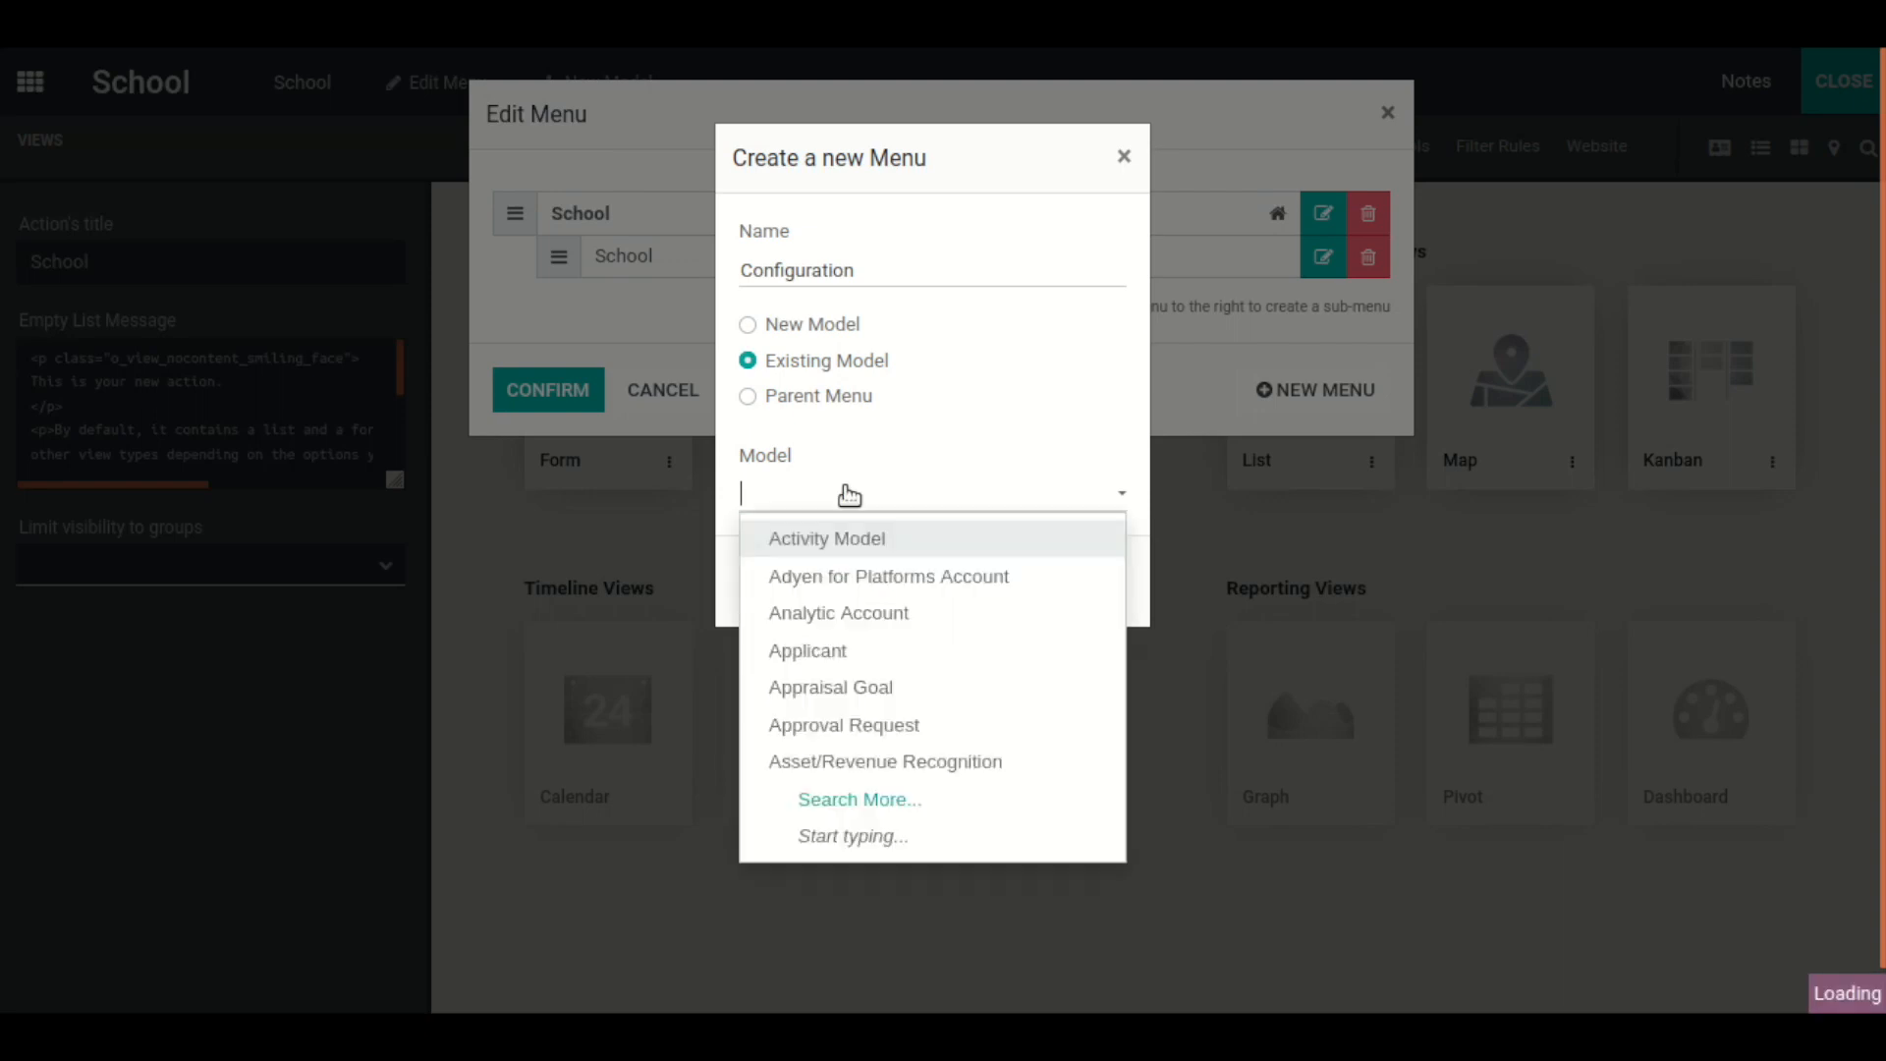
click(817, 397)
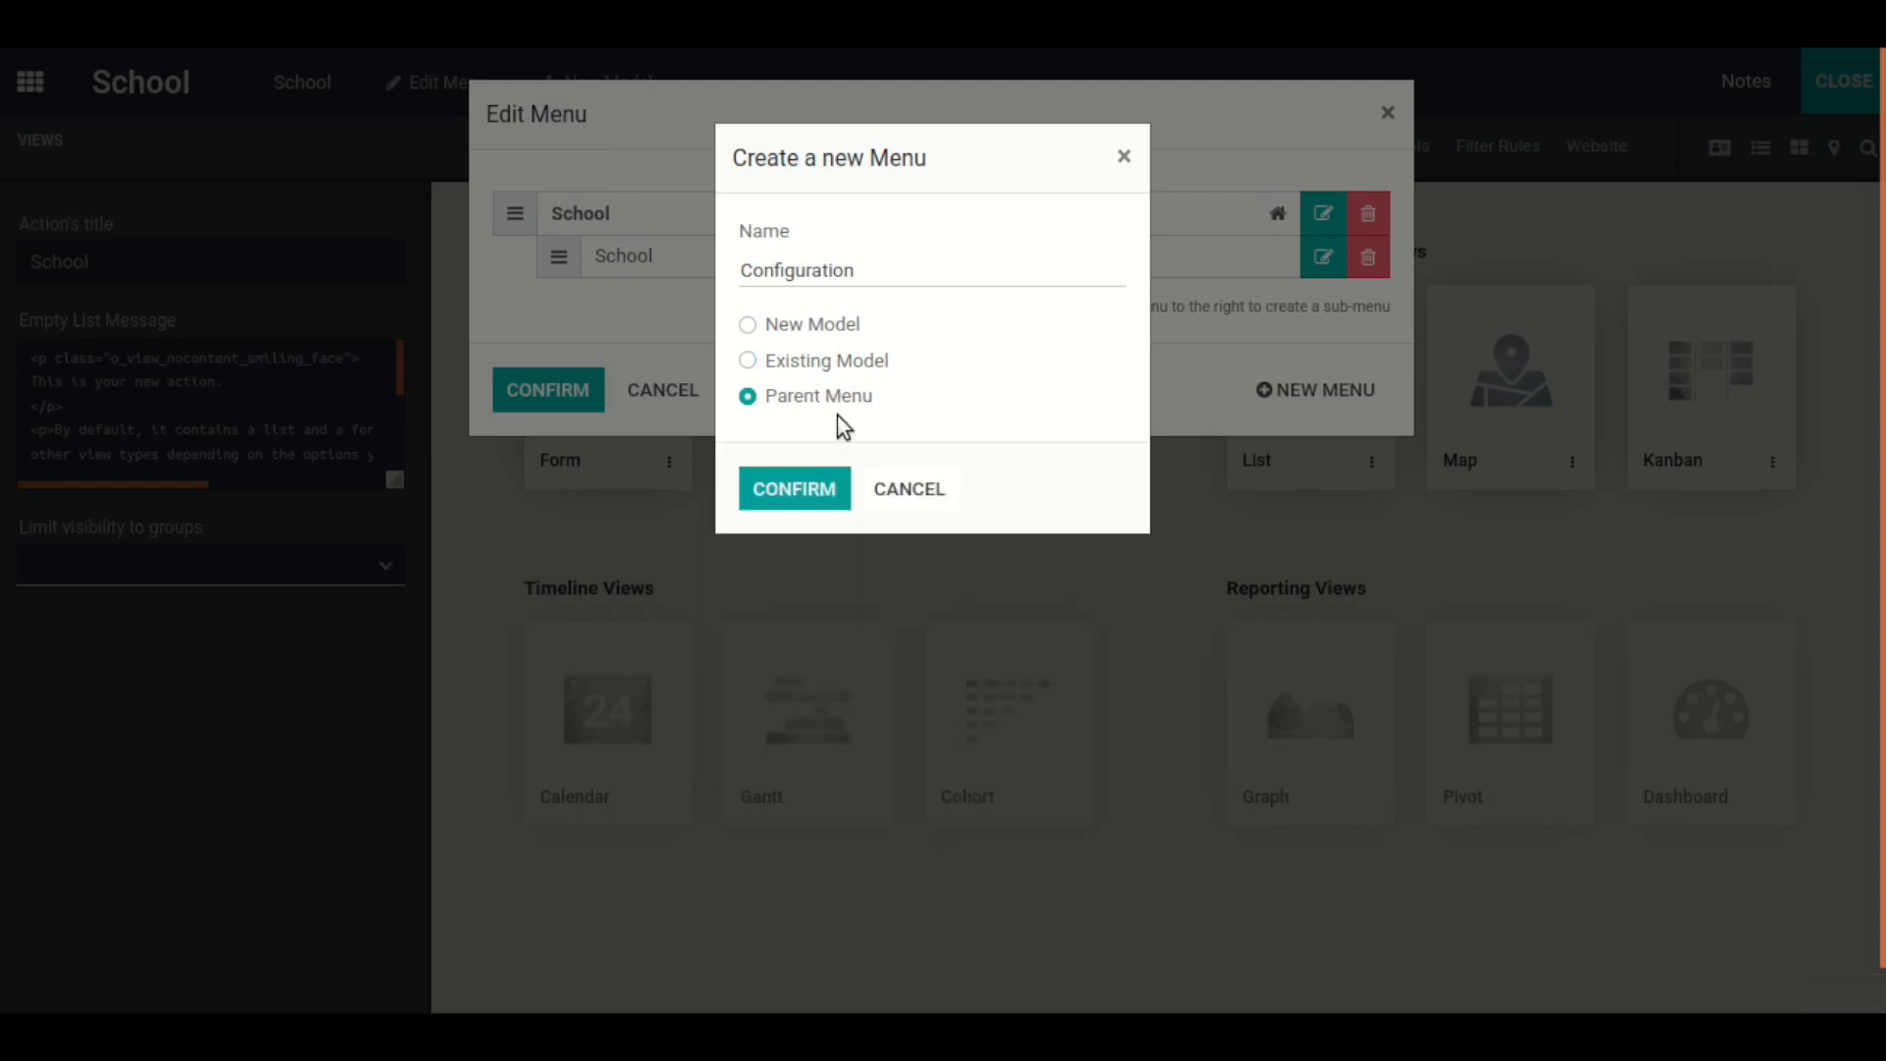
- Link the Configuration menu to the existing Applicant model, create it and confirm the menu changes
click(827, 366)
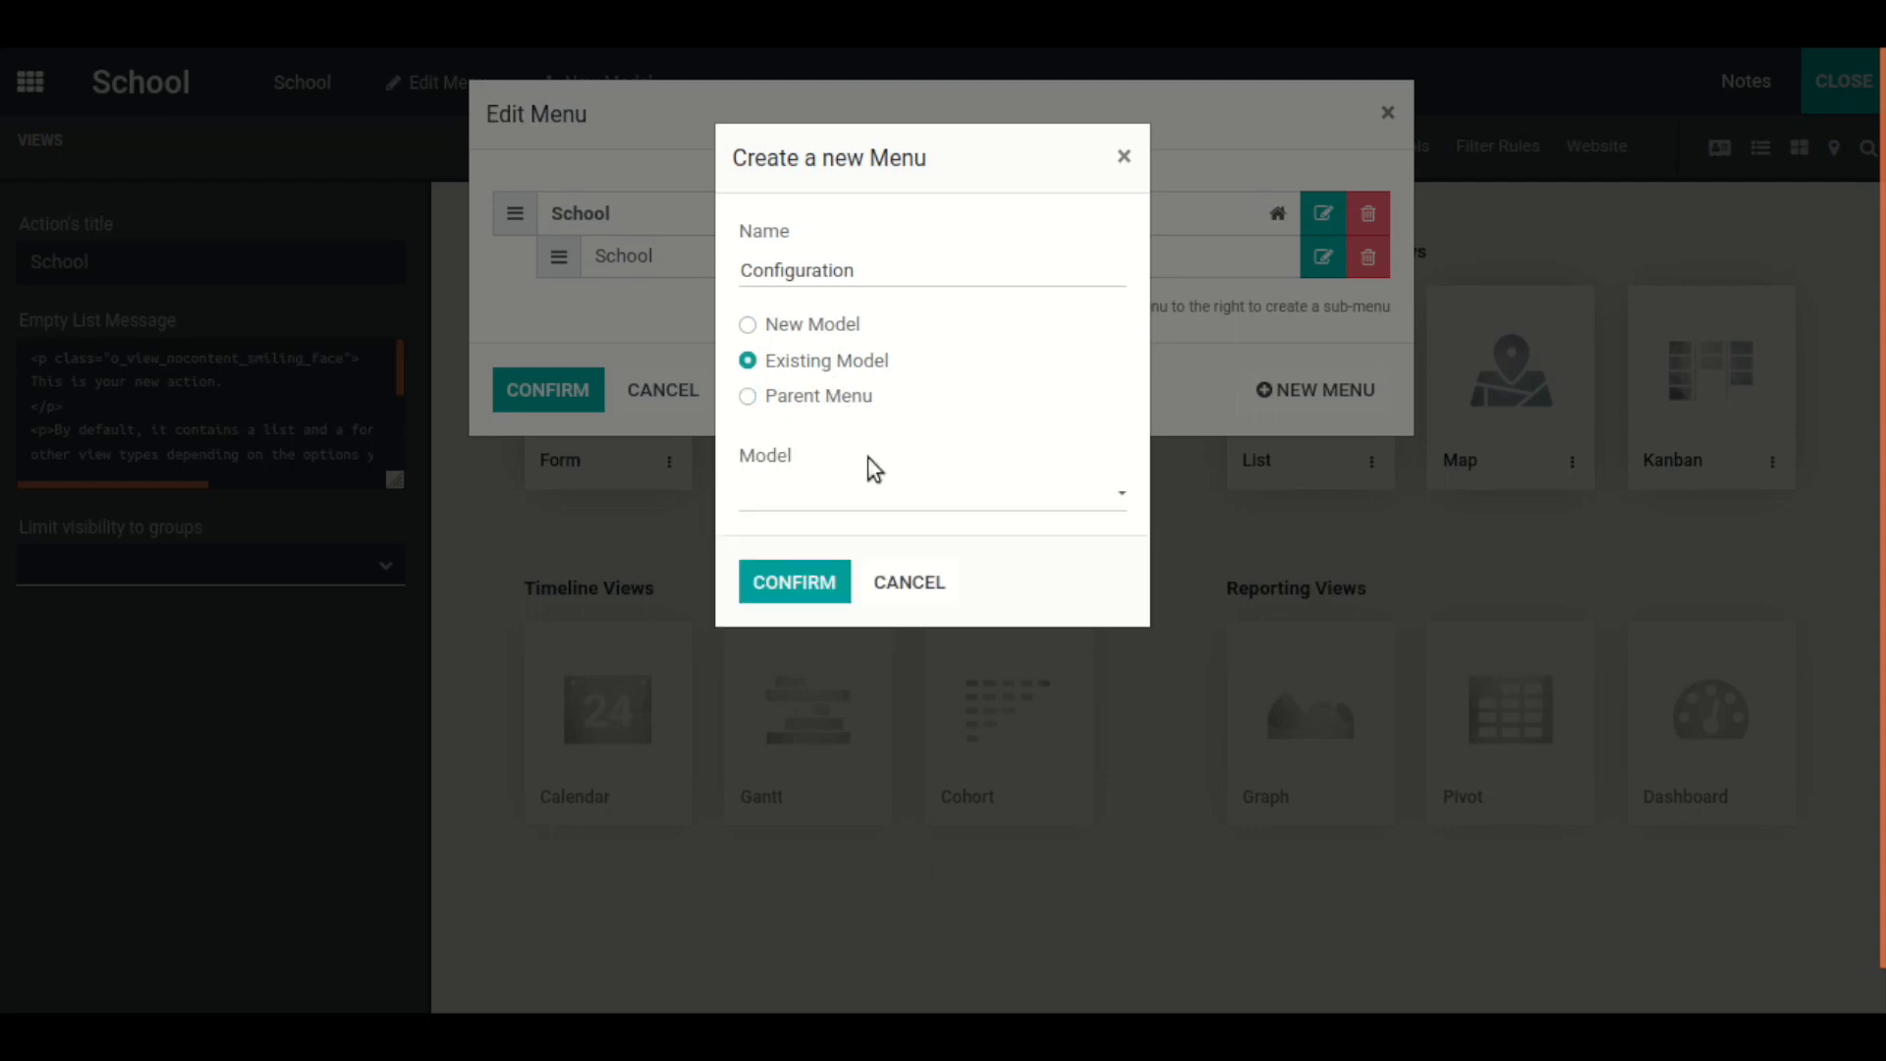
click(874, 500)
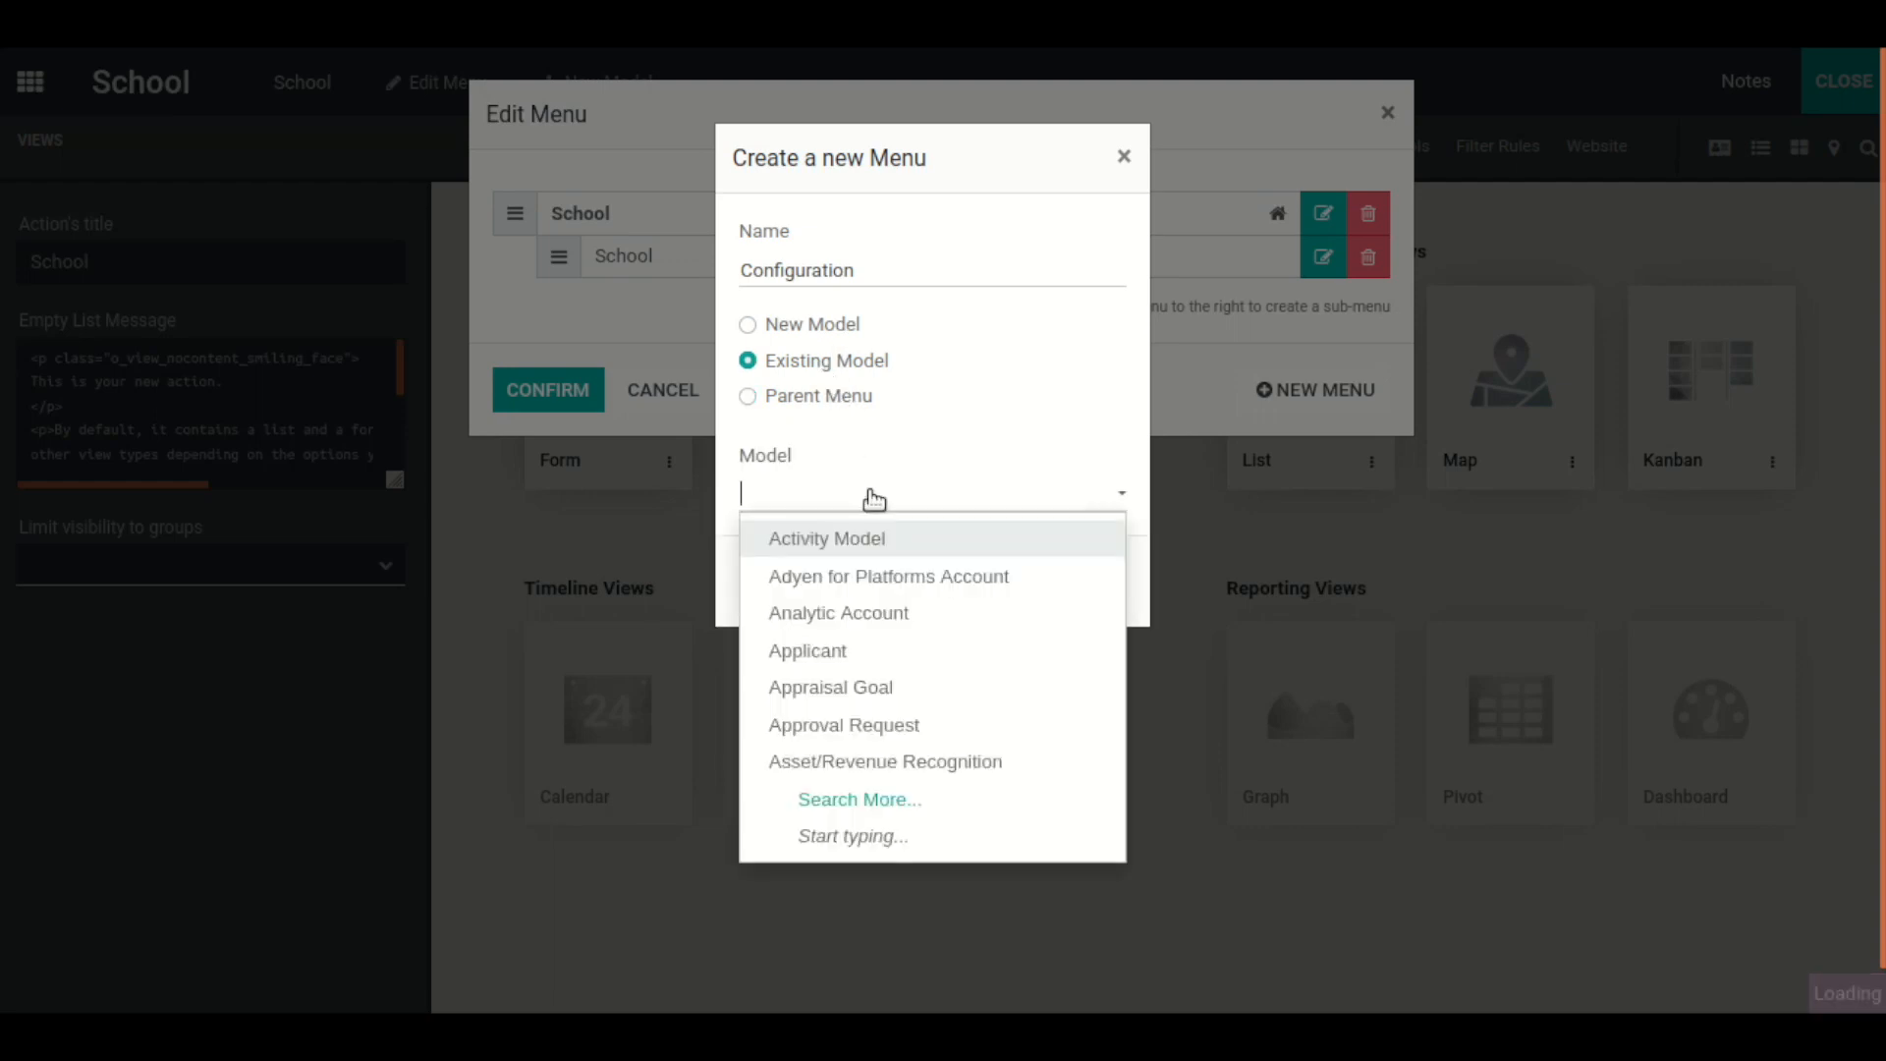
click(845, 649)
click(811, 587)
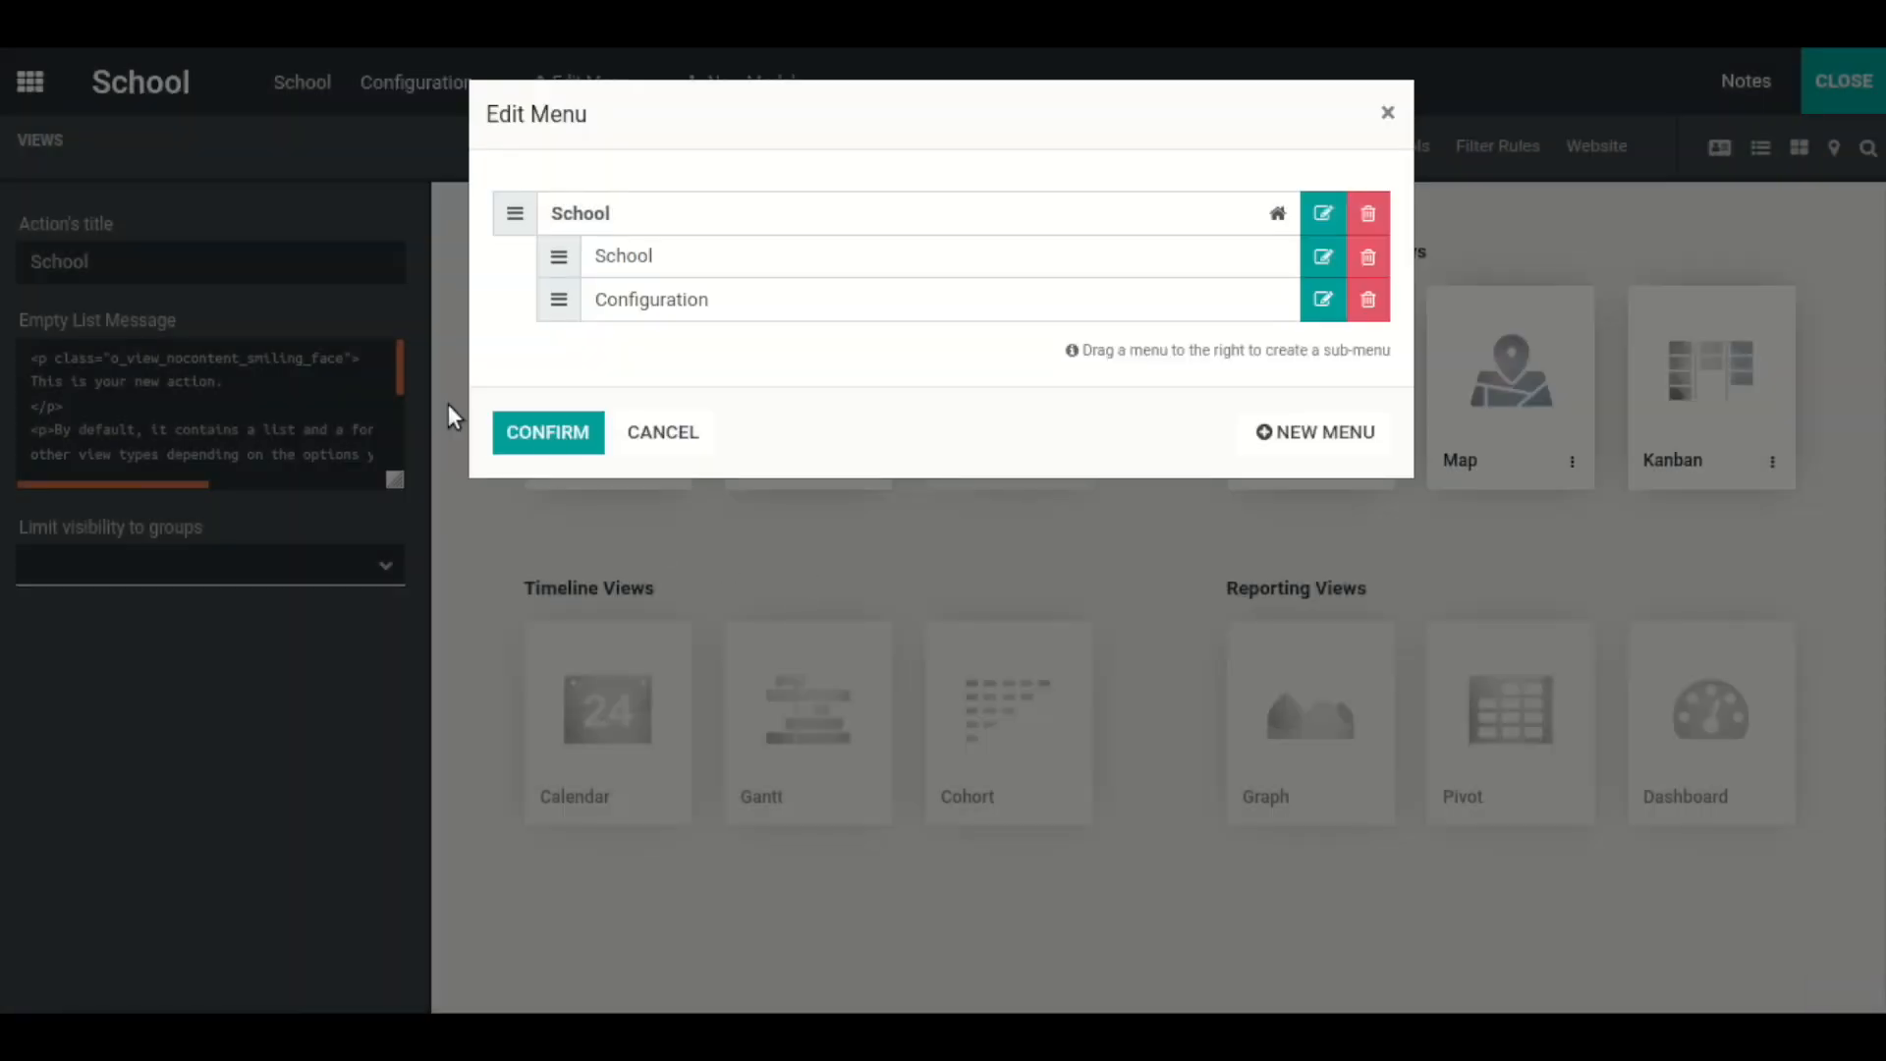
click(561, 435)
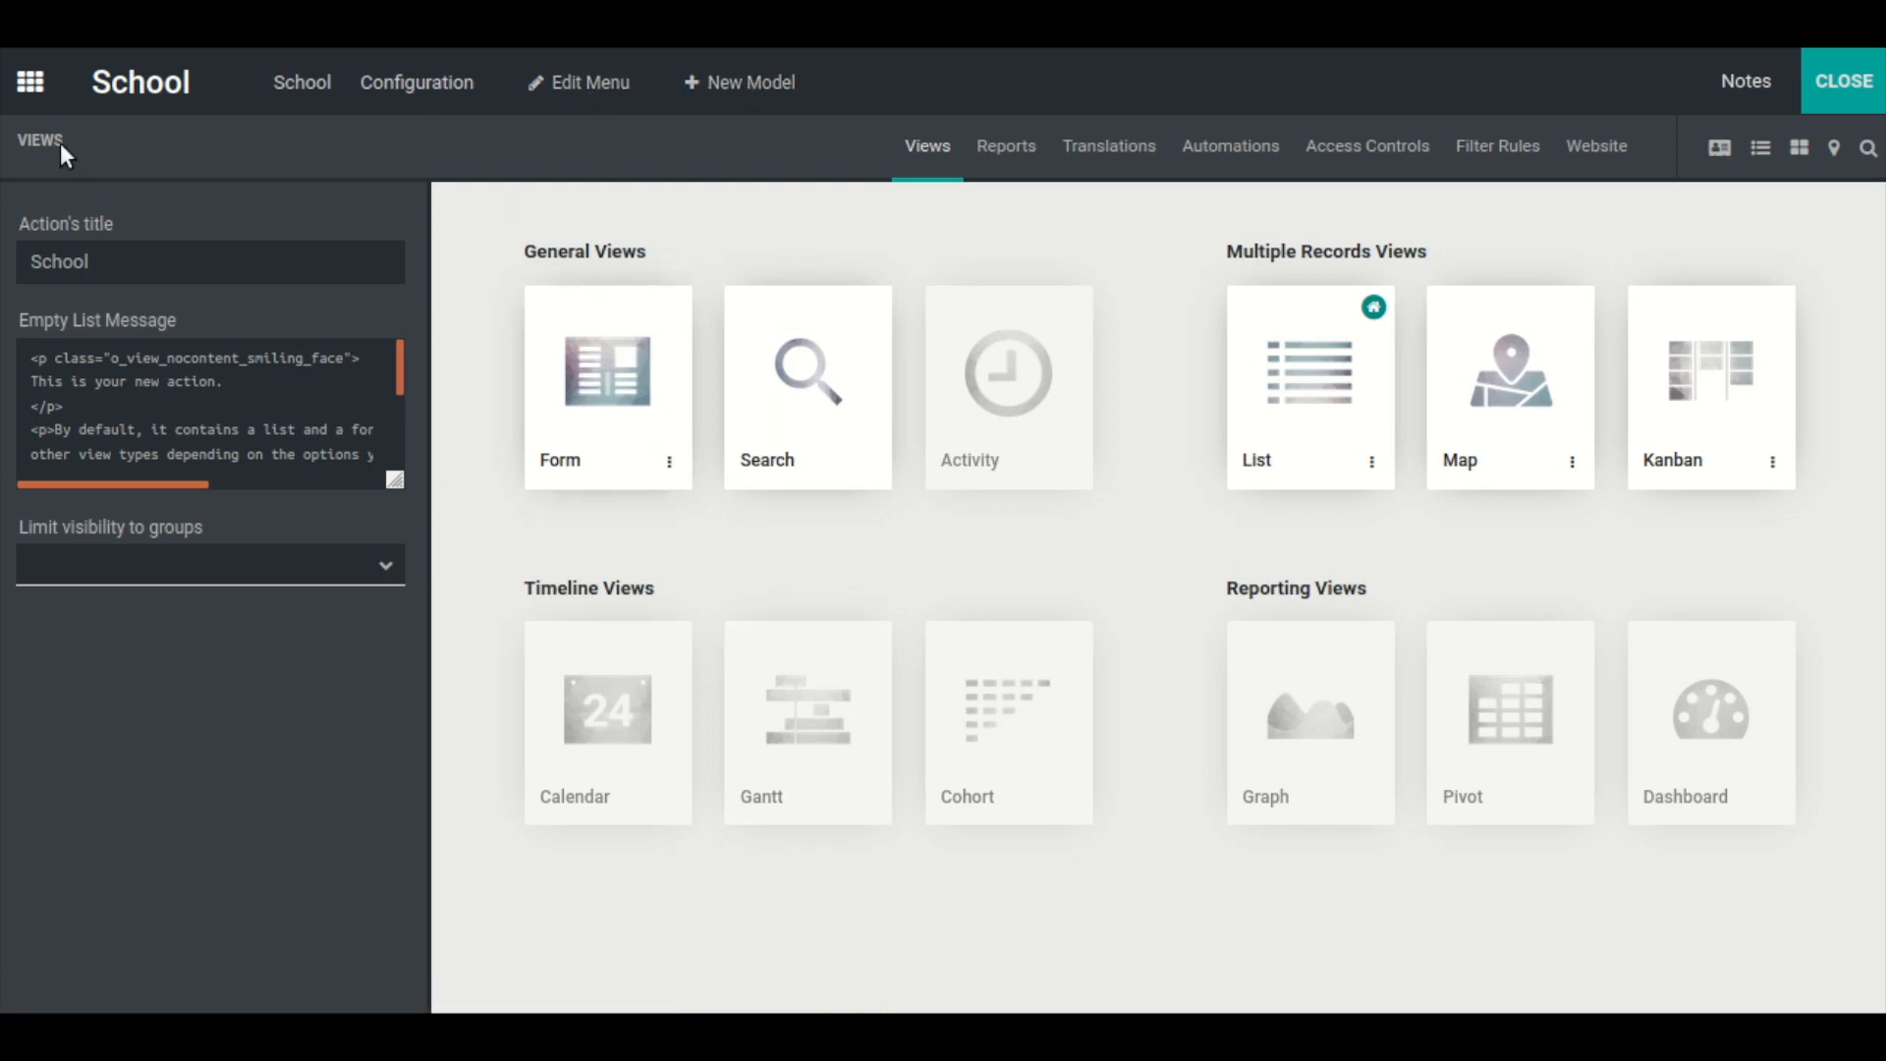
- Open the School app's list view and look through the existing fields available for it
click(182, 82)
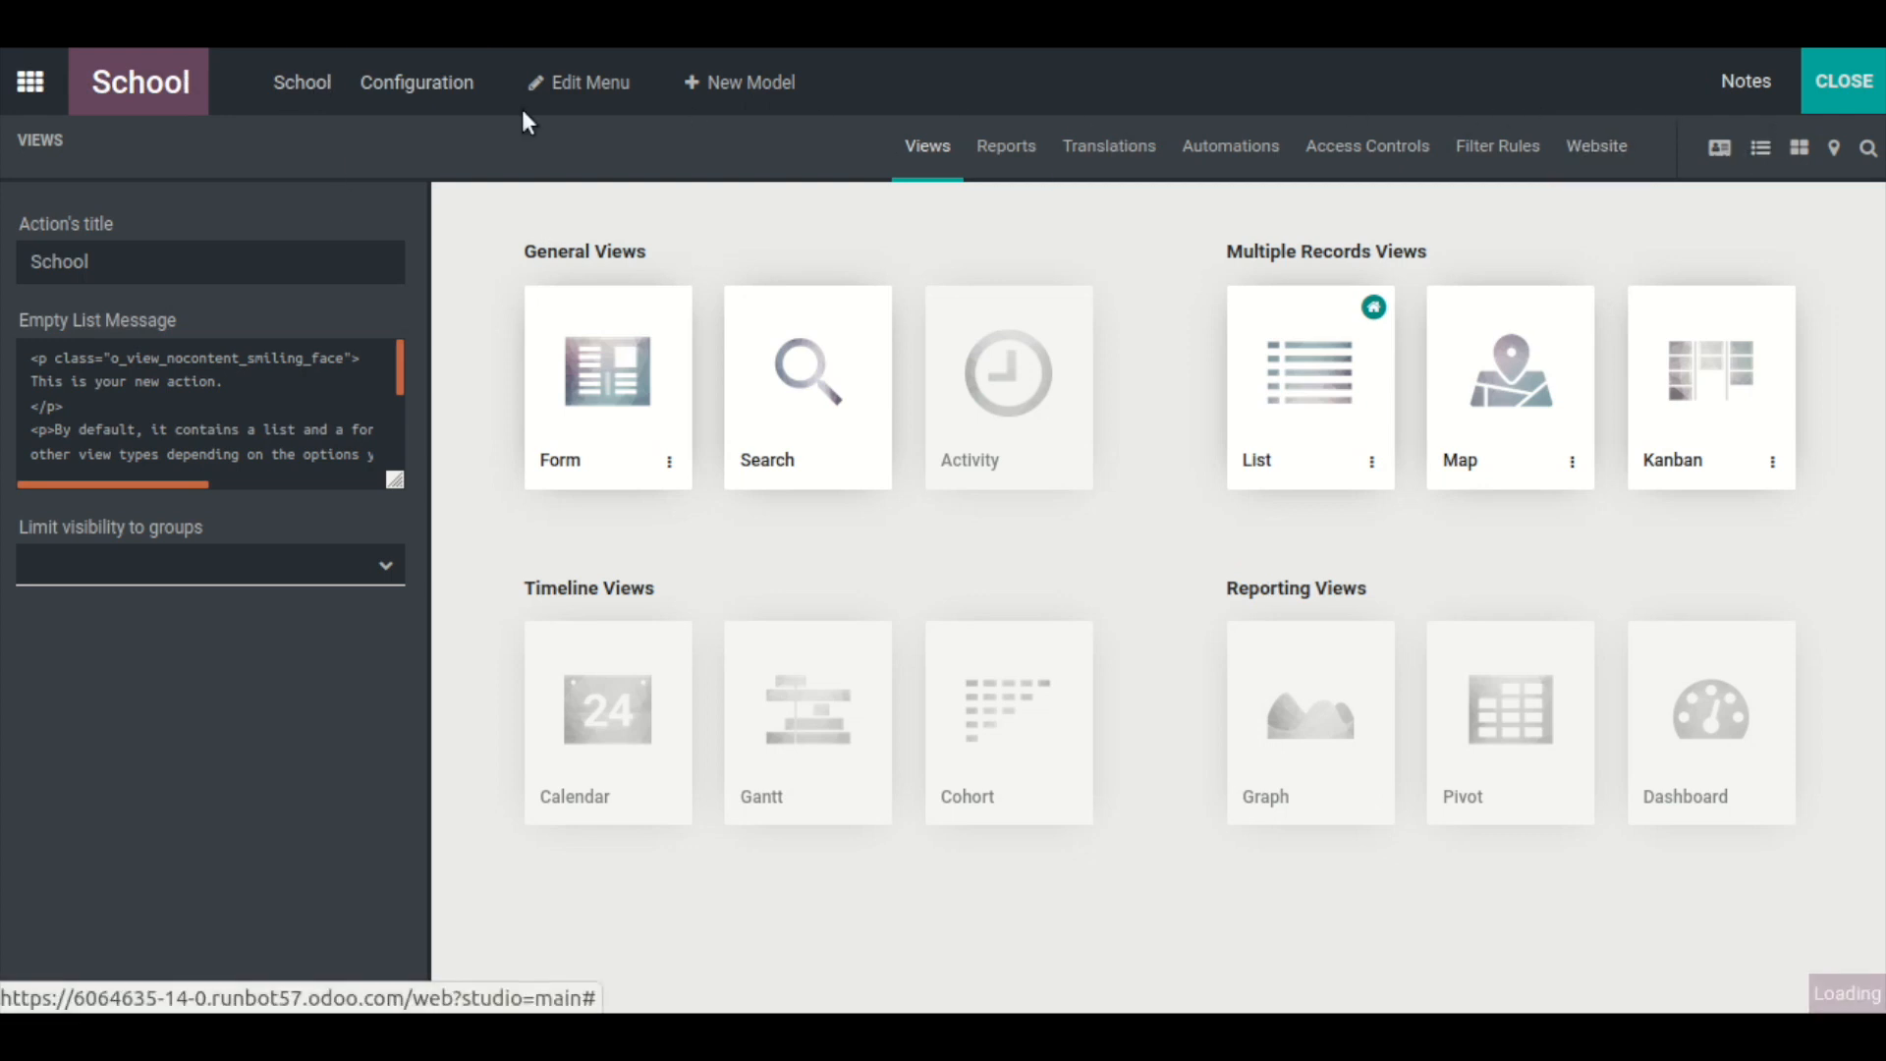
scroll(244, 507, down, 7)
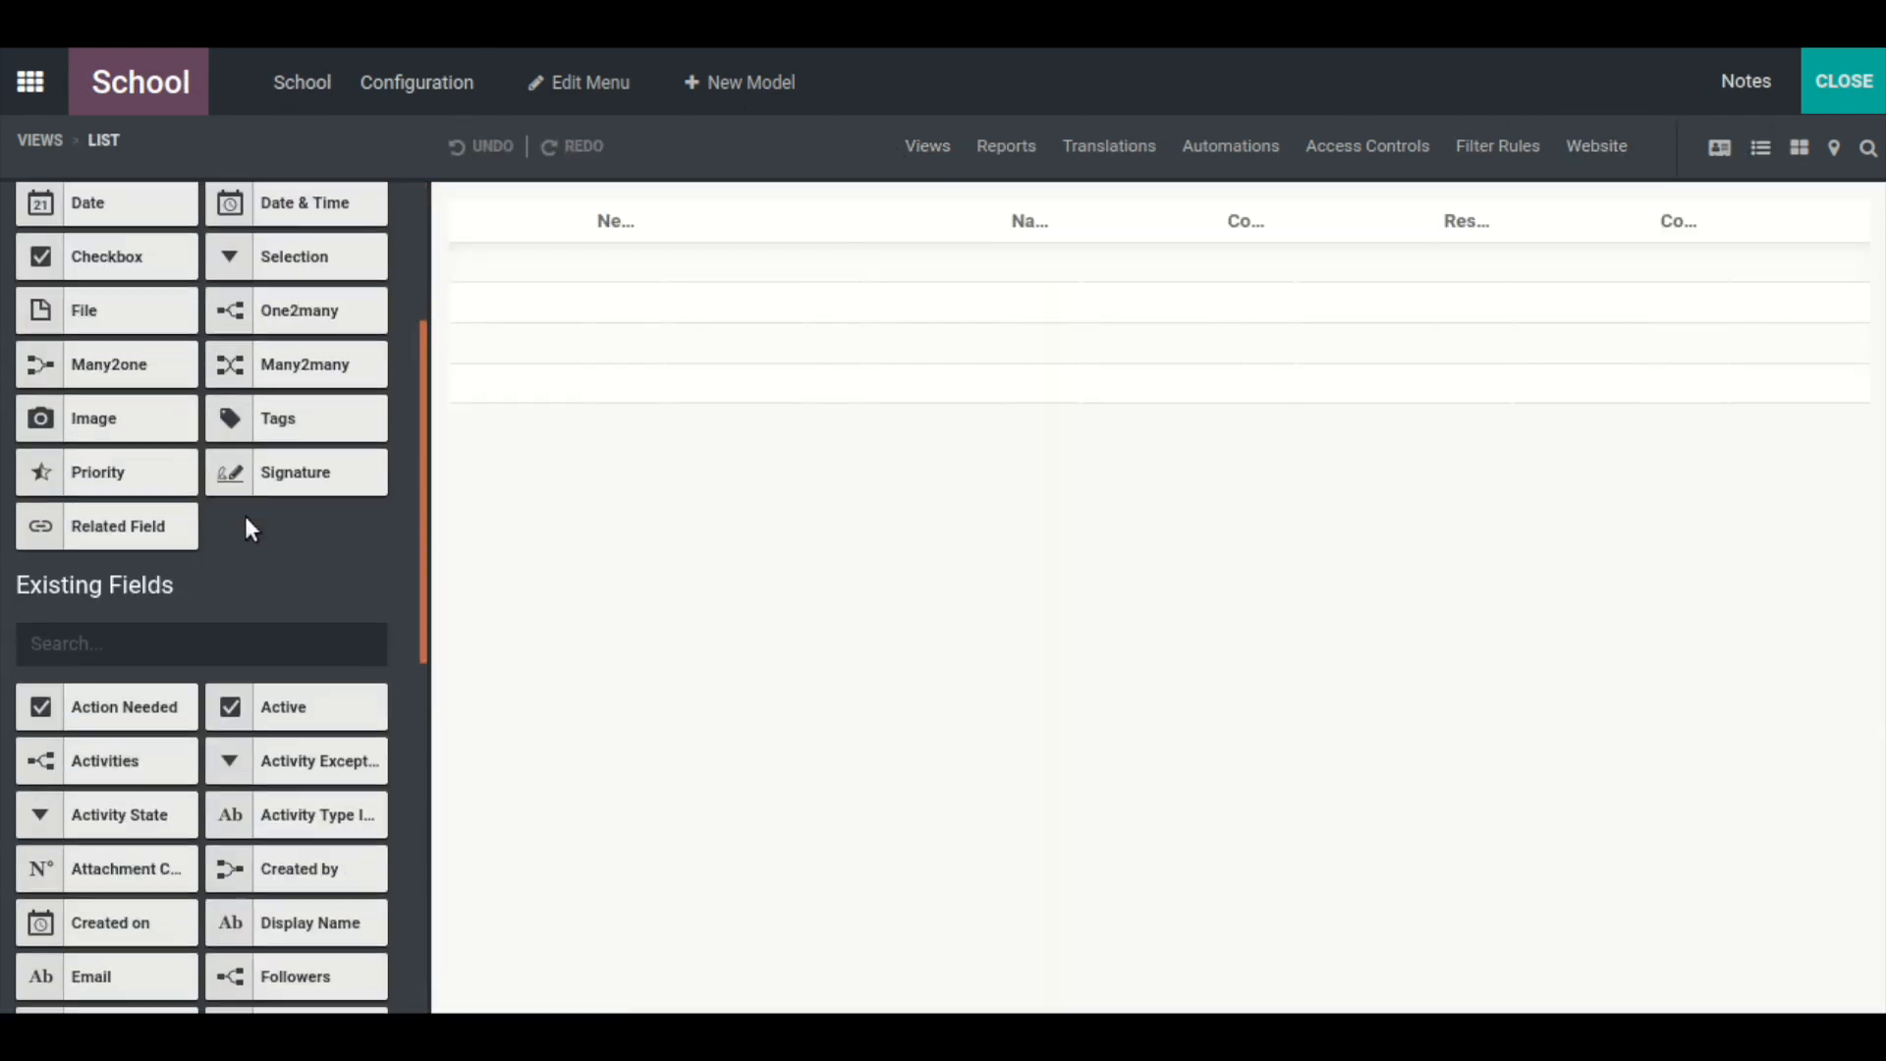
scroll(245, 521, down, 4)
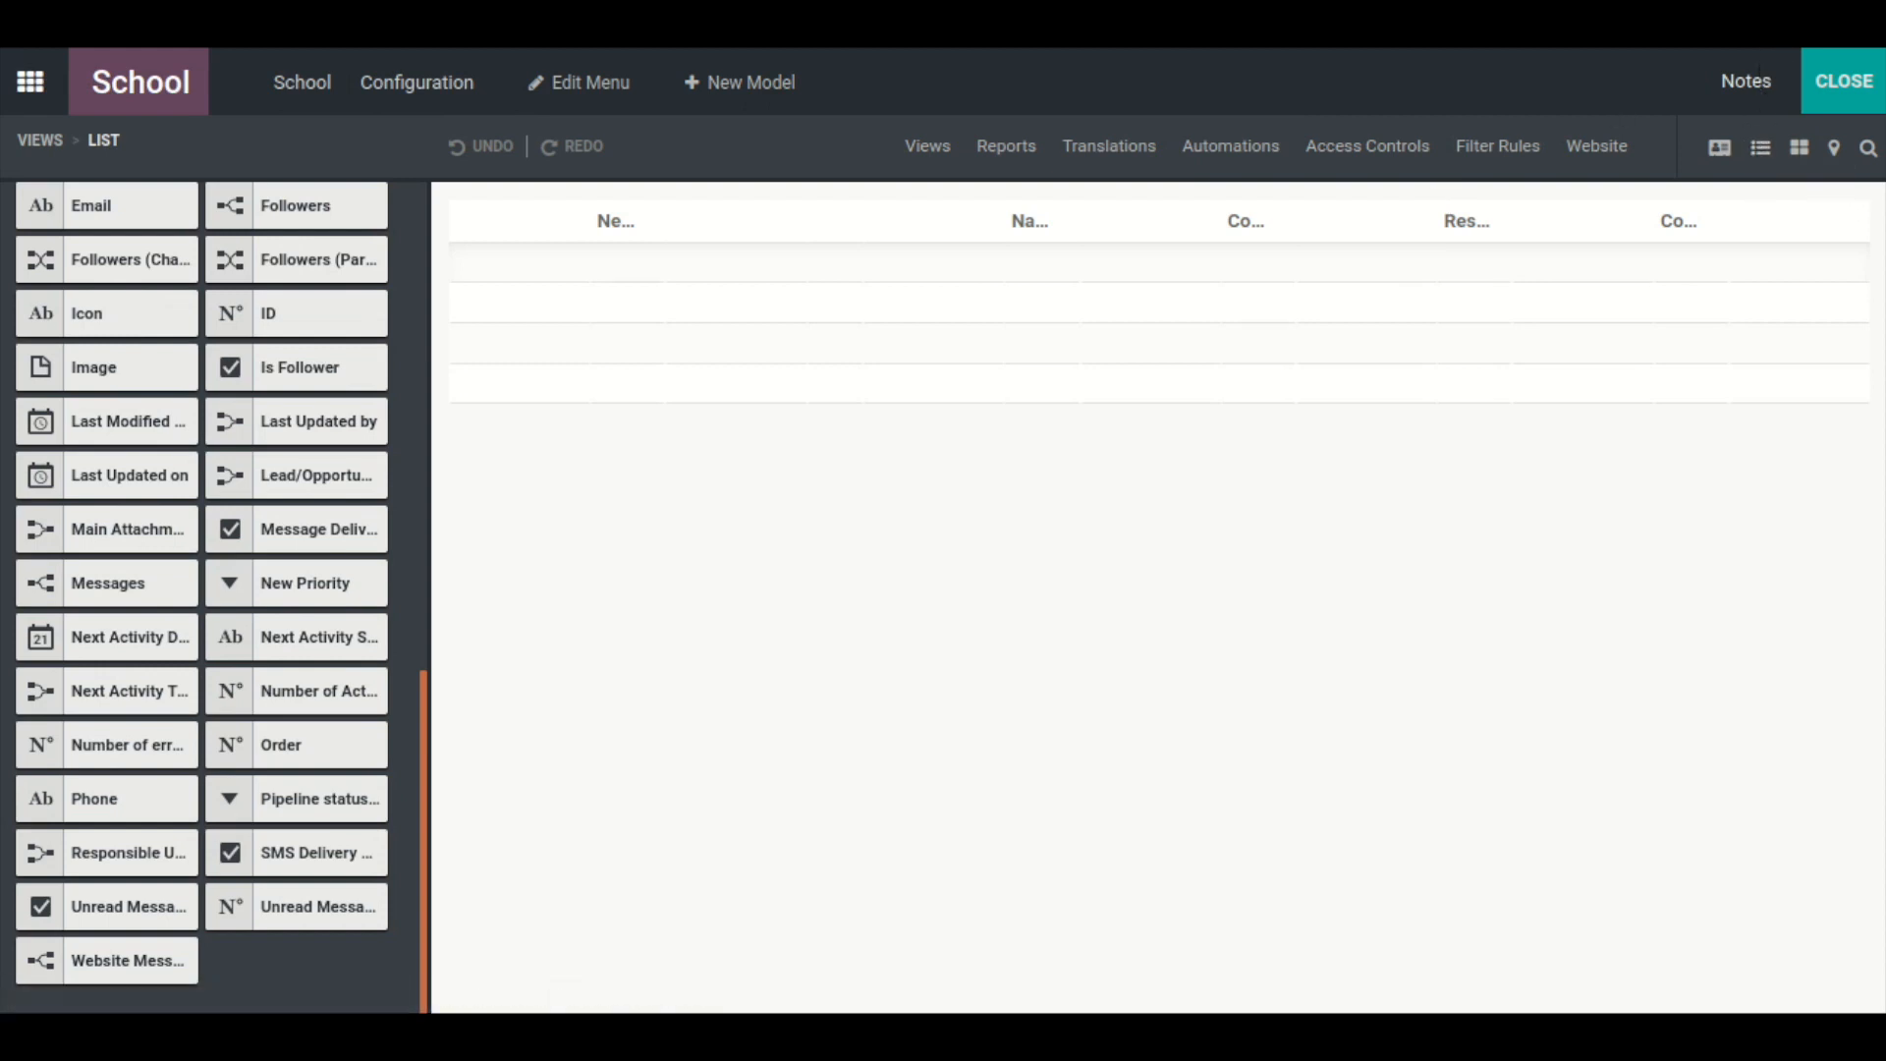
- Leave Studio from the School form view and reopen the School app from the home screen
click(908, 147)
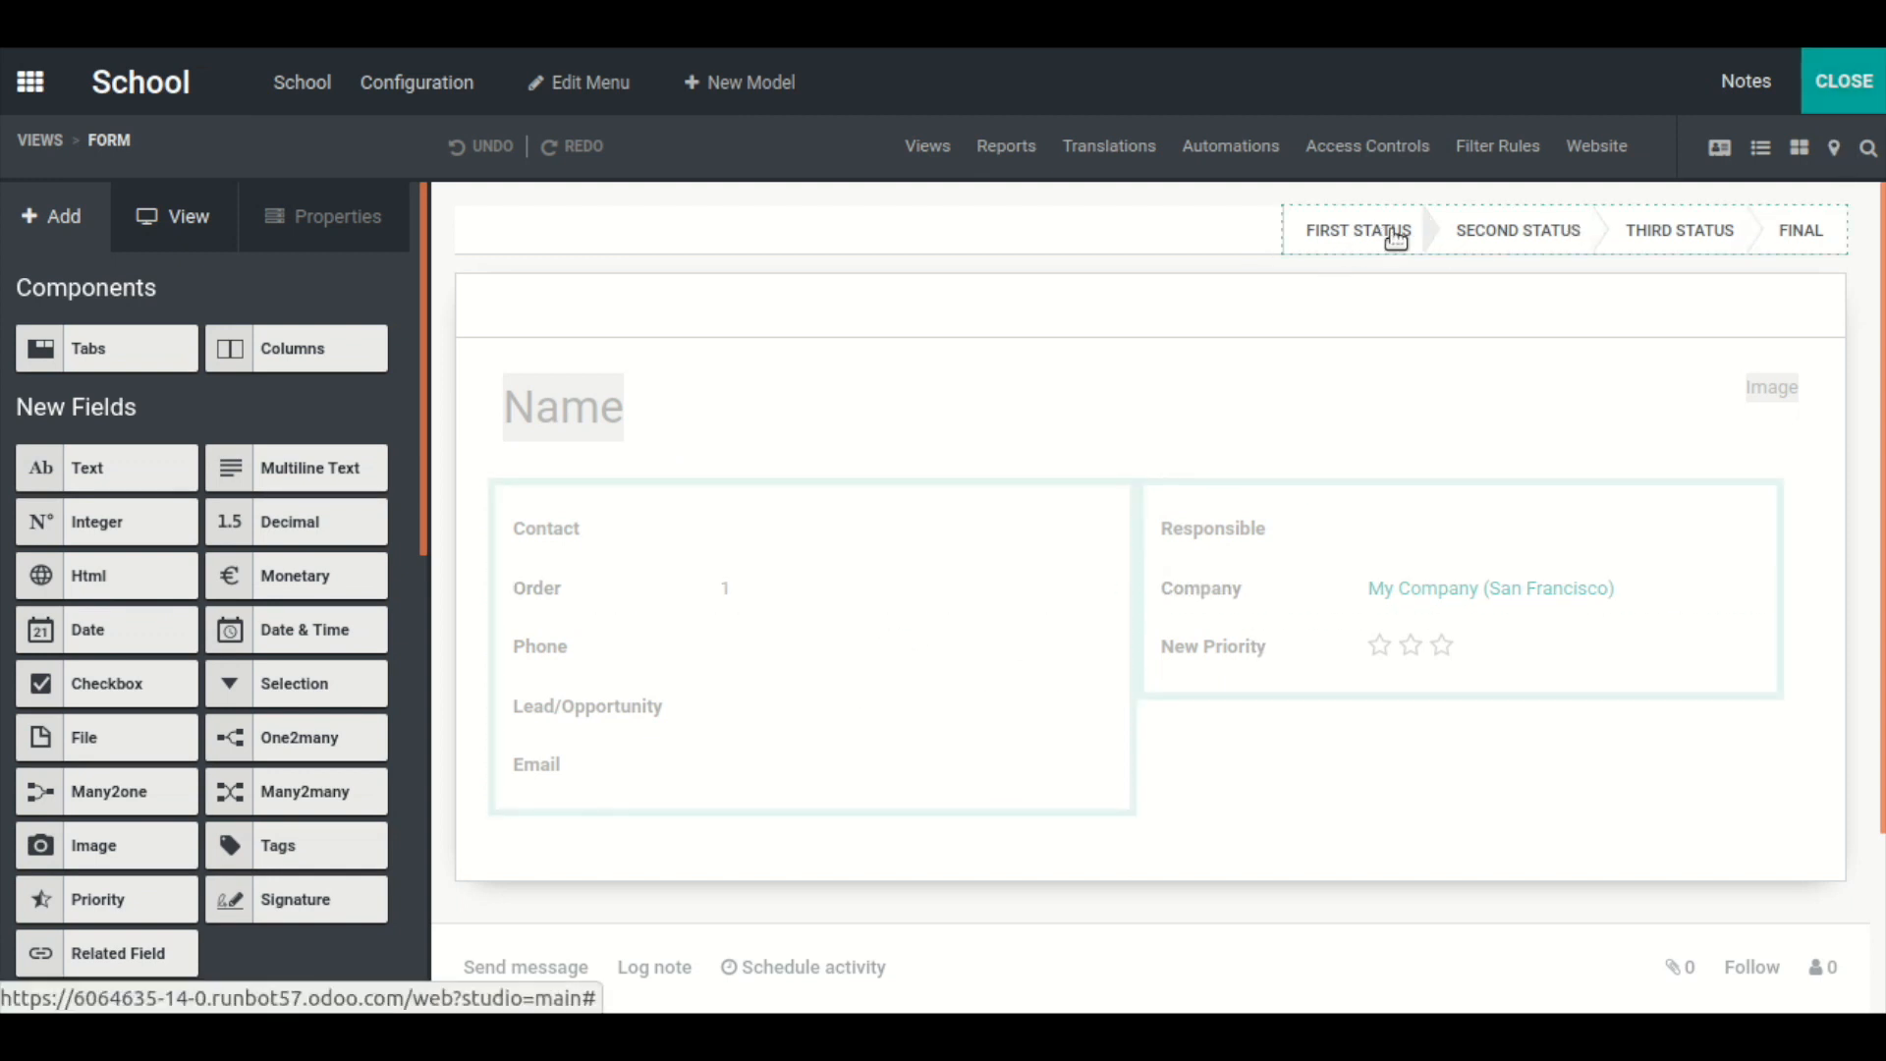
click(1845, 90)
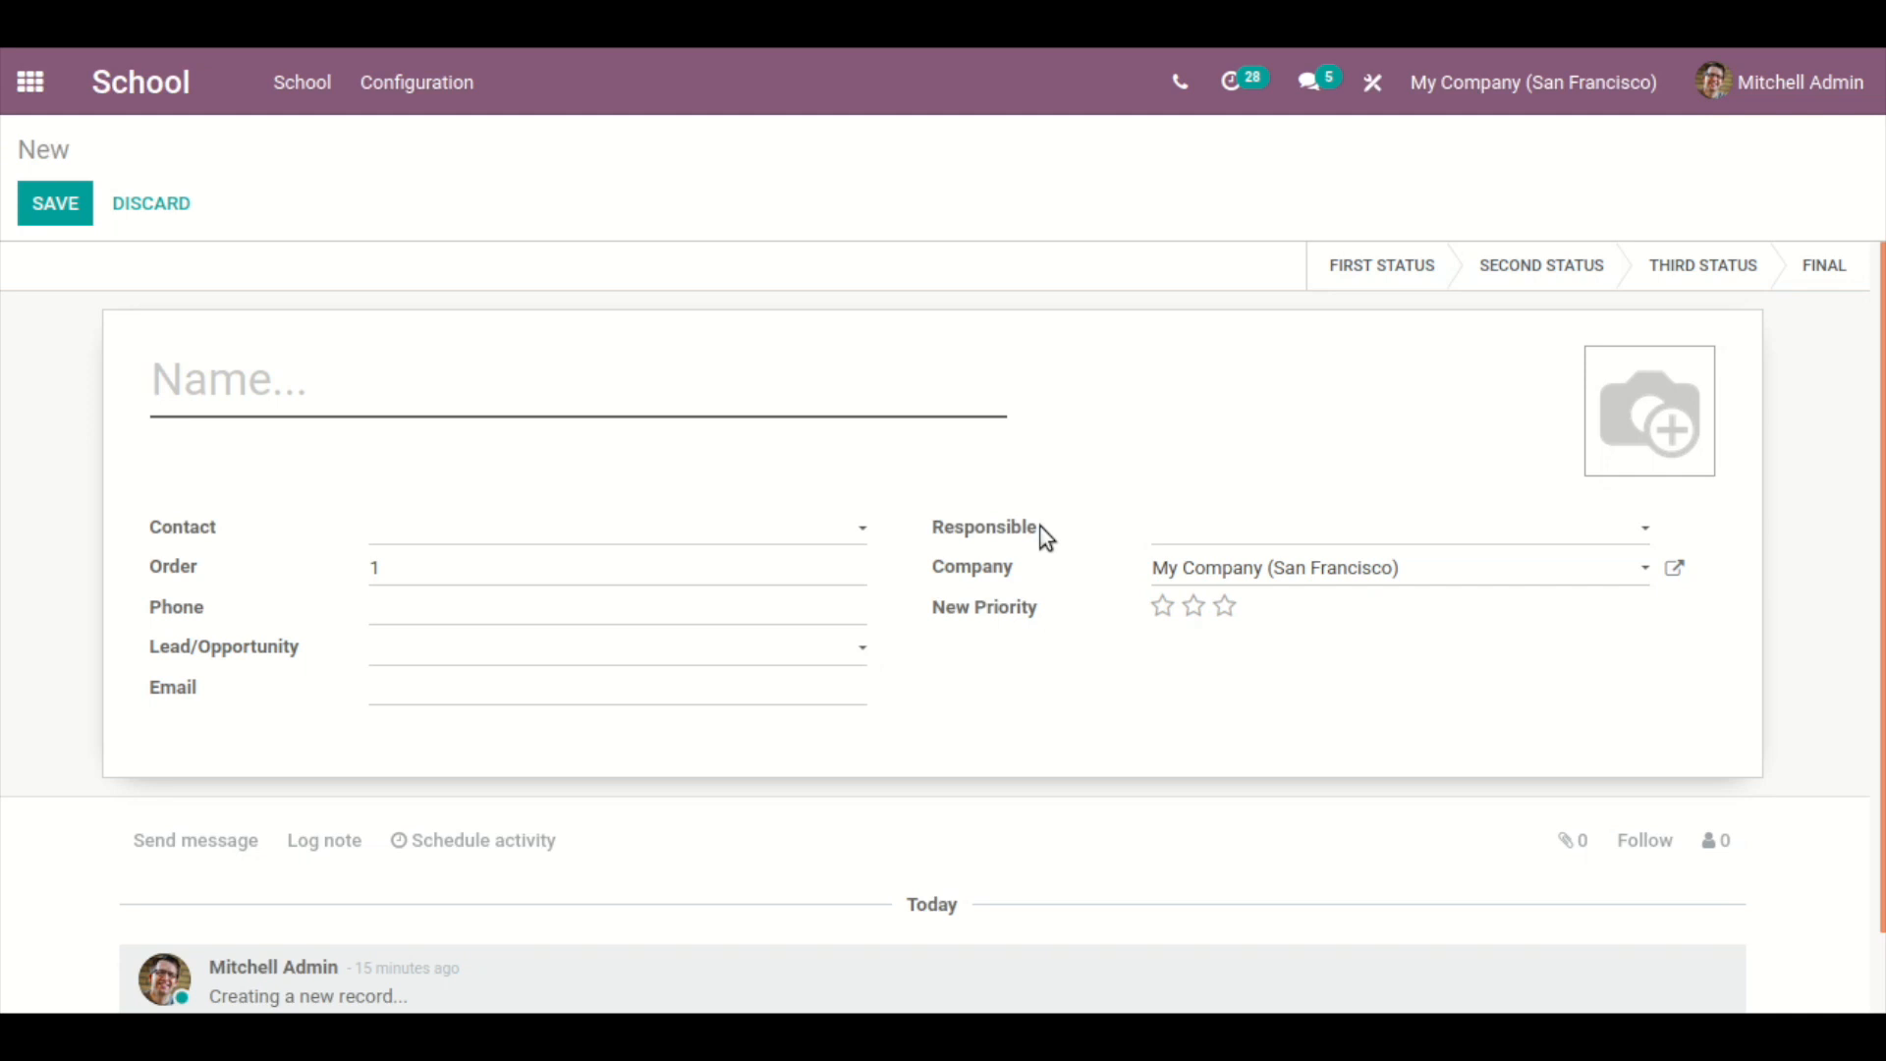
click(30, 82)
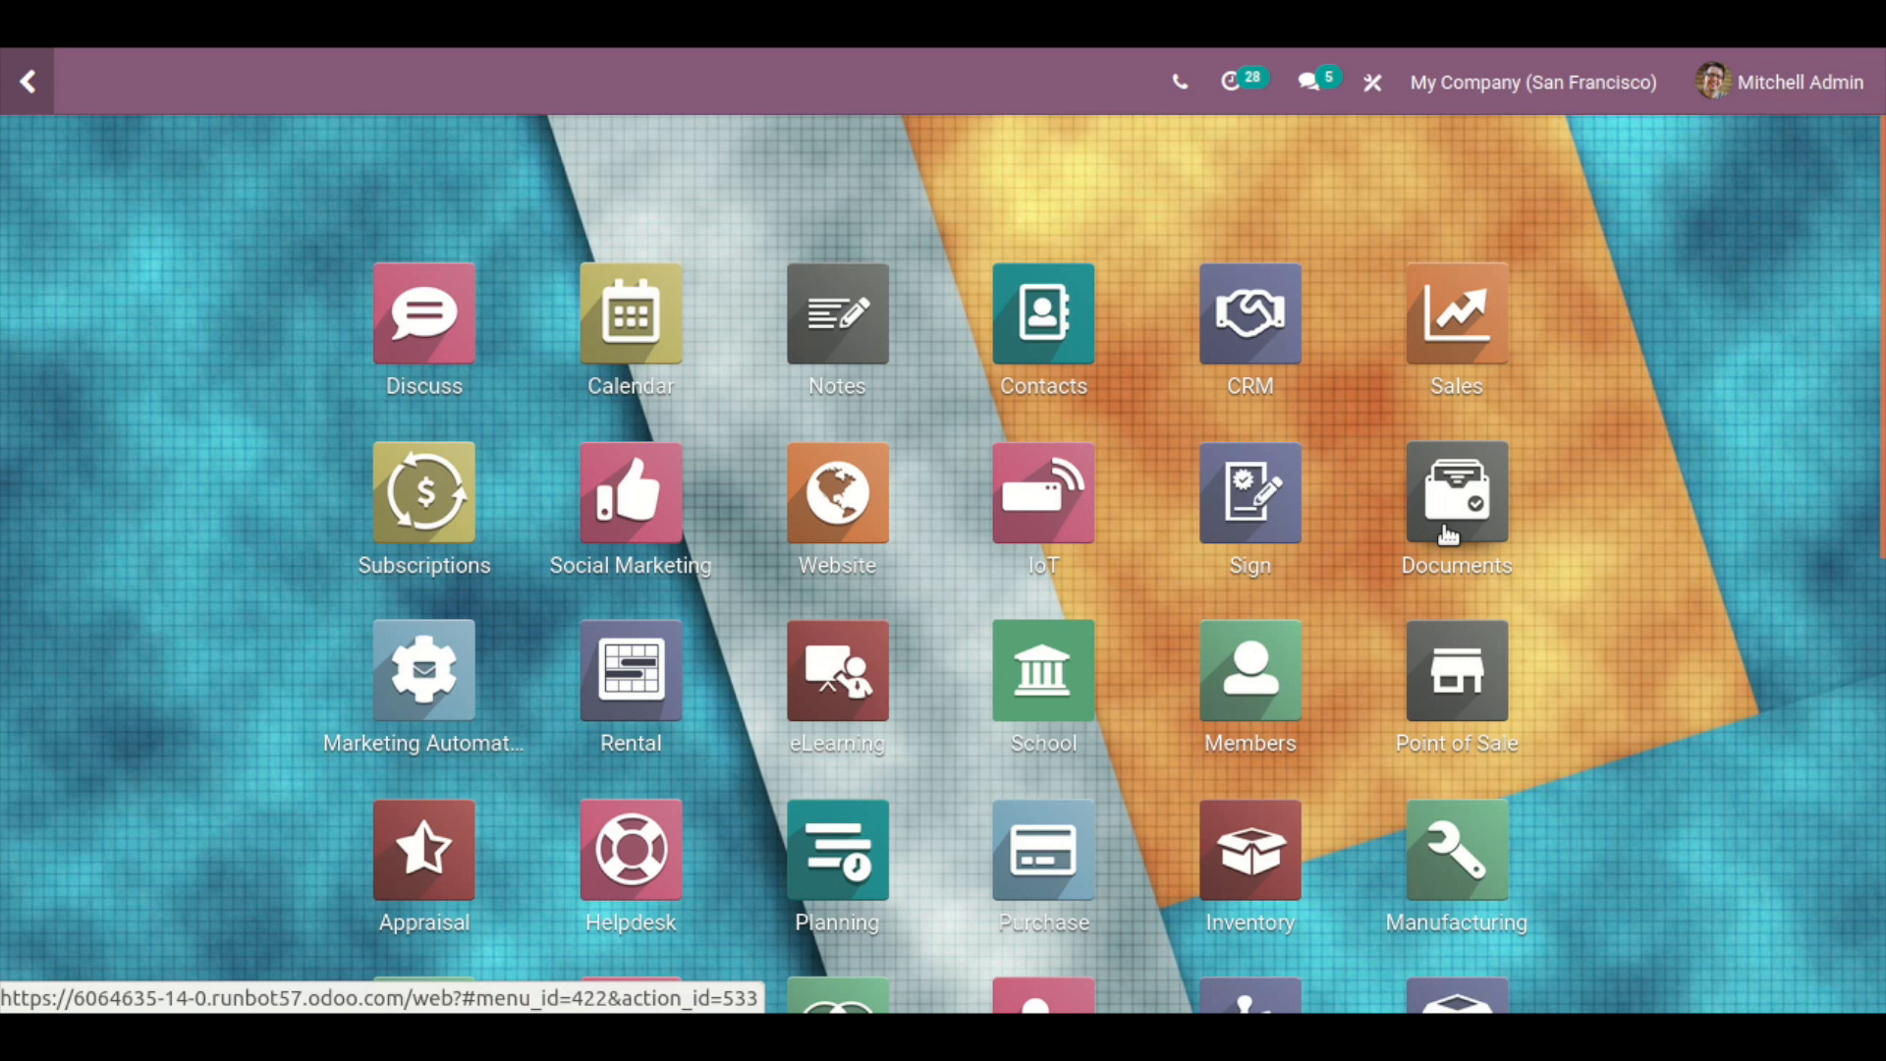
click(1058, 678)
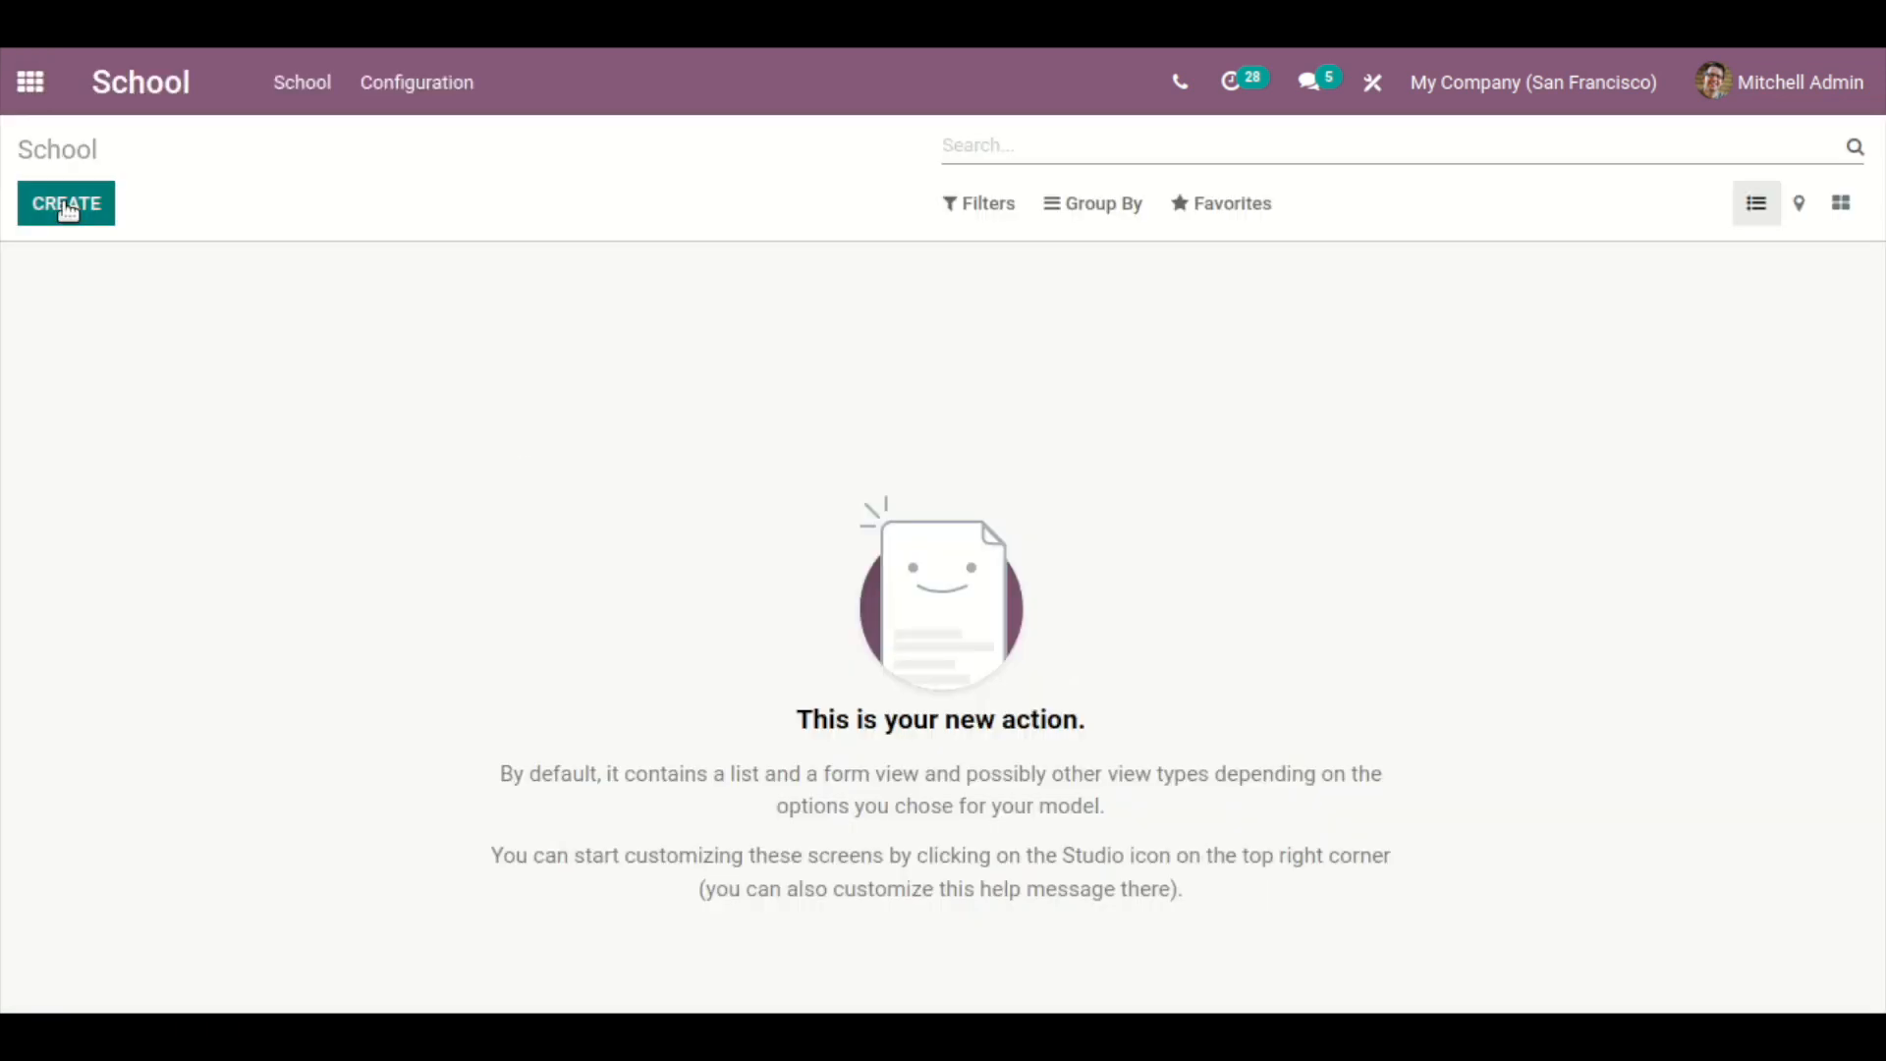
- Fill in a new School record named Sample Record with Azure Interior as the contact
click(66, 204)
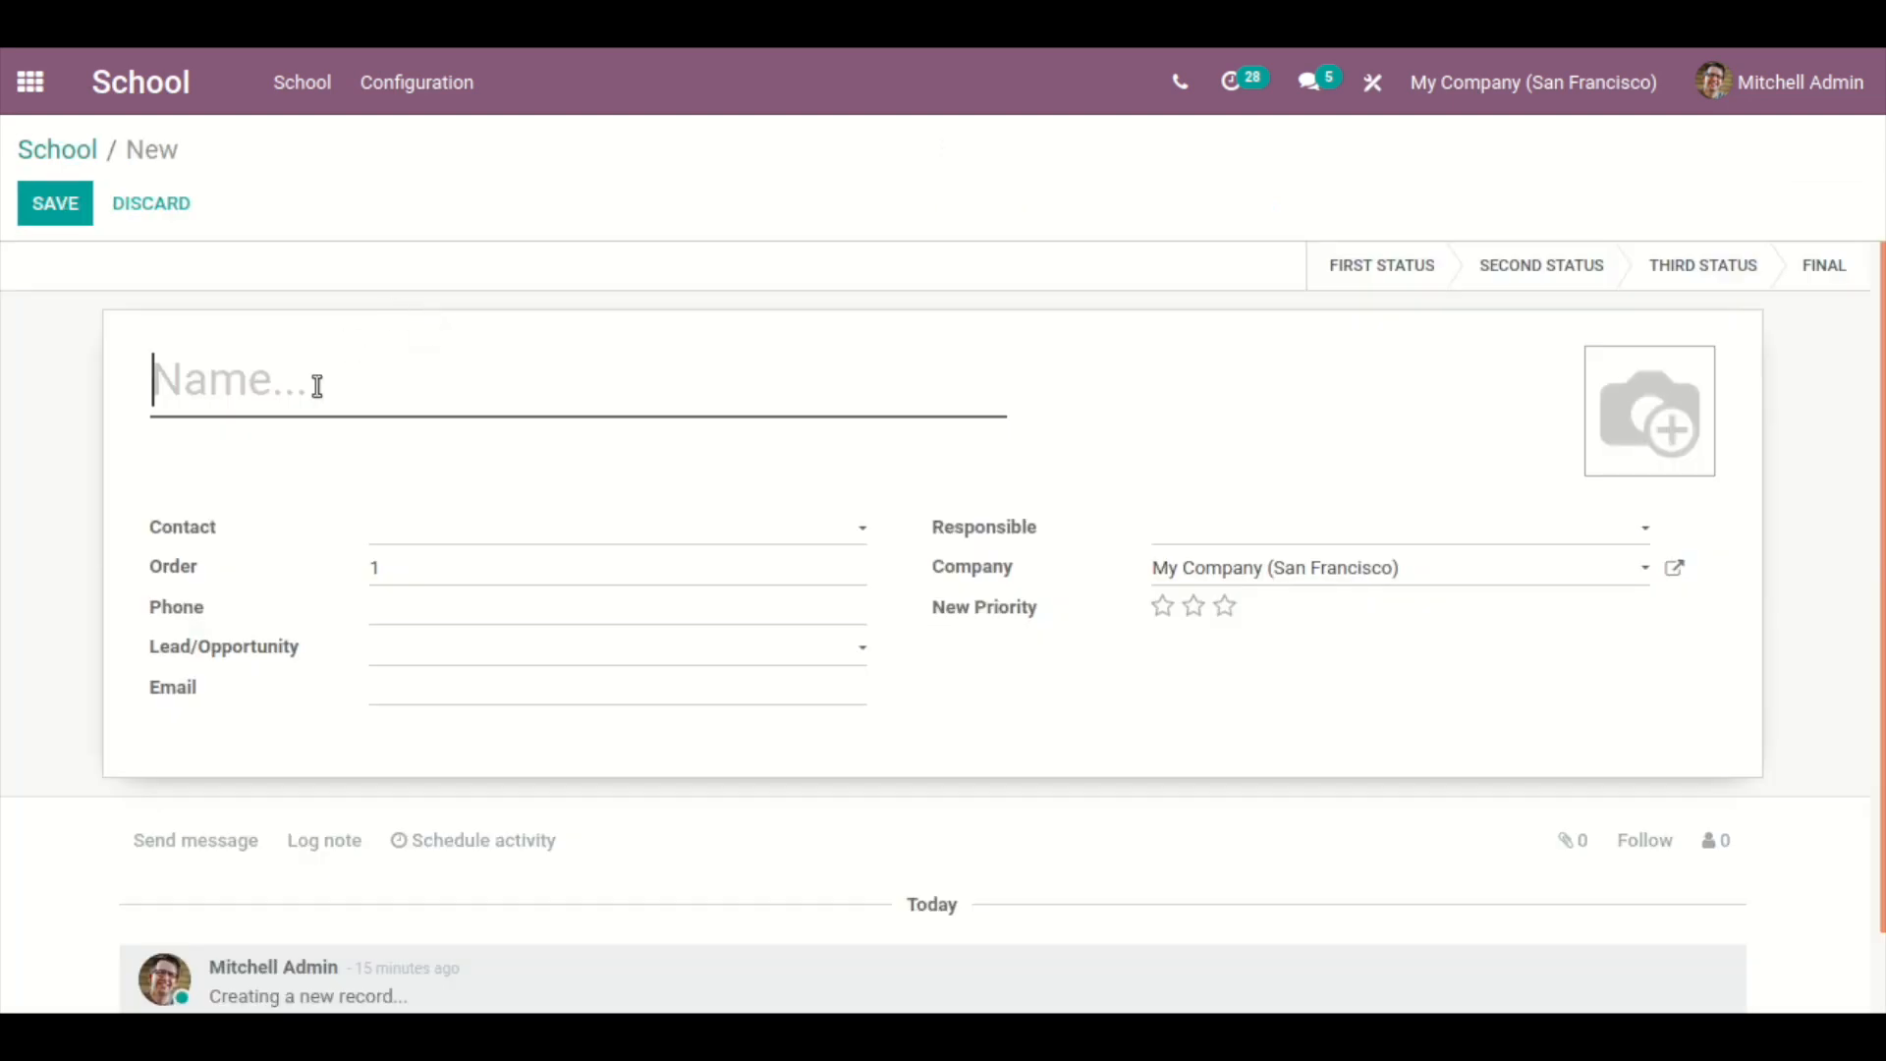
text(Sample)
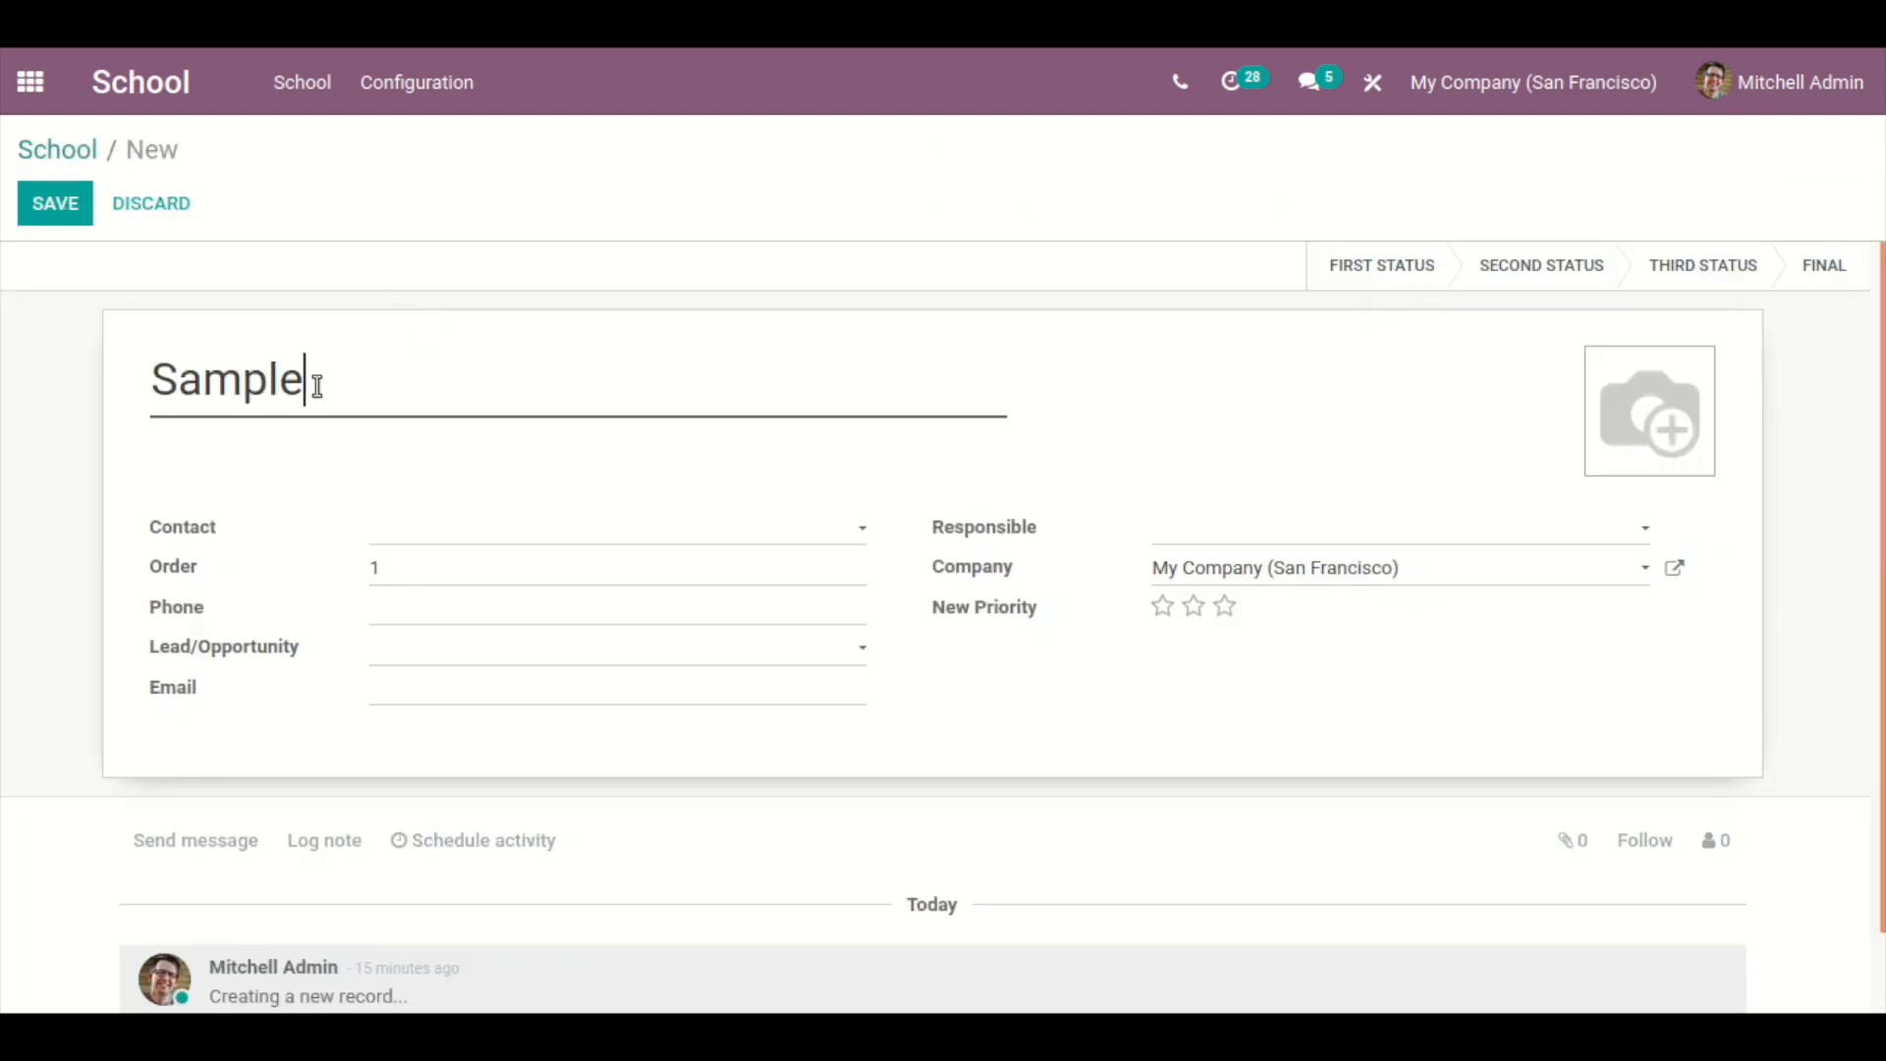
text( Record)
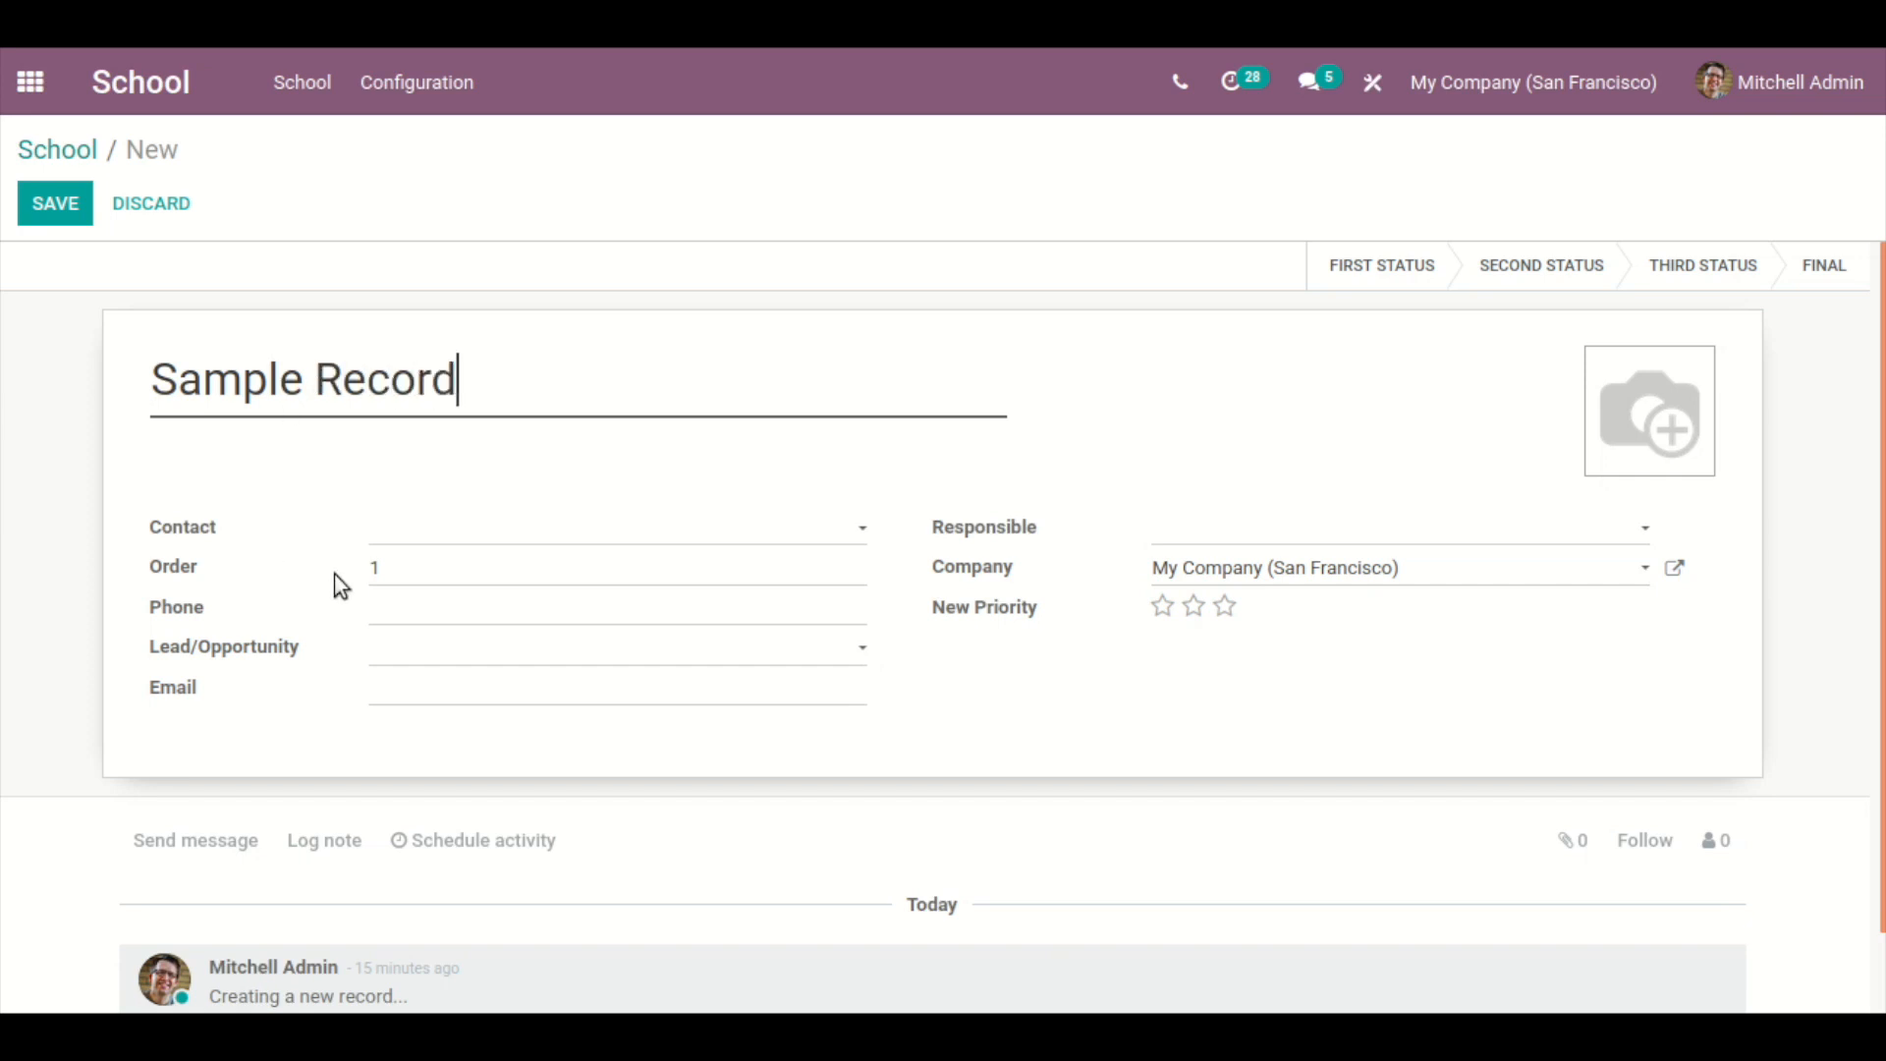
click(442, 528)
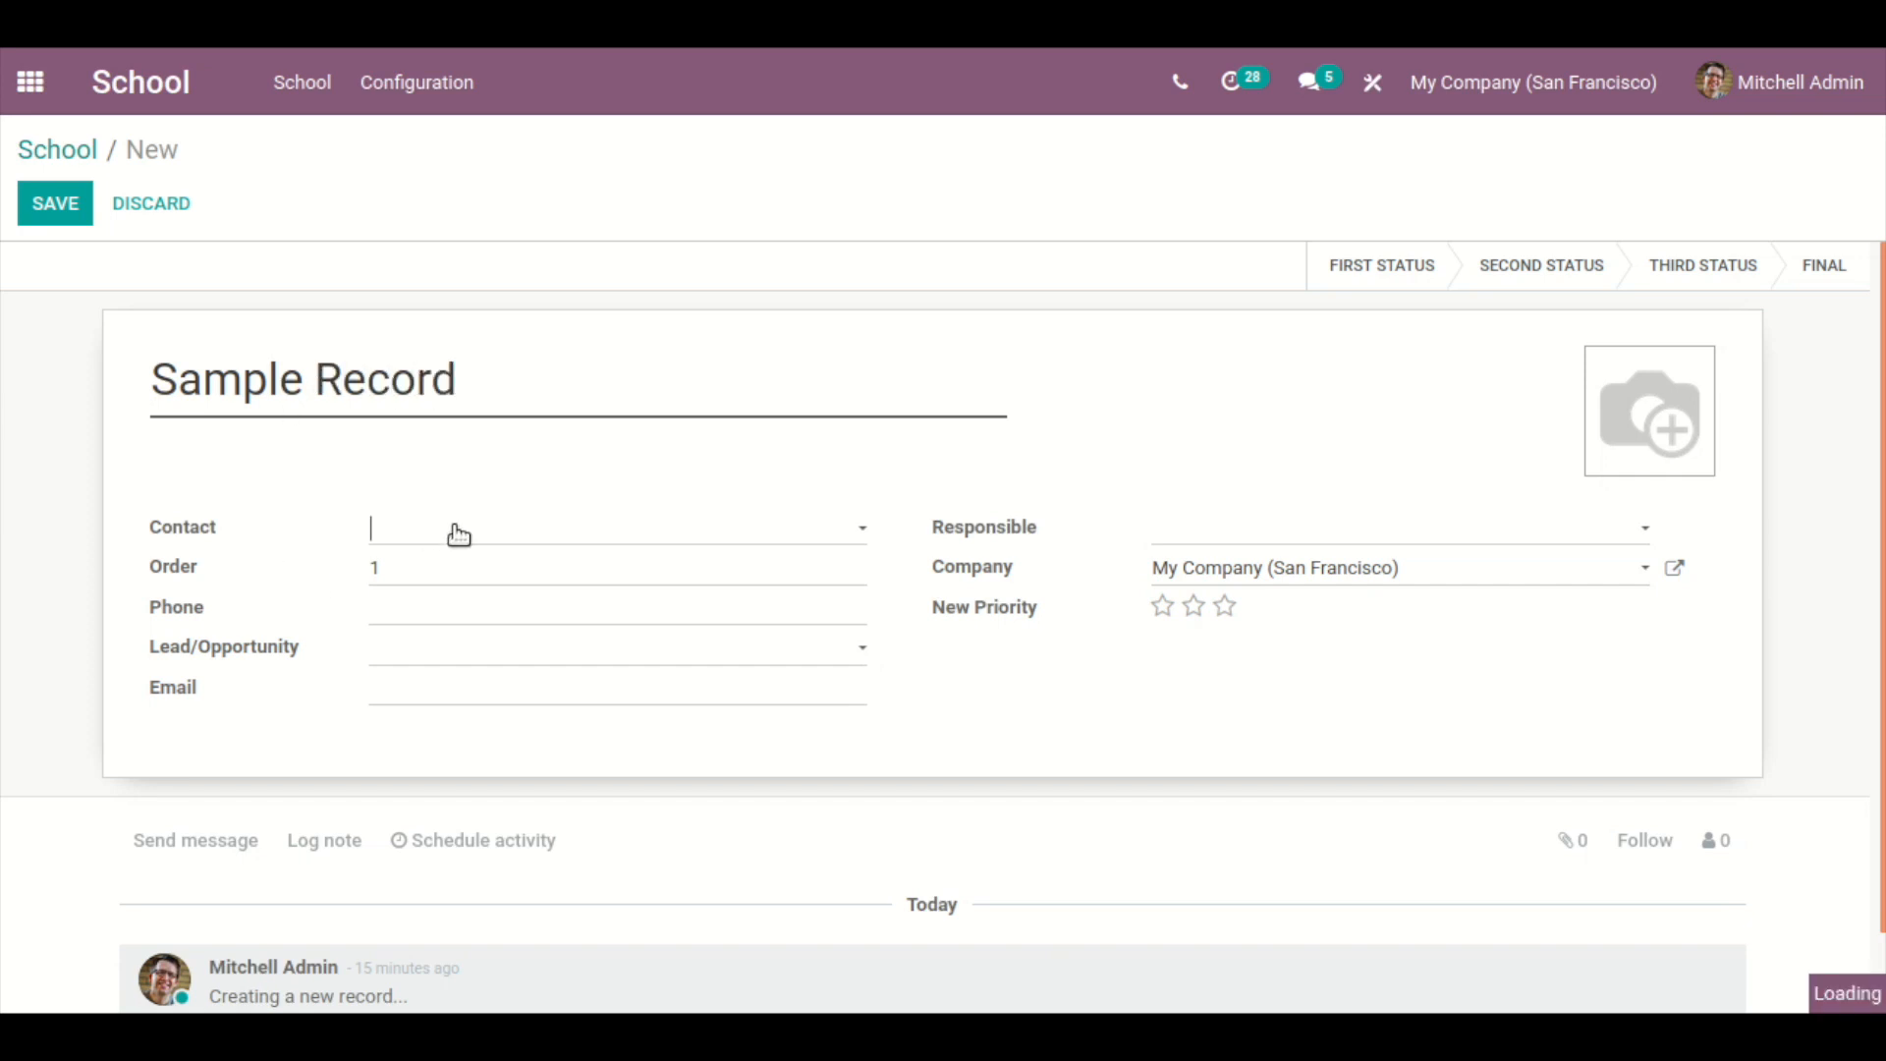
click(475, 567)
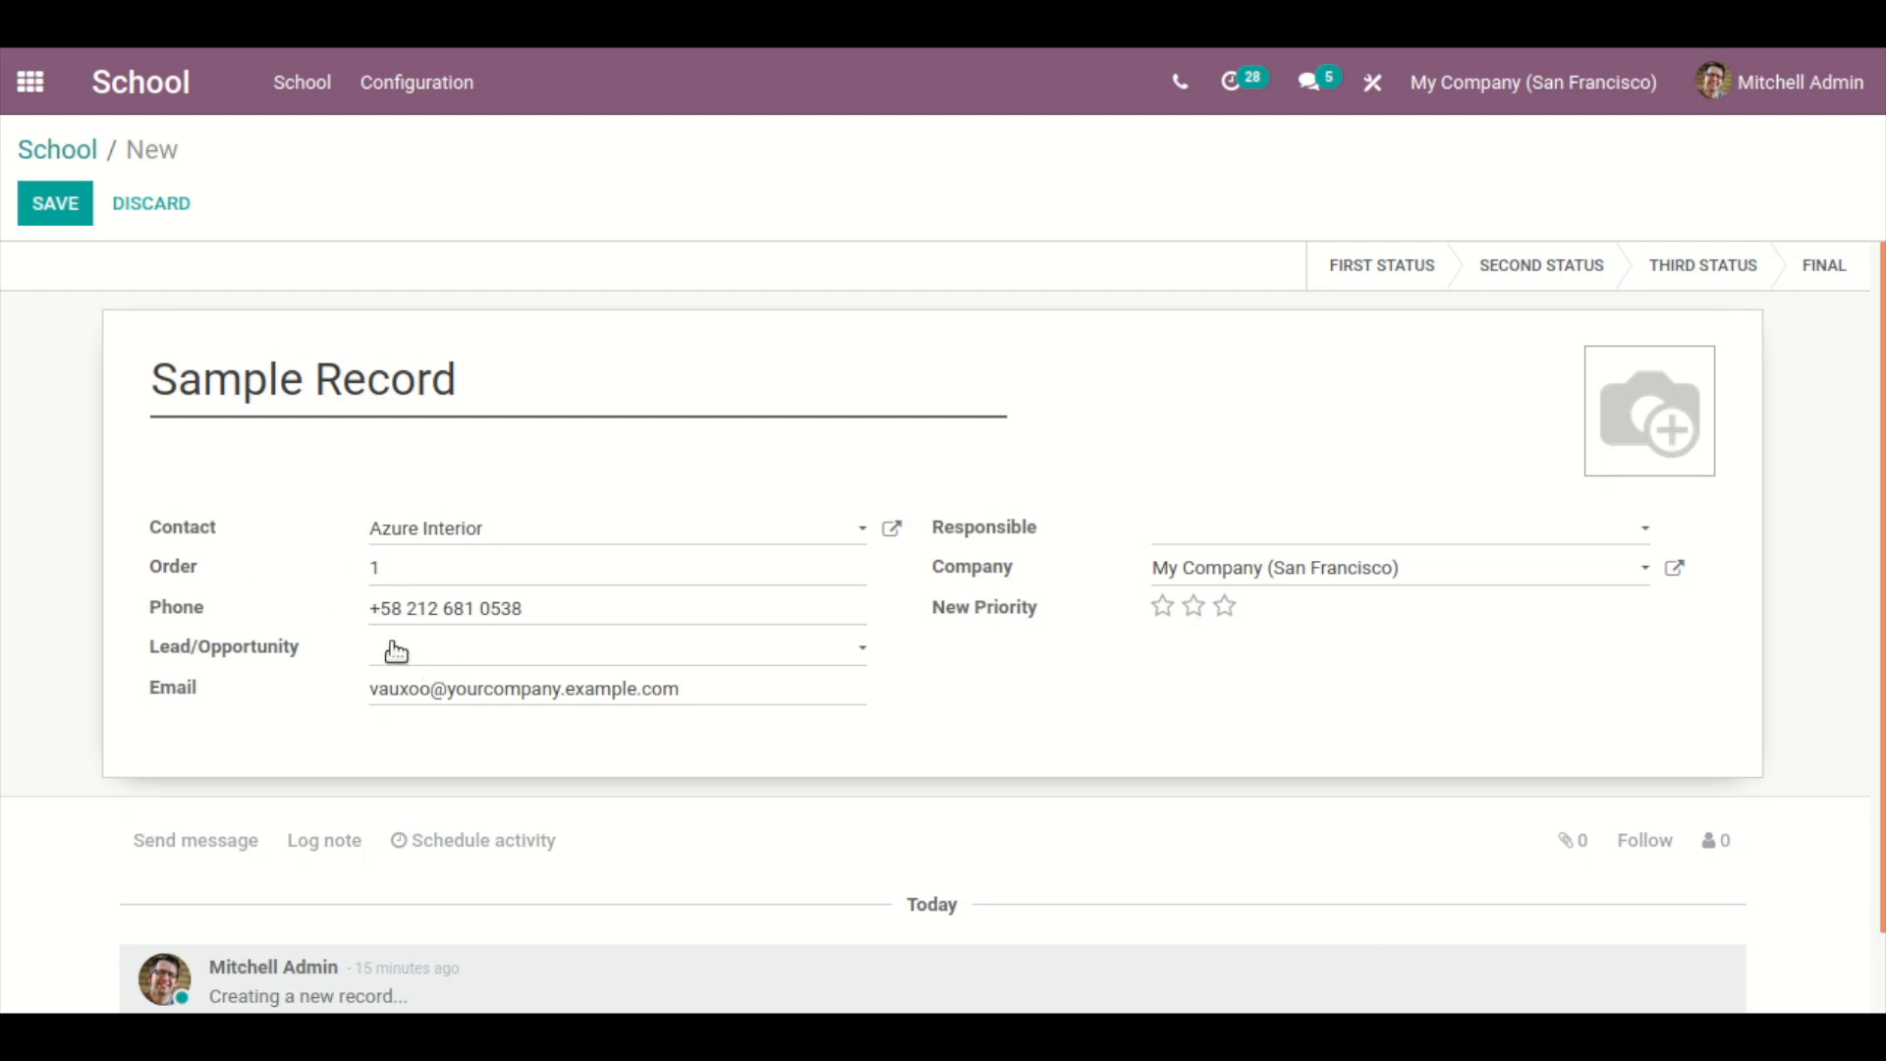
- Discard the unsaved record for Studio and add a Selection field below Contact with values part 1, part 2 and Final part
click(1373, 85)
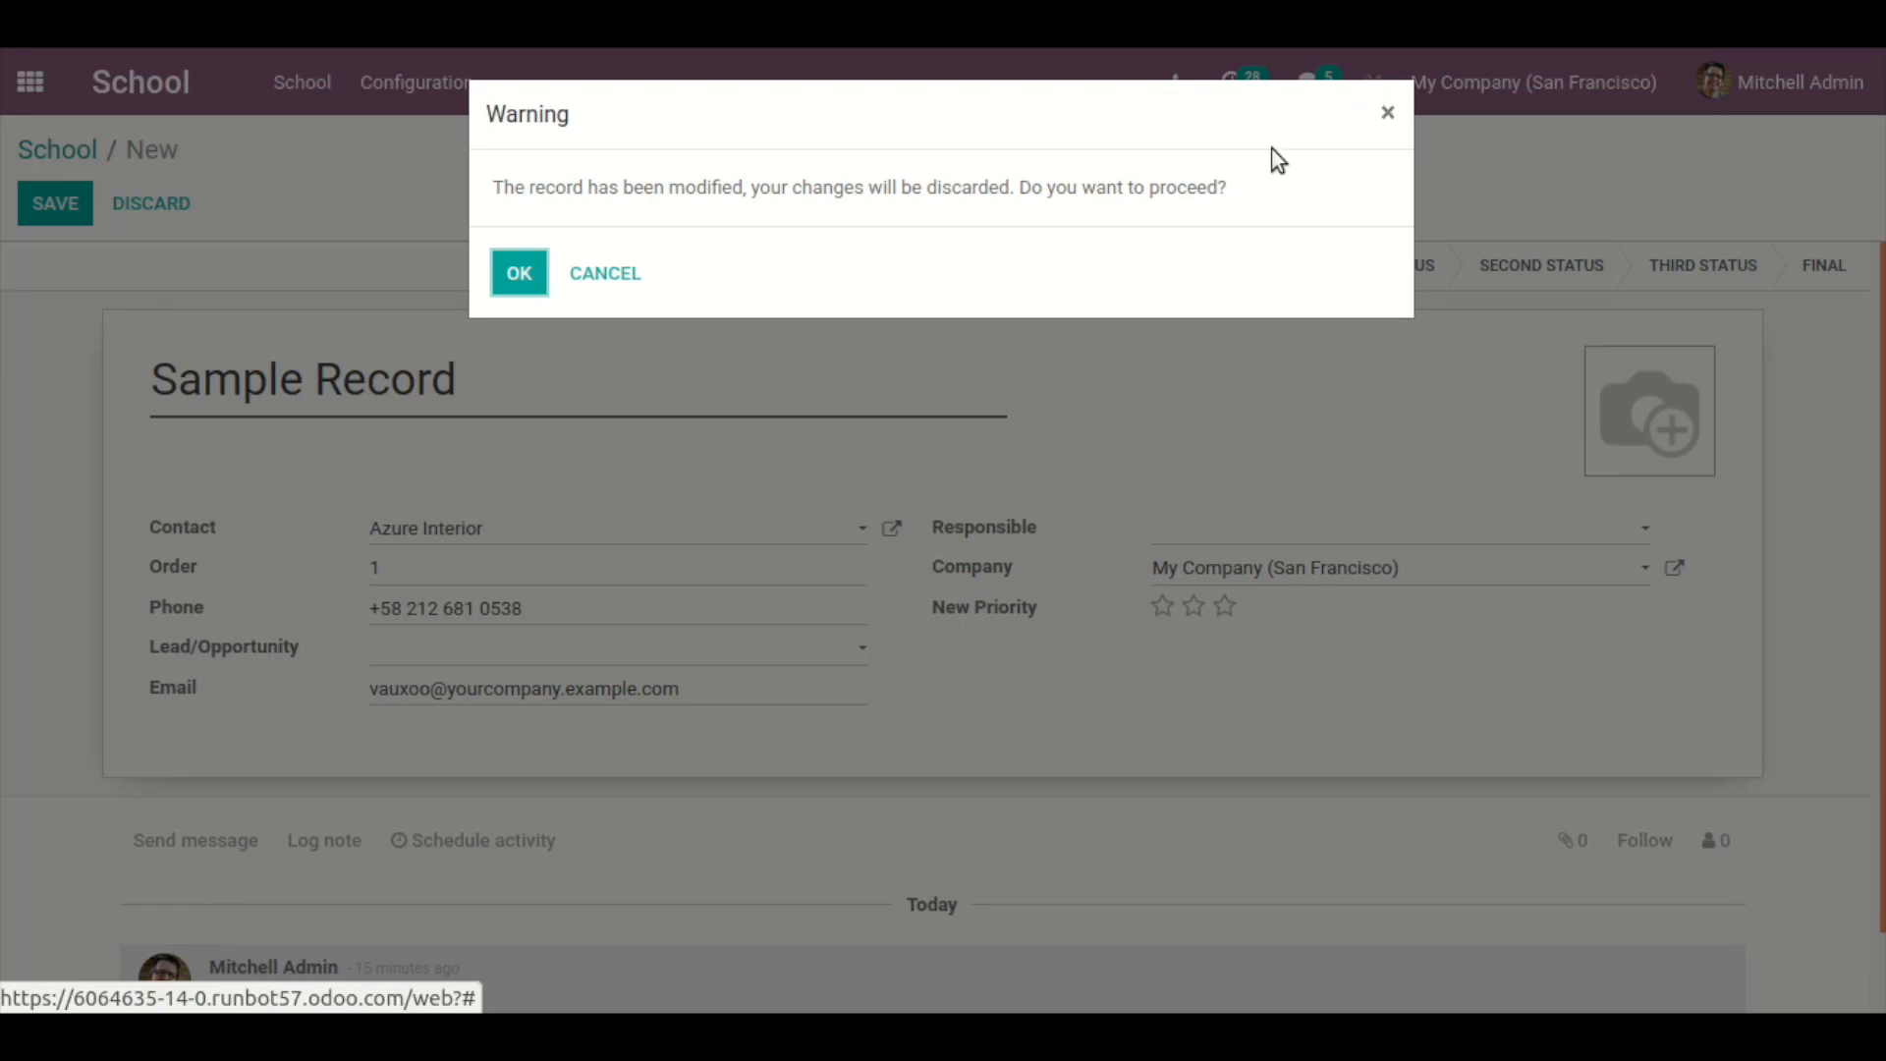
click(528, 275)
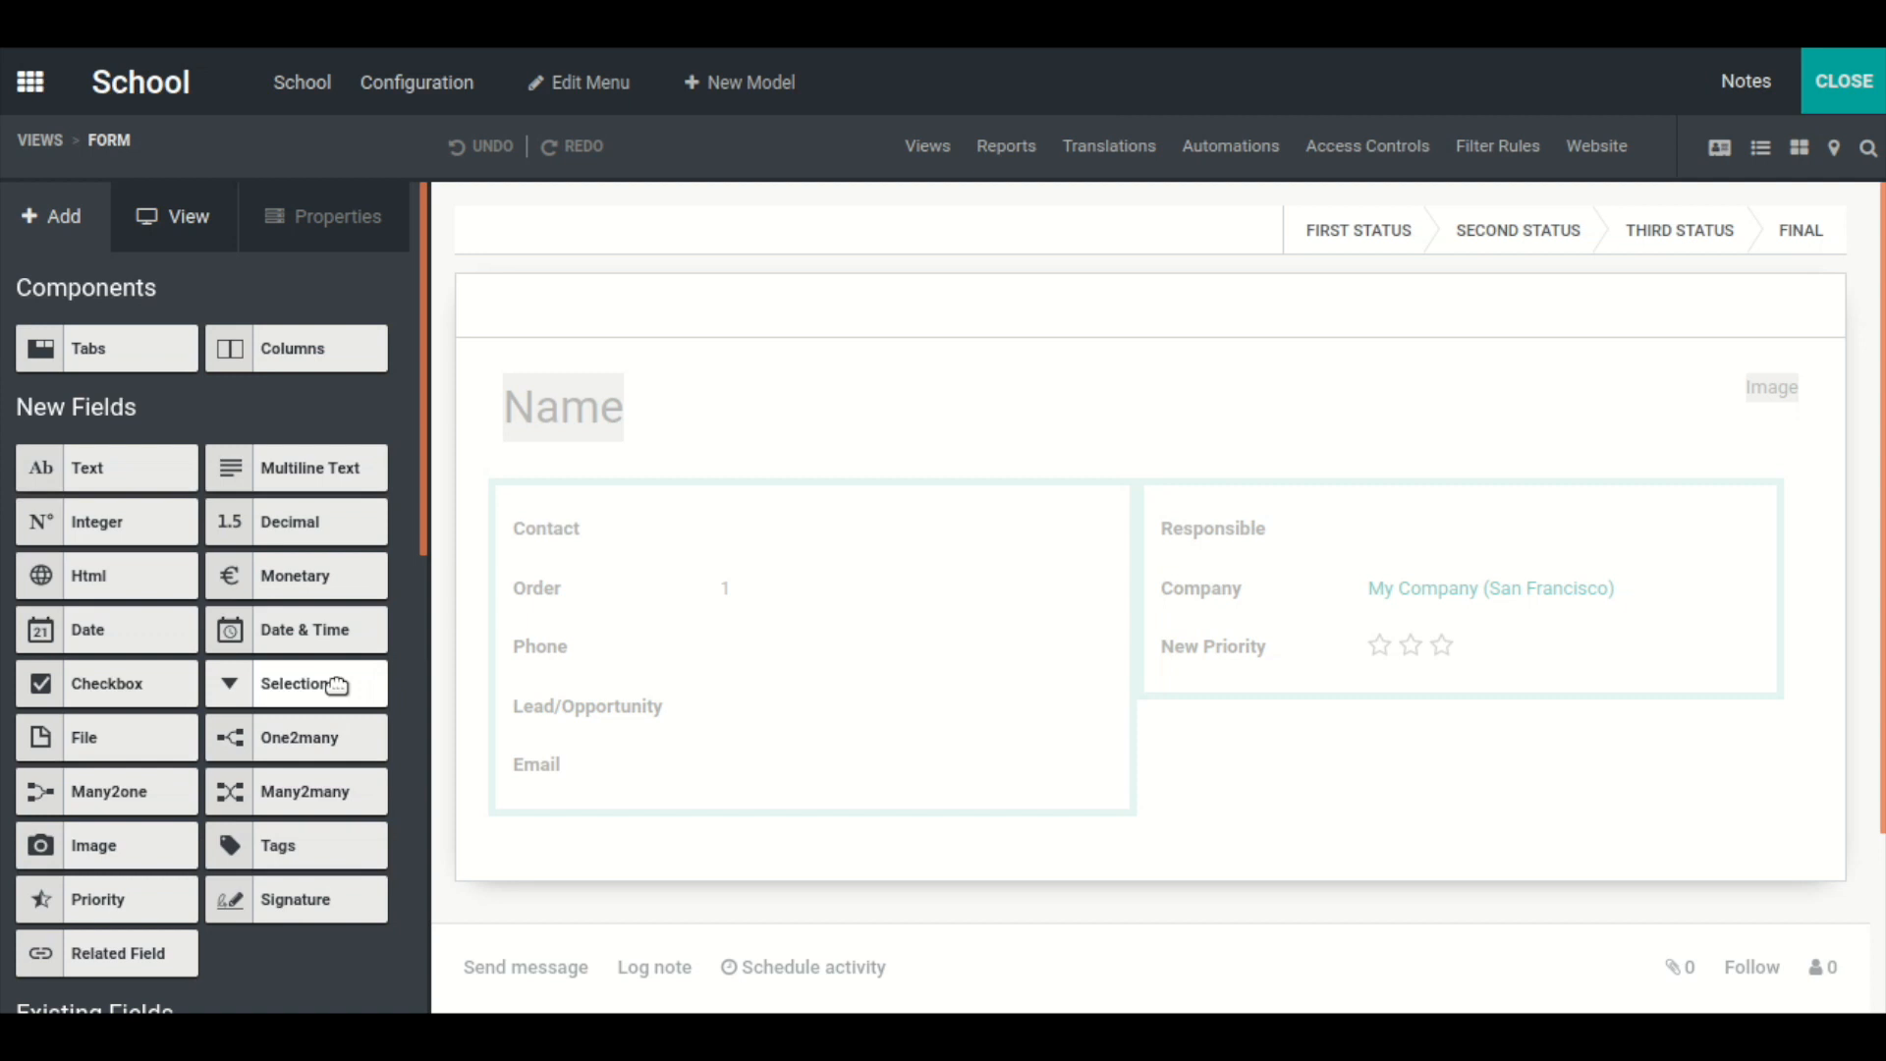
drag(337, 684, 656, 582)
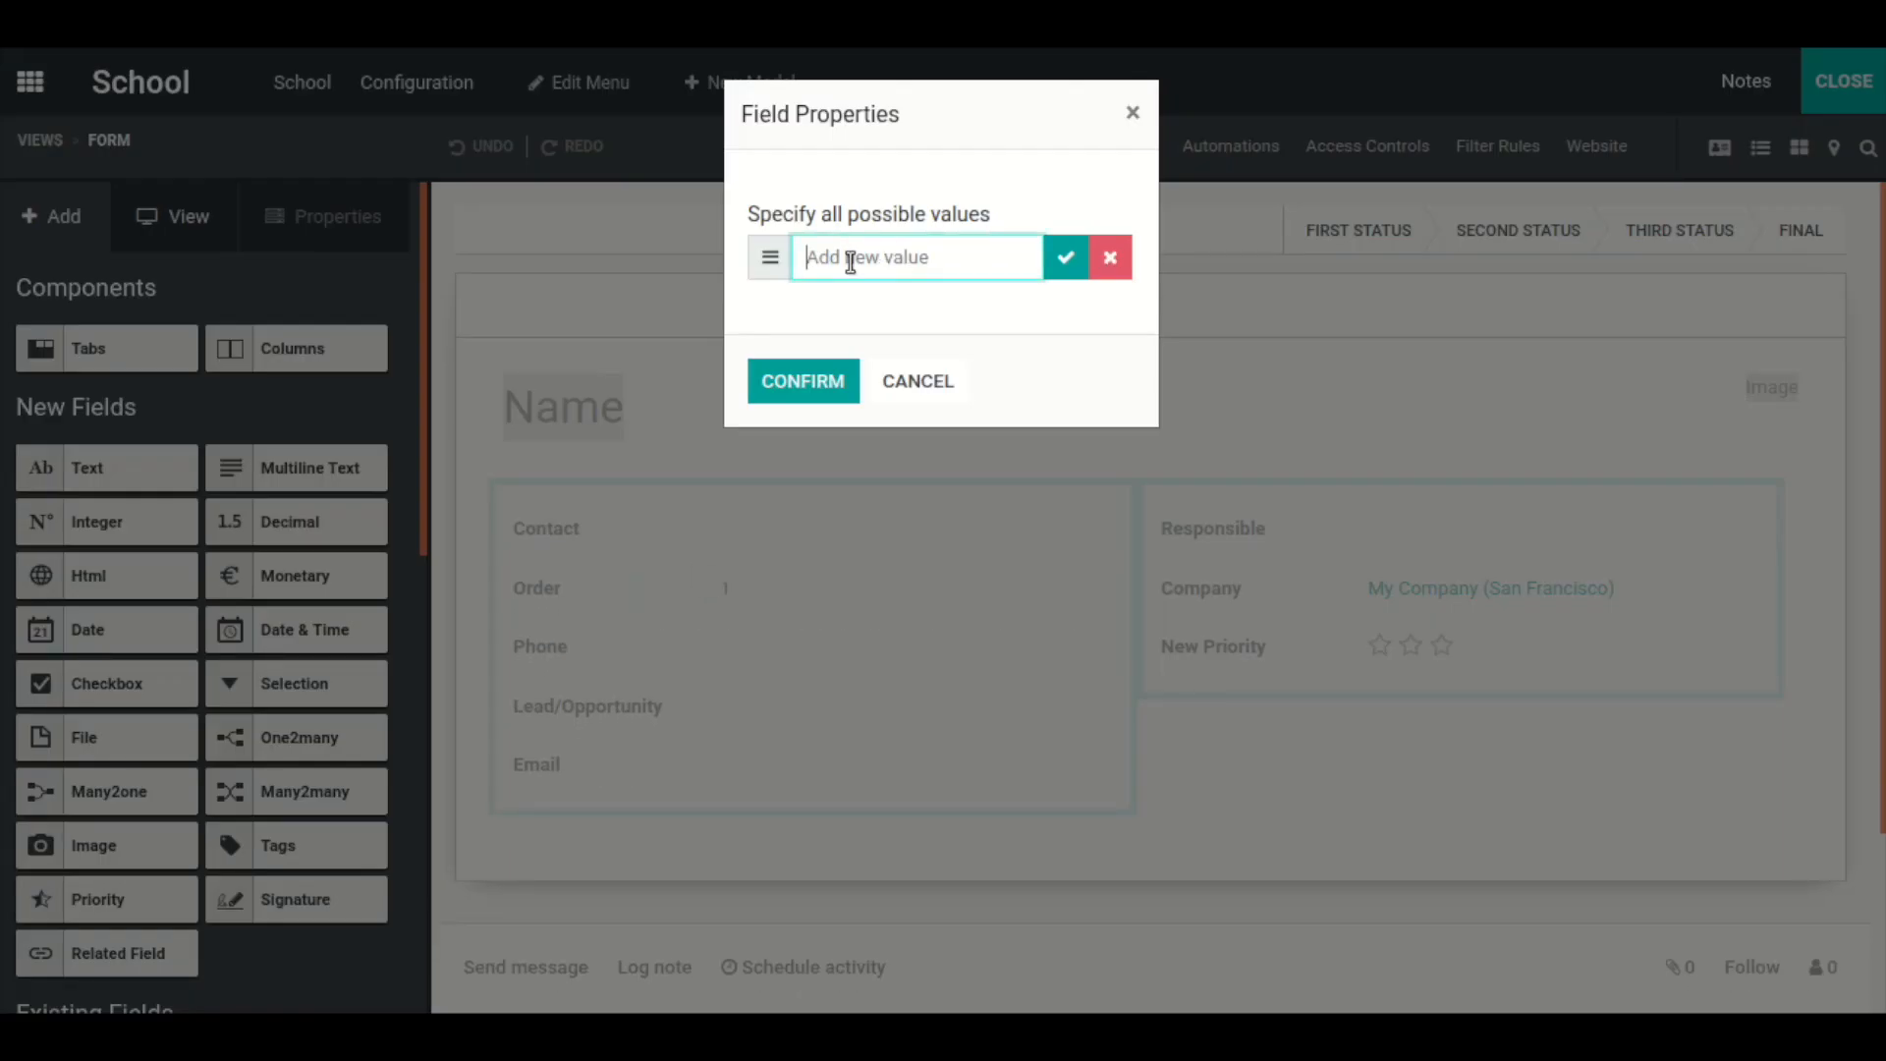
text(part 1)
click(774, 256)
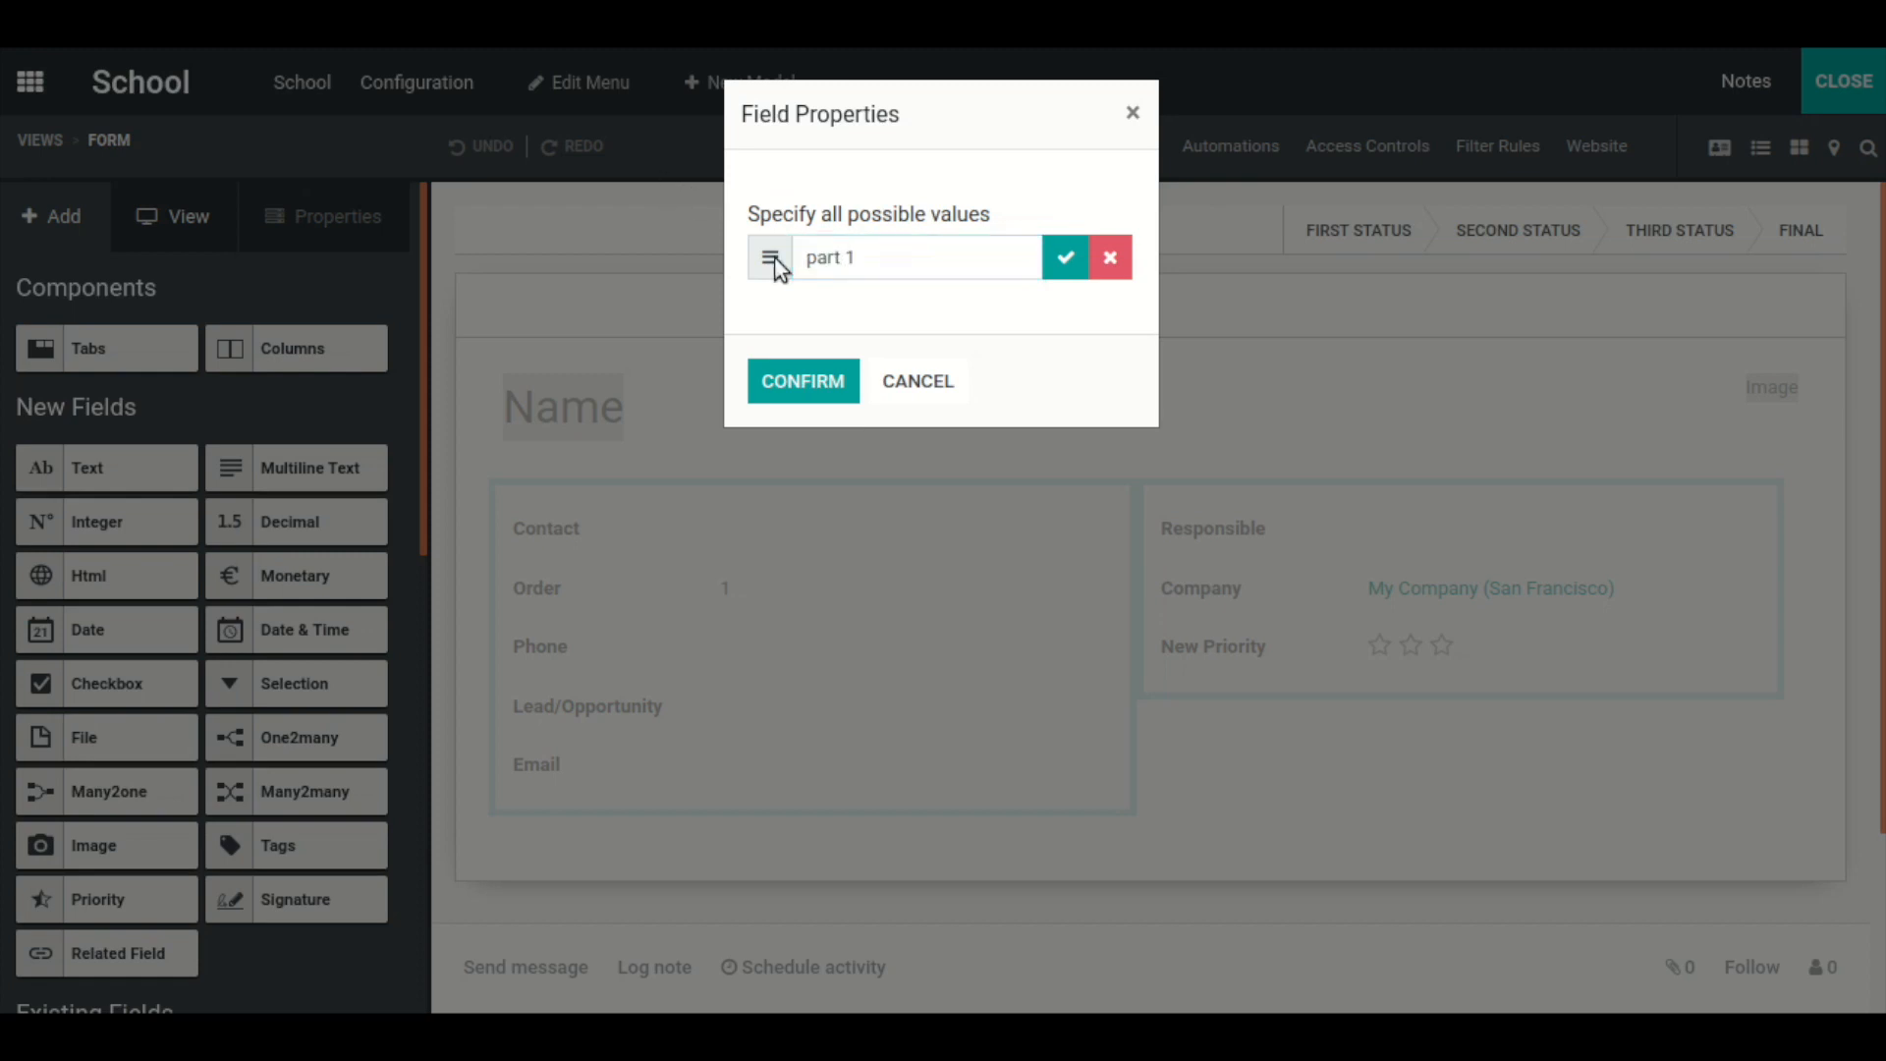
click(1060, 259)
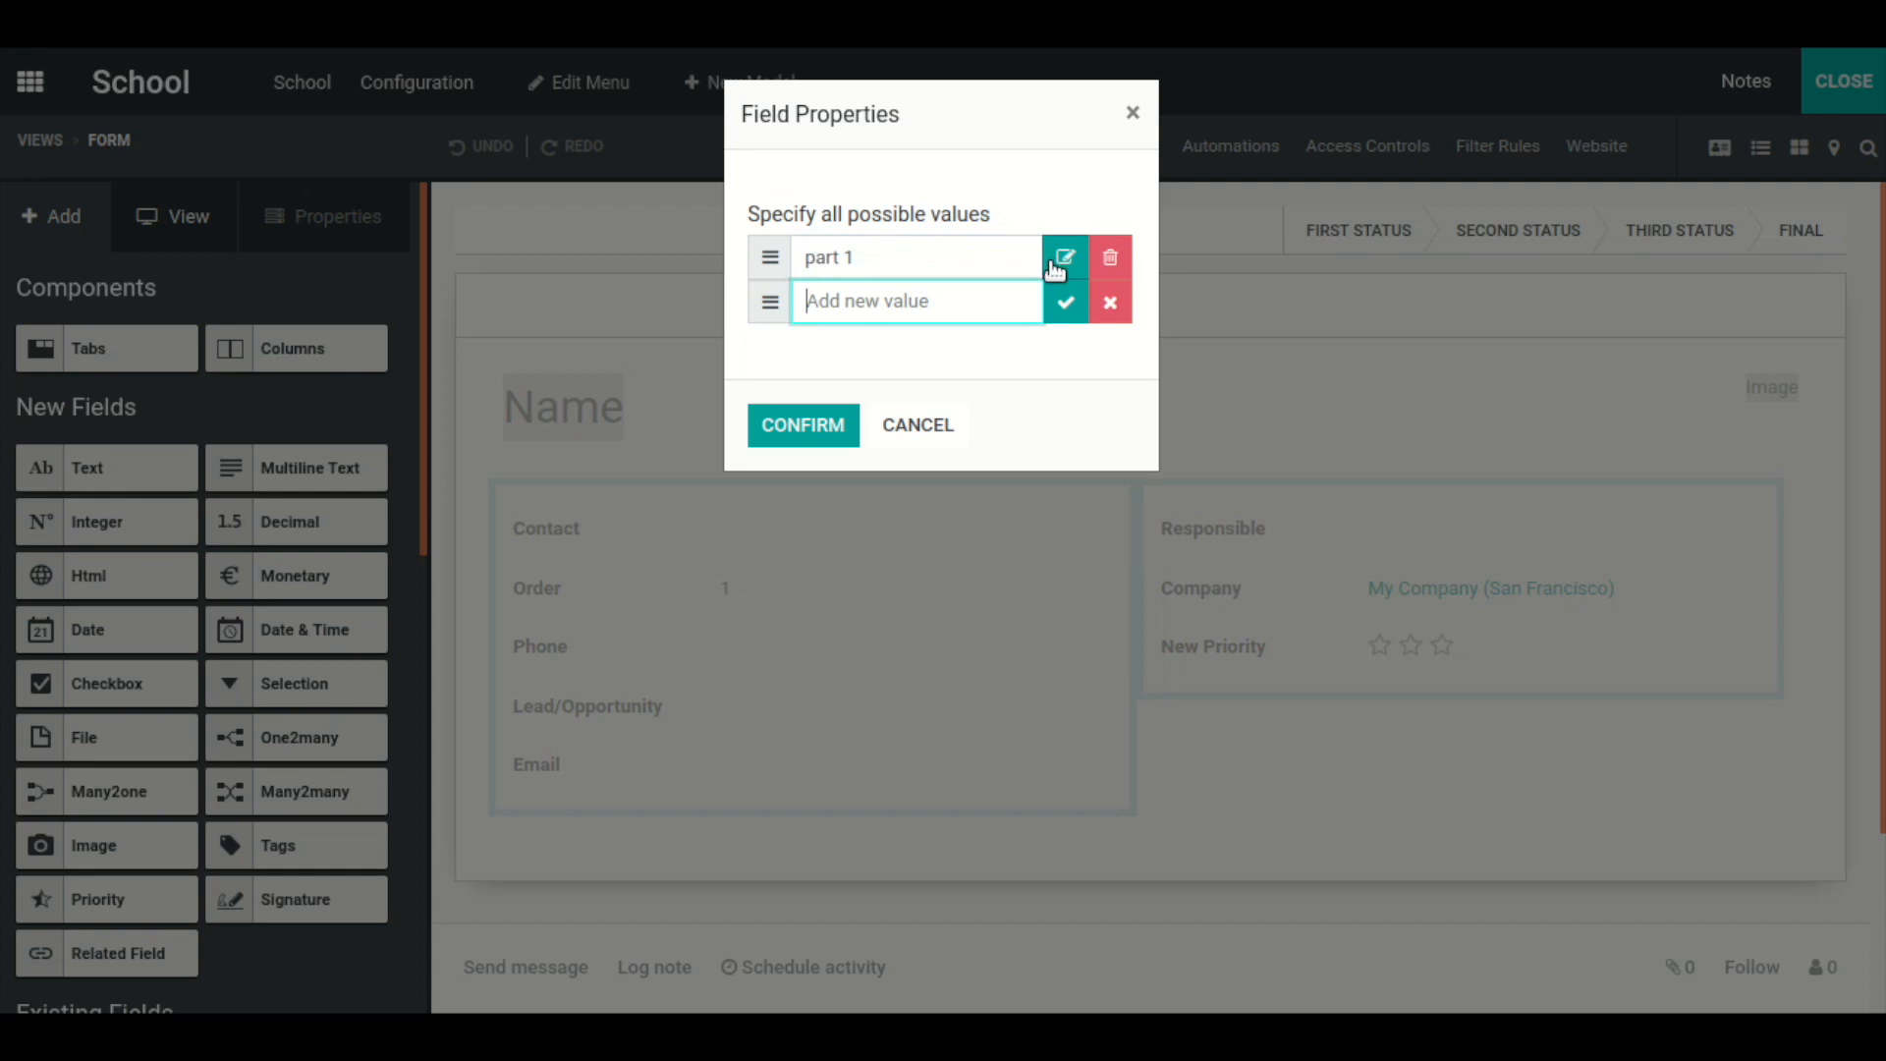
text(par)
click(1079, 312)
text(F)
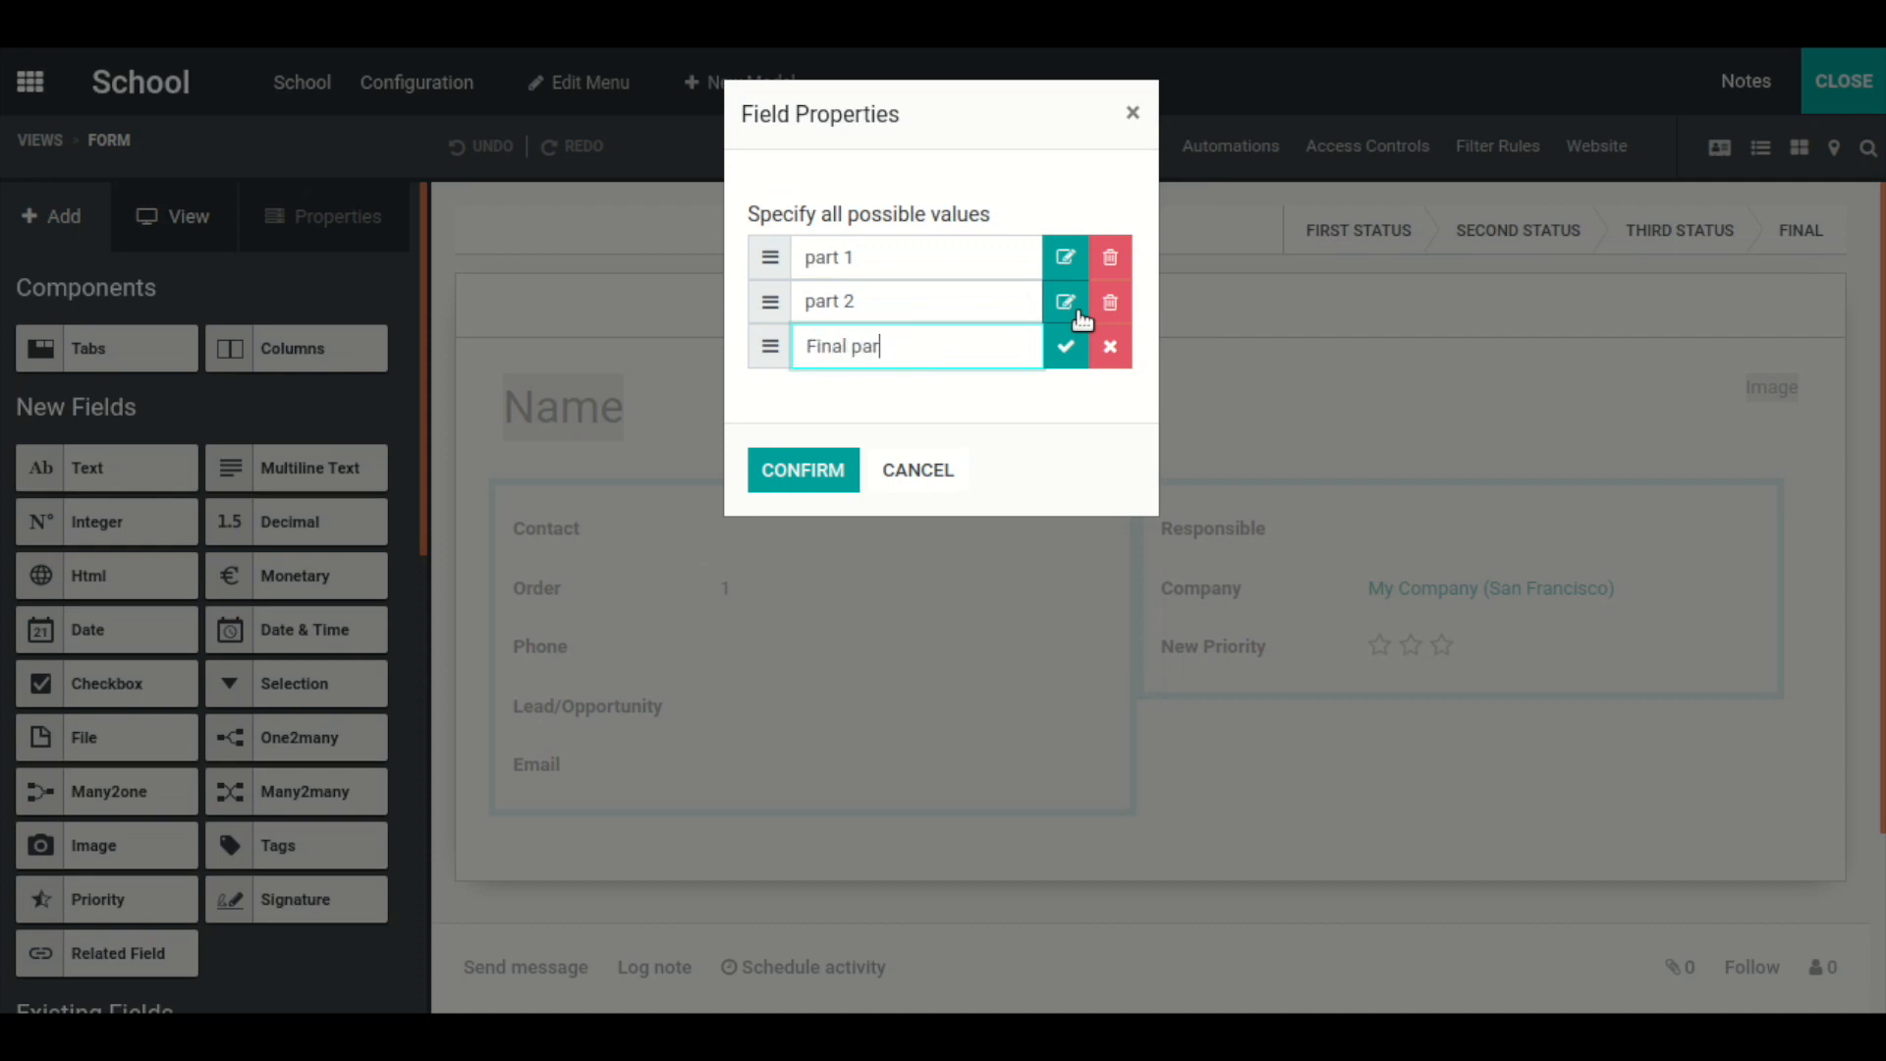
click(803, 471)
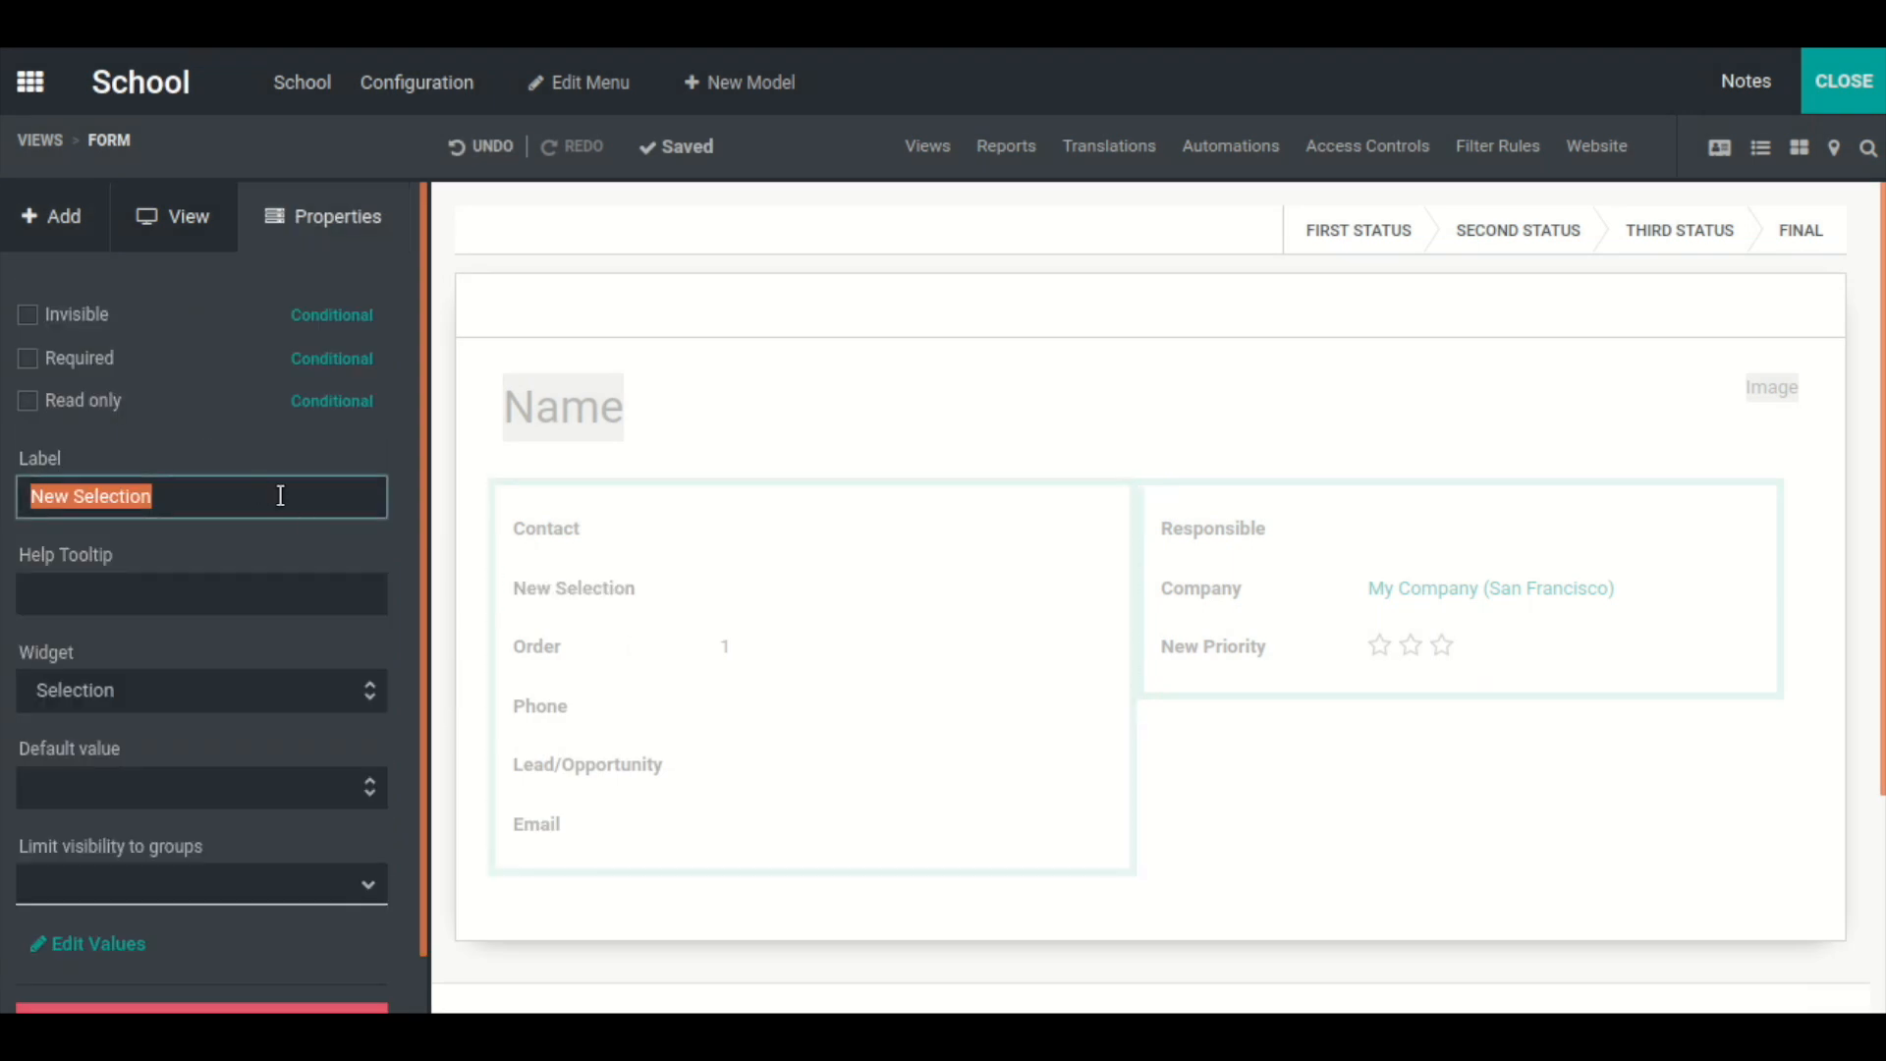
- Label the new selection field Parts and keep its widget as Selection
text(Parts)
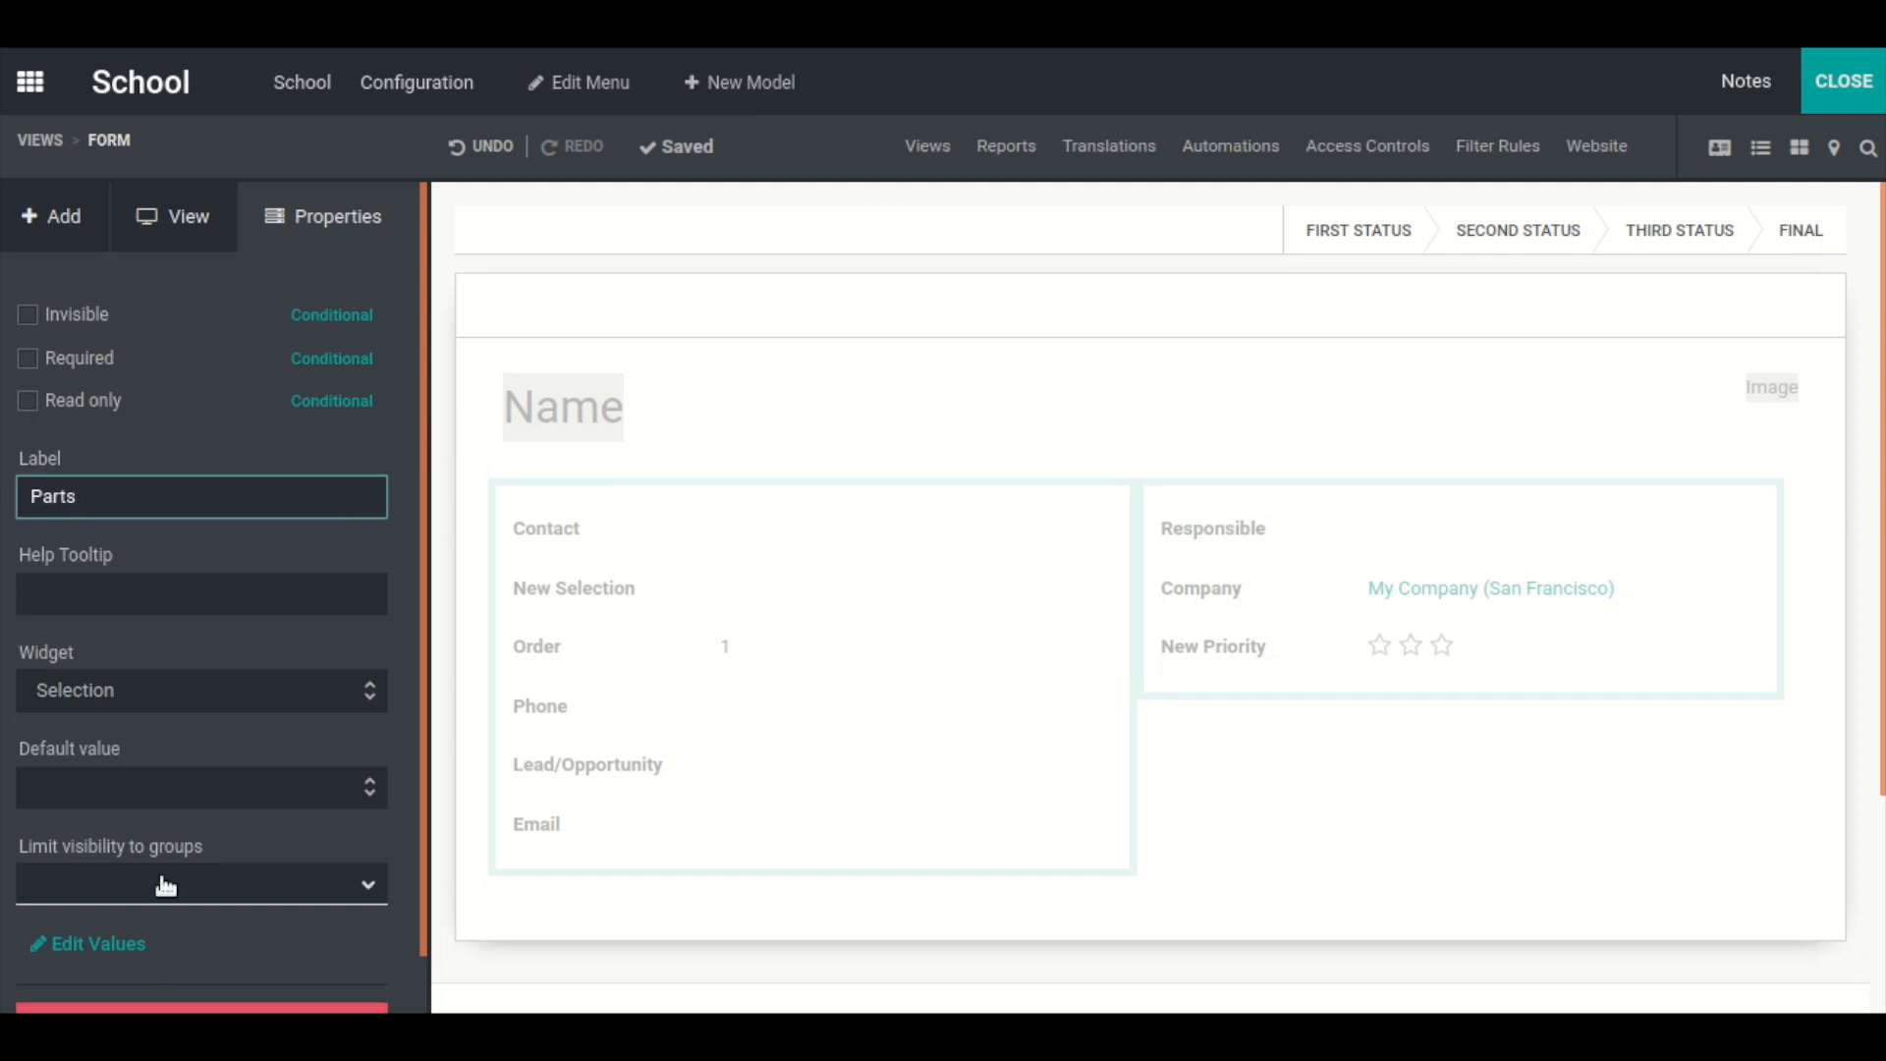
scroll(165, 885, down, 1)
click(116, 630)
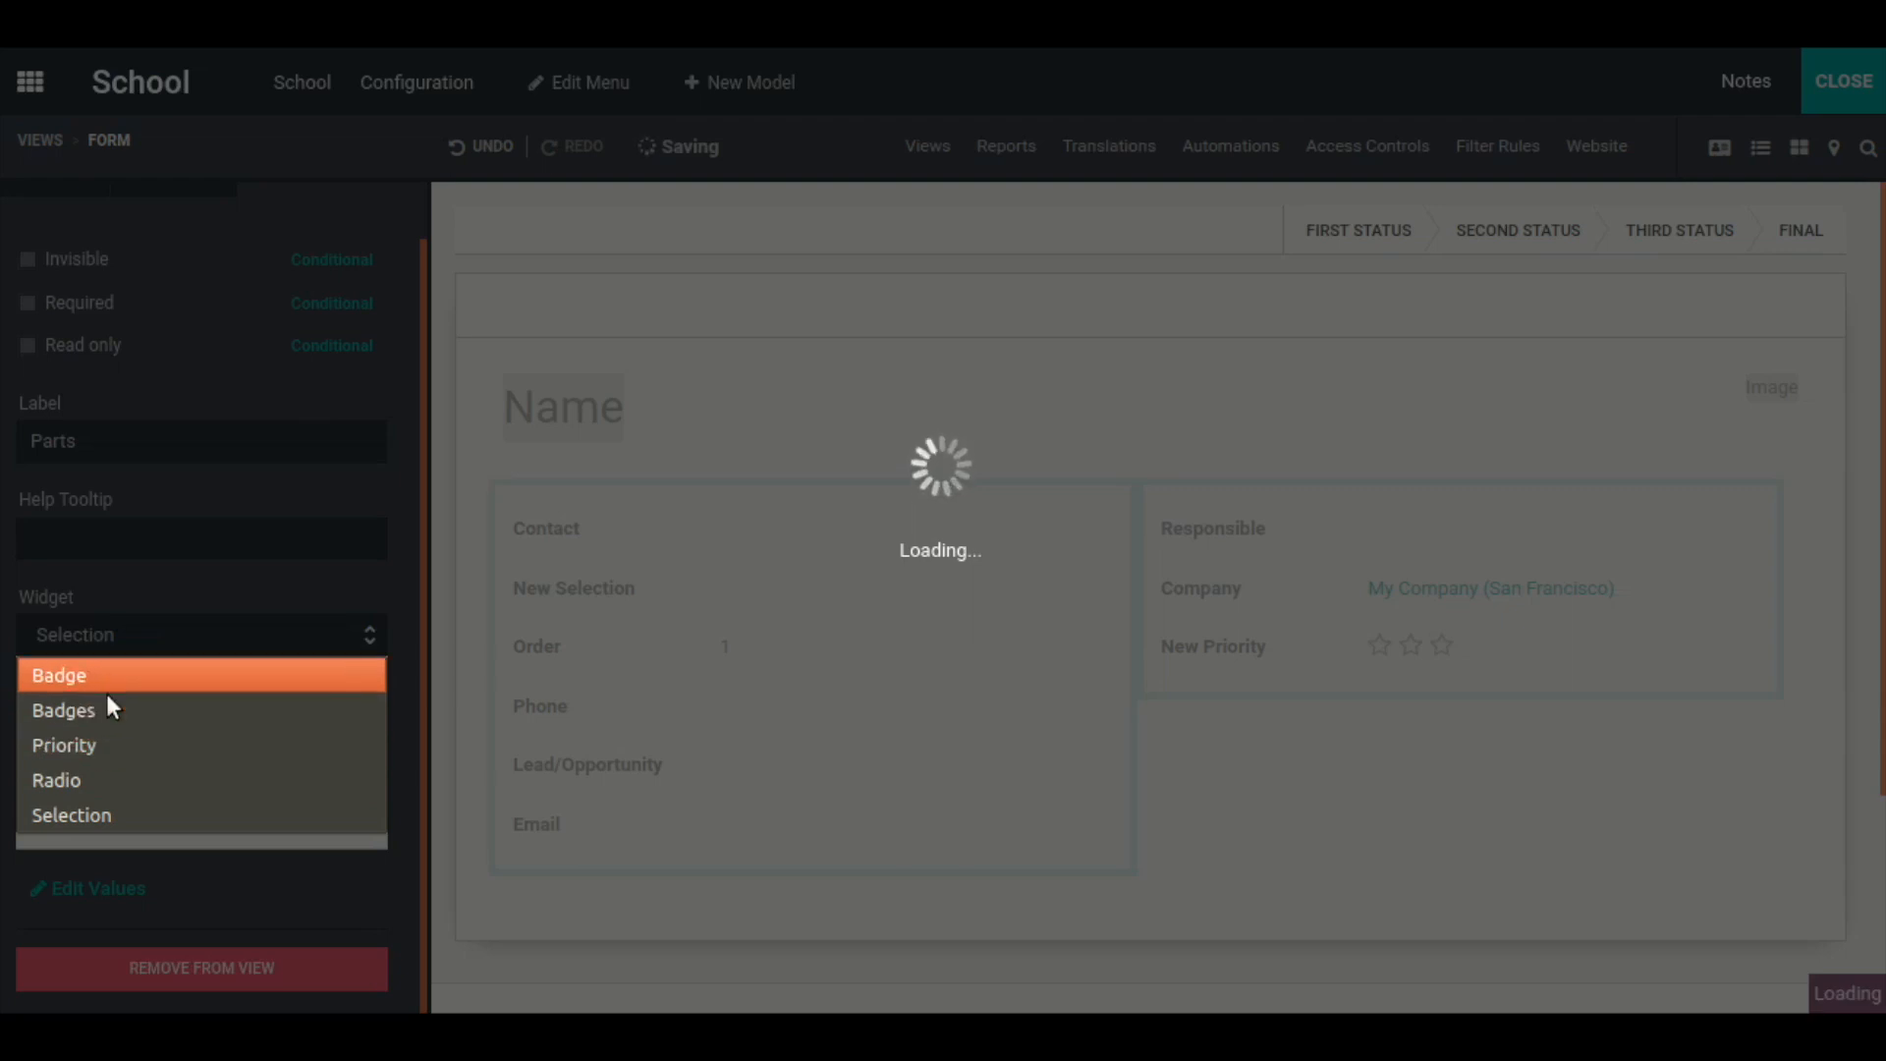
click(142, 811)
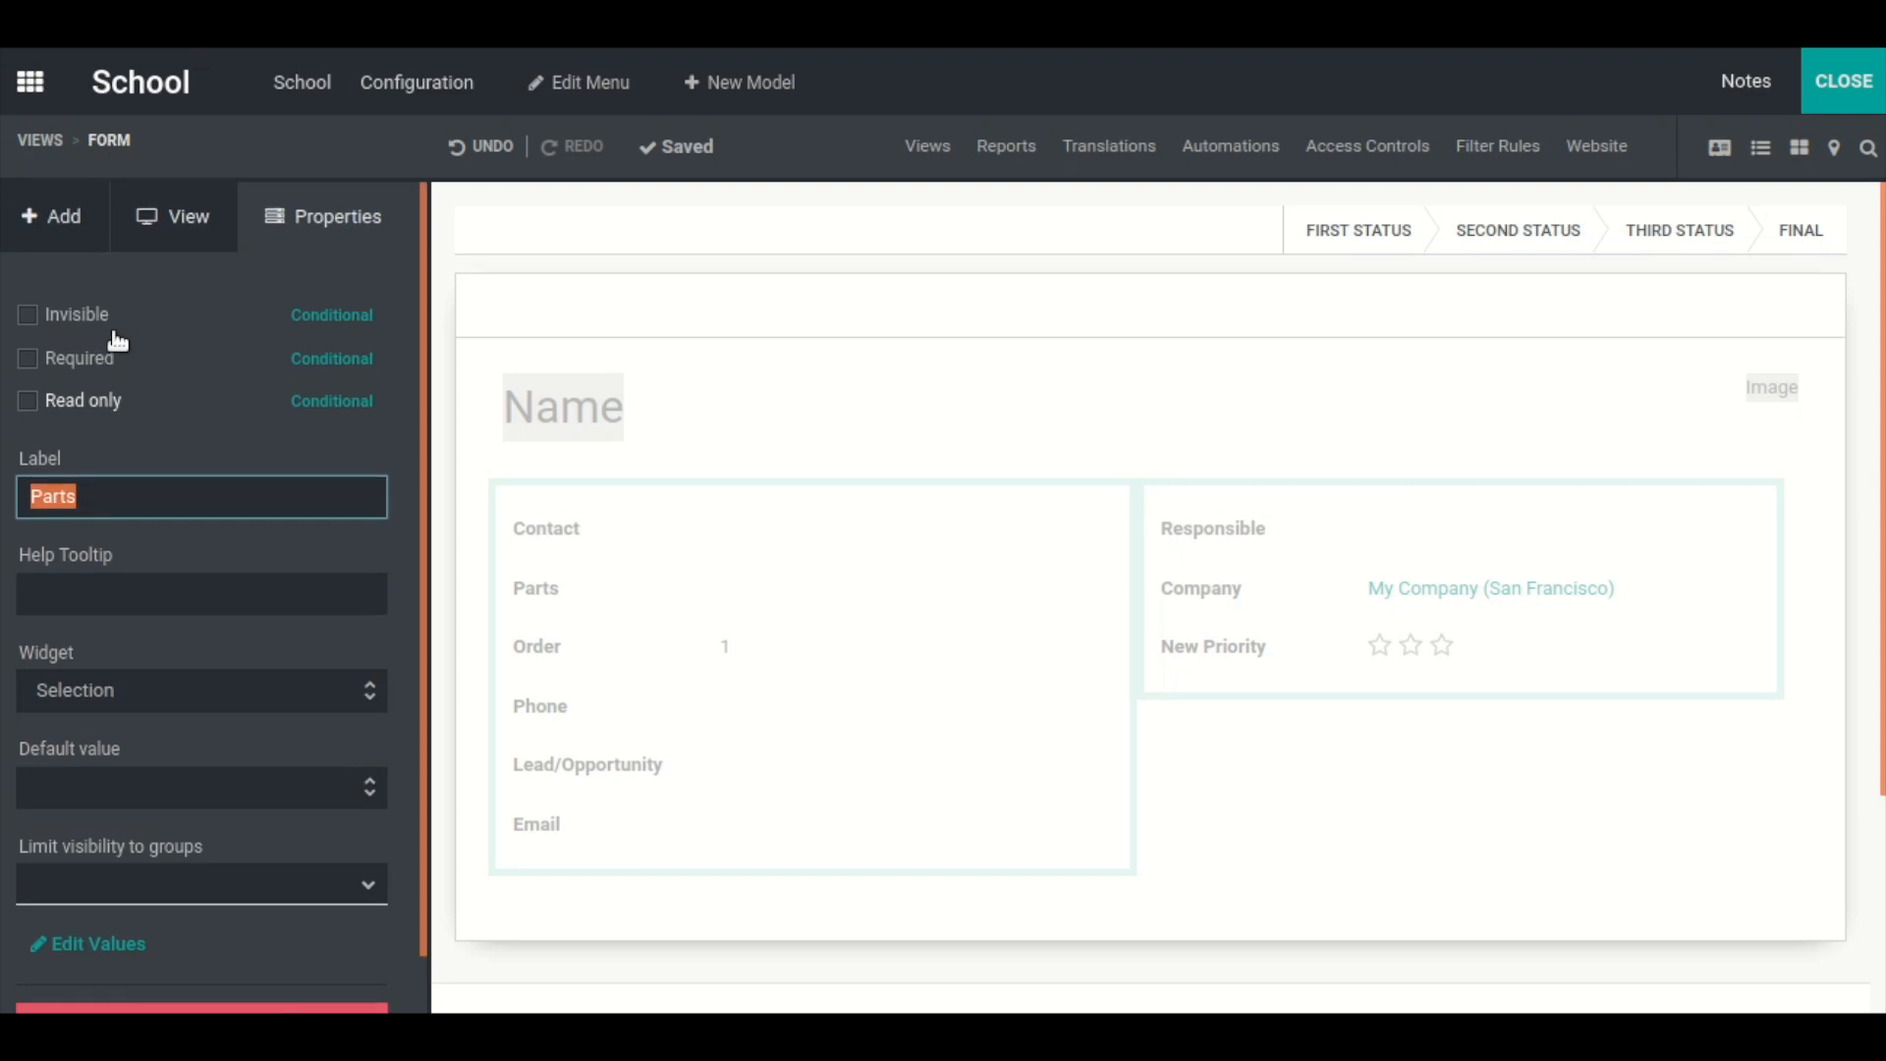
click(27, 216)
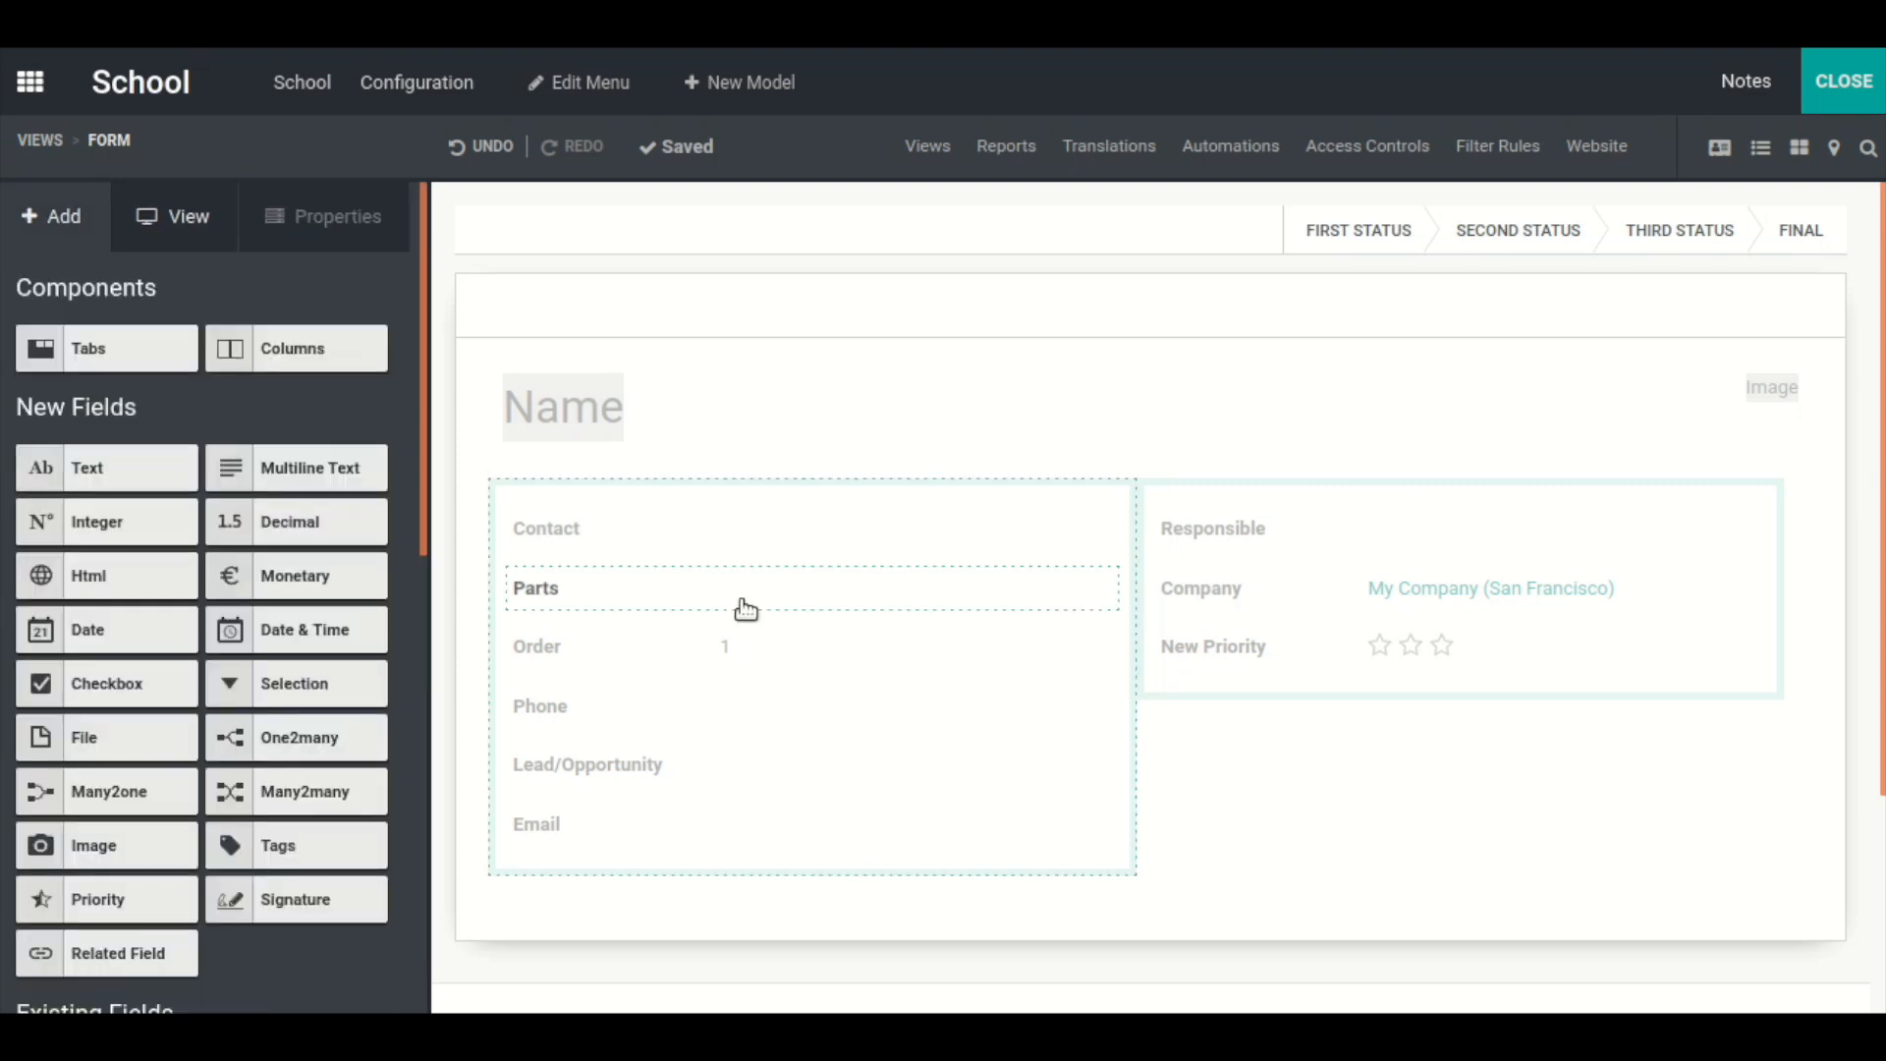
click(855, 595)
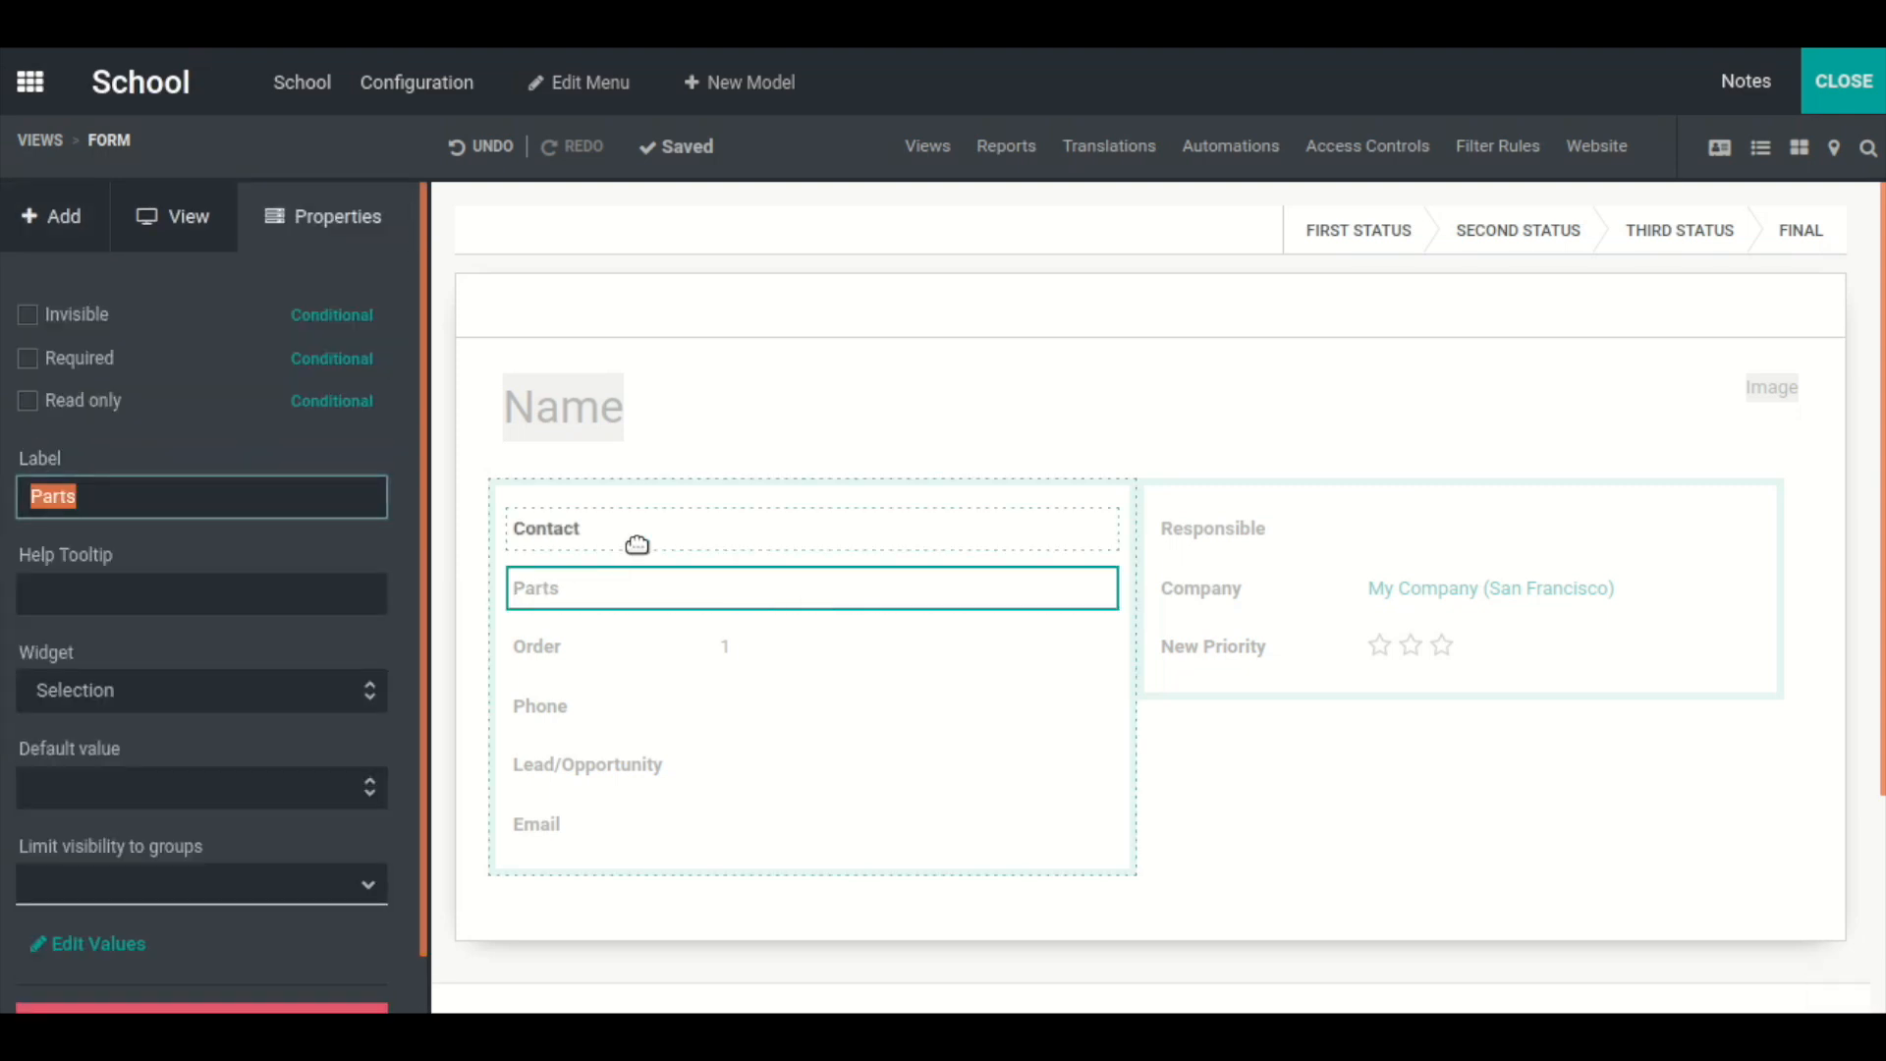
- Close Studio and check the choices offered by the Parts field on the School record form
click(1844, 82)
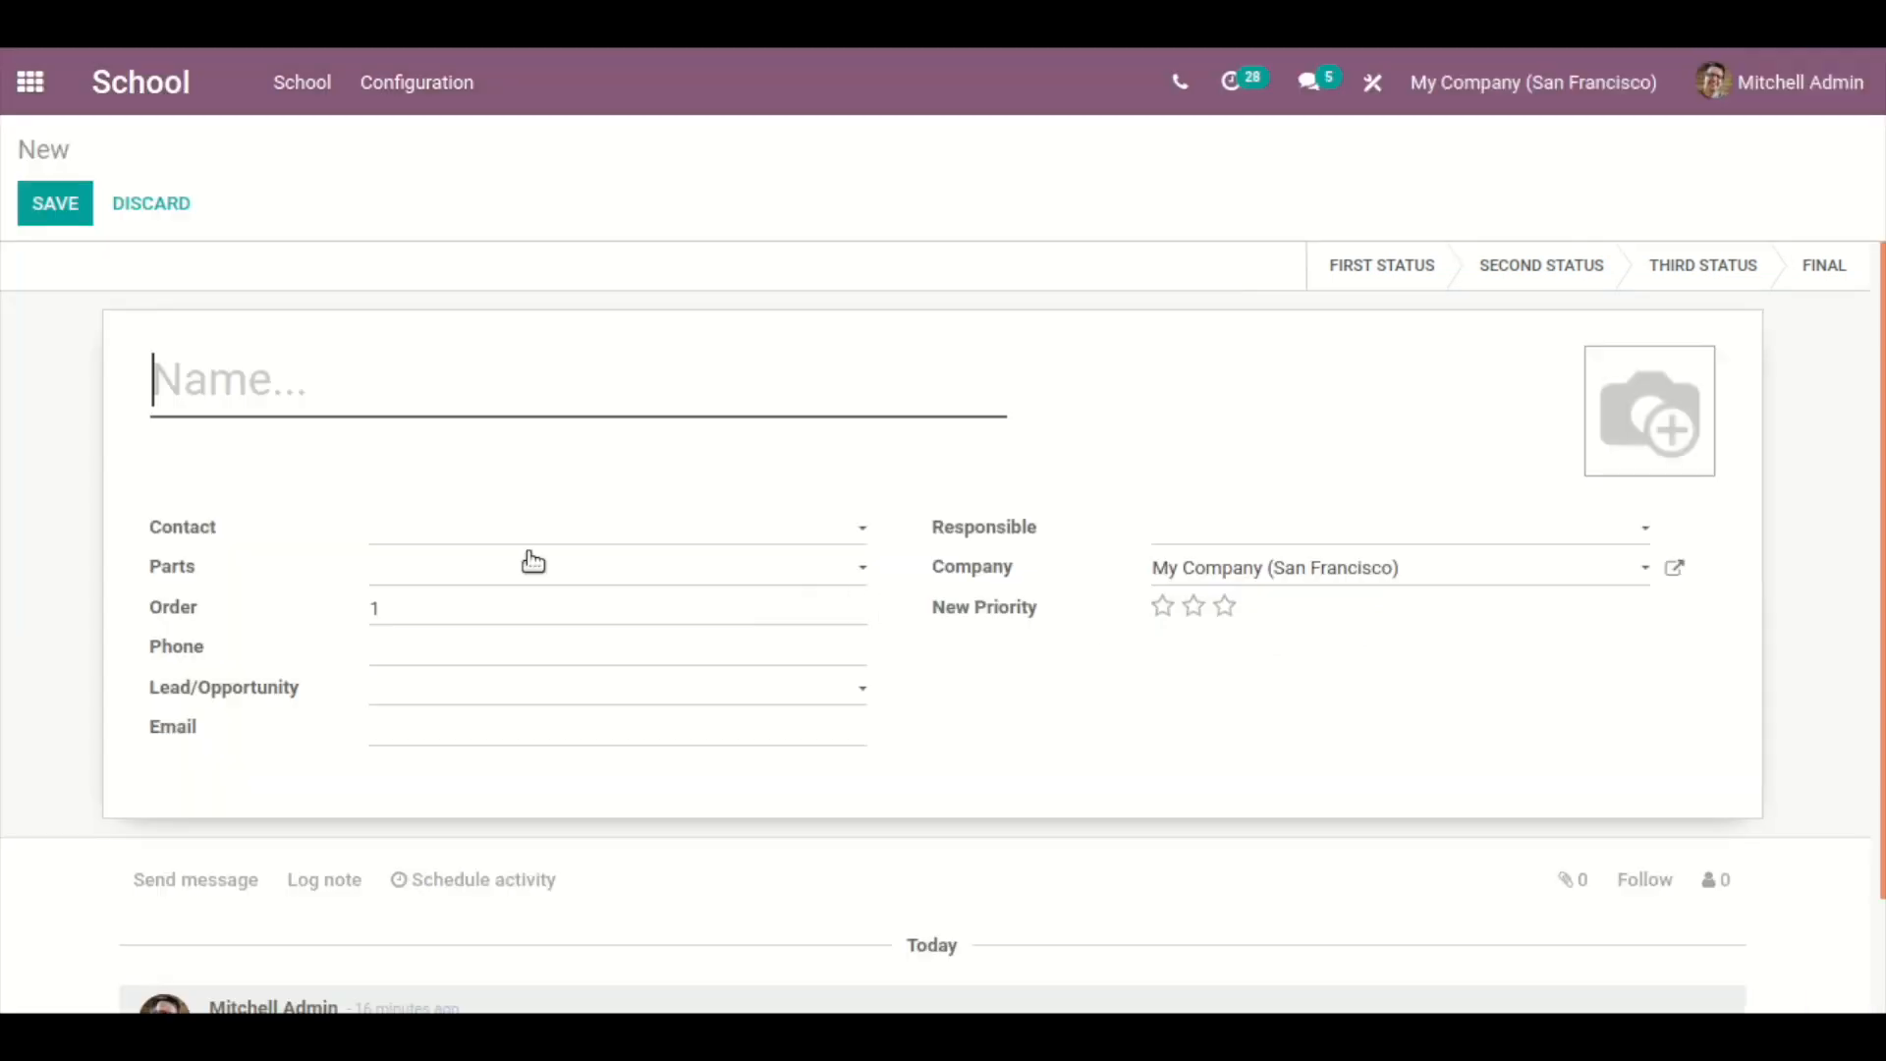
click(532, 564)
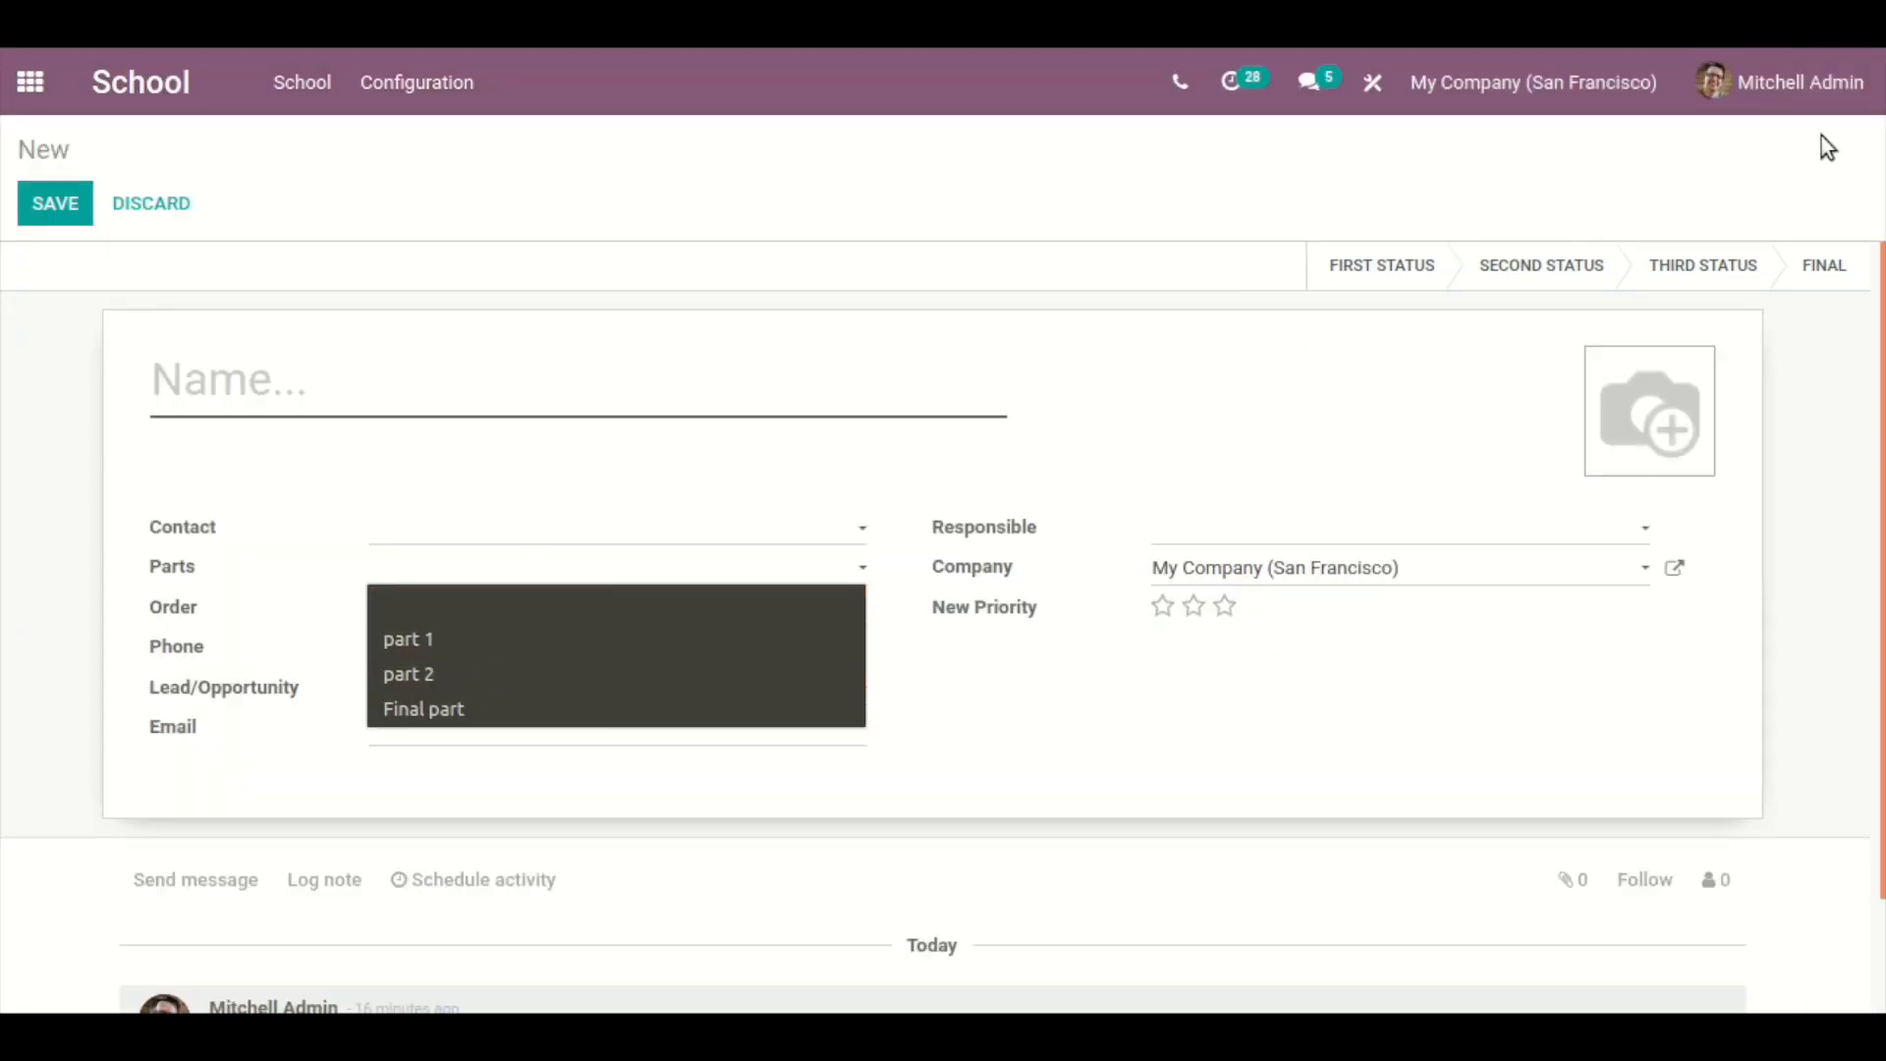
click(1374, 91)
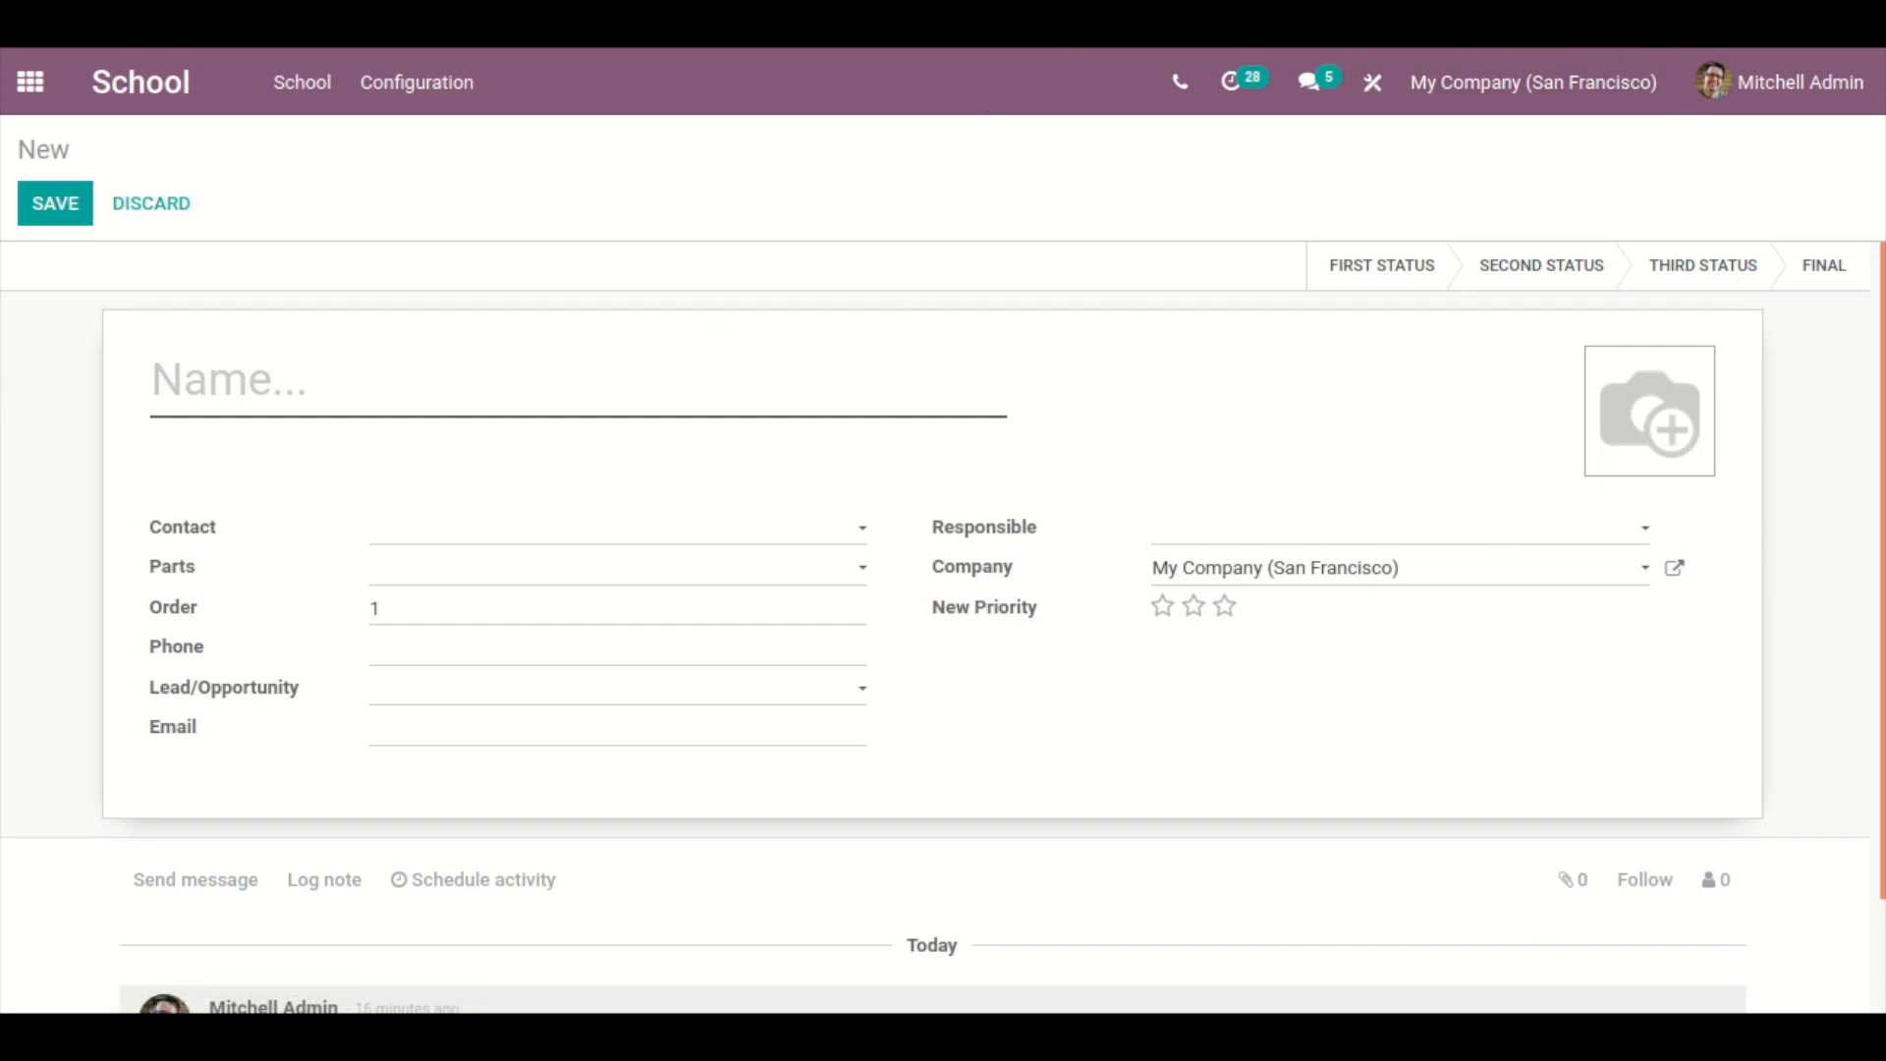
- Add a Checkbox field labelled Testing below New Priority in Studio and return to the School record form
click(1374, 83)
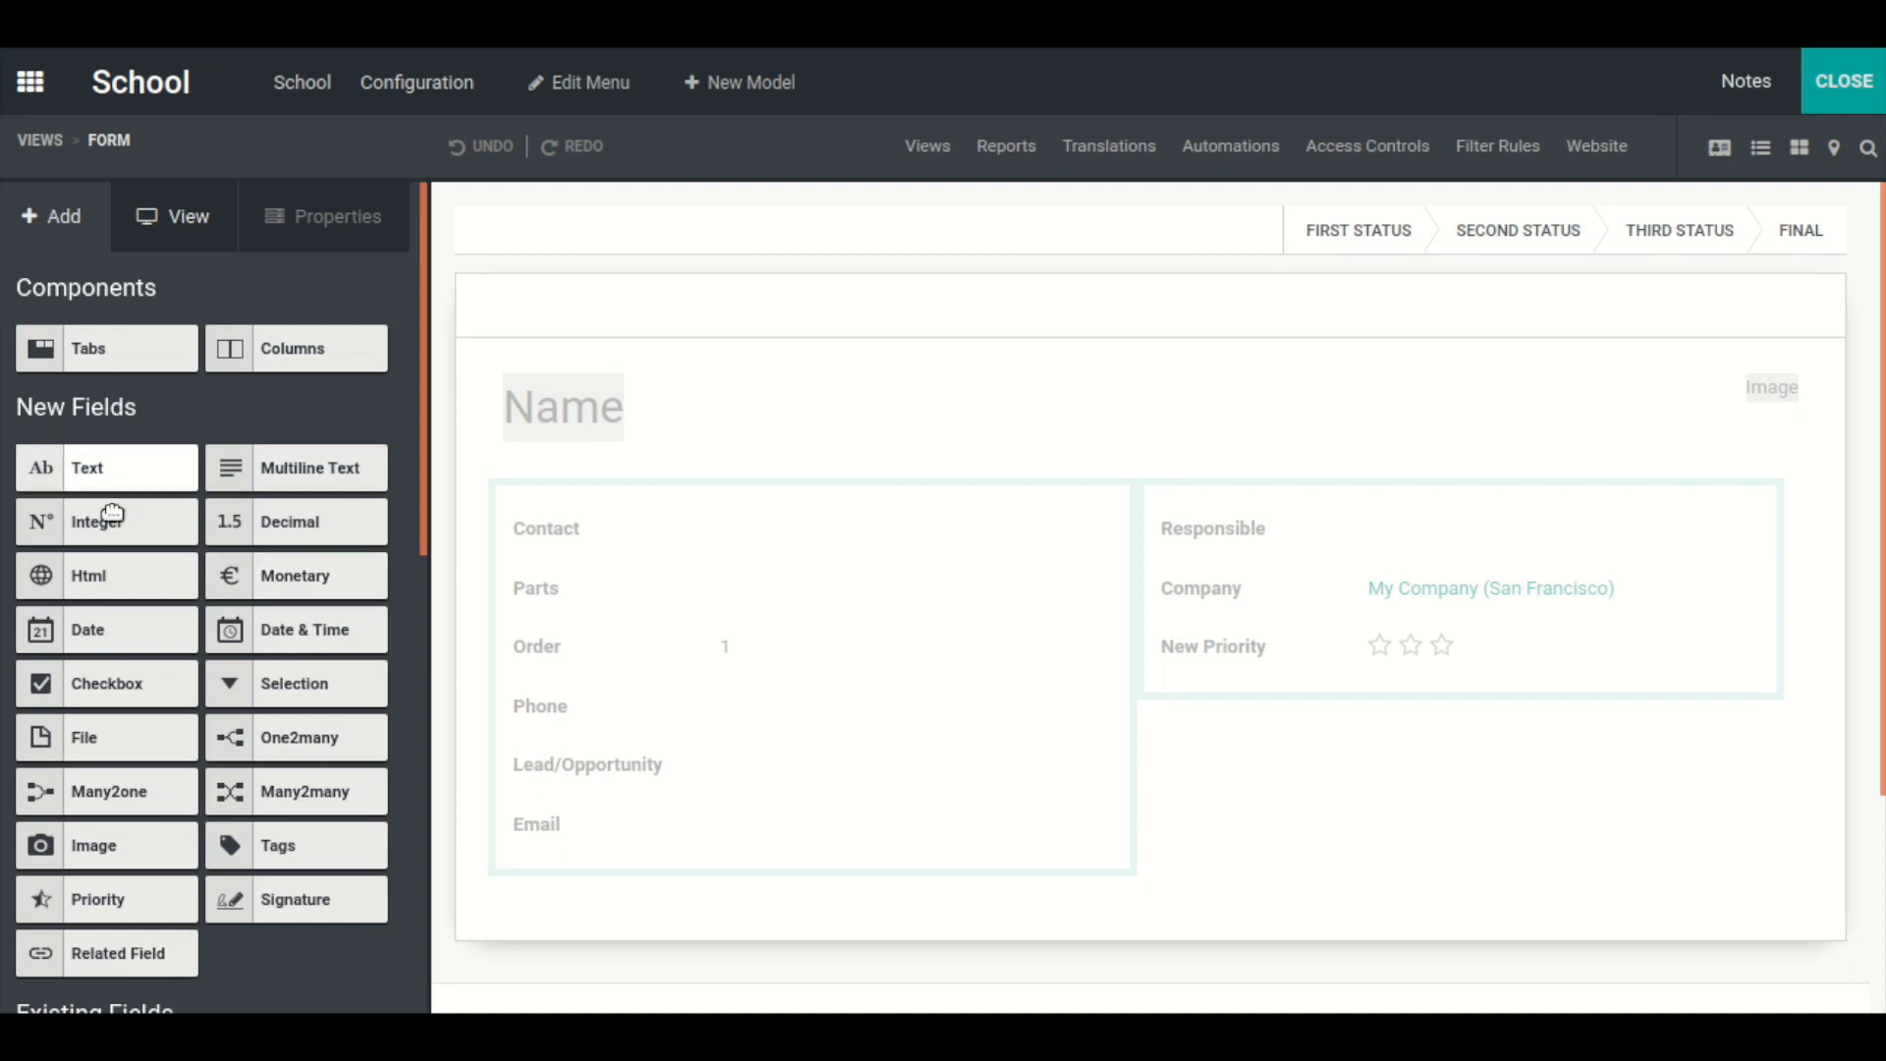
drag(124, 678, 1281, 693)
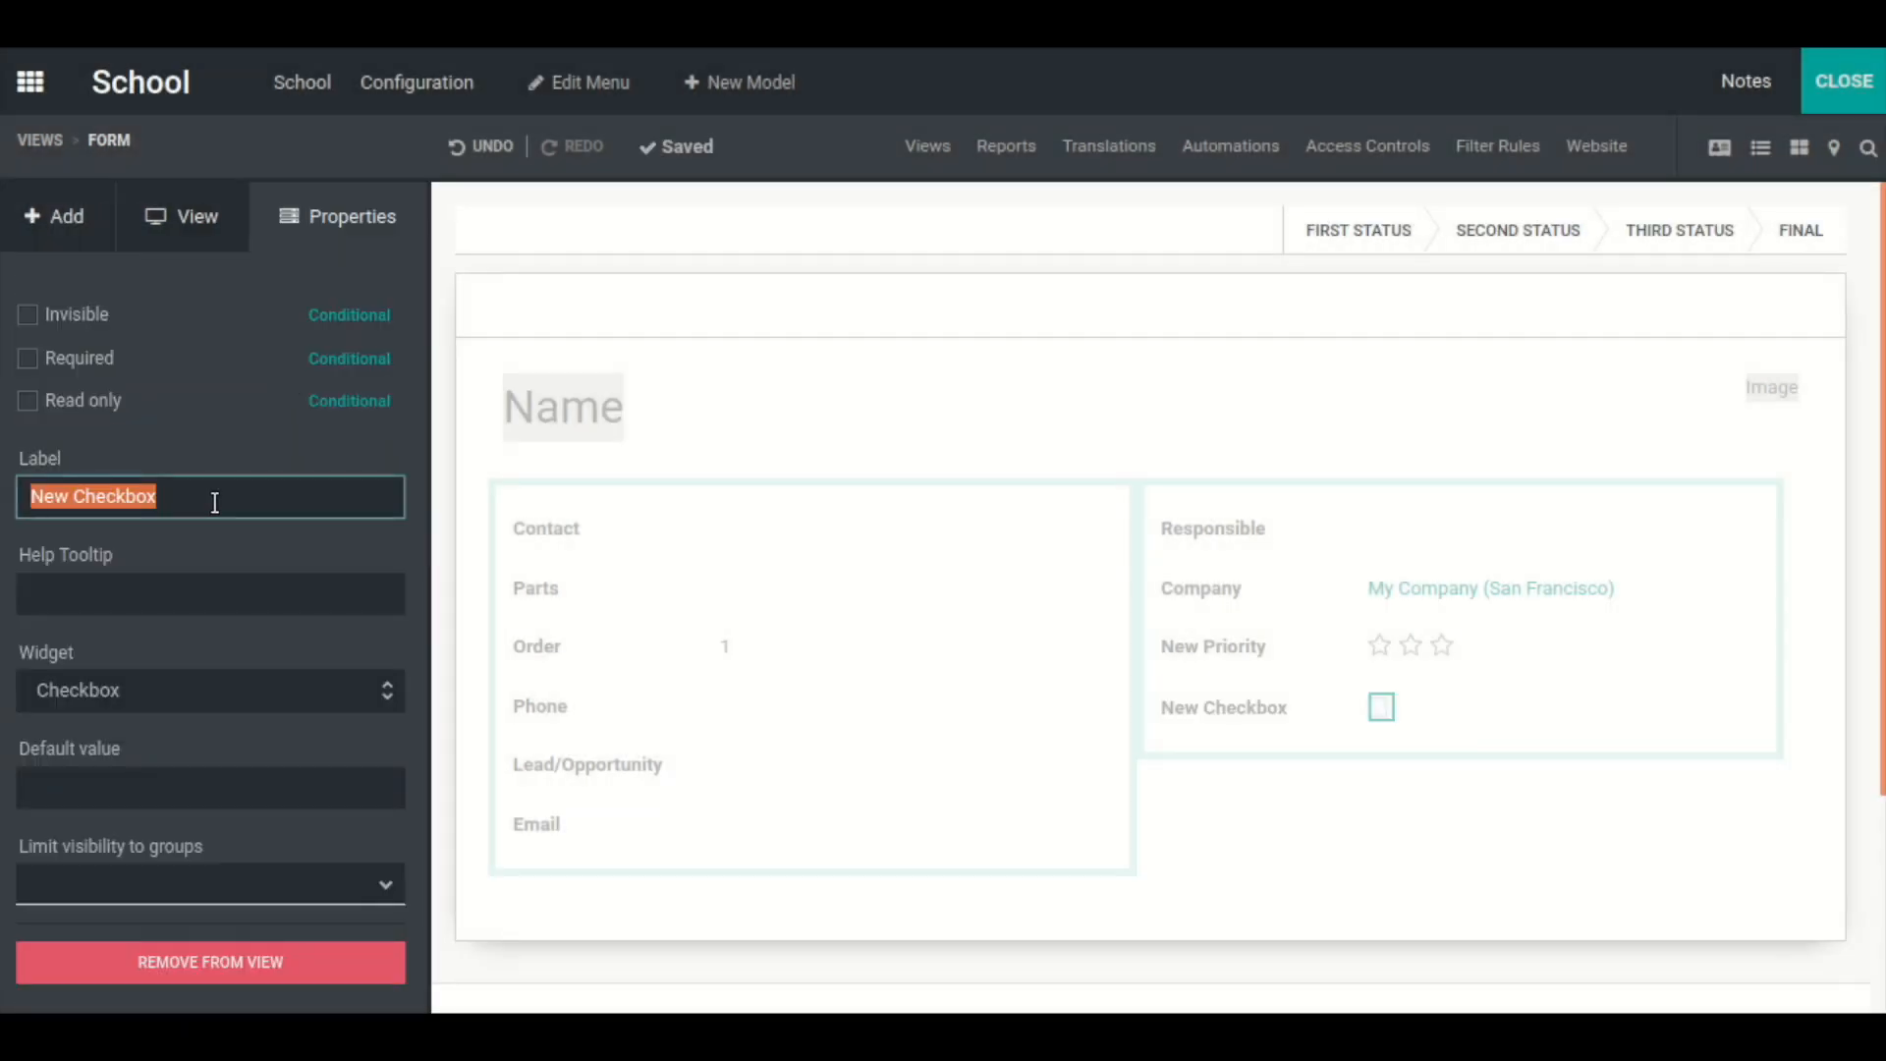
text(Testing)
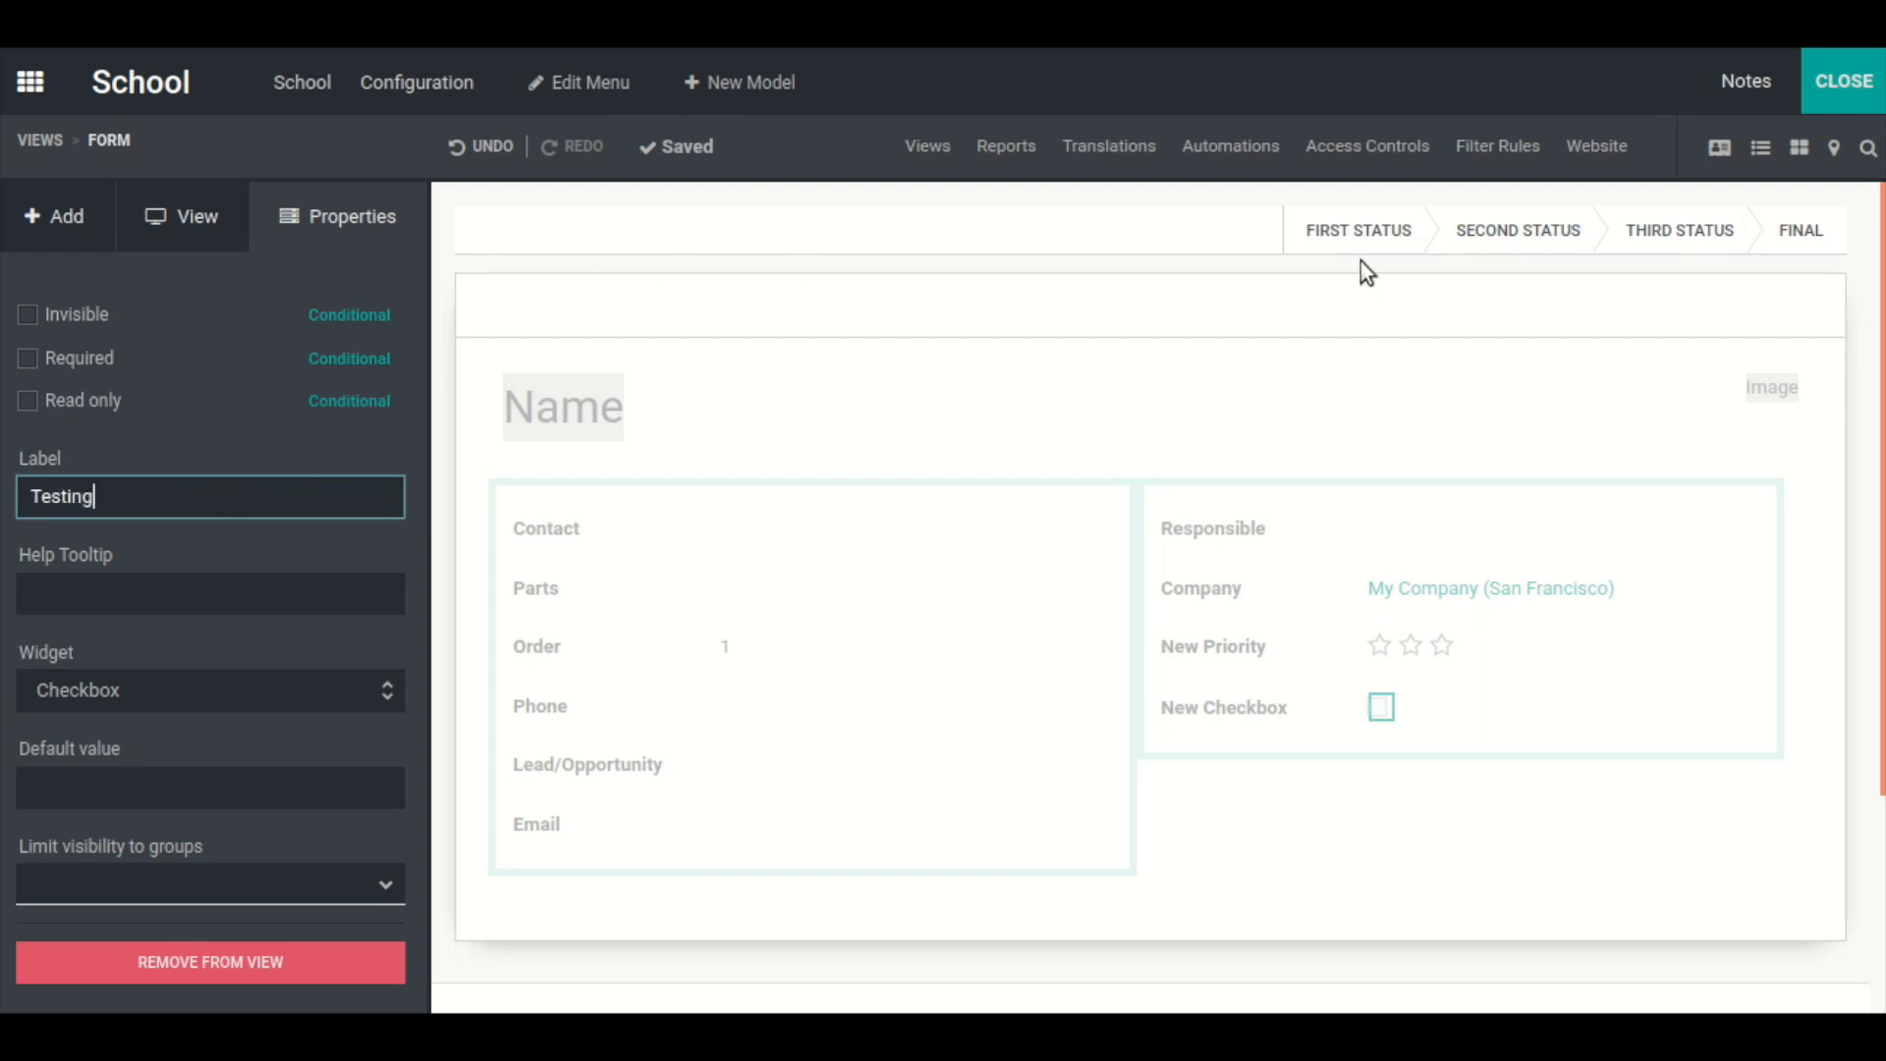
click(1852, 80)
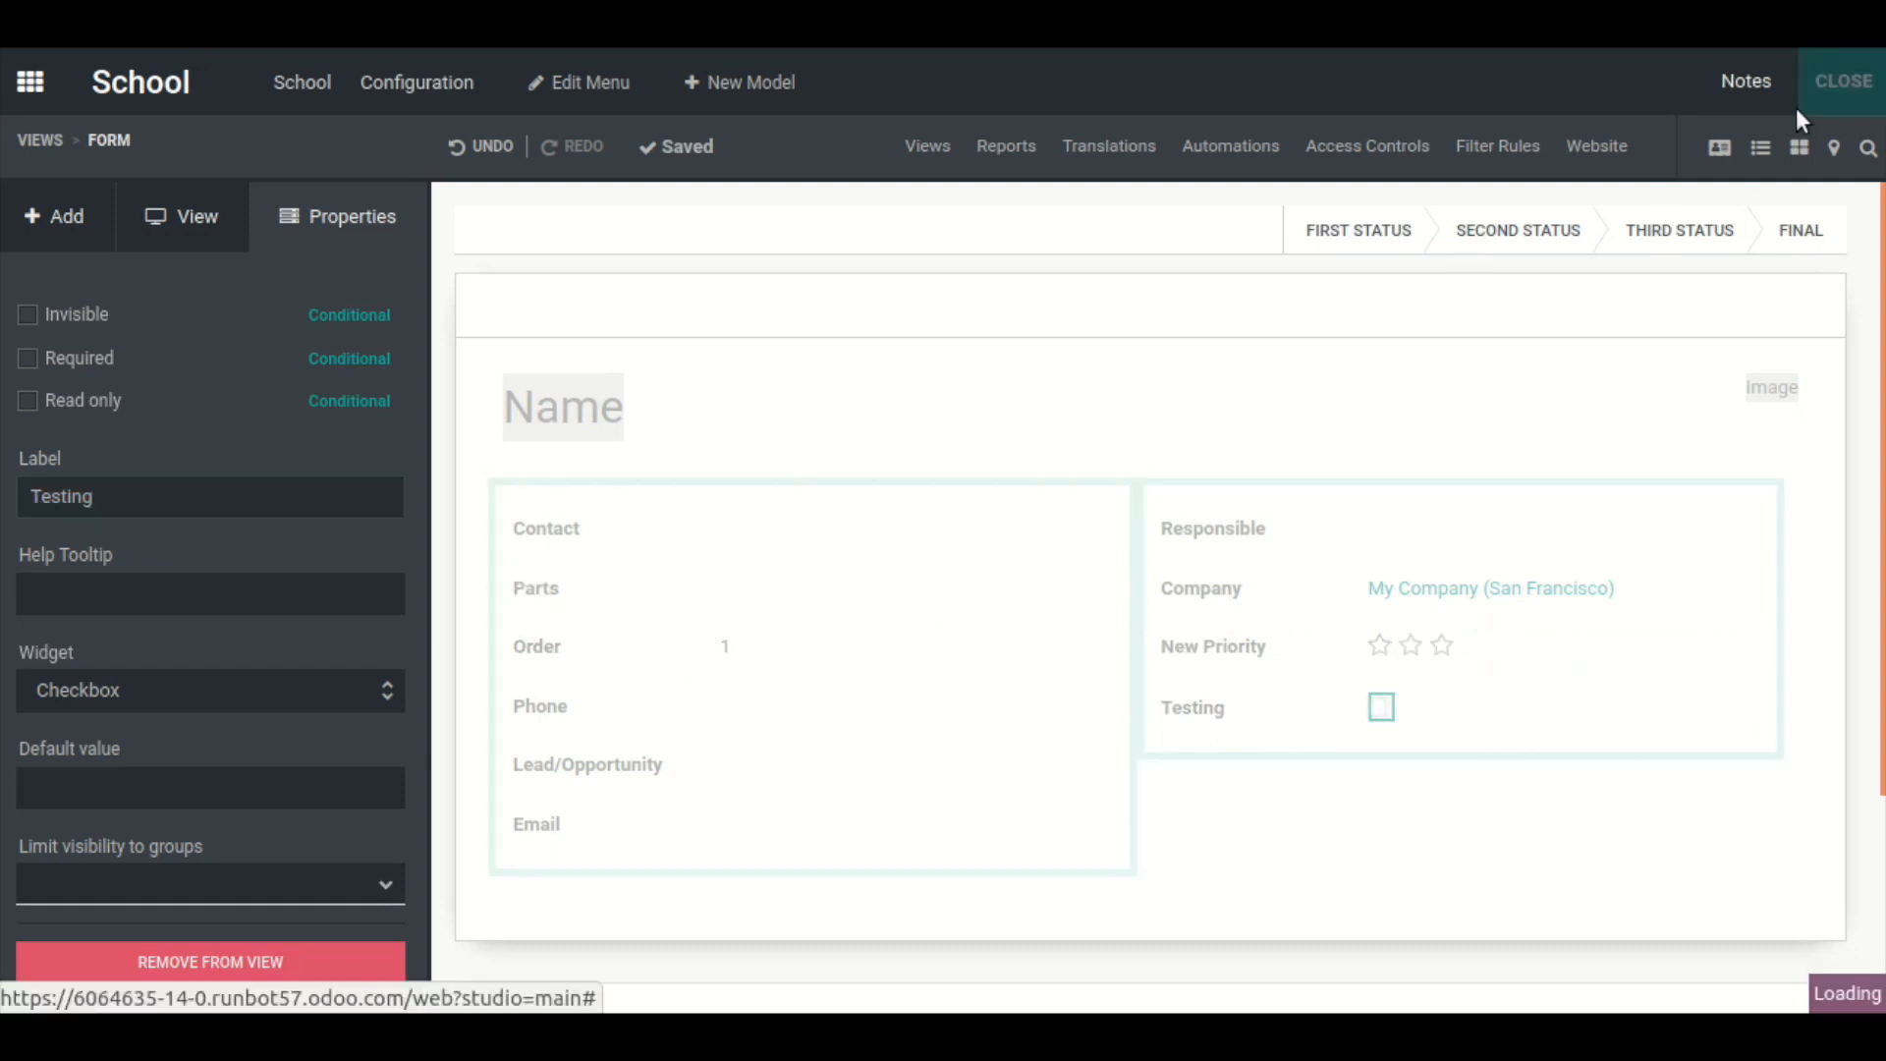
click(1814, 101)
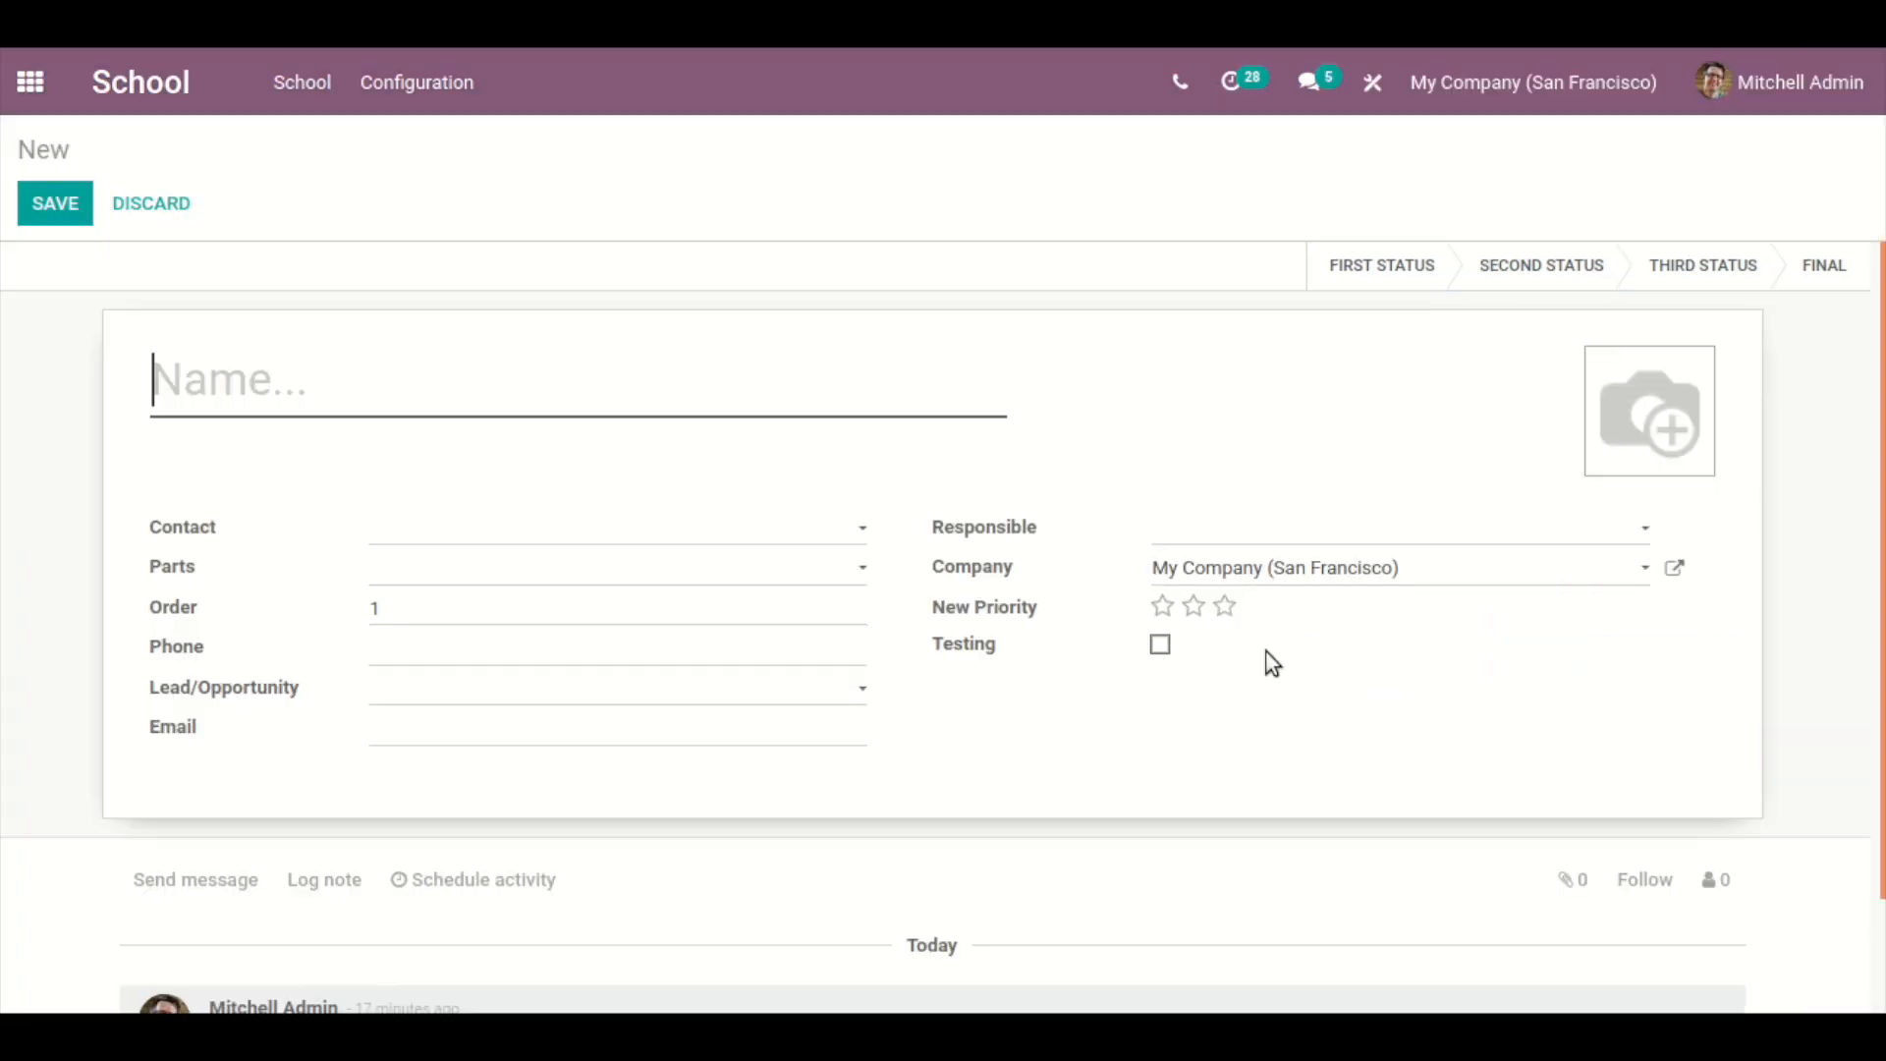
- Create and save a School record named Test with contact Azure Interior and Parts set to part 1
click(1157, 642)
click(299, 379)
text(Tesy)
key(BackSpace)
text(t)
click(492, 536)
click(437, 575)
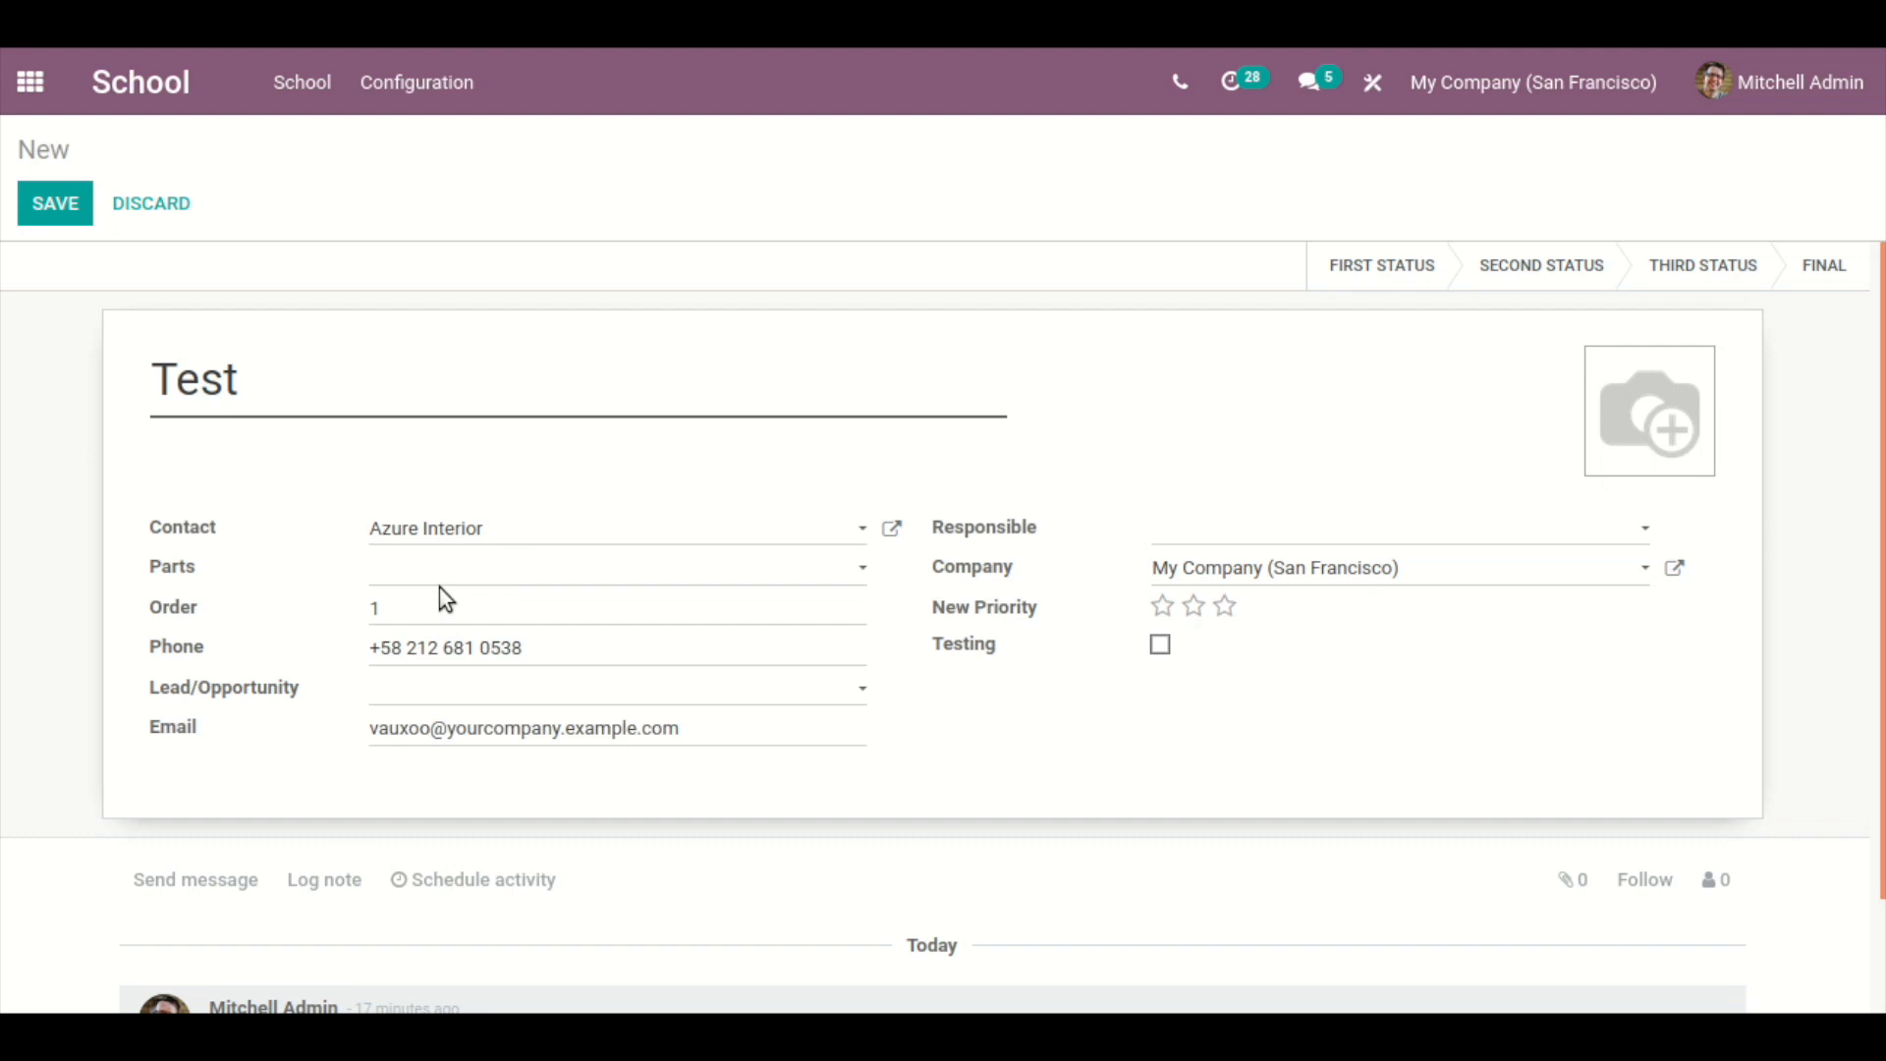
click(439, 580)
click(445, 643)
click(49, 203)
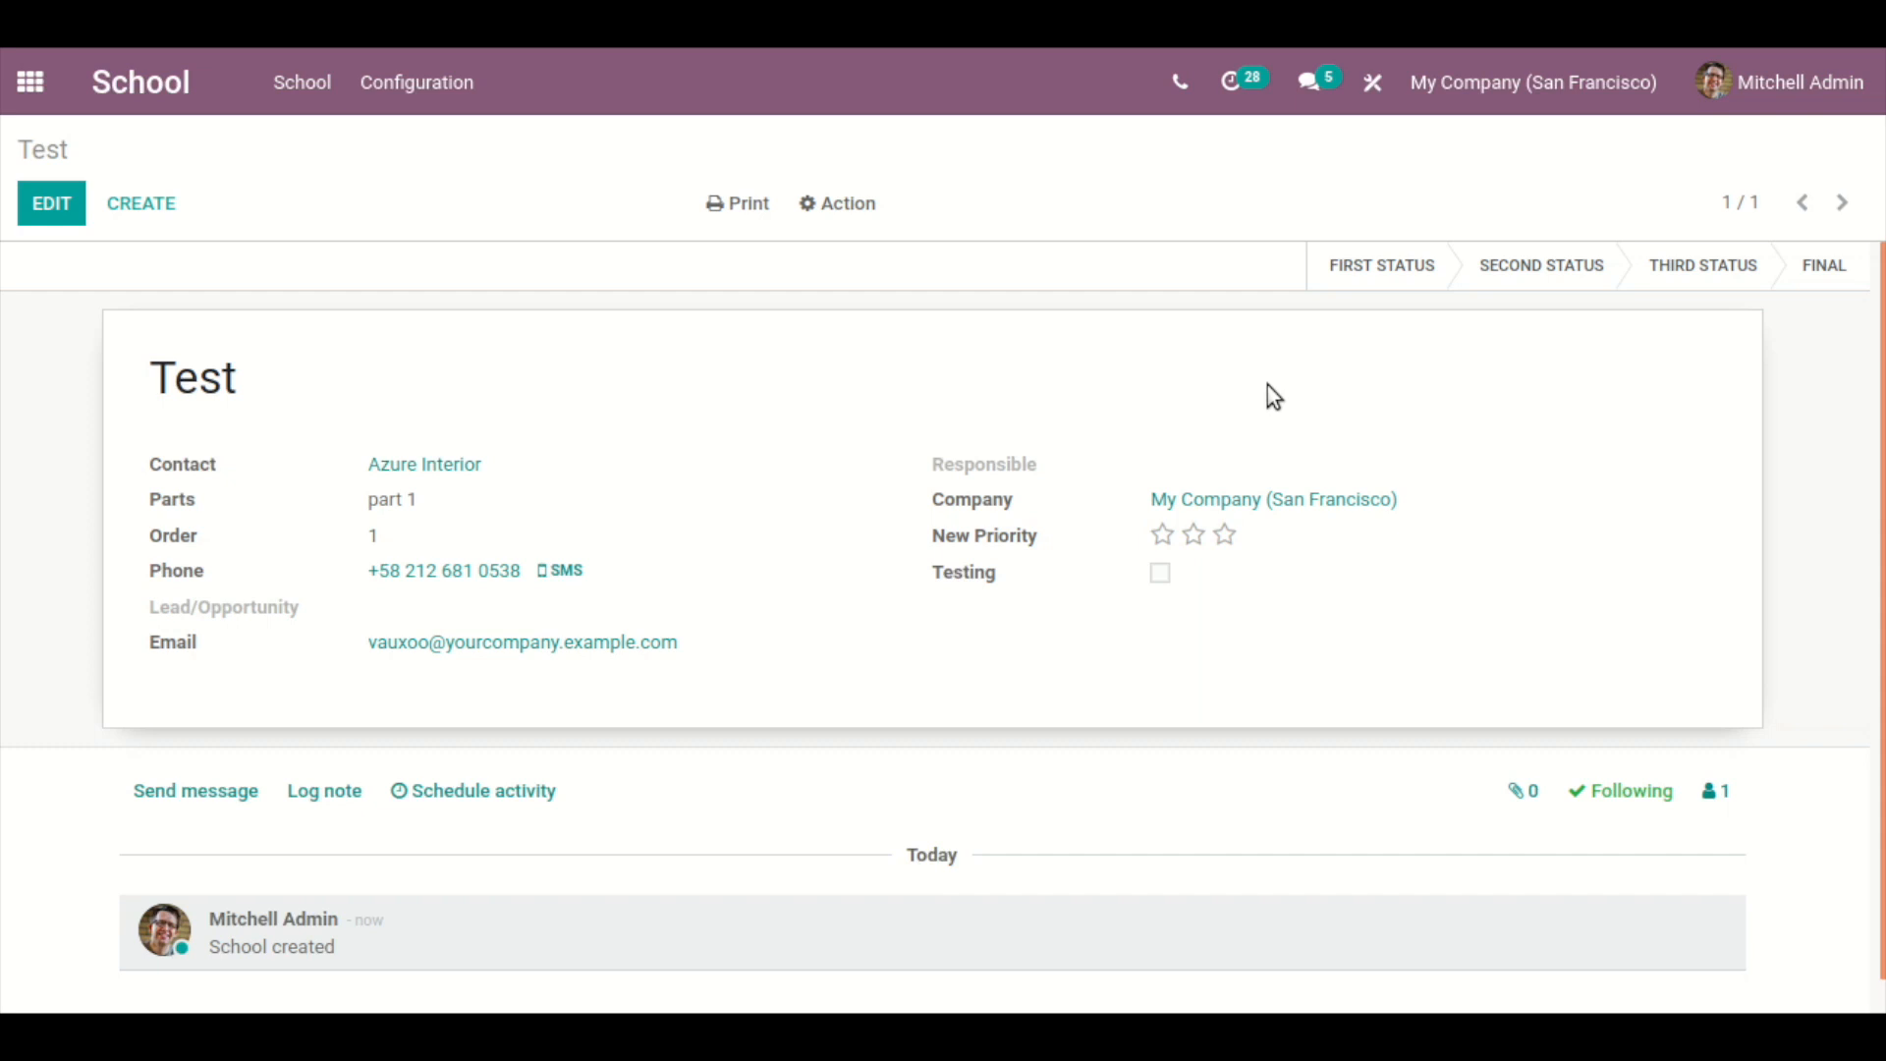
- Switch to the Sales app, start a new quotation and open Studio on the quotation form
click(31, 85)
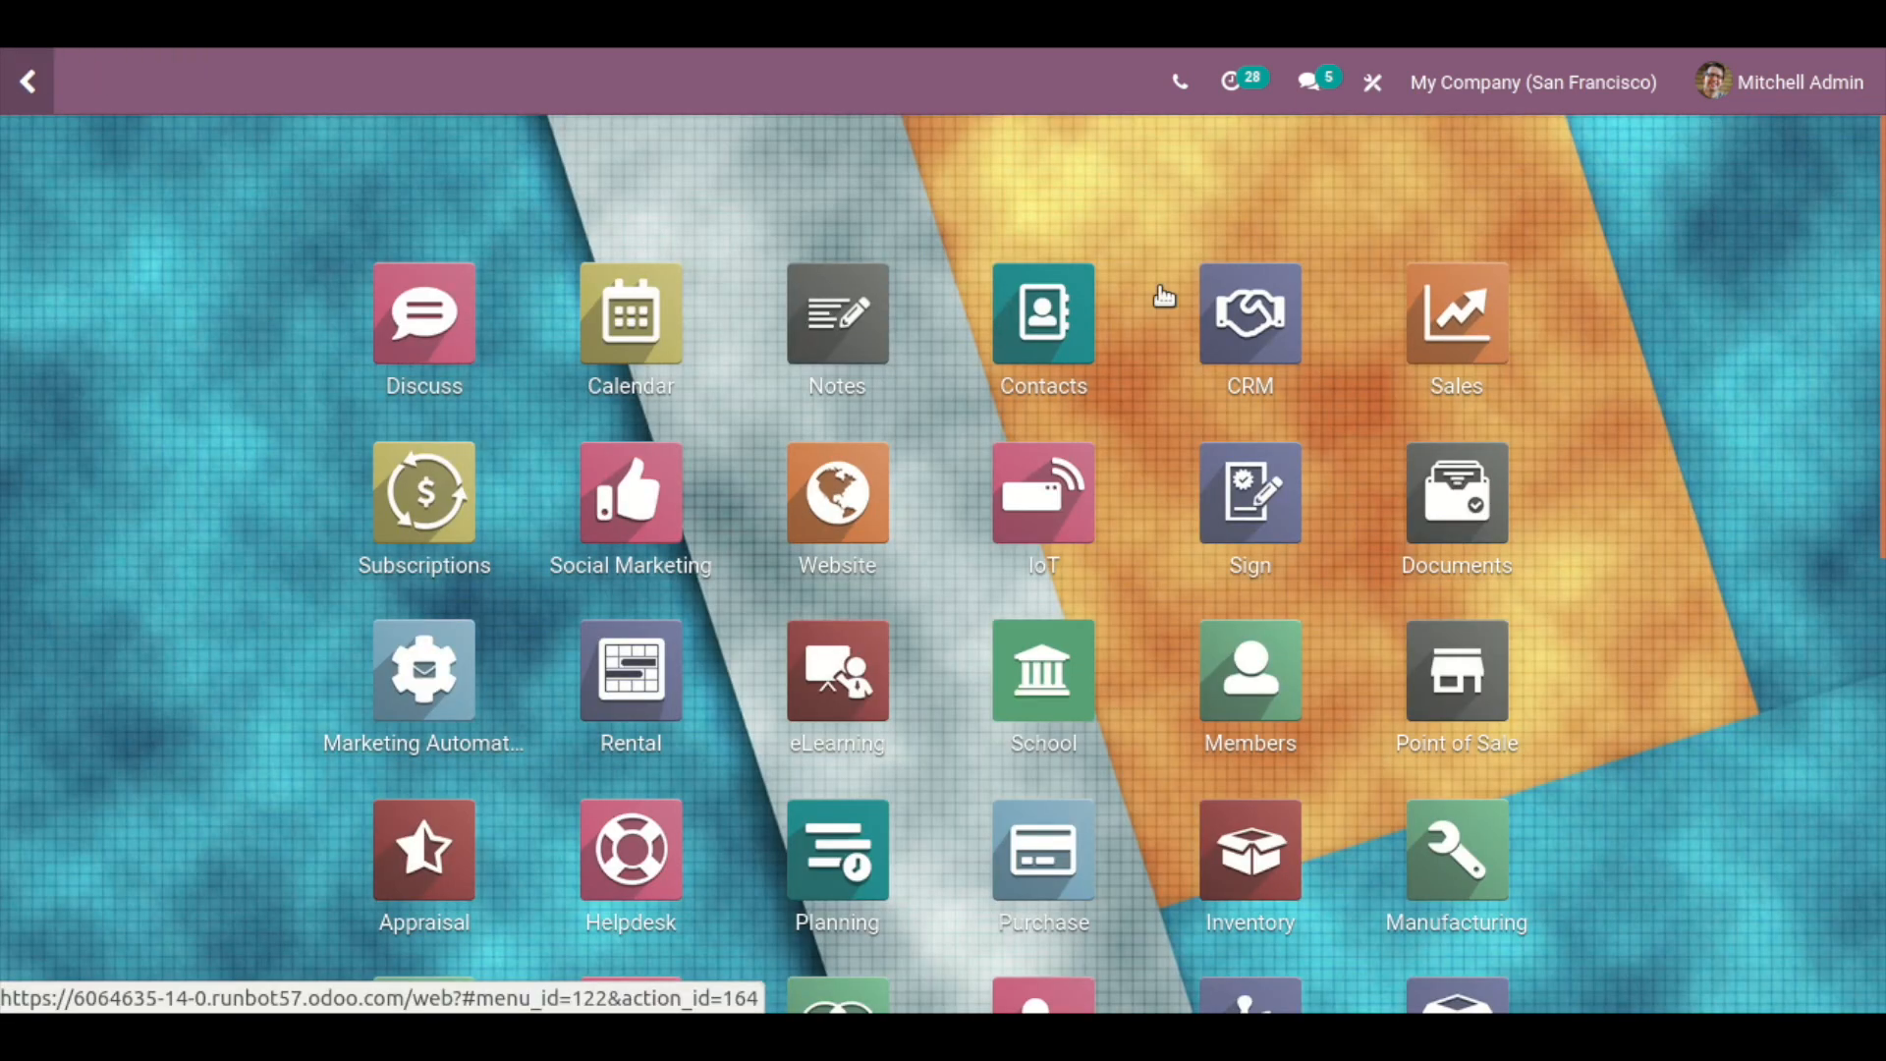
click(1481, 308)
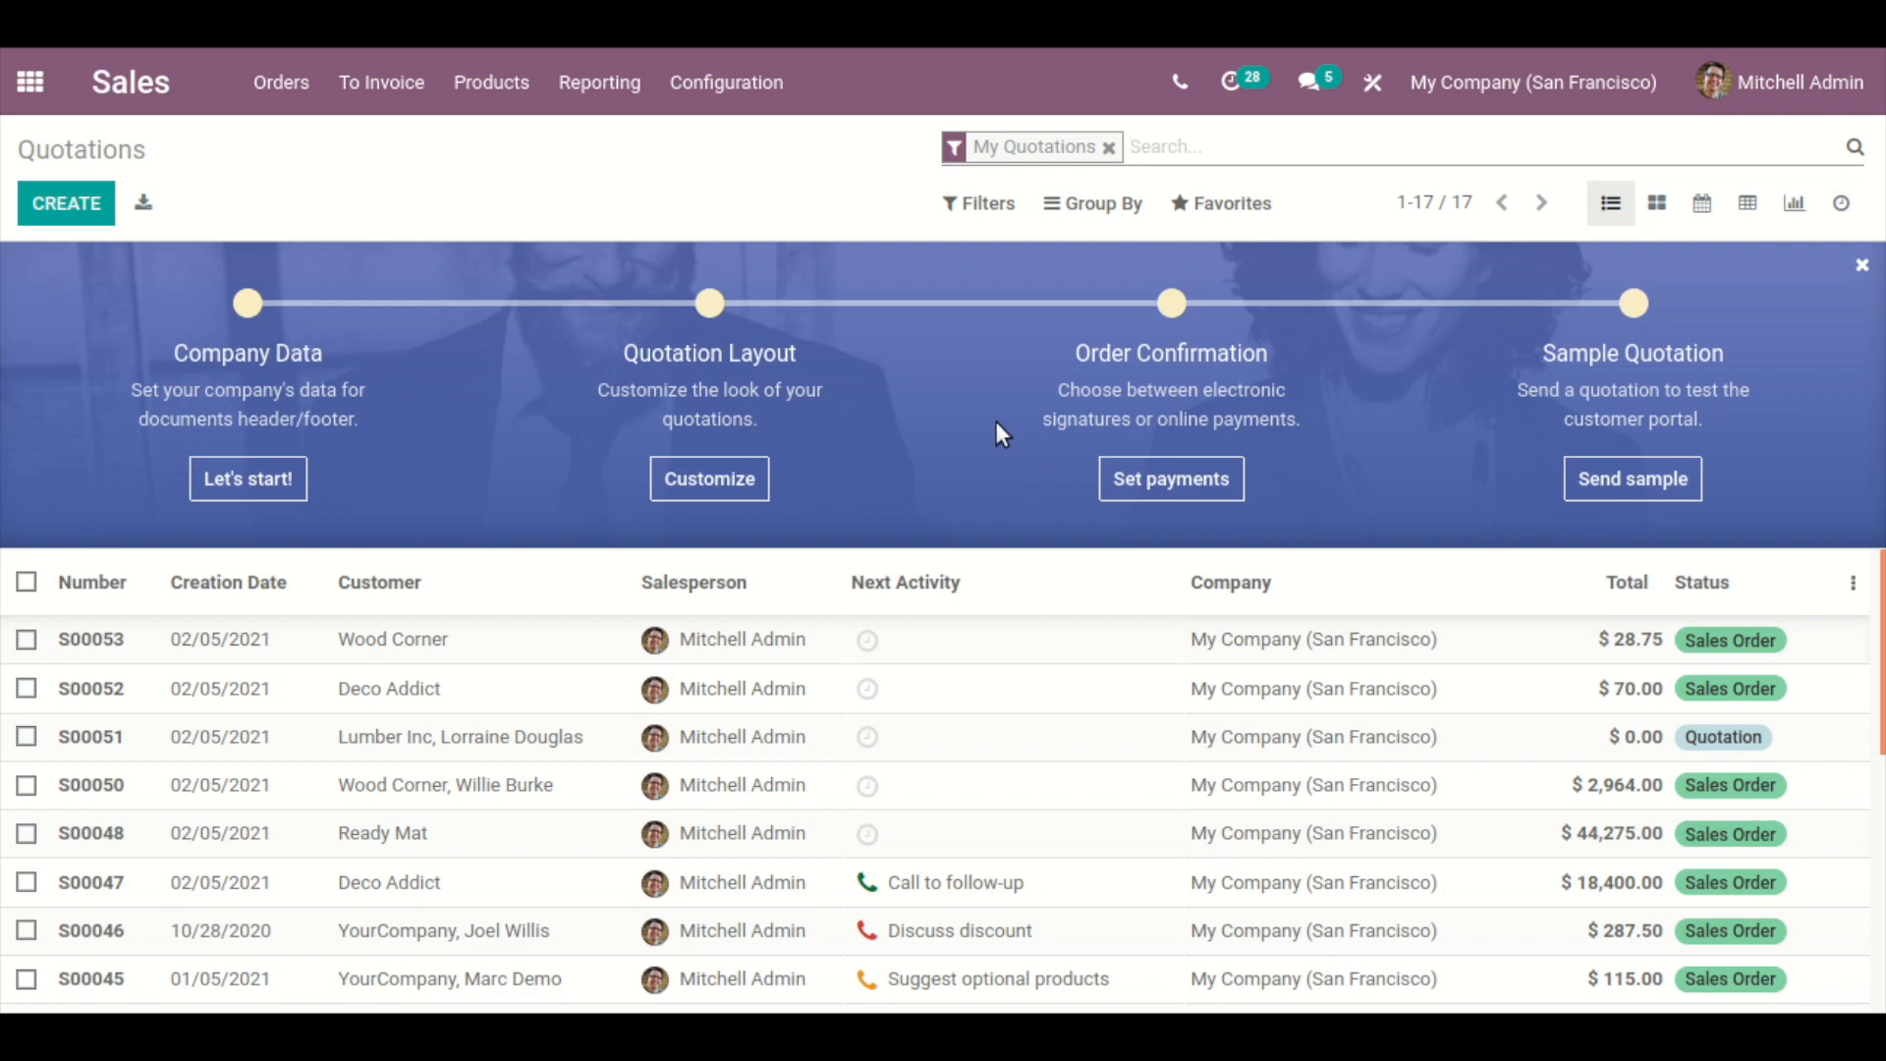
click(51, 204)
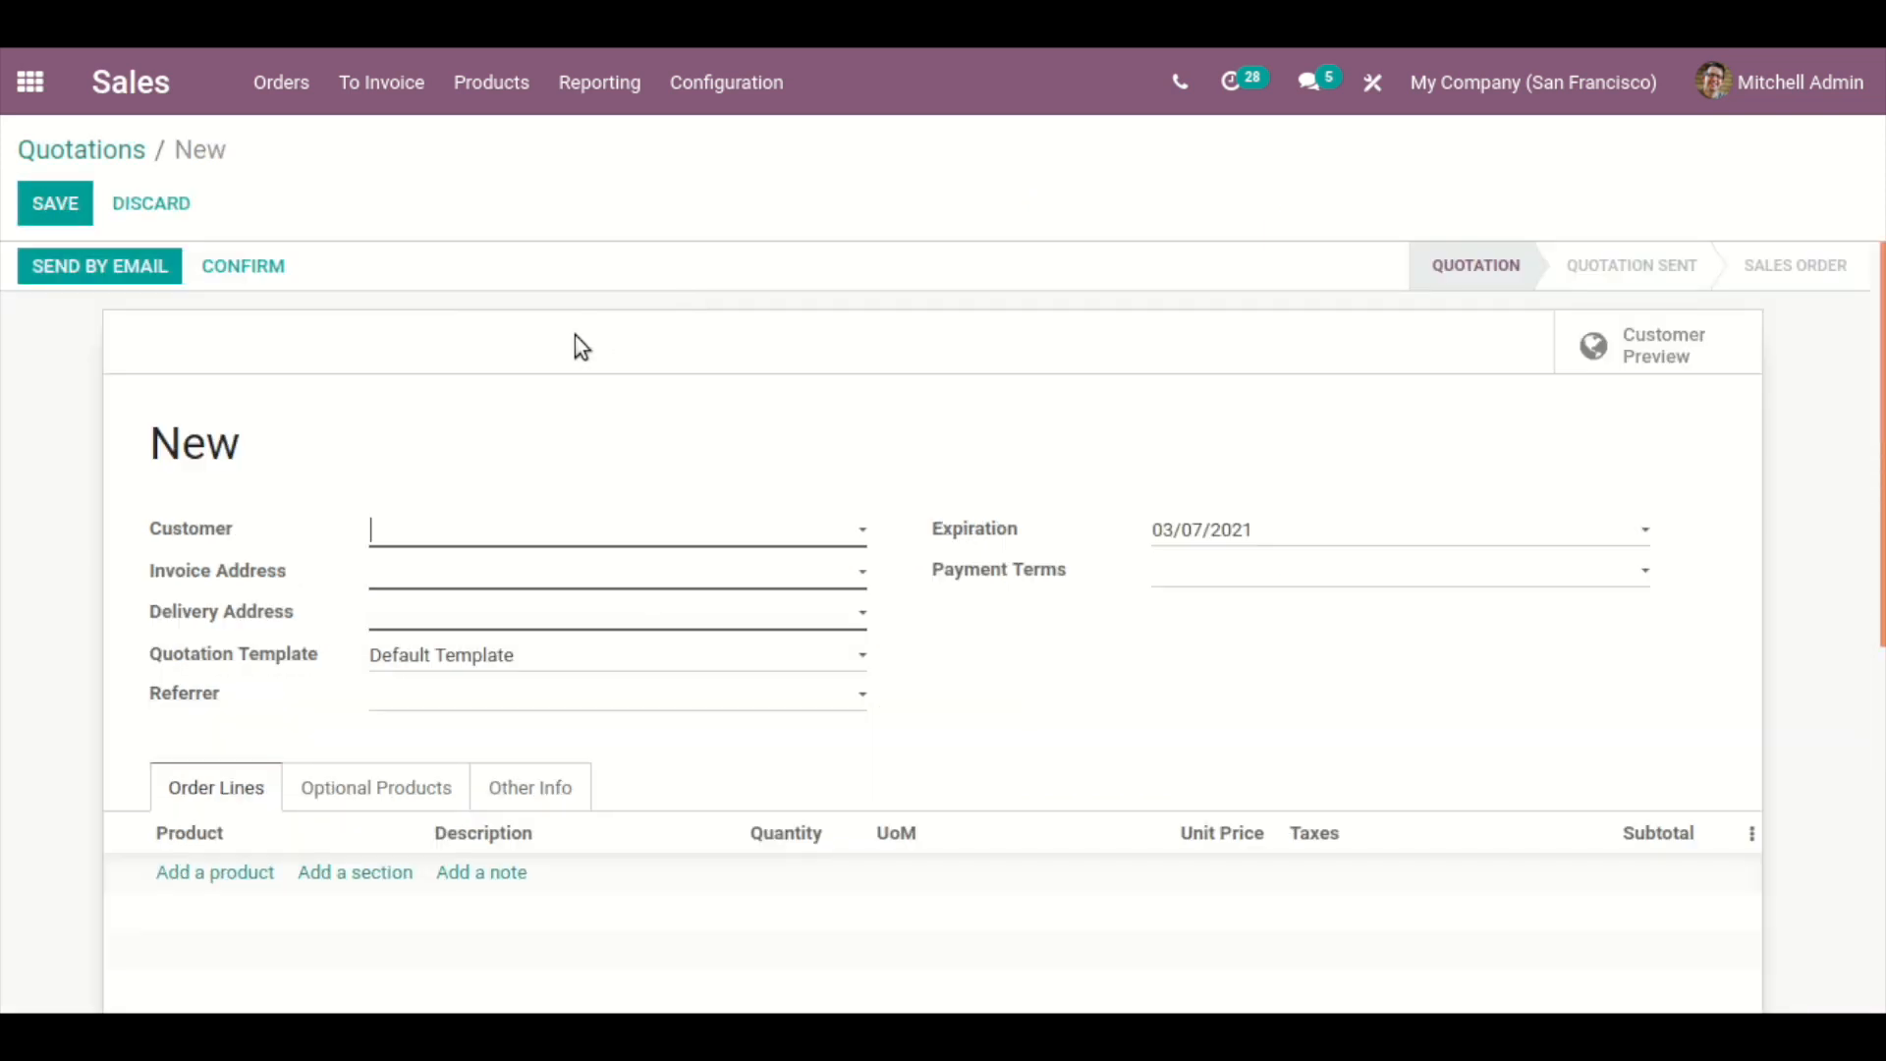
click(1385, 82)
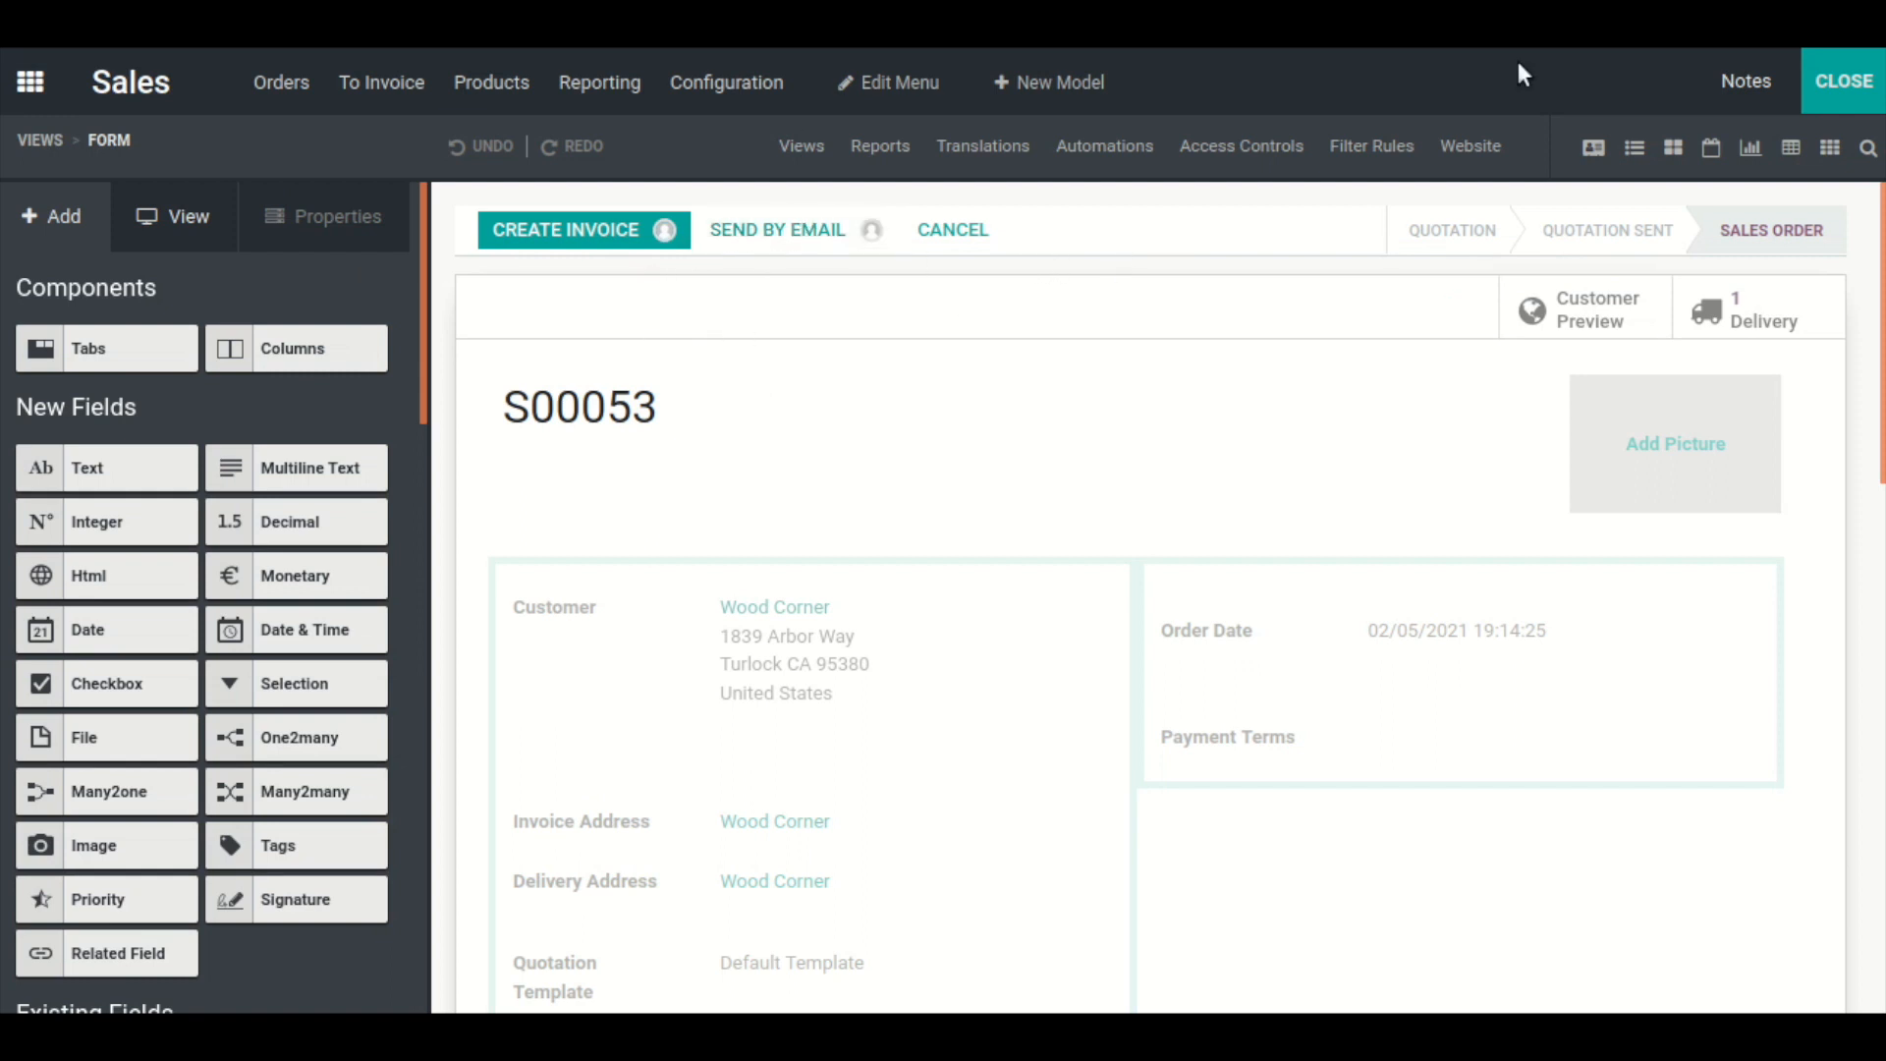
- Close Studio, then create and save a new quotation for customer Deco Addict
click(1815, 90)
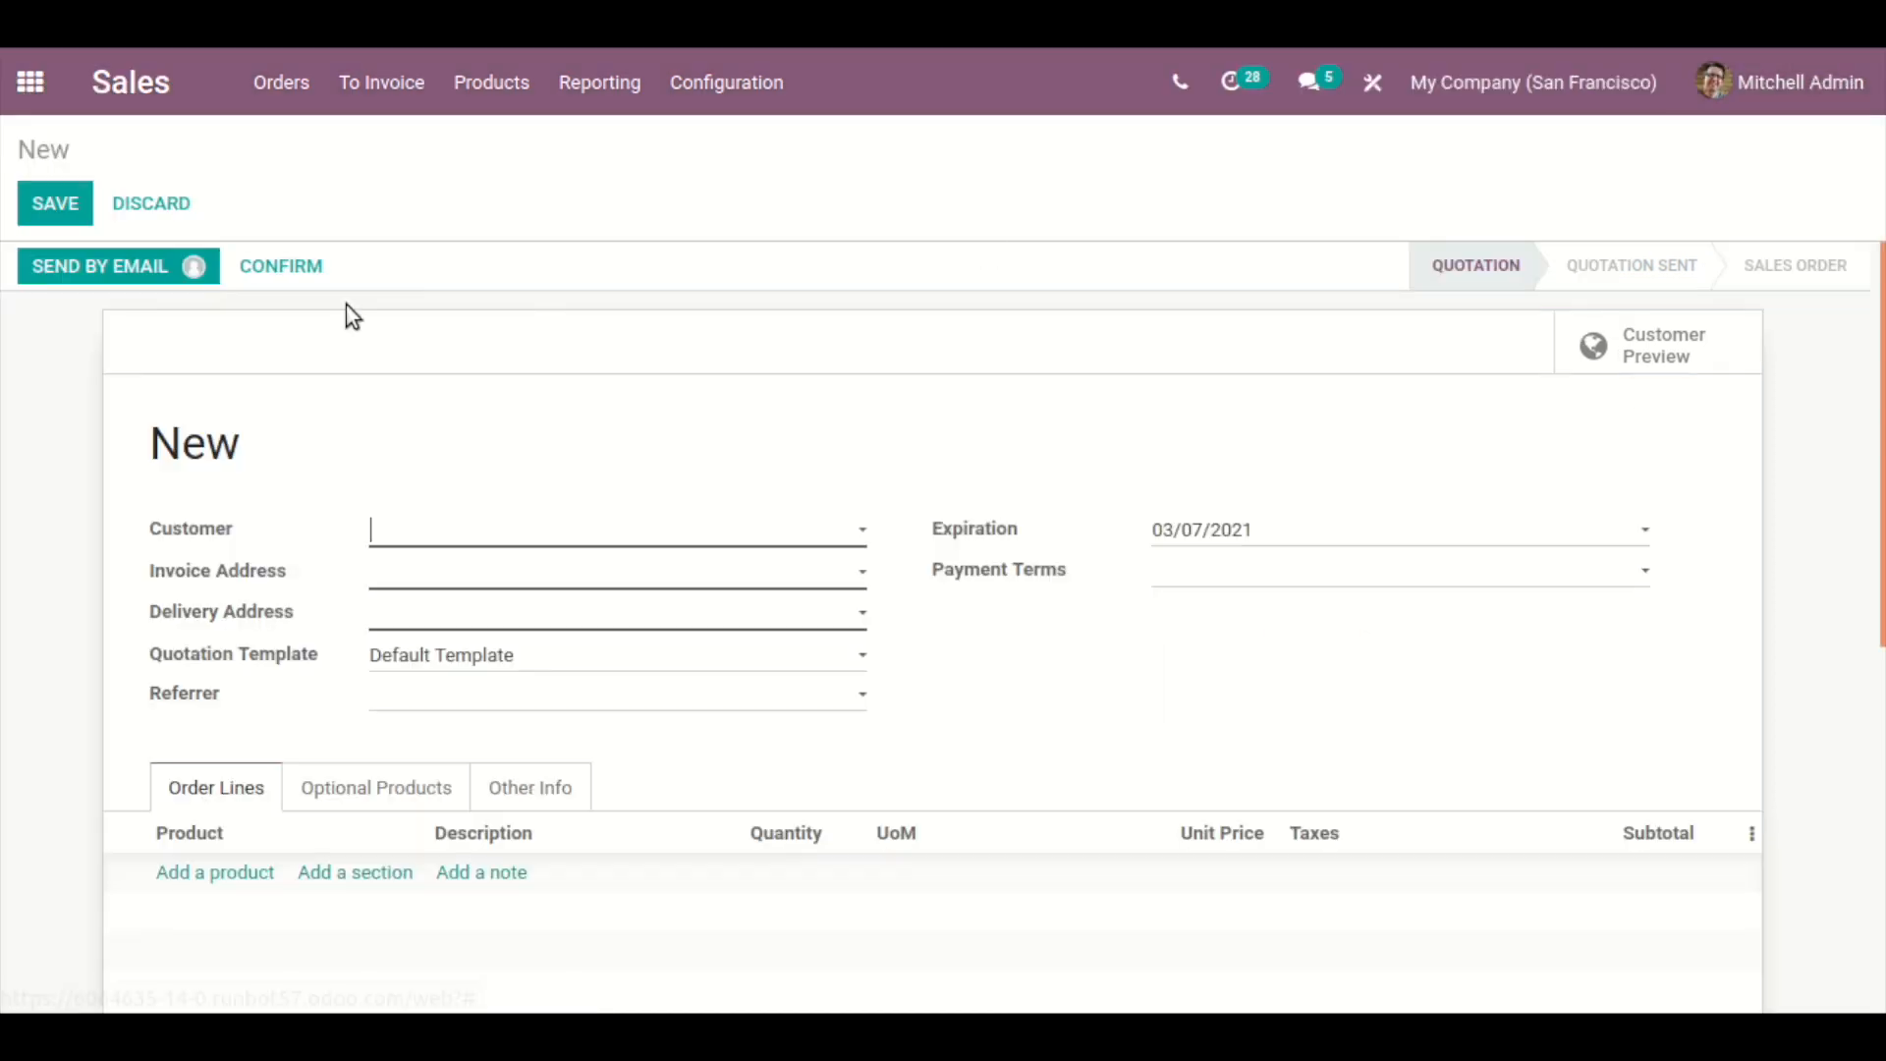
click(477, 543)
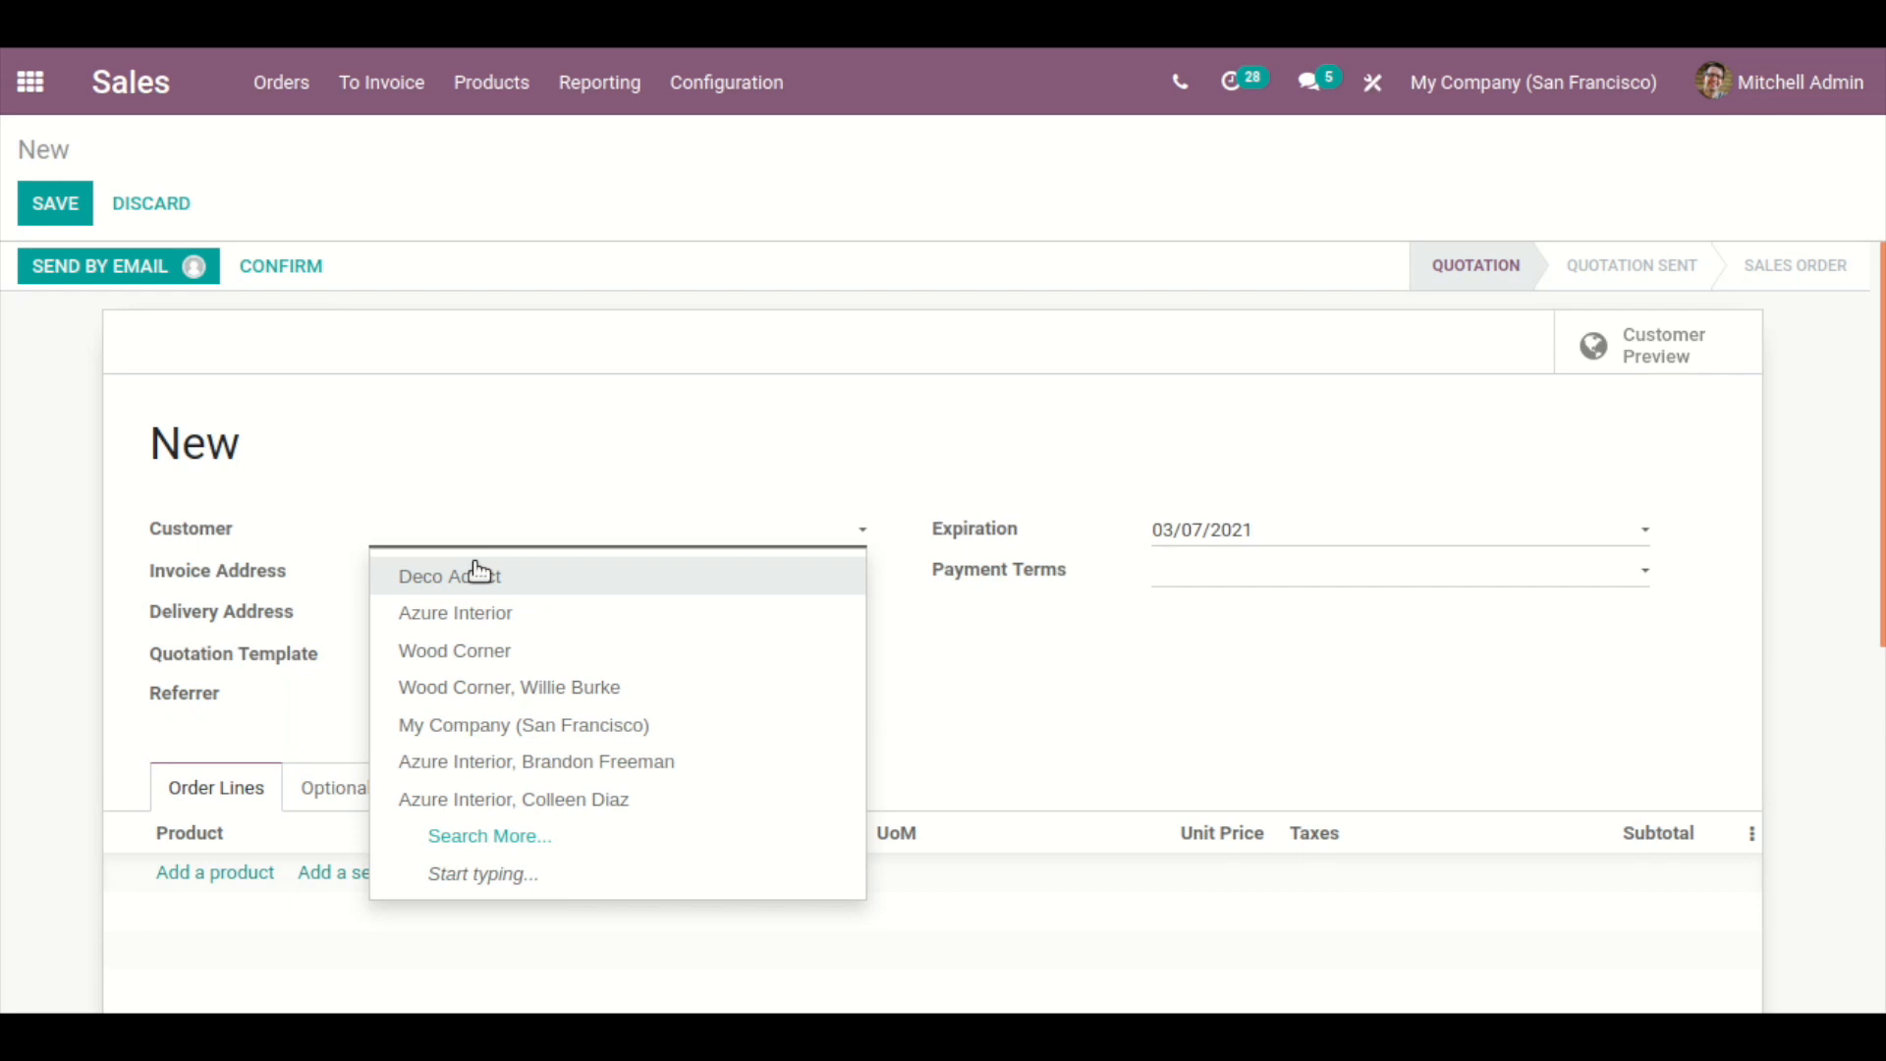
click(478, 573)
click(55, 197)
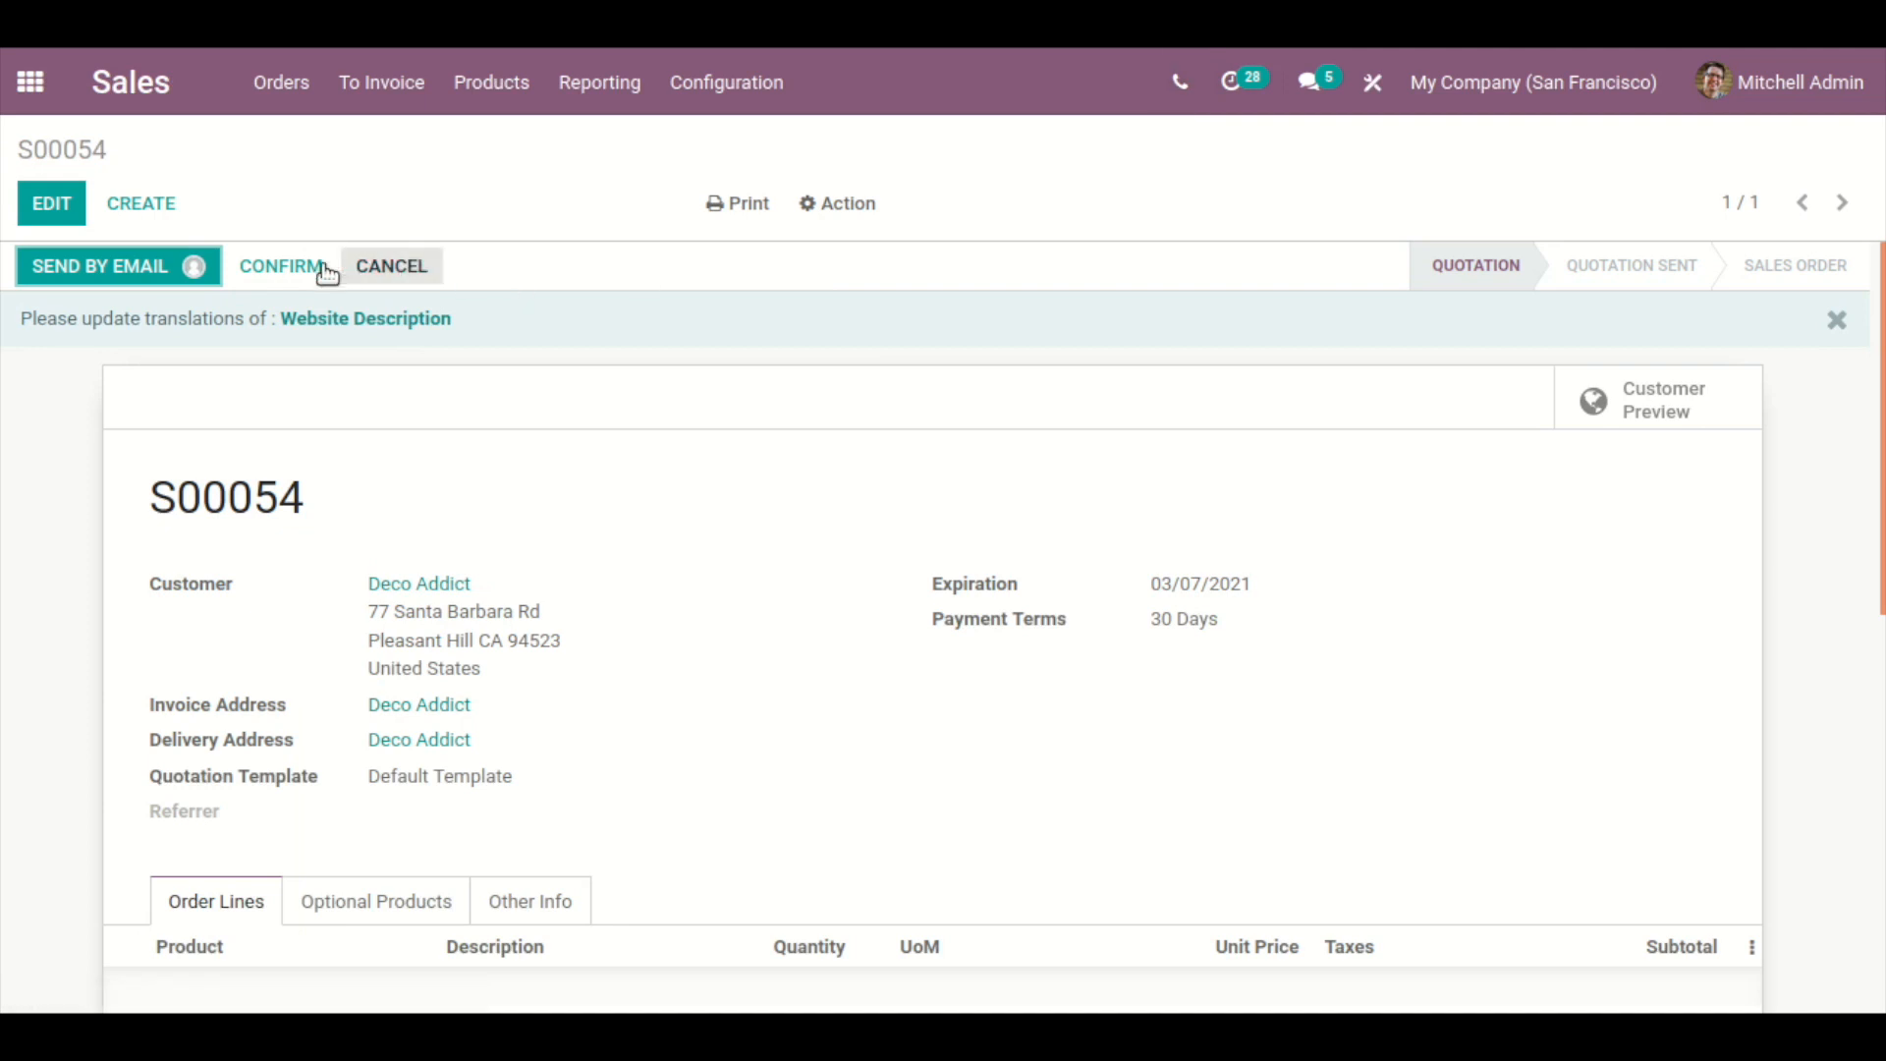
- Open Studio on the quotation, enable Rainbow Effect for the Confirm button and review the available fadeout speeds
click(1363, 83)
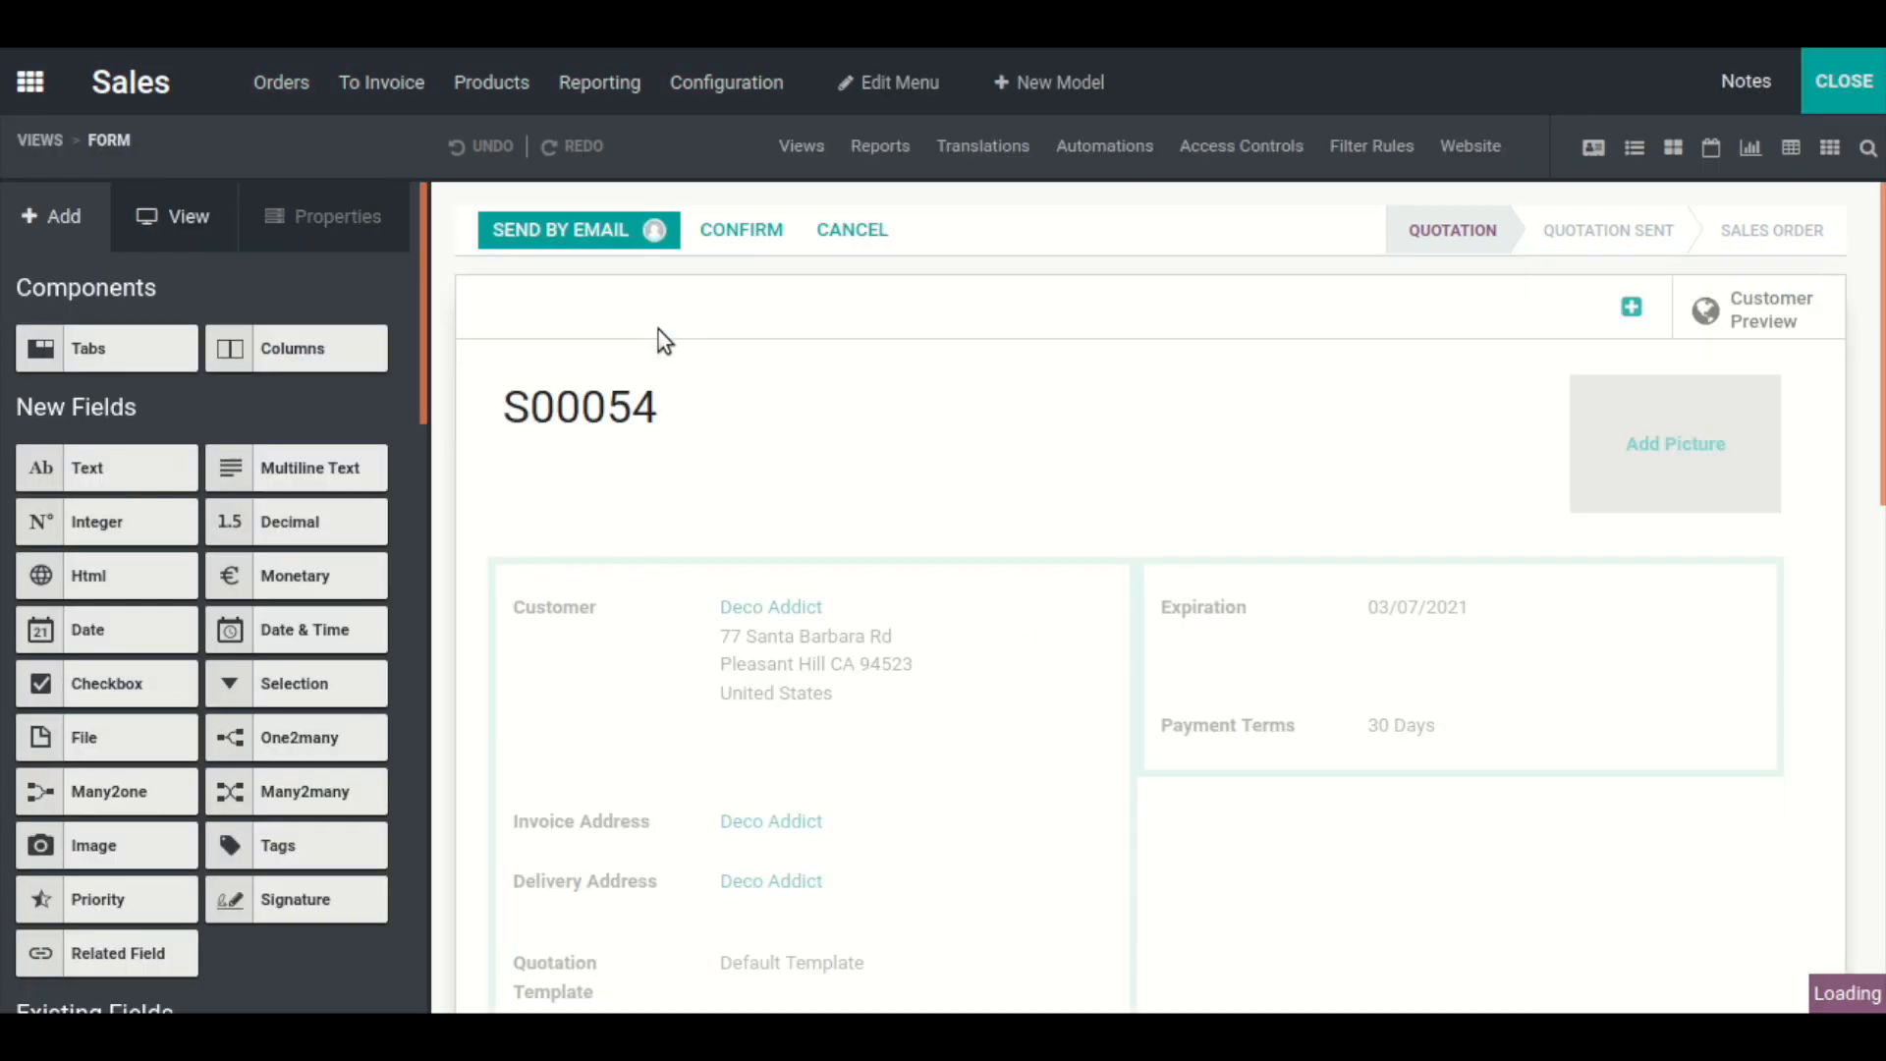
click(720, 238)
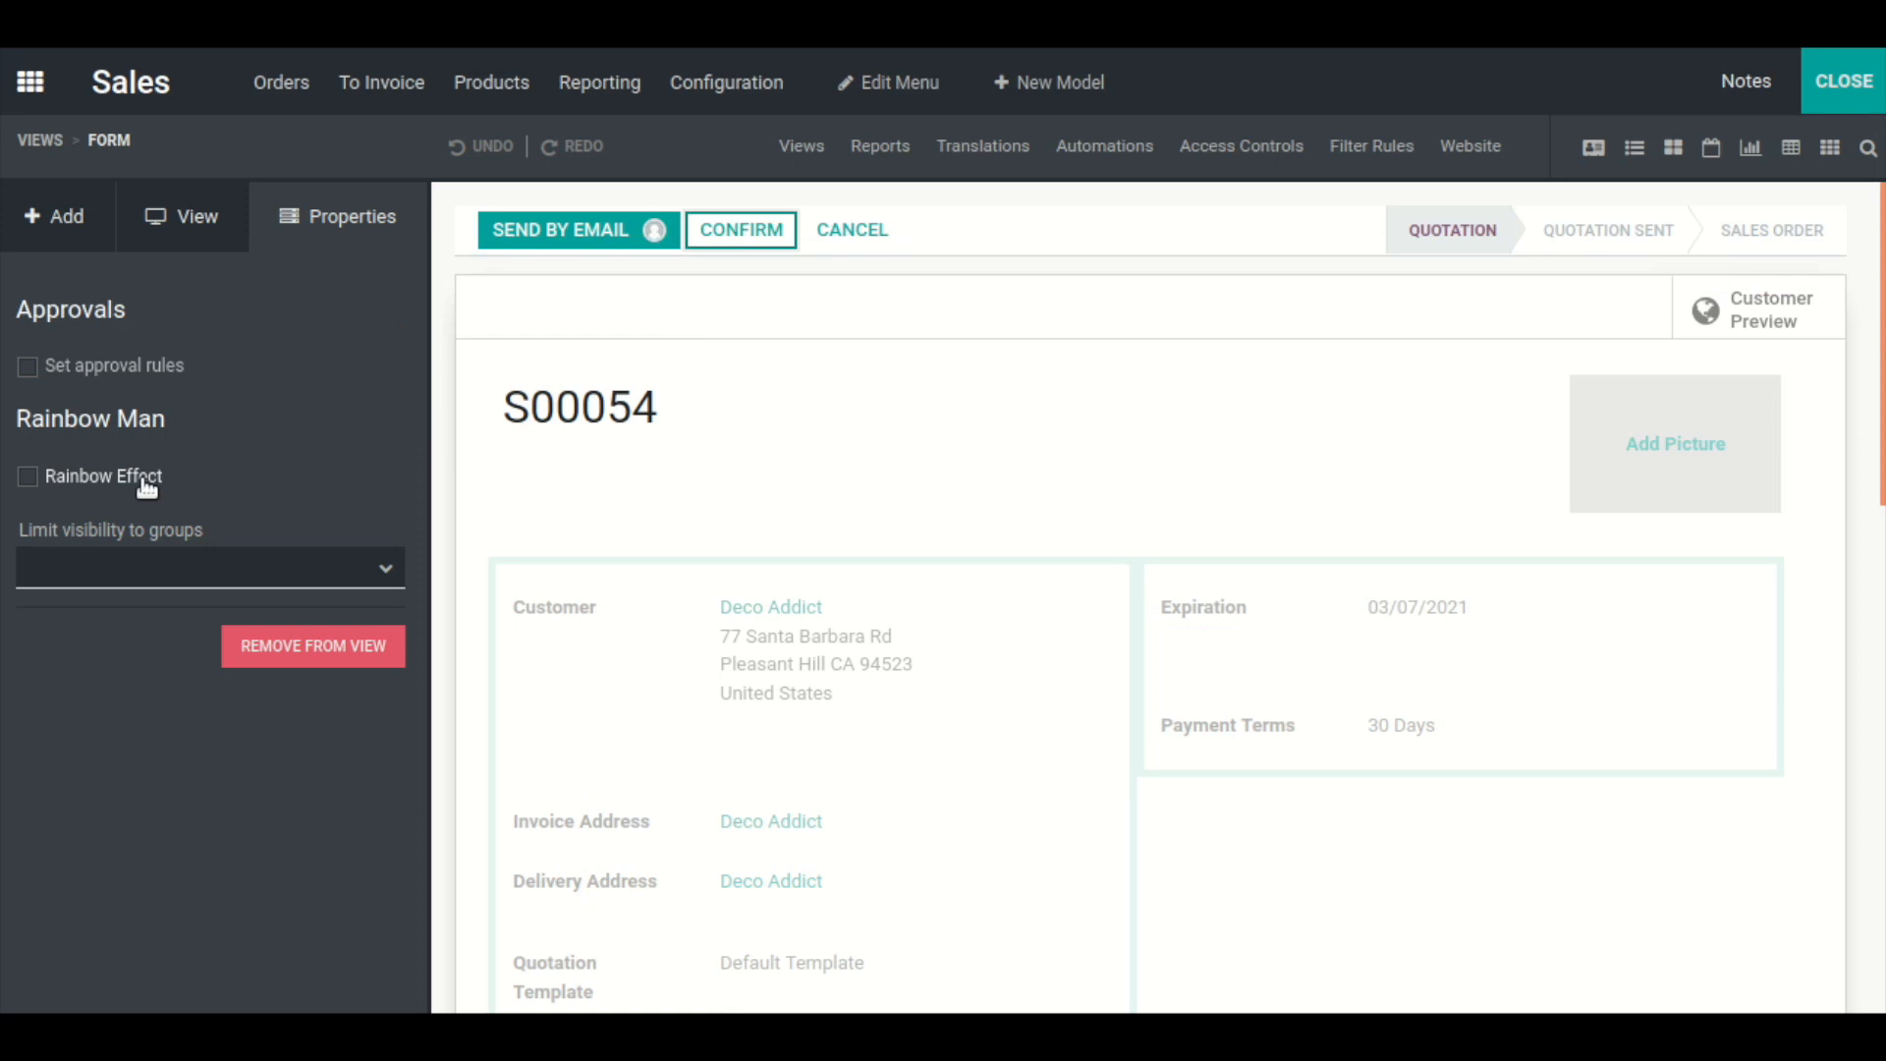
click(99, 477)
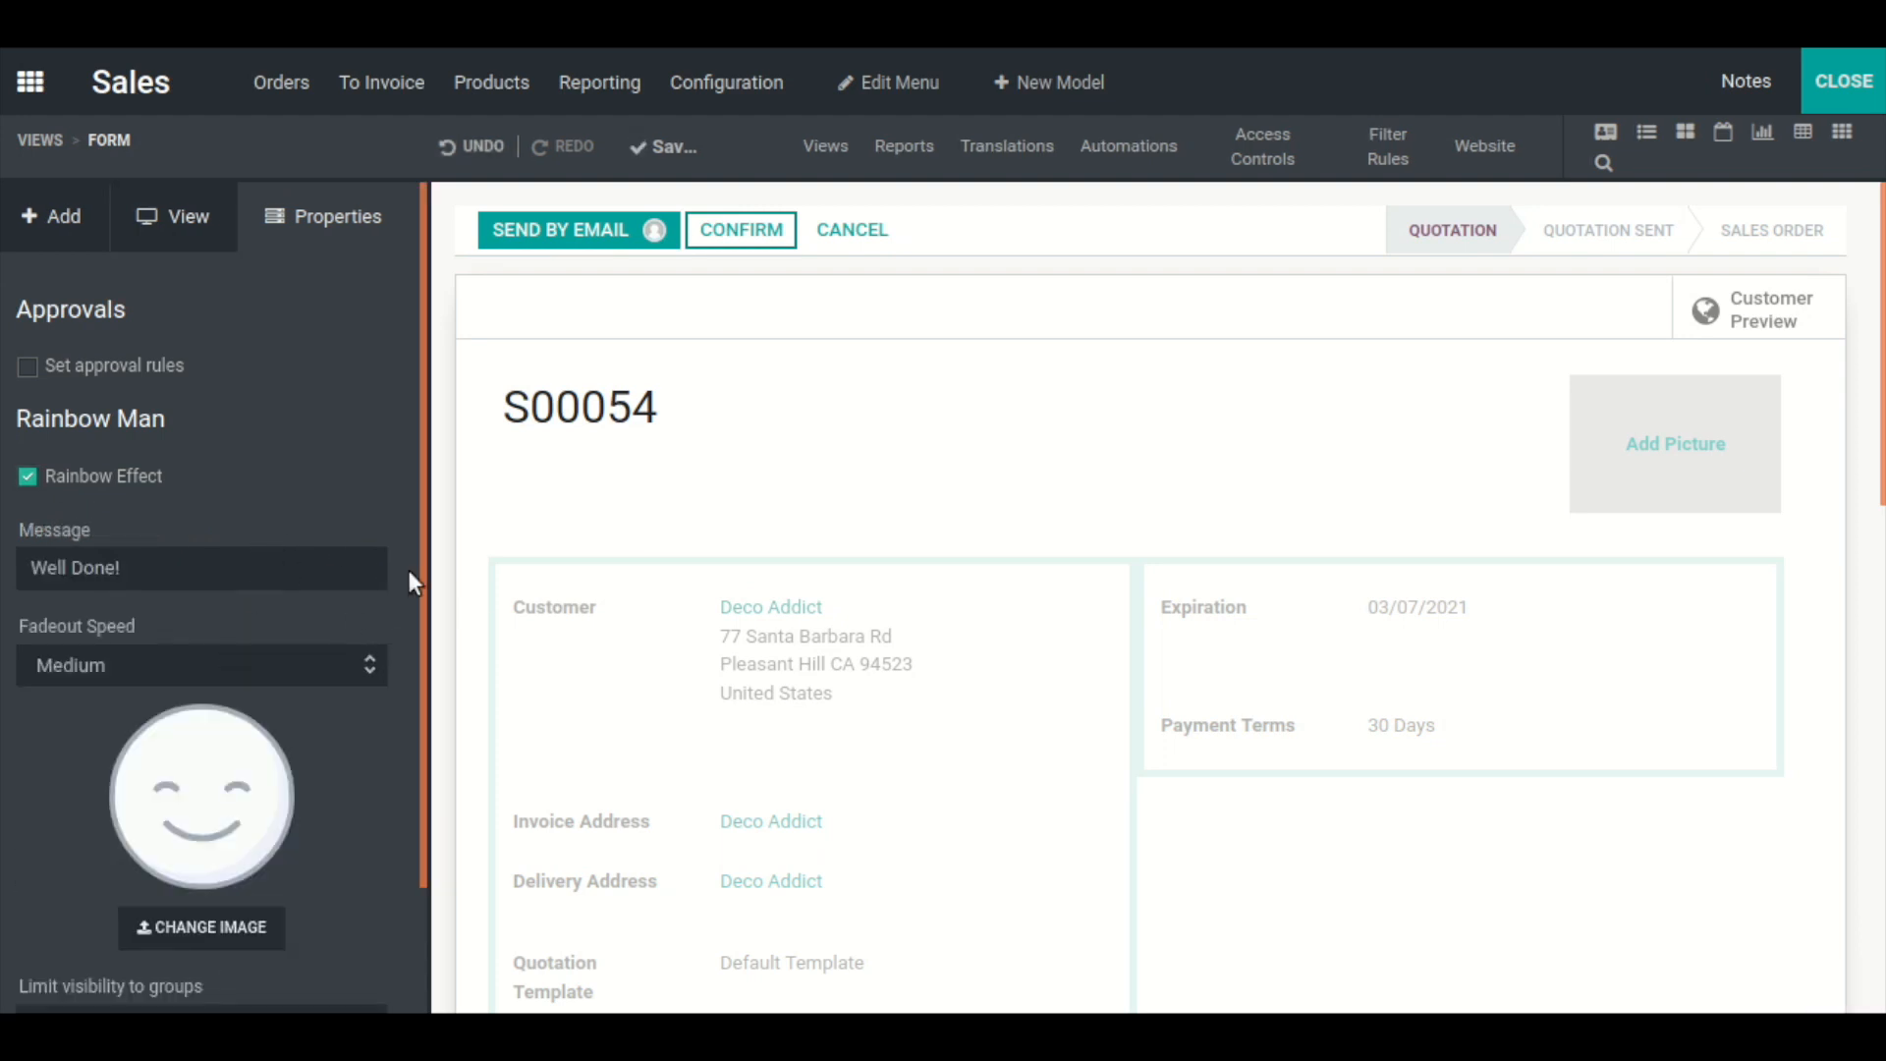
click(177, 565)
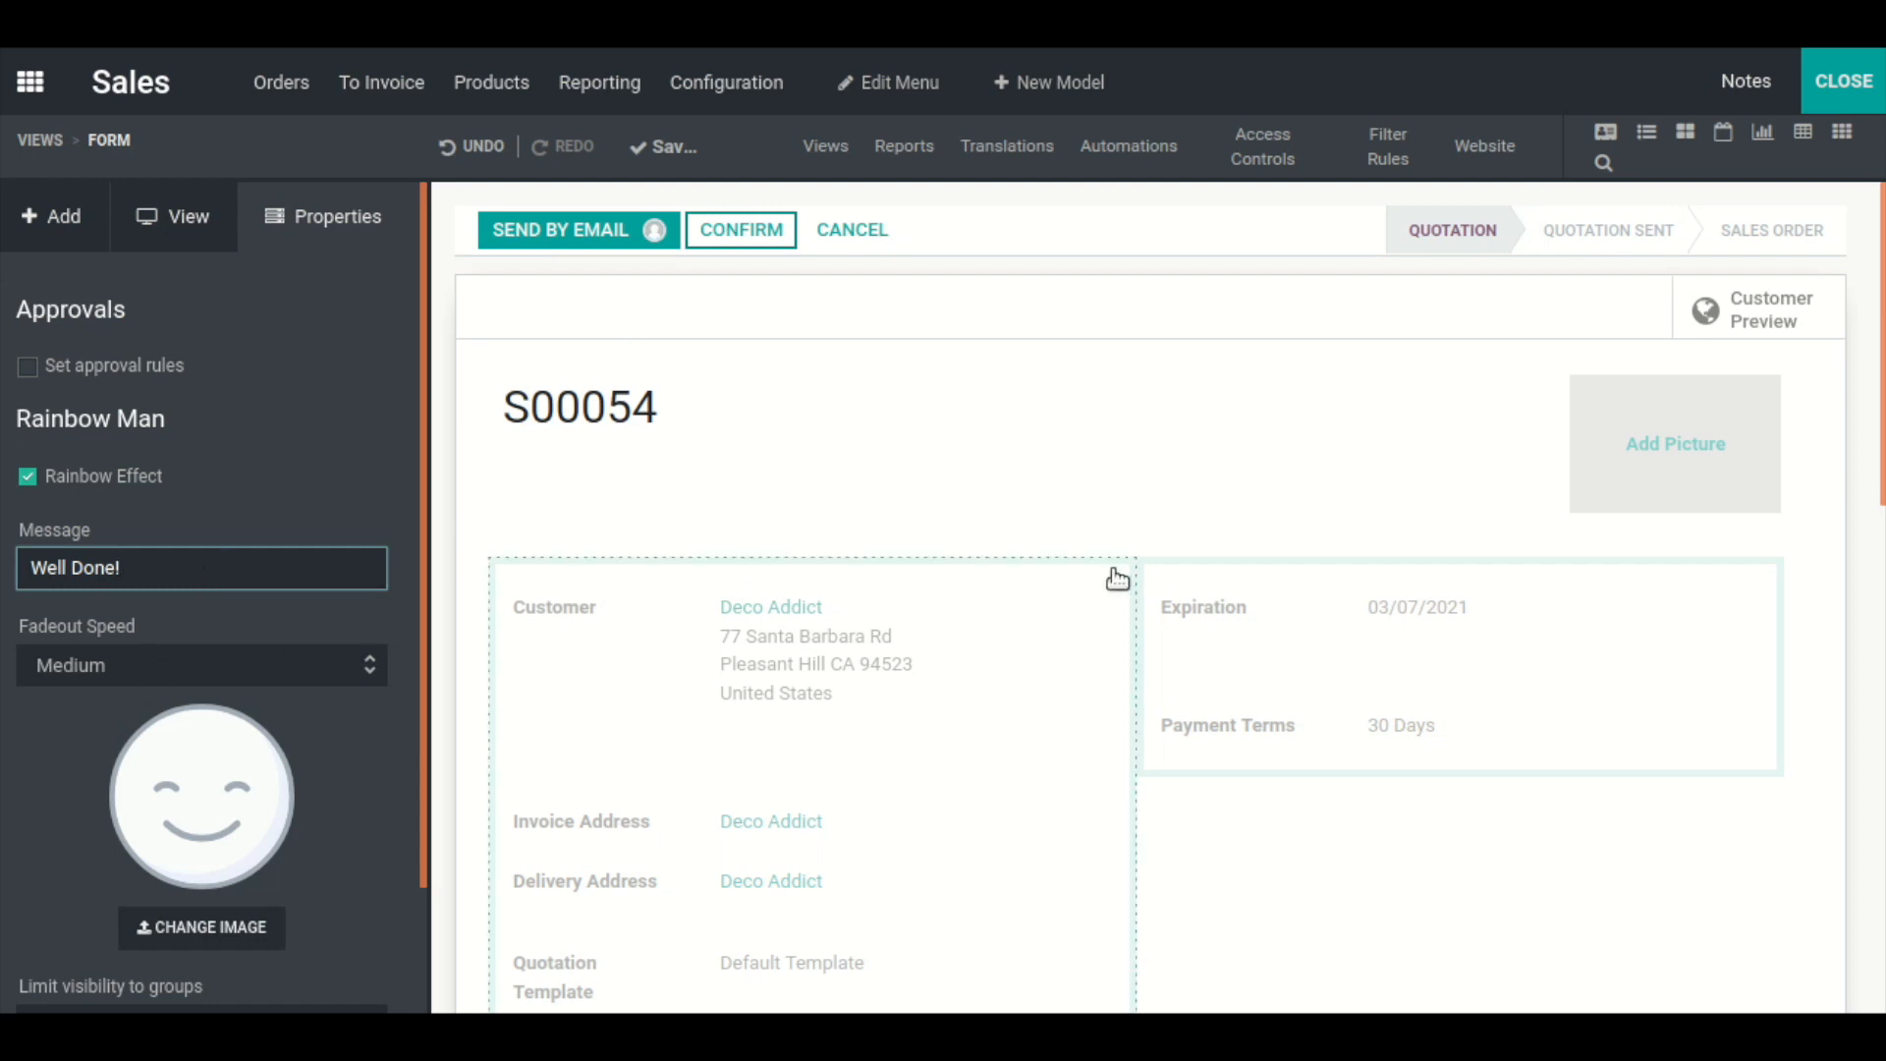
click(169, 668)
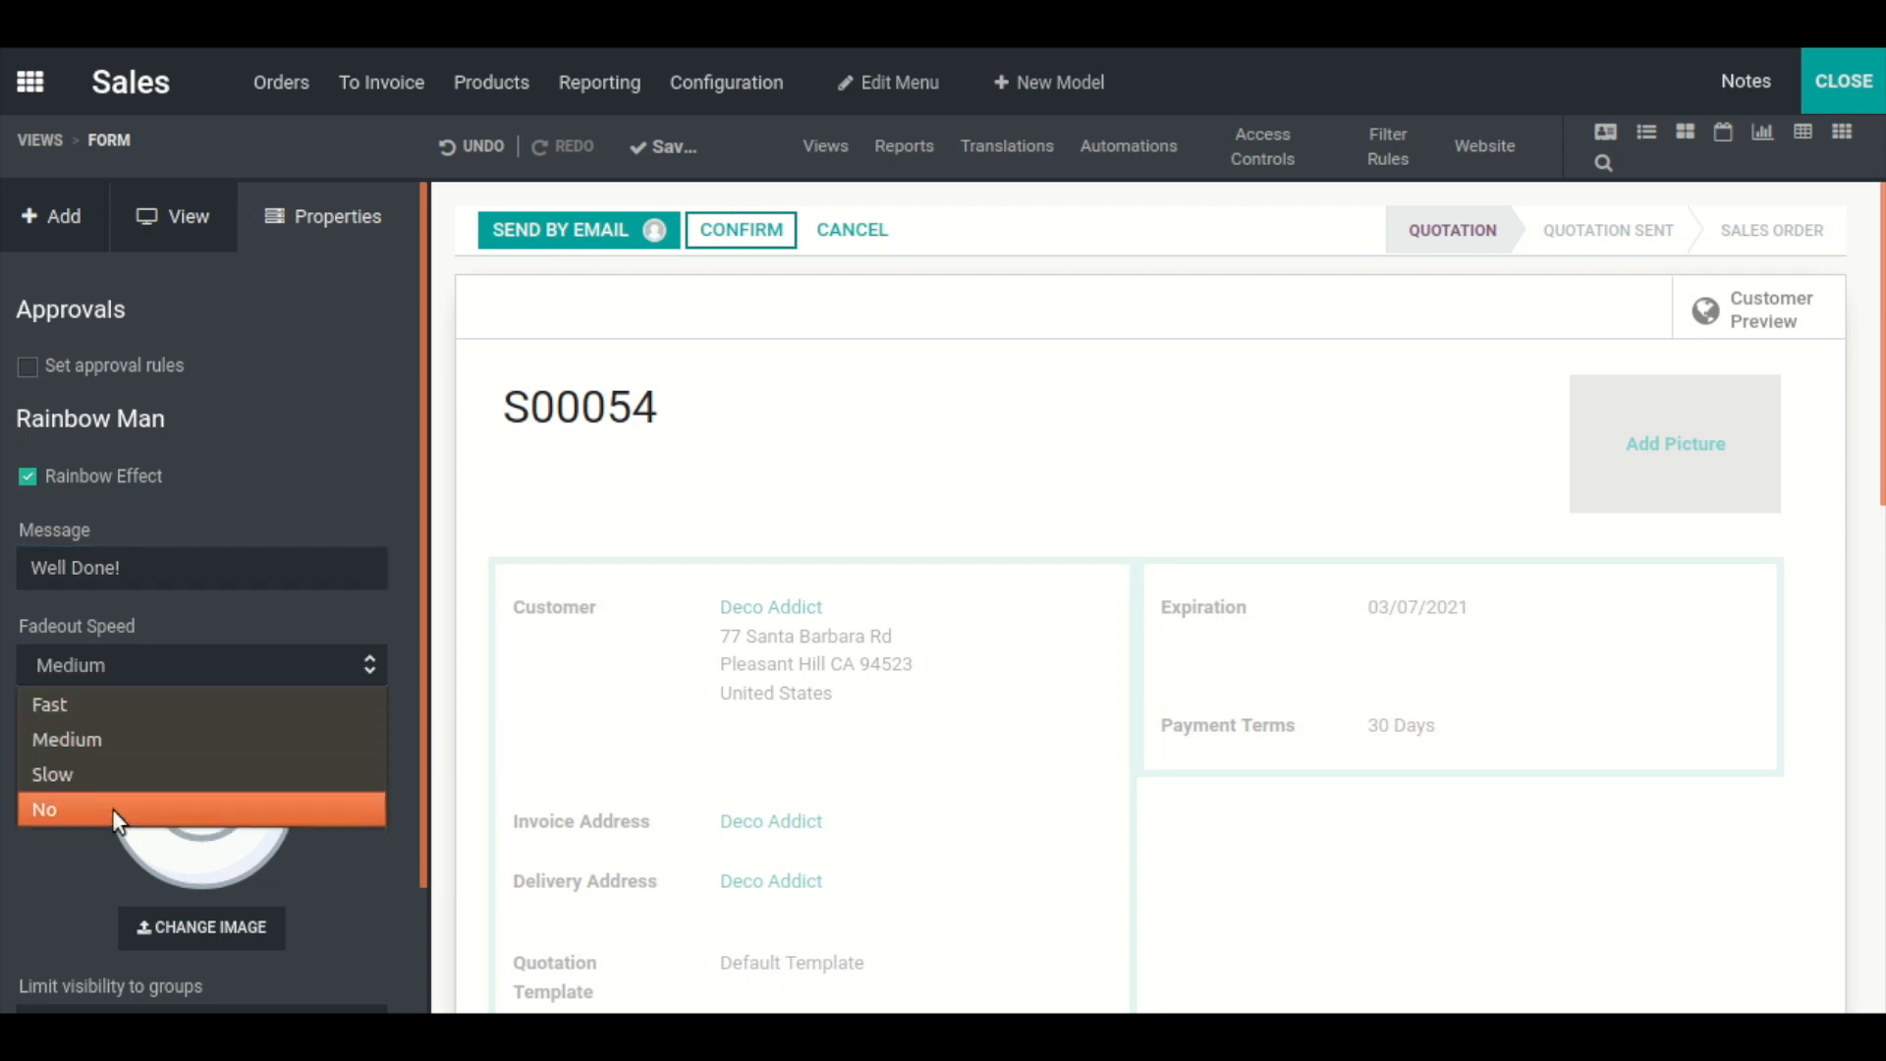
click(143, 678)
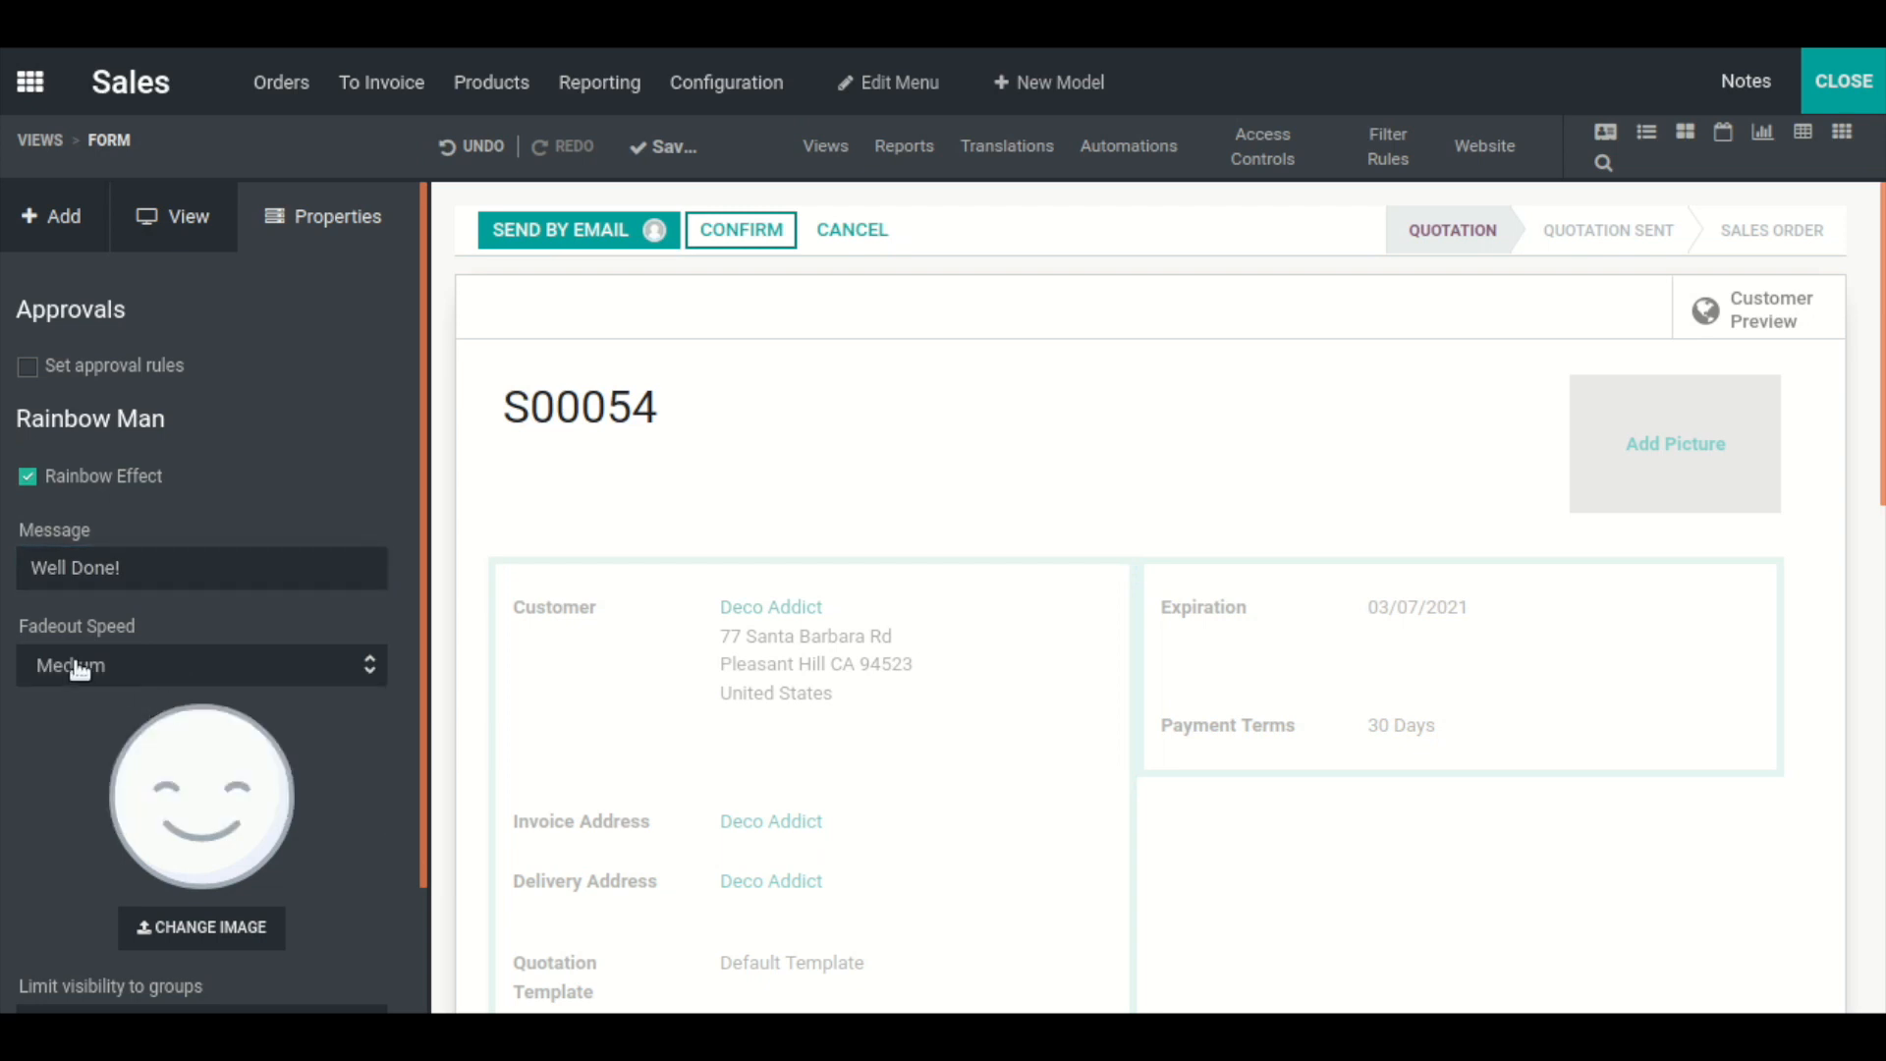
scroll(213, 845, down, 2)
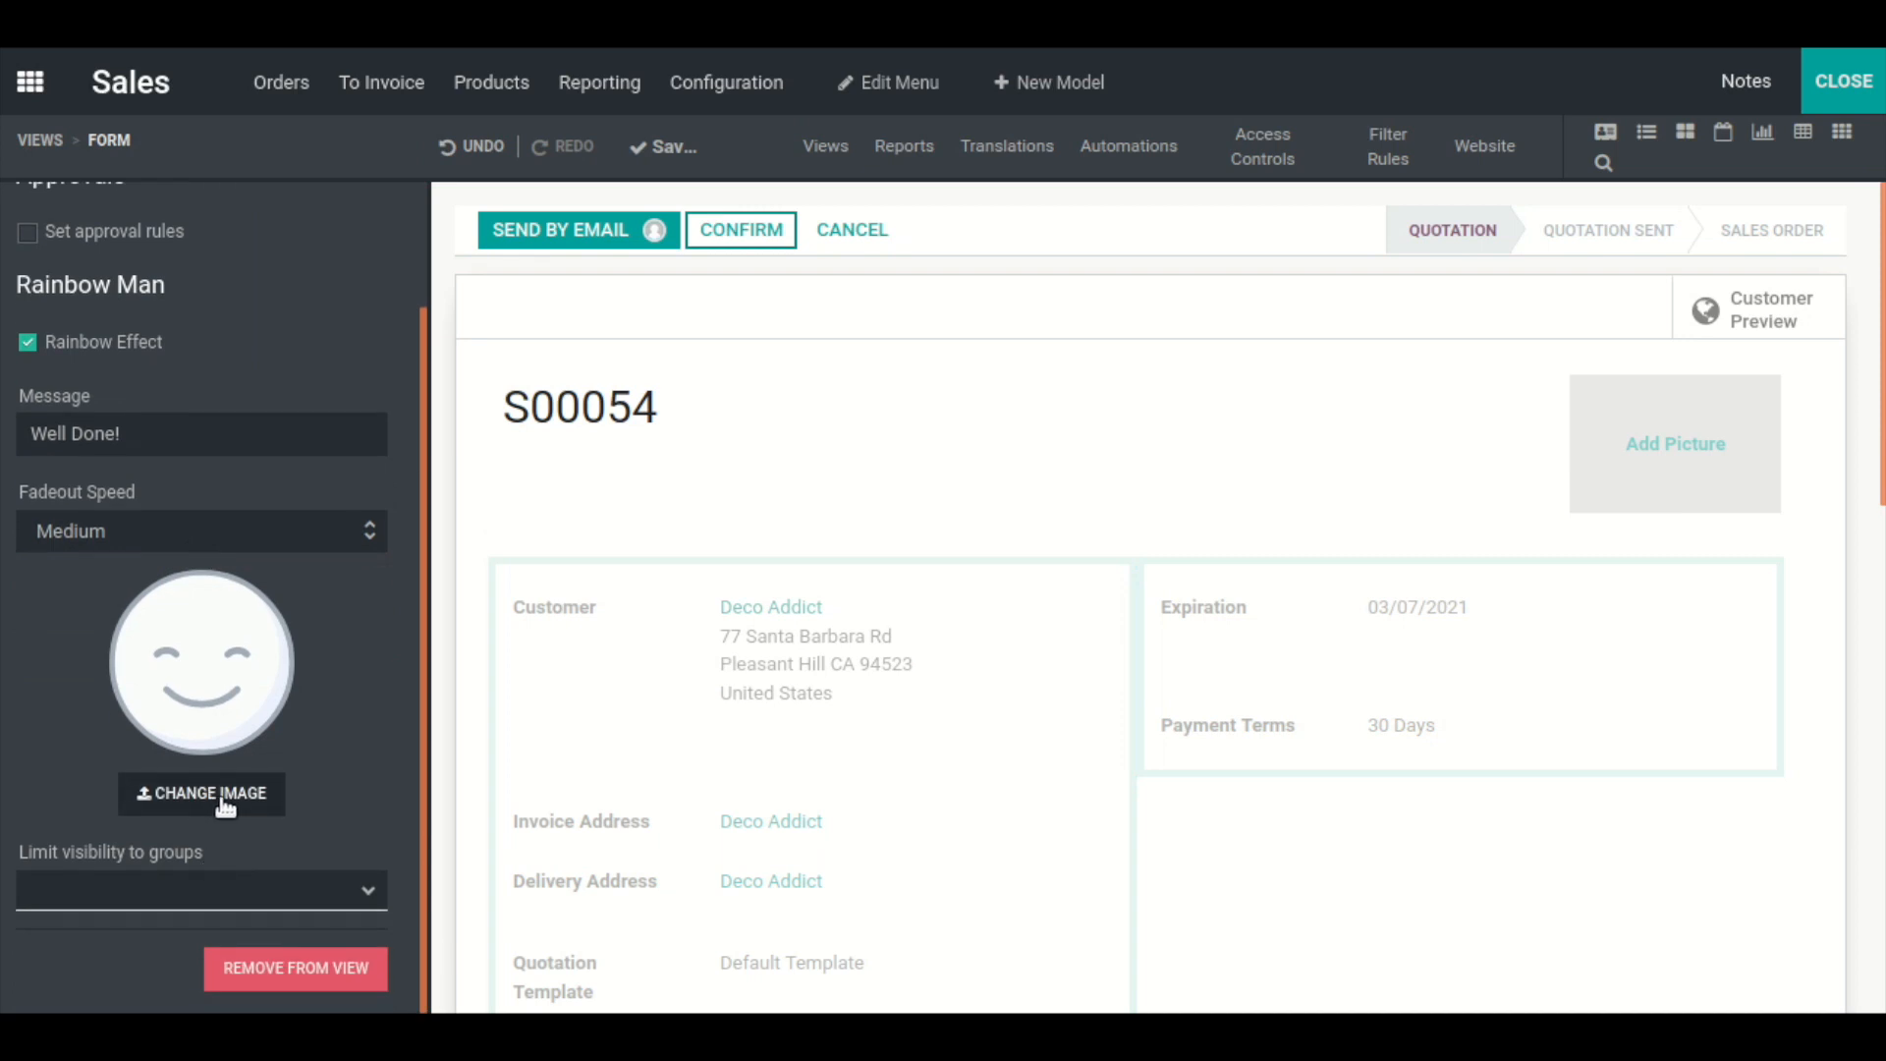
- Extend the Confirm button's Rainbow Man message to "Well Done! You have confirmed the sale order"
click(198, 430)
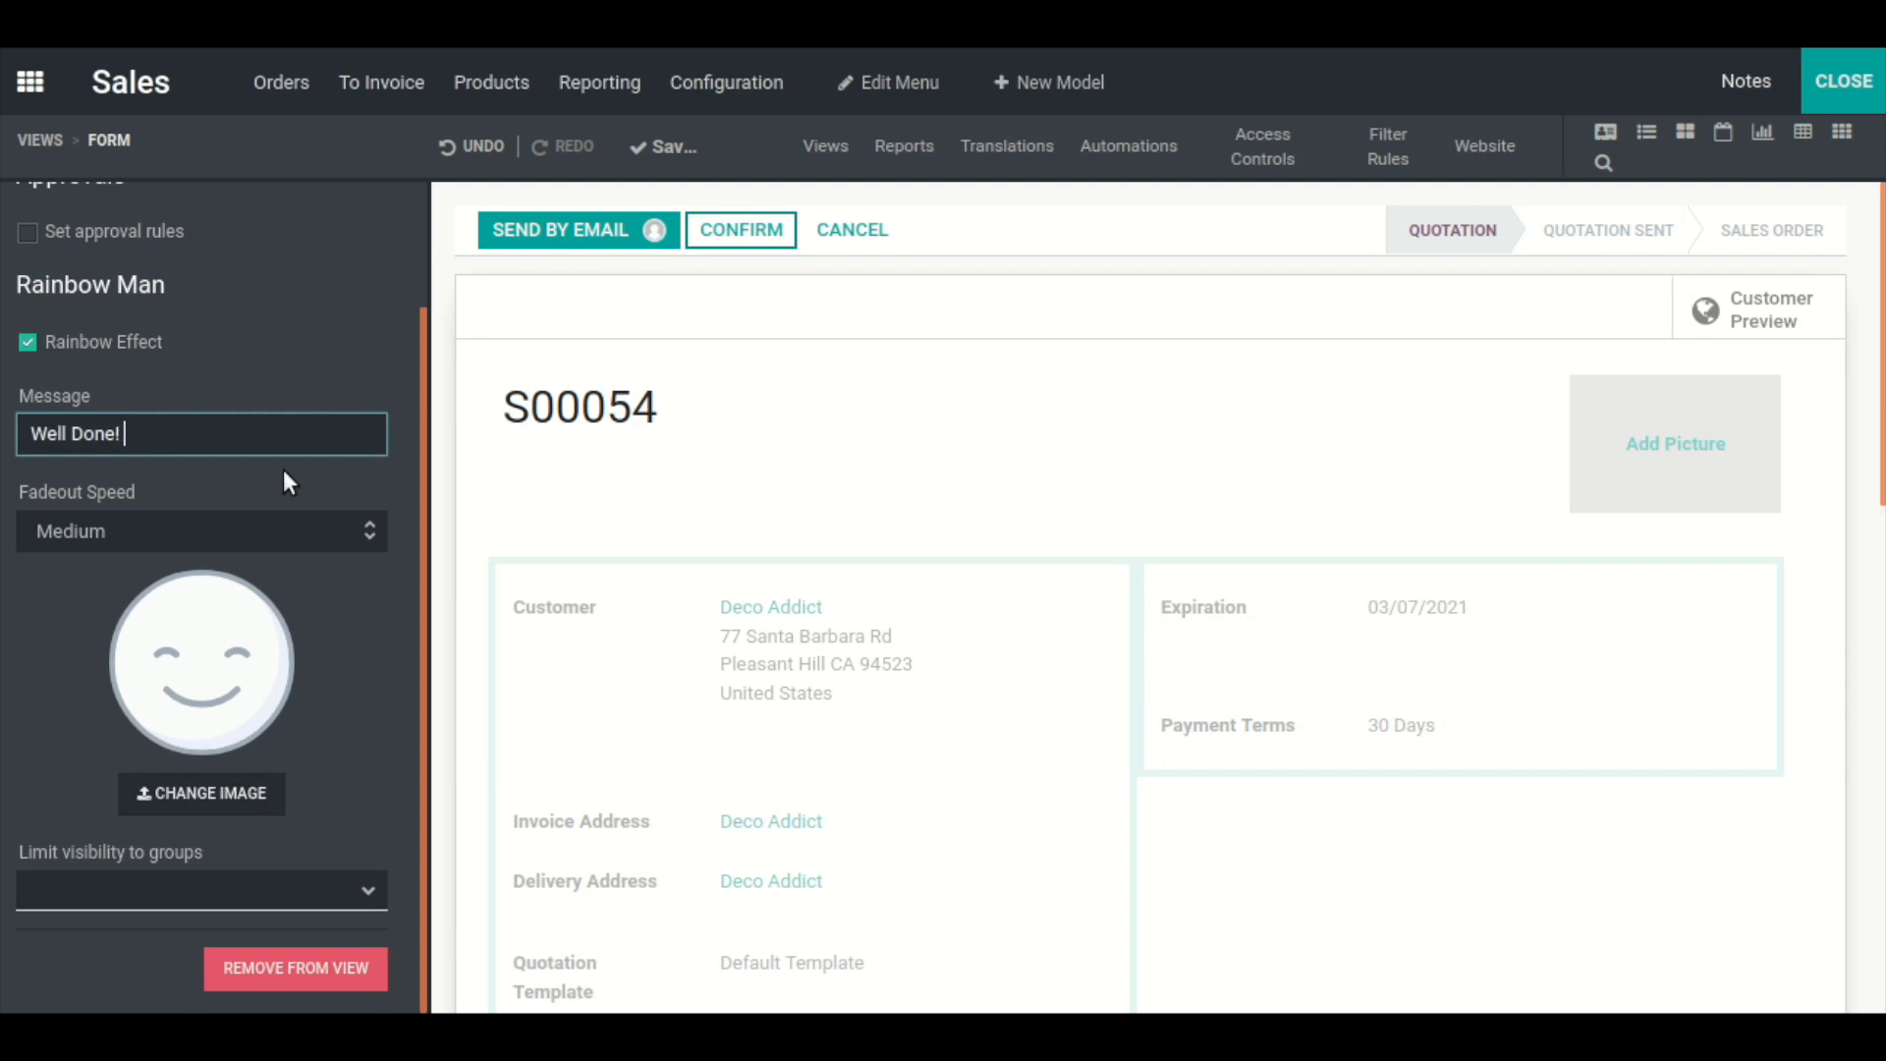
text(You have confirmed)
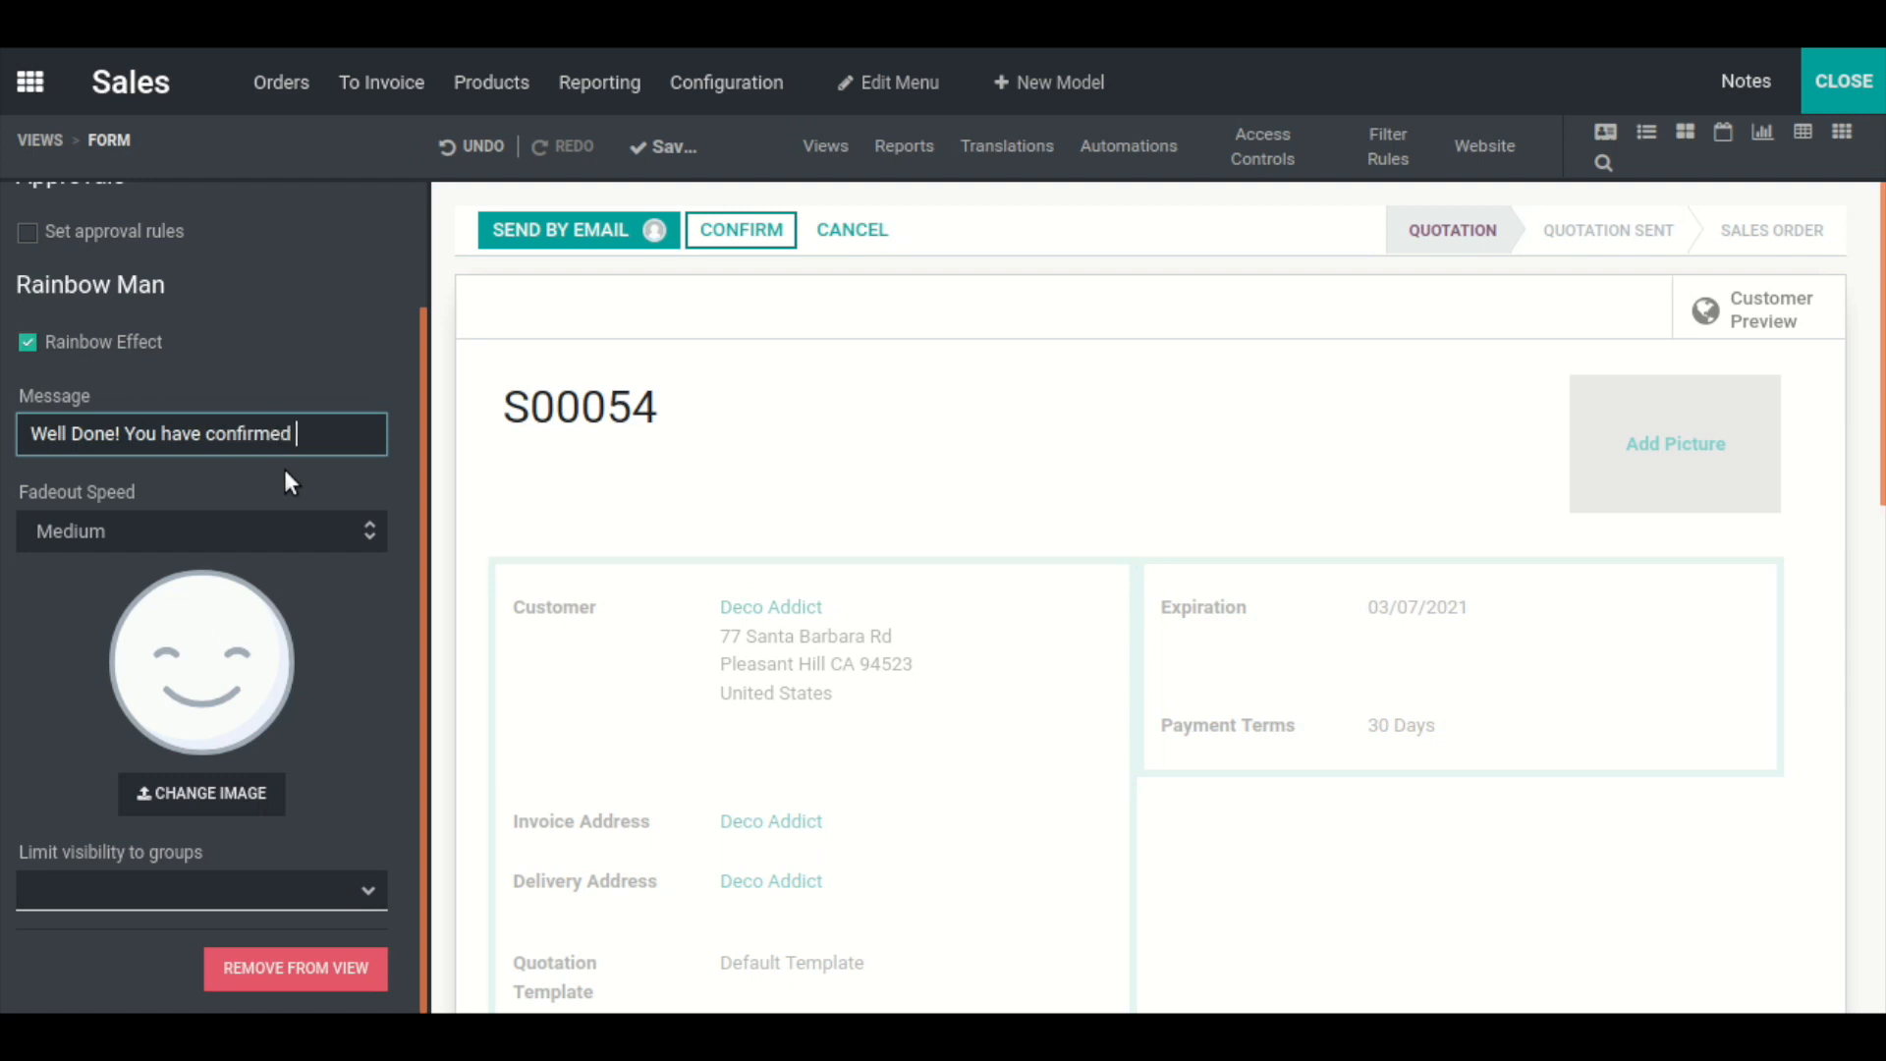
text( the sale order)
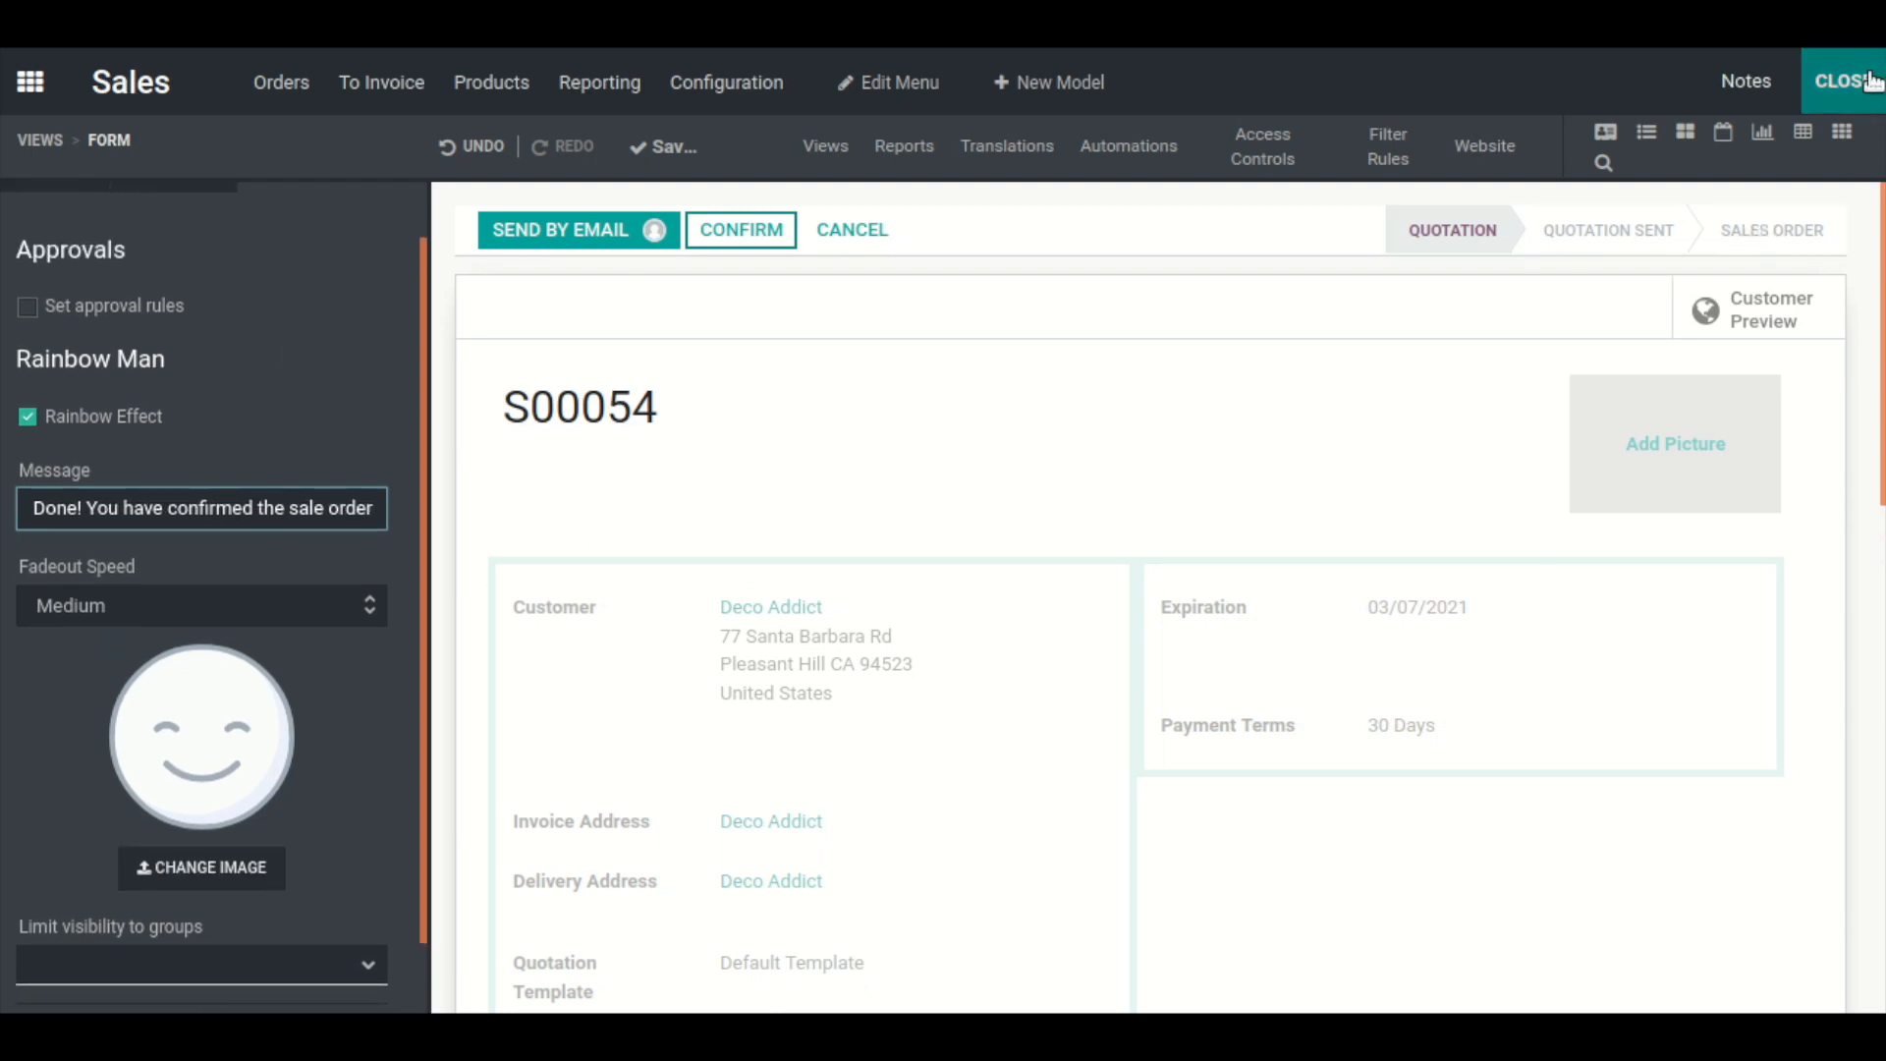
scroll(245, 632, down, 1)
scroll(41, 279, up, 2)
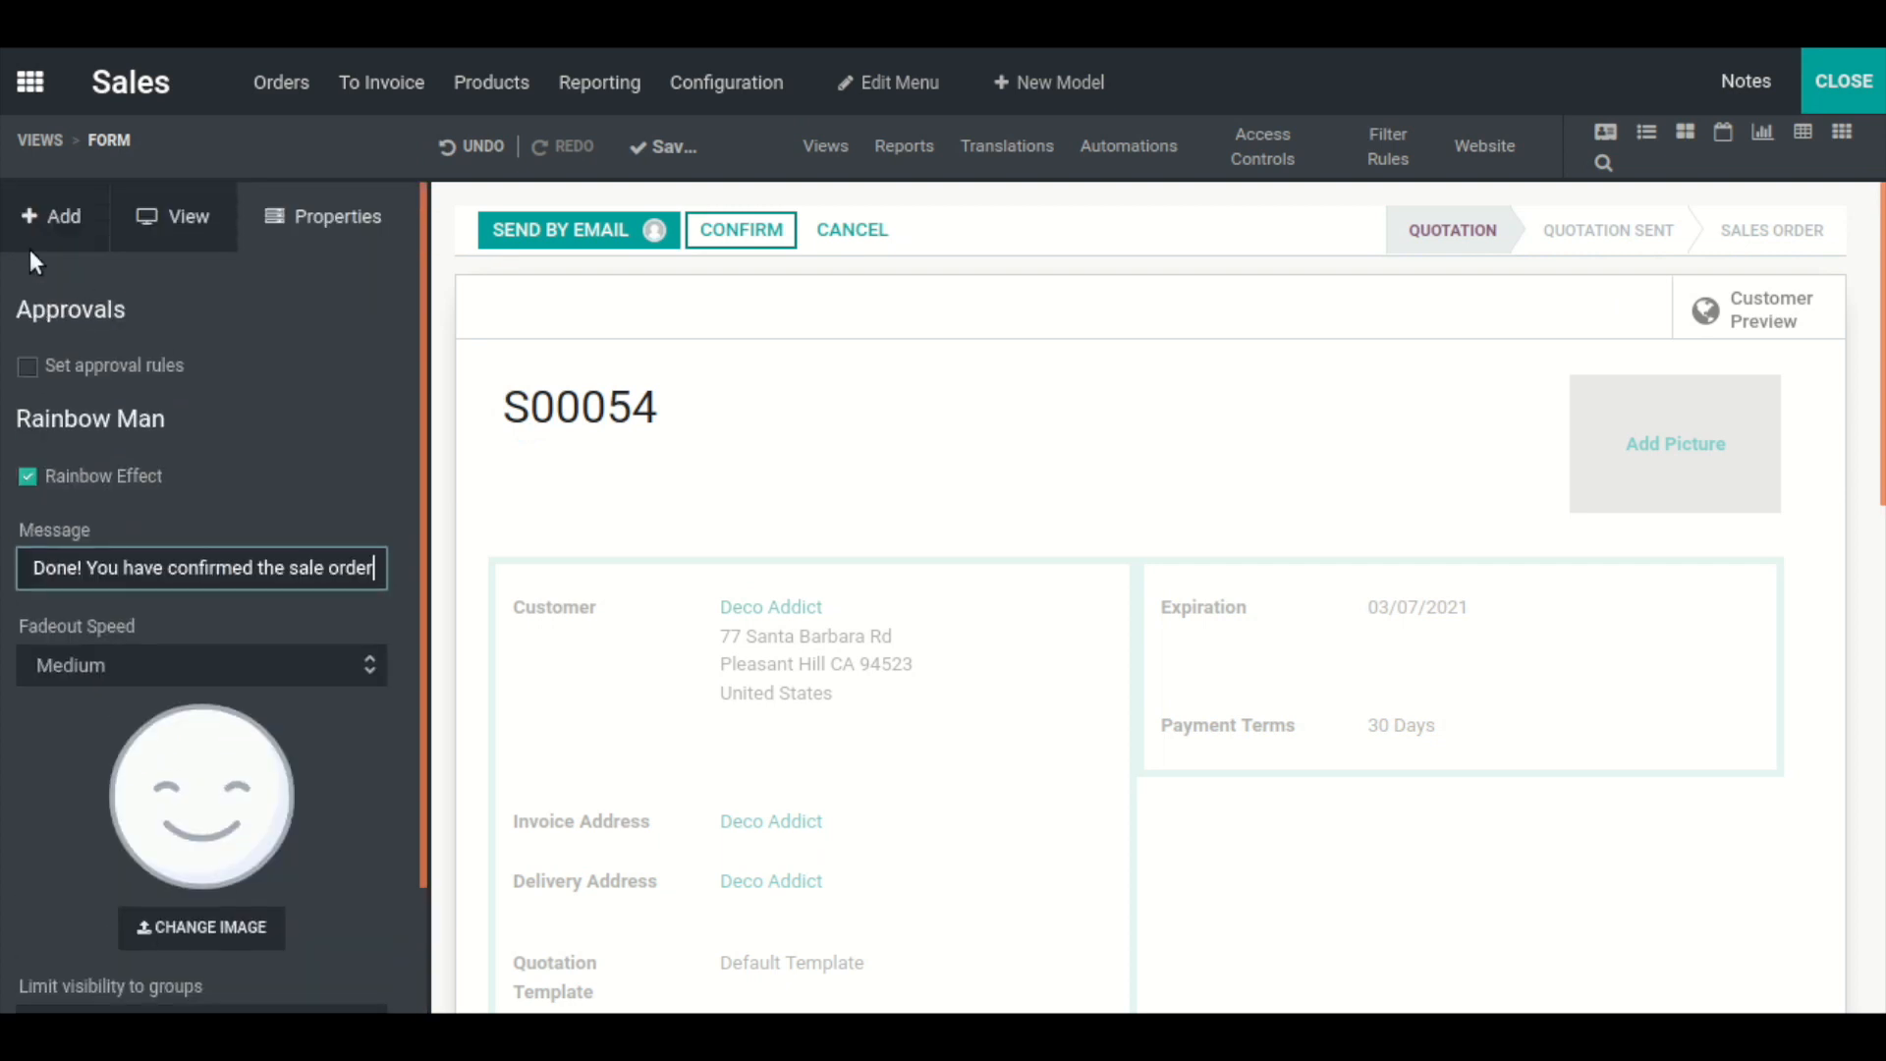
click(36, 218)
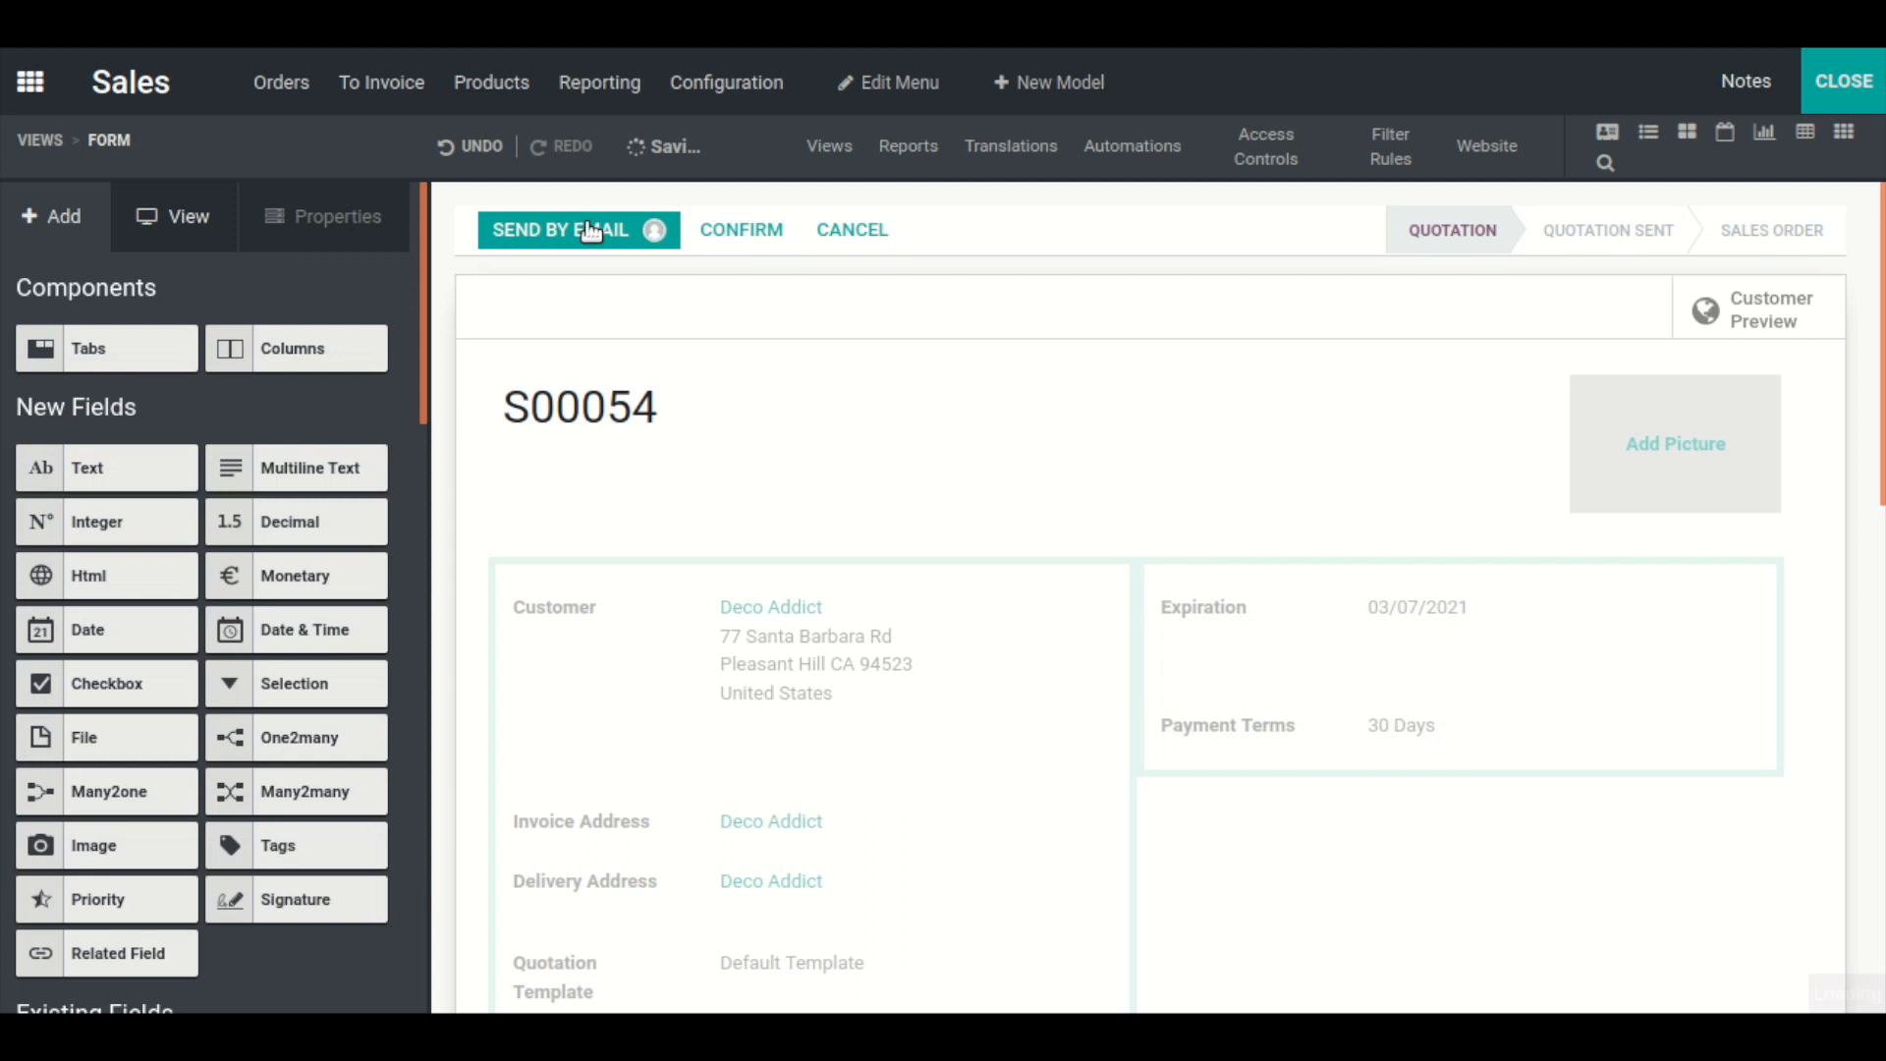
- Recheck the Confirm button's properties, close Studio and confirm the Deco Addict quotation
click(743, 236)
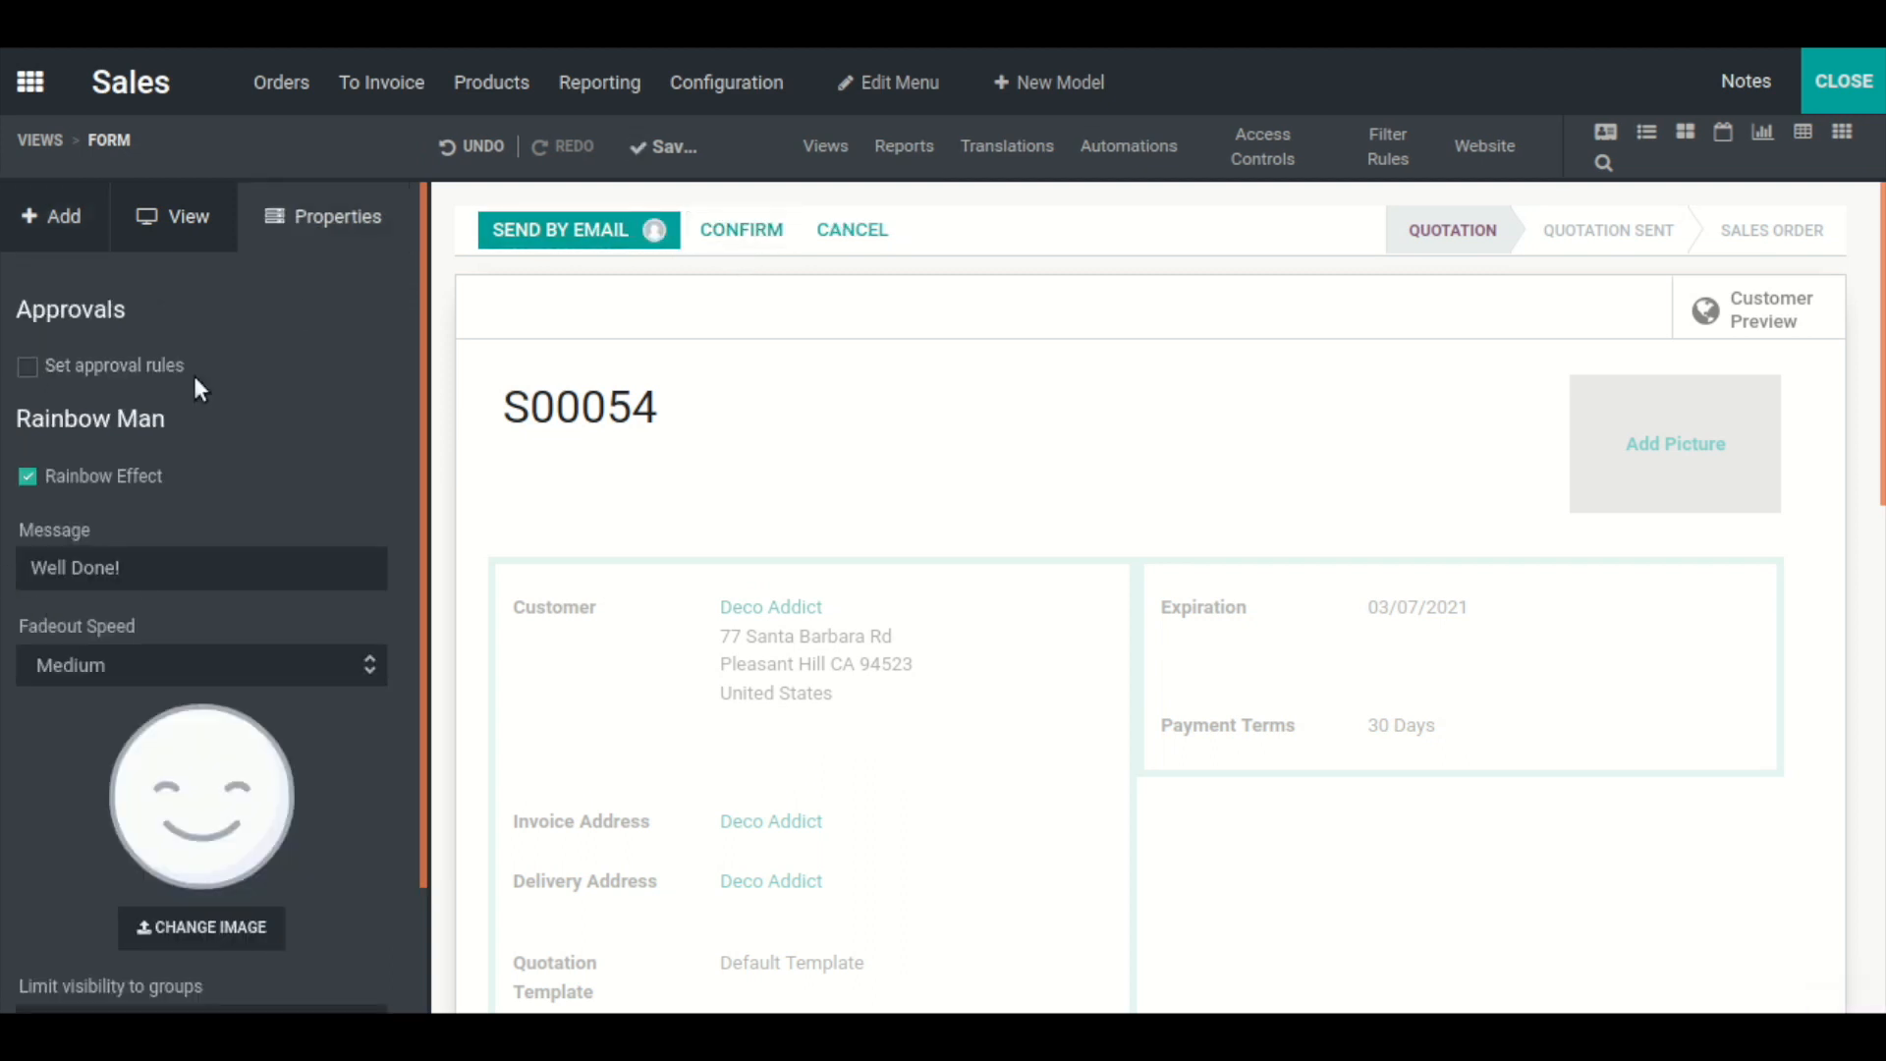
scroll(391, 619, down, 1)
scroll(312, 834, up, 1)
click(1837, 82)
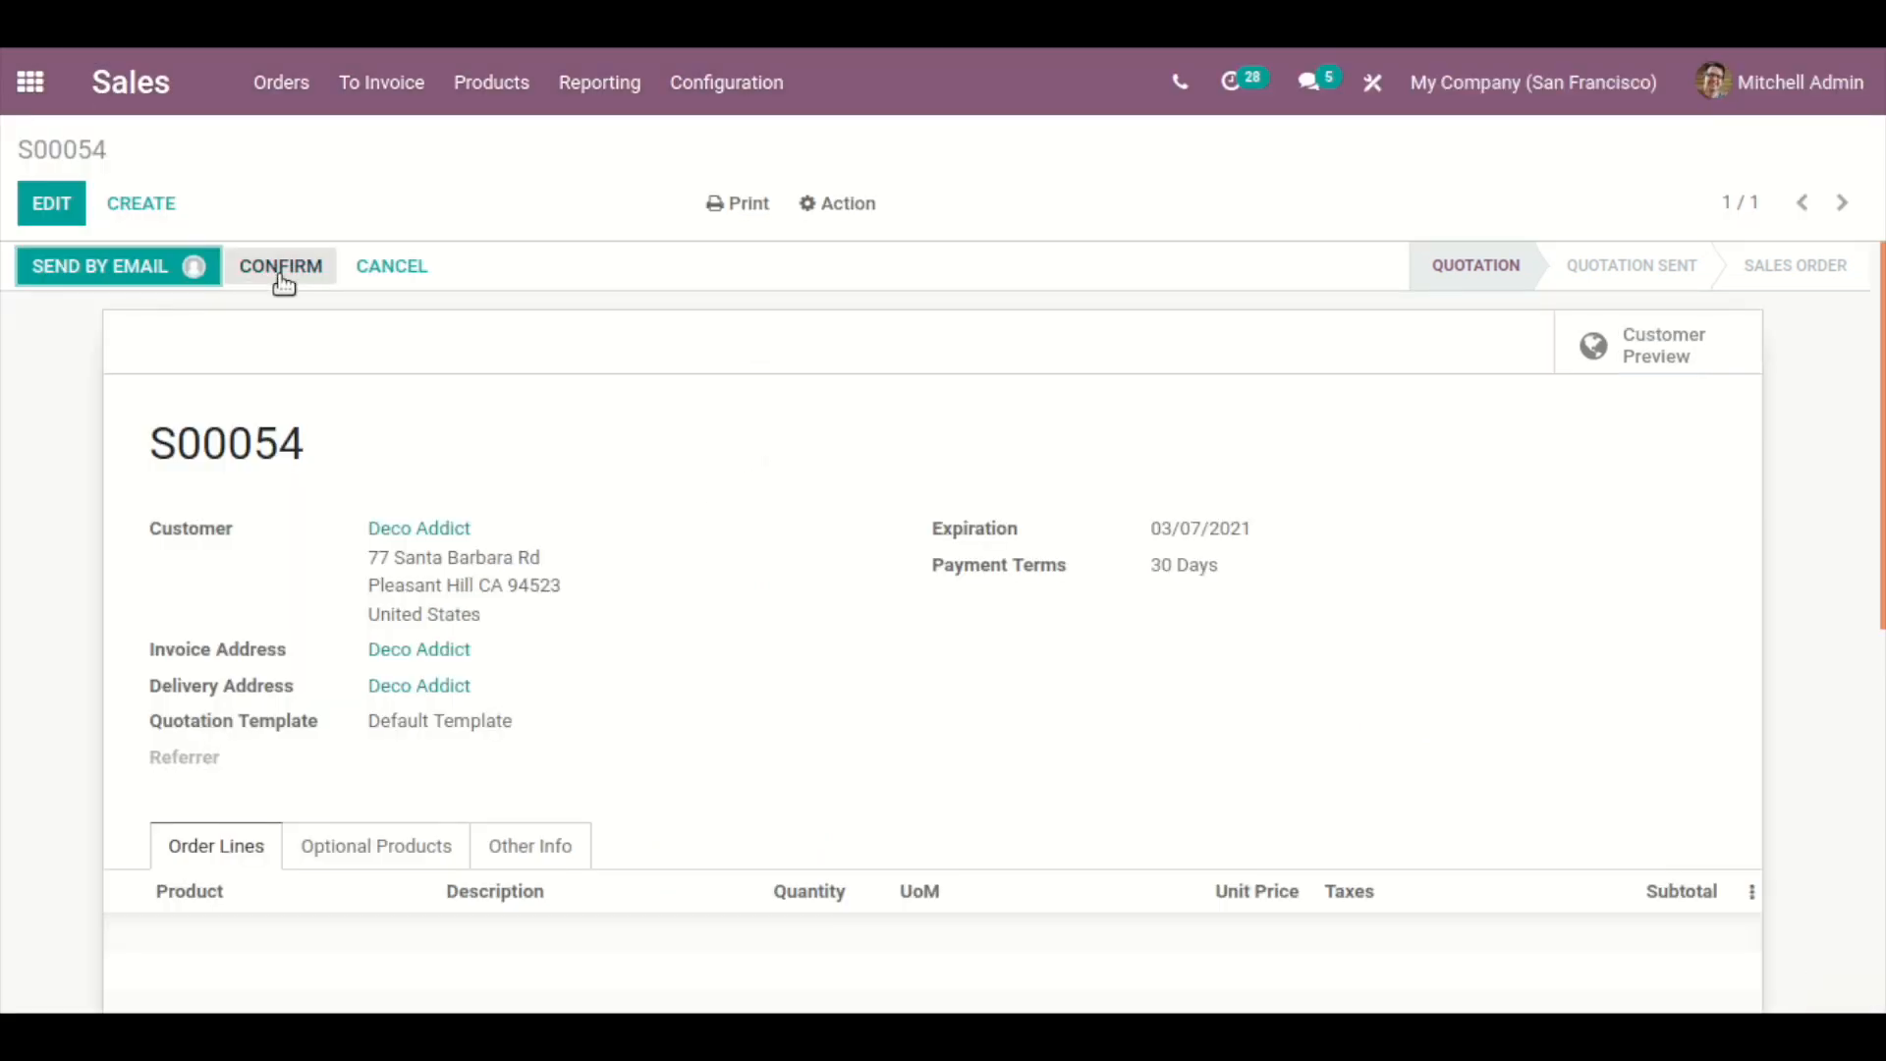
click(281, 275)
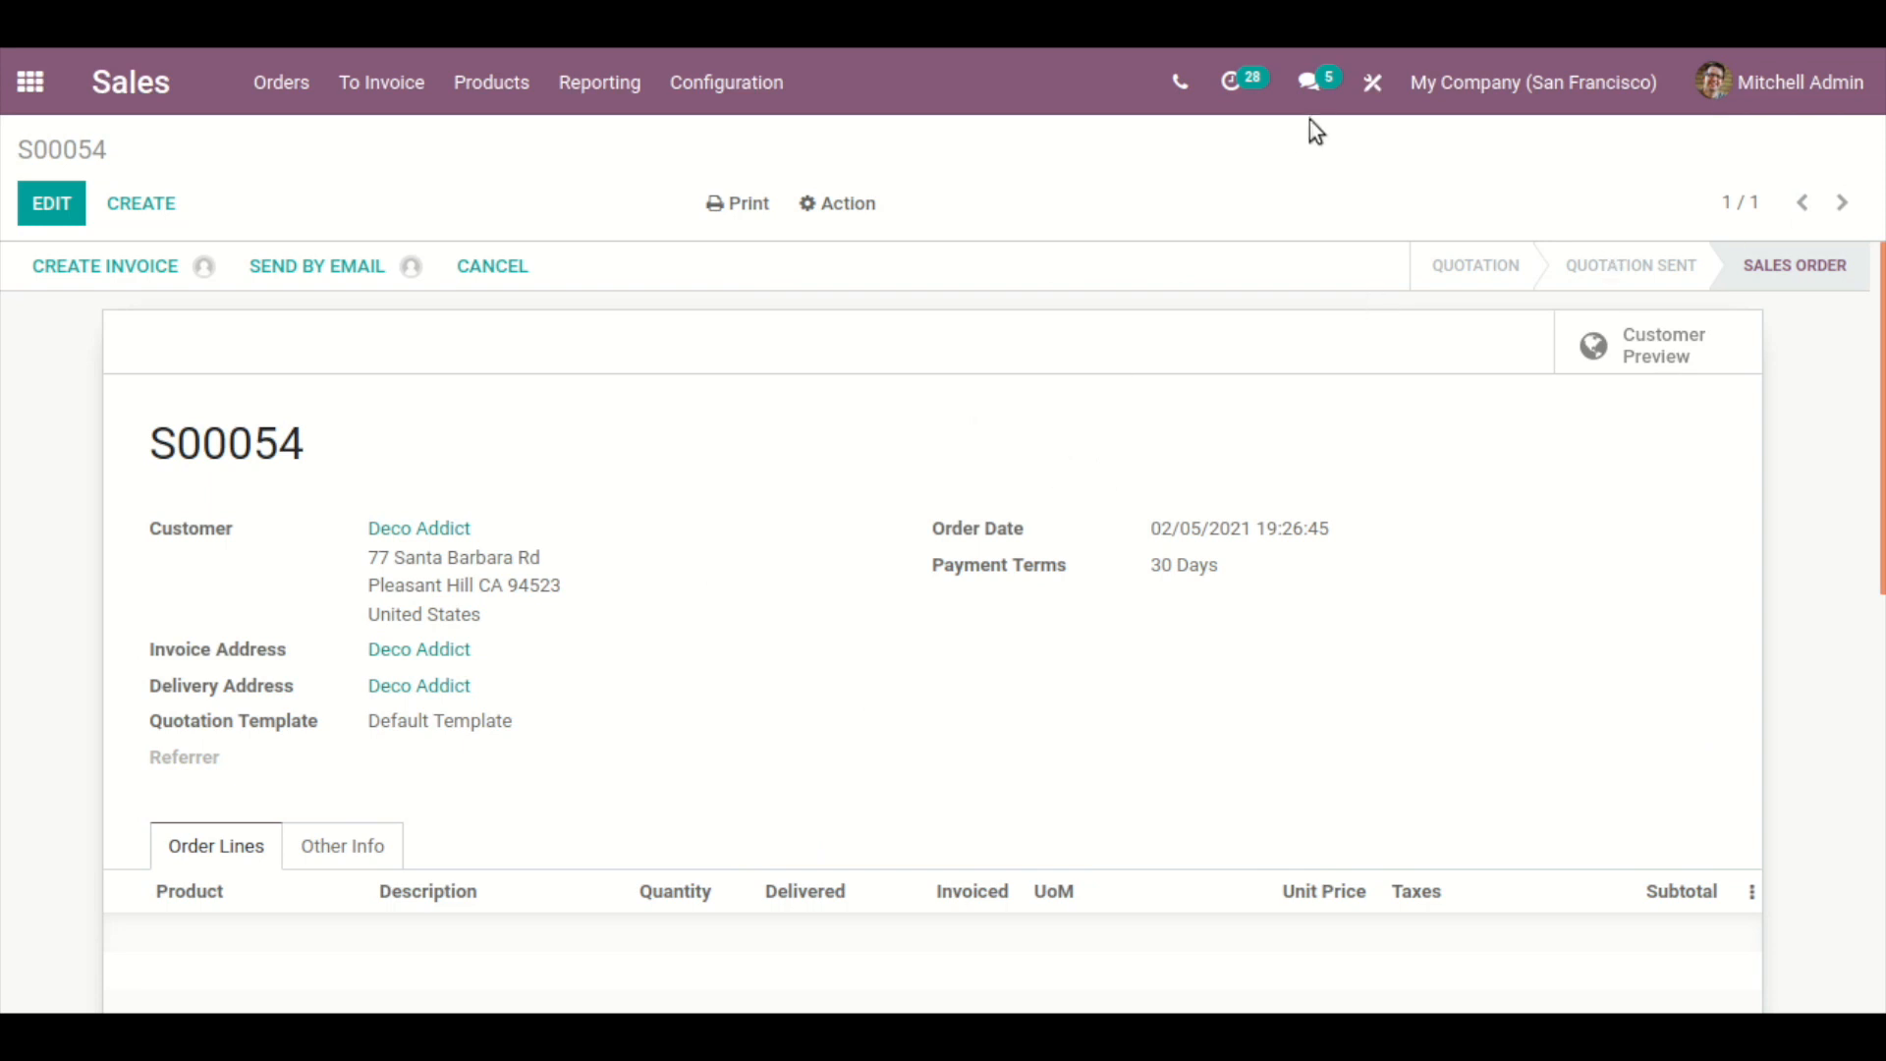
- Reopen Studio, add a second approval rule to the Create Invoice button and close Studio
click(1370, 81)
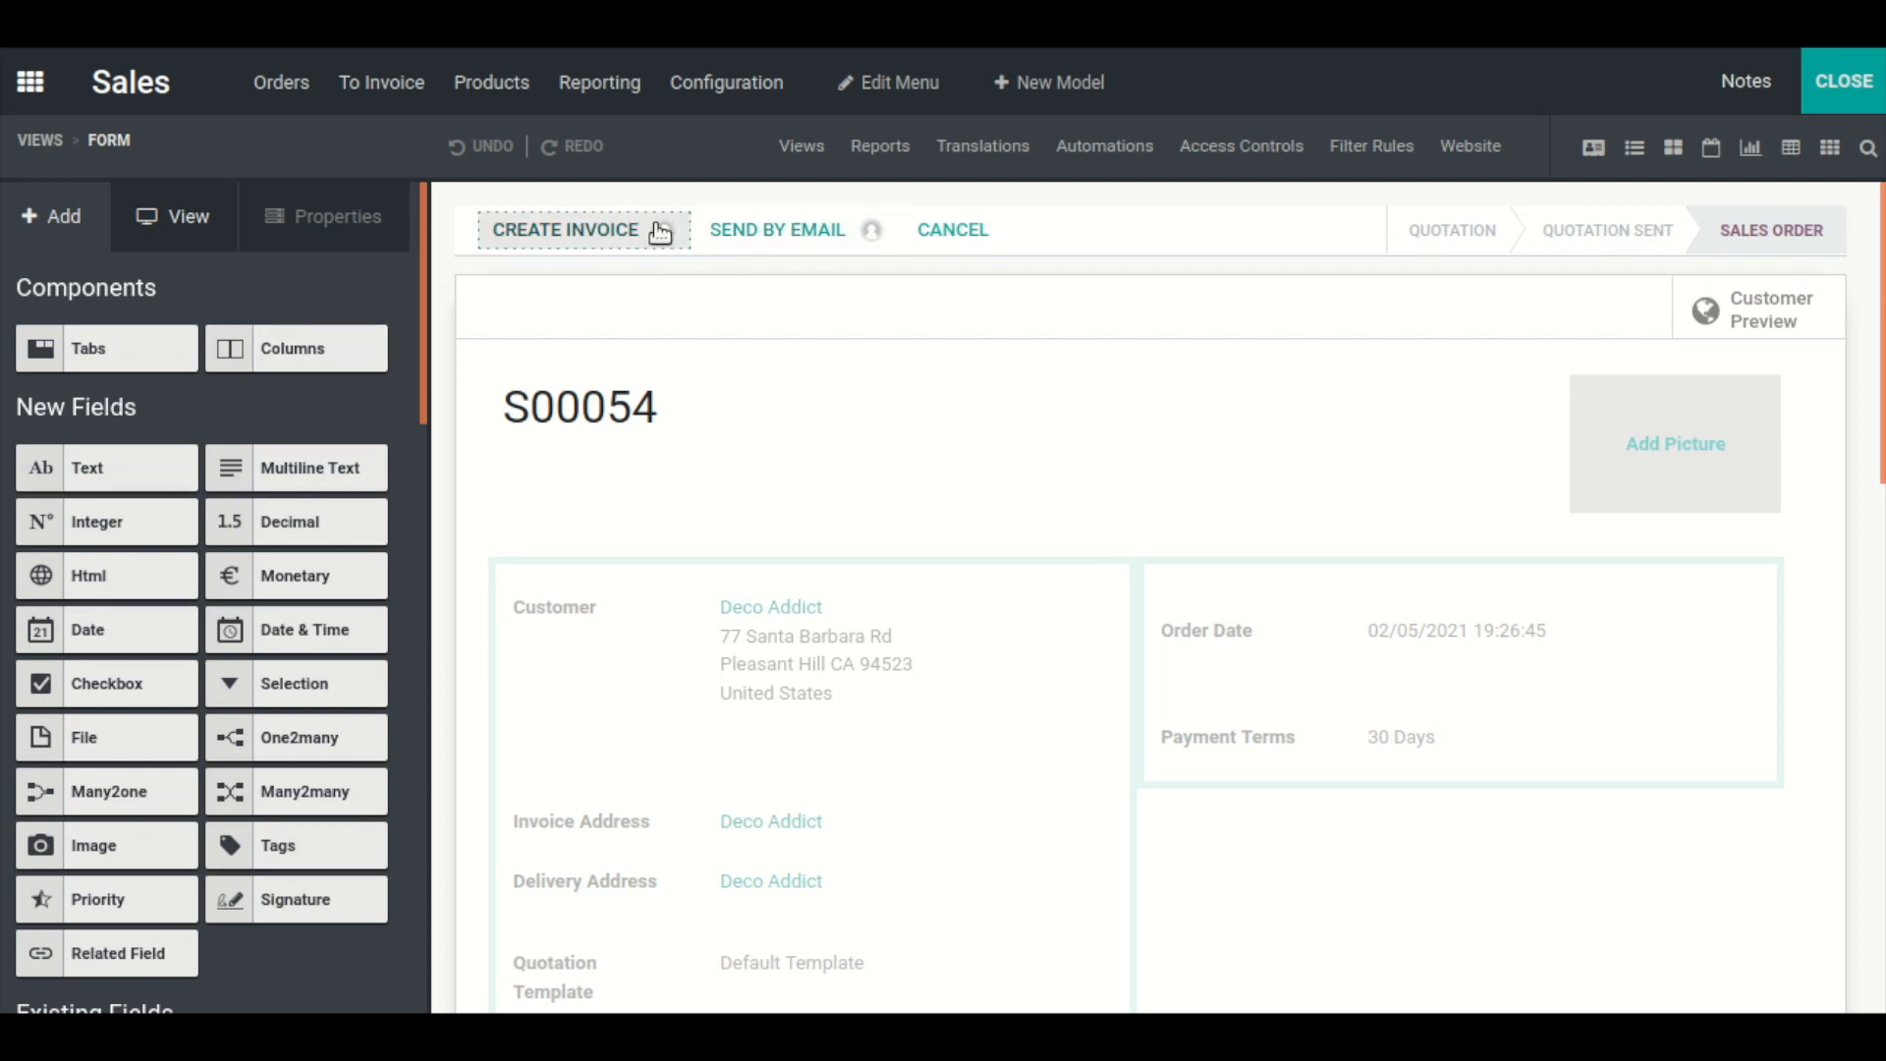
click(574, 236)
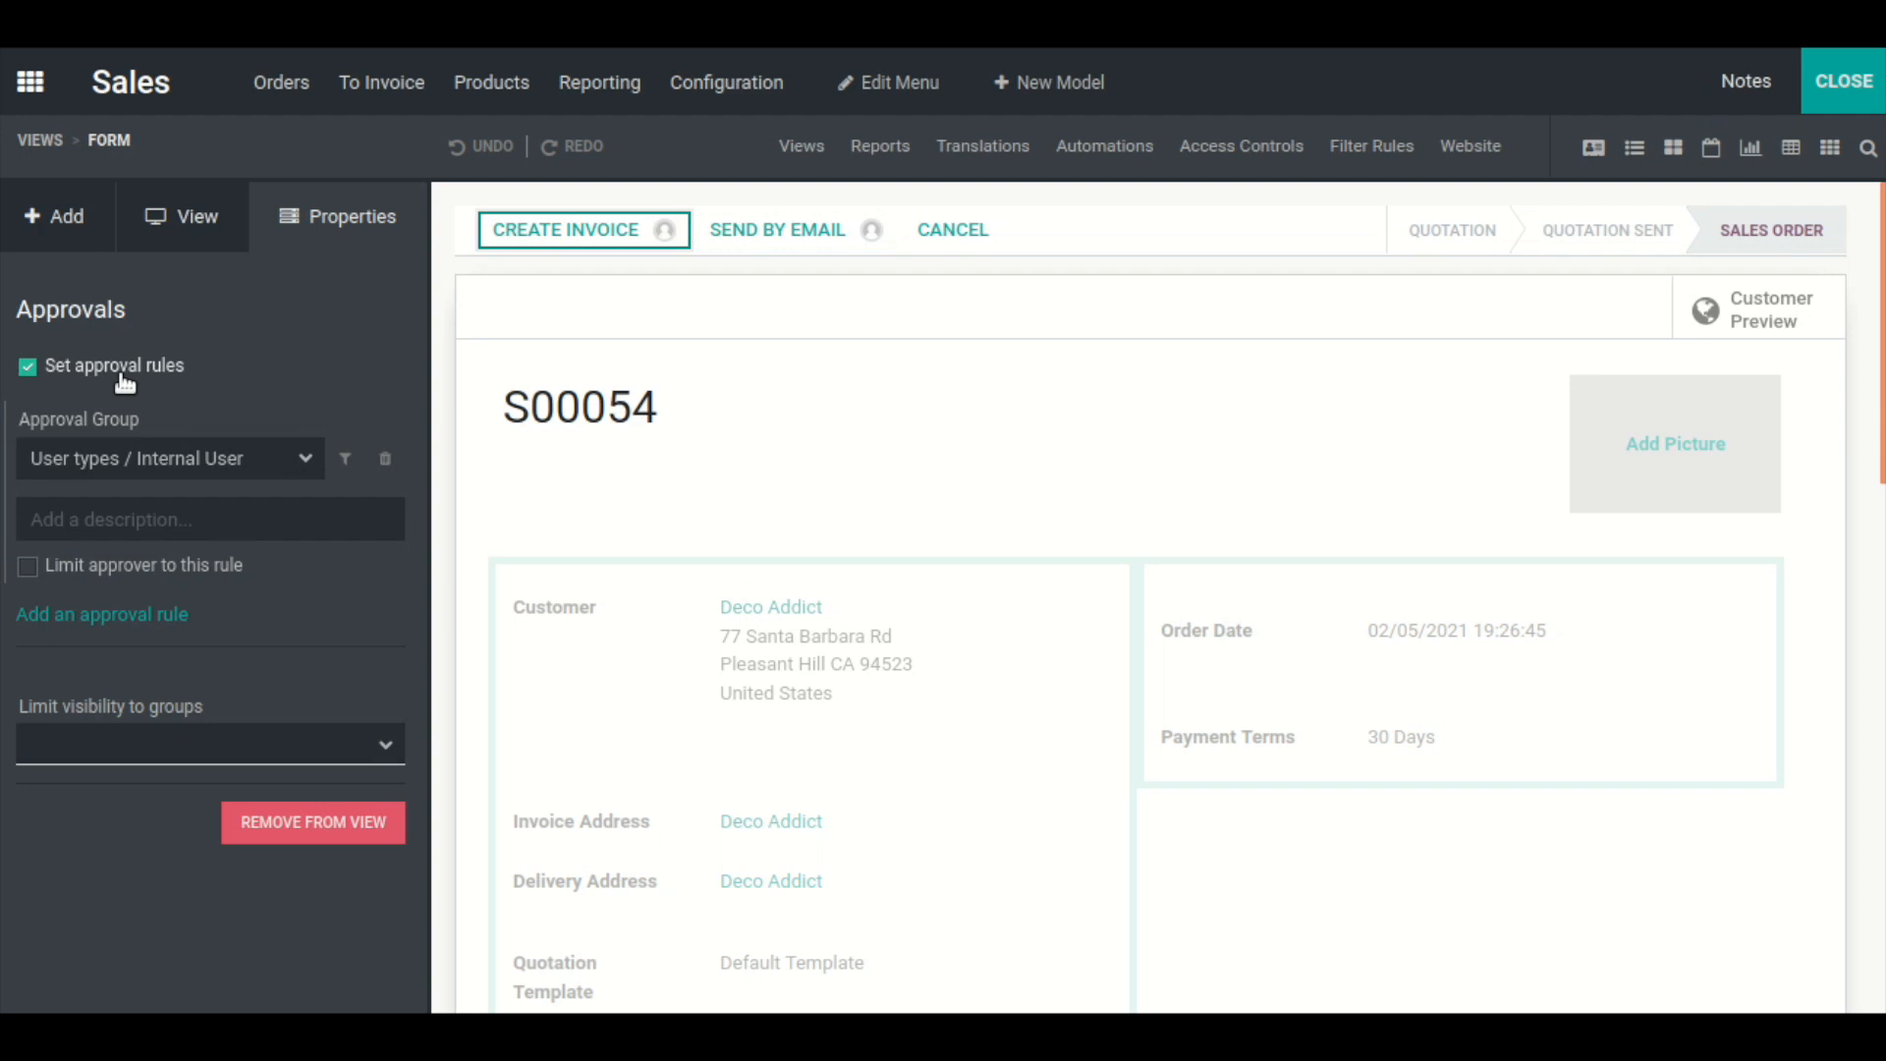
click(261, 464)
click(137, 470)
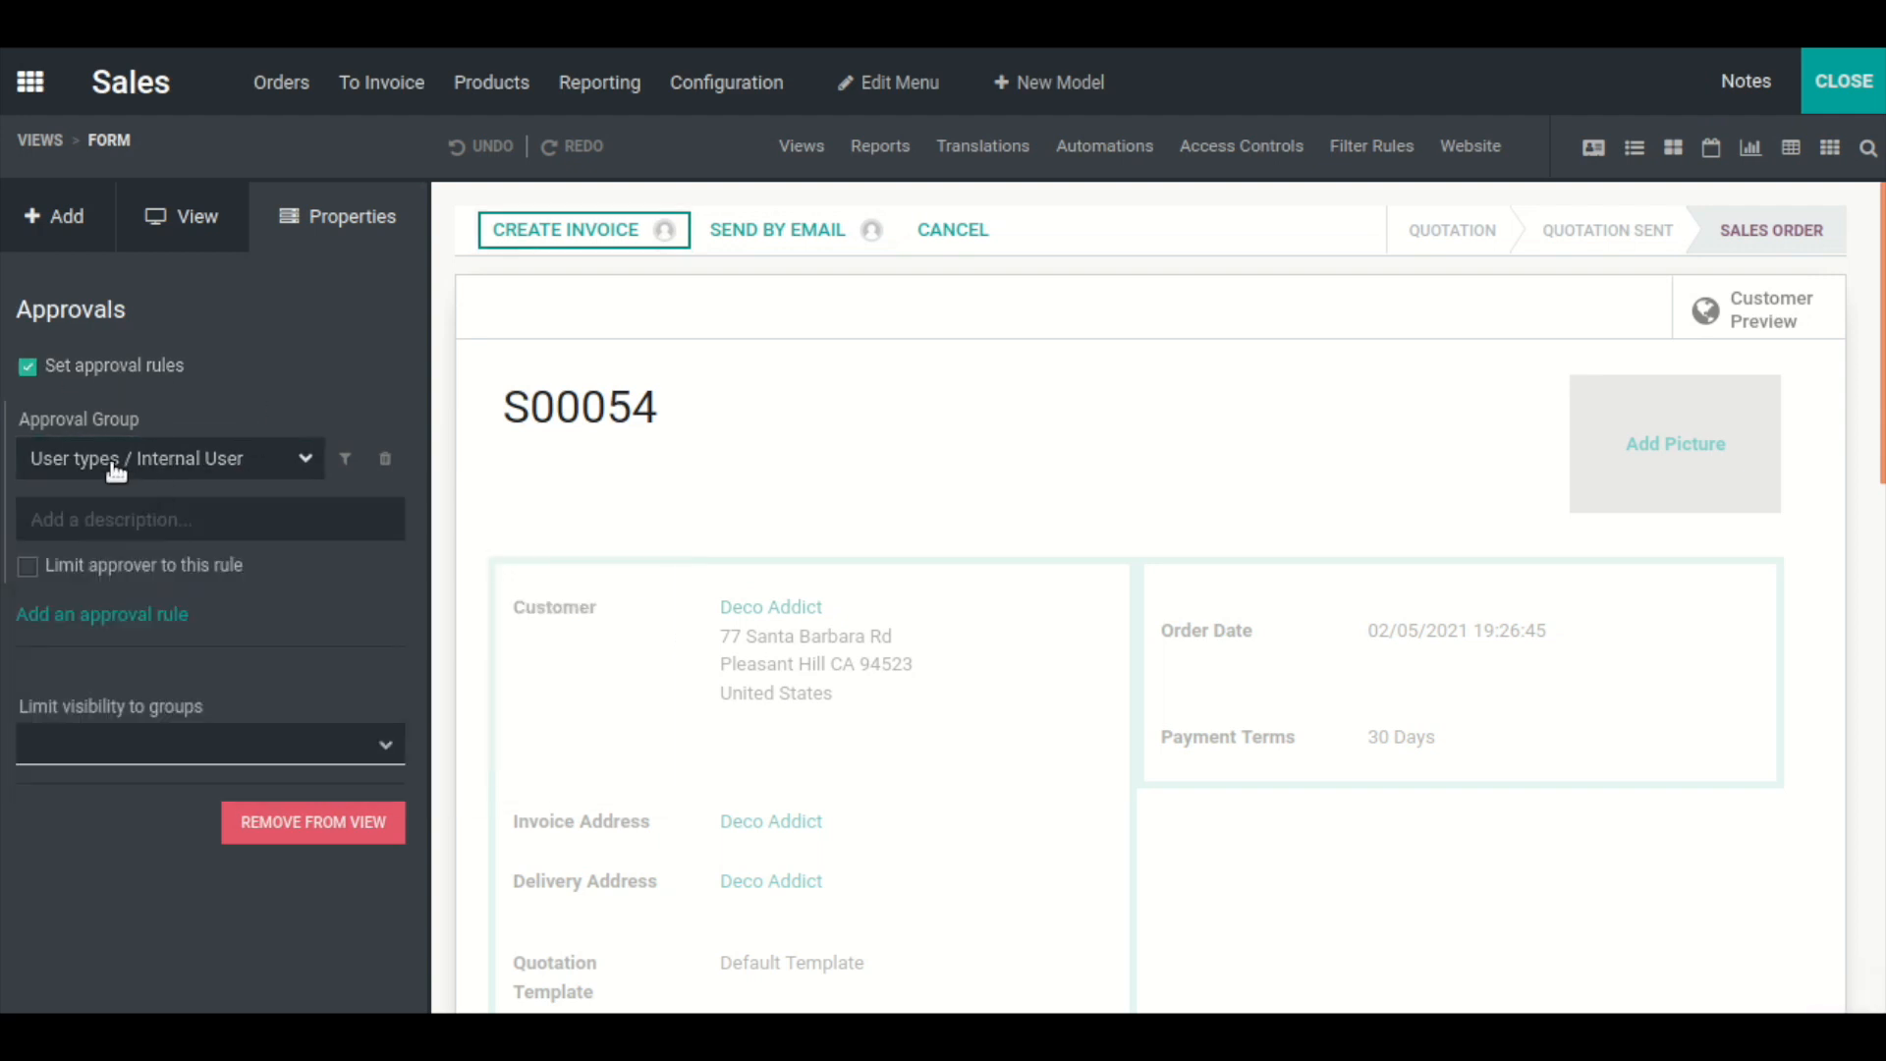
click(94, 527)
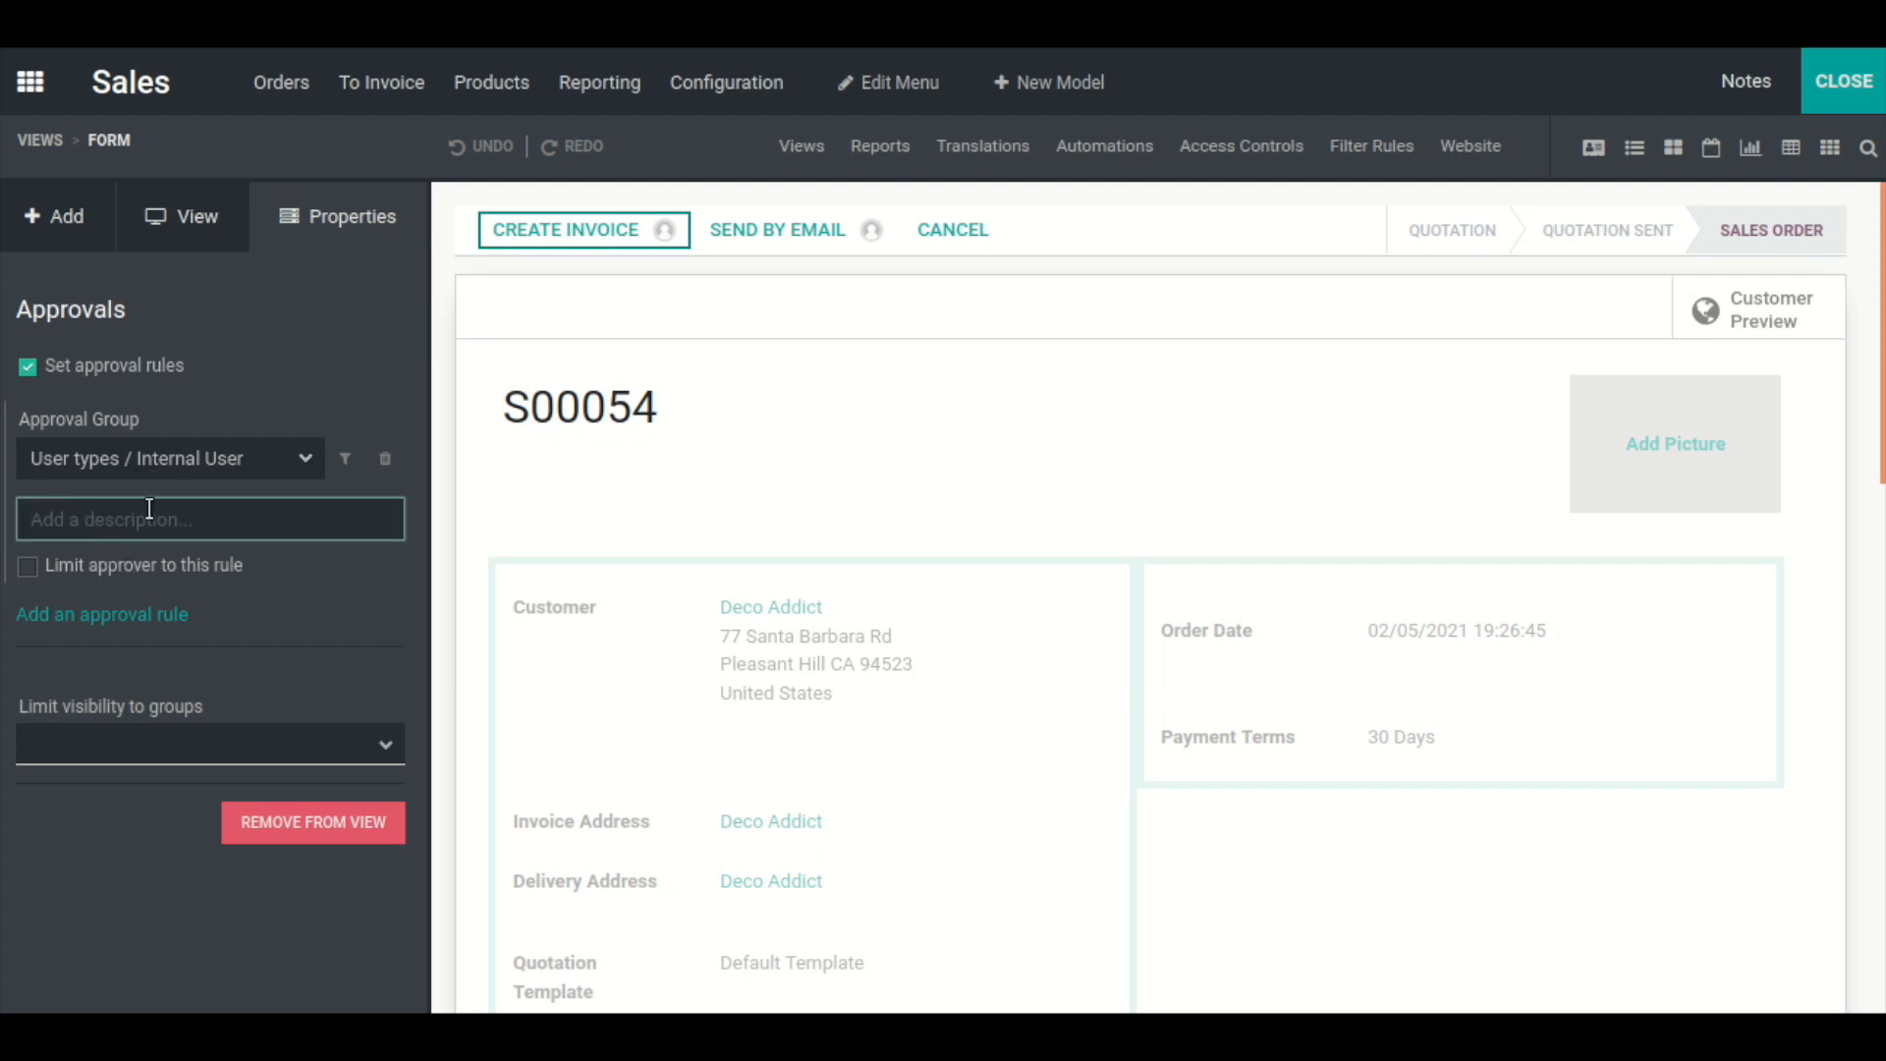
click(155, 619)
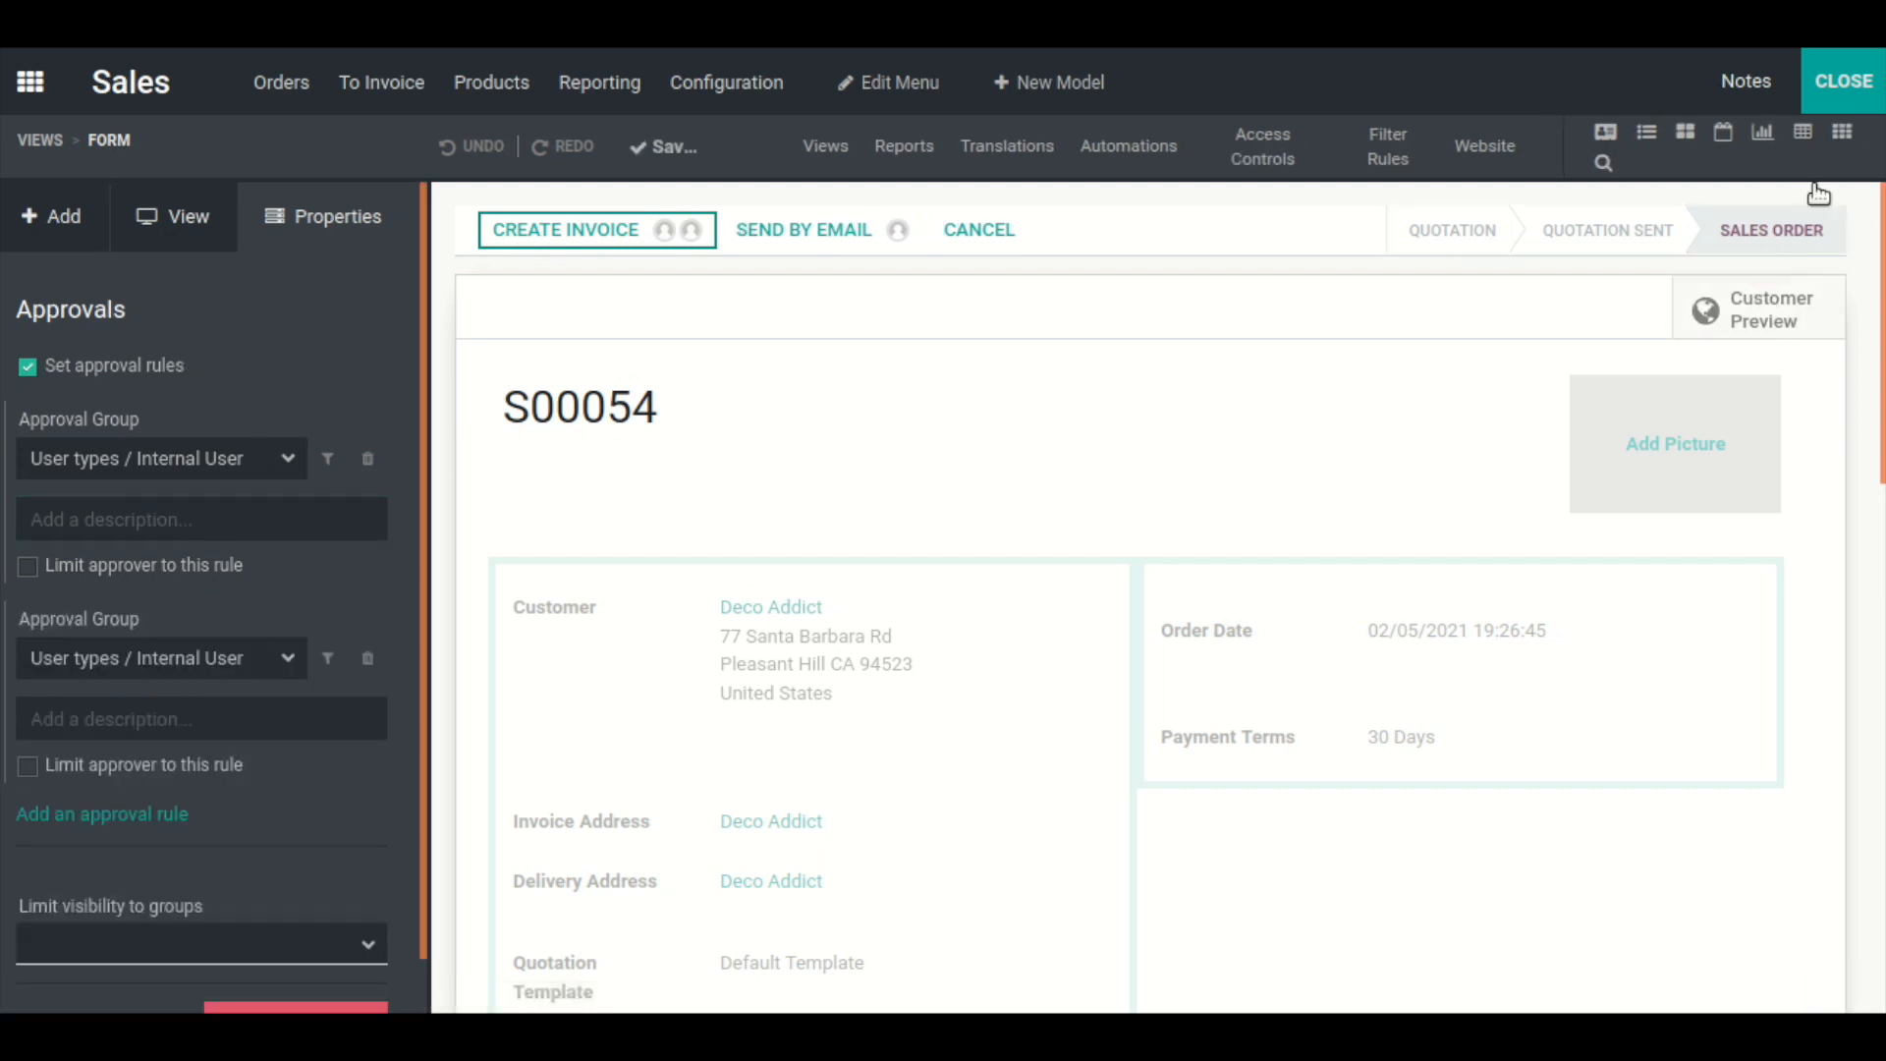
click(1851, 91)
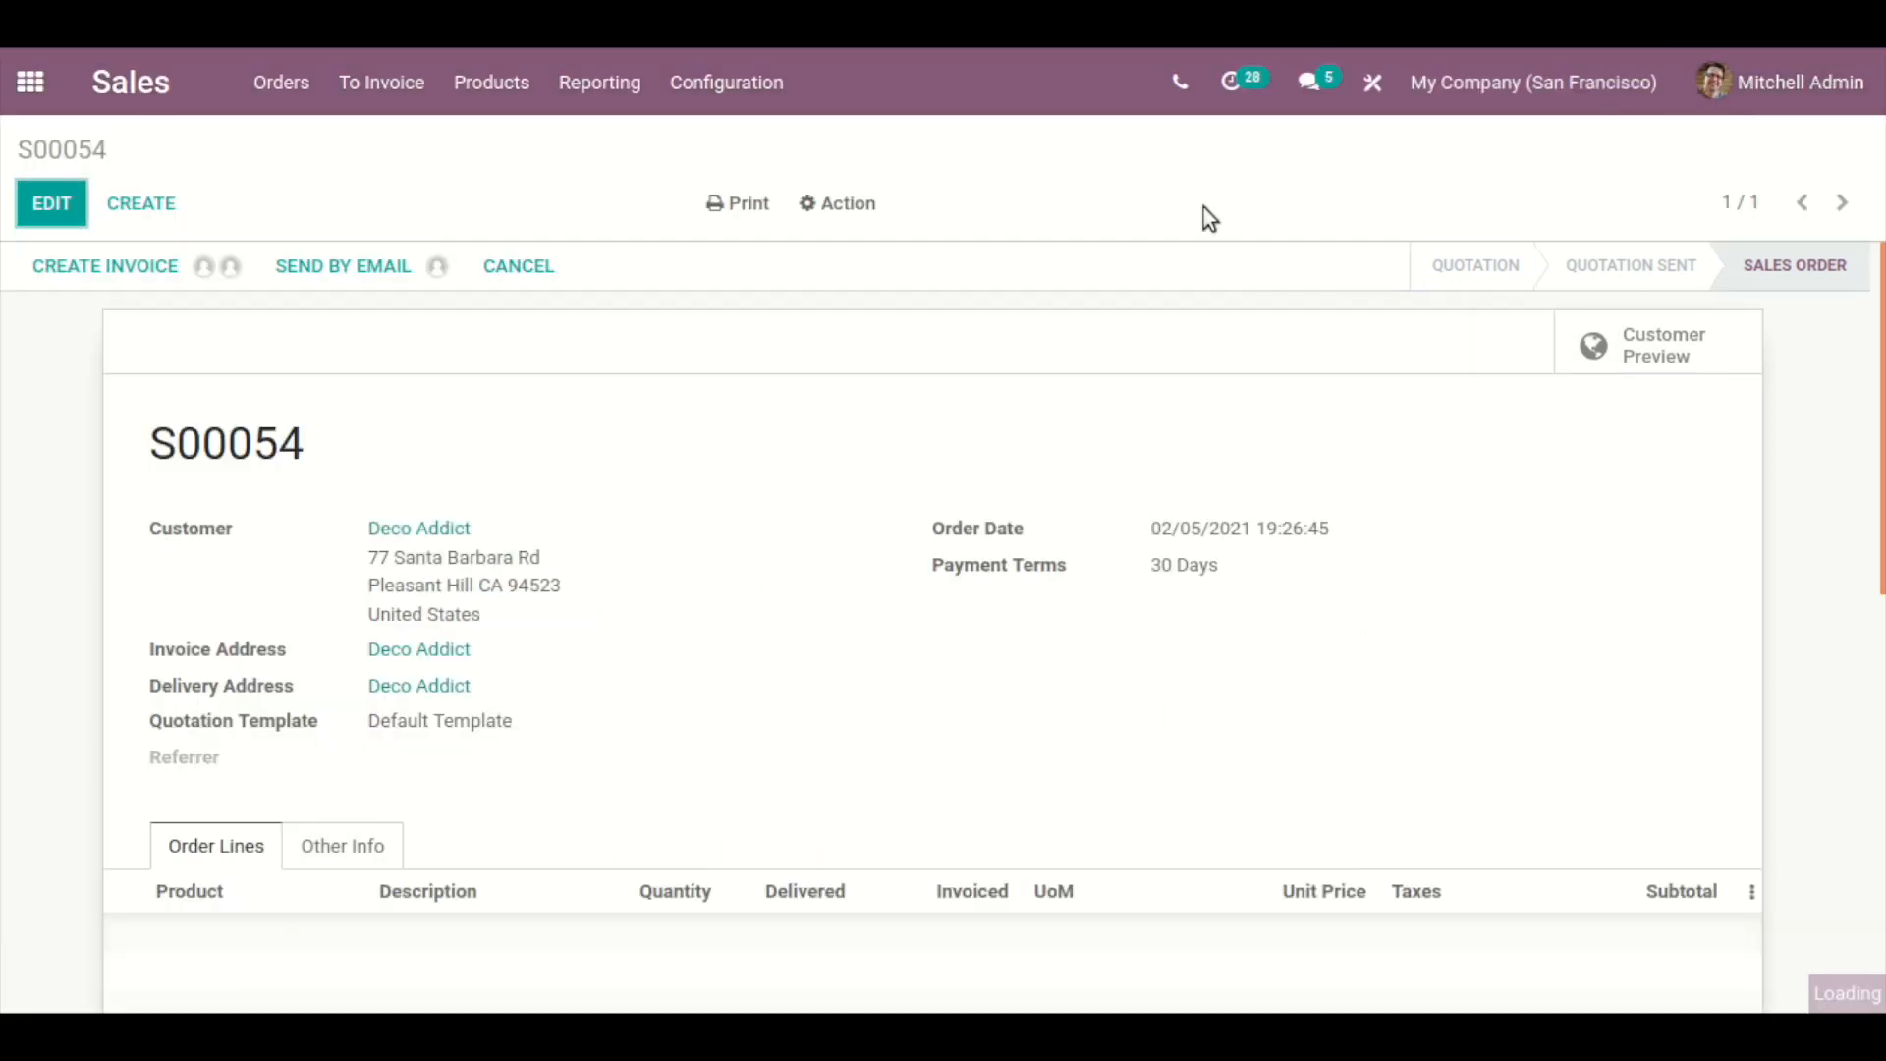
- Open the Quotation / Order report in Studio and add a Text block above the order number heading
click(1369, 85)
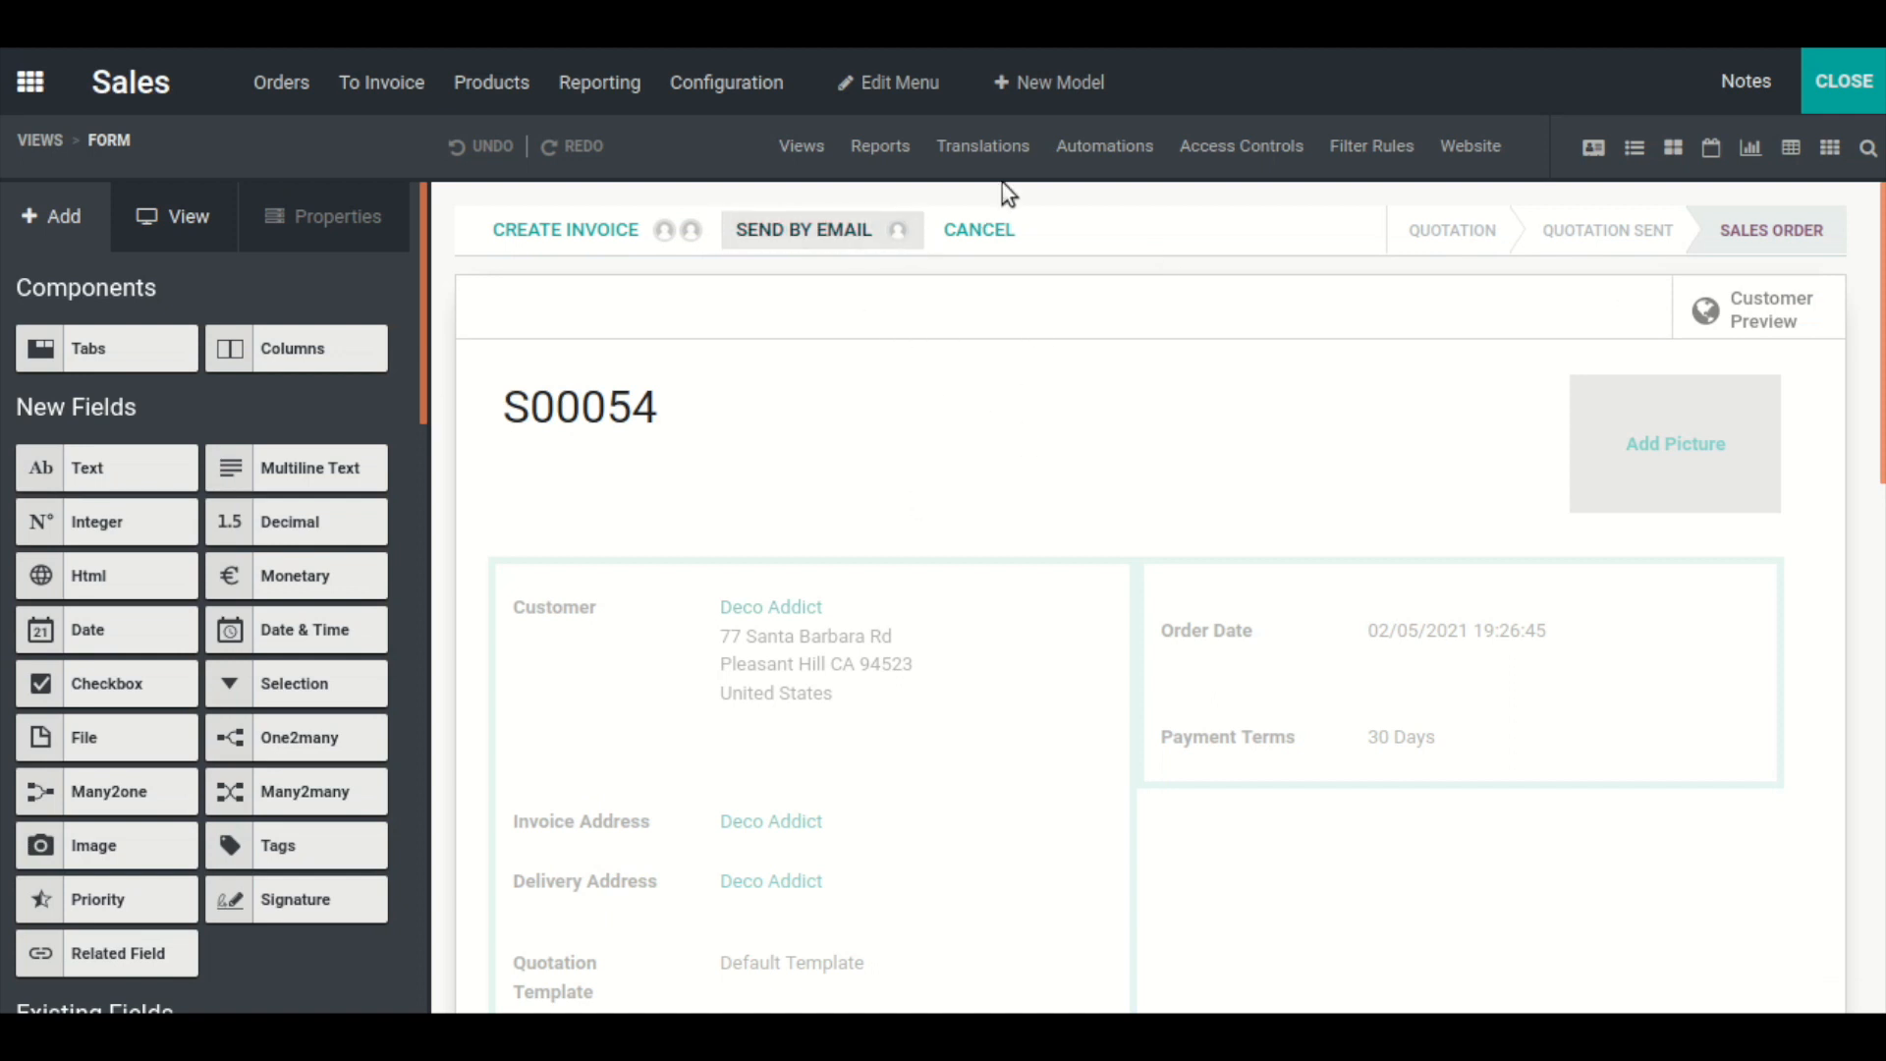
click(879, 149)
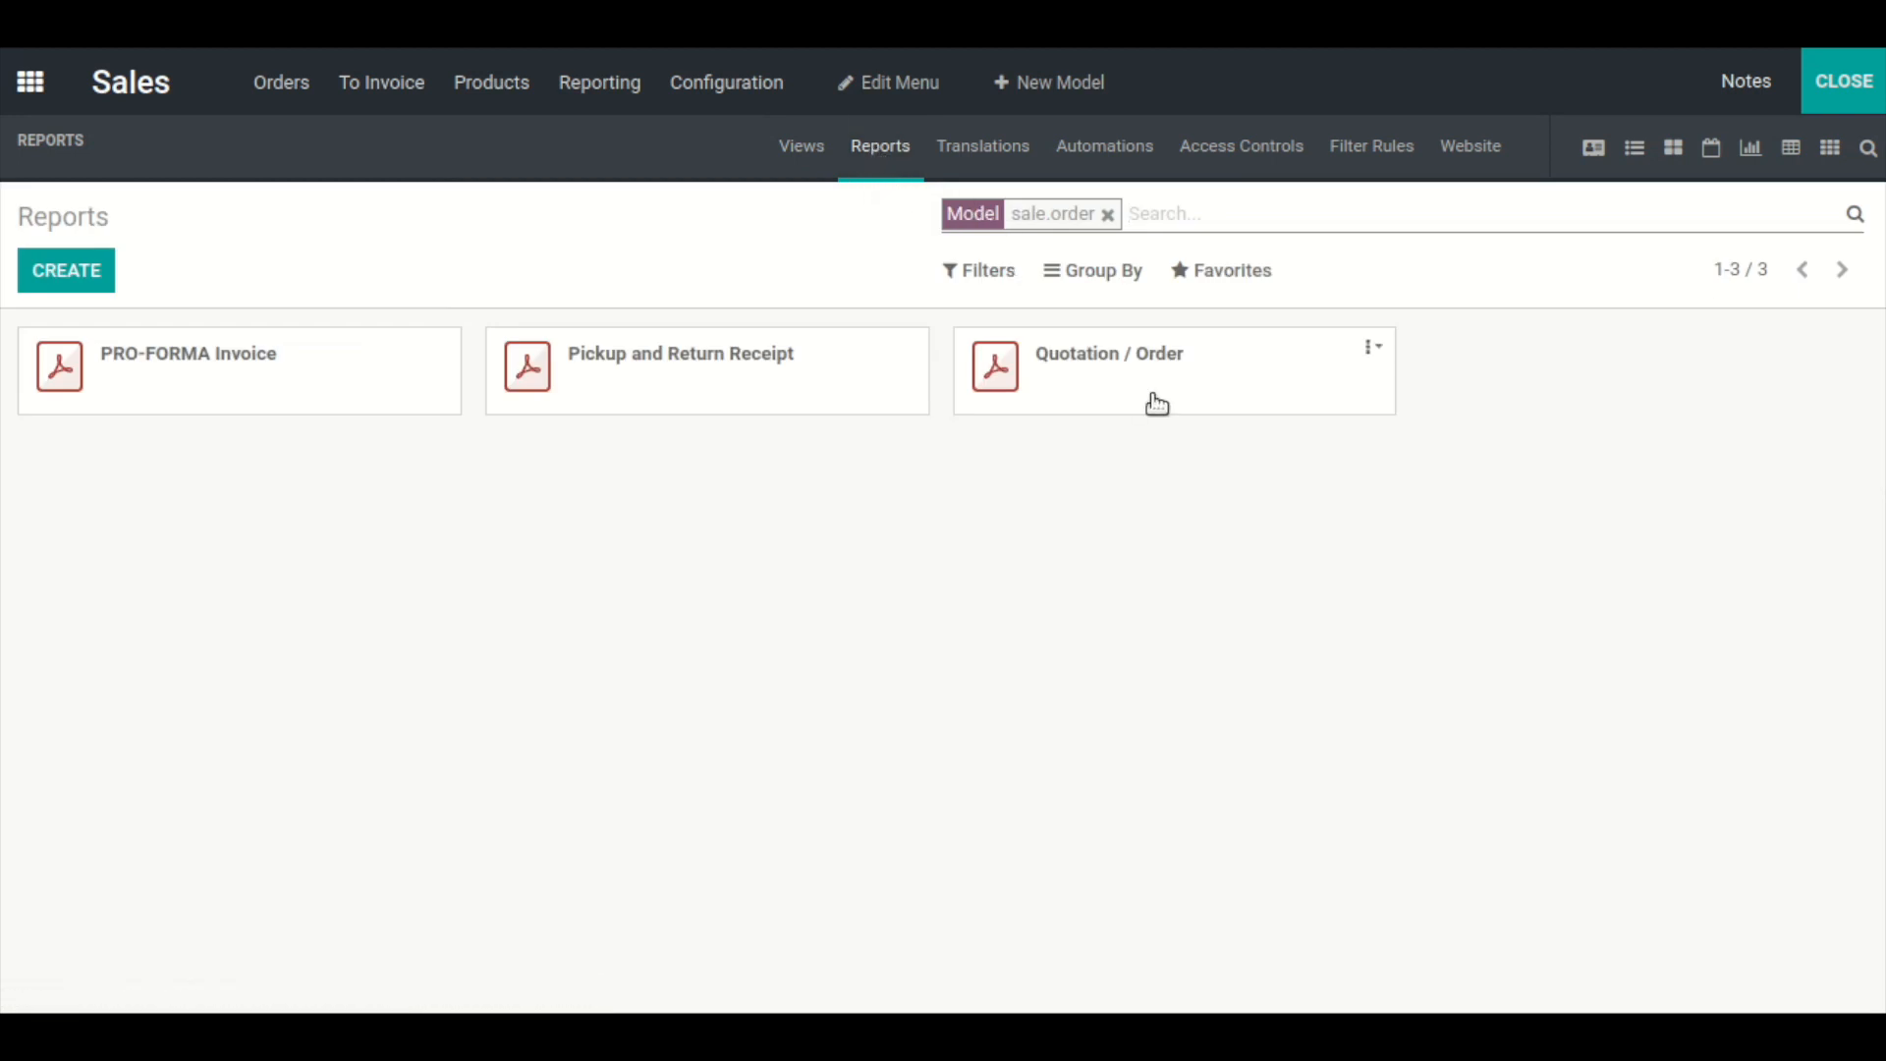
click(1157, 404)
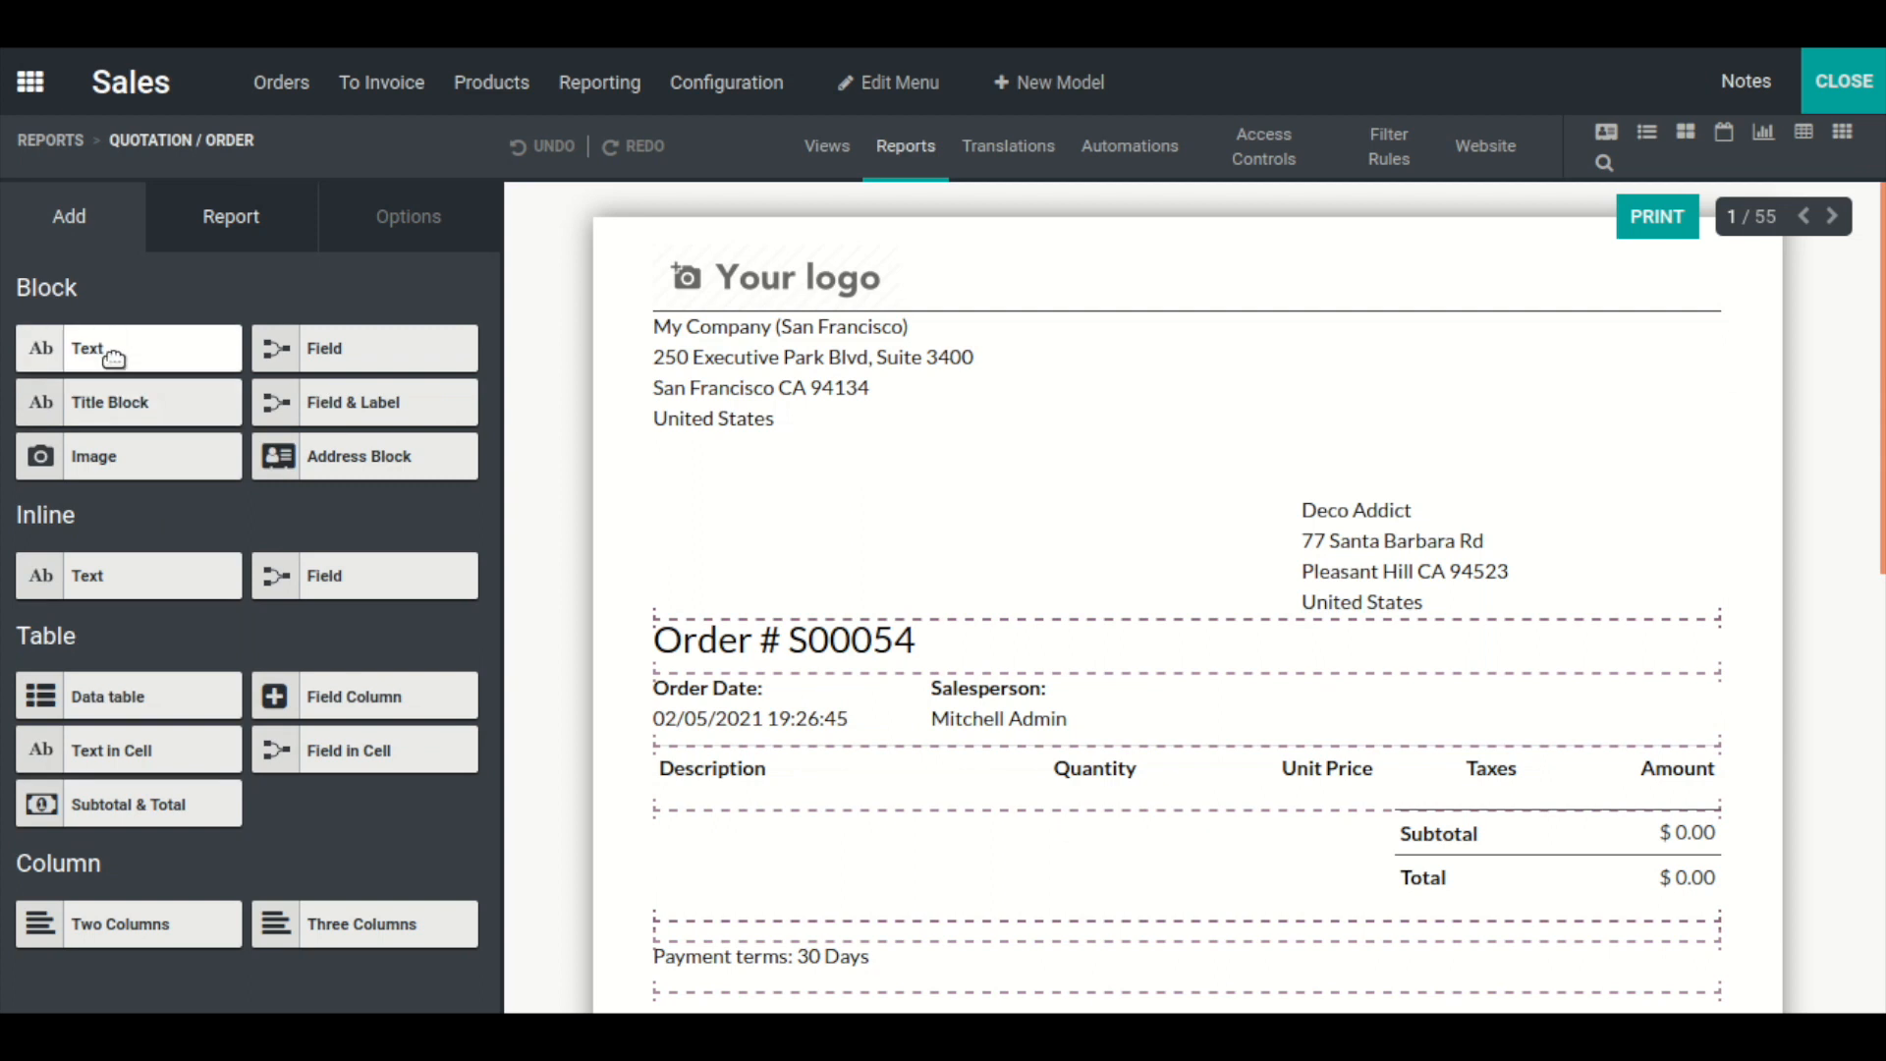
drag(114, 359, 746, 631)
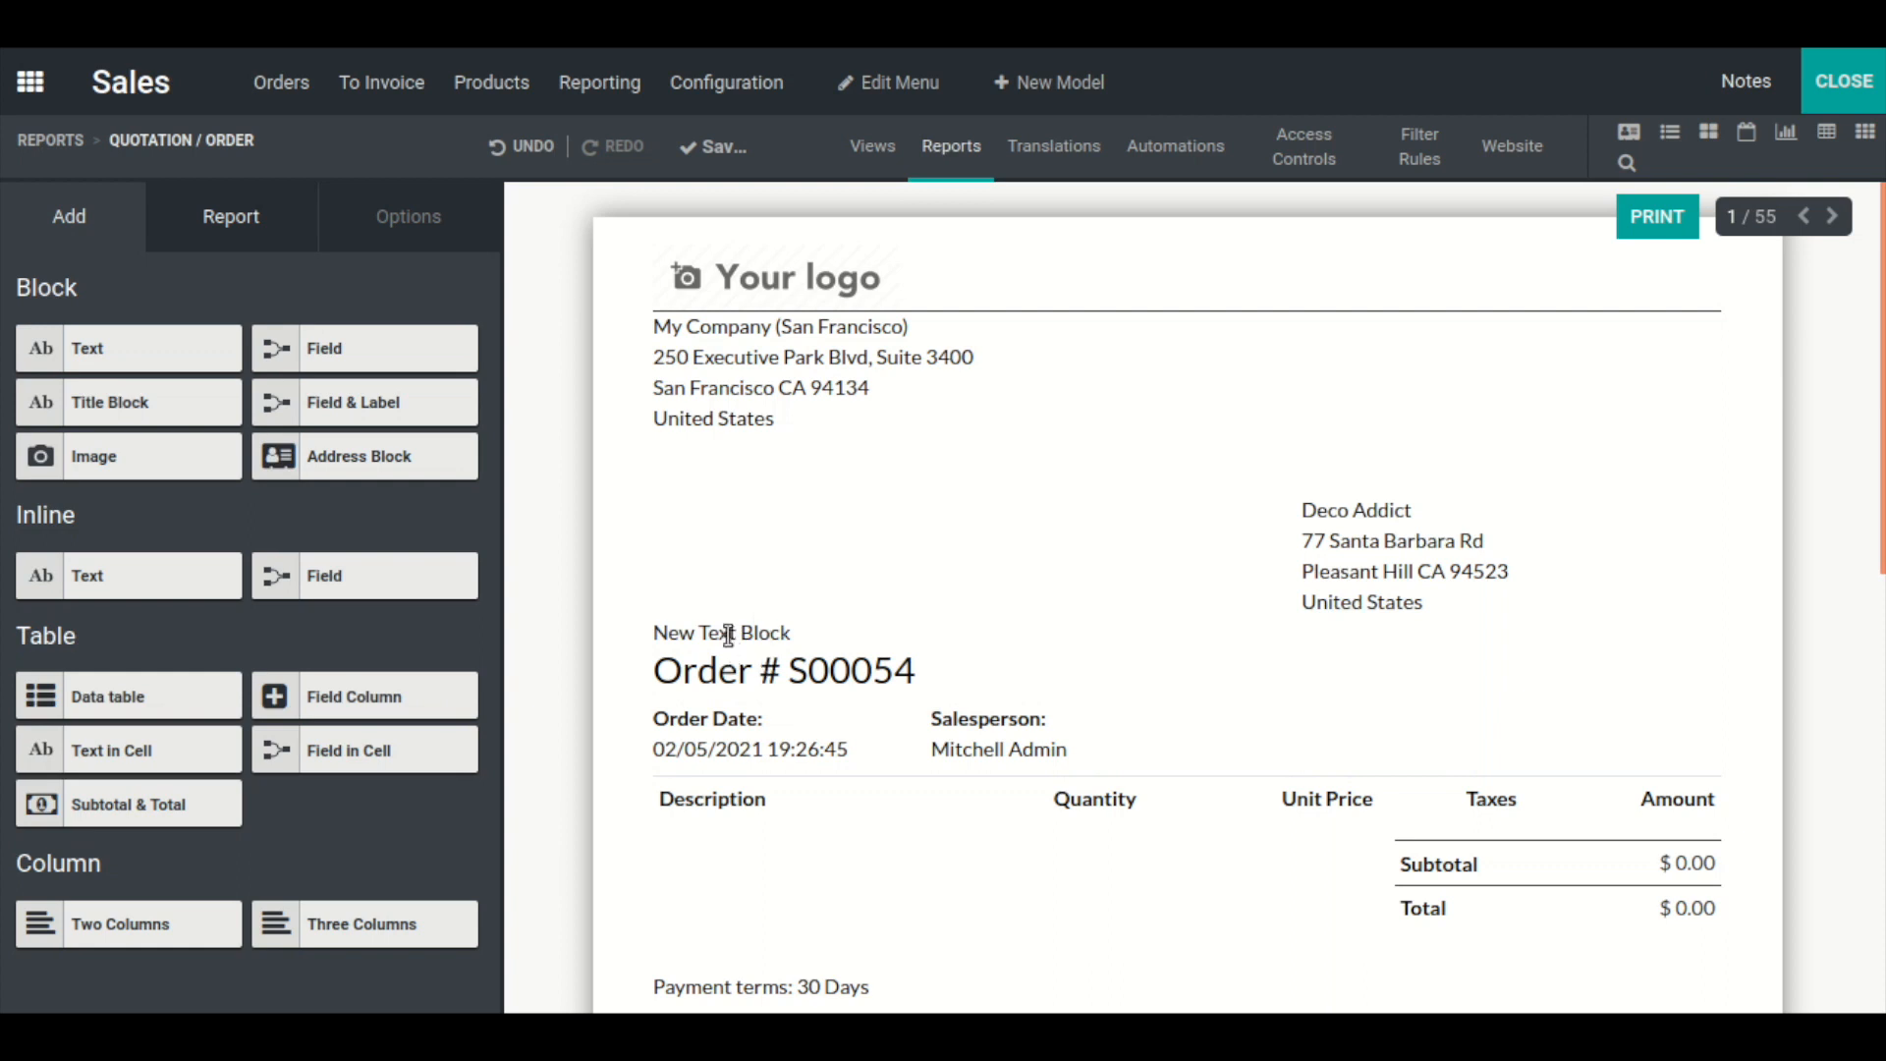
- Replace the new text block's content with "Test" and return to the report's available building blocks
click(779, 614)
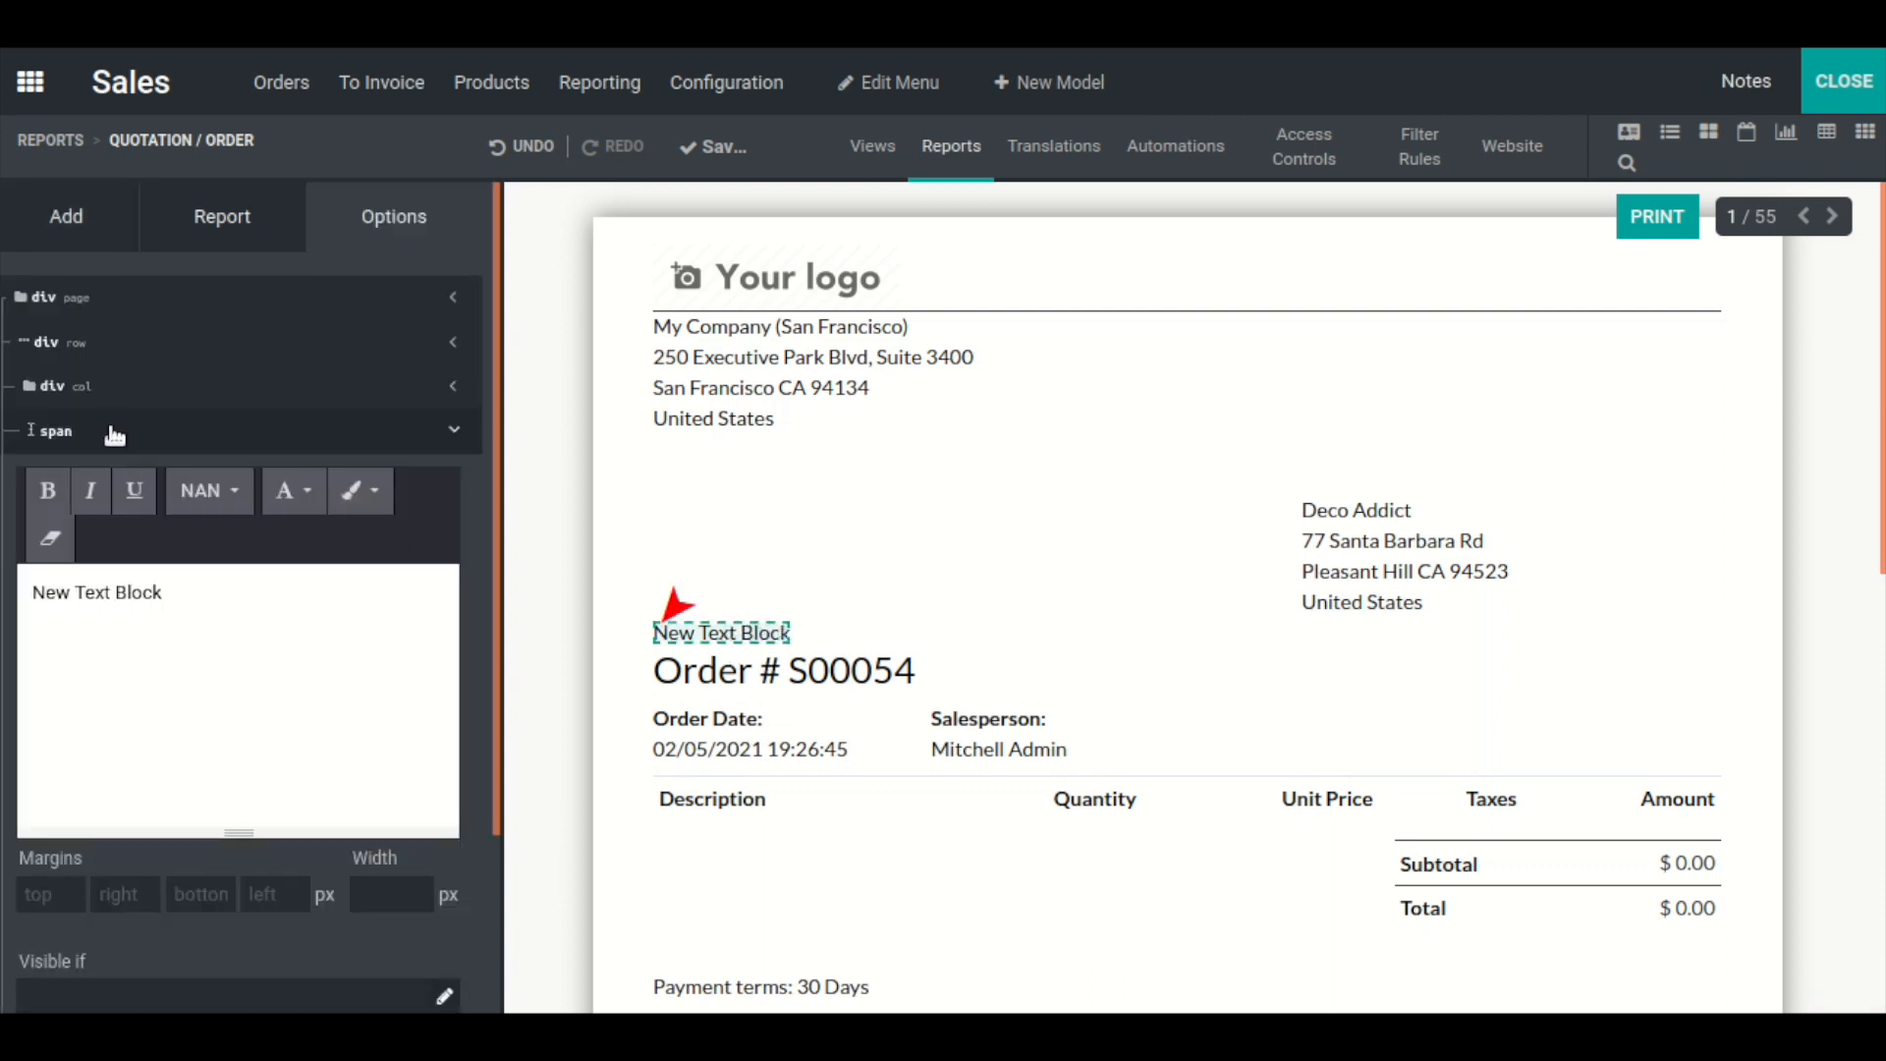
scroll(220, 750, down, 3)
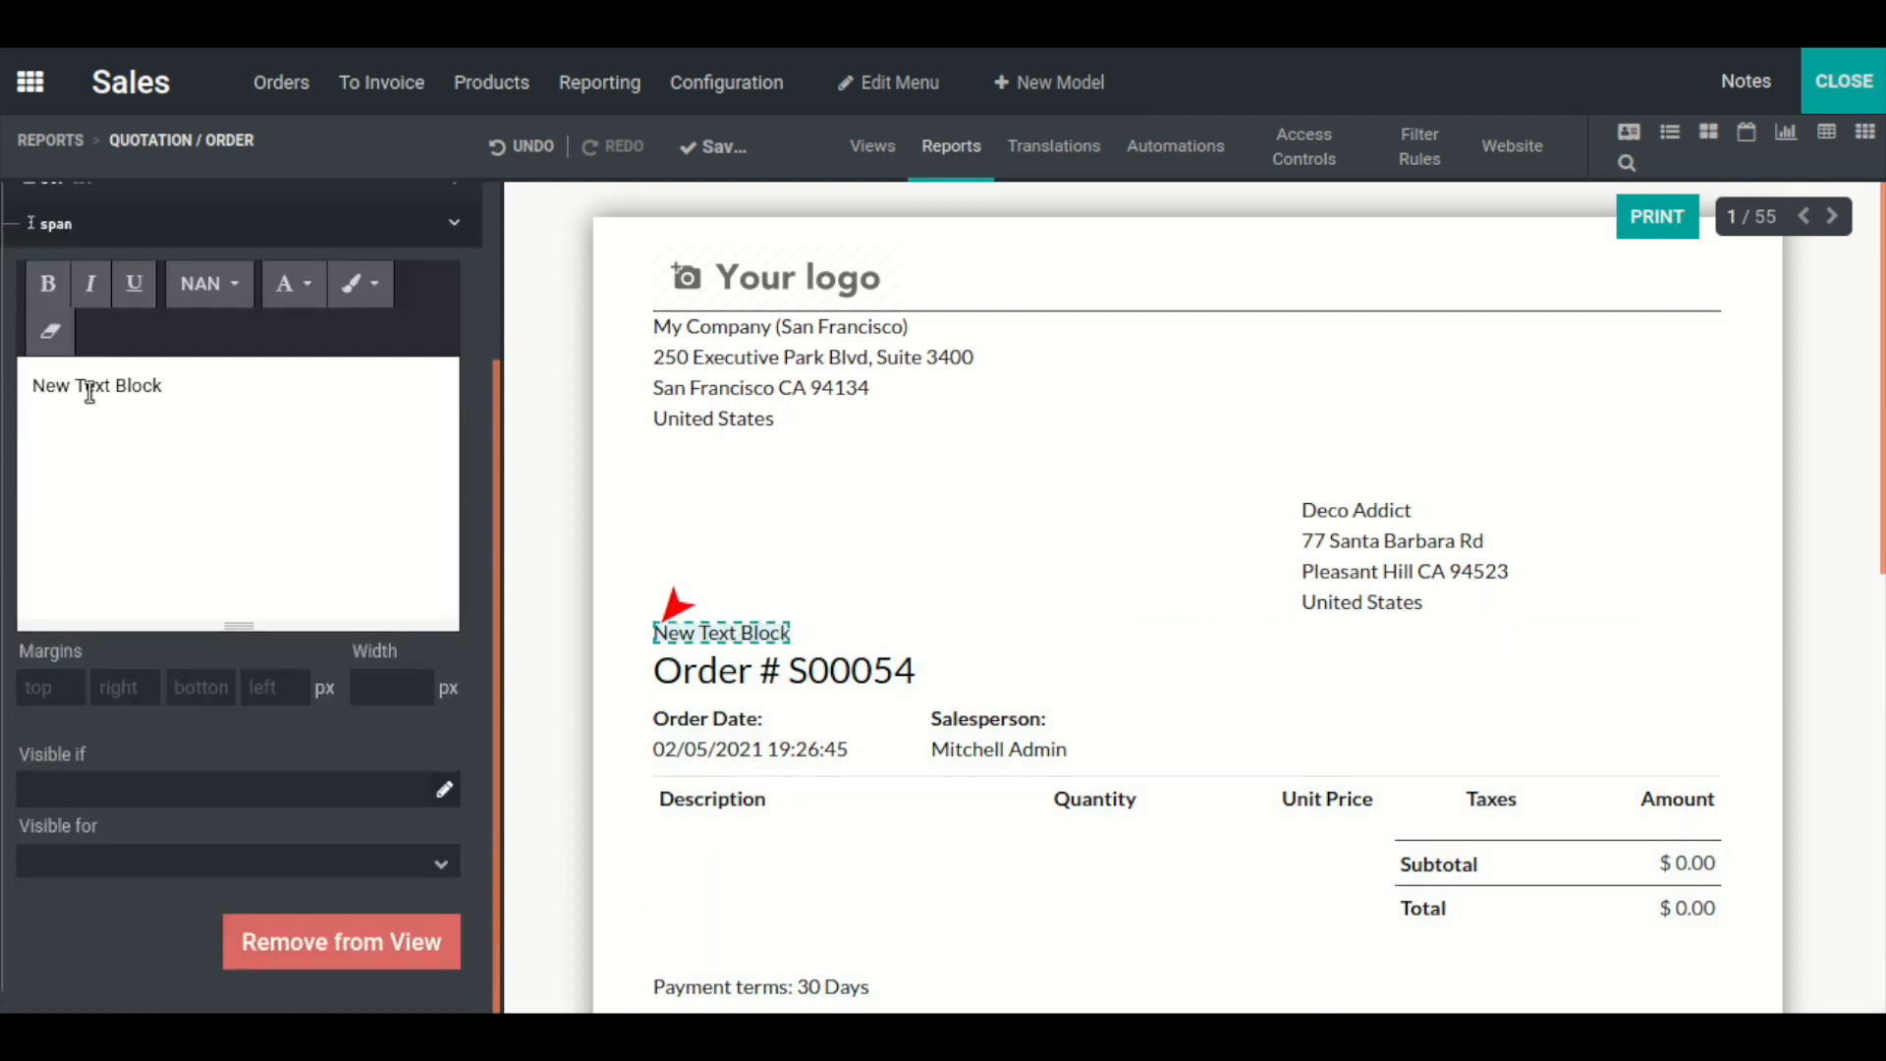
scroll(108, 413, up, 3)
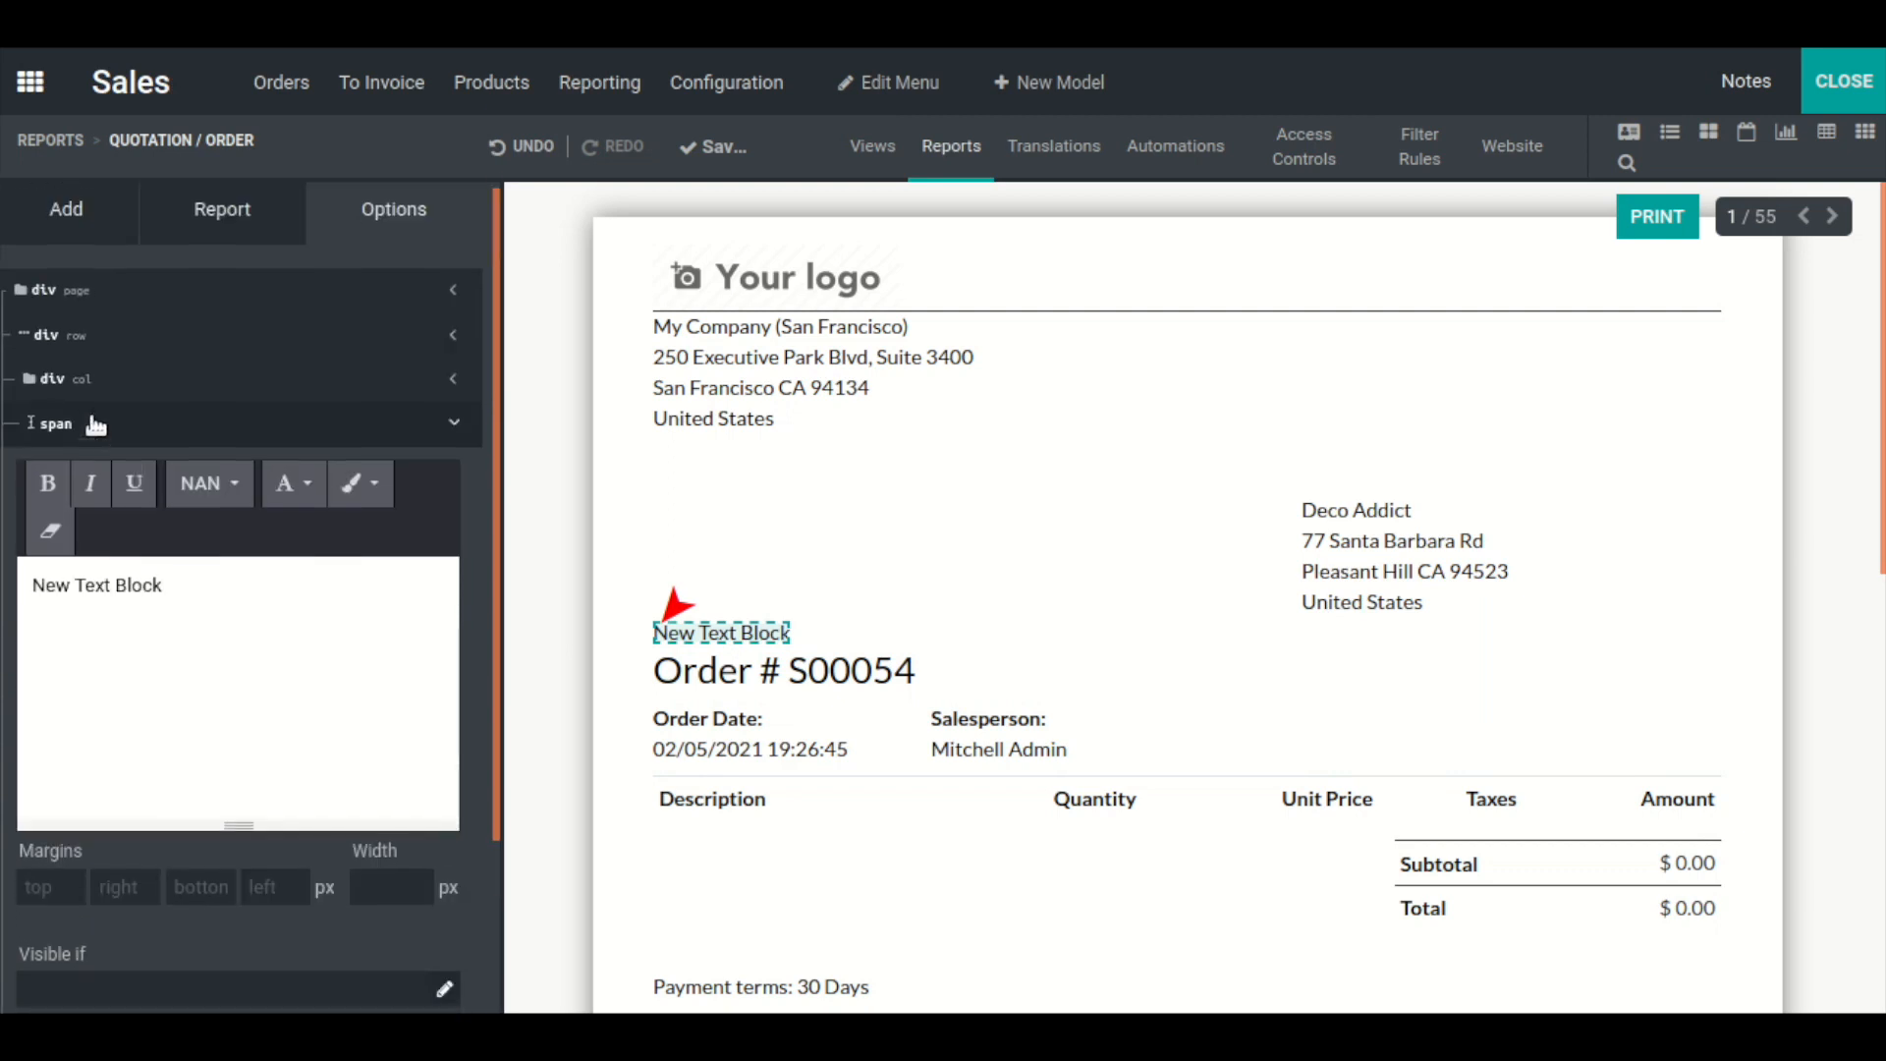
click(98, 595)
triple_click(108, 541)
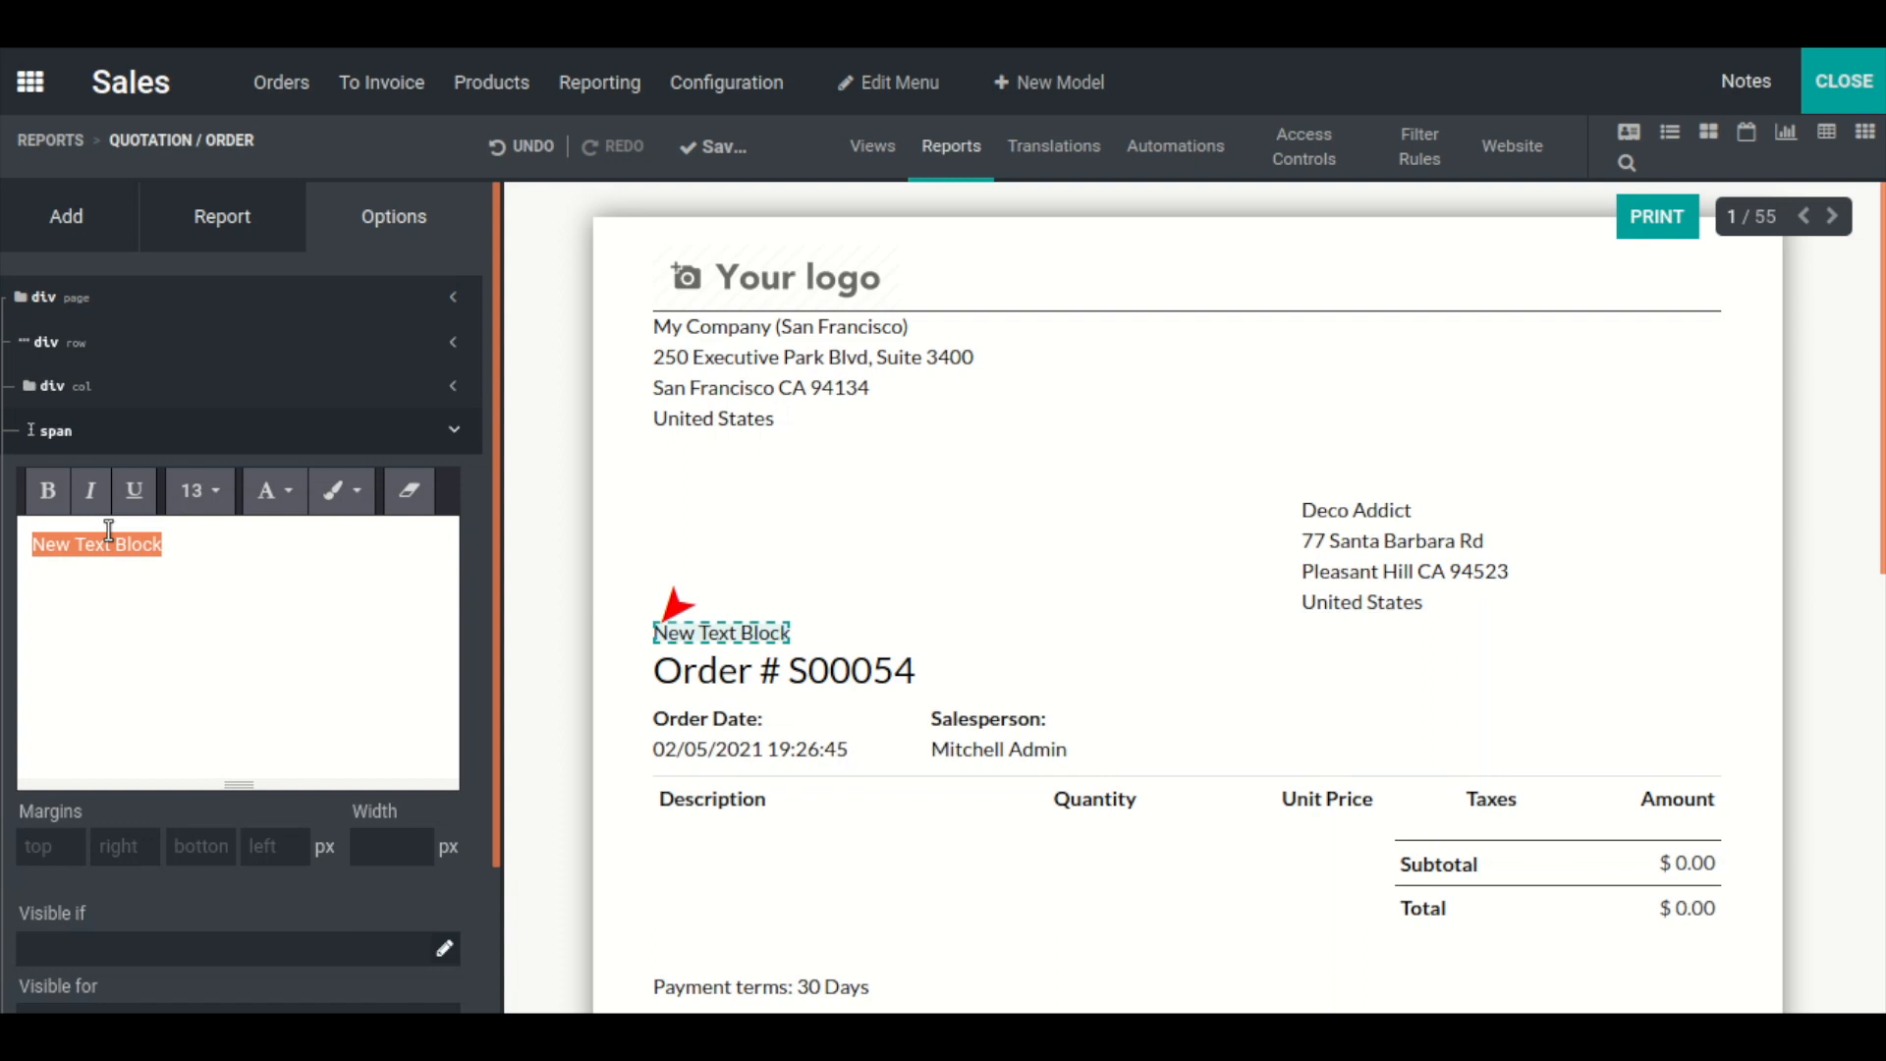
text(Test)
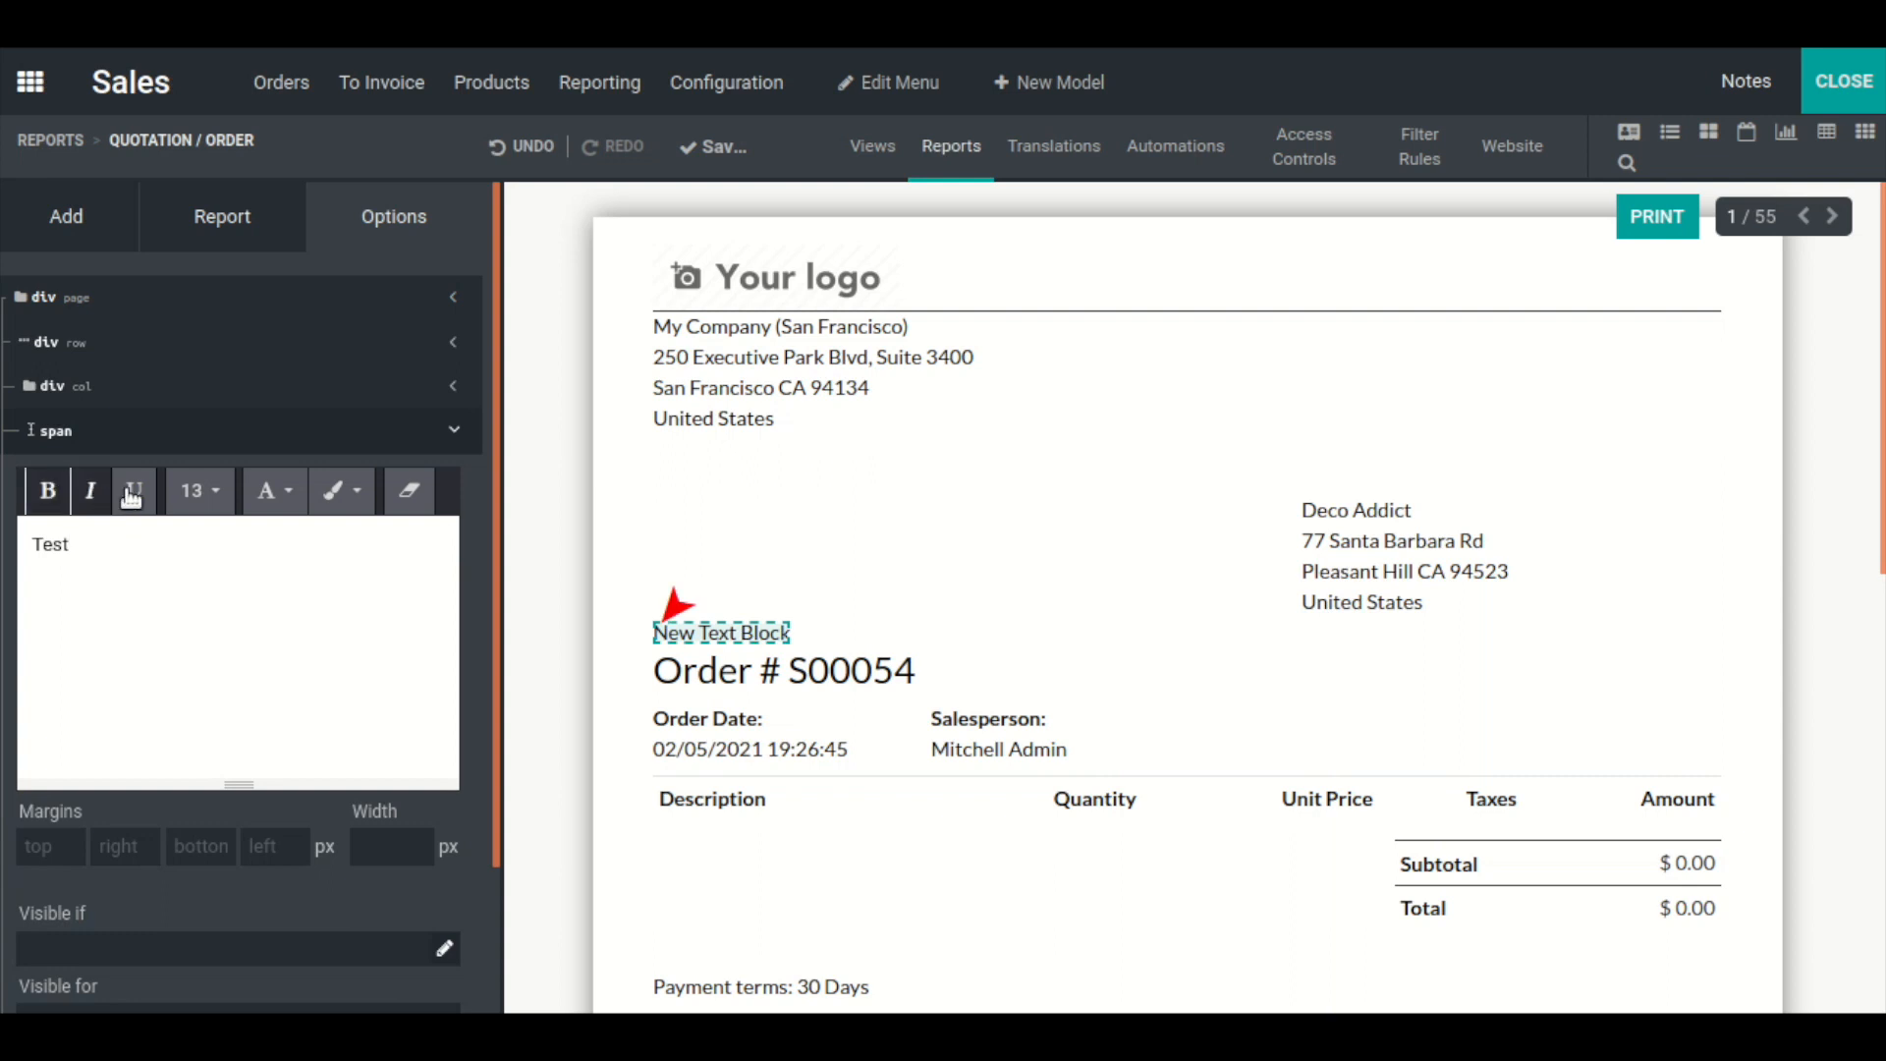
click(202, 491)
click(366, 573)
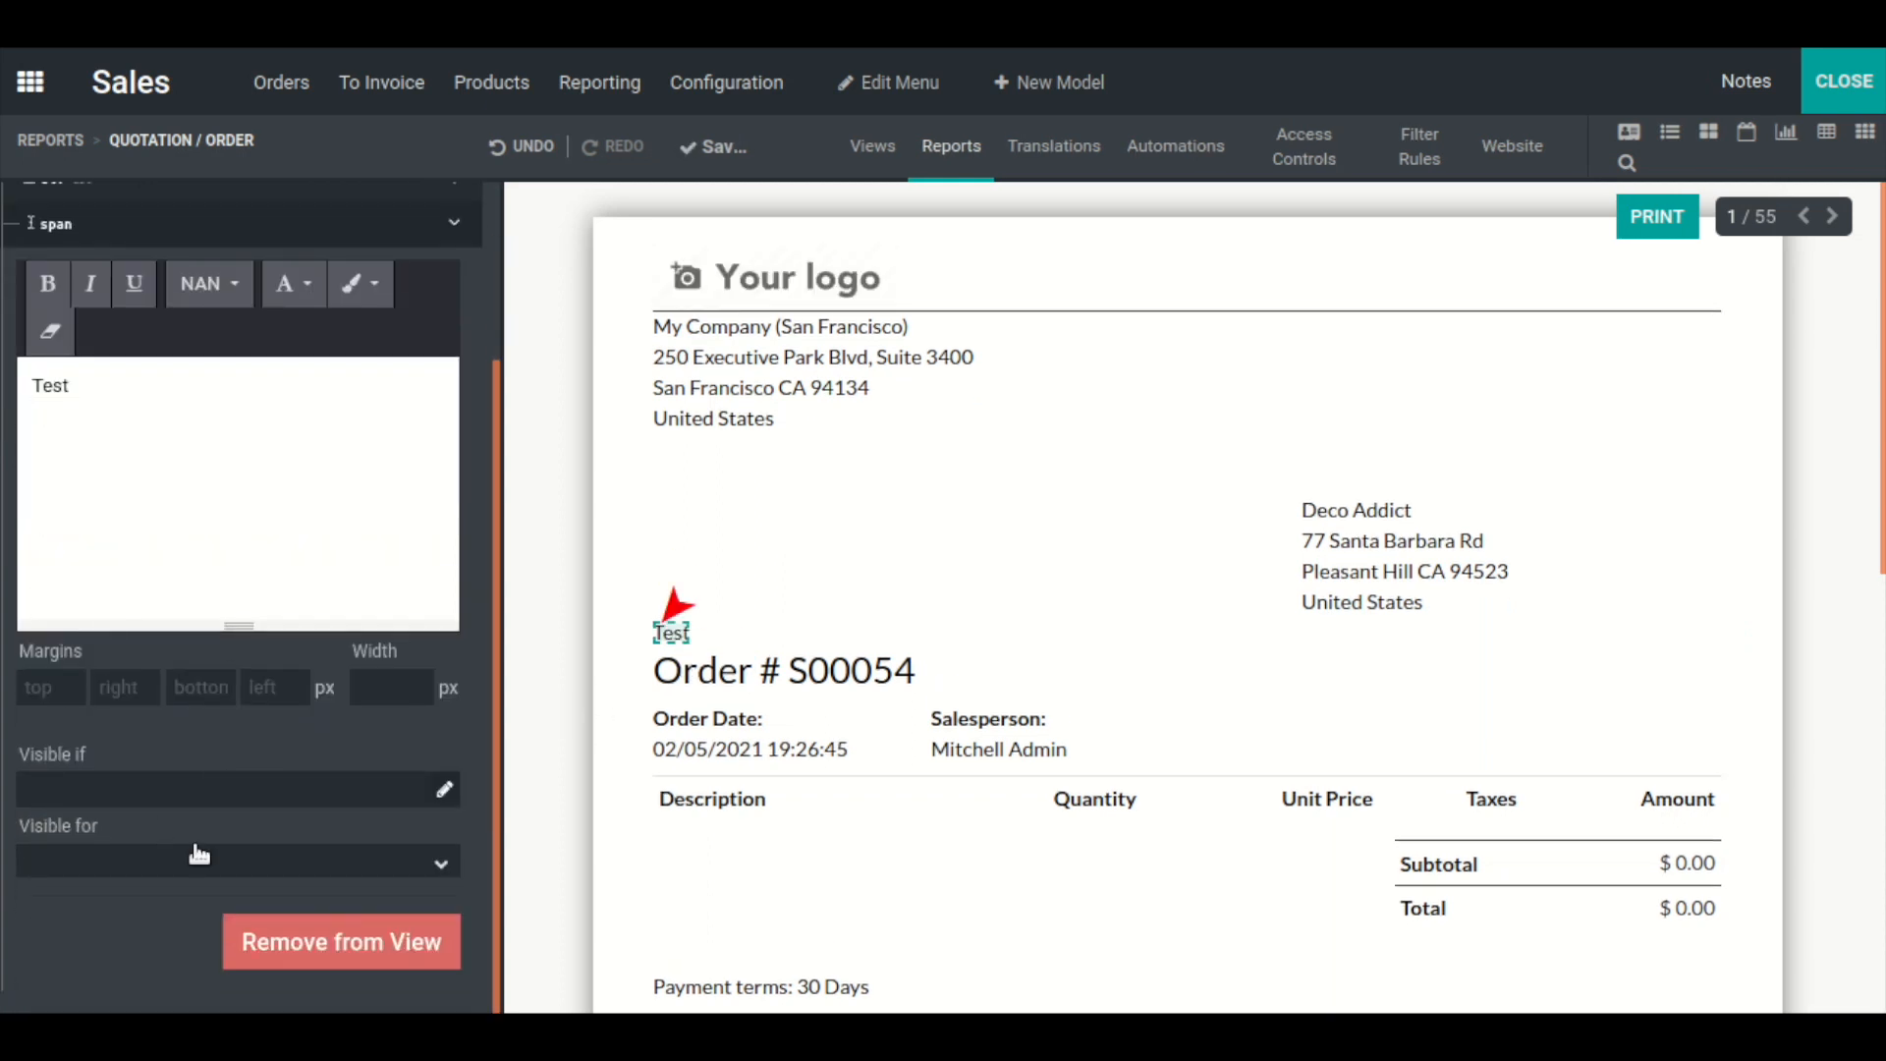
scroll(199, 855, up, 3)
scroll(147, 538, down, 2)
scroll(72, 278, up, 2)
click(61, 235)
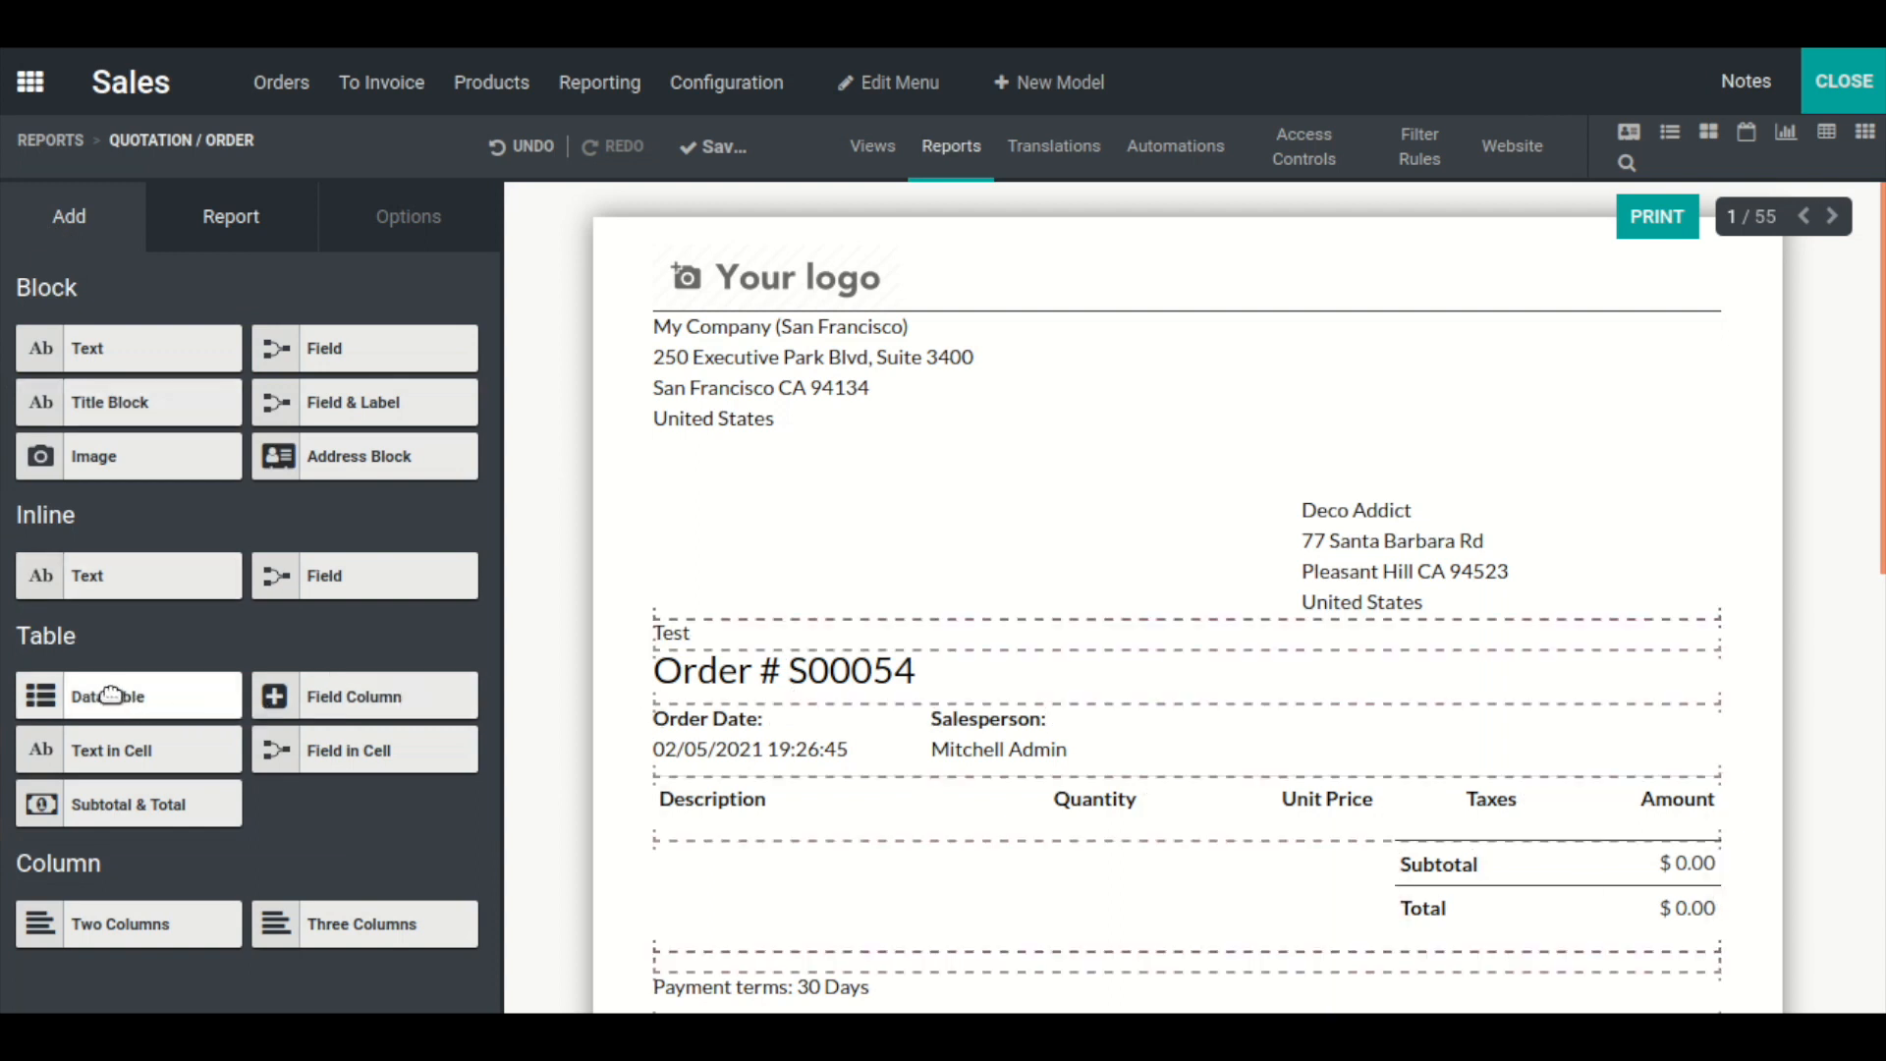
- Try to insert a data table below the report's totals using the user (Users) field, and cancel the field selection
drag(110, 695, 831, 915)
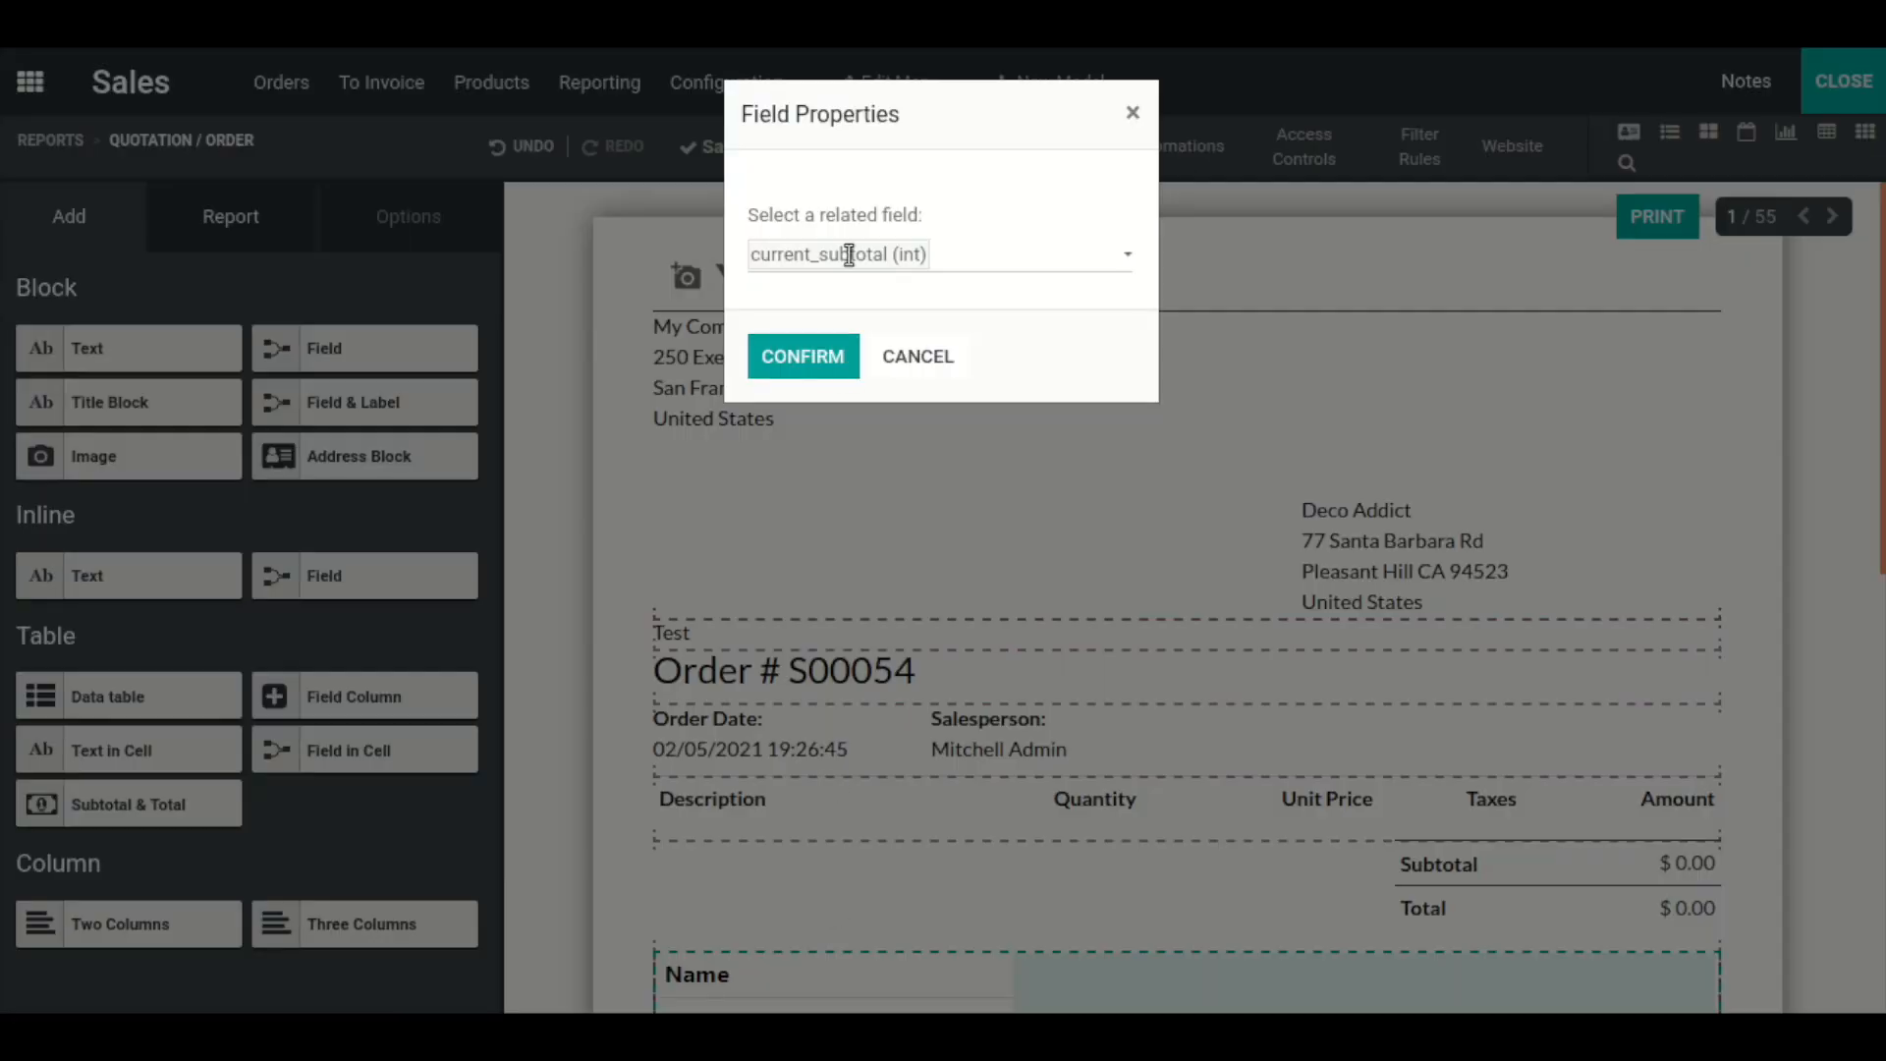
click(1041, 267)
click(825, 456)
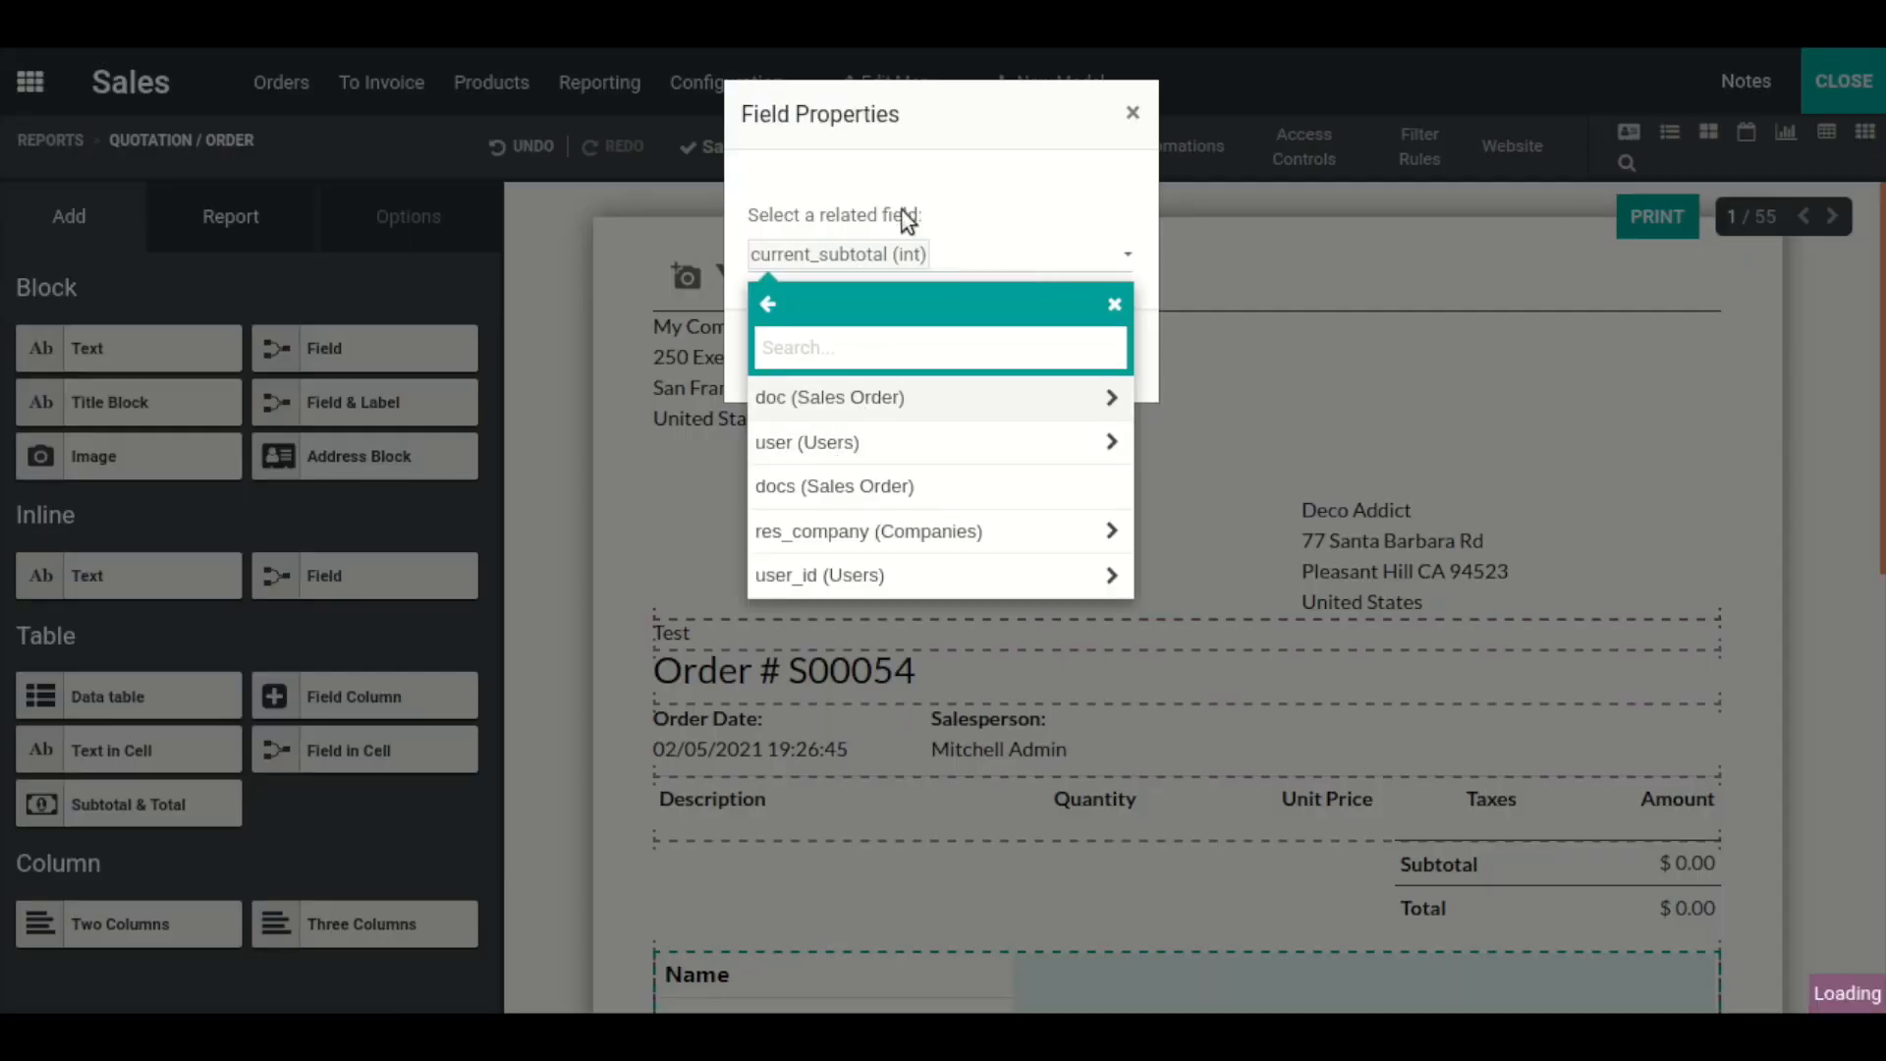
click(971, 234)
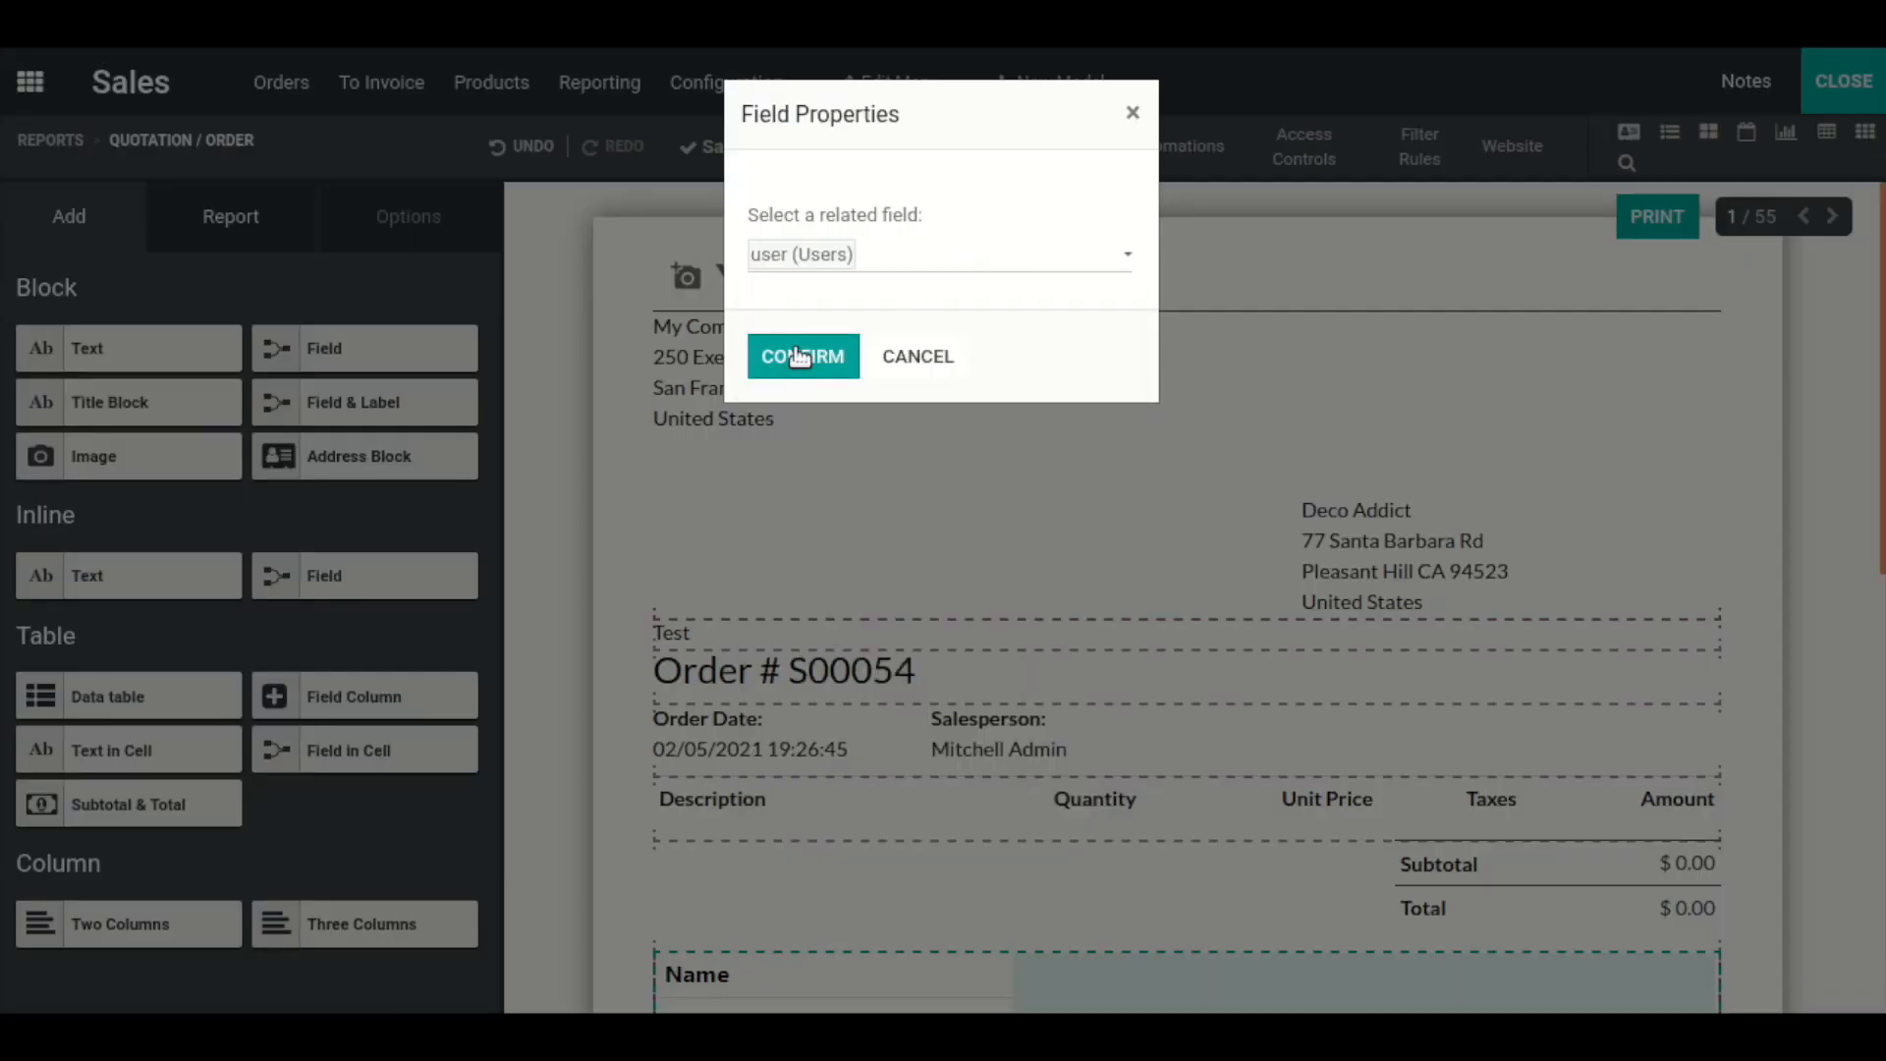
click(800, 356)
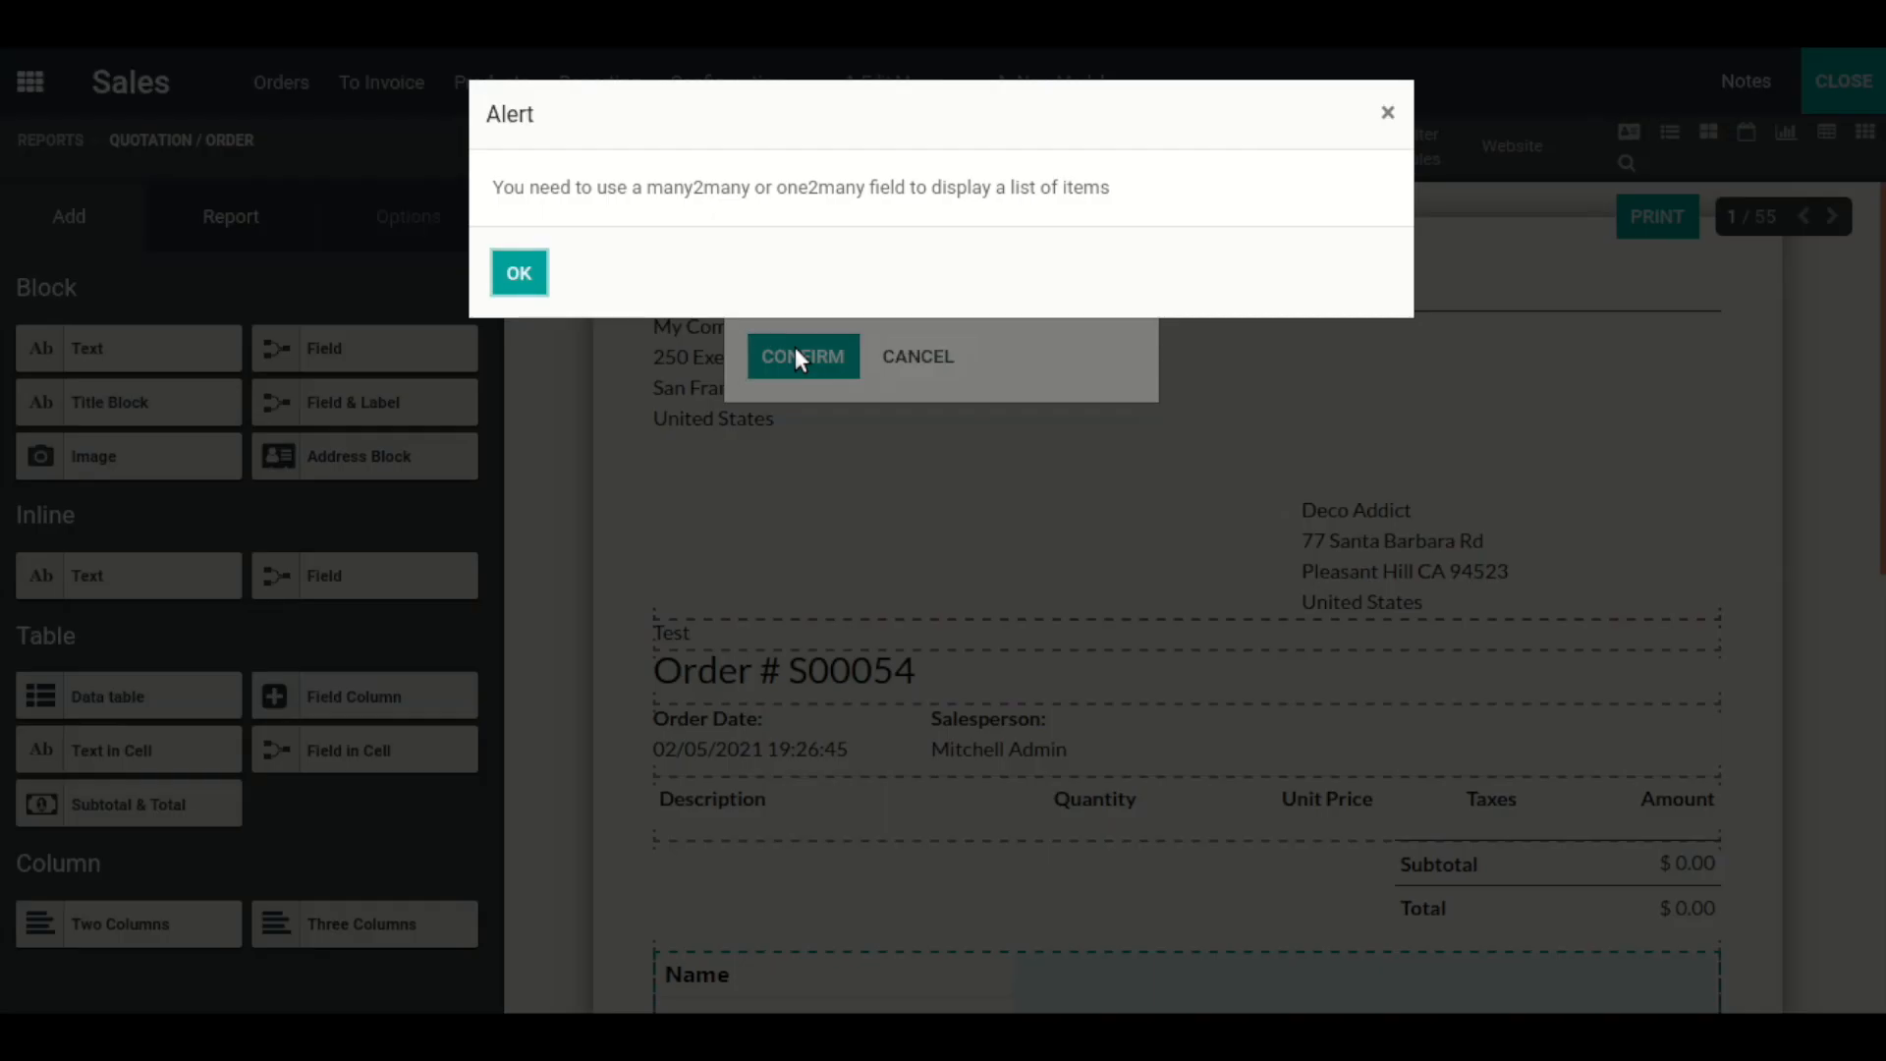
click(518, 273)
click(923, 354)
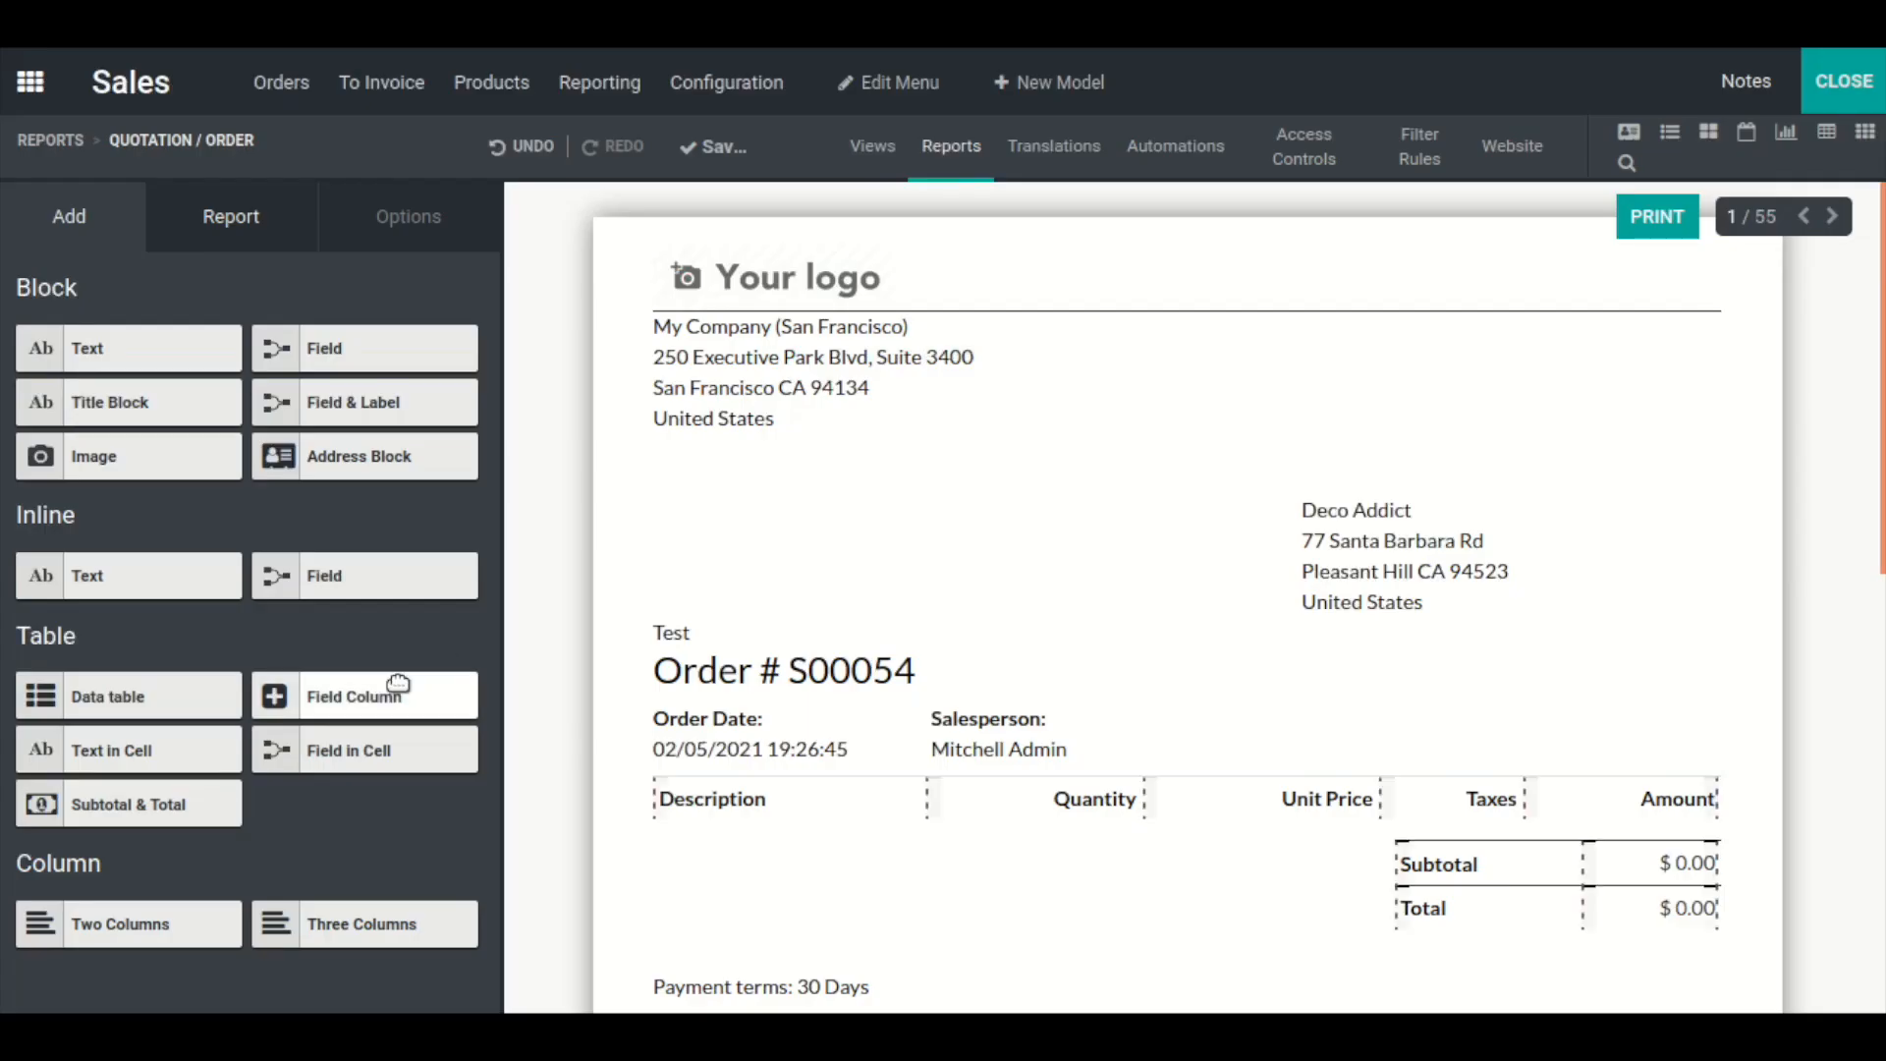
- Insert a field column between Description and Quantity in the order lines table, using the Sales Order's Currency > Currency field
scroll(530, 641, down, 4)
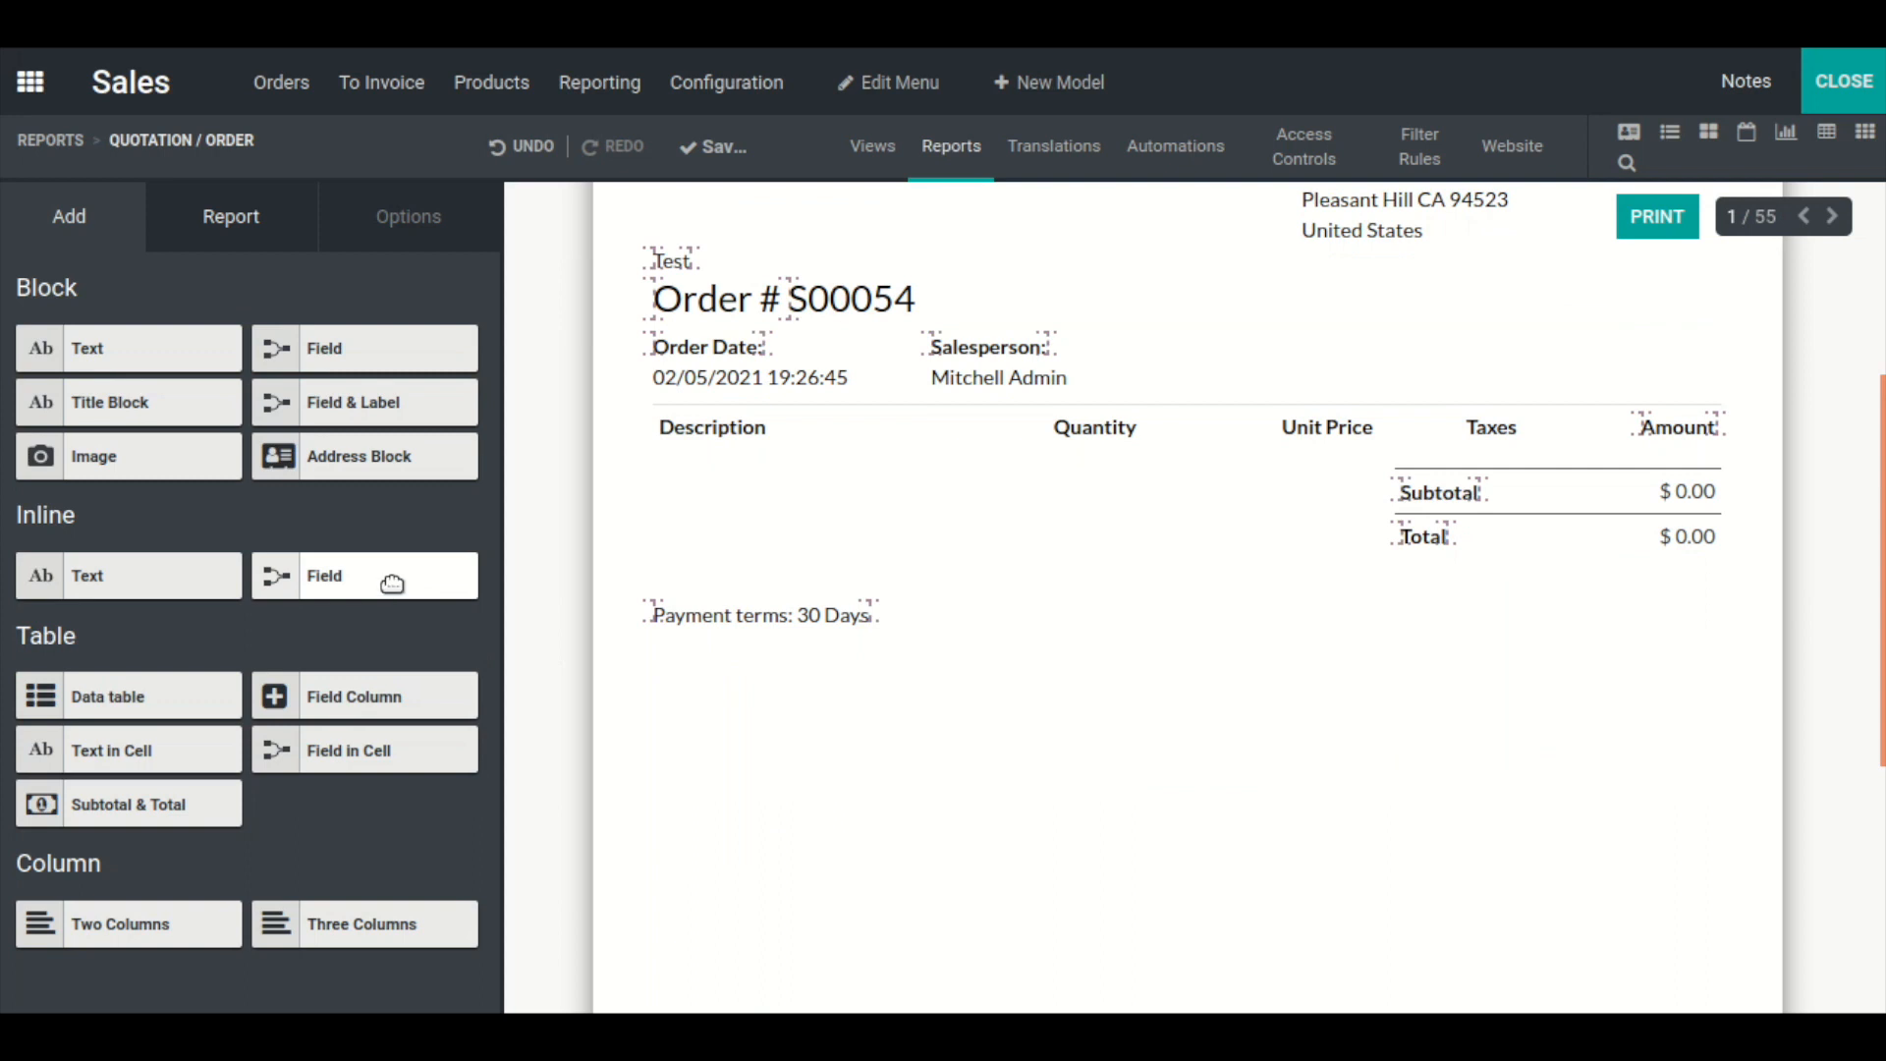
drag(351, 693, 948, 452)
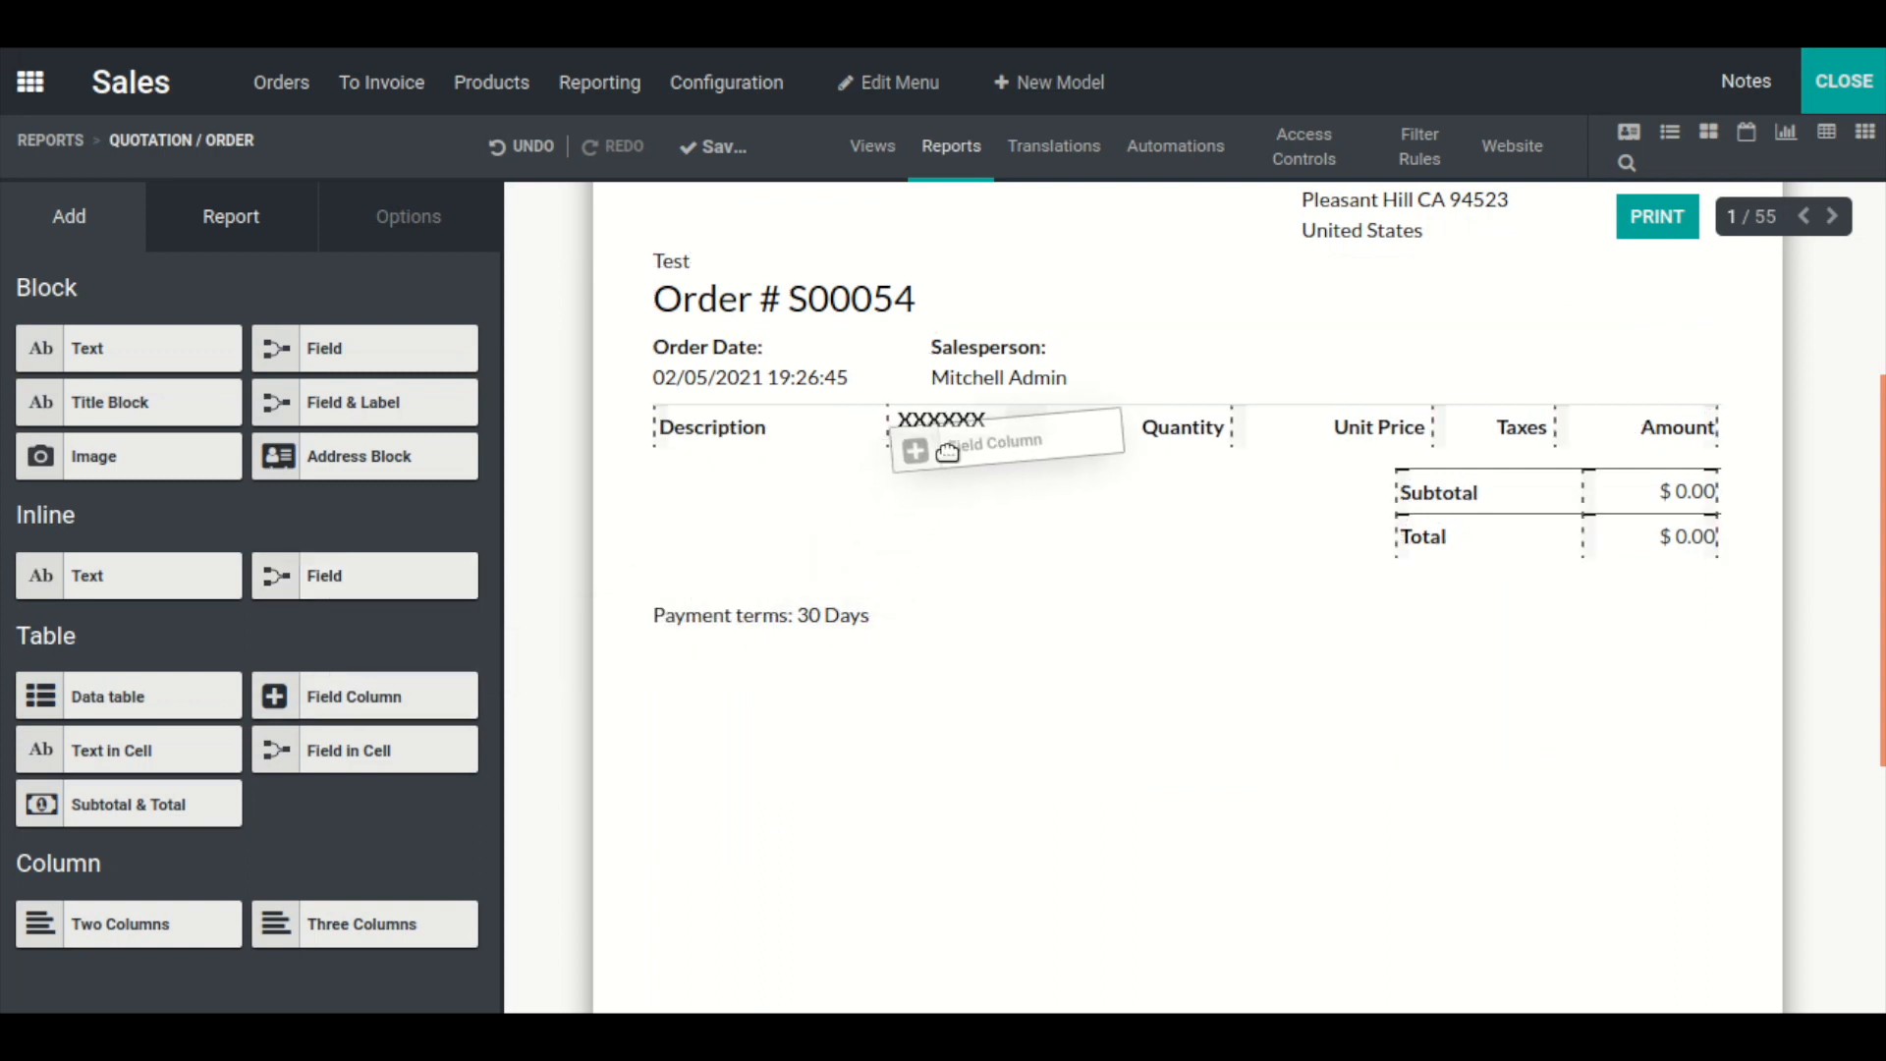
drag(948, 452, 997, 442)
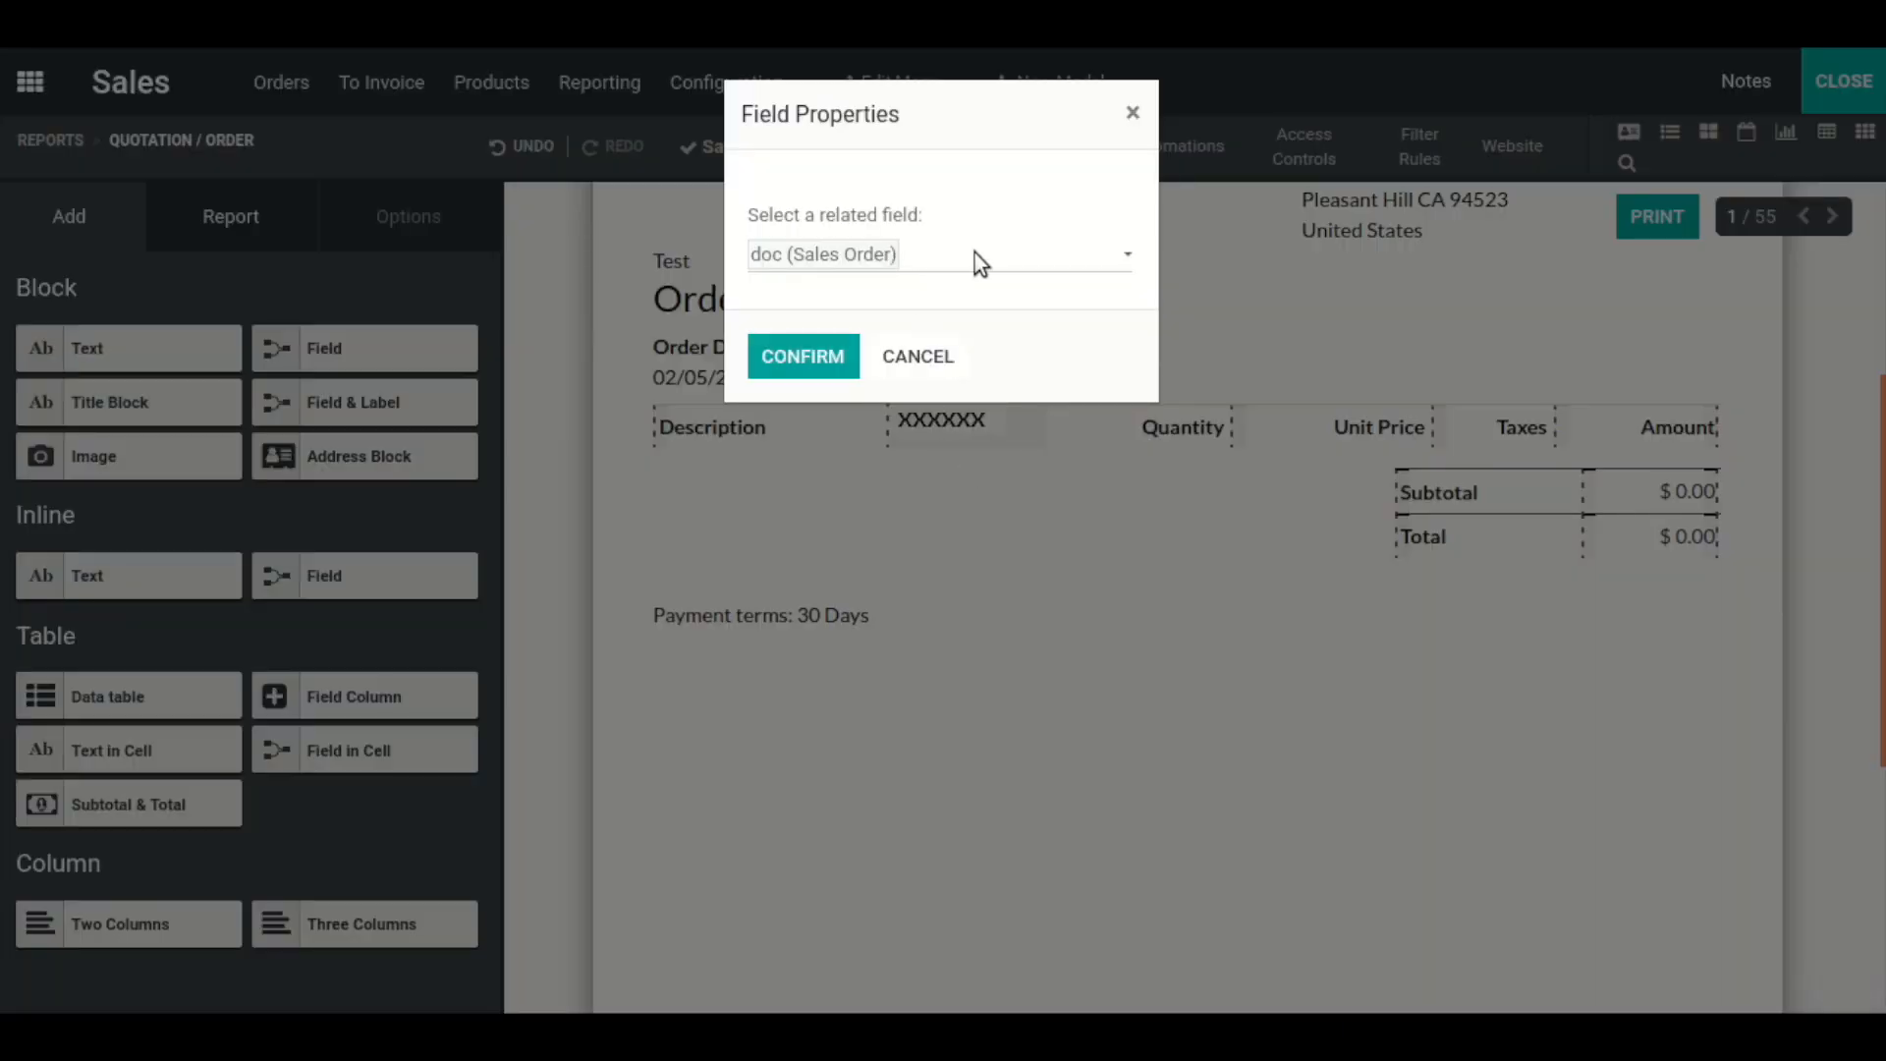
click(976, 255)
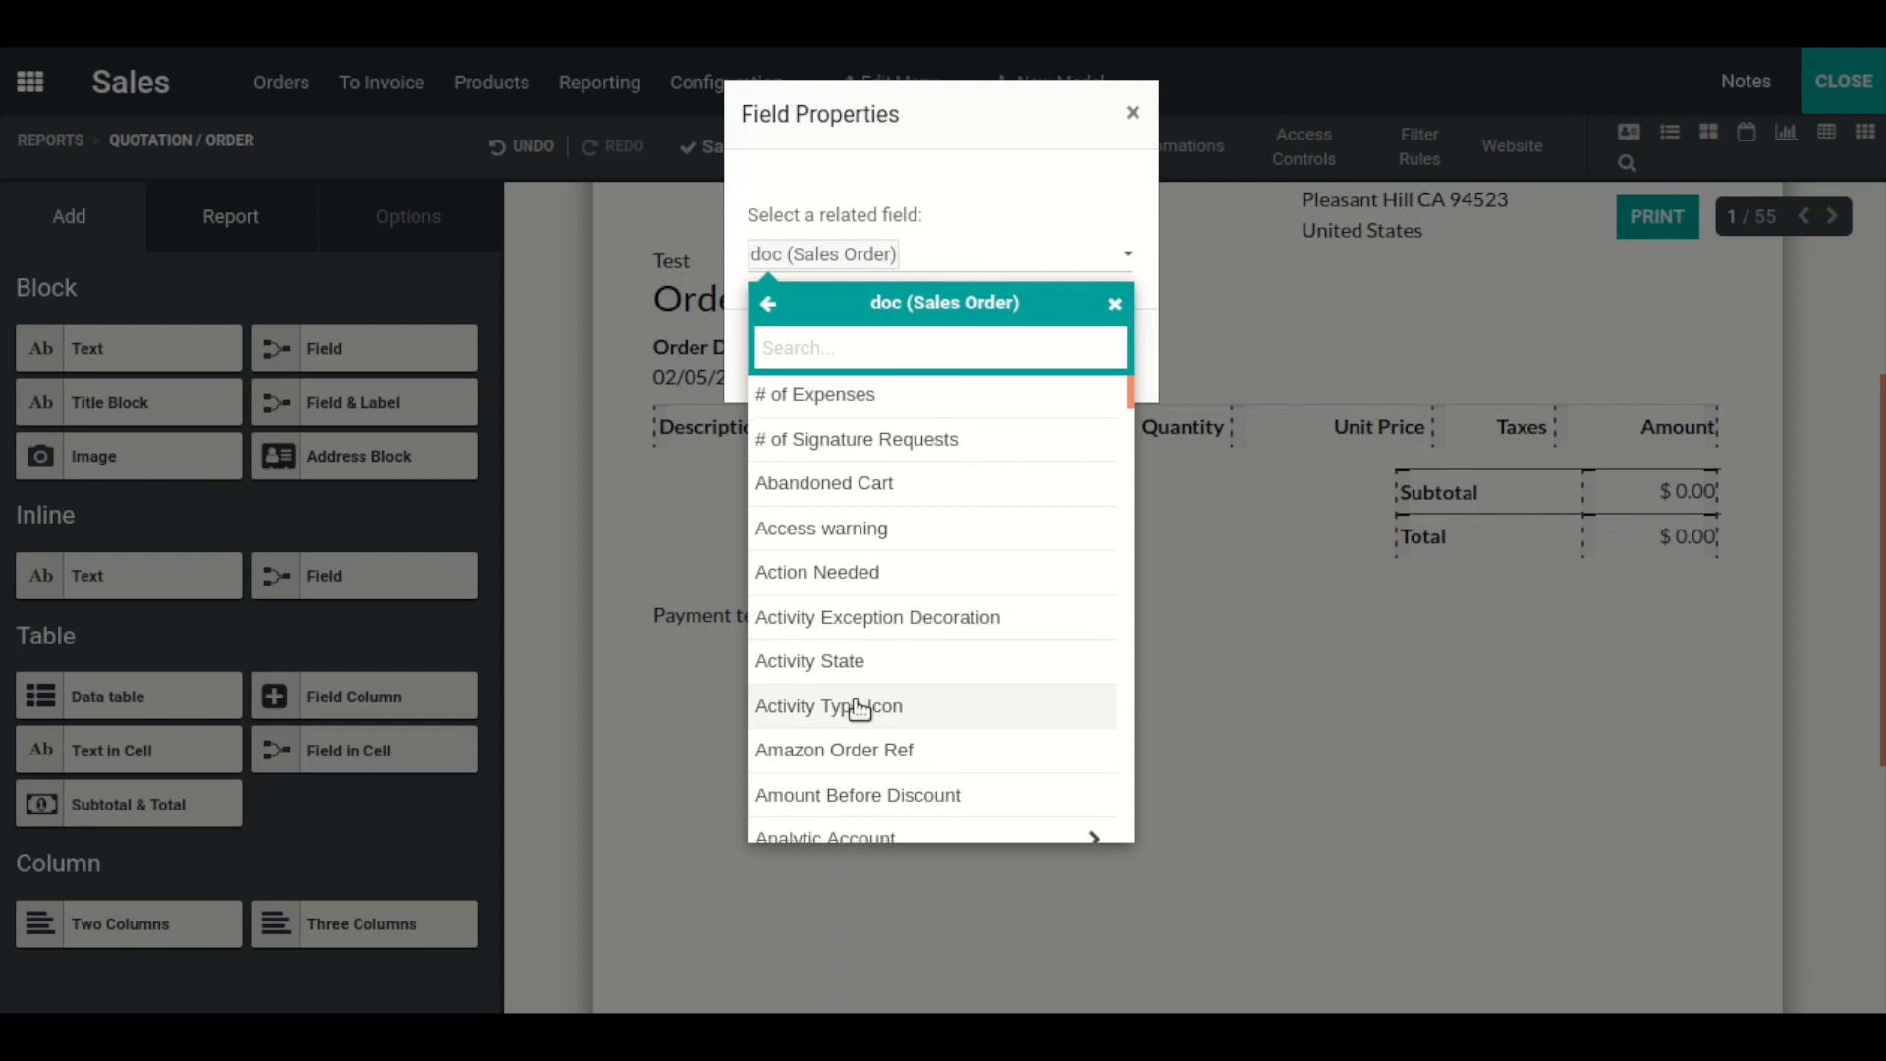
scroll(854, 705, down, 3)
scroll(853, 707, down, 2)
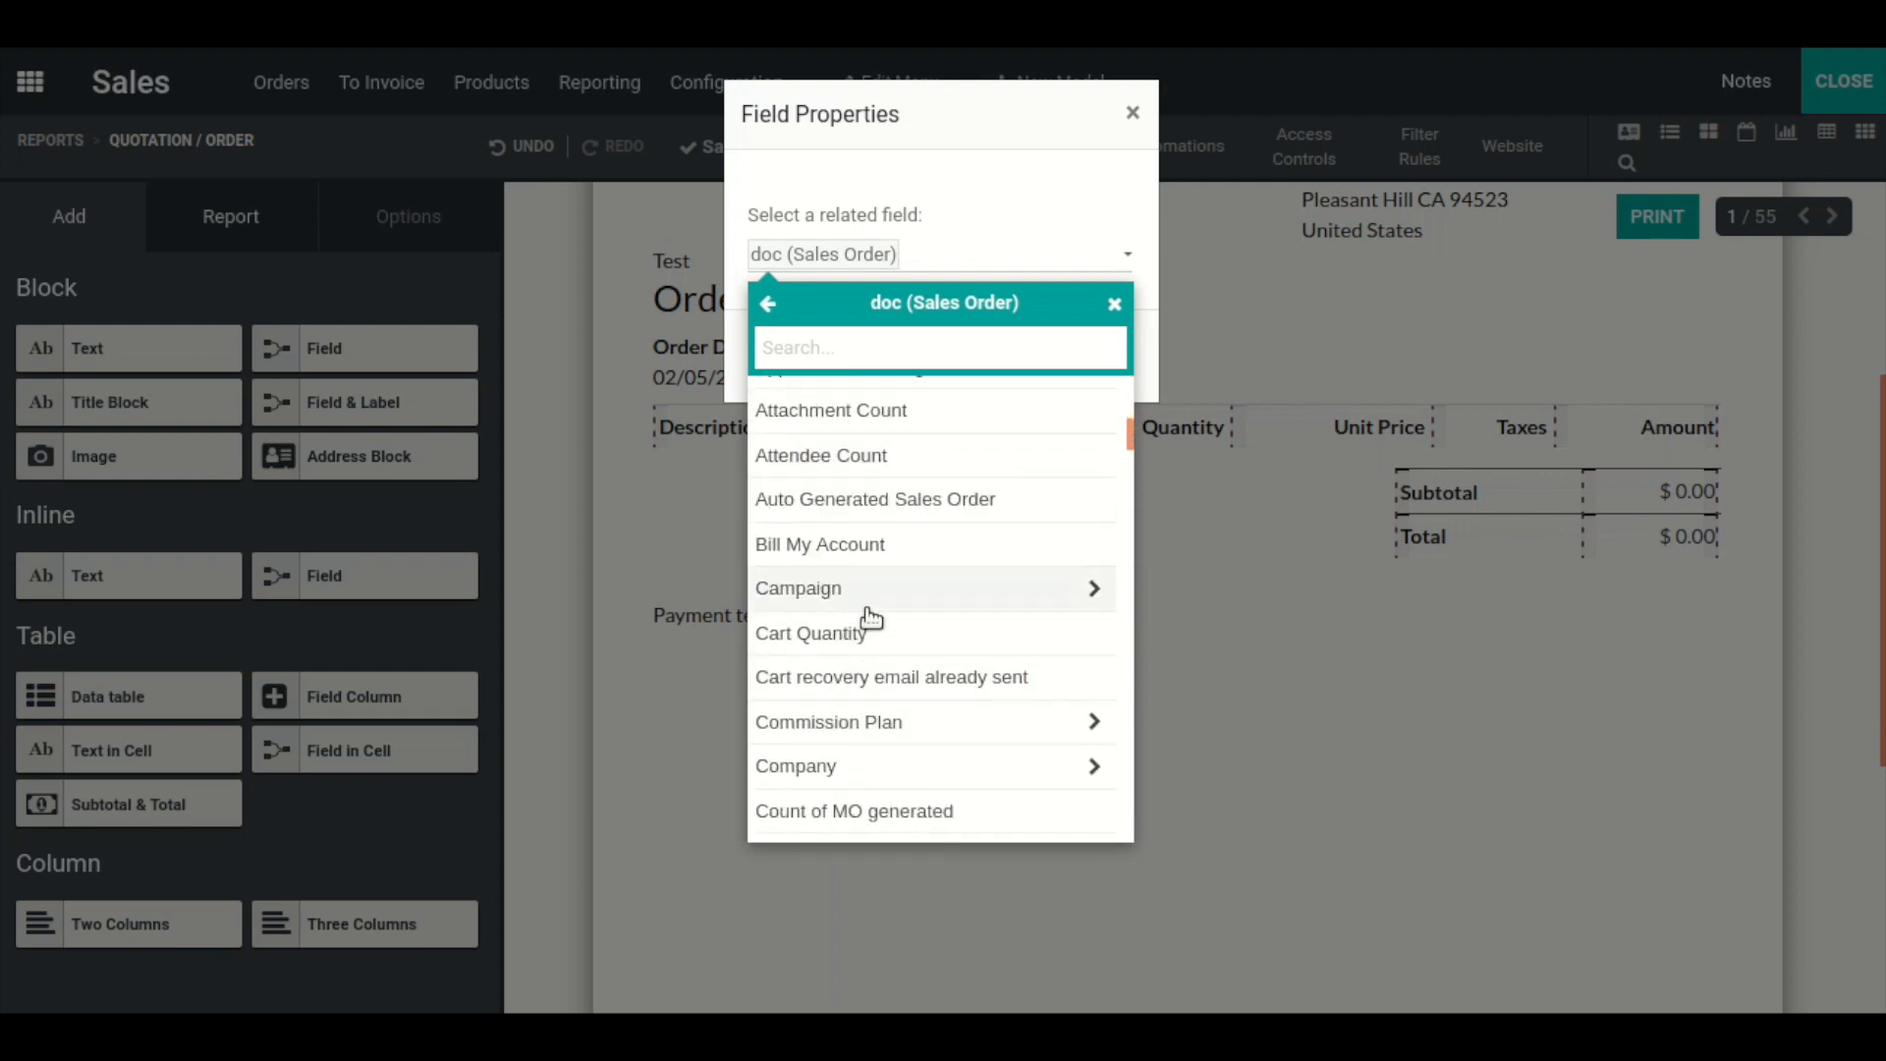
scroll(867, 661, down, 3)
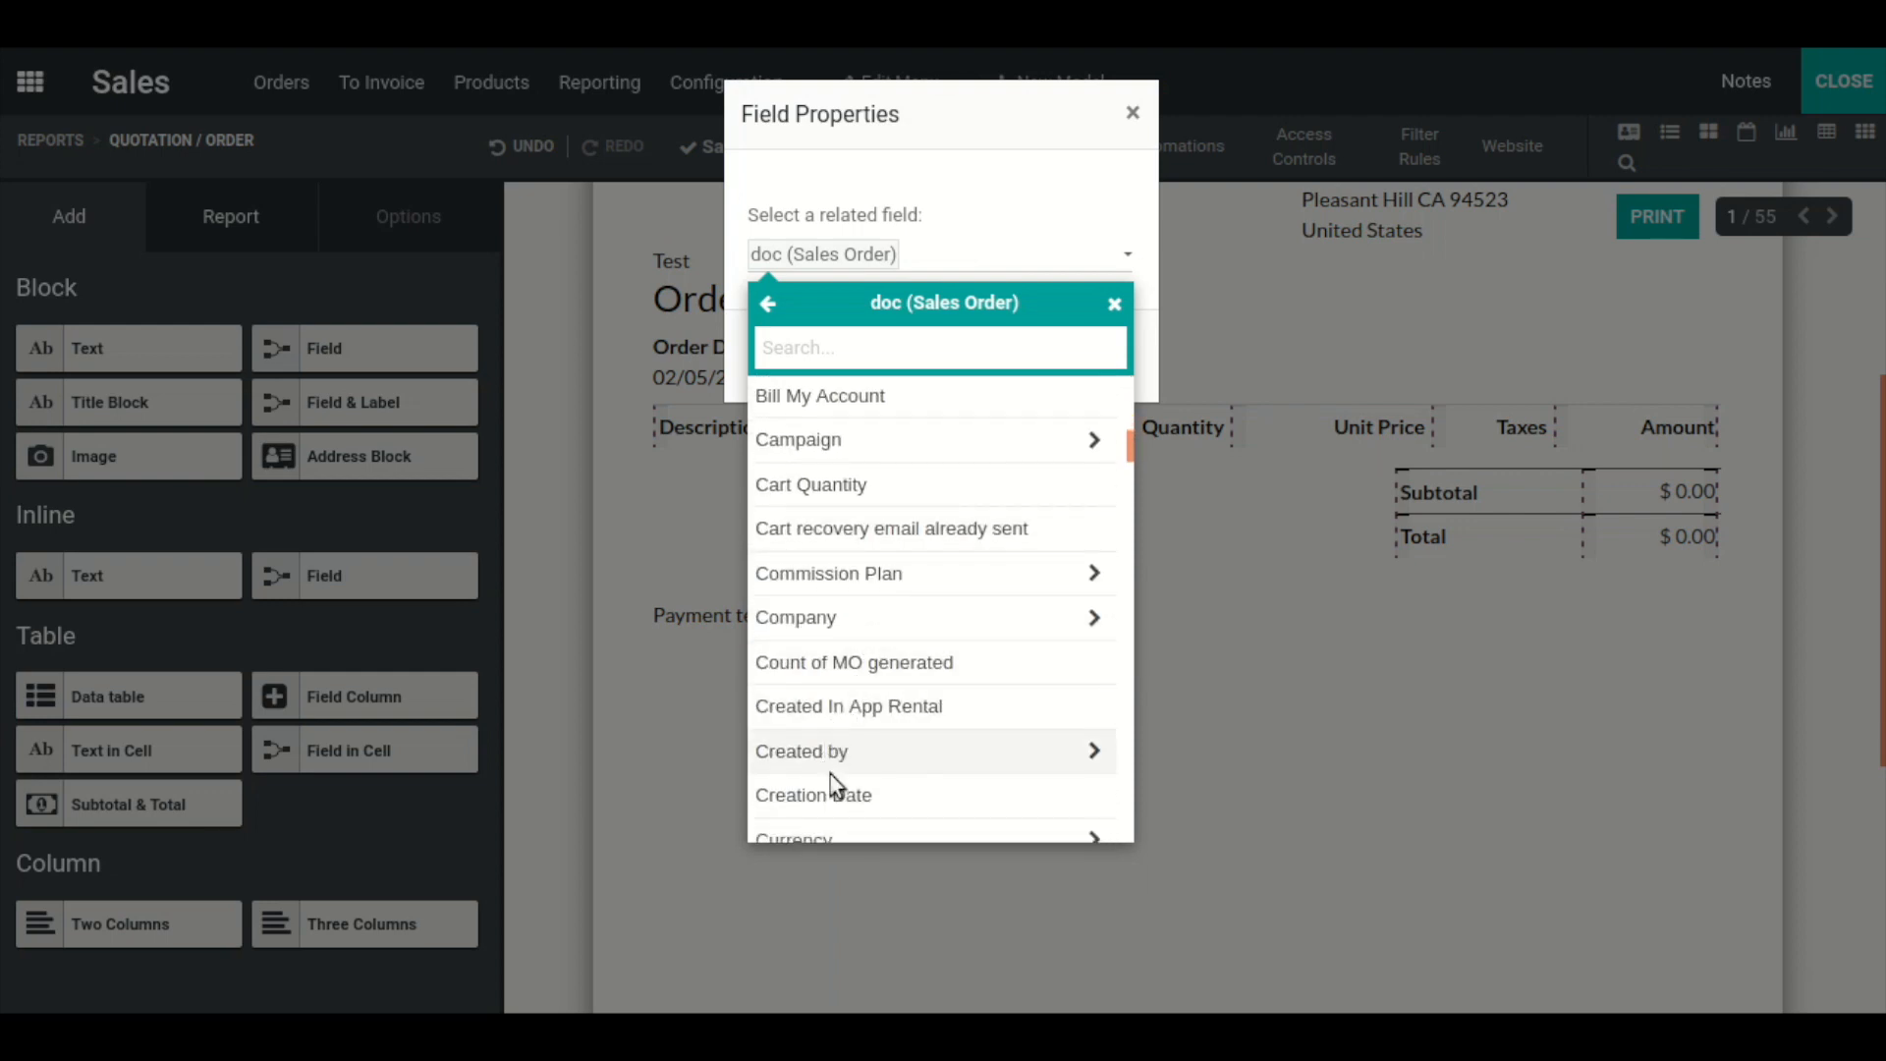
scroll(835, 786, down, 3)
click(842, 693)
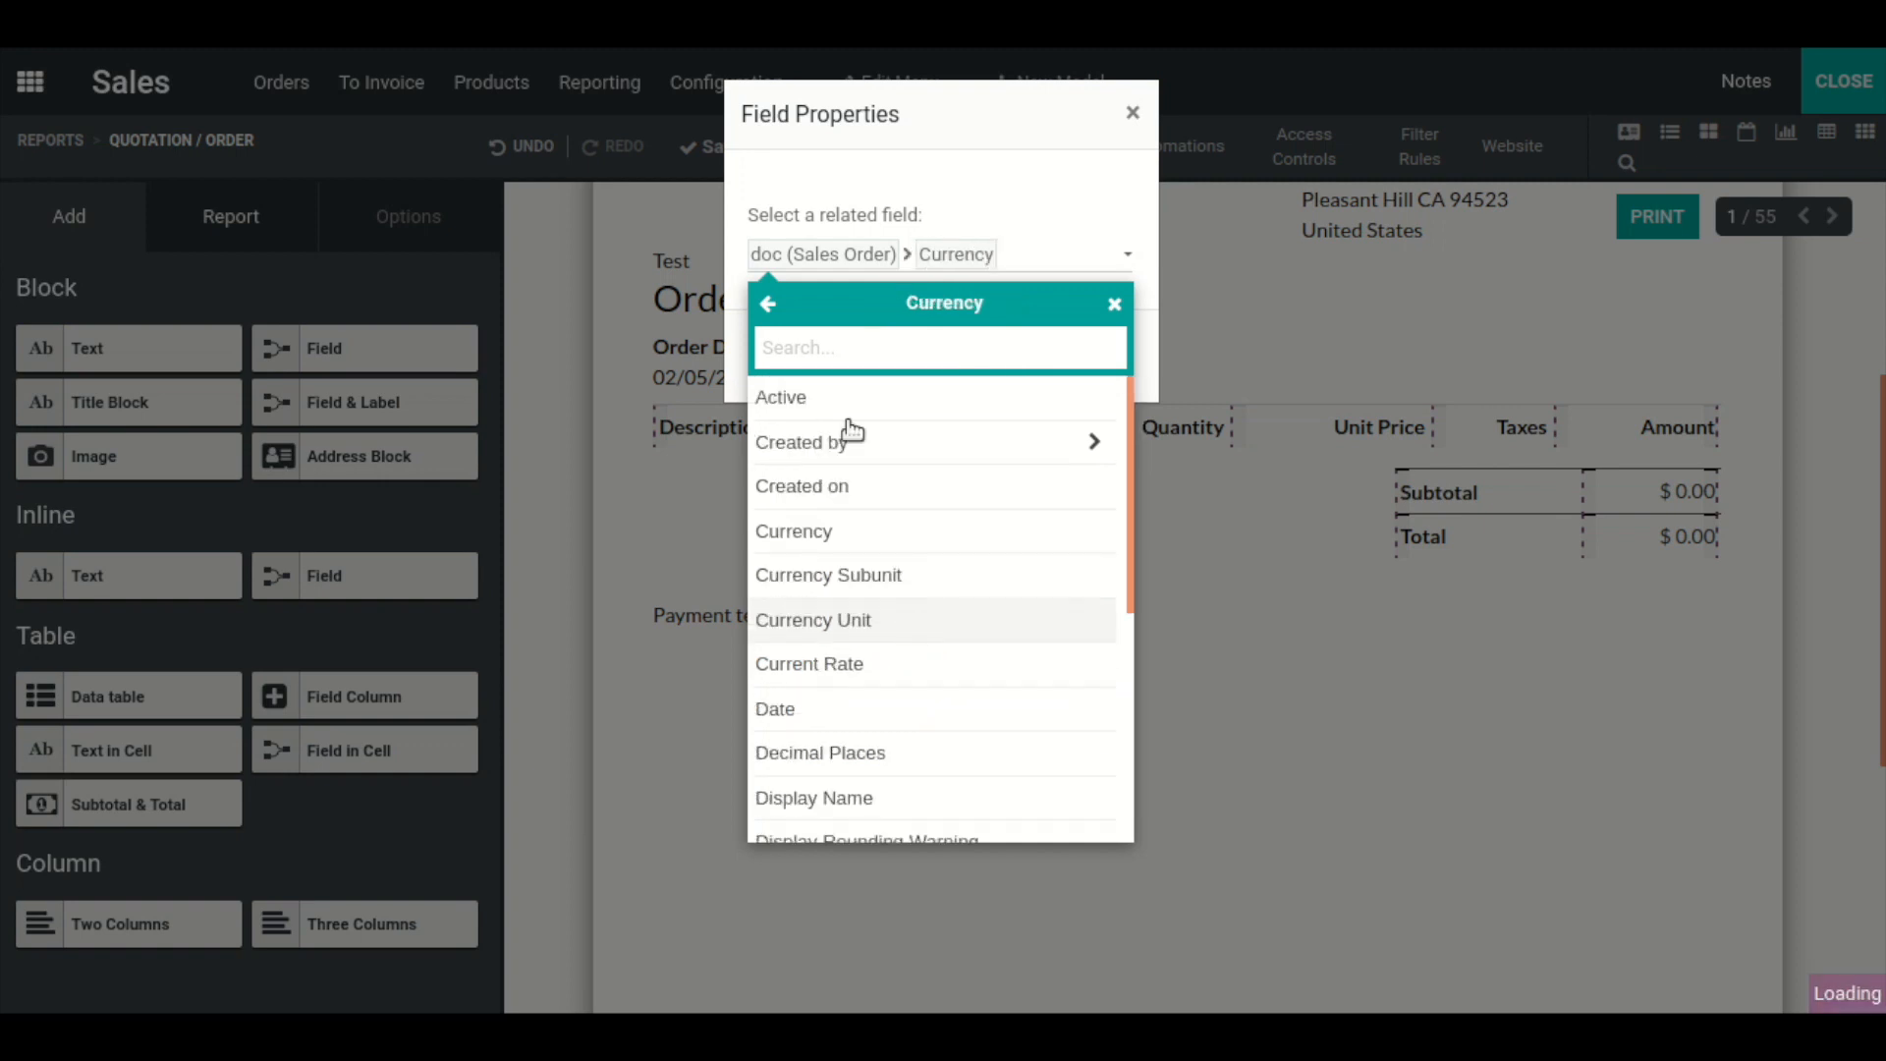
click(816, 546)
click(826, 369)
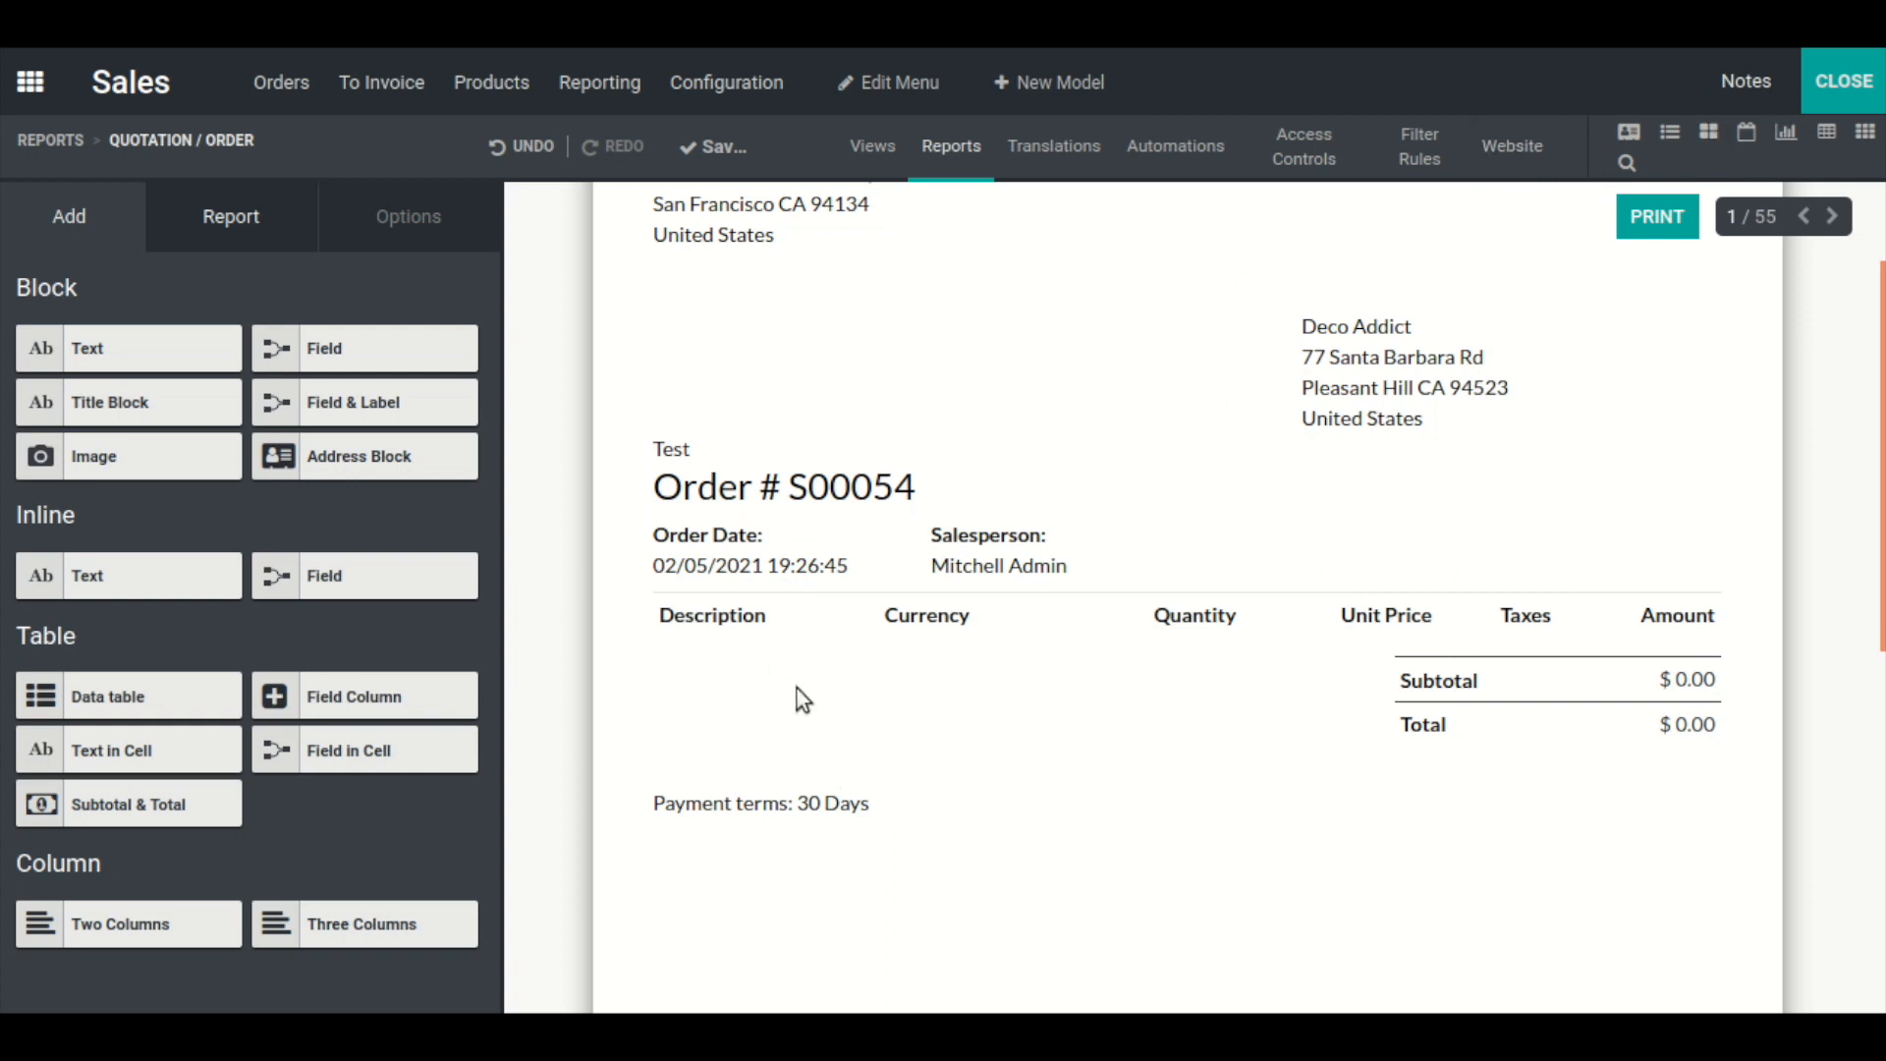
- Close Studio and start editing sales order S00054
click(1748, 95)
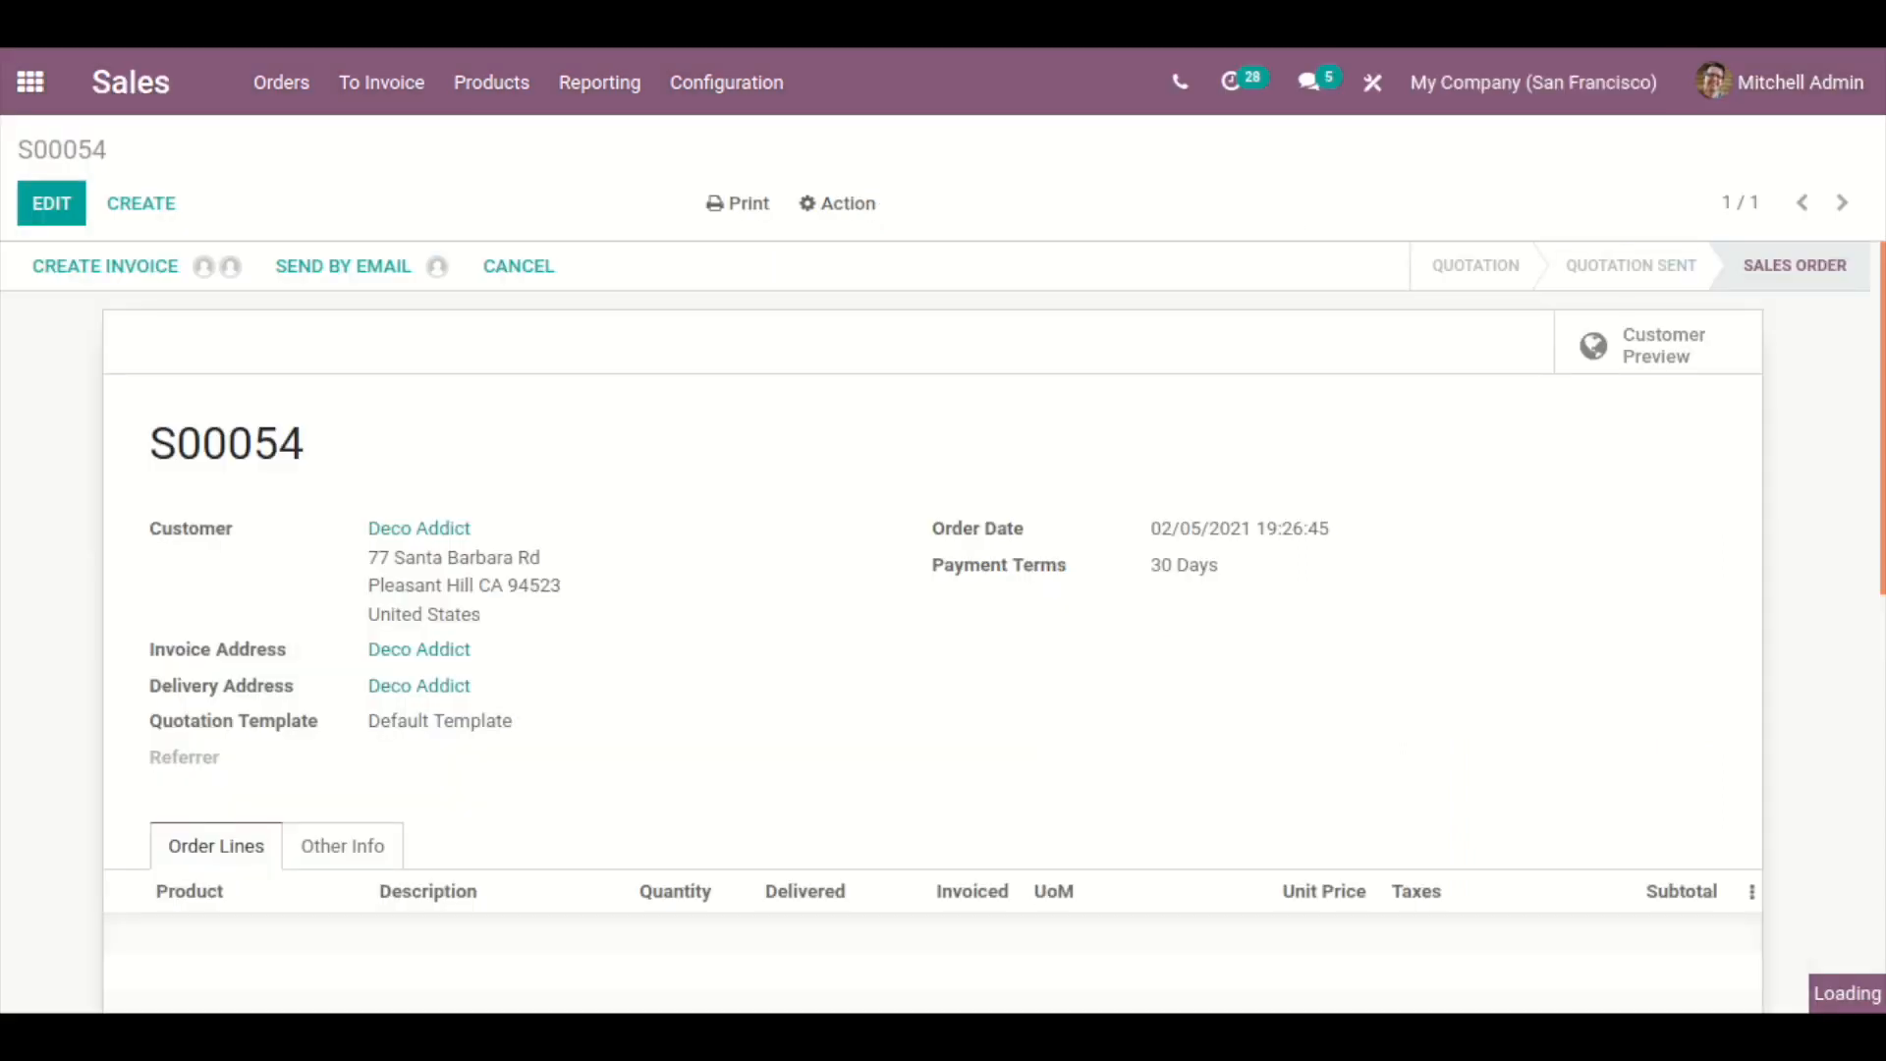
click(50, 202)
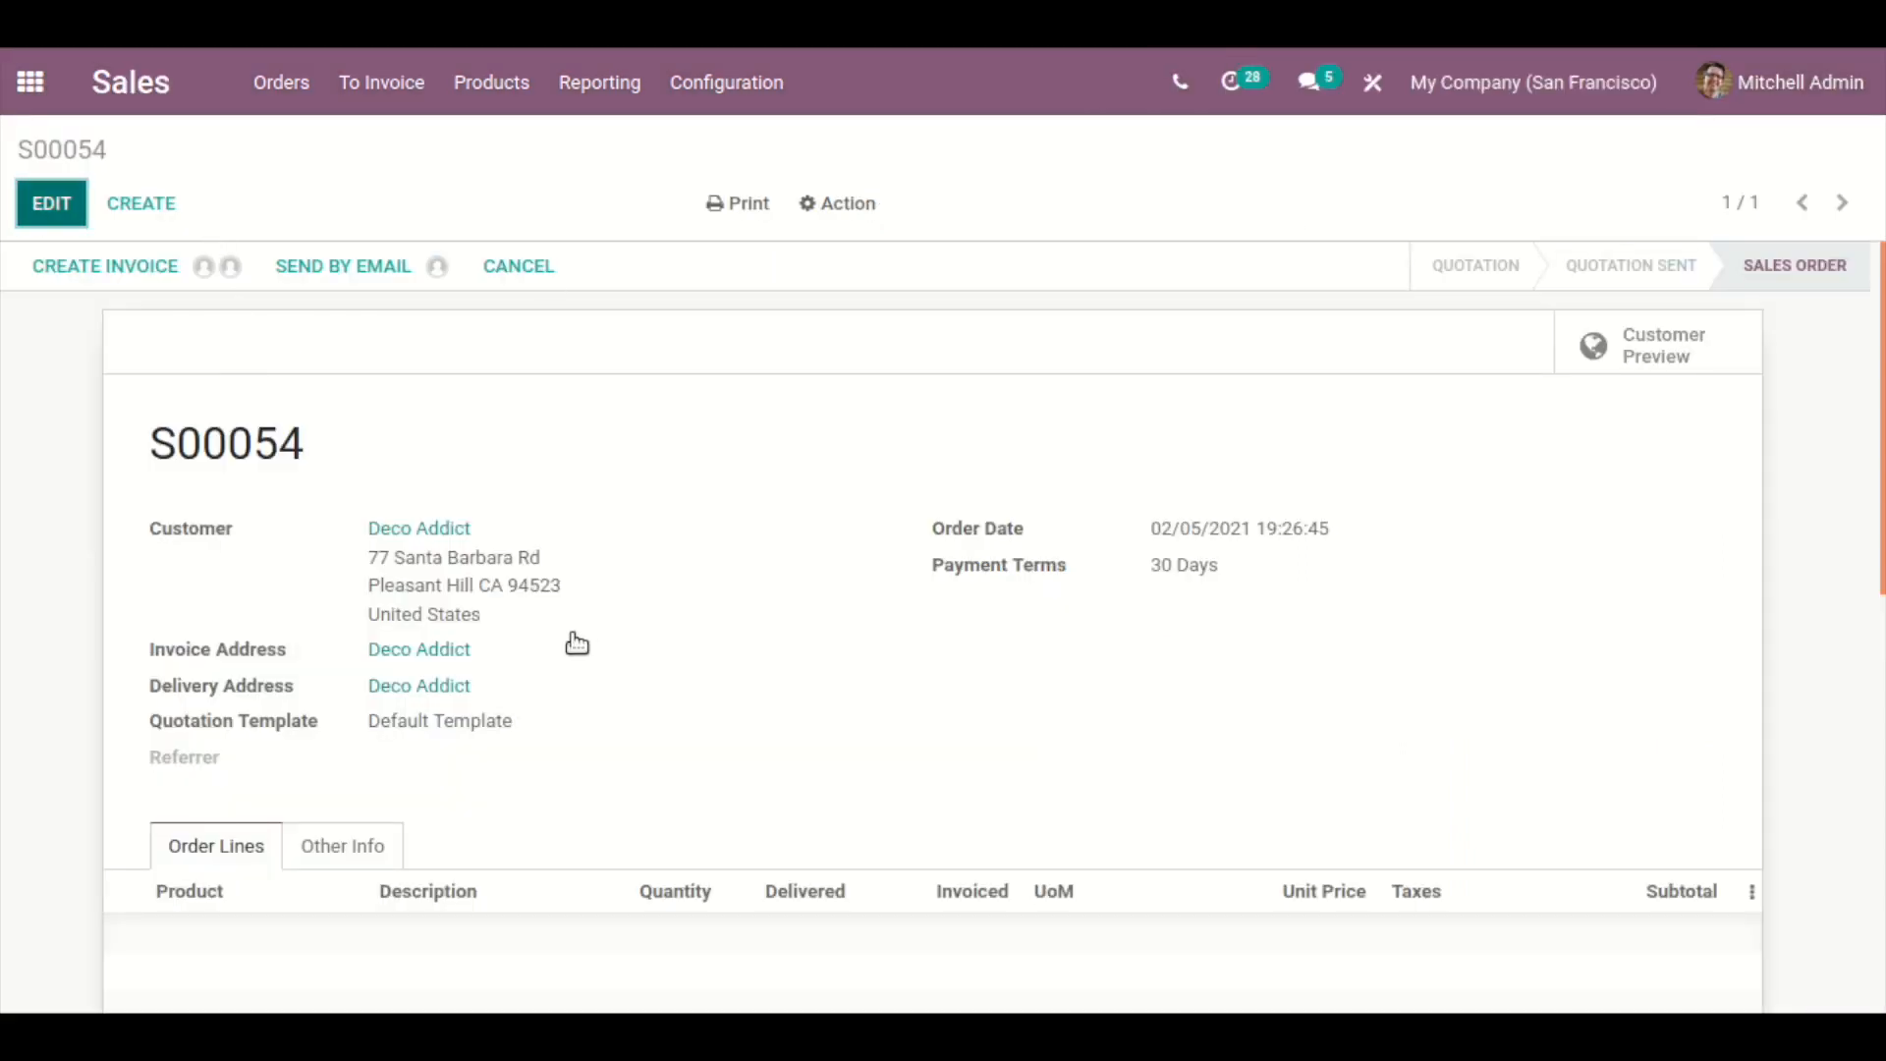
scroll(756, 423, down, 3)
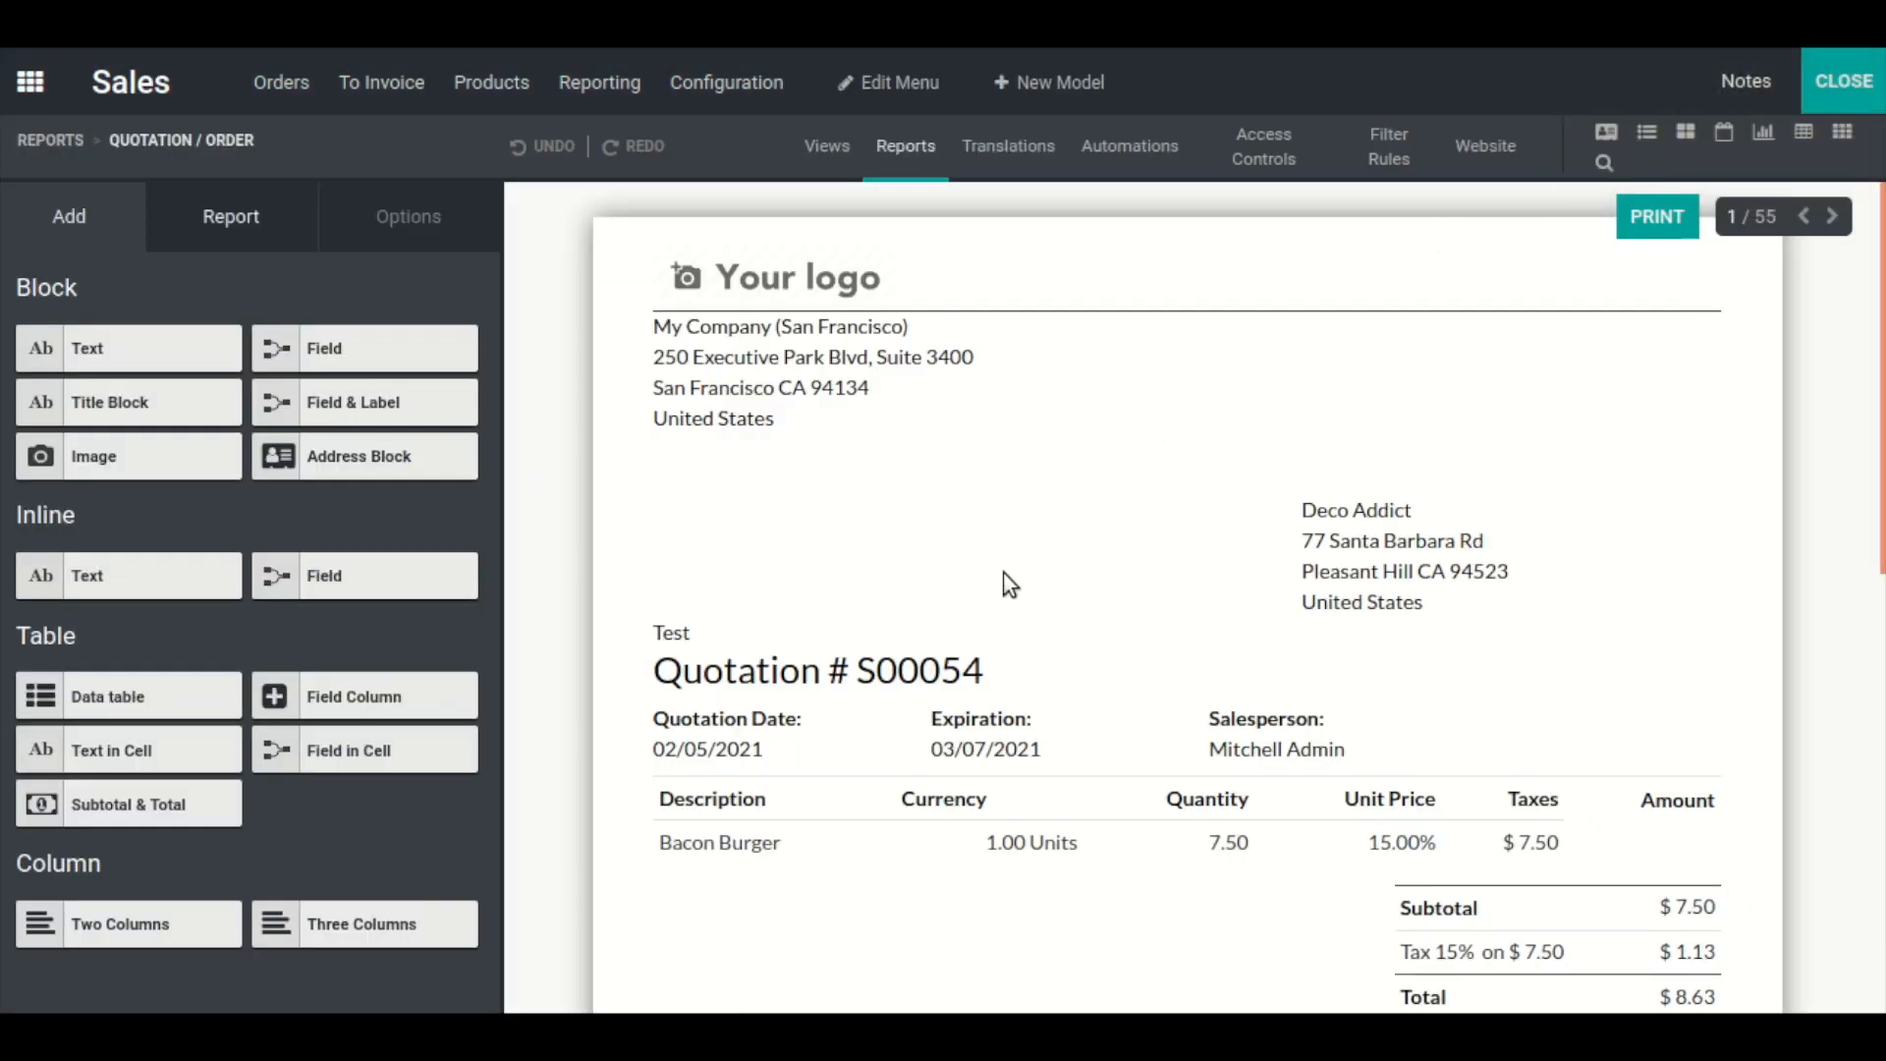
- Insert a field column between Description and Currency in the order lines table, using the Sales Order Line's Created on field
scroll(1008, 585, down, 3)
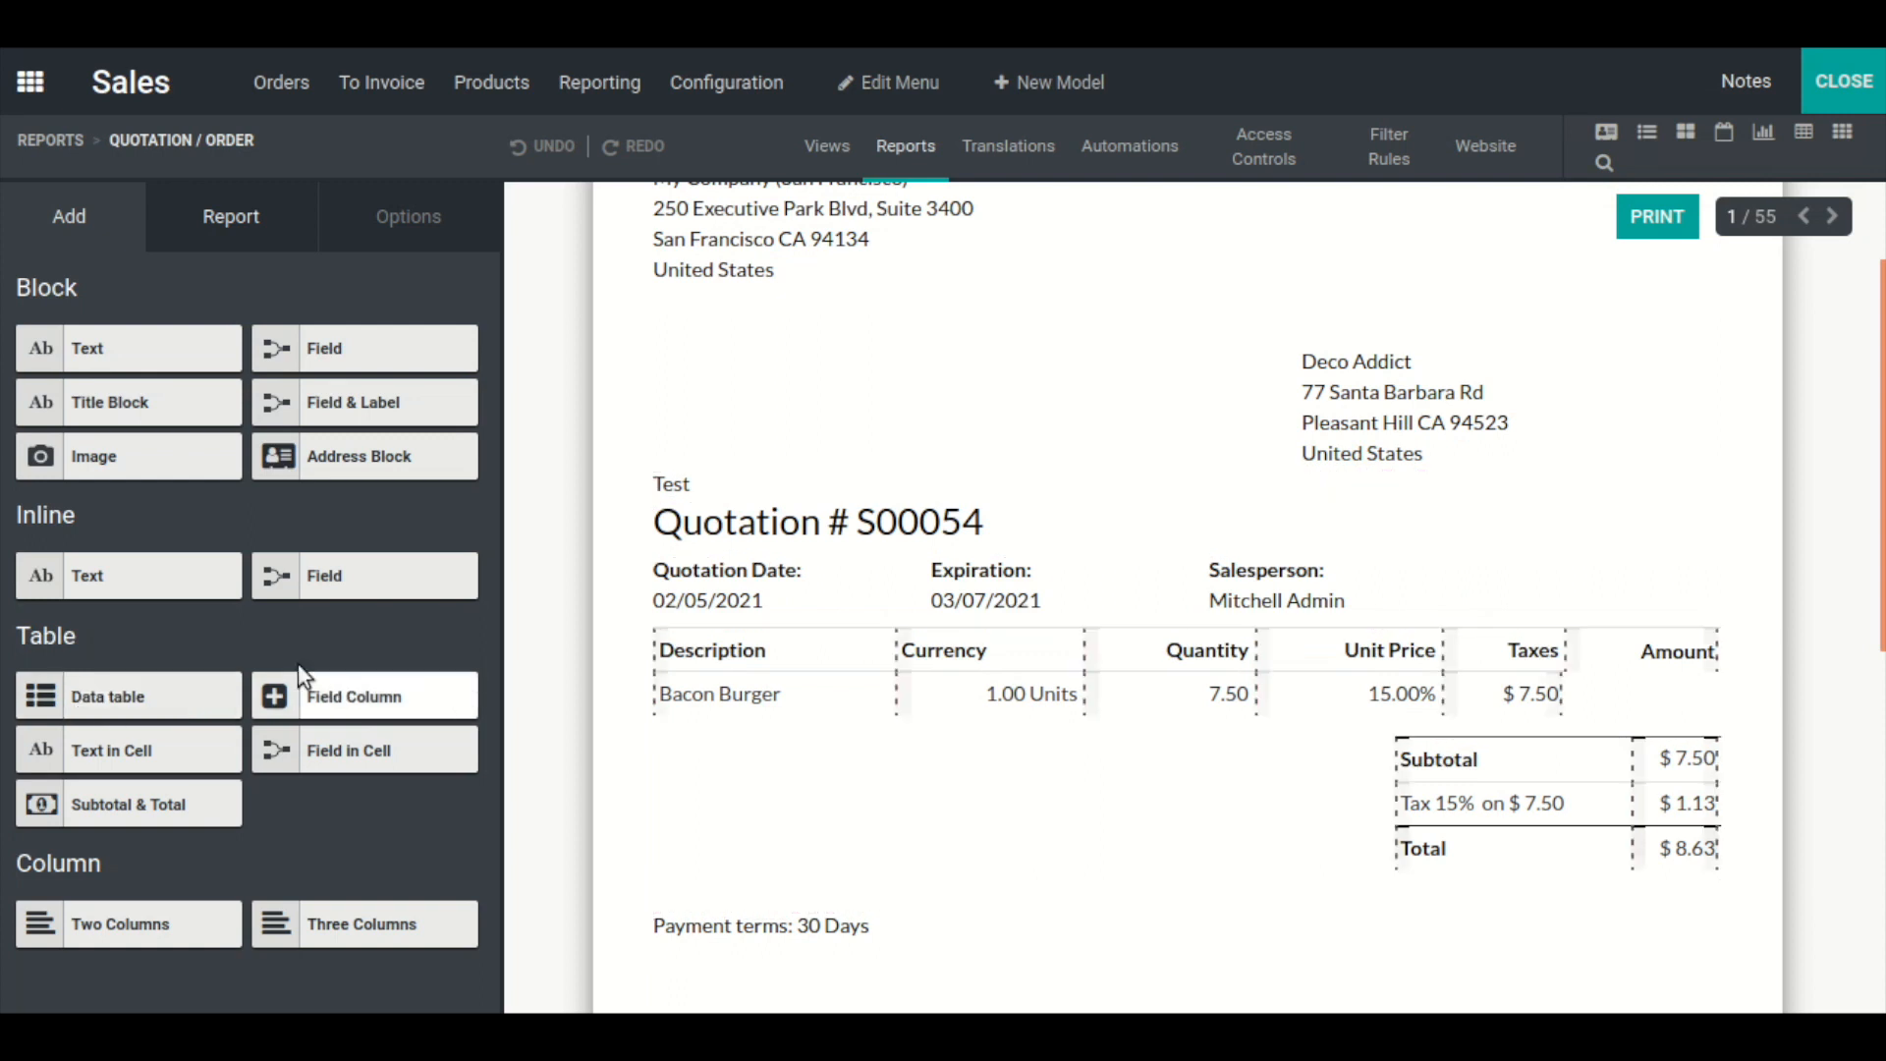
drag(368, 699, 946, 658)
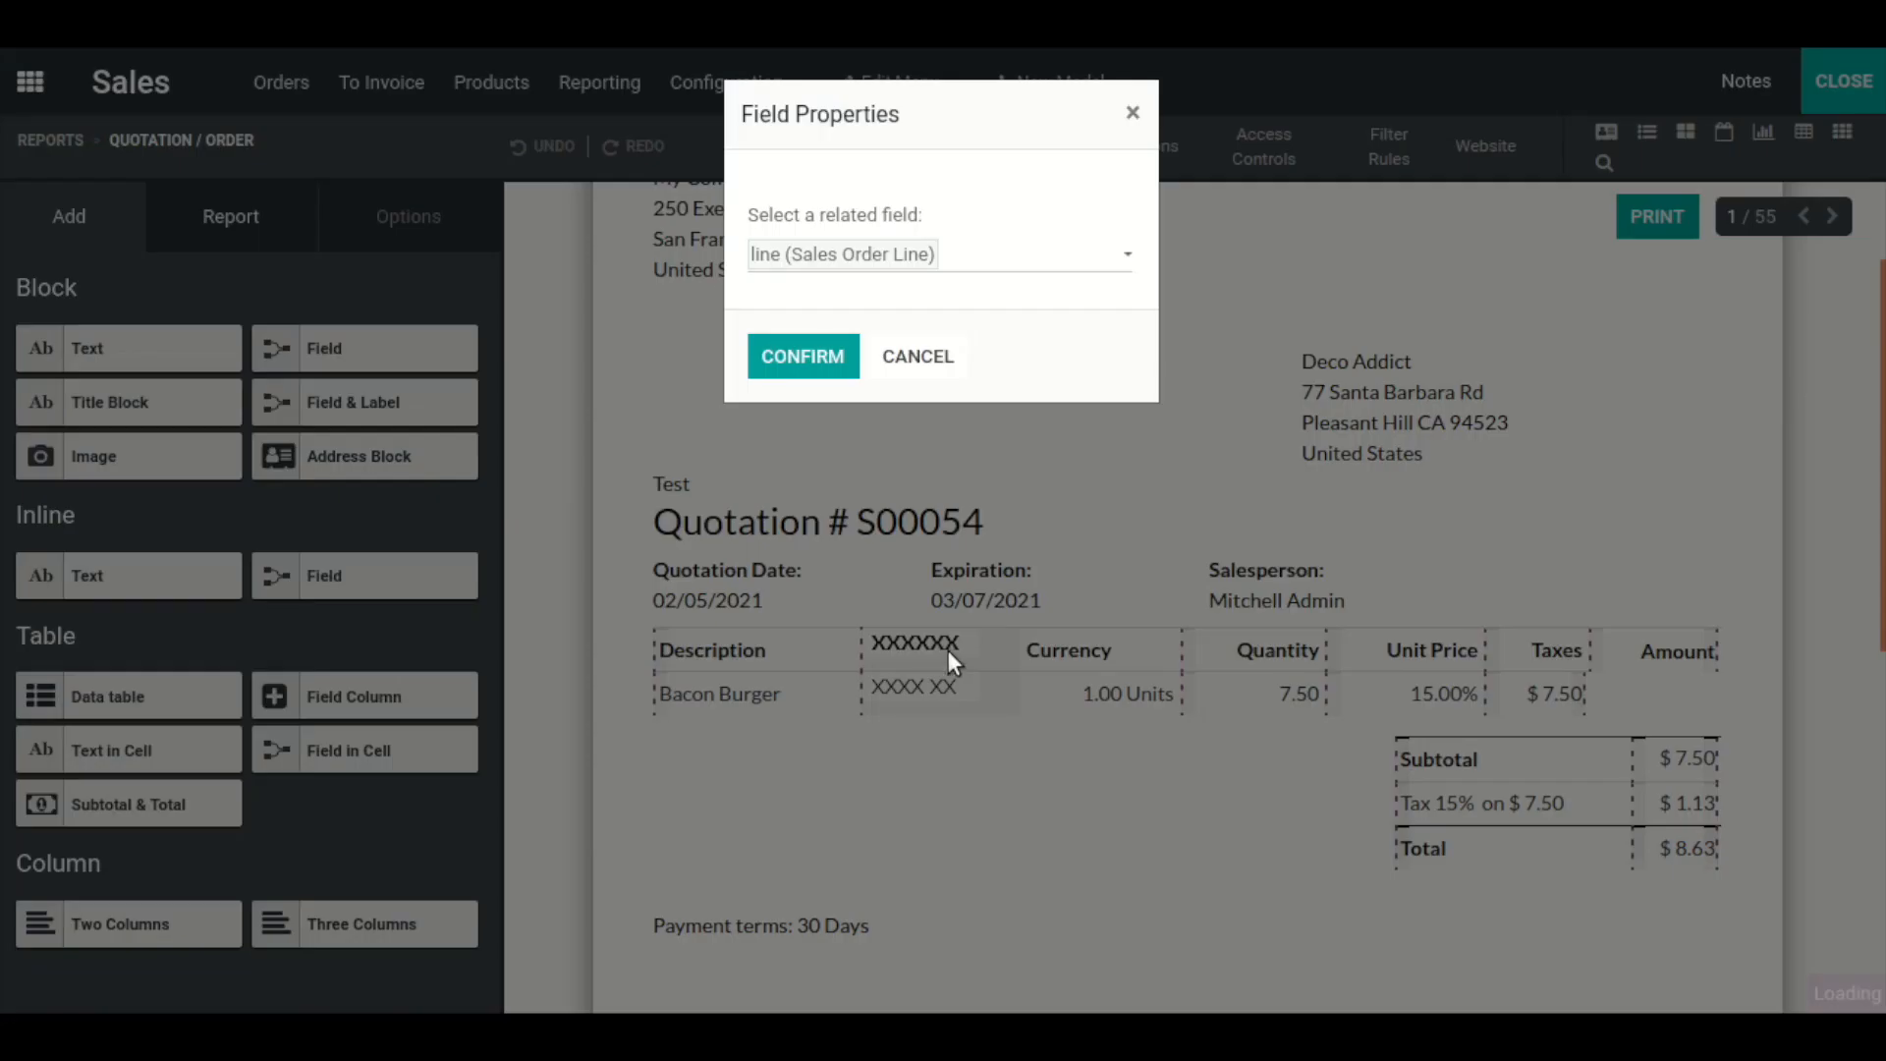
click(902, 257)
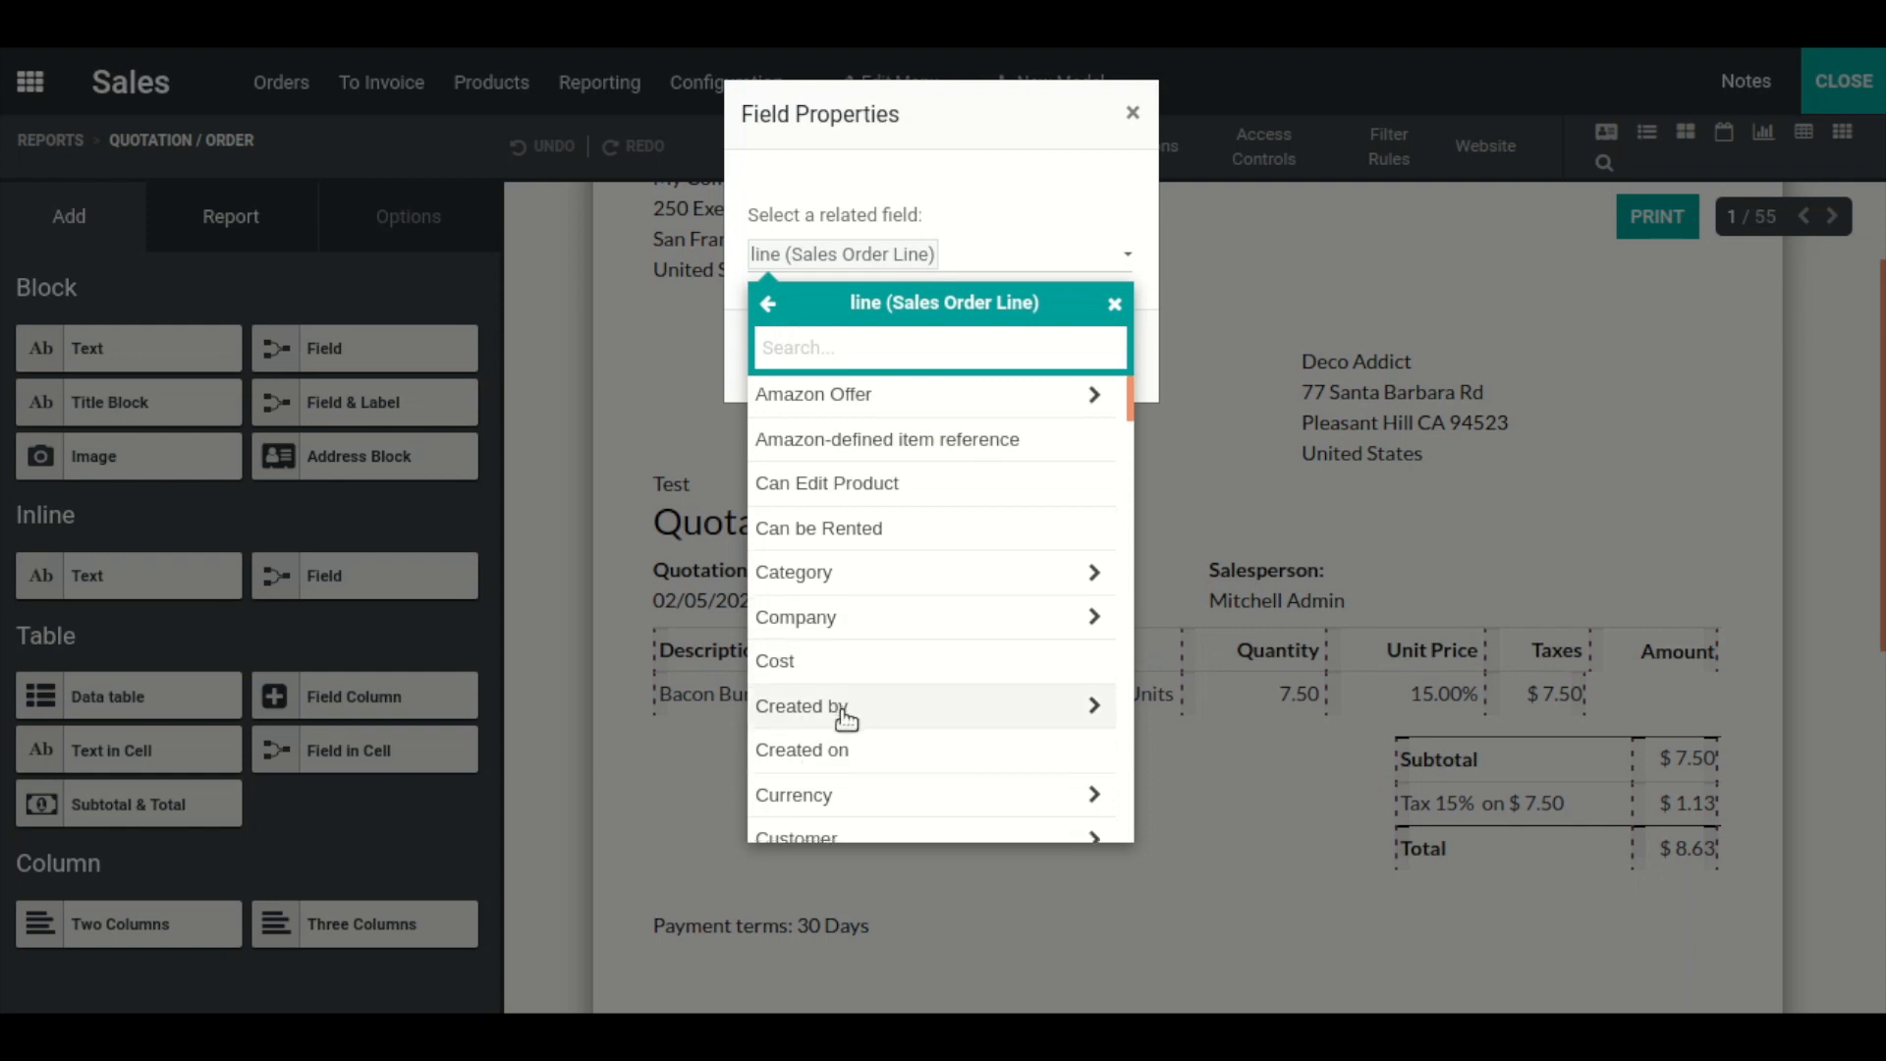
scroll(841, 716, down, 2)
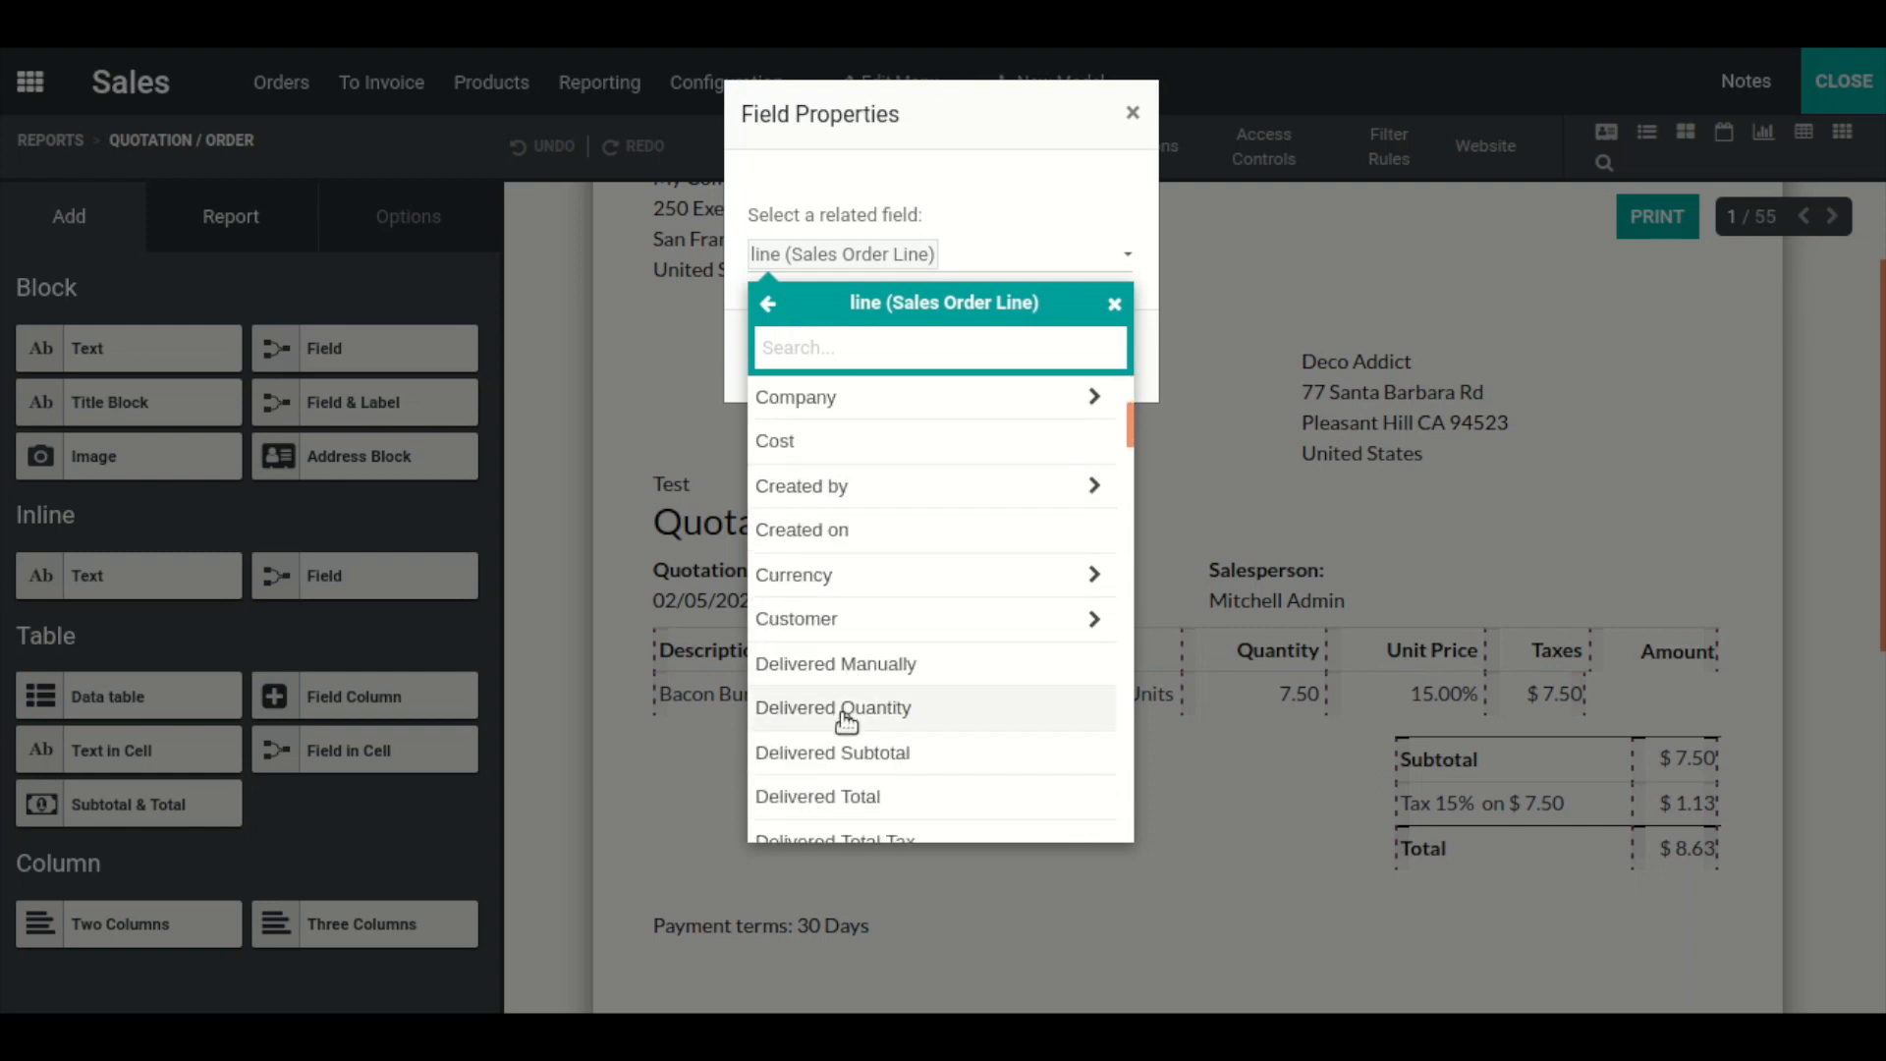
click(860, 538)
click(805, 361)
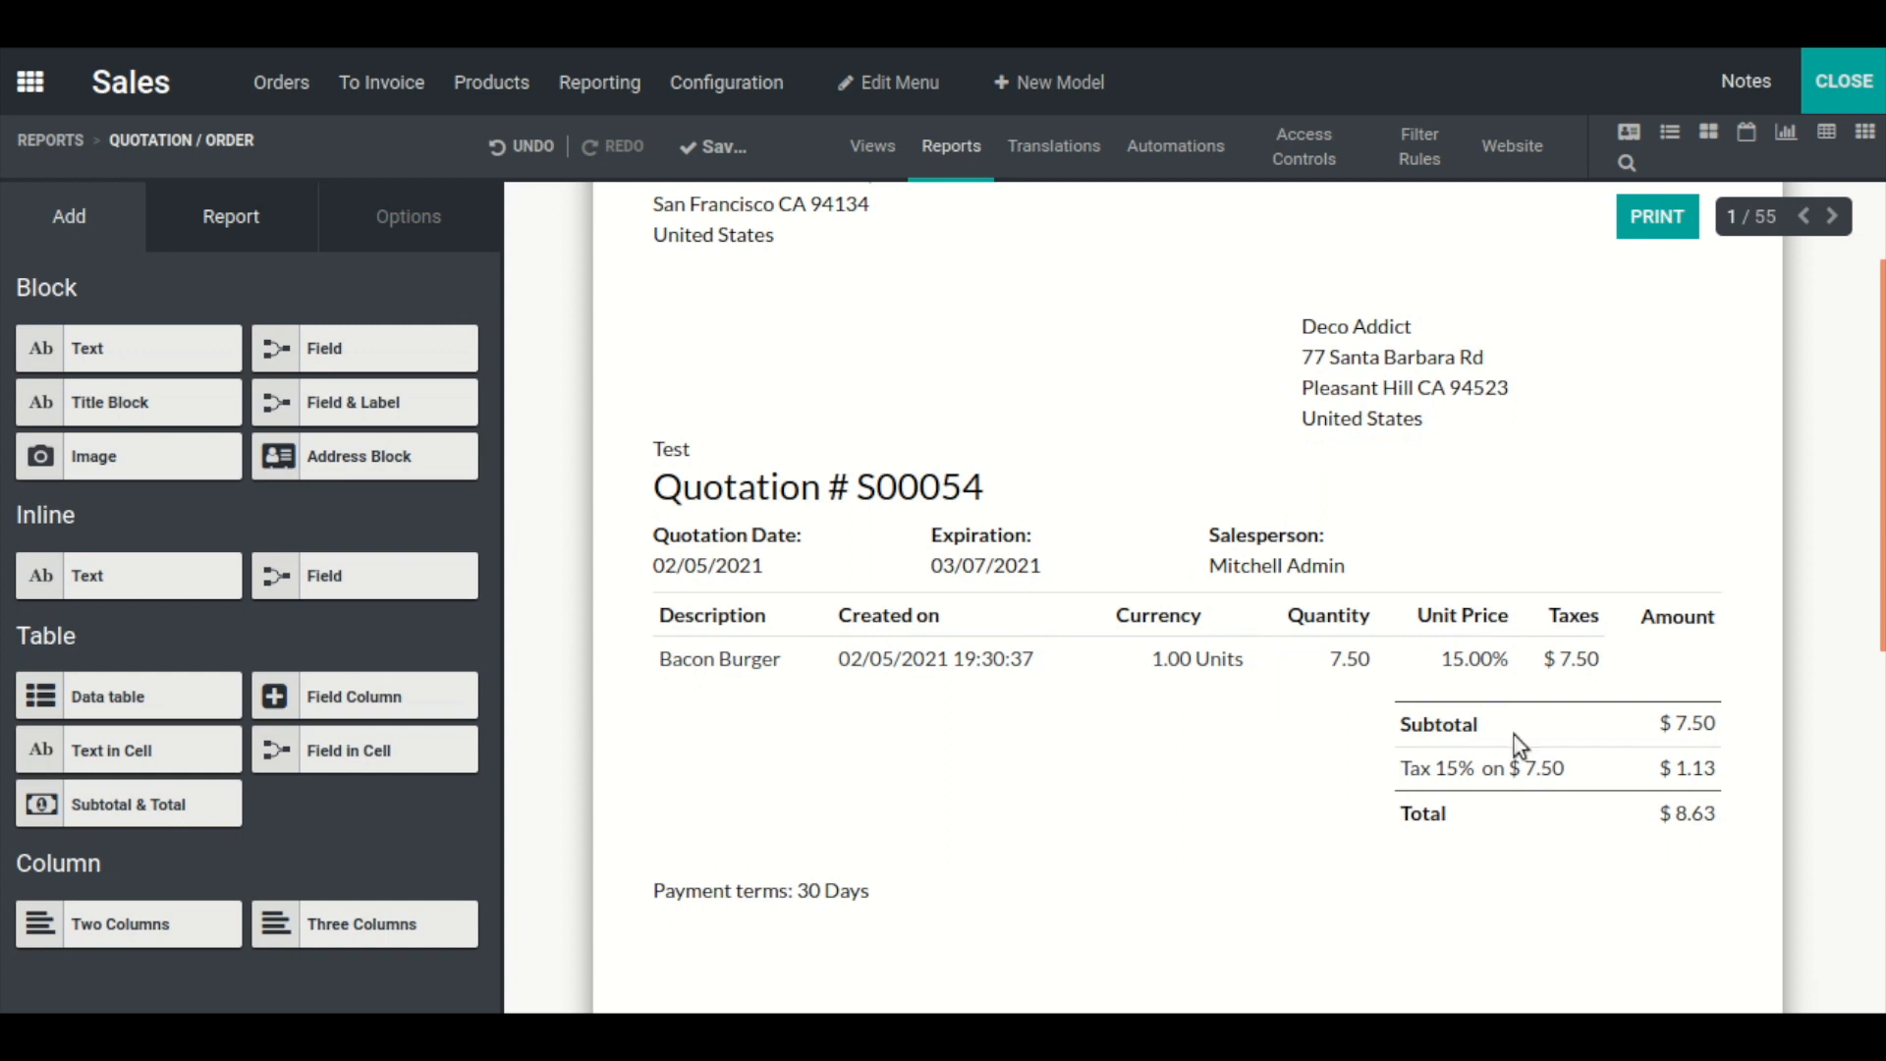
- Select the customer address block in the report and choose Linebreak as its address separator
scroll(1064, 704, down, 2)
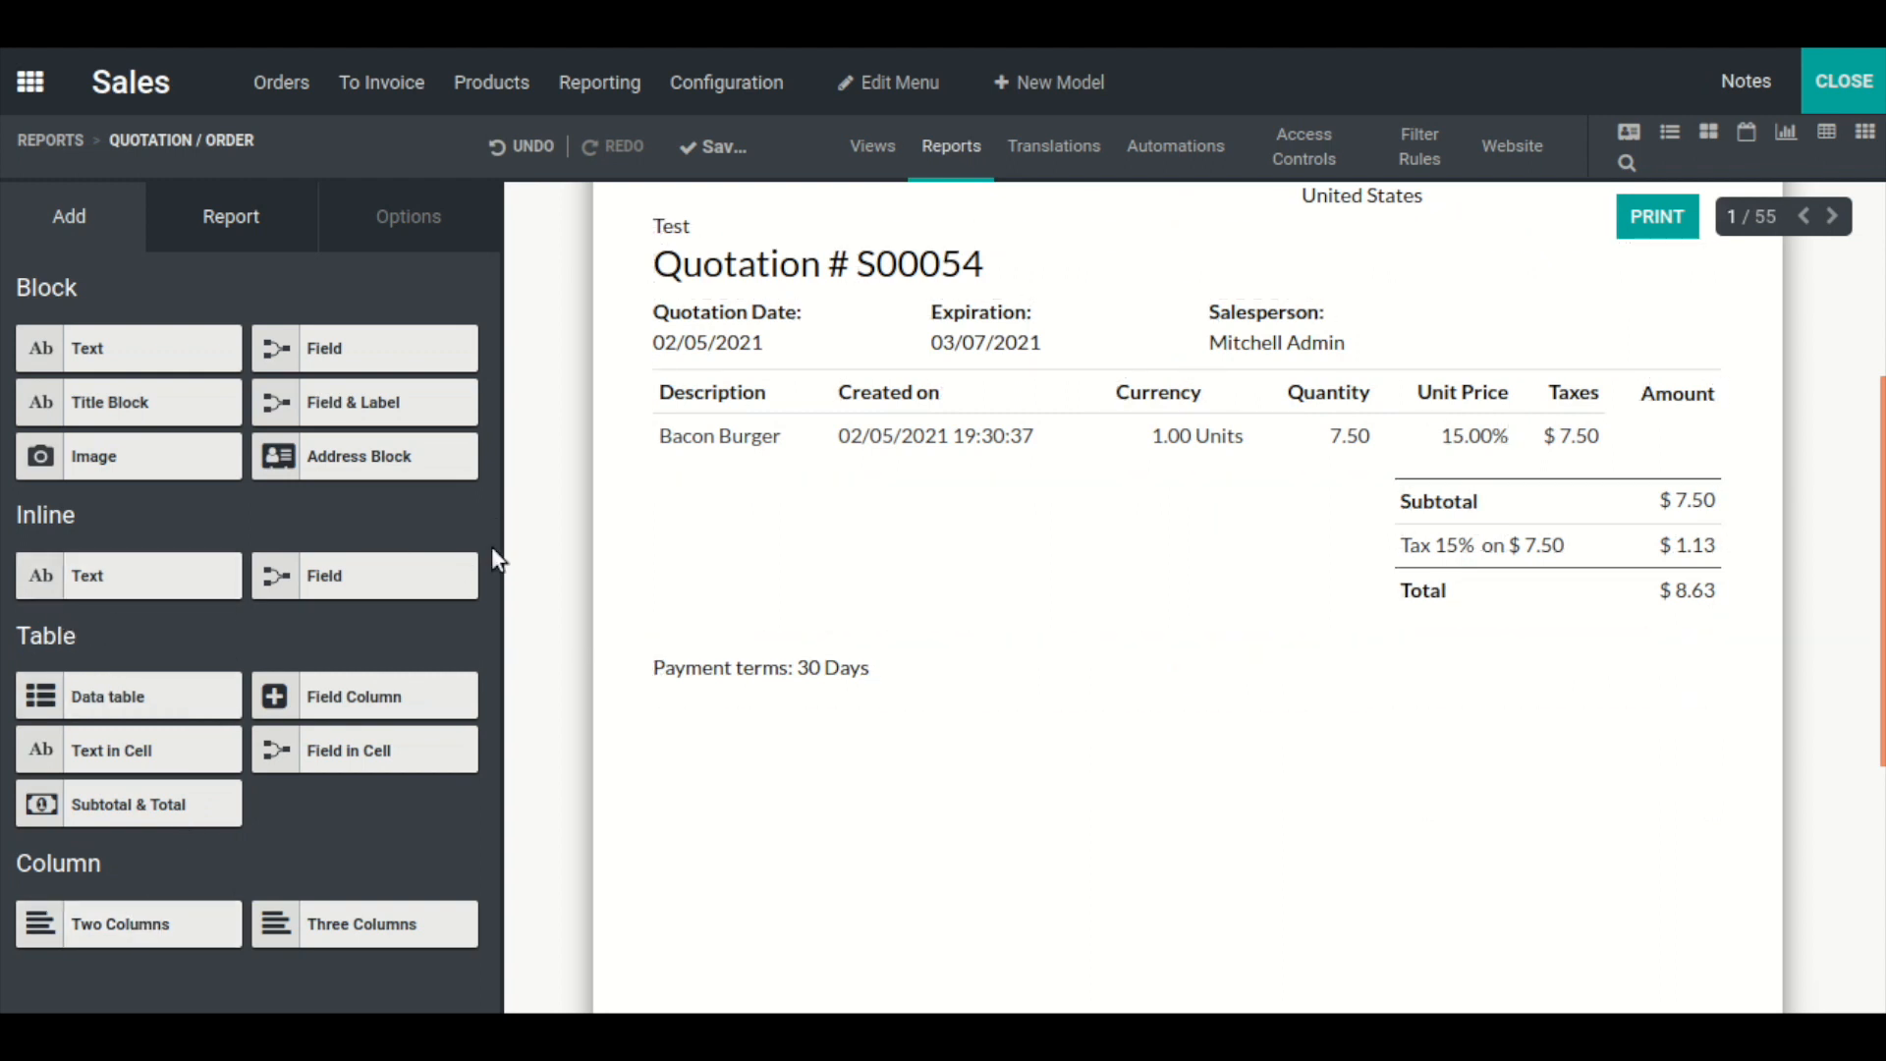
scroll(1028, 387, up, 4)
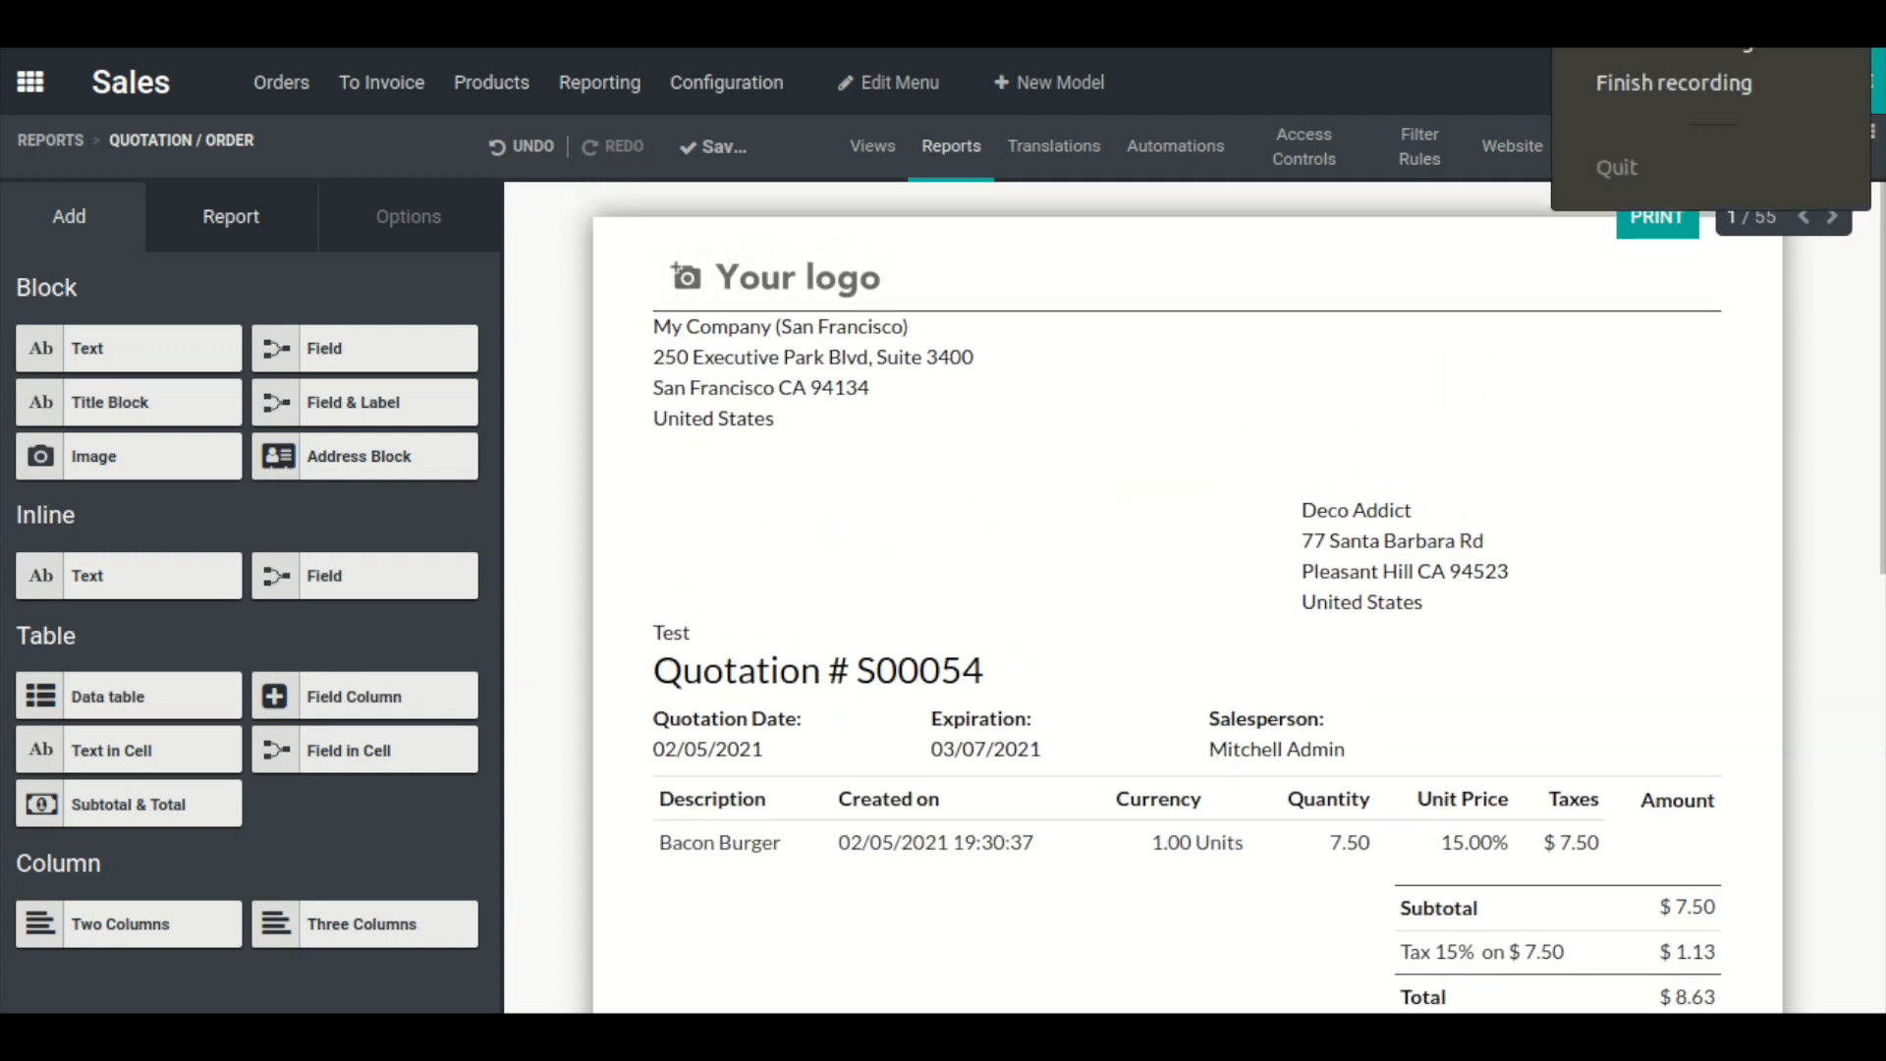
click(1402, 537)
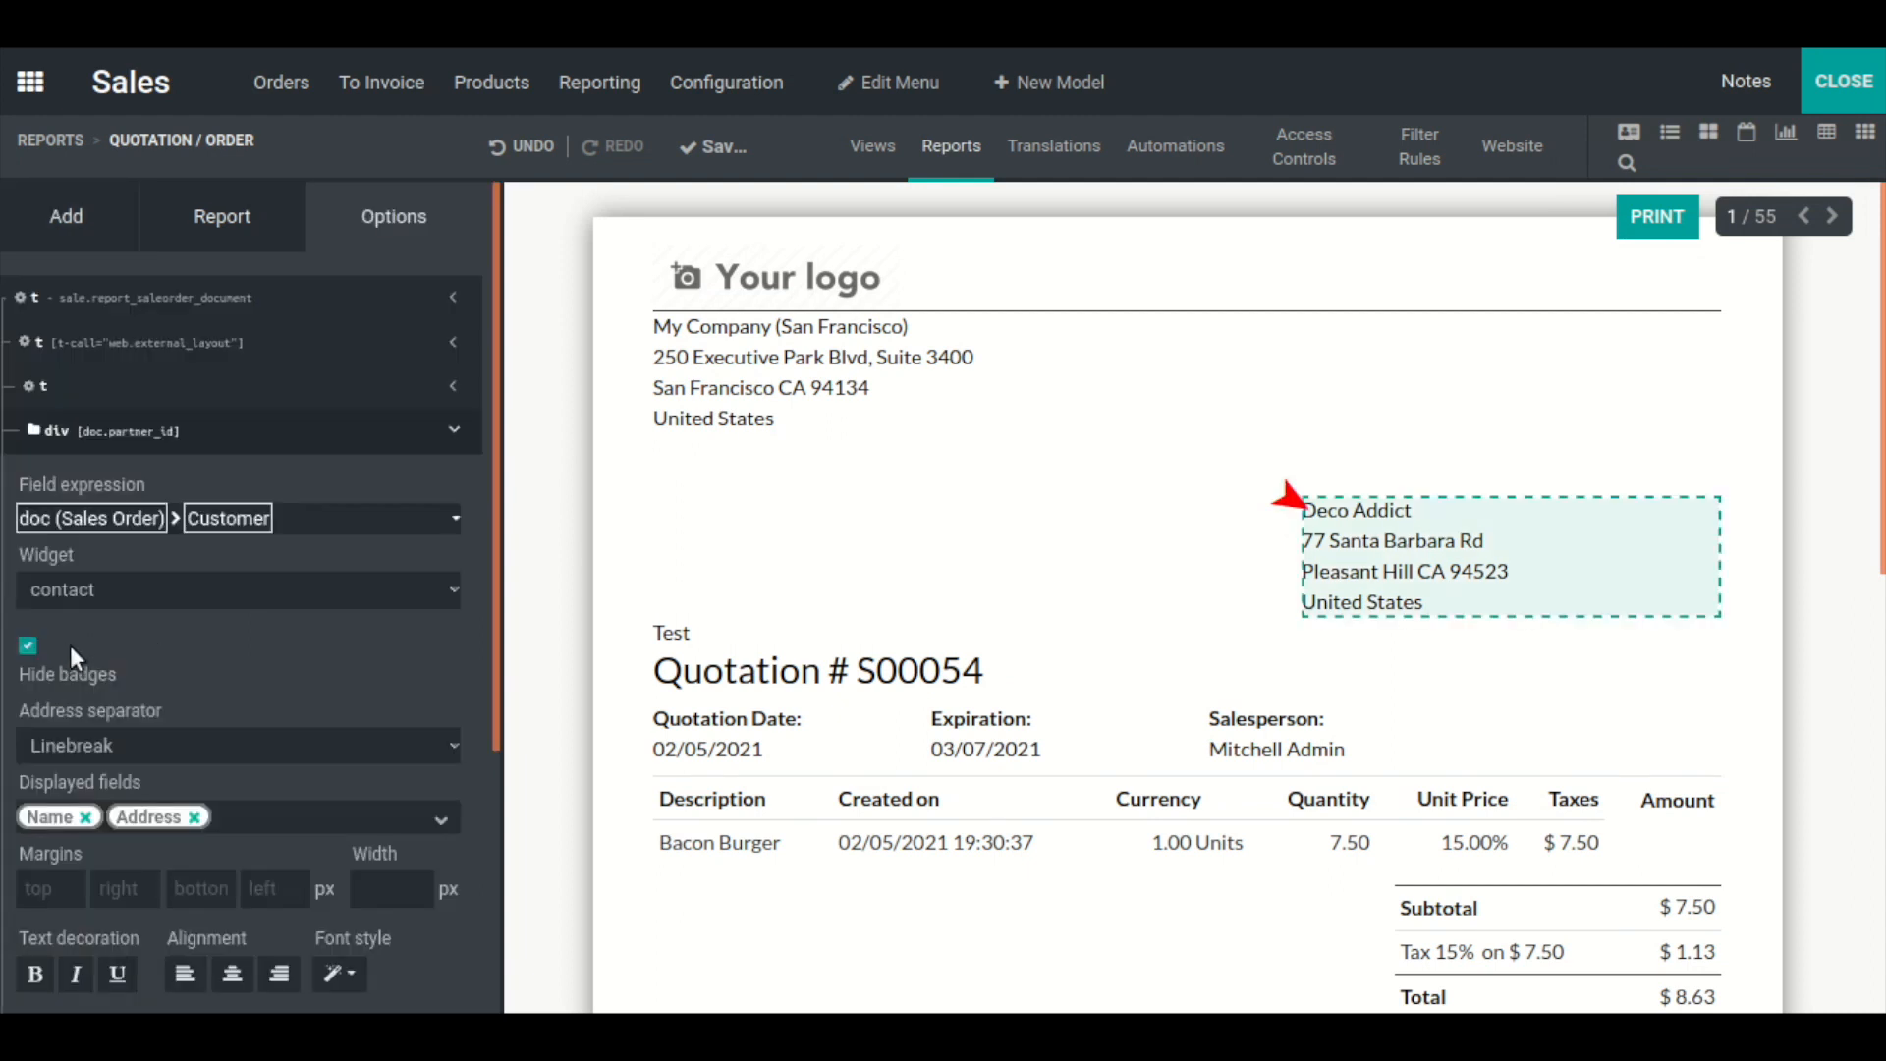
scroll(87, 658, down, 2)
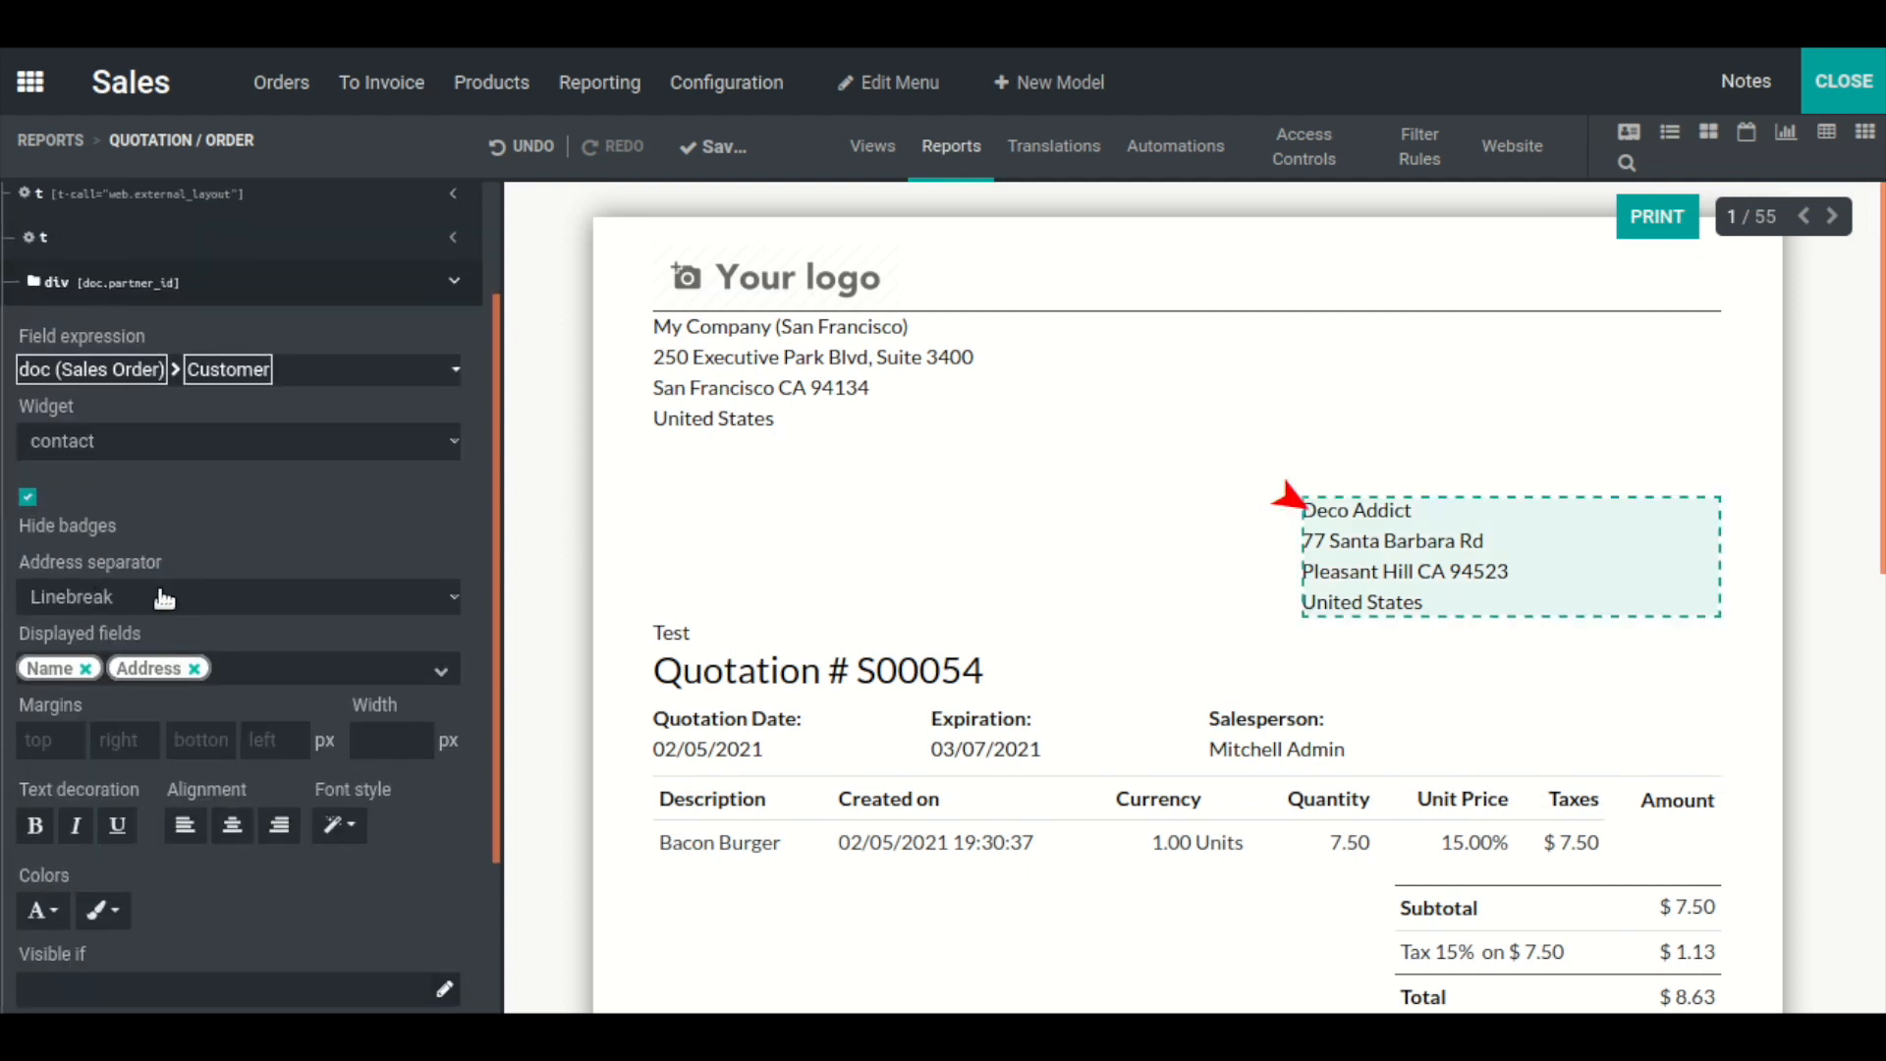
click(222, 605)
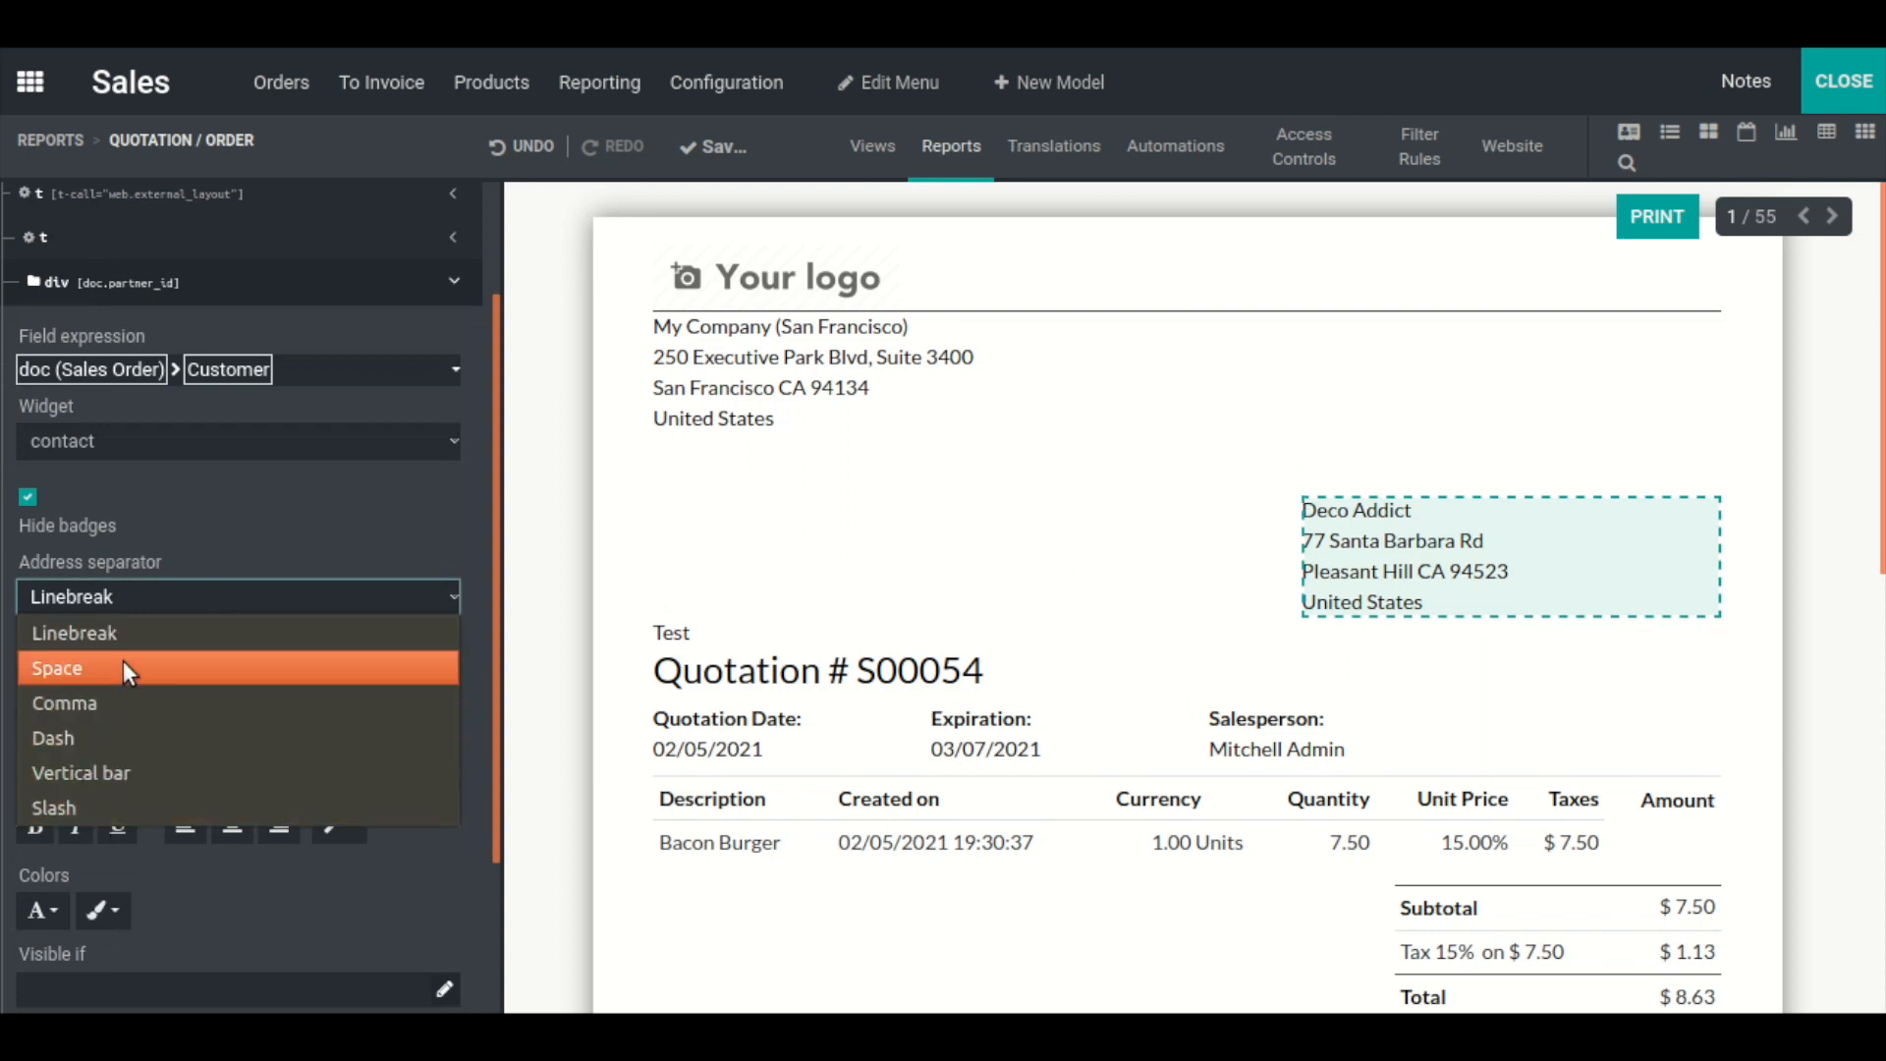
click(73, 633)
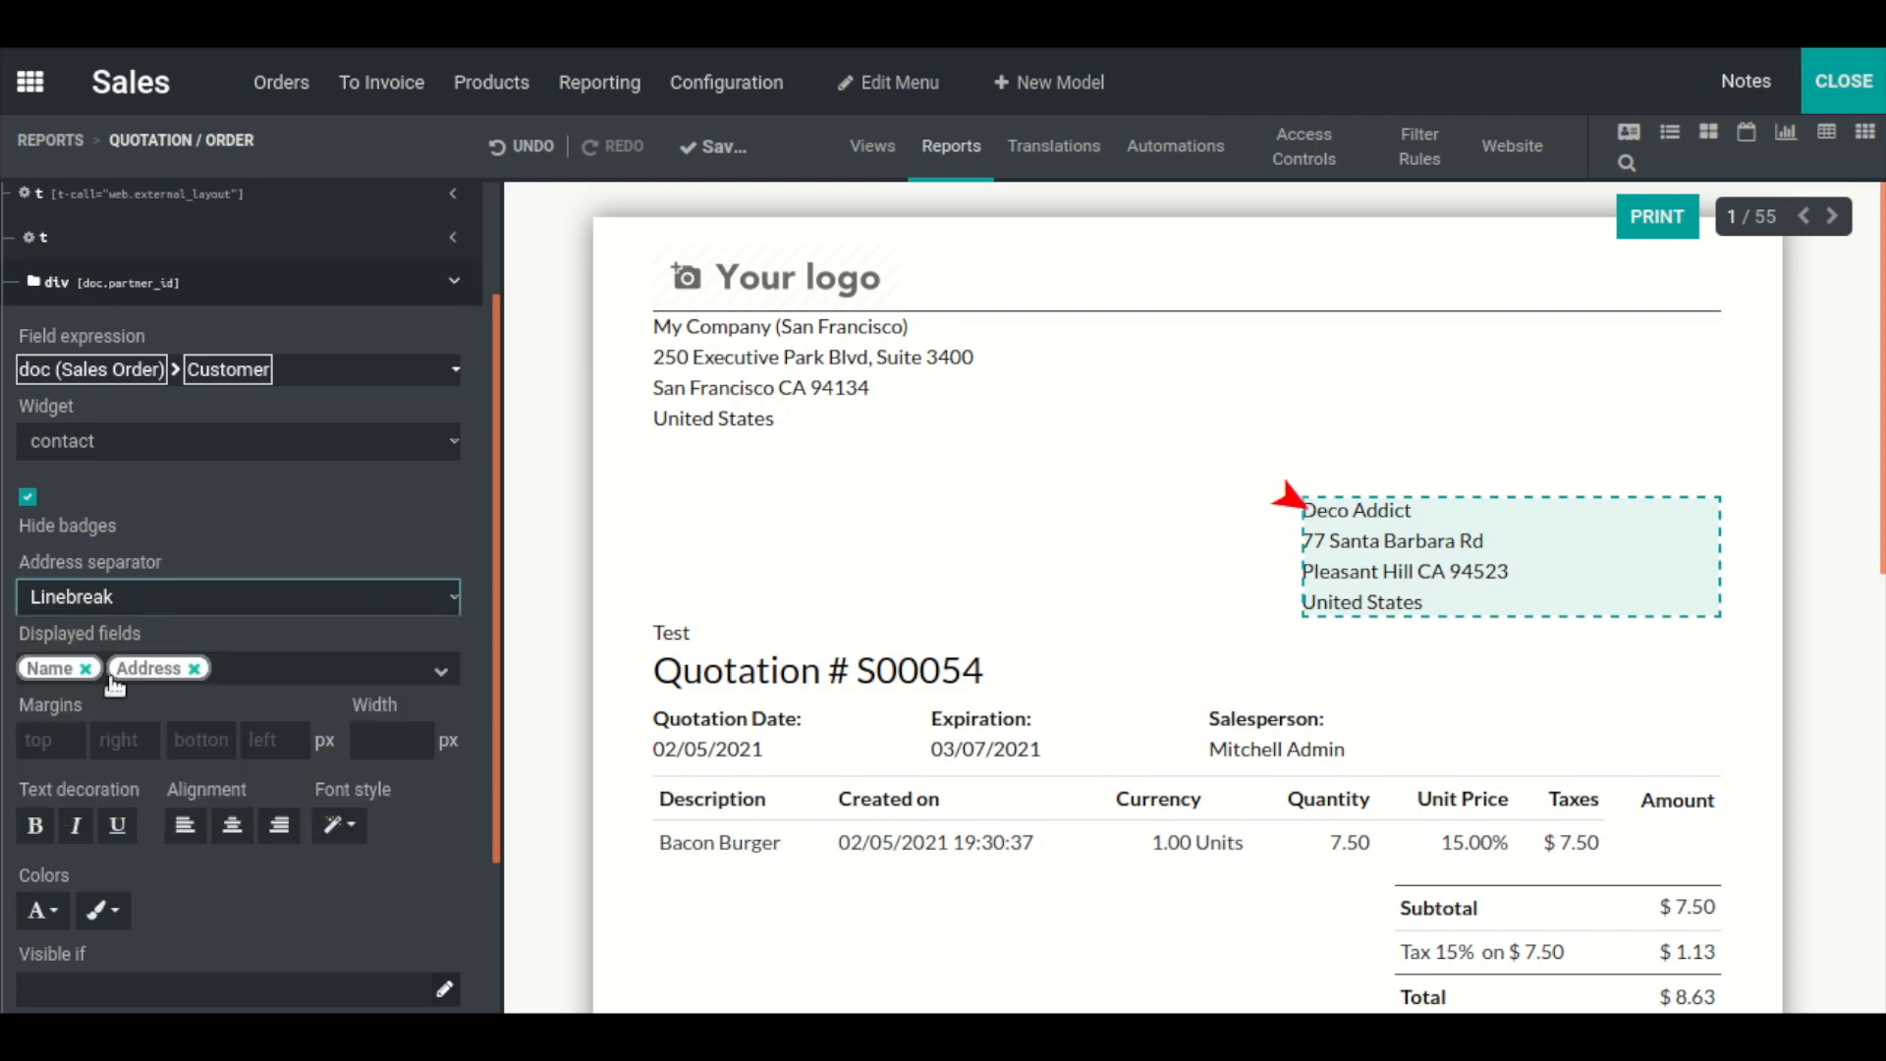
- Right-align the customer address block and set its text color to cyan
scroll(46, 705, down, 2)
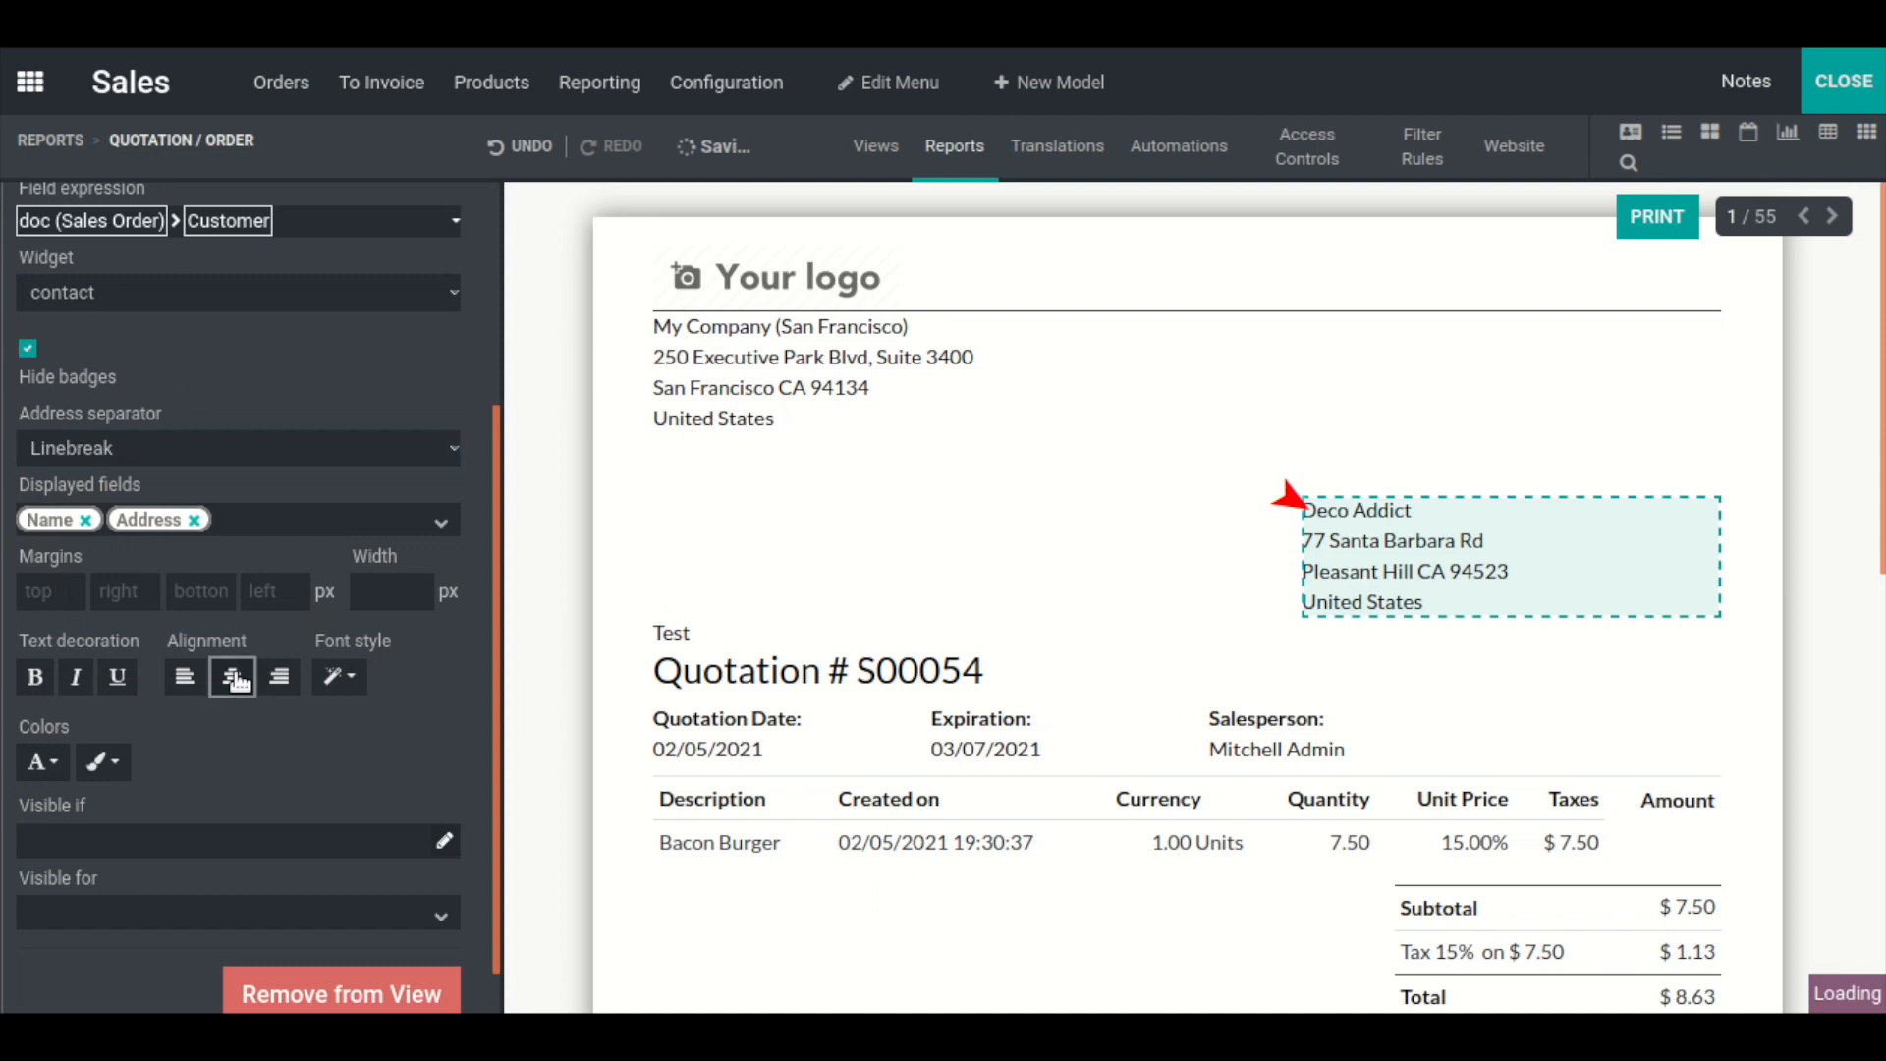
click(277, 688)
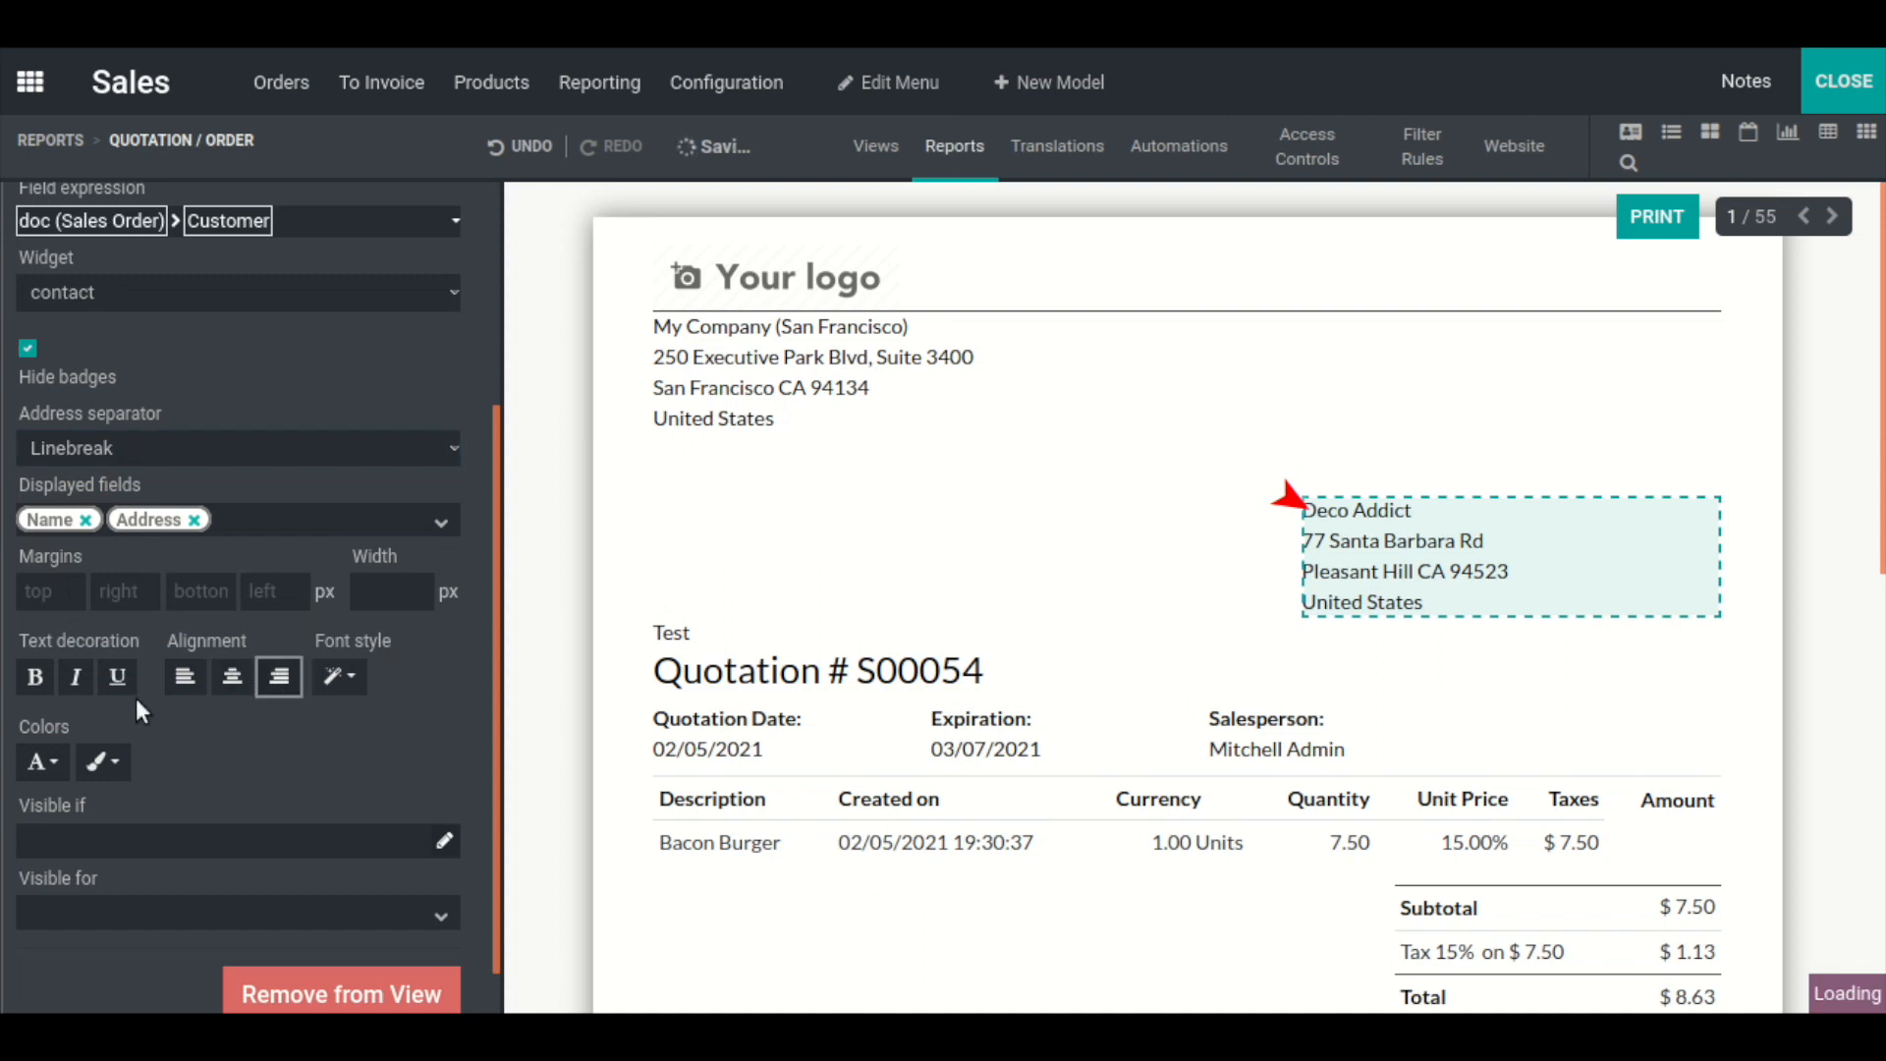
click(29, 766)
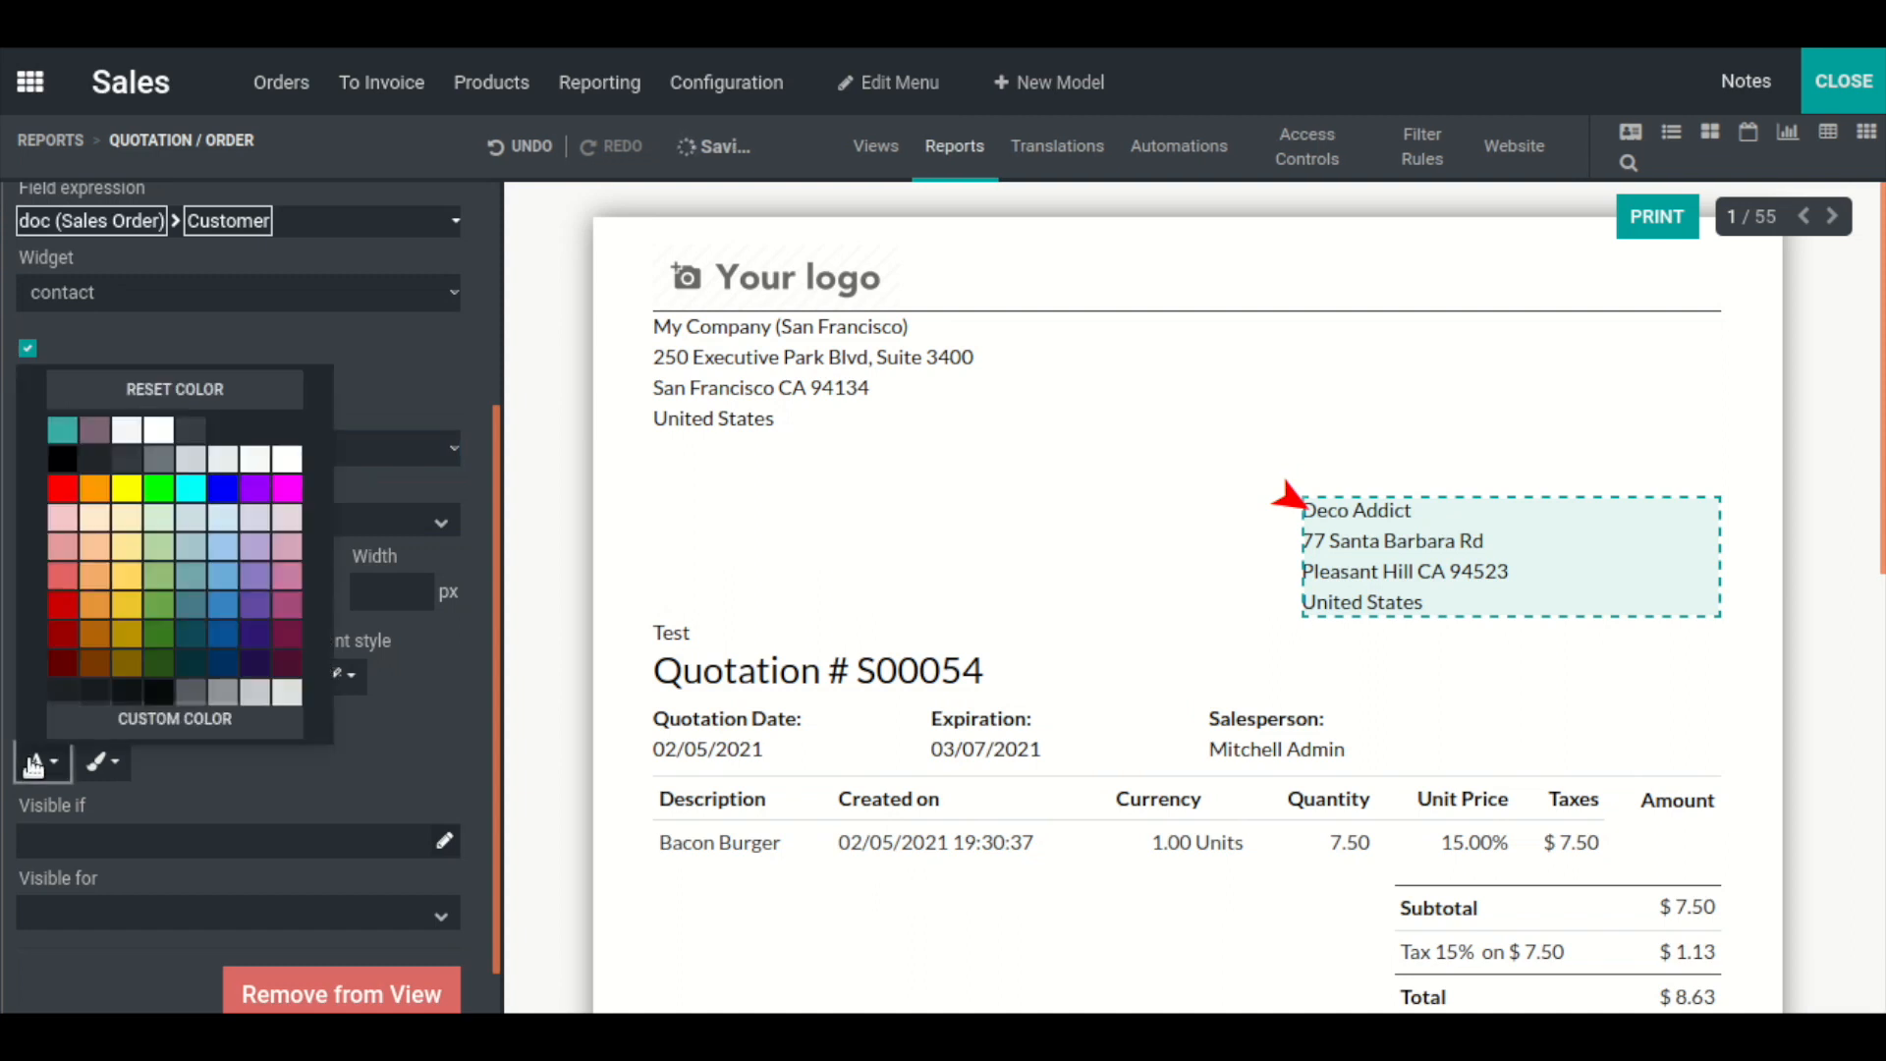
click(191, 491)
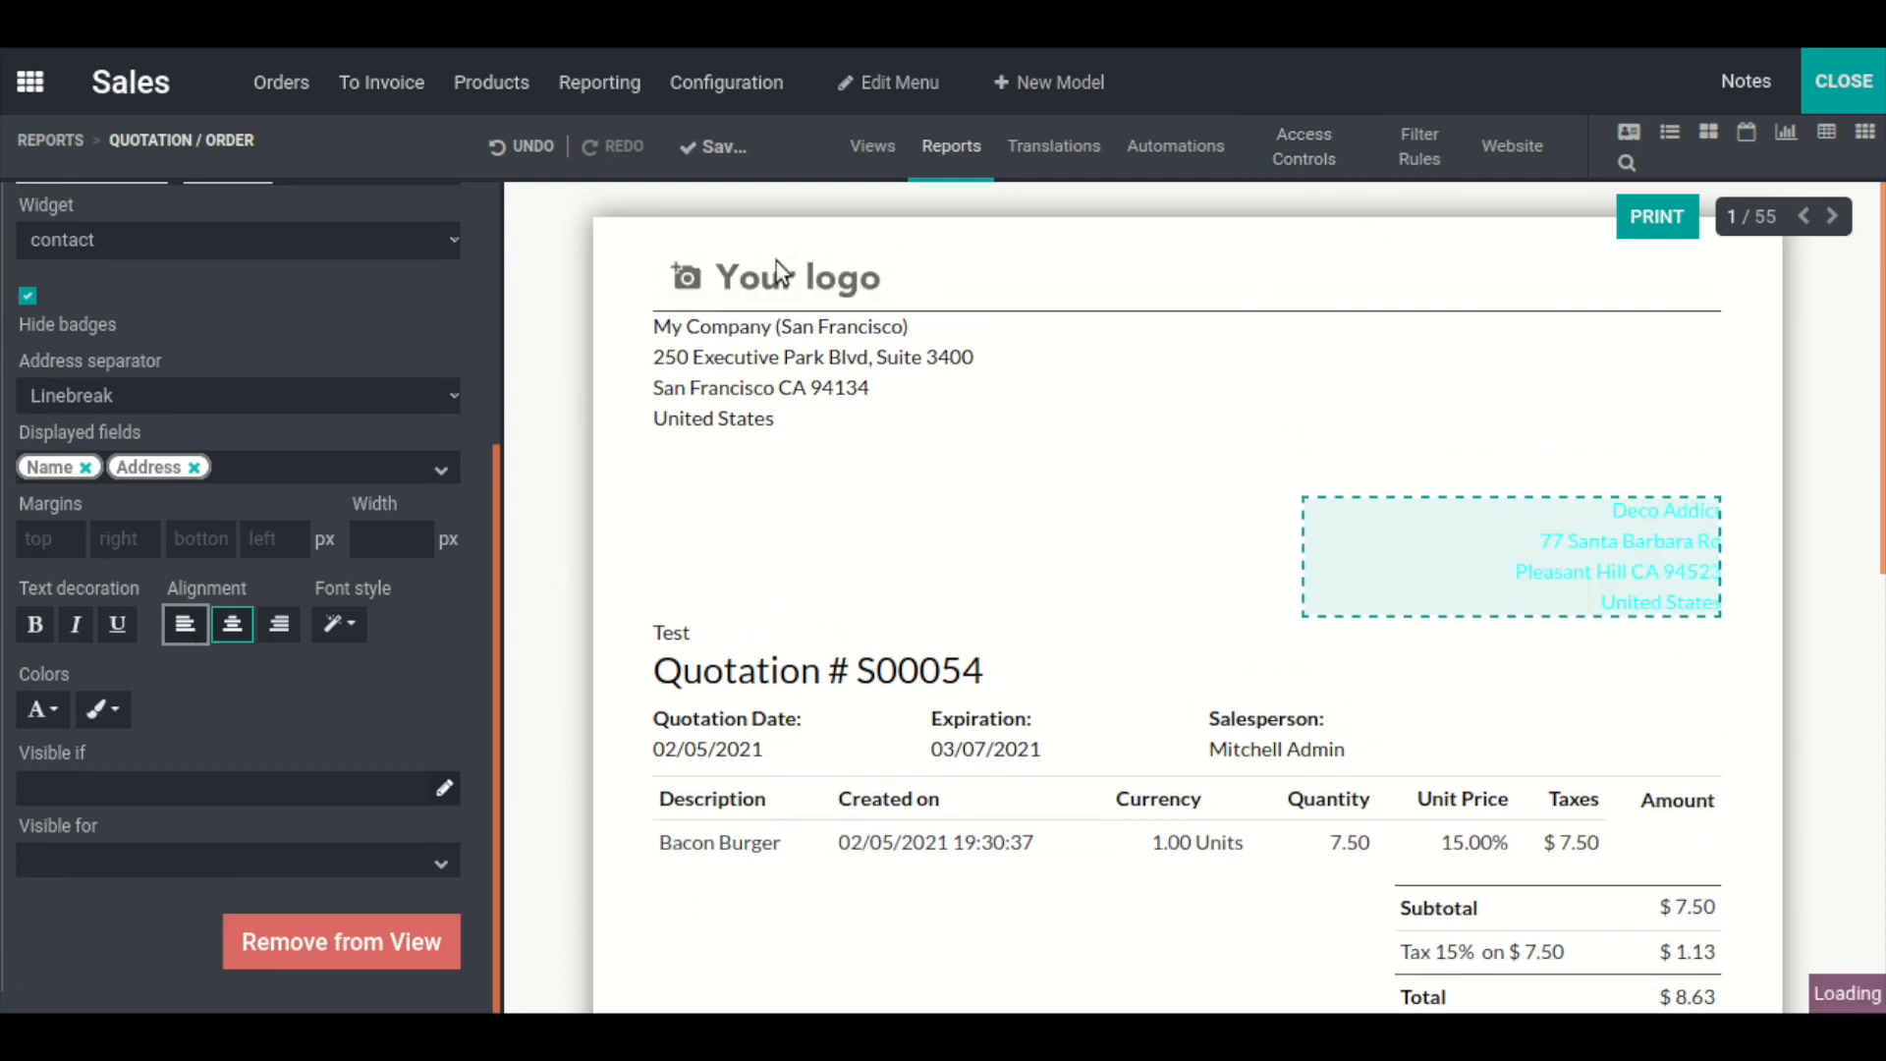
scroll(409, 417, up, 4)
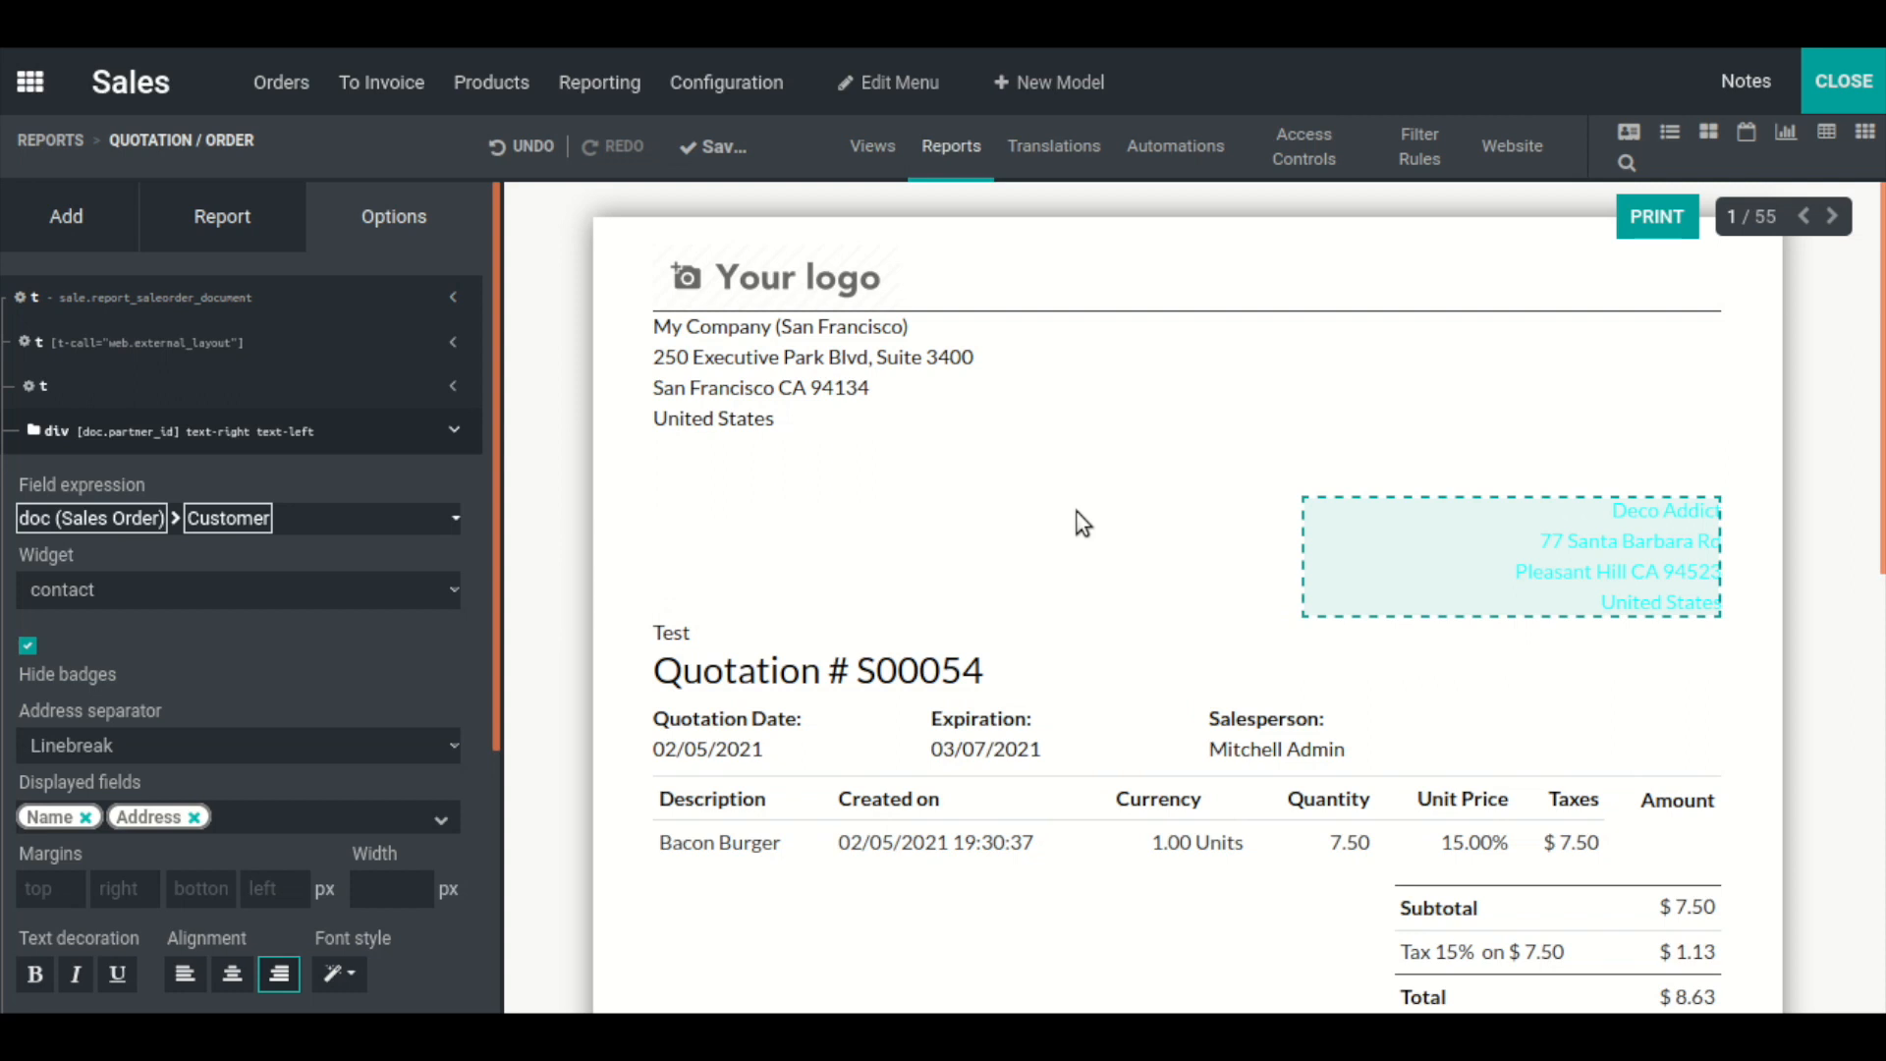
- Examine the Sales app's menu structure in the menu editor, leave it without changes and close Studio
click(870, 86)
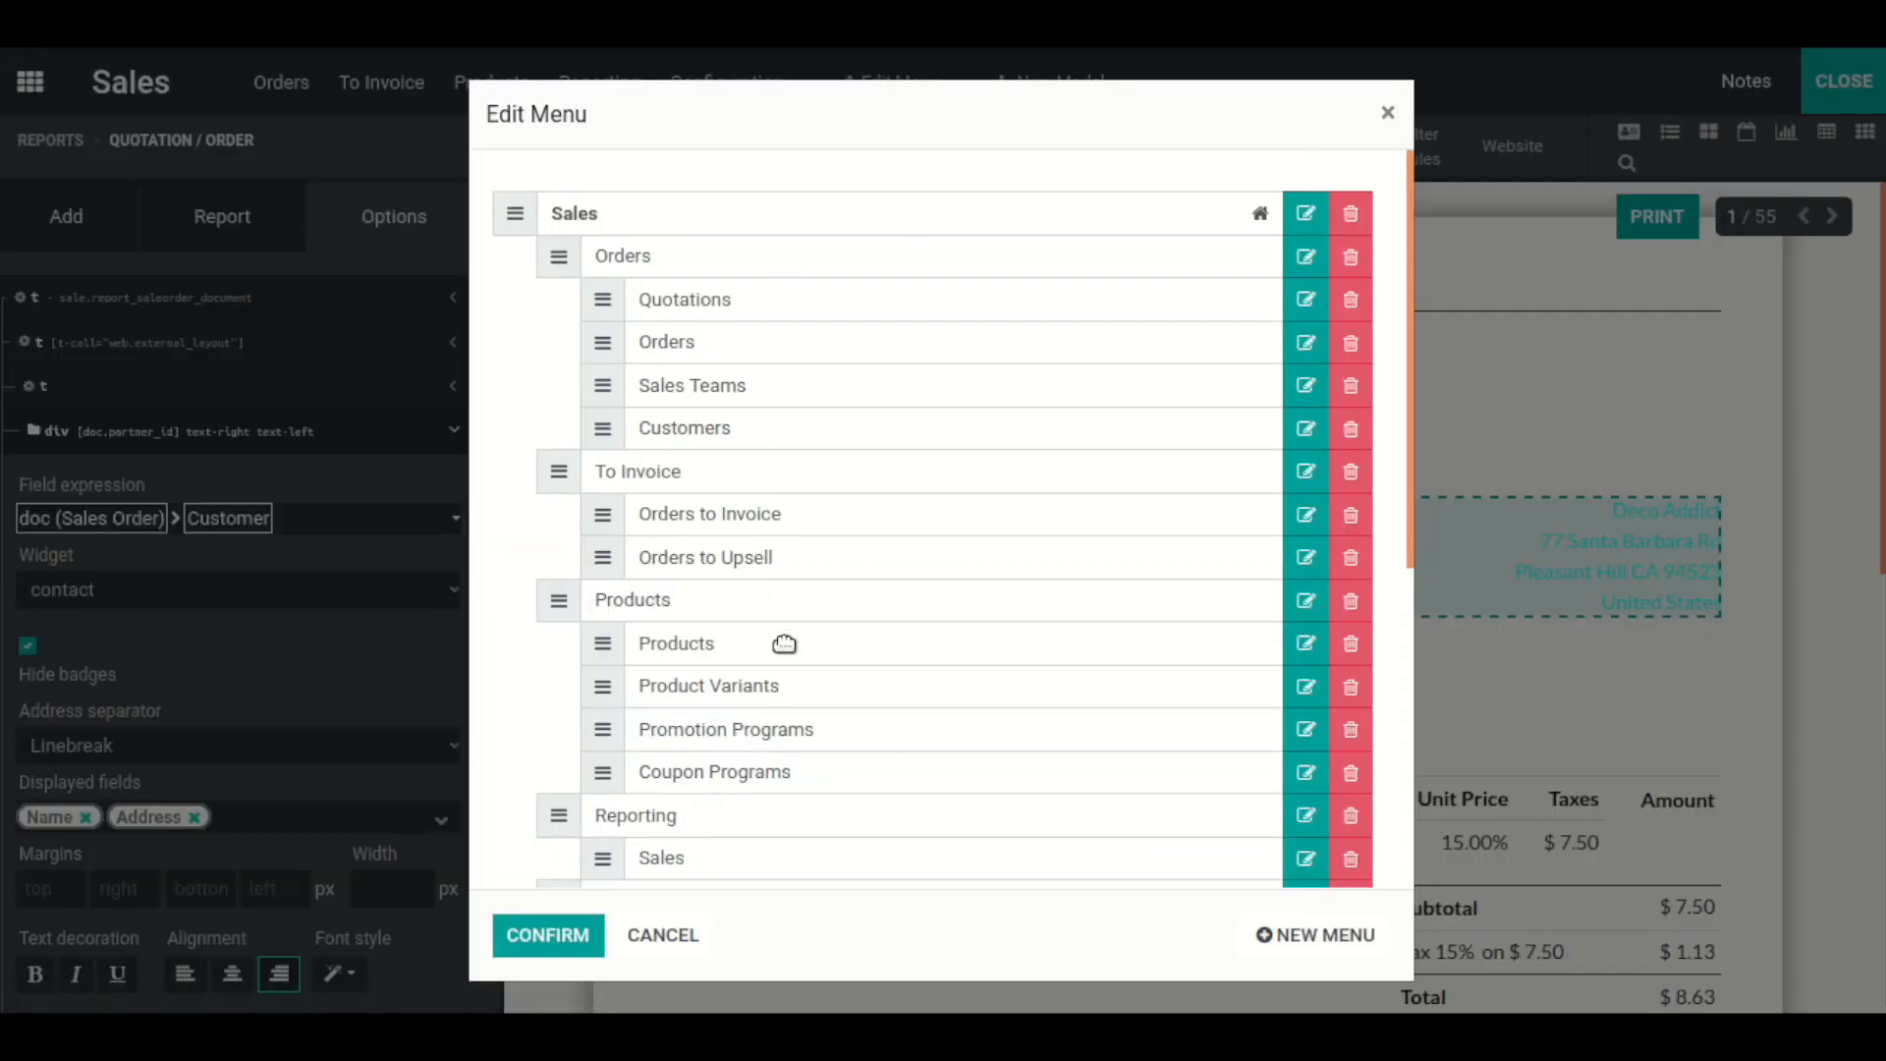
scroll(779, 639, down, 3)
scroll(641, 469, down, 3)
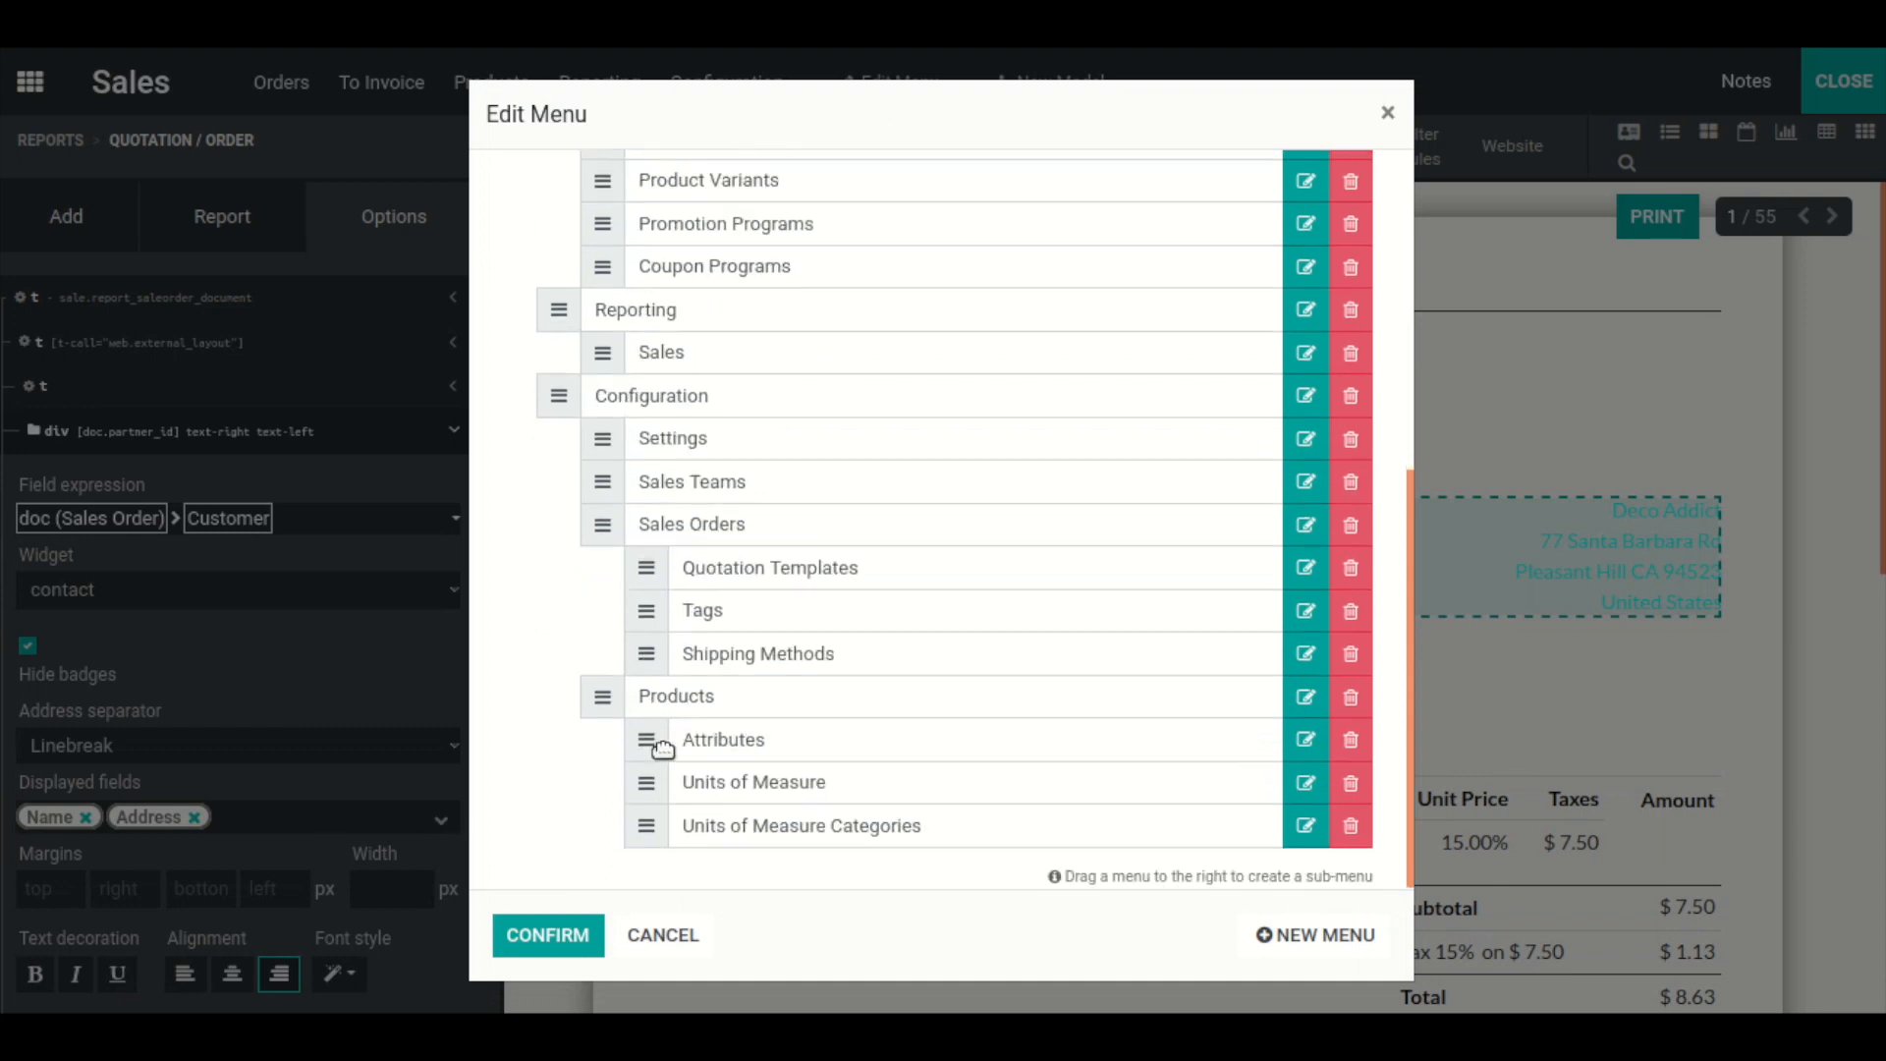
click(663, 936)
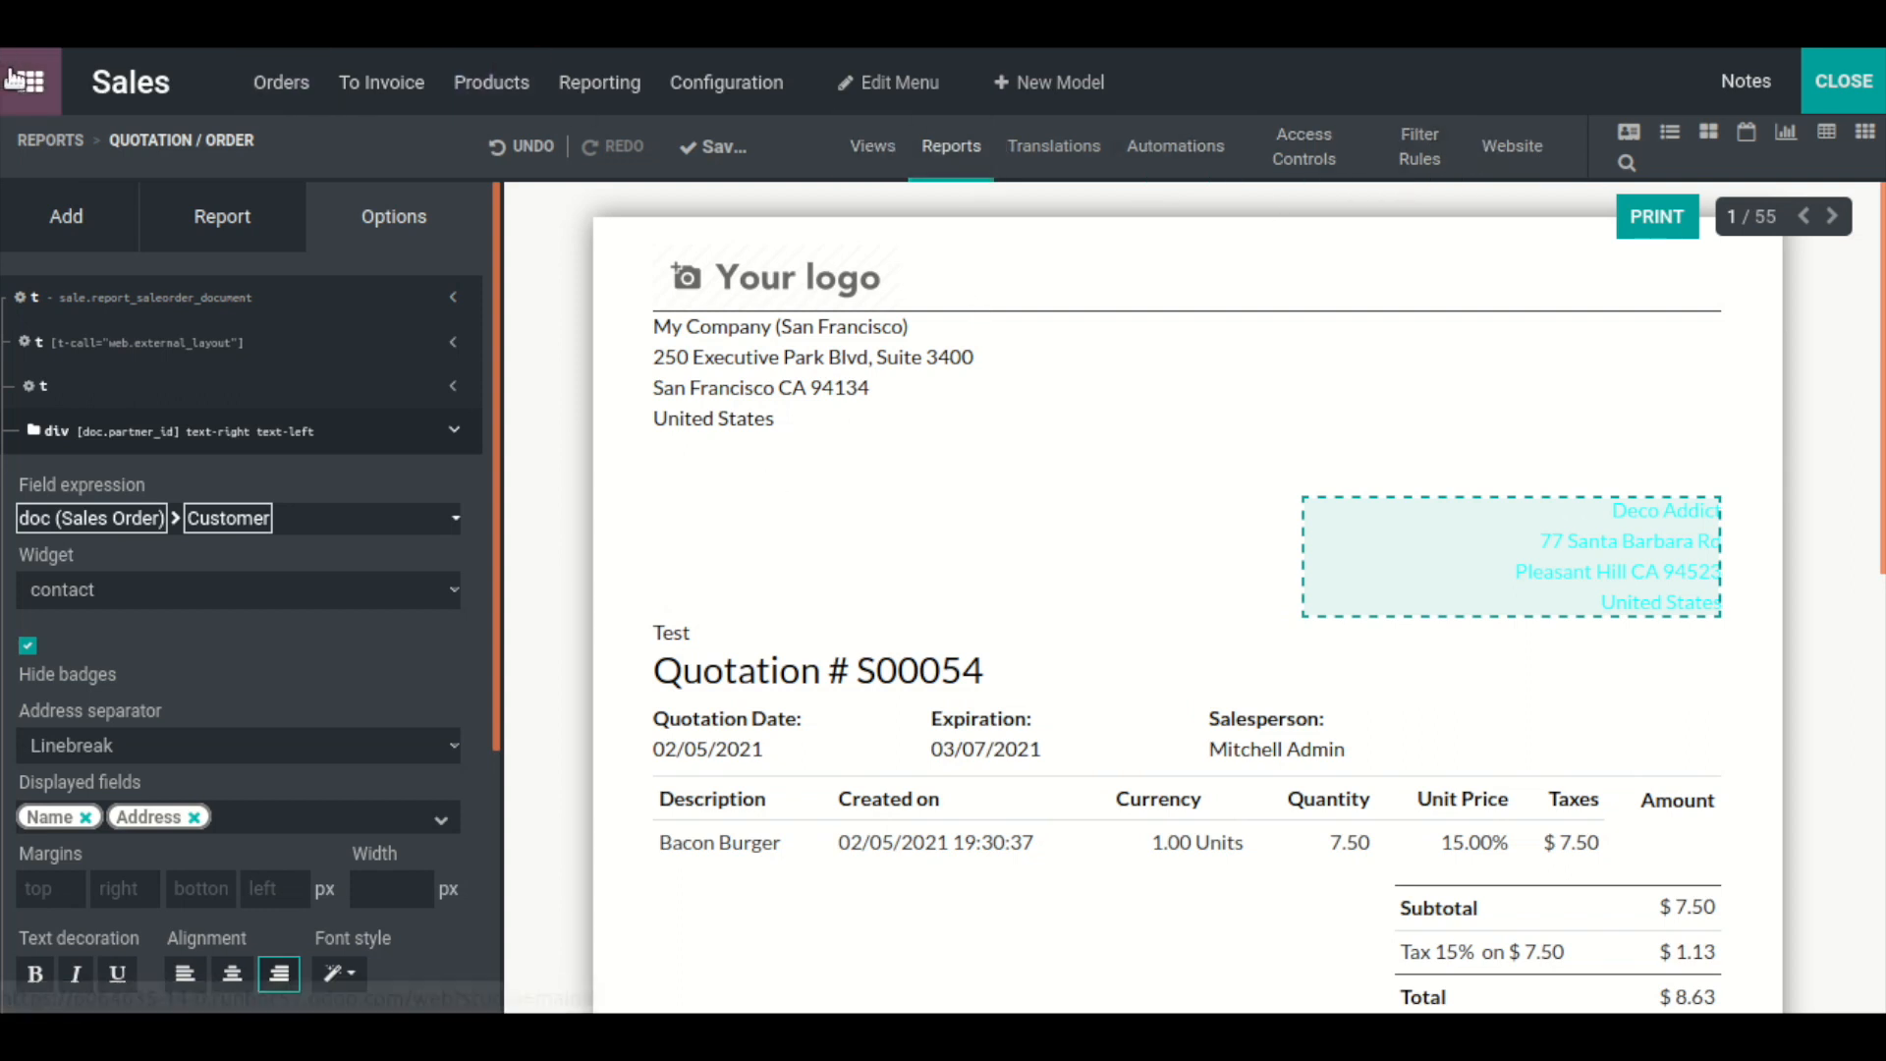
click(1842, 86)
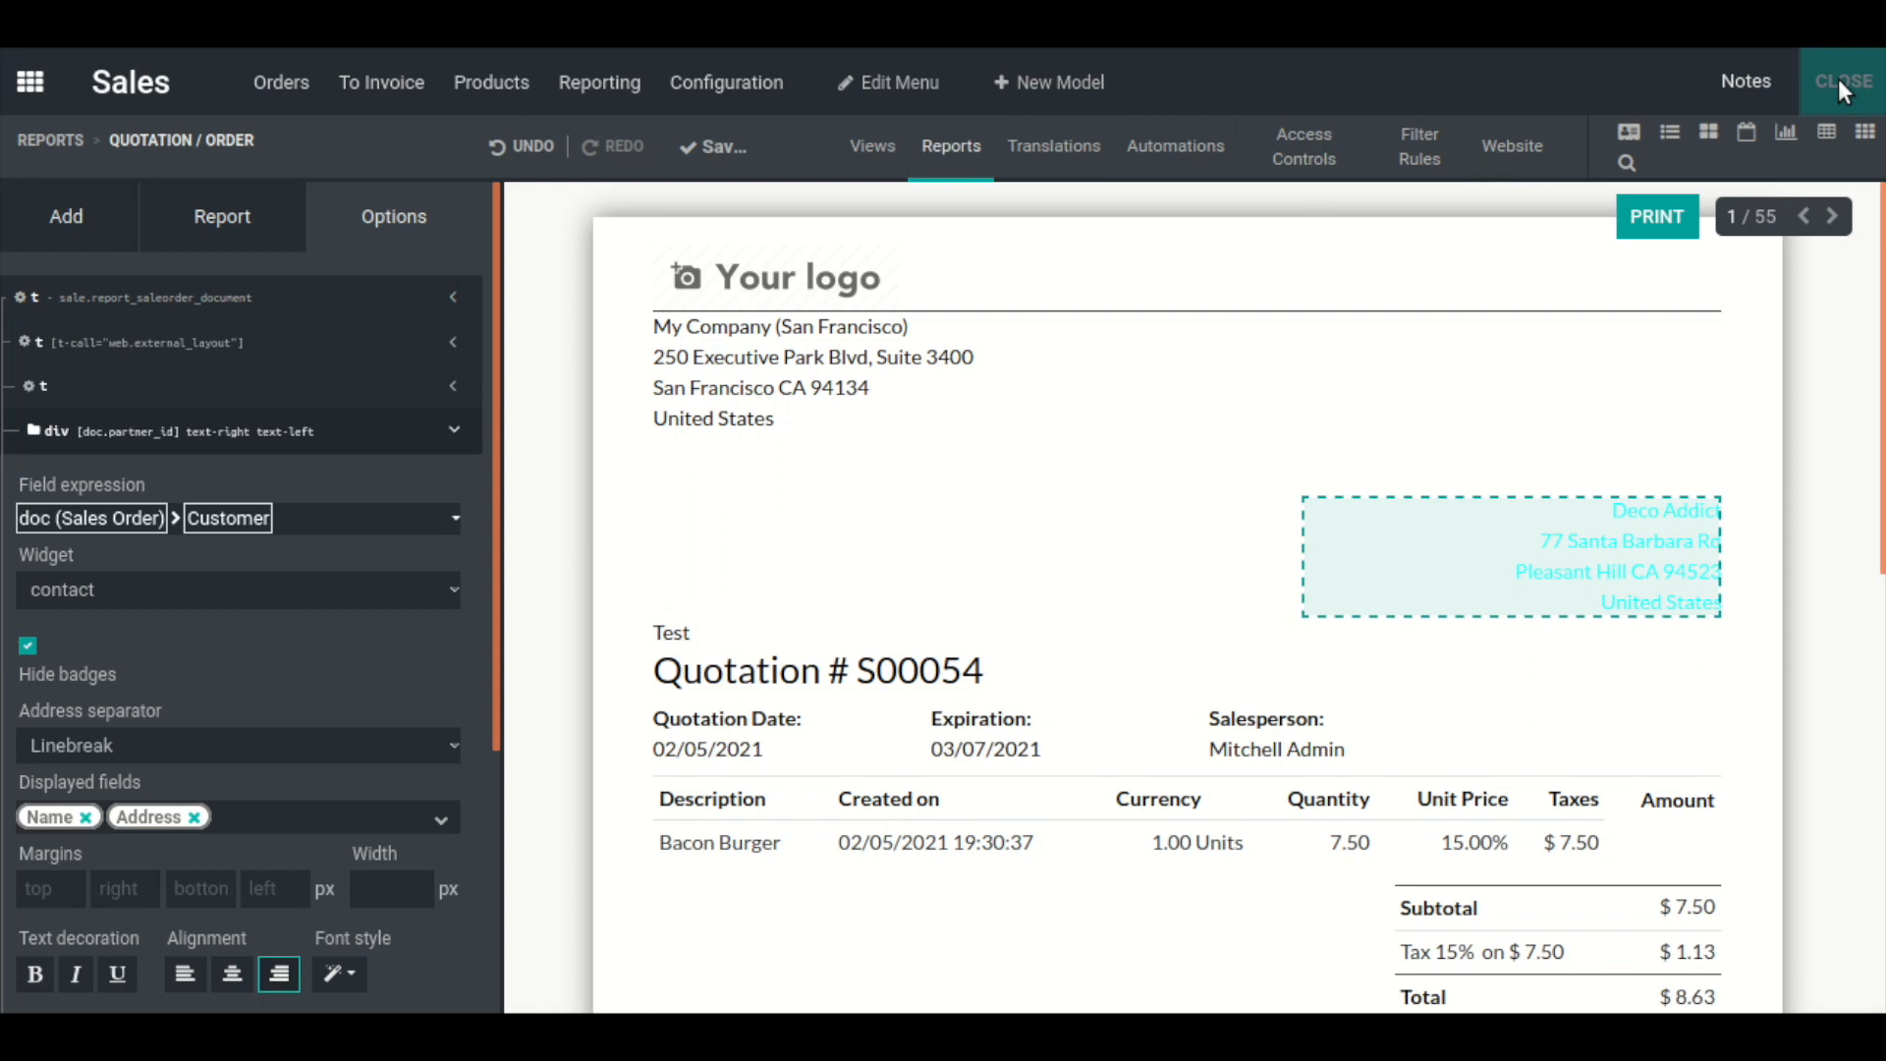